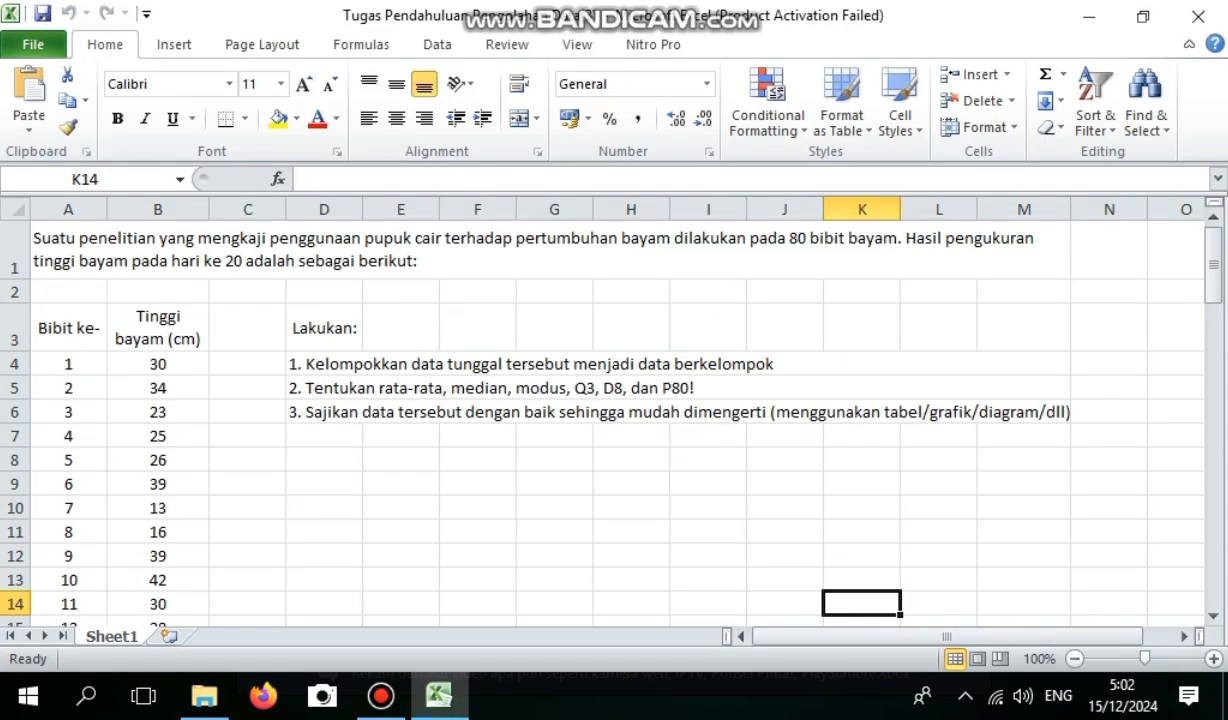
Copy the spinach heights from B4:B83 into column D starting at D8, dismissing the Office activation wizard.
drag(157, 364, 160, 570)
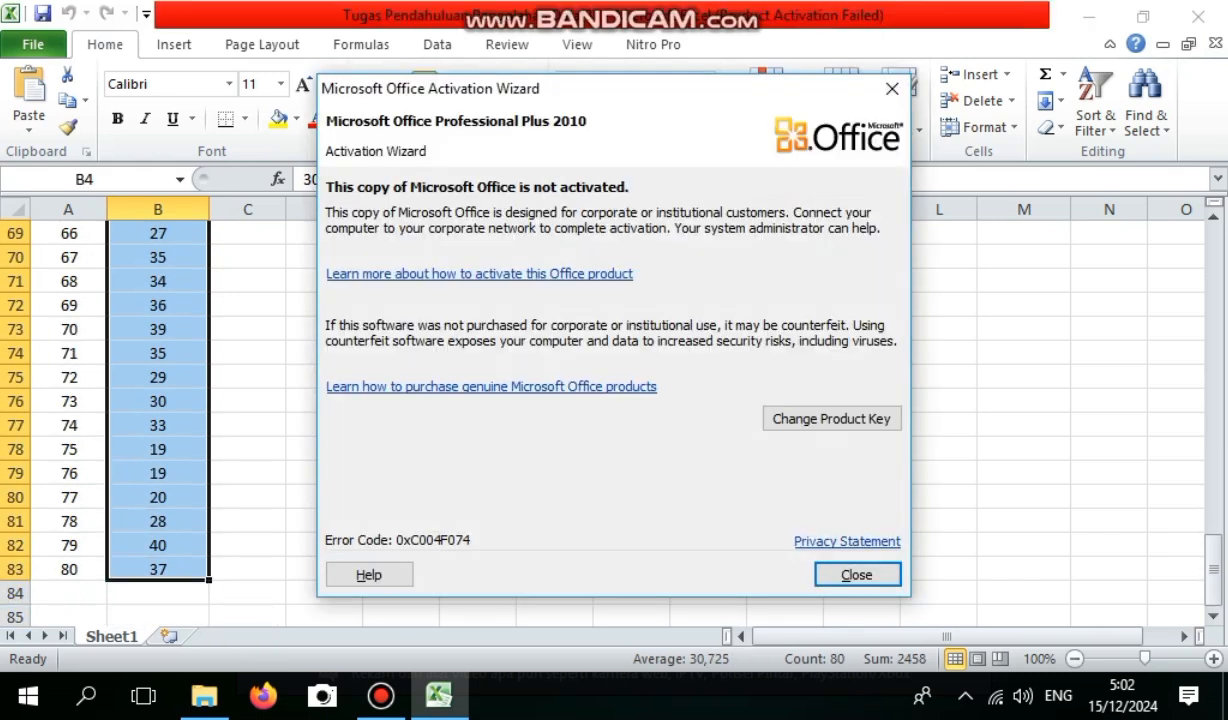
click(857, 574)
drag(1212, 566, 1212, 265)
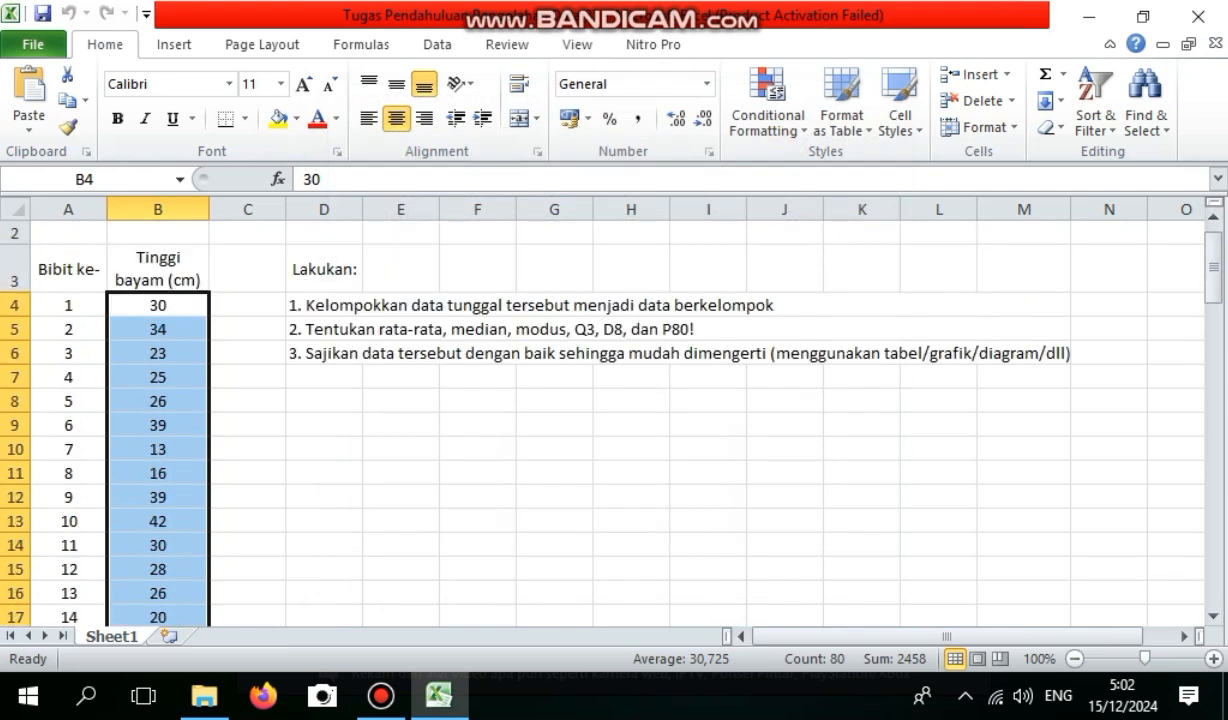
click(324, 401)
key(ctrl+v)
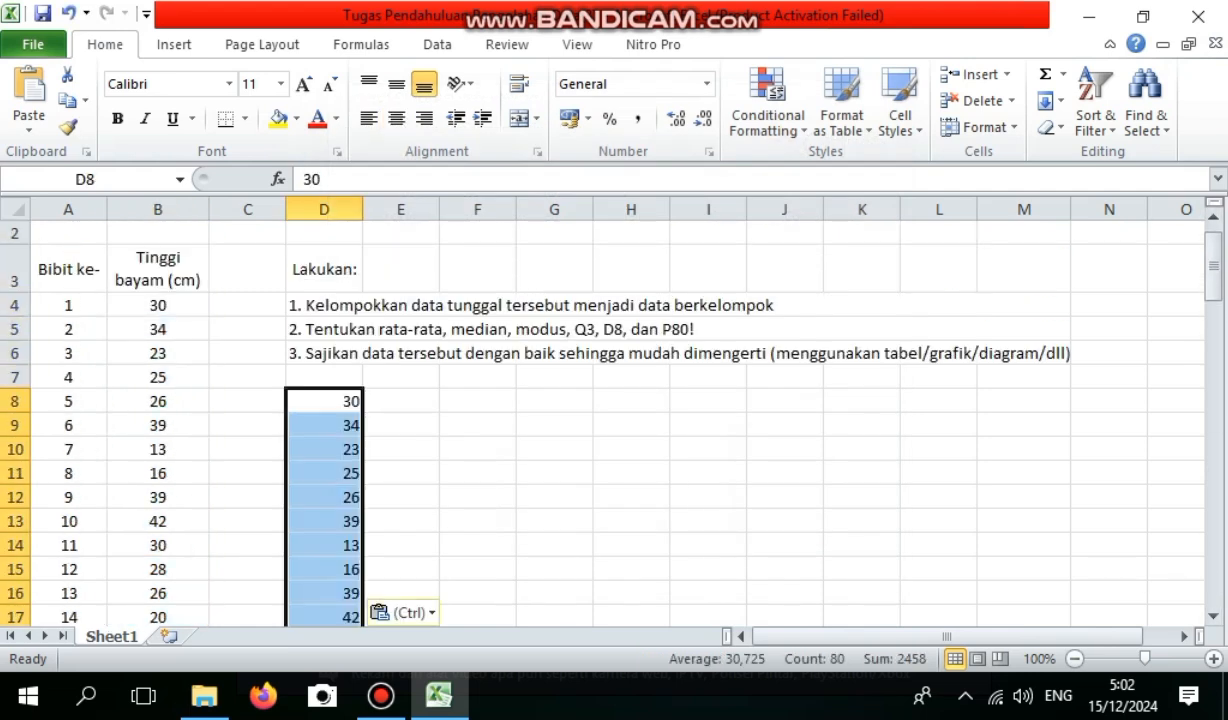
Sort the copied heights in D8:D87 from smallest to largest without touching the original data.
click(324, 401)
drag(324, 401, 365, 608)
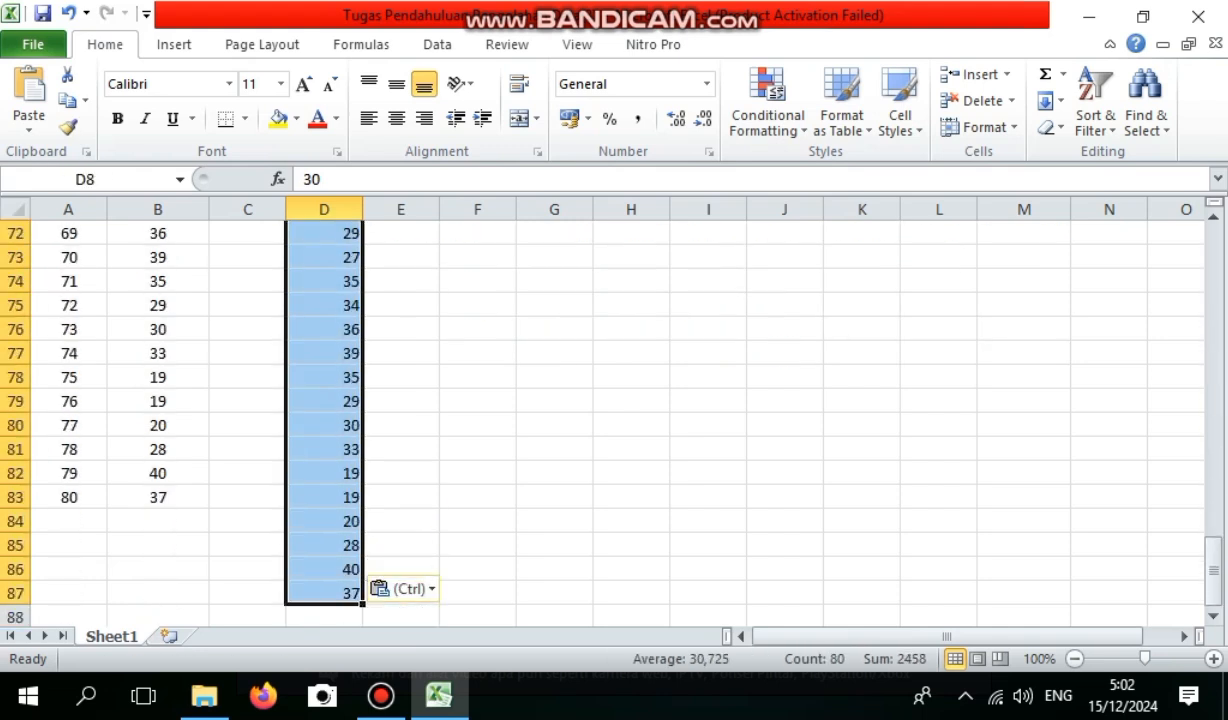
right_click(355, 552)
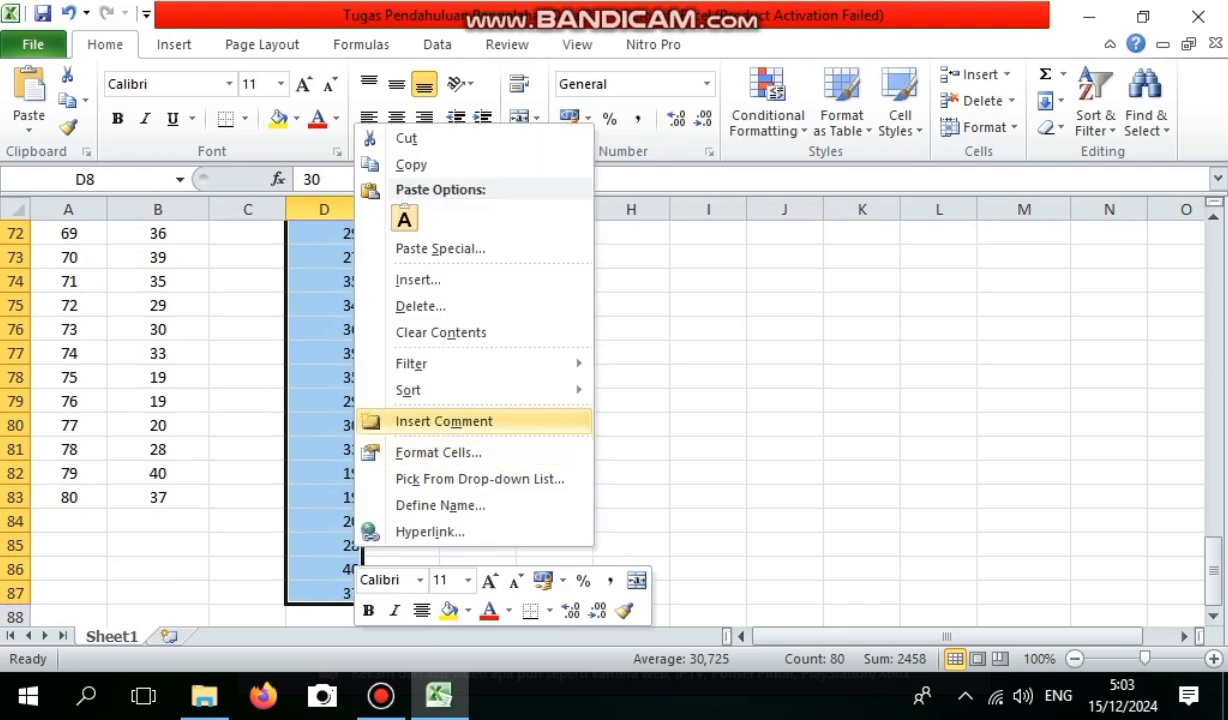
mouse_move(408, 390)
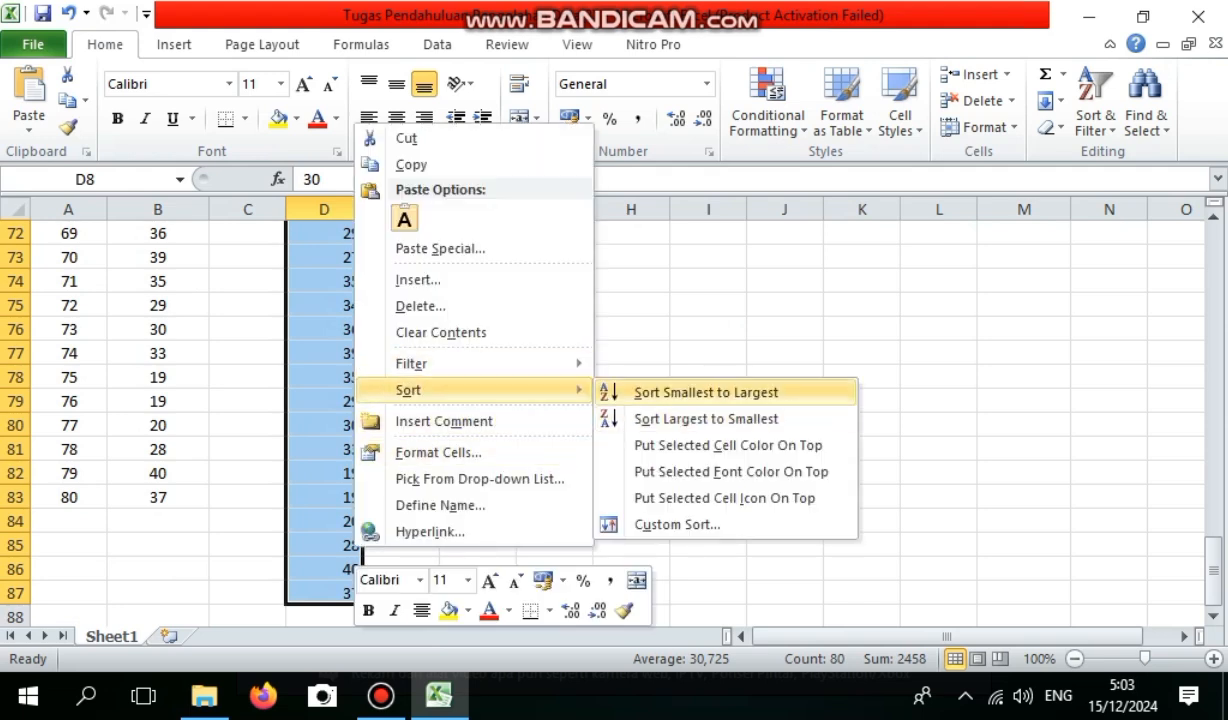
click(705, 392)
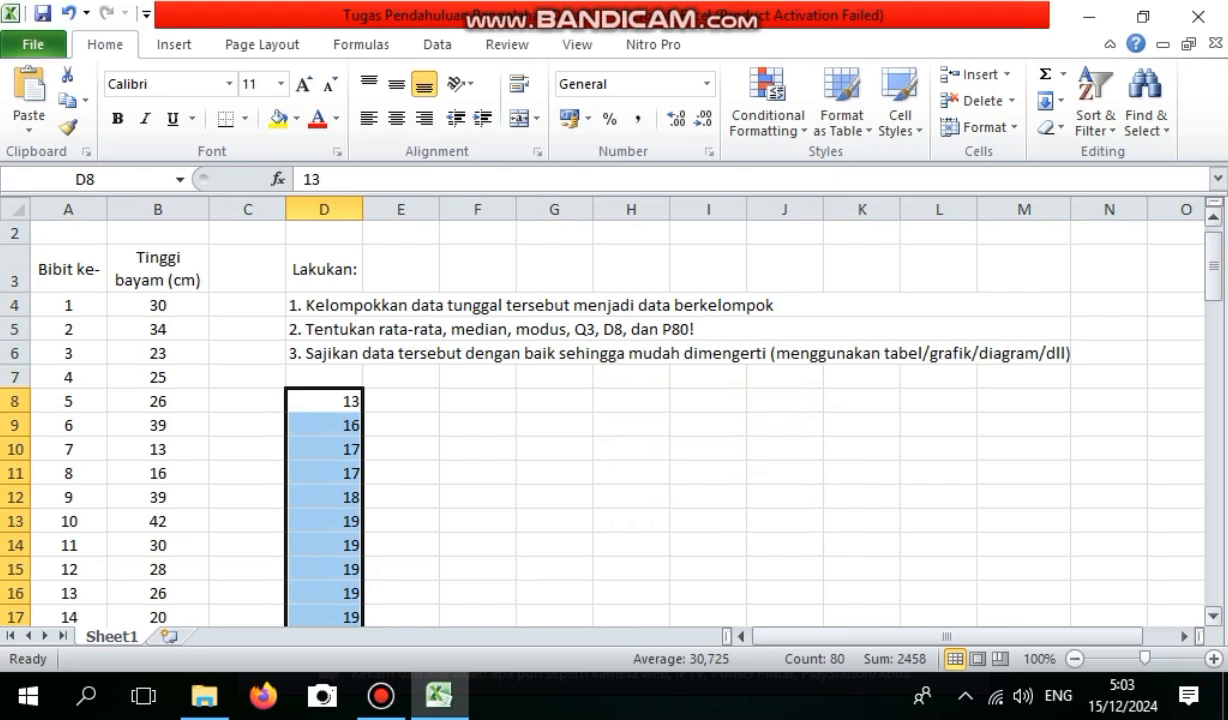
Label the middle of the sorted heights by entering "nilai tengah" in E47.
click(324, 401)
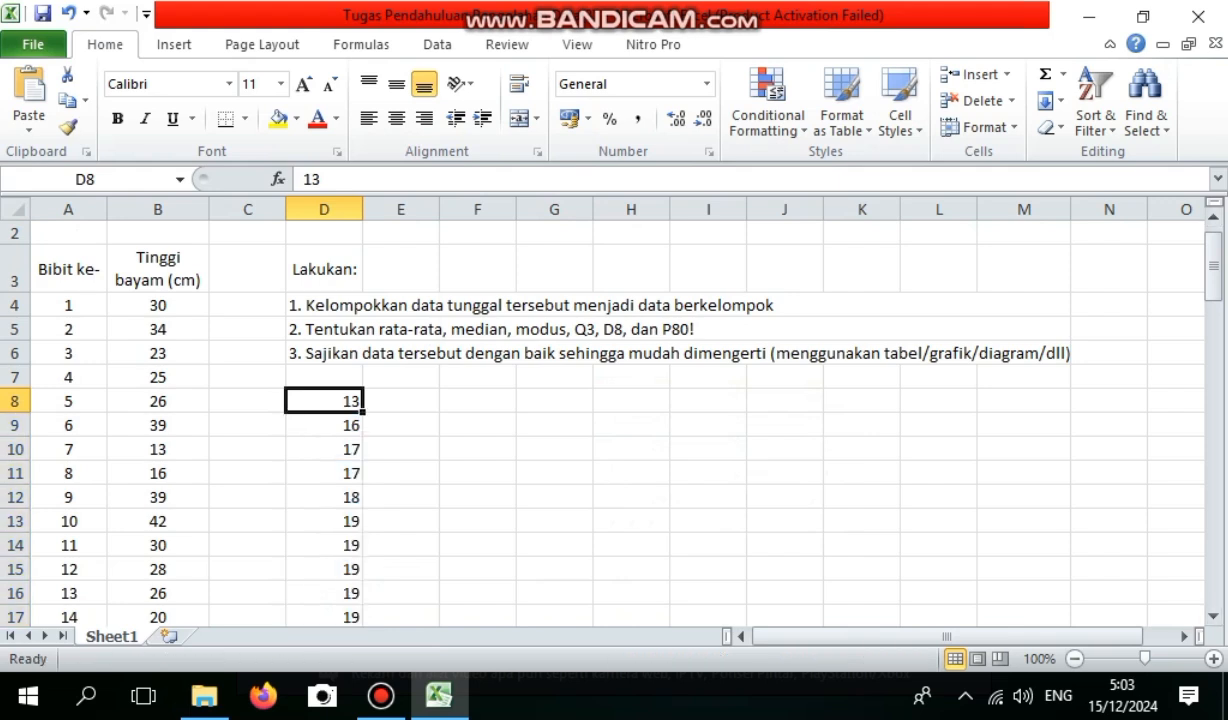
key(Down)
key(Down)
key(Down)
key(Down)
key(Down)
key(Down)
key(Down)
key(Down)
key(Down)
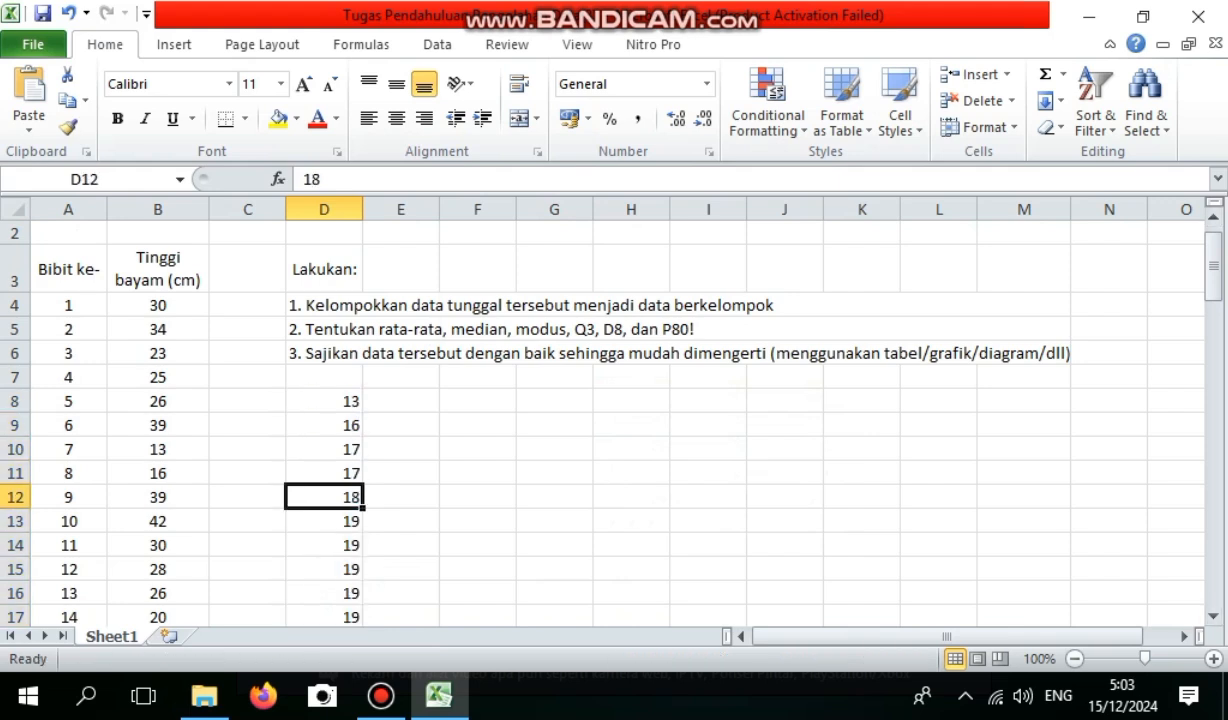
key(Down)
key(Down)
key(Down)
key(Down)
key(Down)
key(Down)
key(Down)
key(Down)
key(Down)
key(Down)
key(Down)
key(Down)
key(Down)
key(Down)
key(Down)
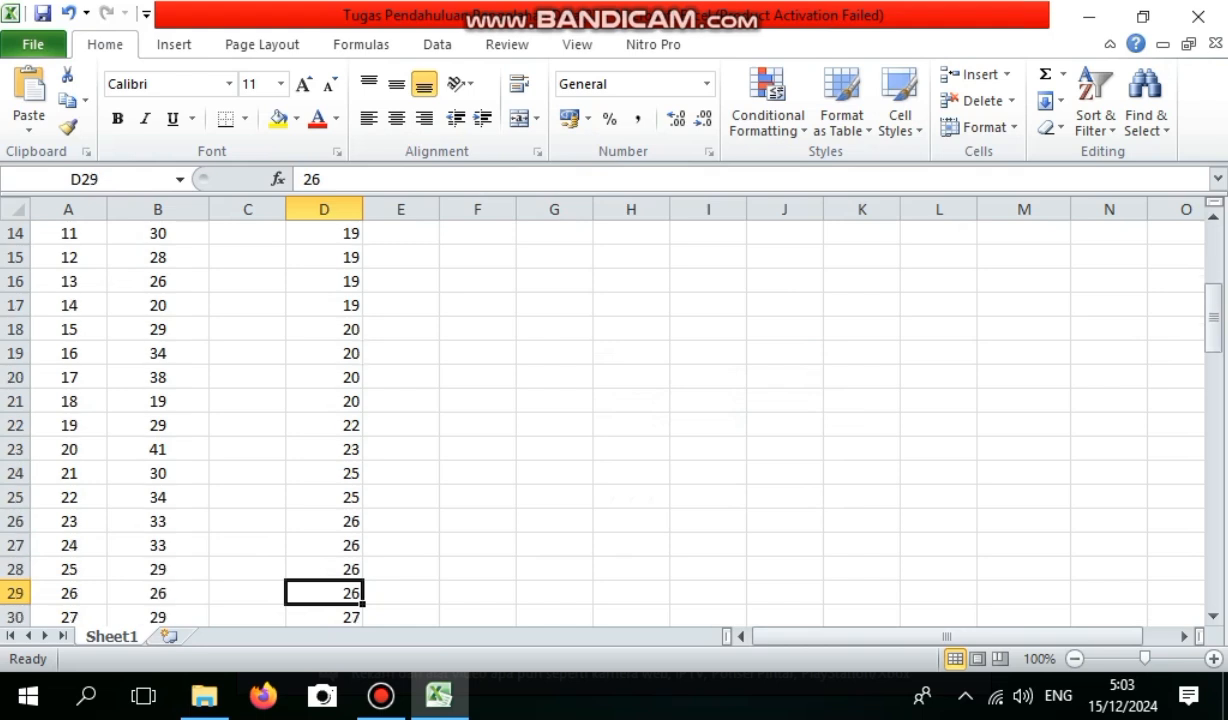
key(Down)
key(Down)
key(Down)
key(Down)
key(Down)
key(Down)
key(Down)
key(Down)
key(Down)
key(Down)
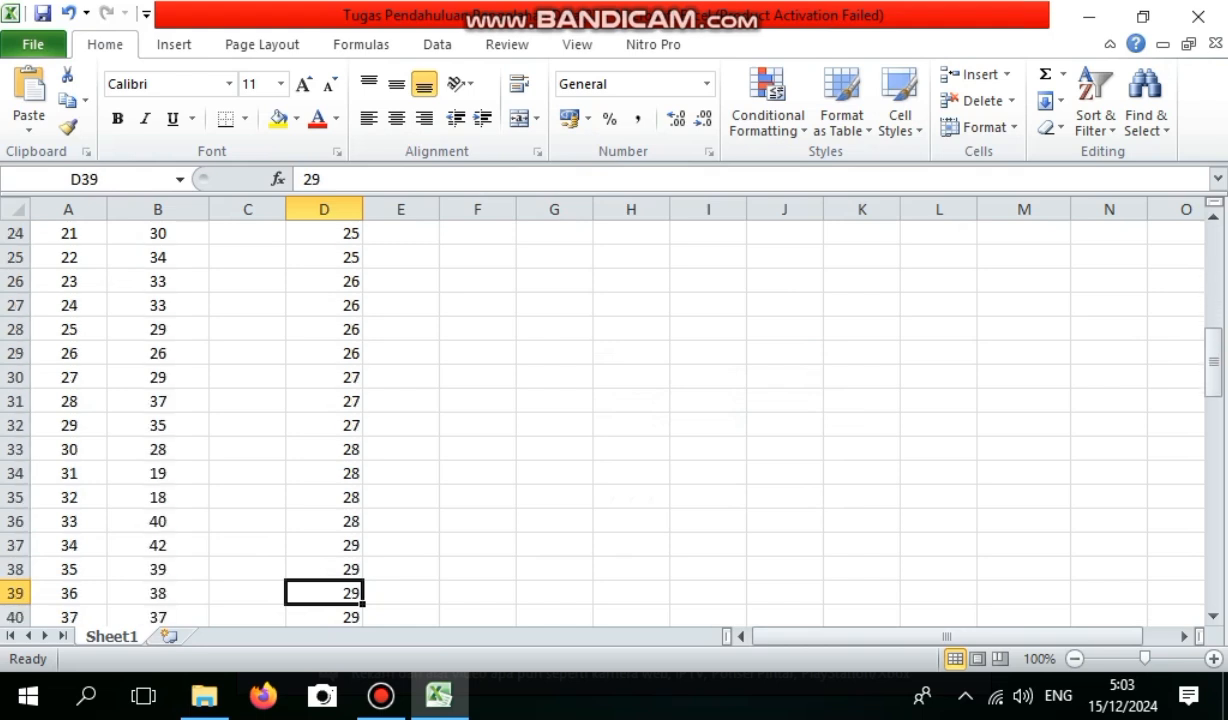
key(Down)
key(Down)
key(Down)
key(Down)
key(Down)
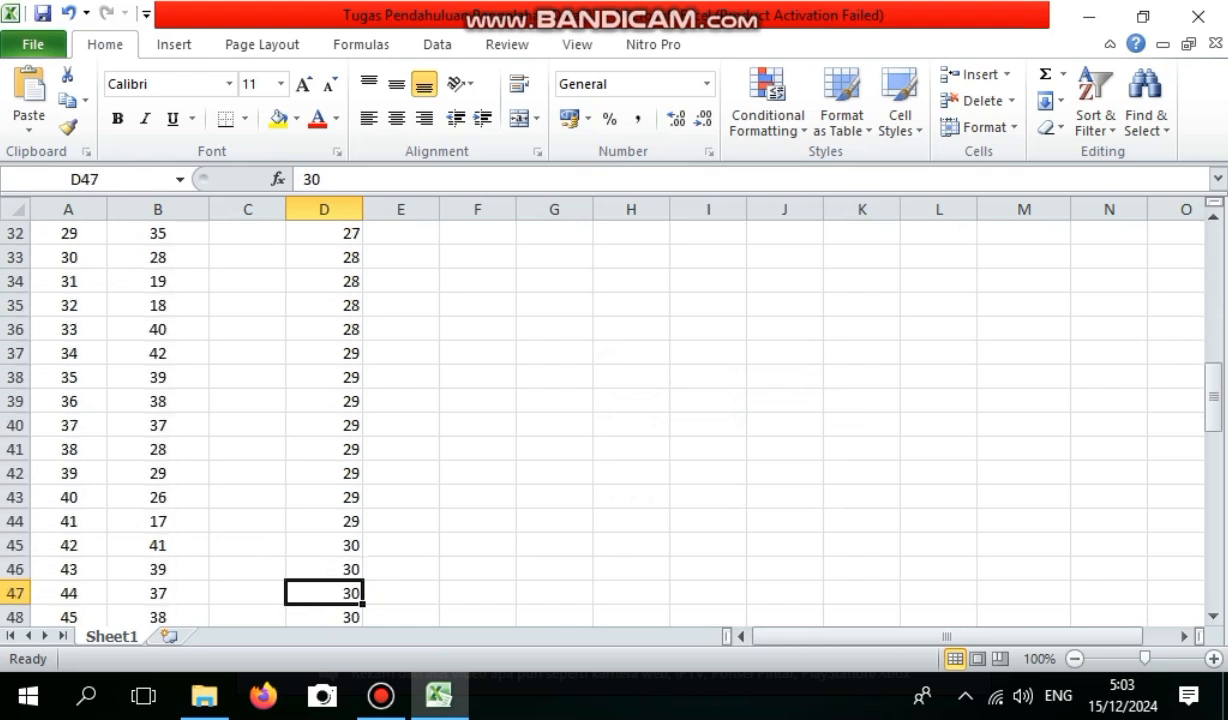
key(Right)
text(nila)
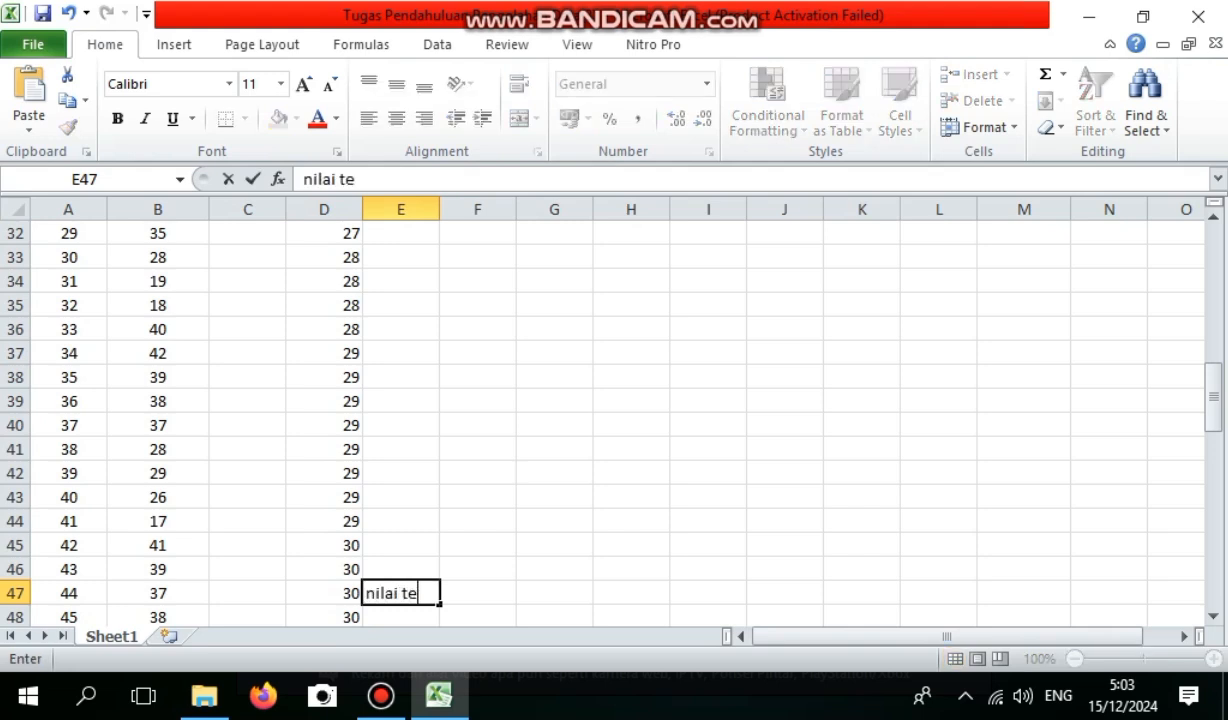
click(554, 425)
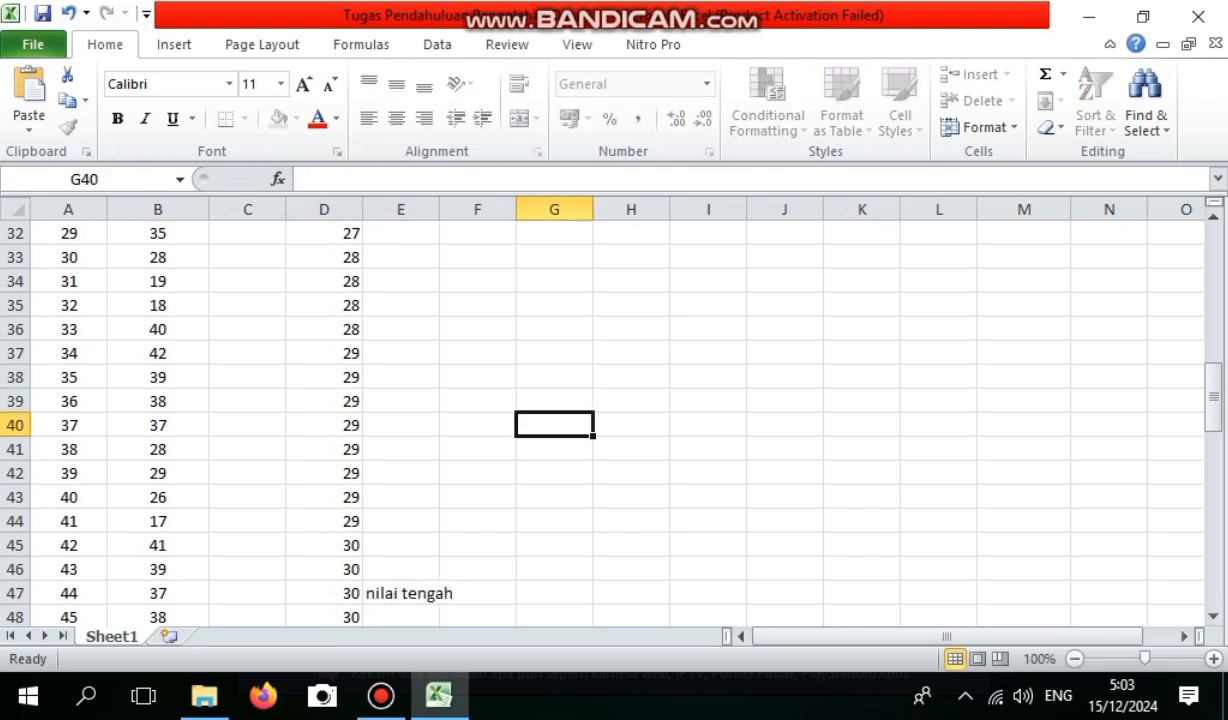
Copy the sorted heights from D8:D87 into column F starting at F8.
click(478, 329)
key(Up)
key(Up)
key(Up)
key(Up)
key(Up)
key(Up)
key(Up)
key(Up)
key(Up)
key(Up)
key(Up)
key(Up)
key(Up)
key(Up)
key(Up)
key(Up)
key(Up)
key(Up)
key(Up)
key(Up)
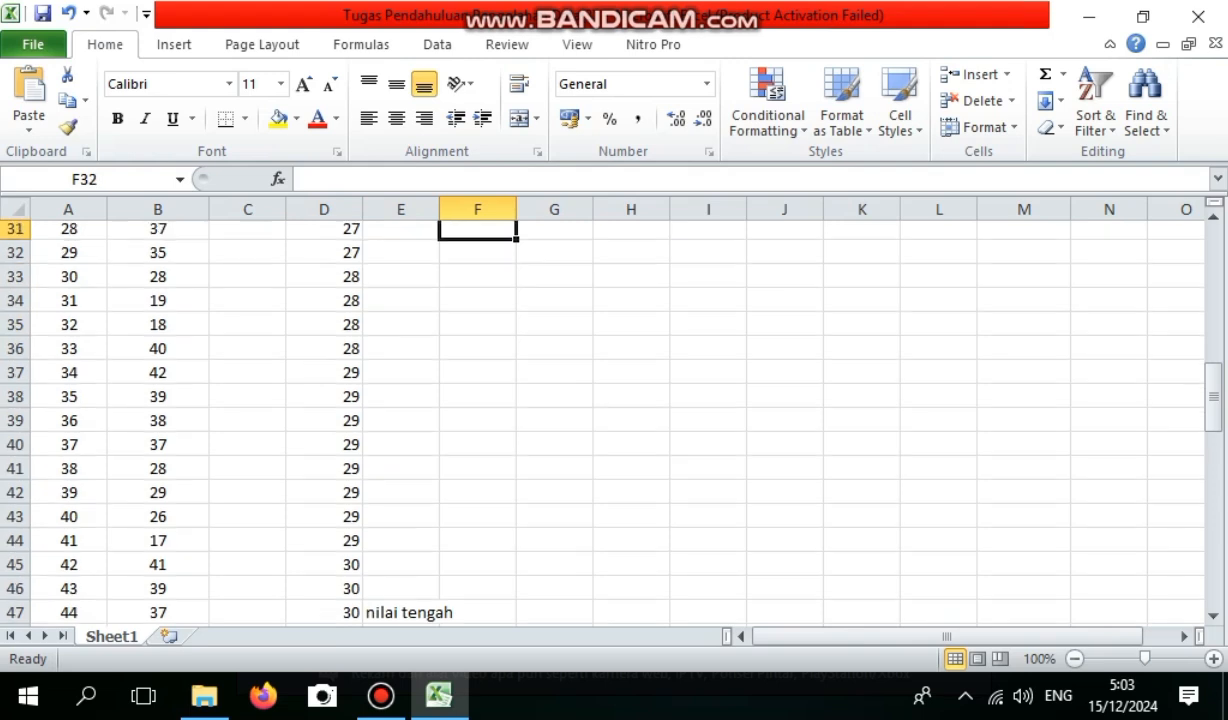
key(ctrl+Home)
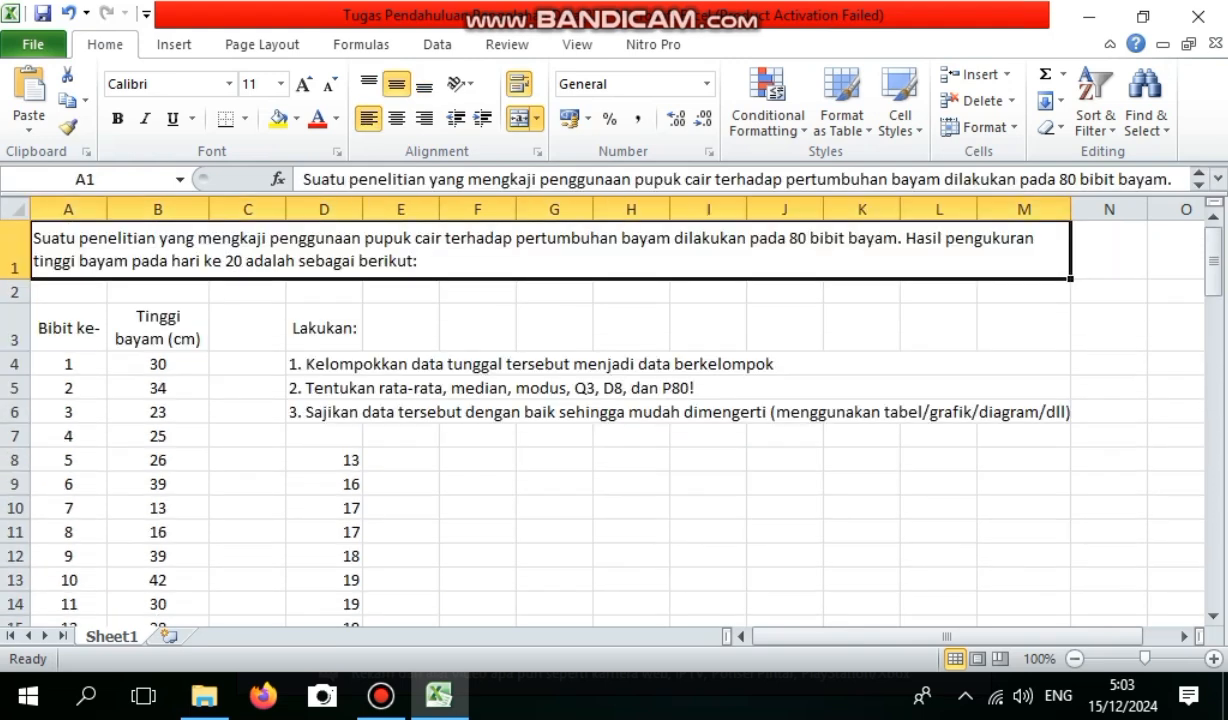
click(324, 460)
drag(324, 460, 345, 582)
key(ctrl+c)
drag(1213, 559, 1213, 261)
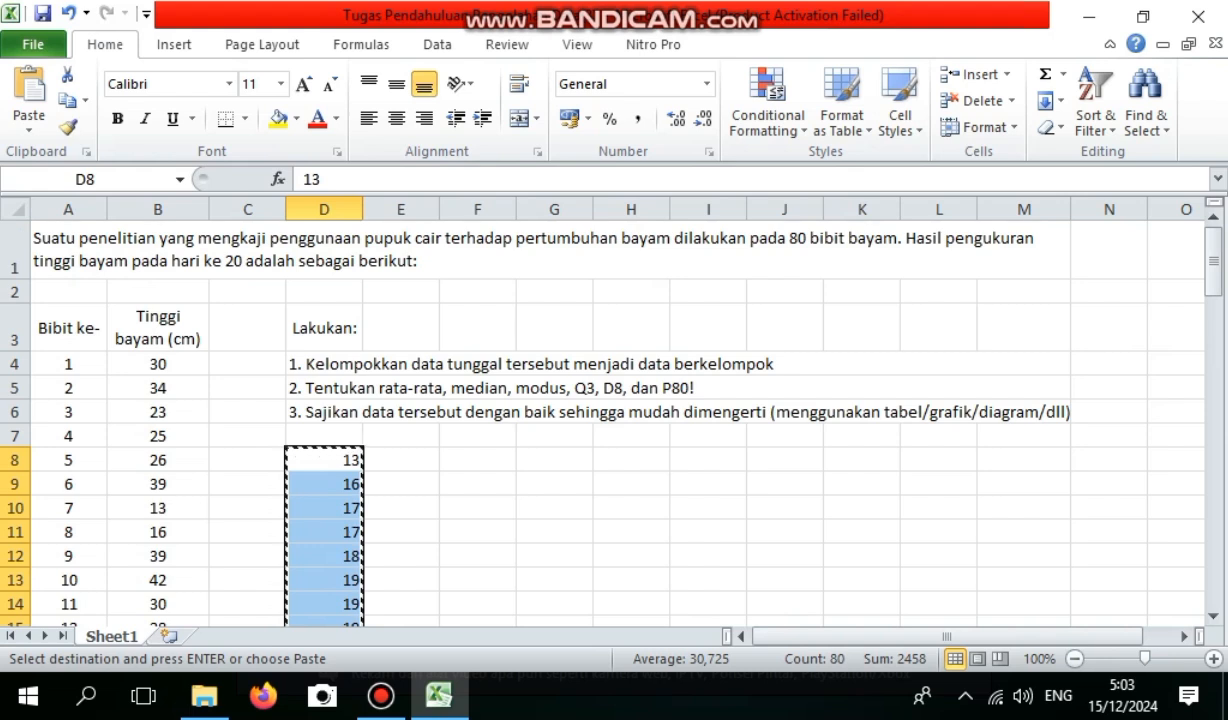
click(478, 460)
key(ctrl+v)
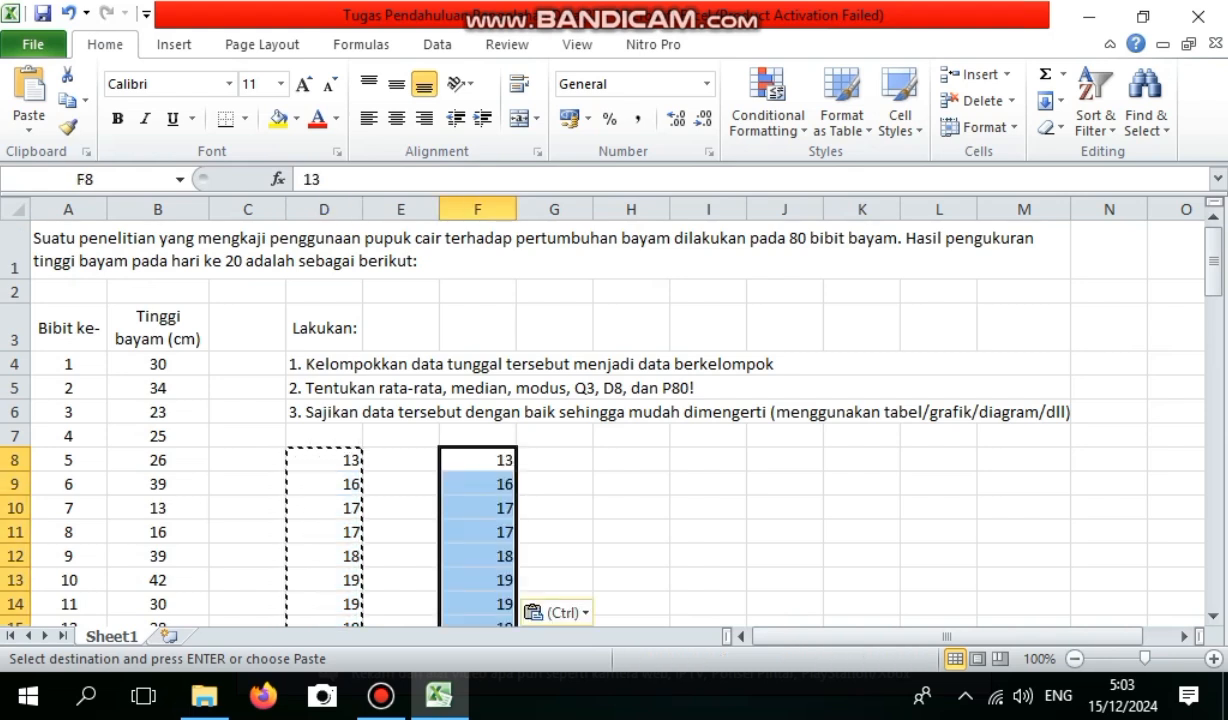
Enter a frequency of 1 in G8 and G9 beside the heights 13 and 16.
click(554, 460)
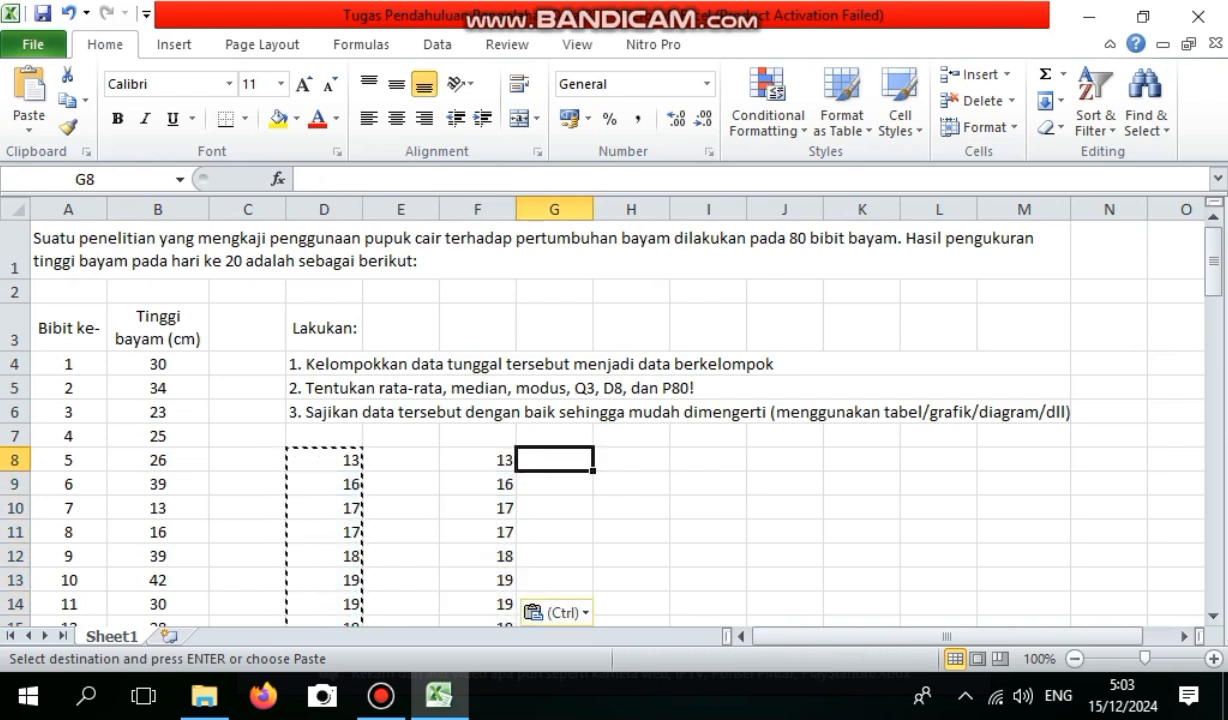
text(1)
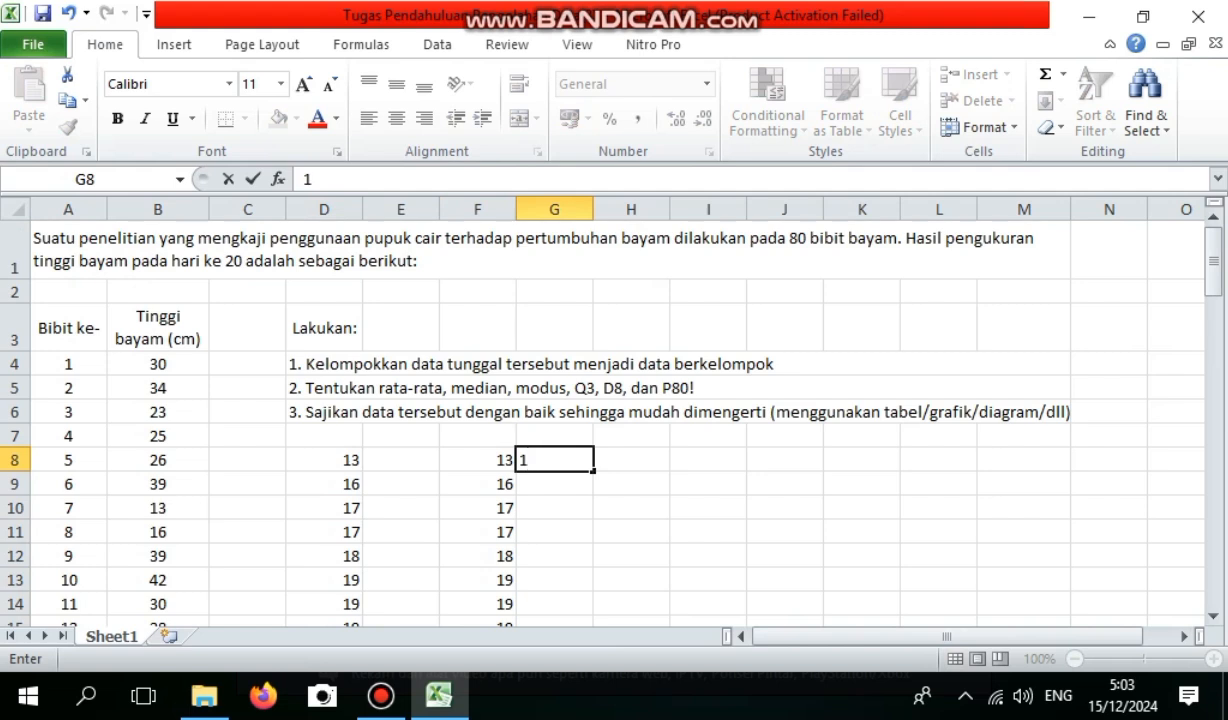
key(Return)
text(1)
key(Return)
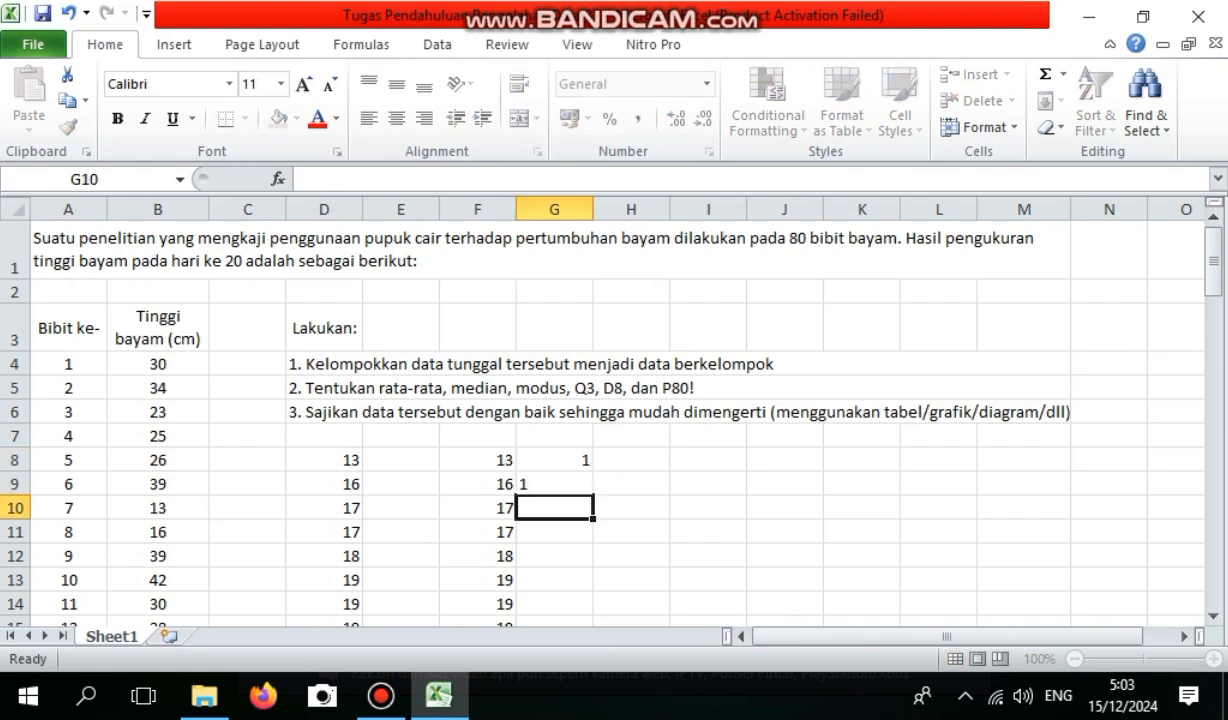
Apply a thin outline border around G10:G11 to group the two rows with height 17.
key(shift+Down)
key(shift+Down)
key(shift+Up)
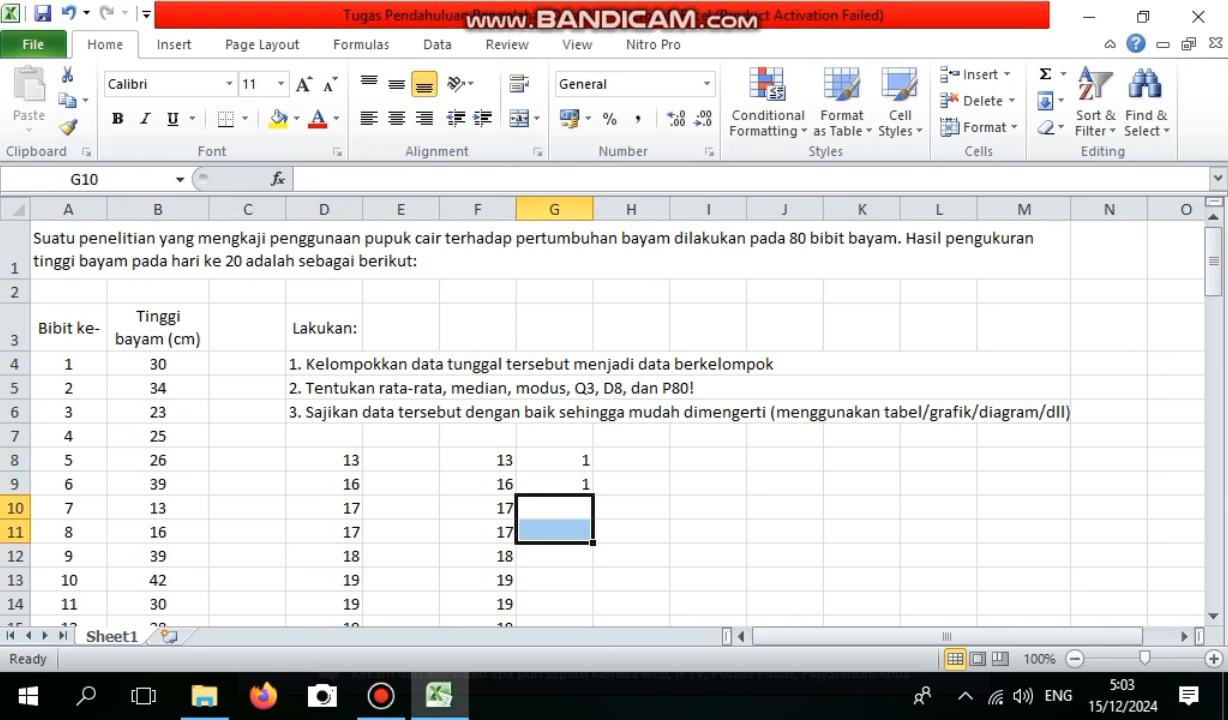
right_click(566, 530)
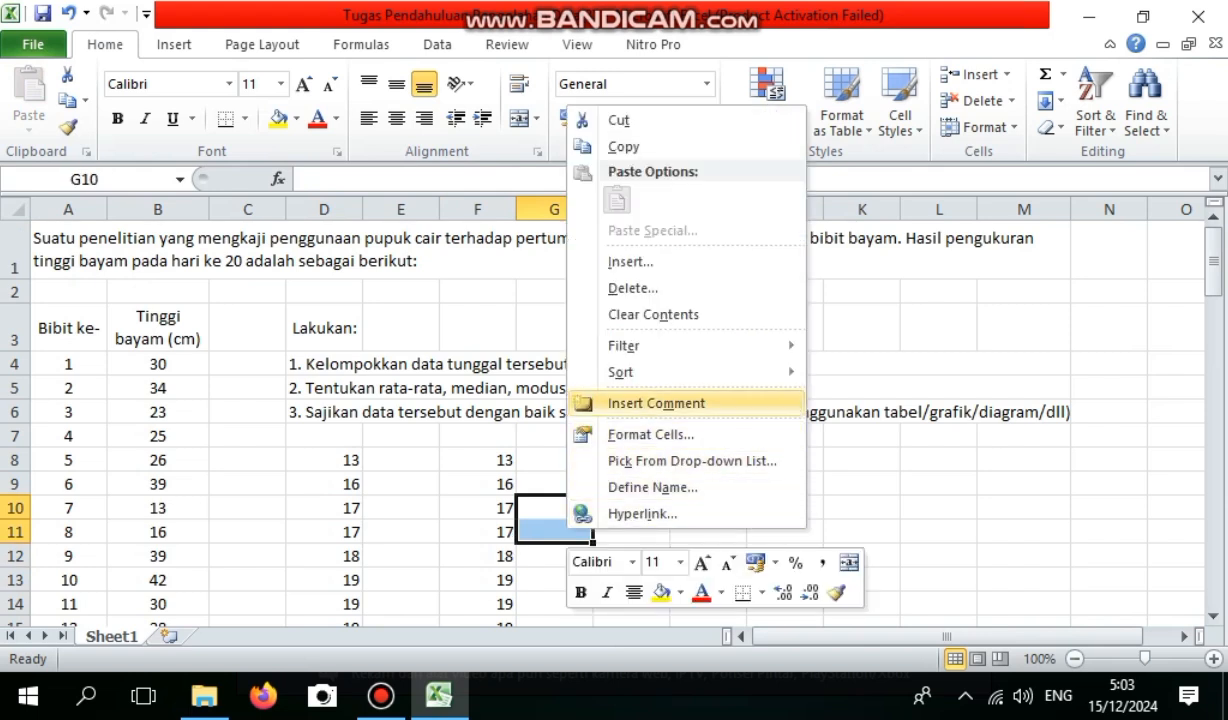
key(Up)
key(Escape)
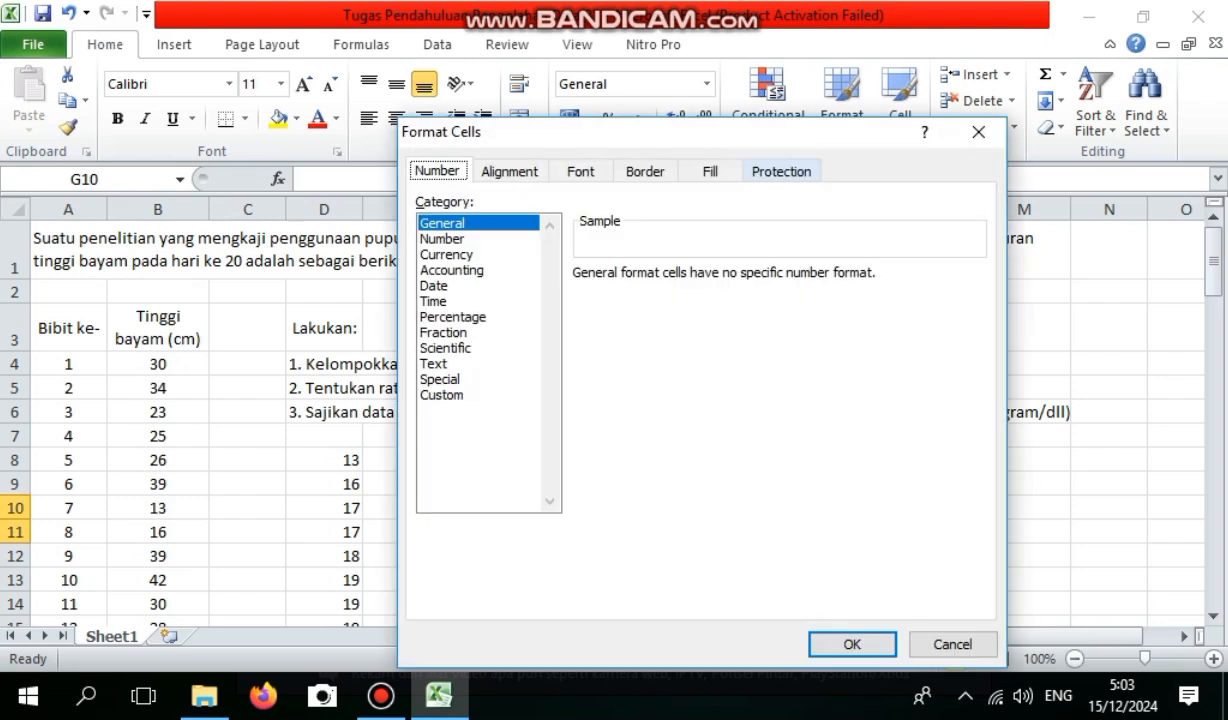
click(645, 171)
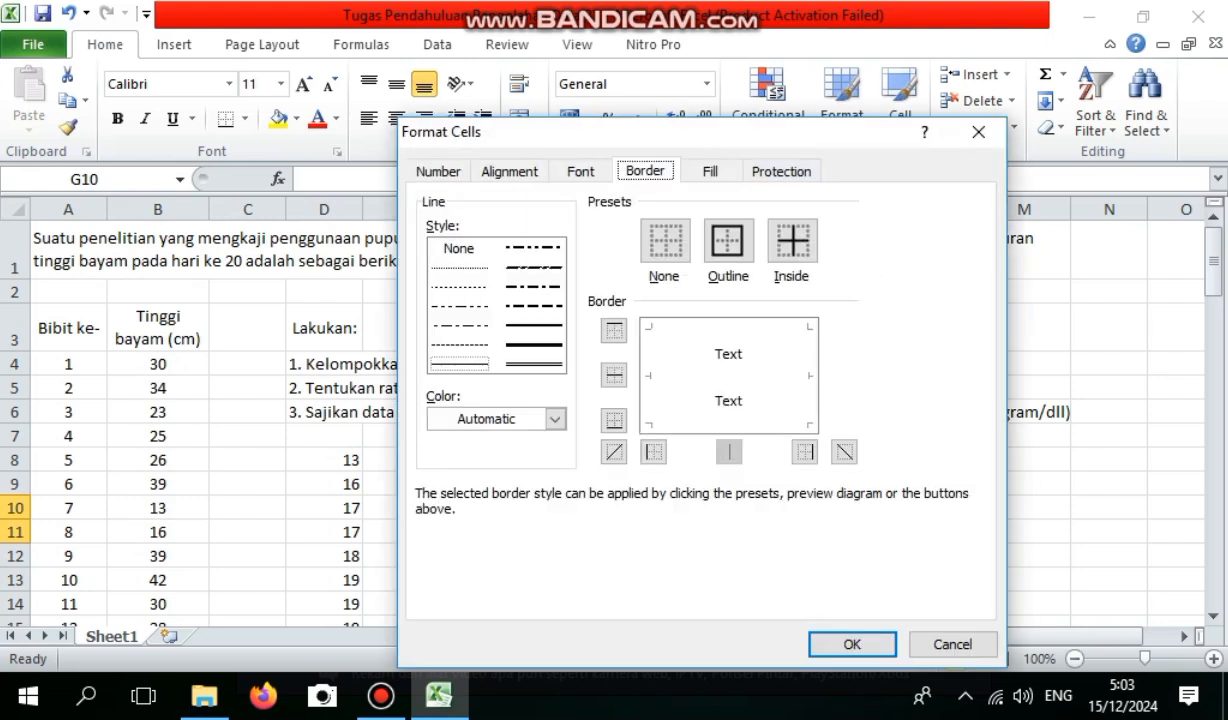
click(727, 240)
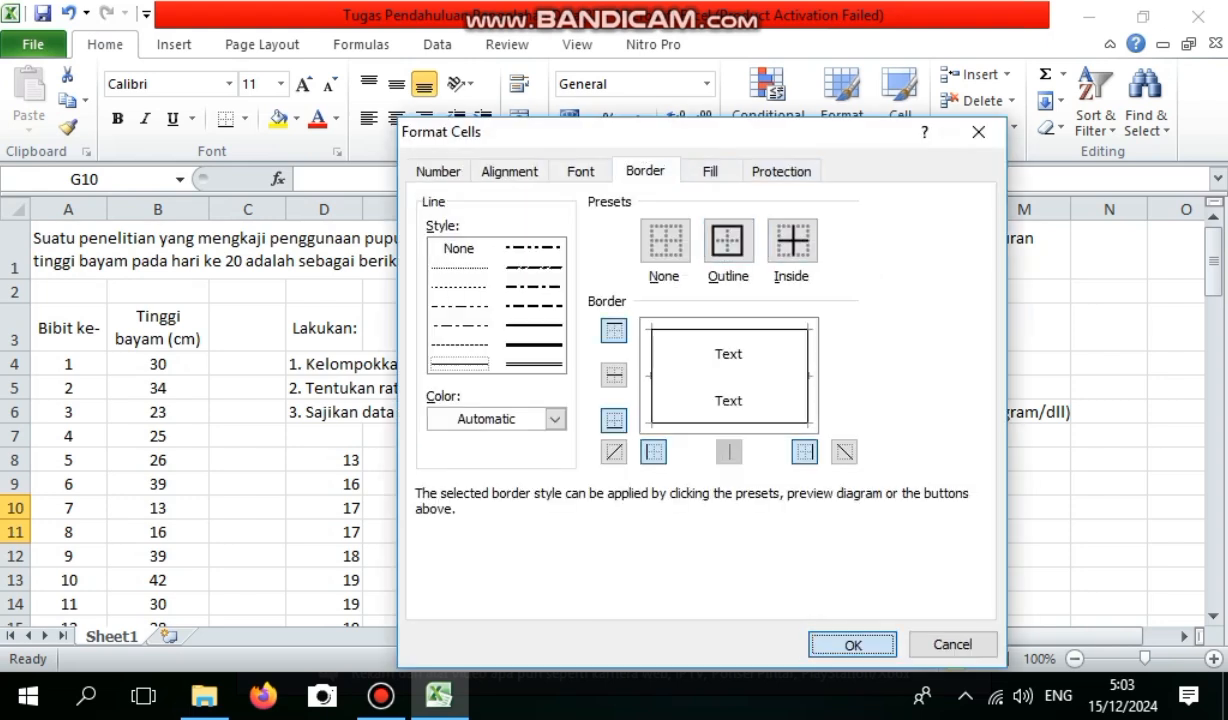
key(Return)
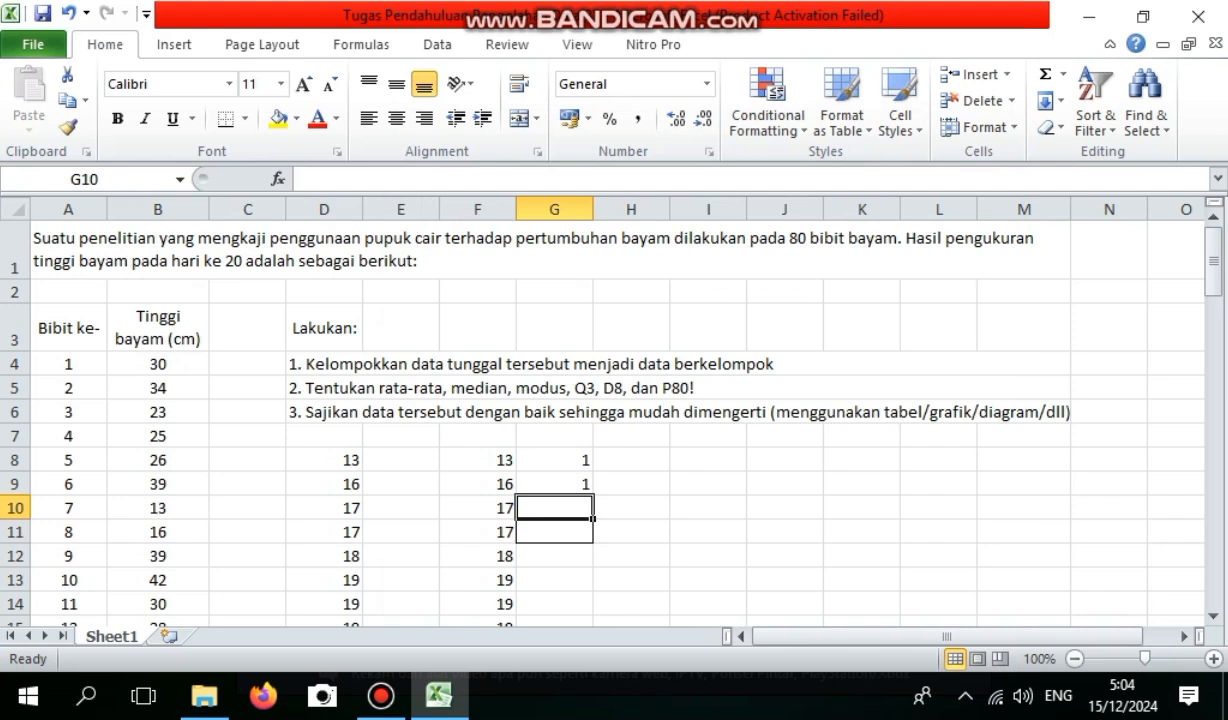
Enter the frequency 2 in G10 for height 17 and 1 in G12 for height 18.
text(2)
key(Return)
key(Return)
text(1)
key(Return)
Apply an outline border around G13:G17 to group the rows with height 19.
key(shift+Down)
key(shift+Down)
key(shift+Down)
key(shift+Down)
key(shift+Down)
key(shift+Down)
key(shift+Down)
key(shift+Down)
key(shift+Down)
key(shift+Down)
key(shift+Down)
key(shift+Down)
key(shift+Down)
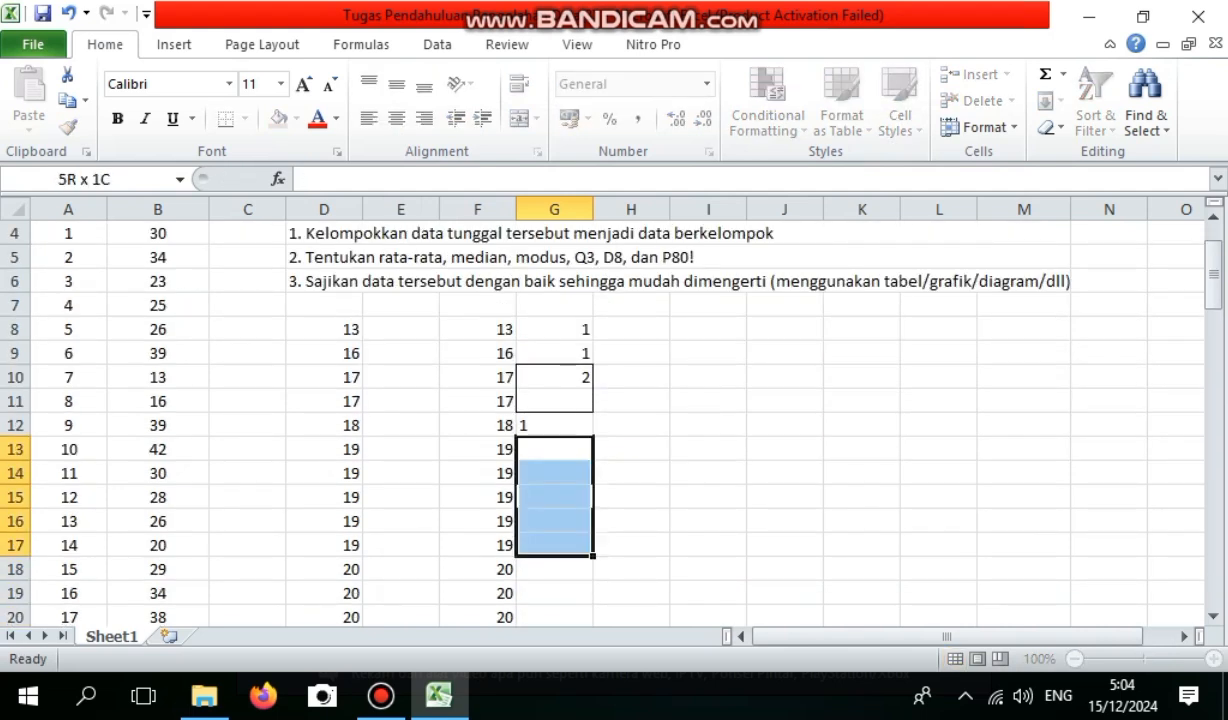
key(shift+Up)
key(shift+Up)
key(shift+Up)
key(shift+Up)
key(shift+Up)
key(shift+Up)
key(shift+Up)
key(shift+Up)
key(shift+Up)
key(shift+Up)
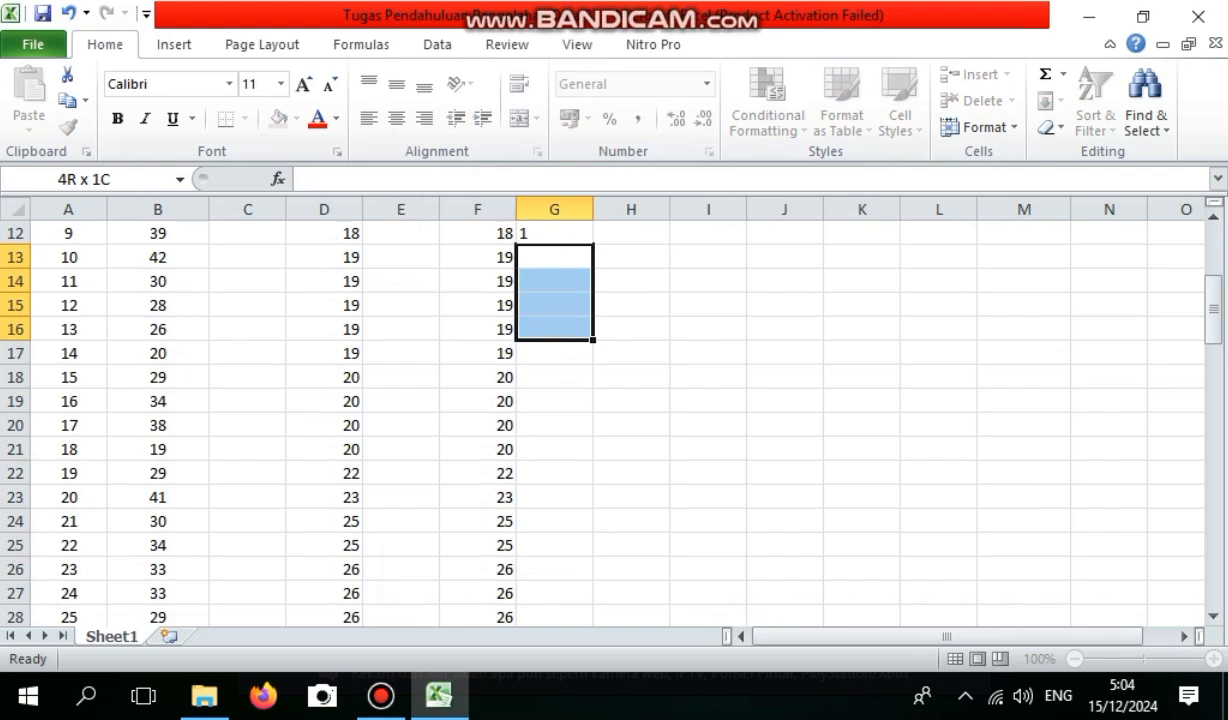
key(shift+Down)
right_click(562, 346)
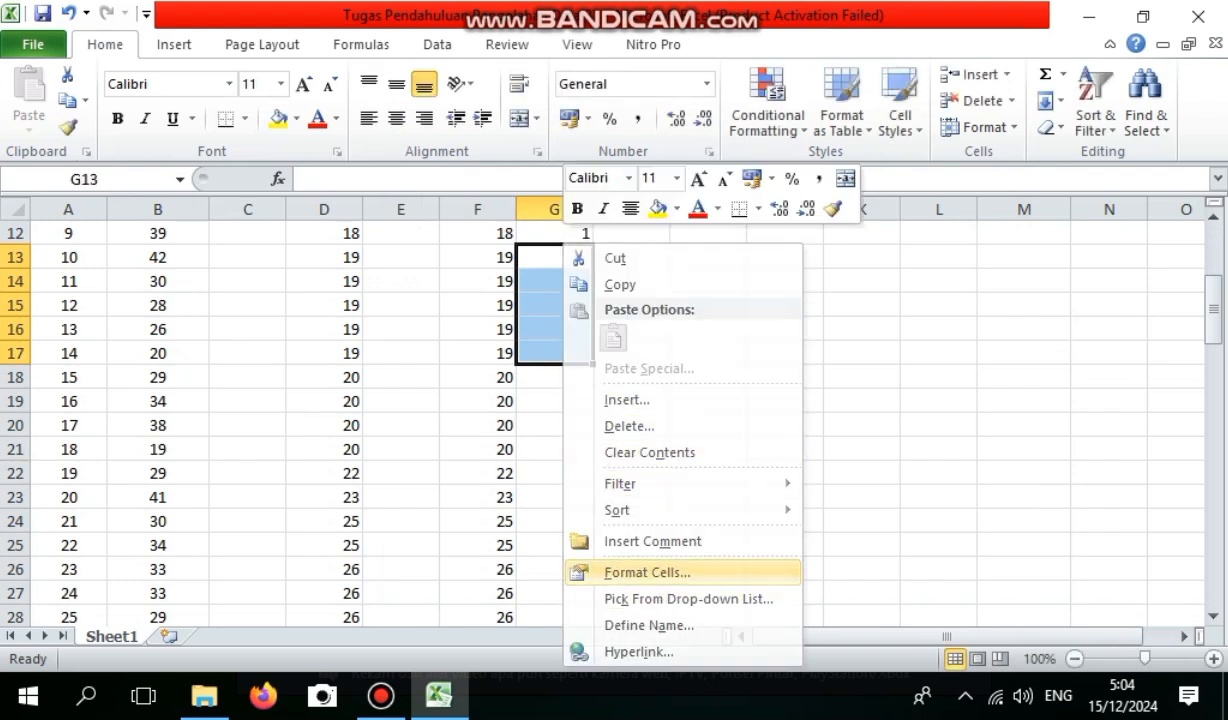
key(Return)
key(space)
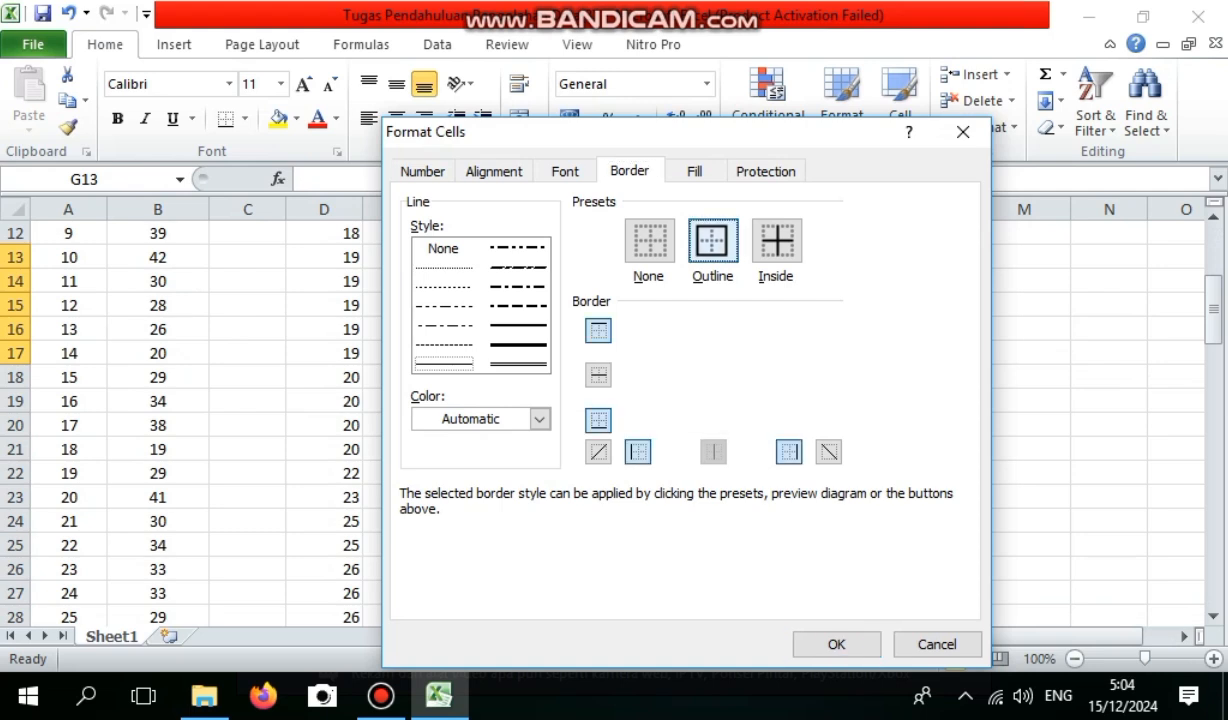
key(Return)
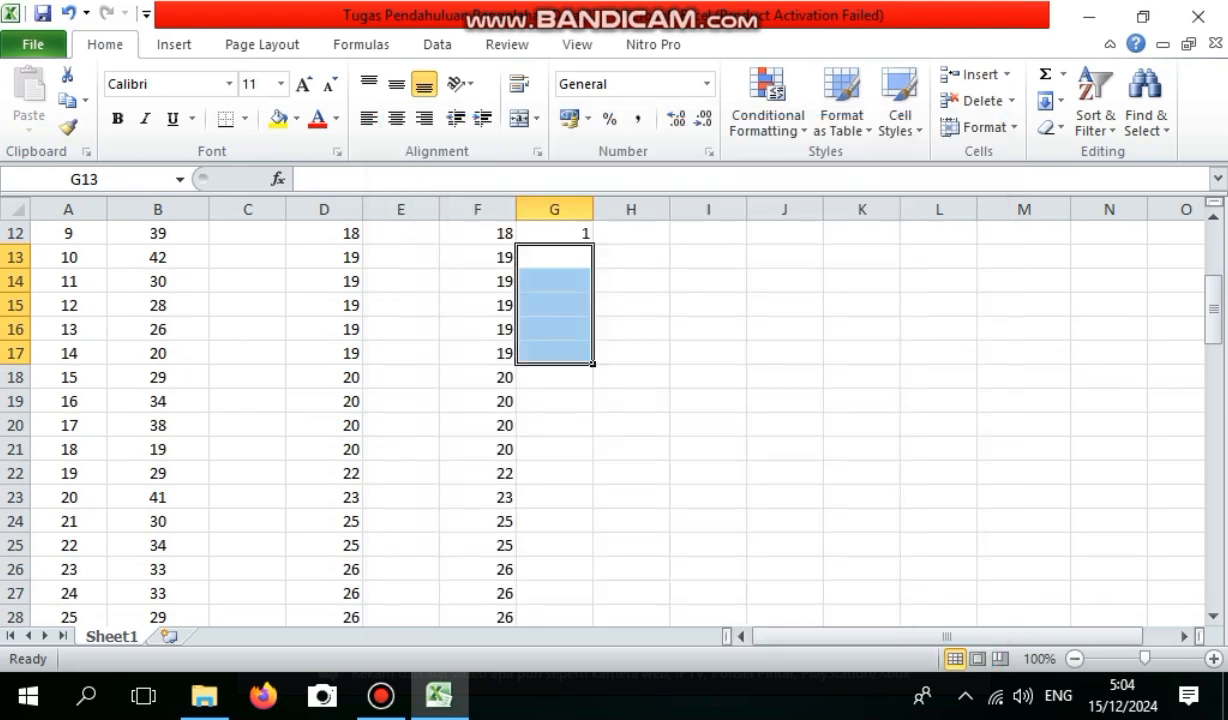
Enter the frequency 5 in G15, inside the bordered group for height 19.
click(554, 305)
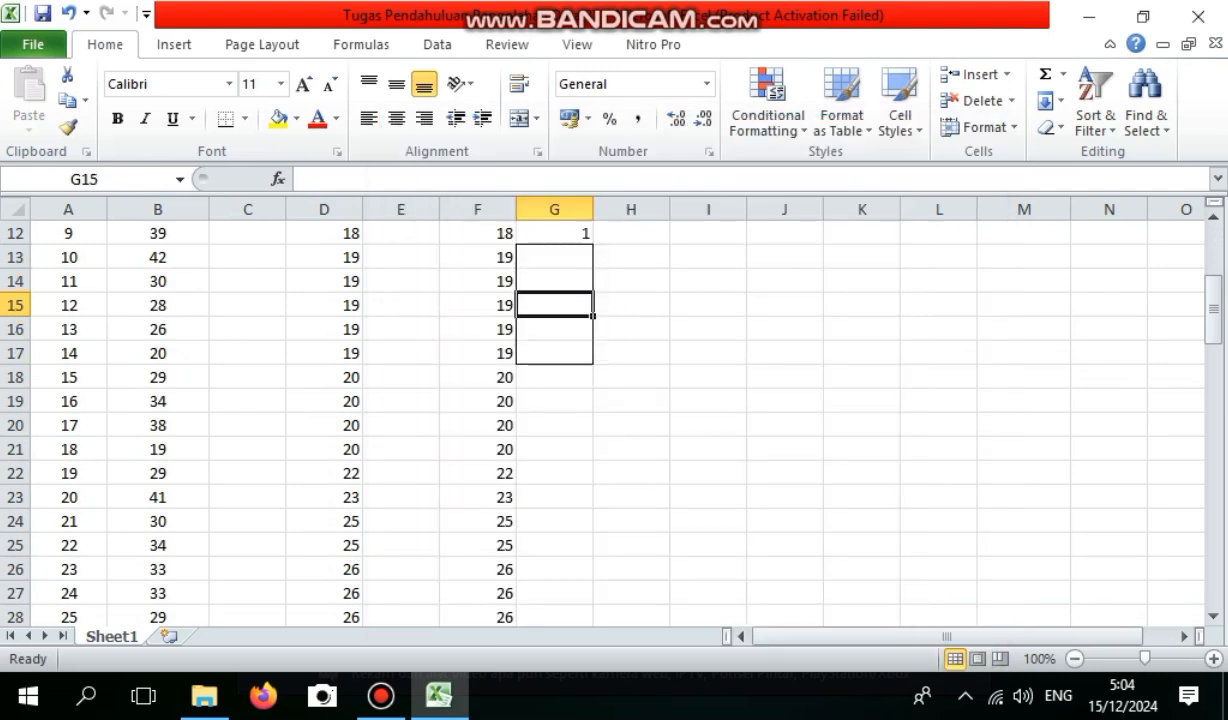
text(5)
key(Down)
key(Down)
key(Down)
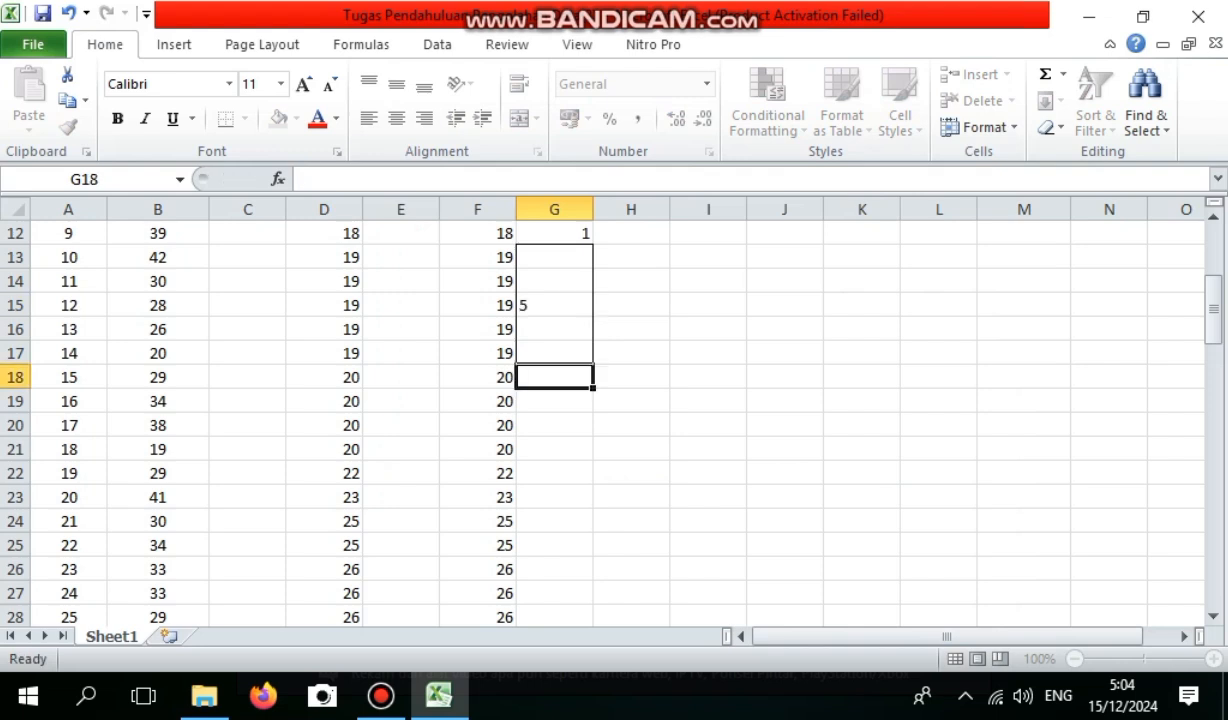
Apply an outline border around G18:G21 to group the rows with height 20.
key(shift+Down)
key(shift+Down)
key(shift+Down)
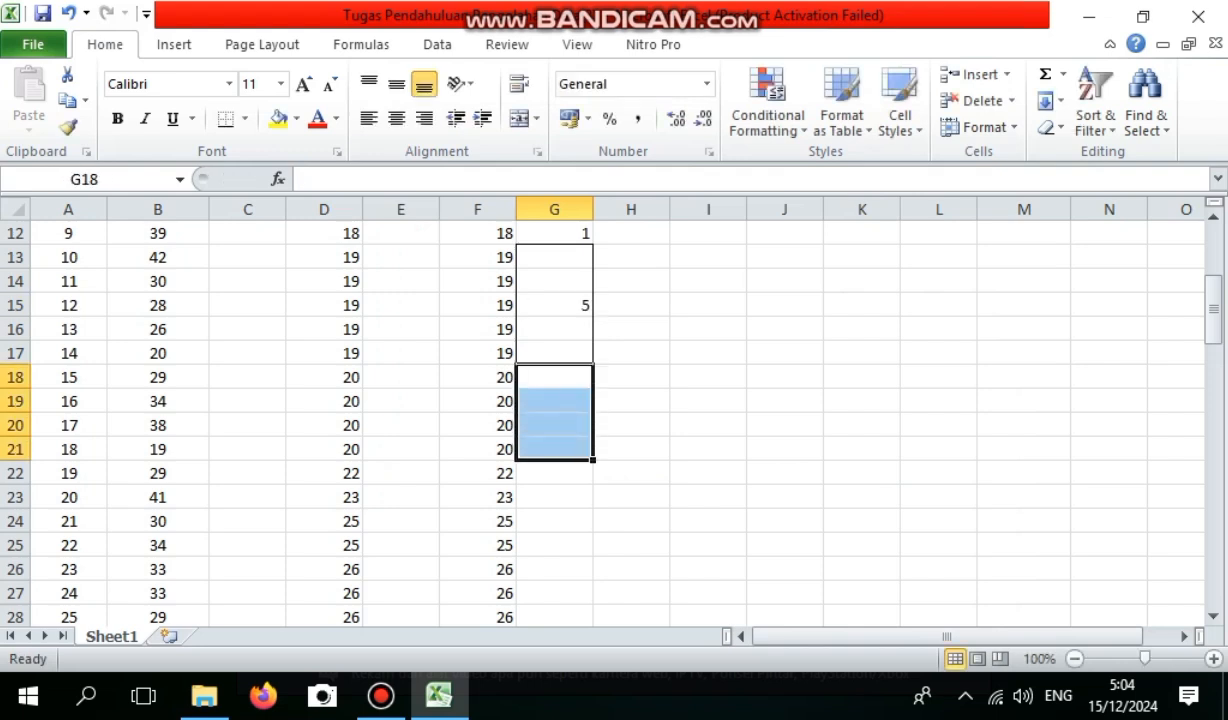
right_click(569, 437)
click(653, 334)
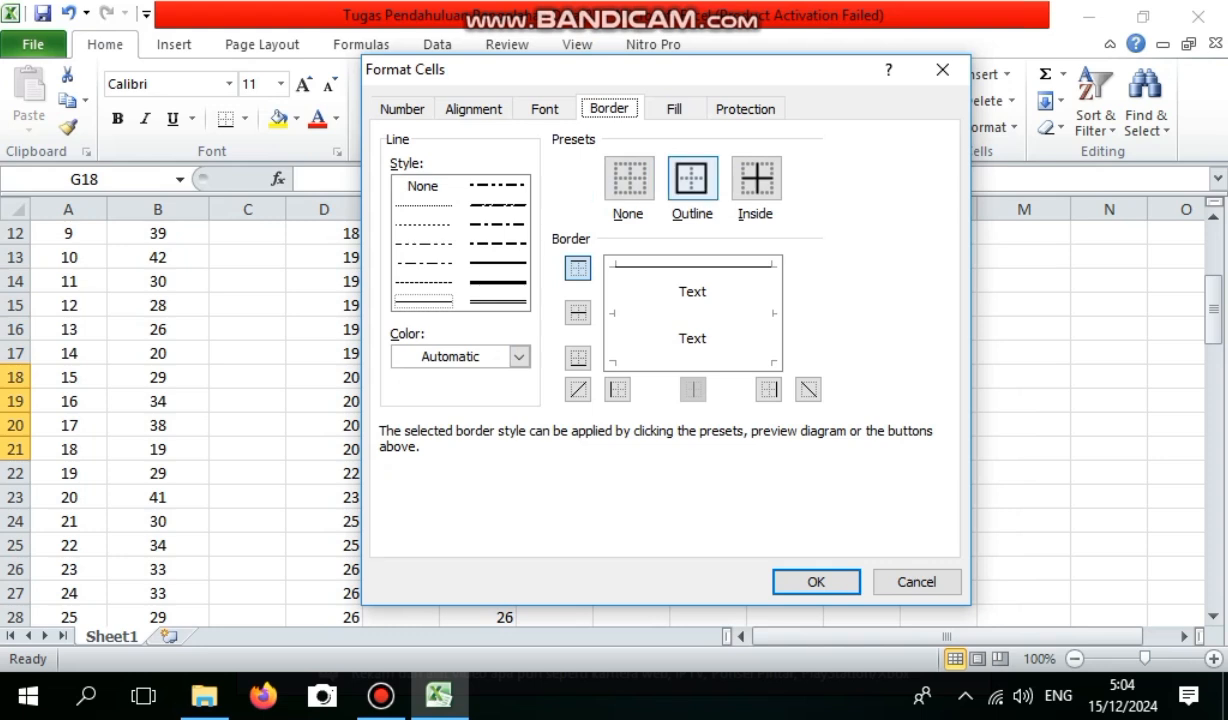
click(816, 581)
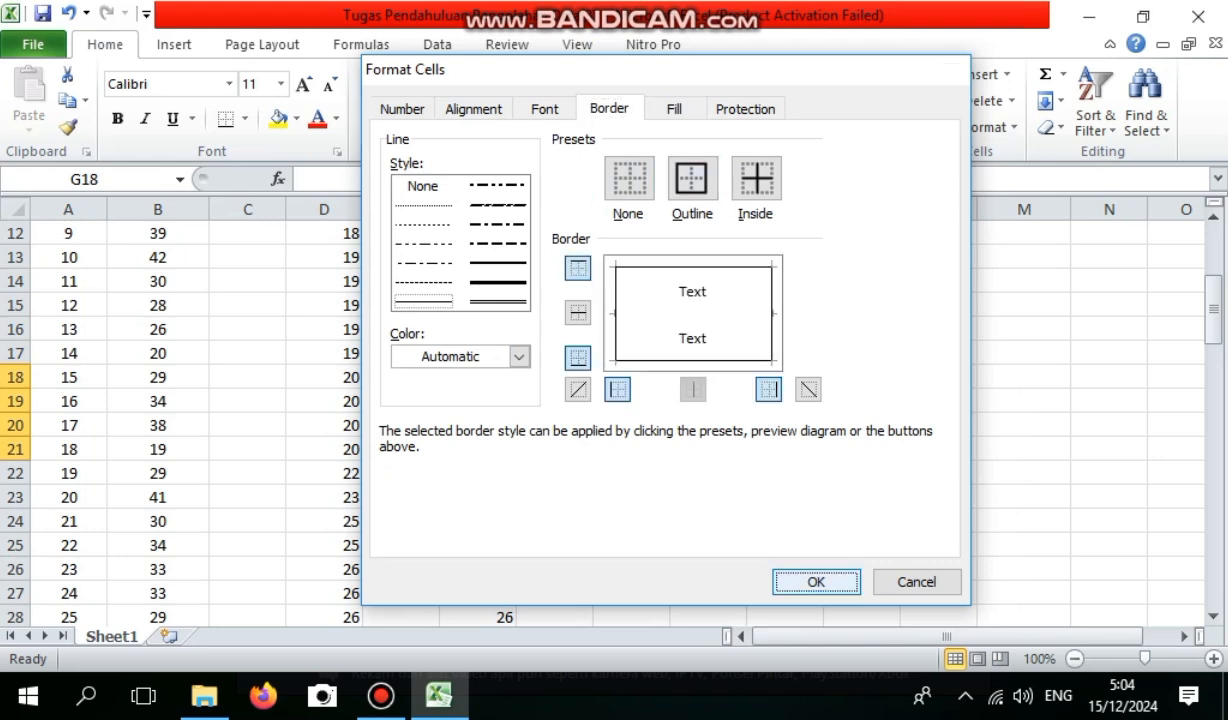
Enter the frequency 4 in G20, inside the bordered group for height 20.
click(555, 425)
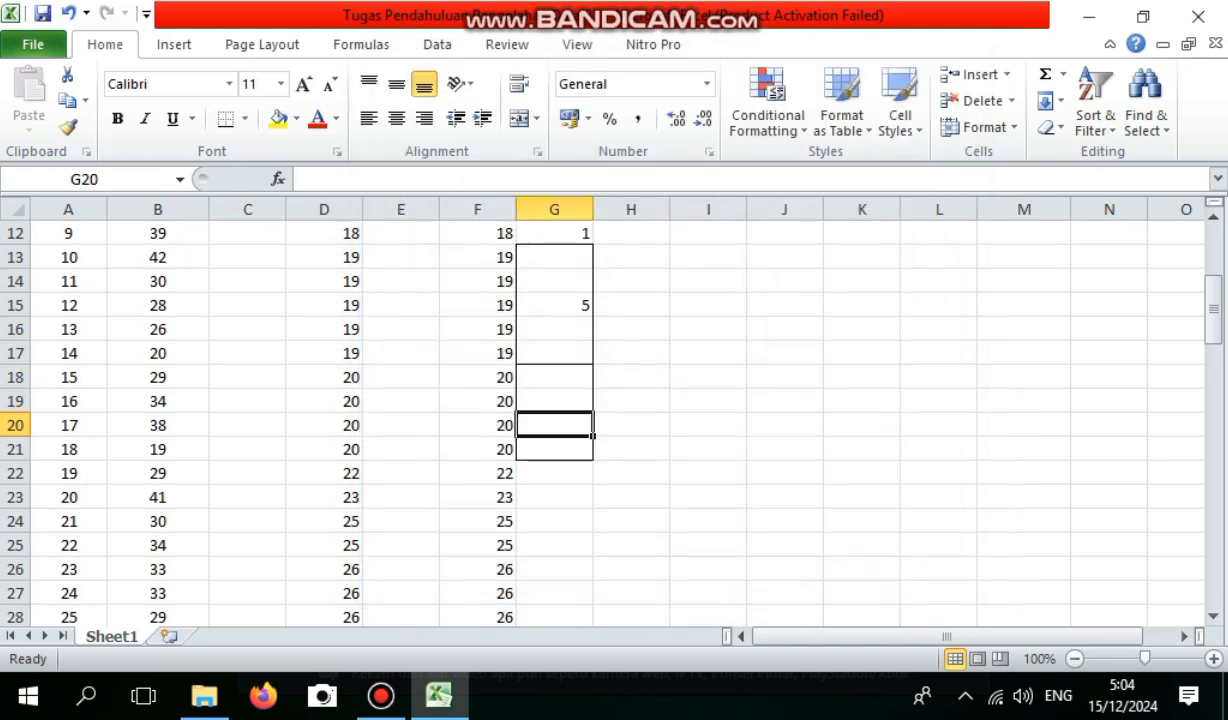
text(4)
key(Return)
key(Return)
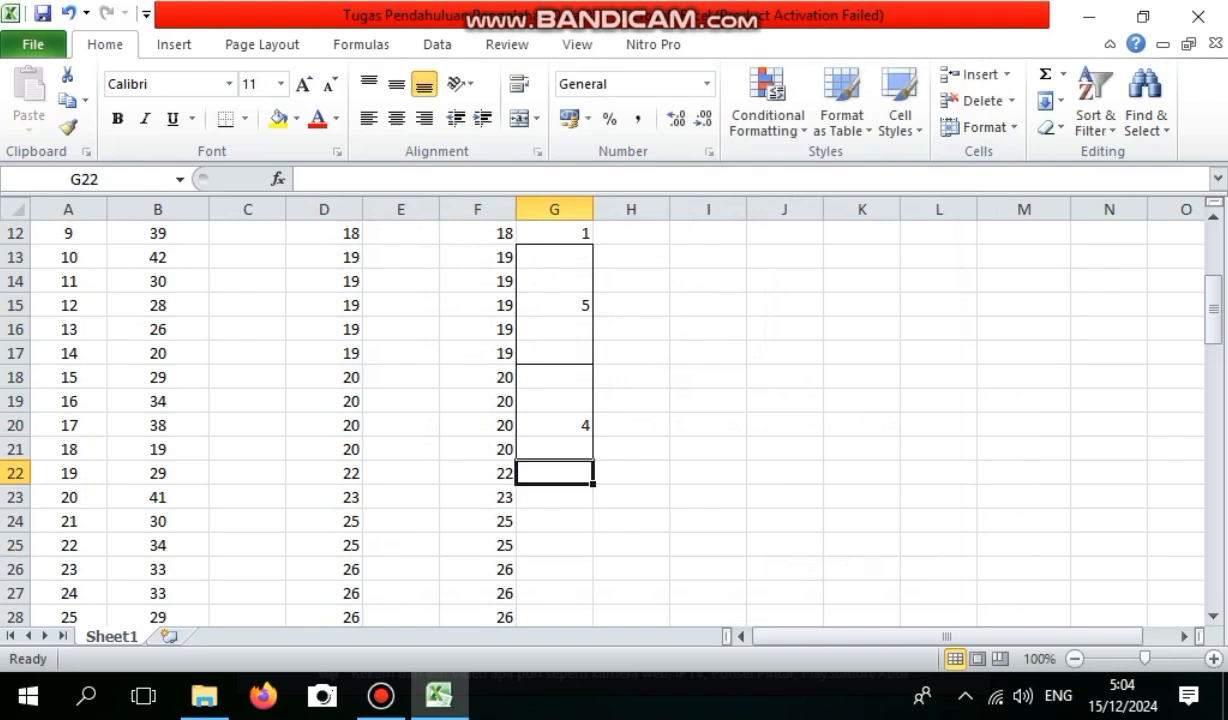
Enter the frequency 1 in G22 for height 22 and 1 in G23 for height 23.
text(1)
key(Return)
text(1)
key(Return)
Apply an outline border around G24:G25 for height 25 and enter the frequency 2 in G24.
key(shift+Down)
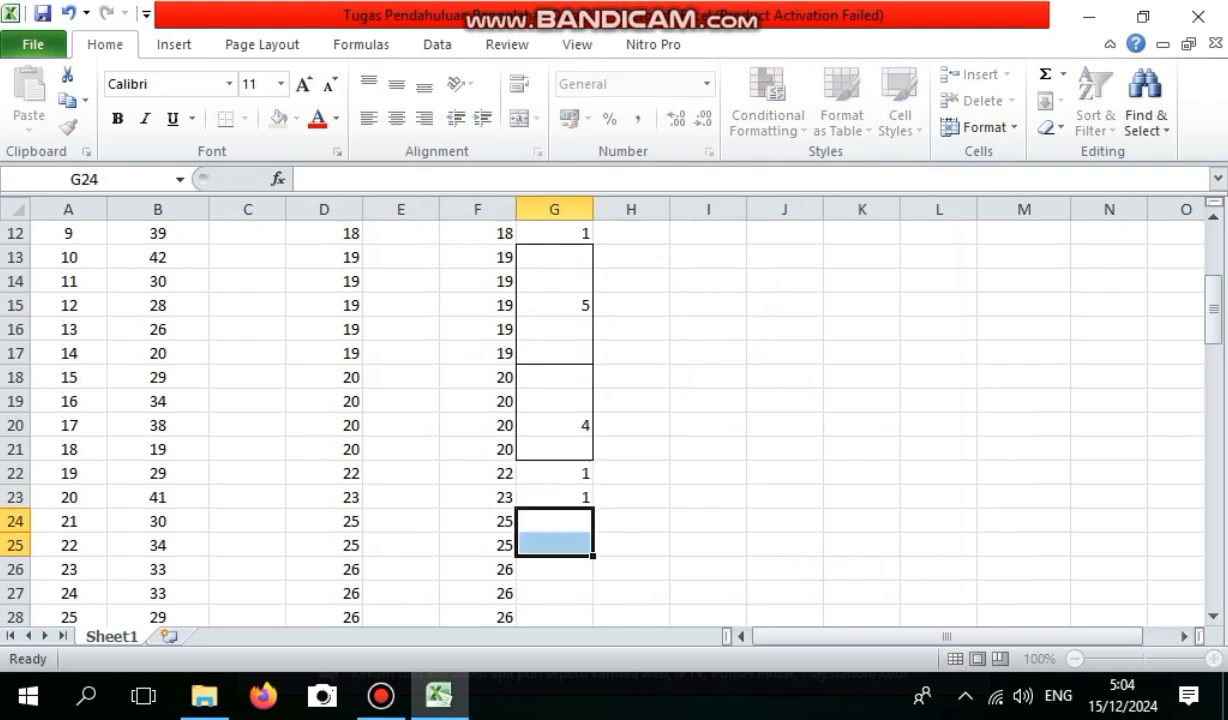
right_click(557, 554)
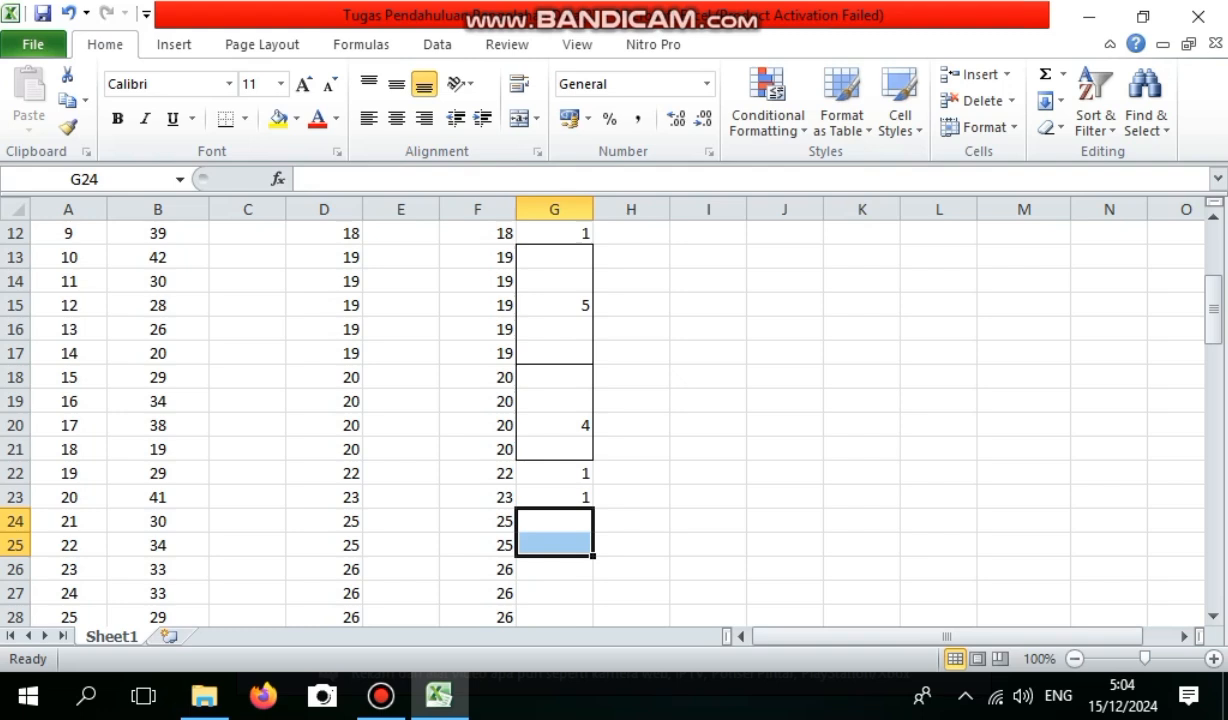
right_click(588, 527)
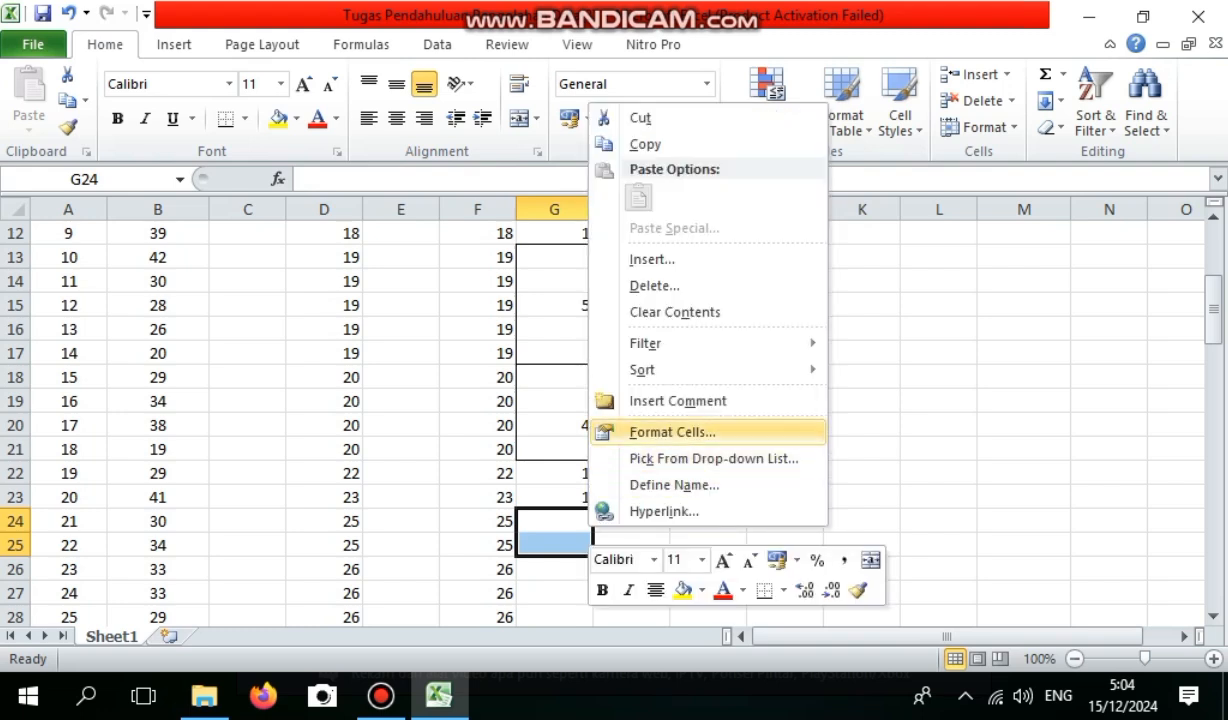
click(672, 431)
click(695, 242)
click(818, 644)
text(2)
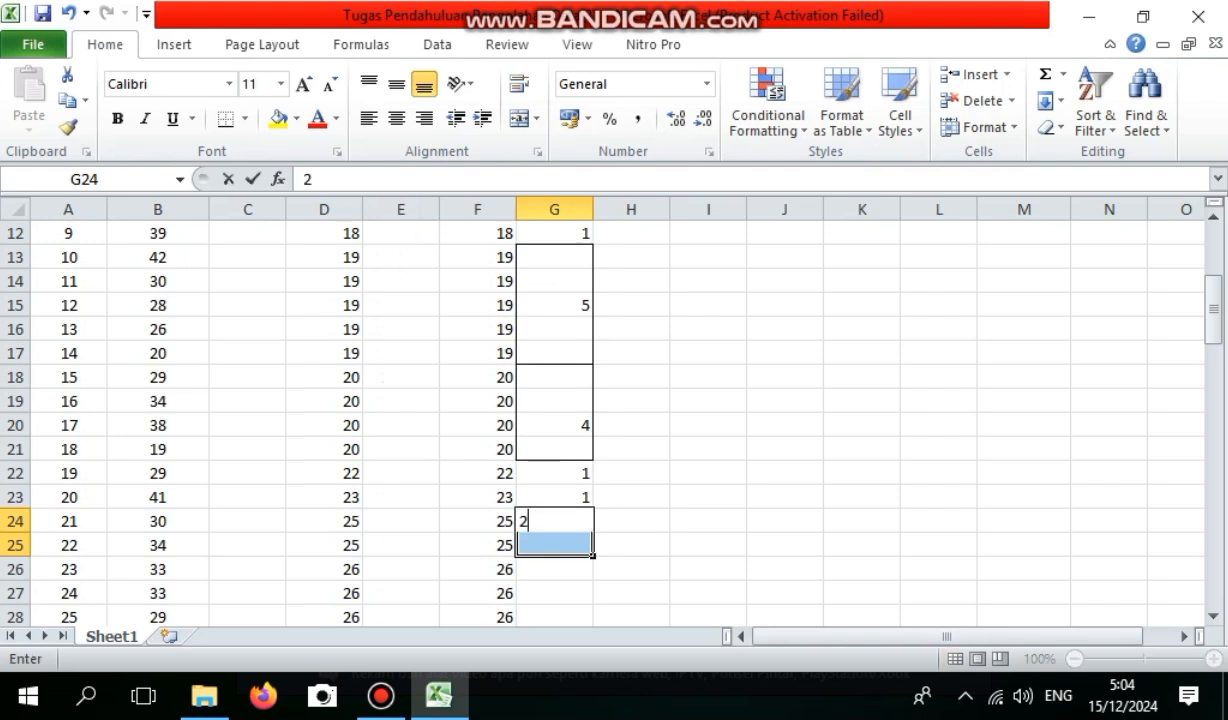
Border G26:G29 as the group for height 26 and enter the frequency 4 in G27.
click(556, 569)
drag(556, 569, 558, 616)
scroll(562, 520, down, 2)
right_click(564, 501)
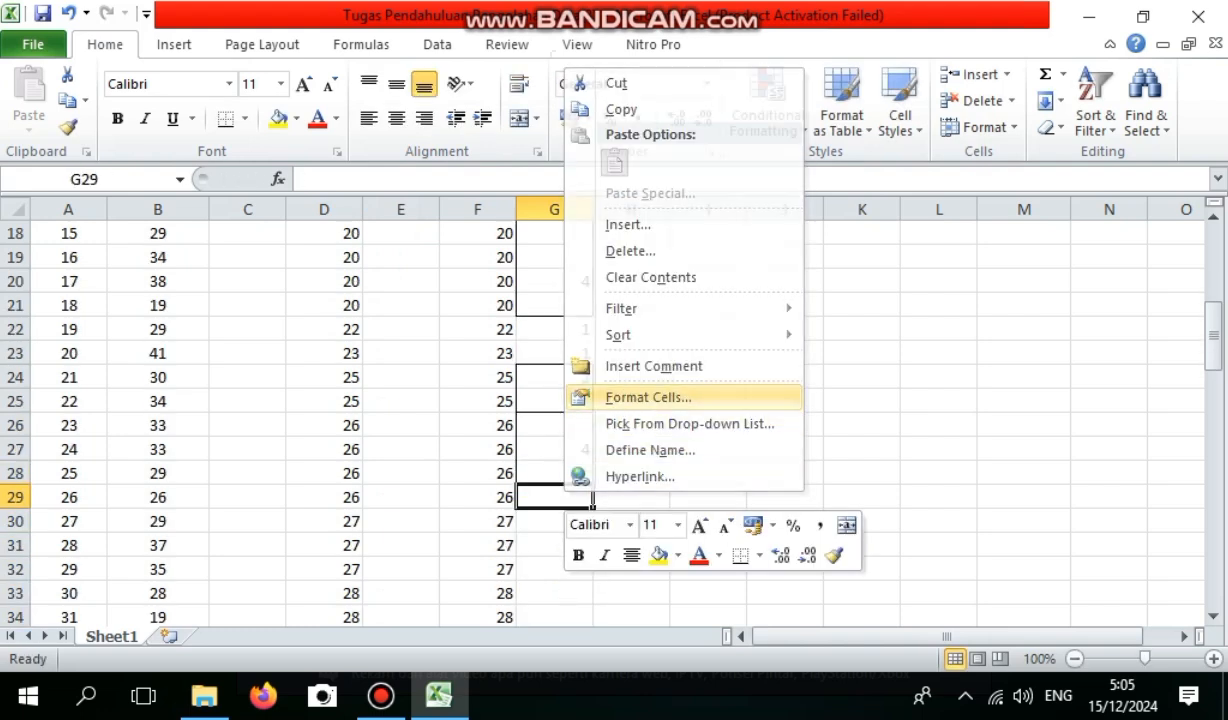
click(648, 397)
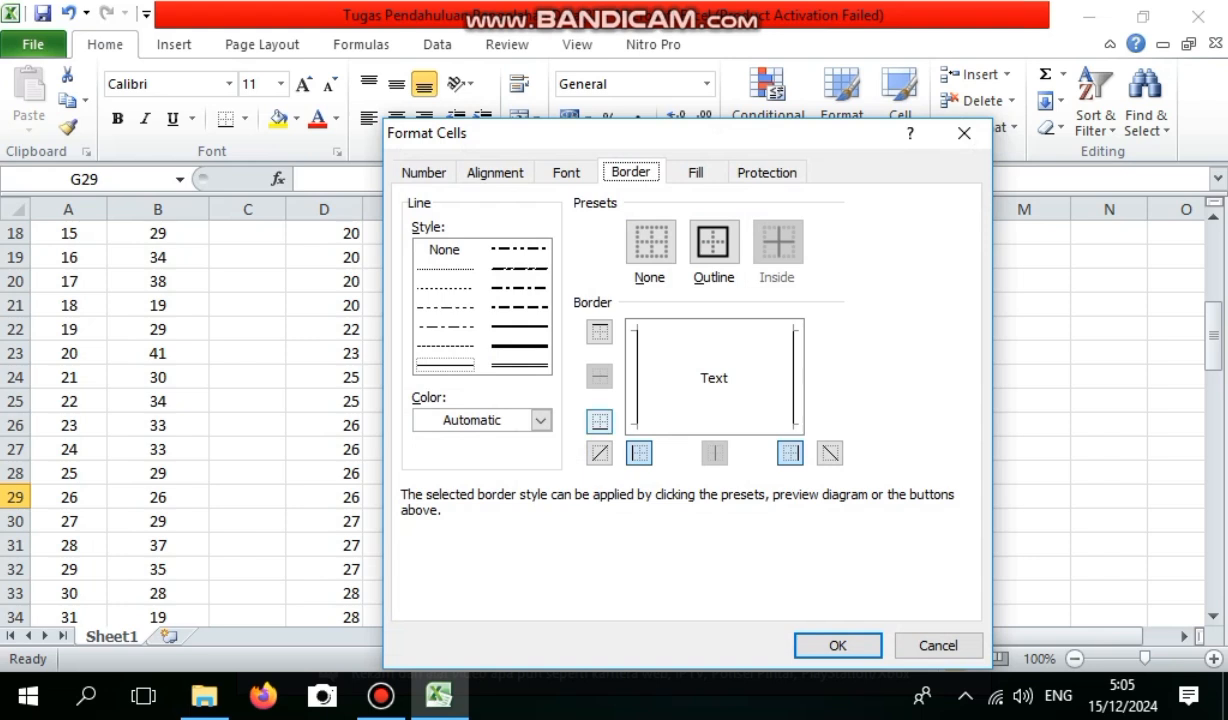
click(838, 646)
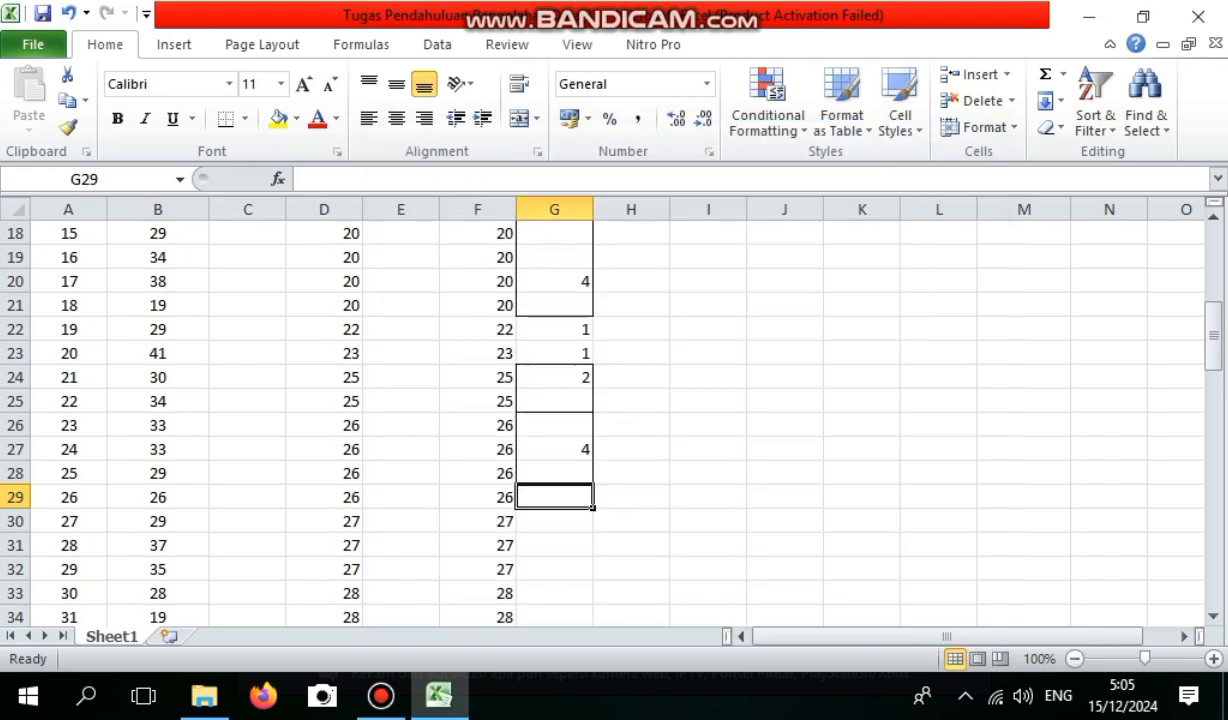
Apply an outline border around G30:G32 for height 27 and enter the frequency 3 in G31.
click(555, 569)
drag(554, 521, 554, 569)
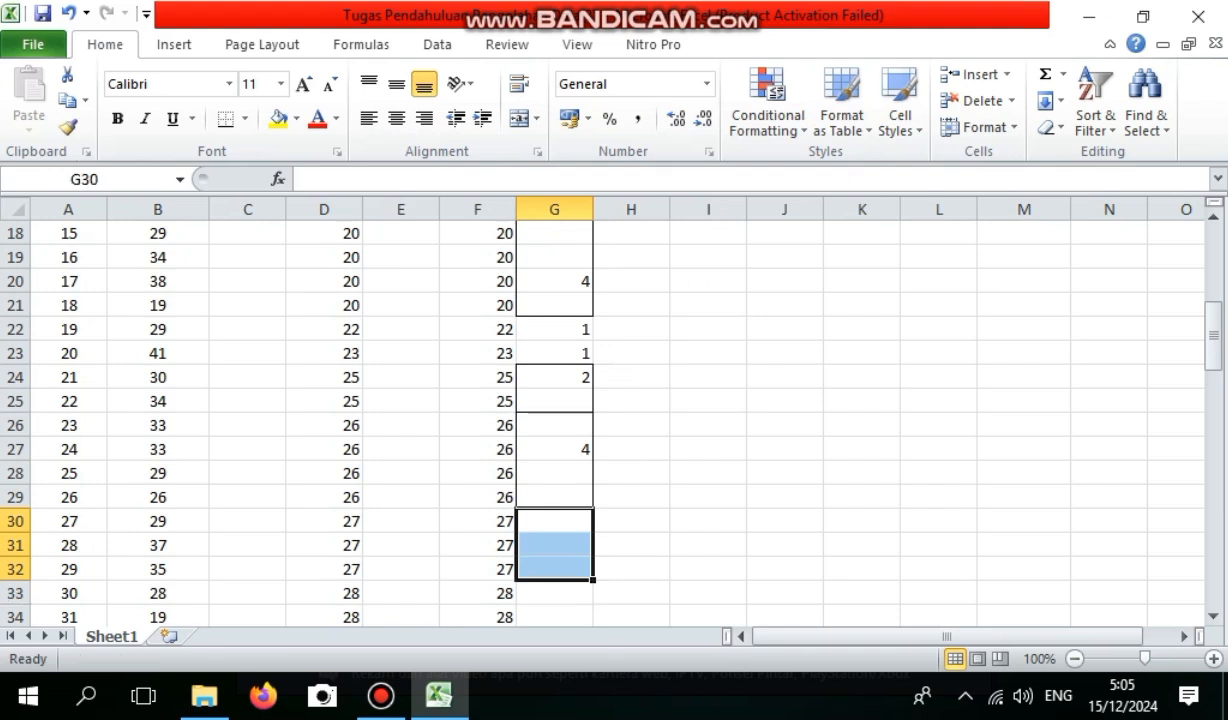
right_click(582, 568)
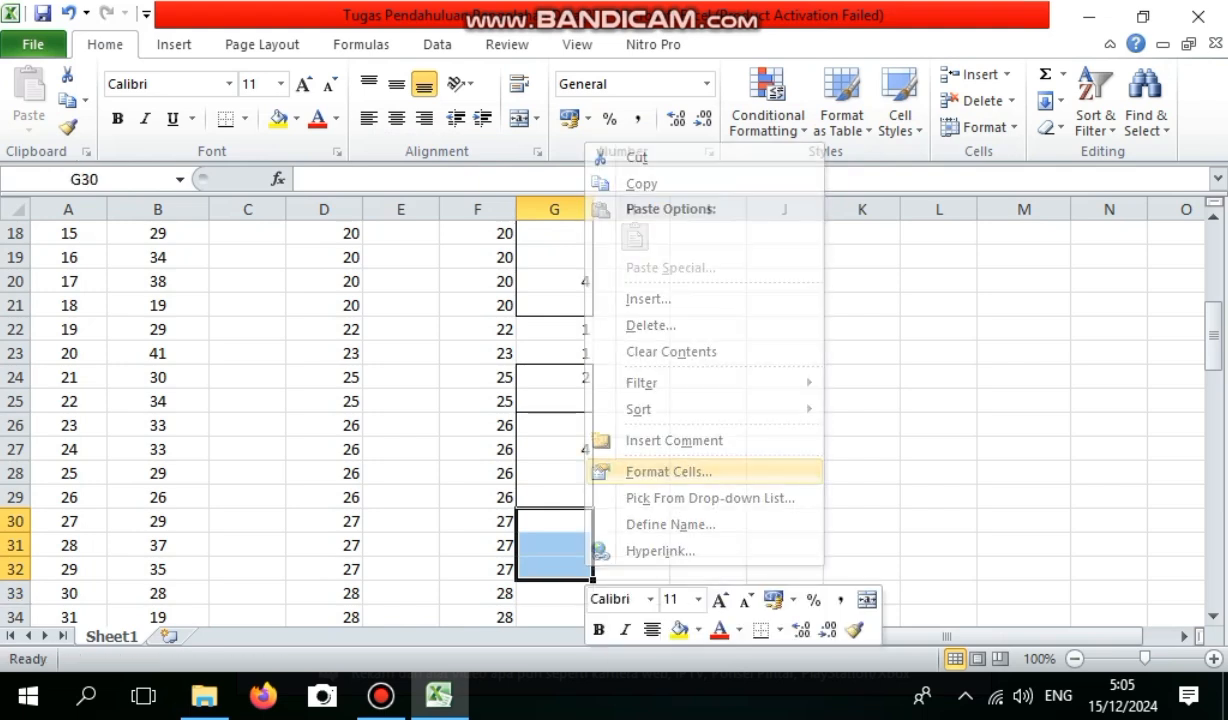
click(668, 471)
click(719, 240)
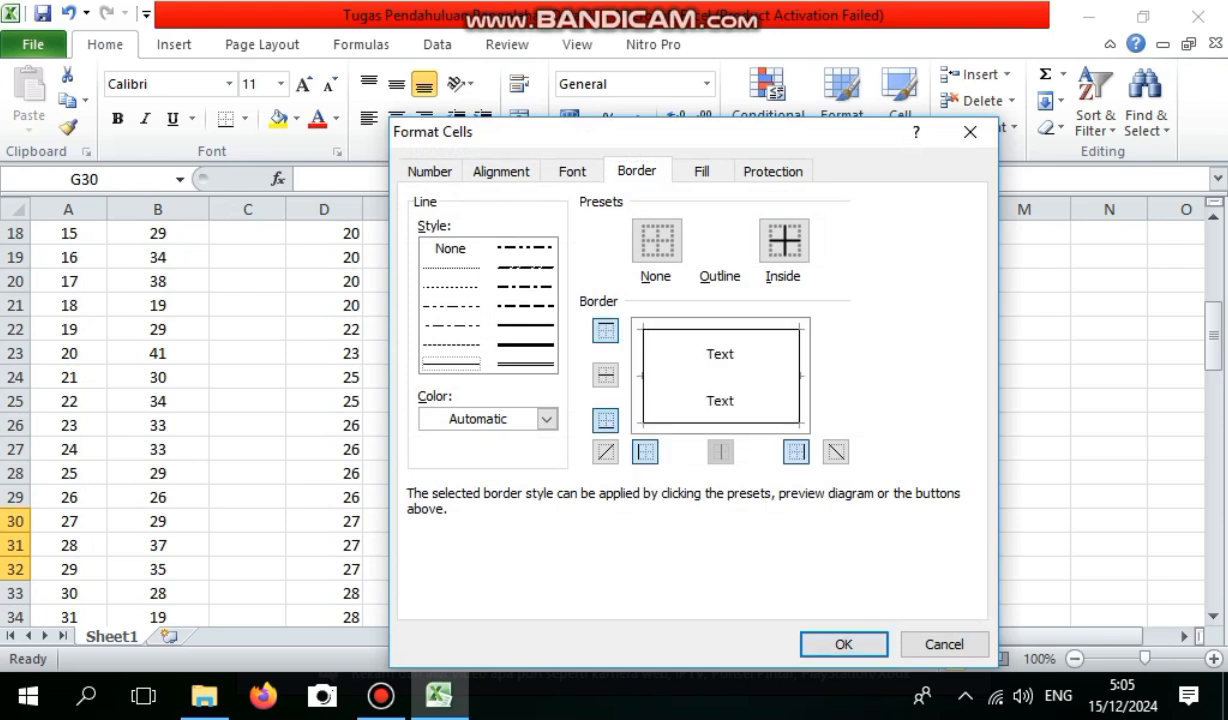
key(Return)
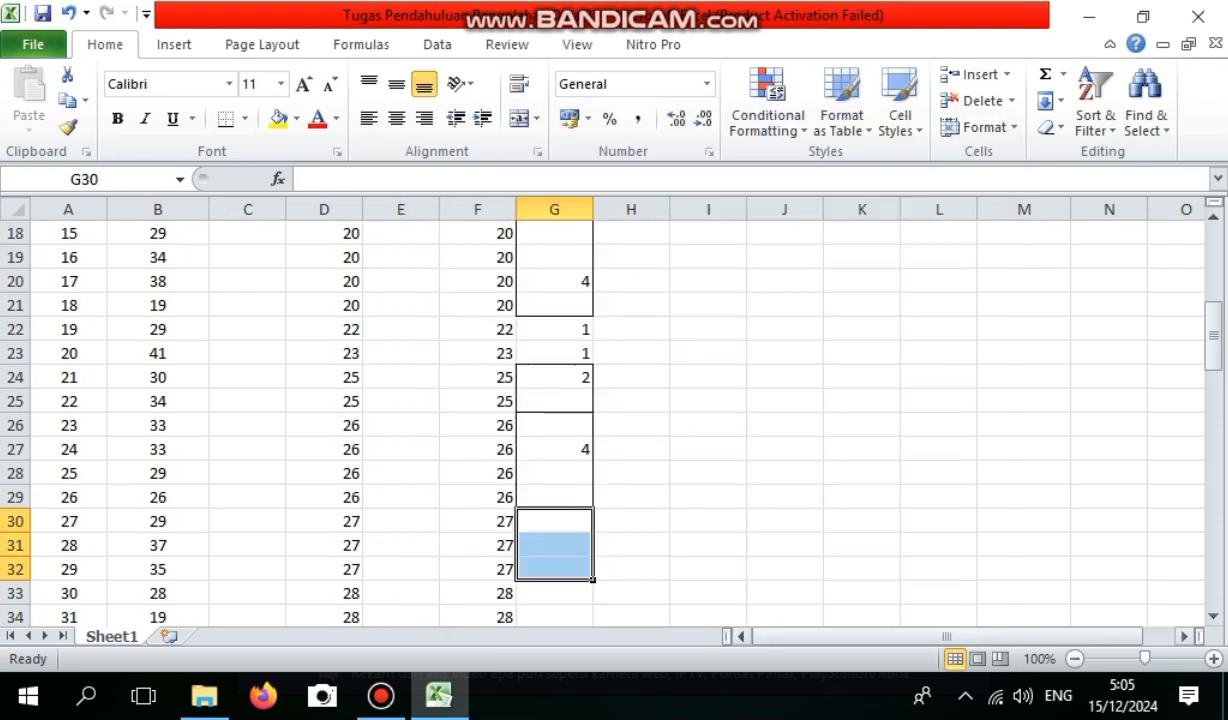
click(554, 545)
text(3)
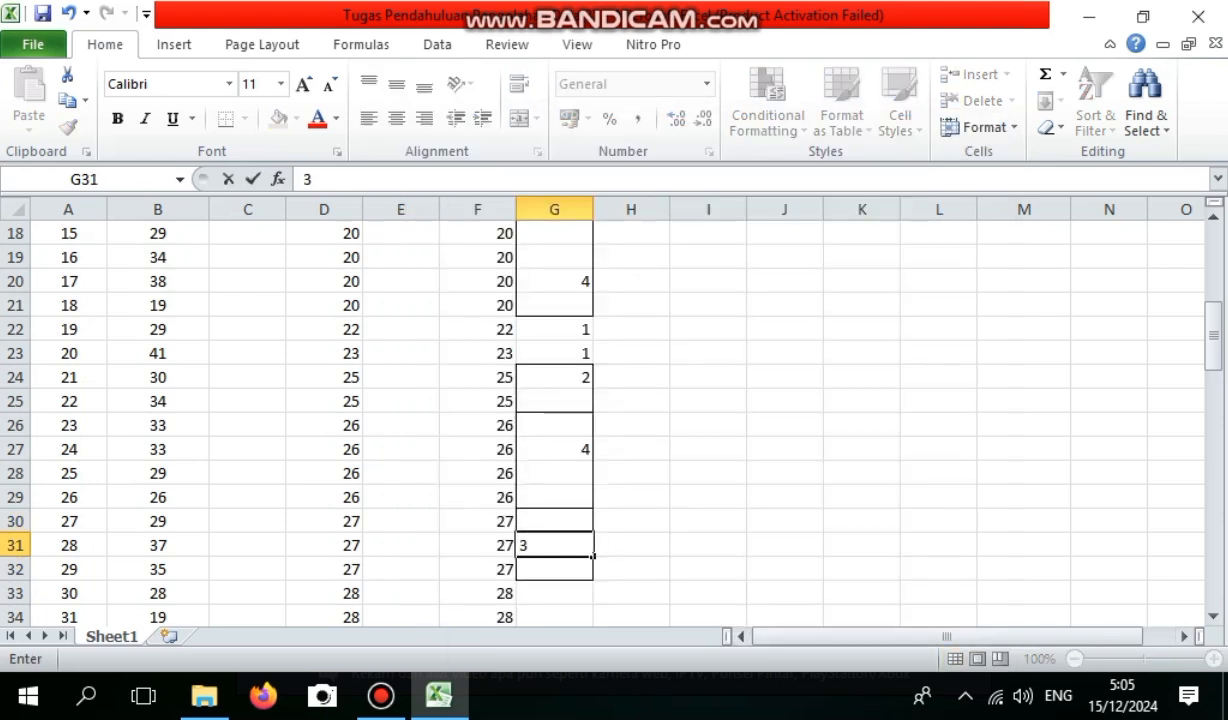
Apply an outline border around G33:G36 for height 28 and enter the frequency 4 in G35.
drag(554, 593, 554, 497)
right_click(578, 502)
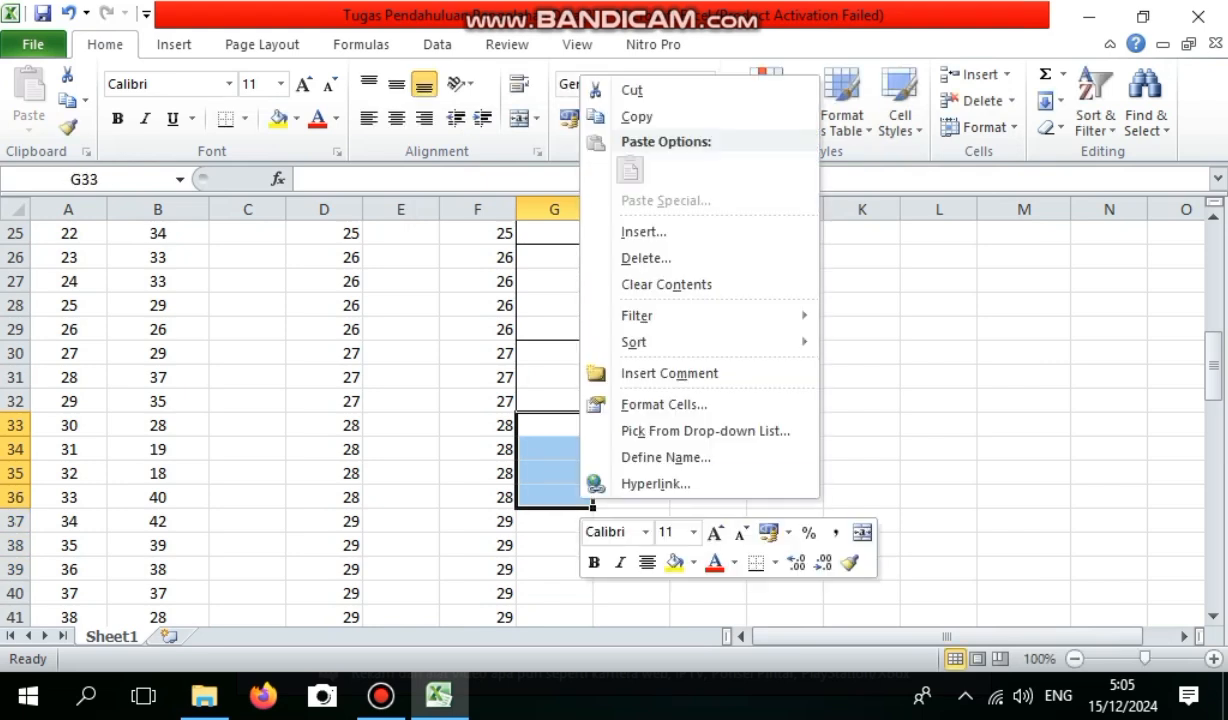
click(664, 404)
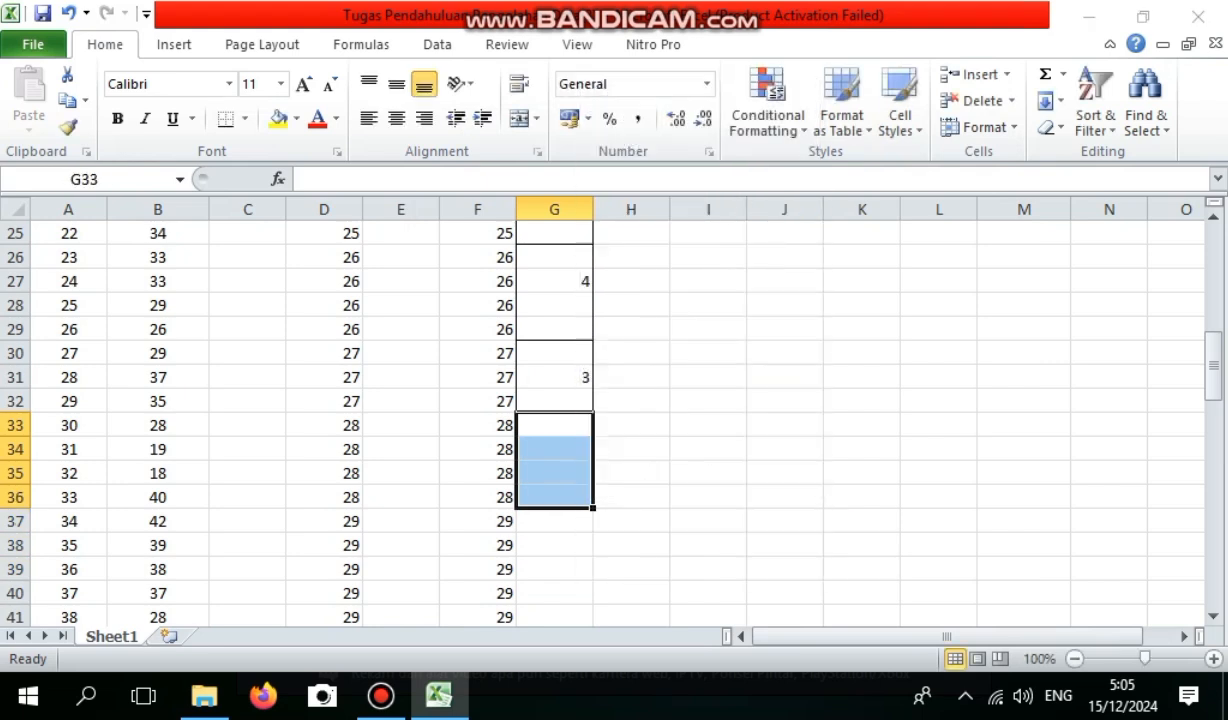
click(700, 238)
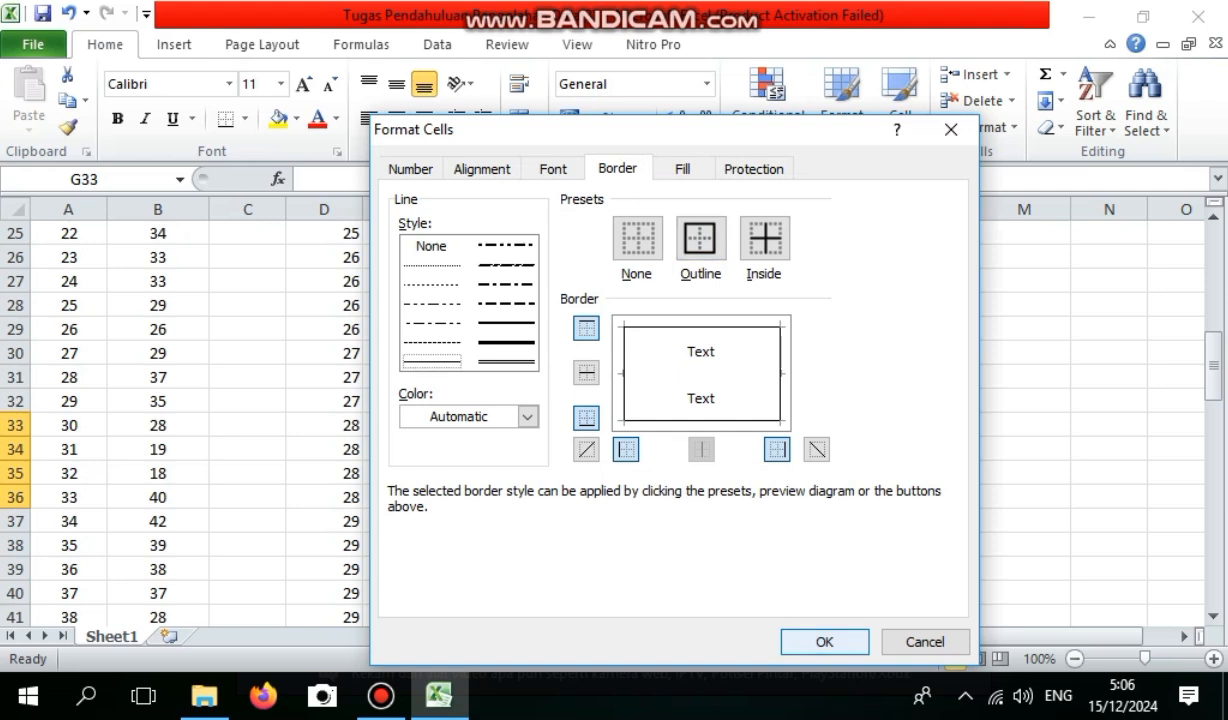
key(Return)
click(554, 473)
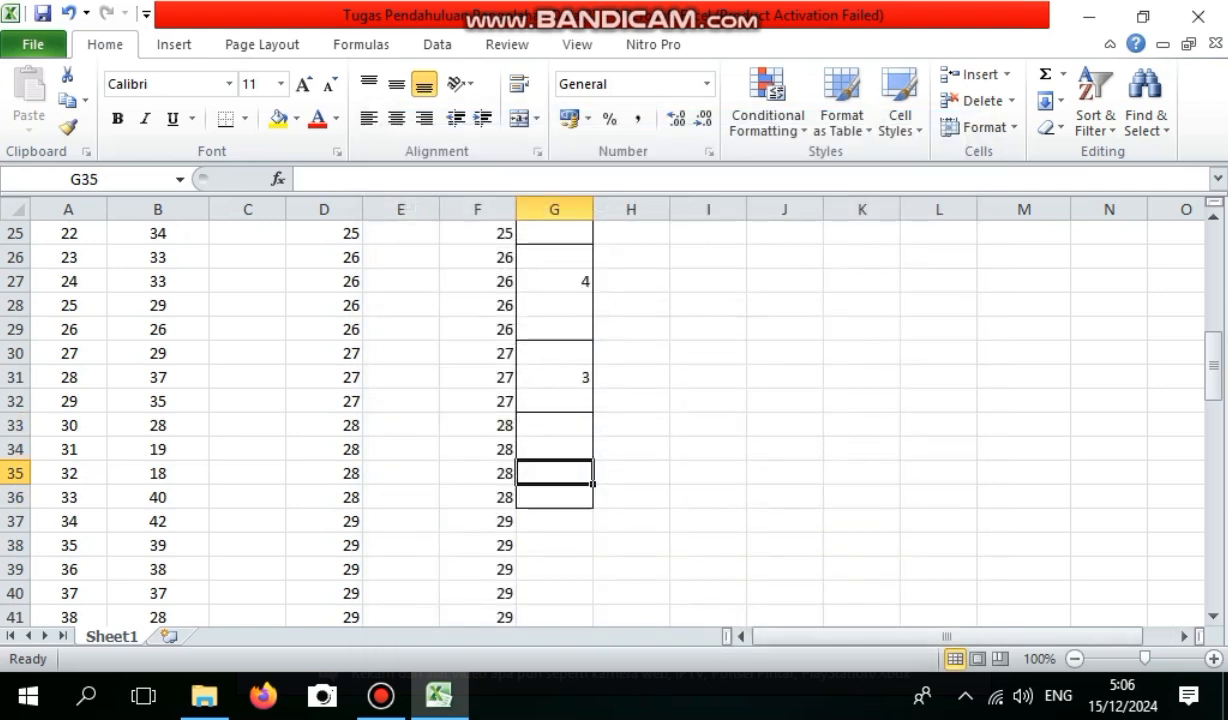
text(4)
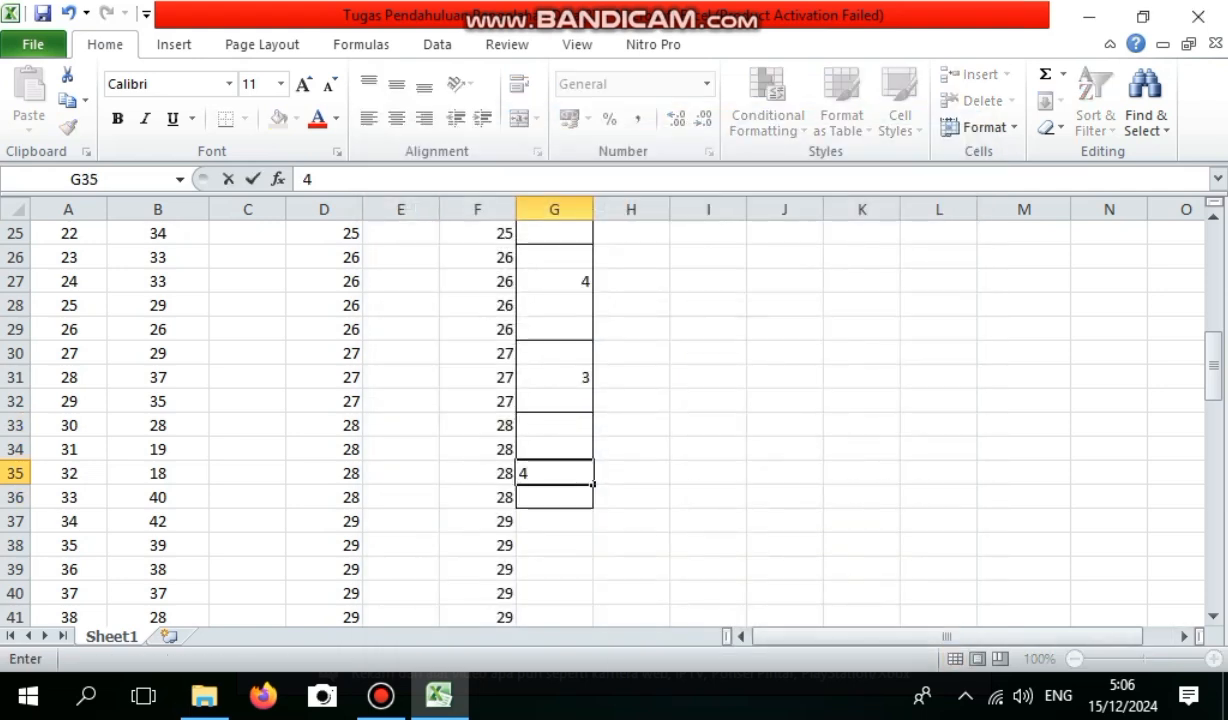
Apply an outline border around G37:G44 for height 29 and enter the frequency 8 in G41.
scroll(631, 449, down, 2)
click(631, 449)
drag(554, 377, 554, 545)
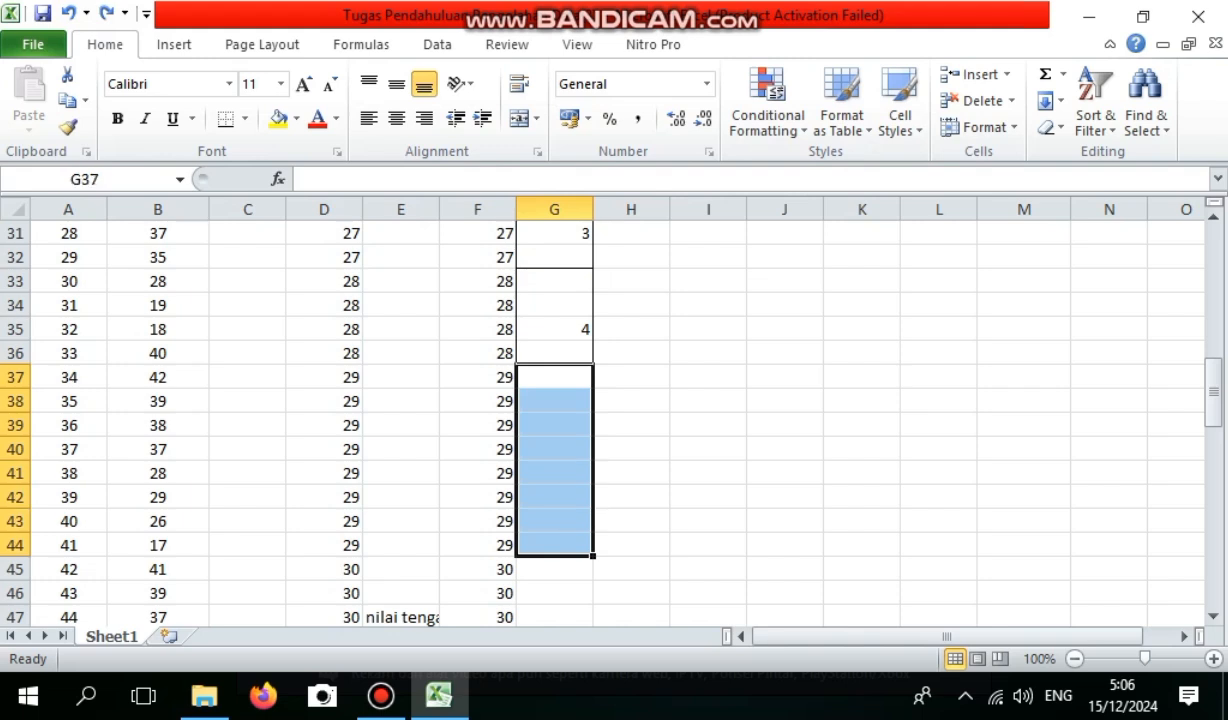
right_click(570, 548)
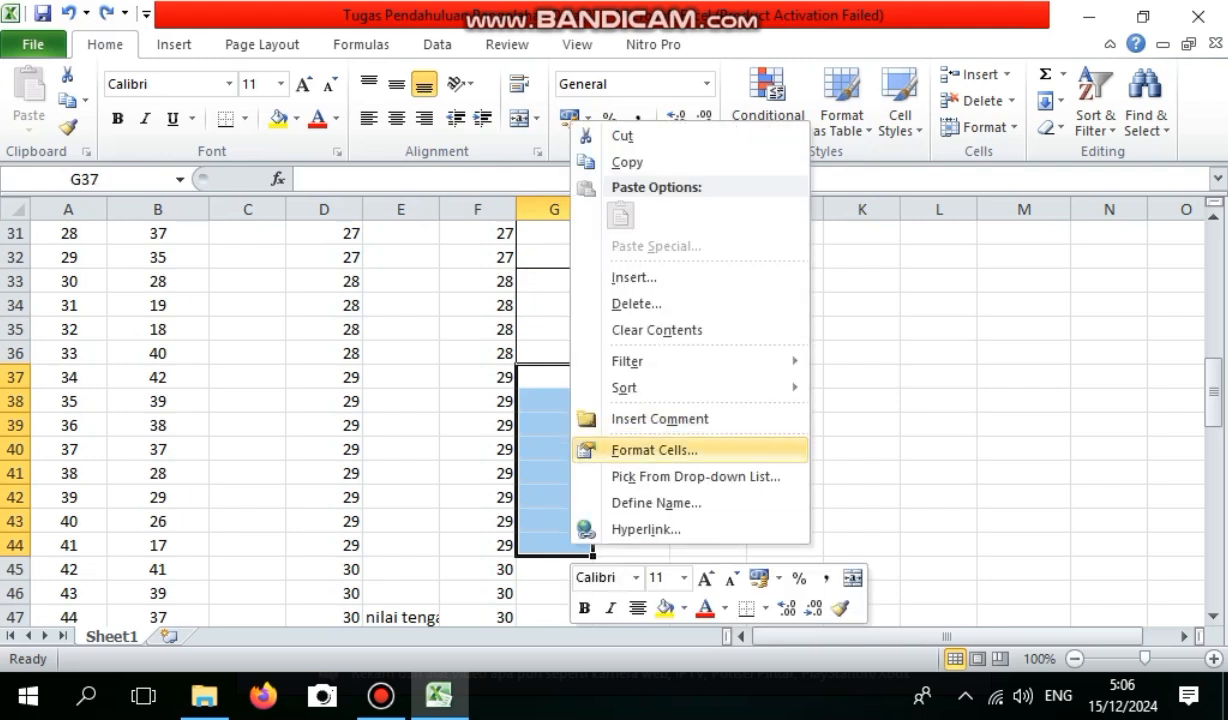
click(654, 450)
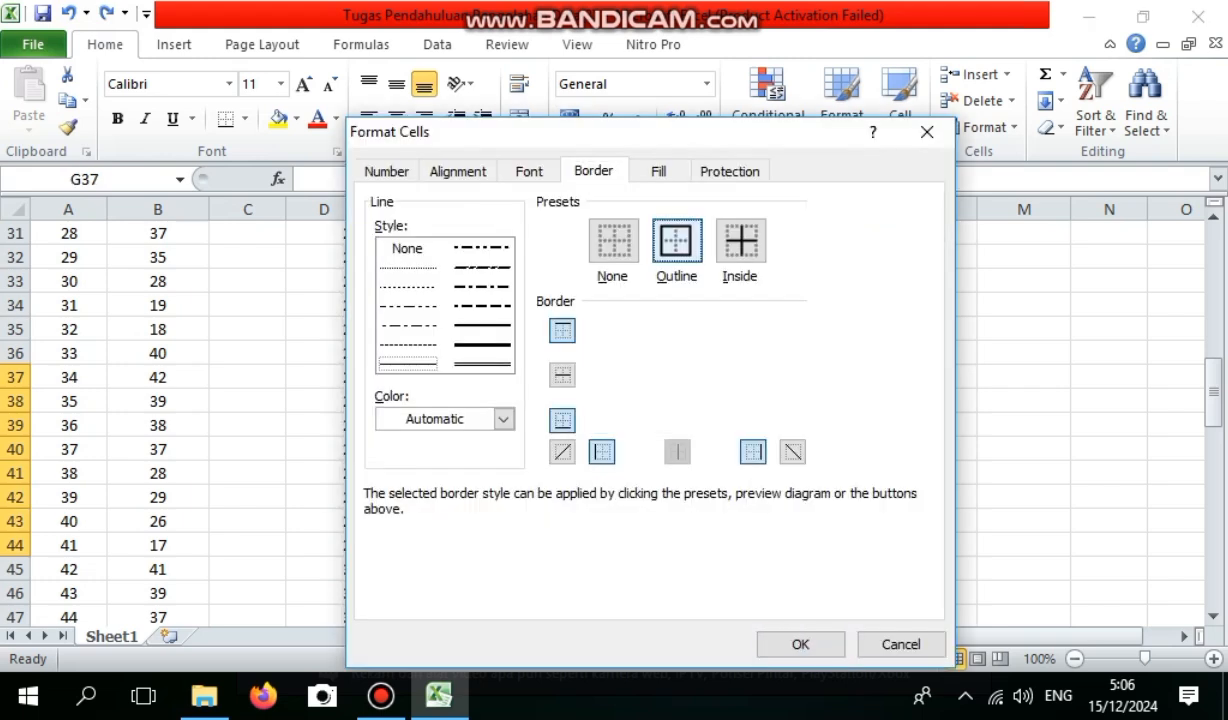
key(Return)
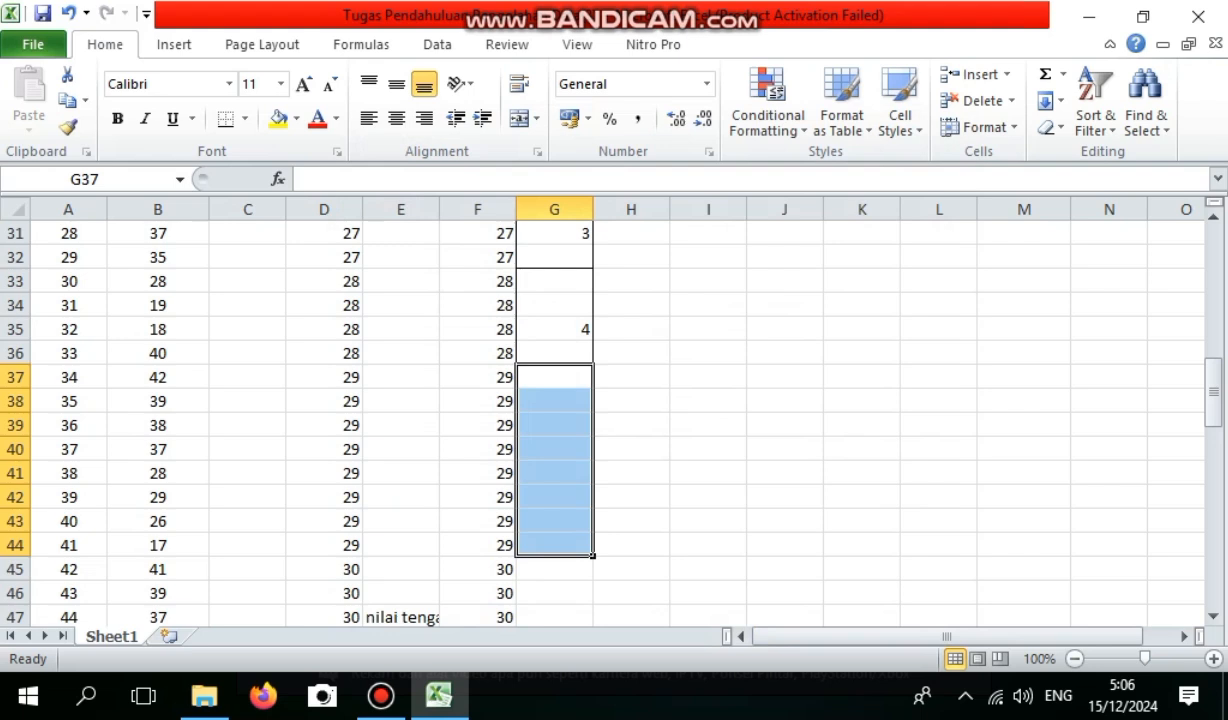
click(554, 473)
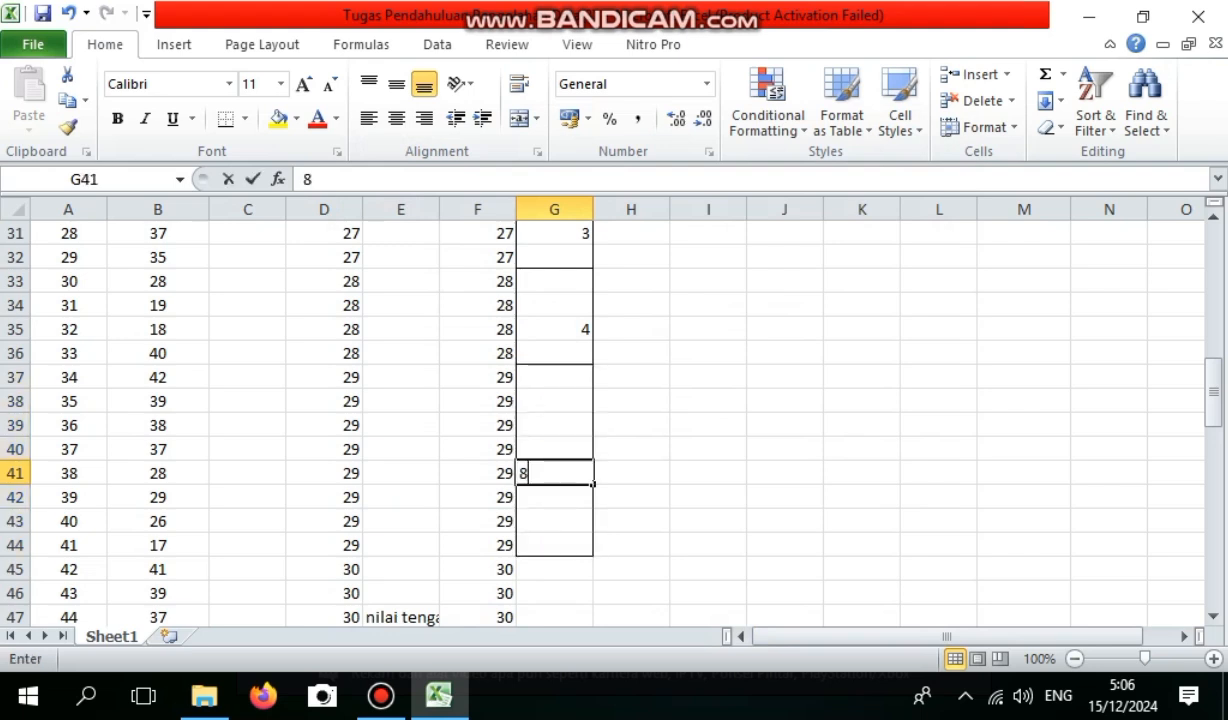
Apply an outline border around G45:G48 for height 30 and enter the frequency 4 in G47.
click(554, 569)
drag(554, 569, 554, 425)
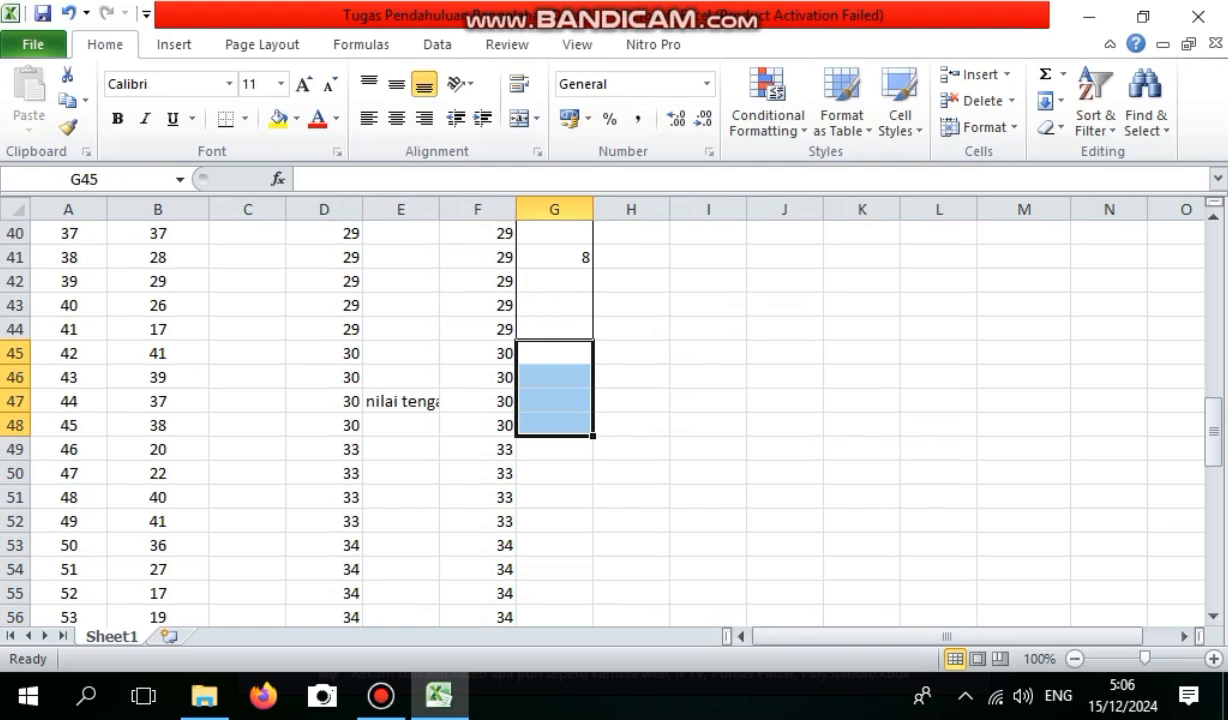
right_click(566, 428)
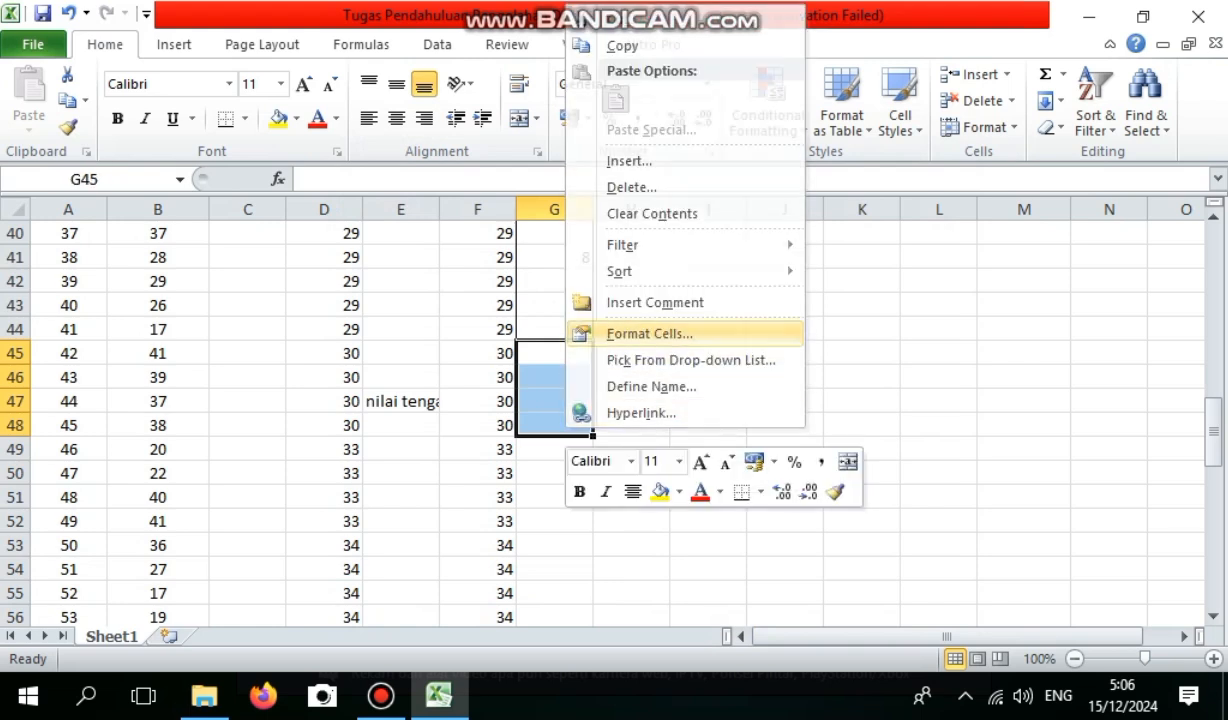
click(649, 333)
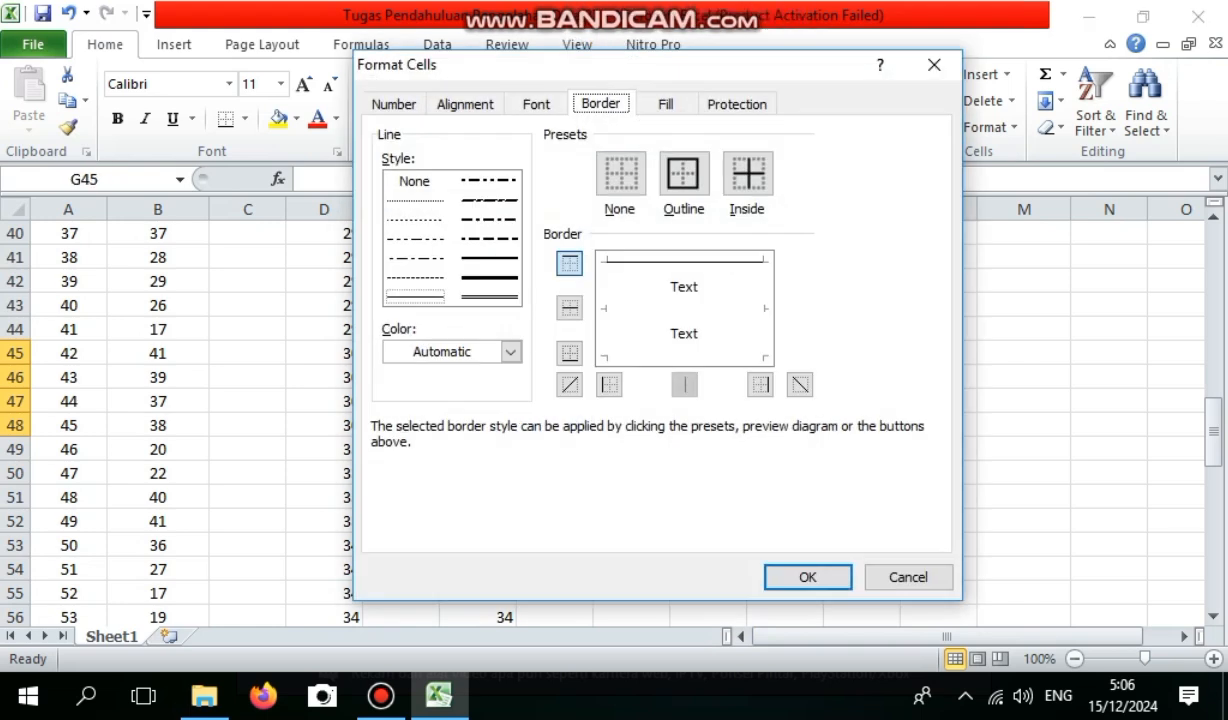
click(683, 173)
click(808, 577)
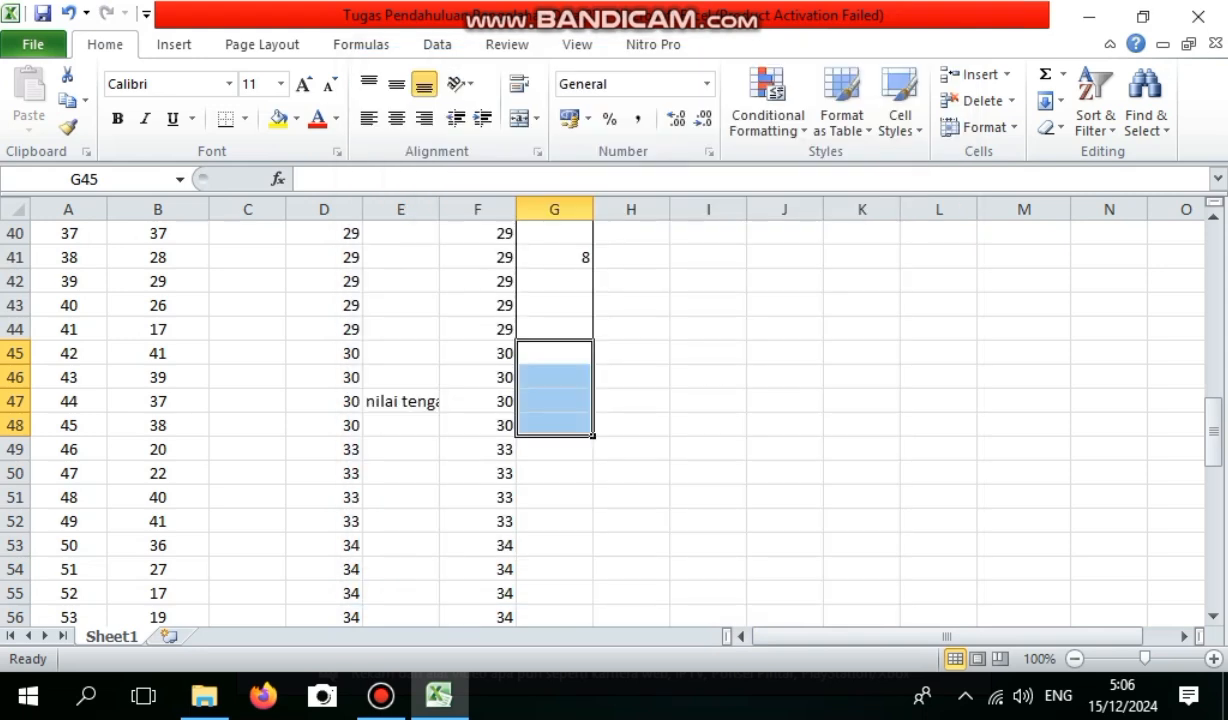
click(554, 401)
text(4)
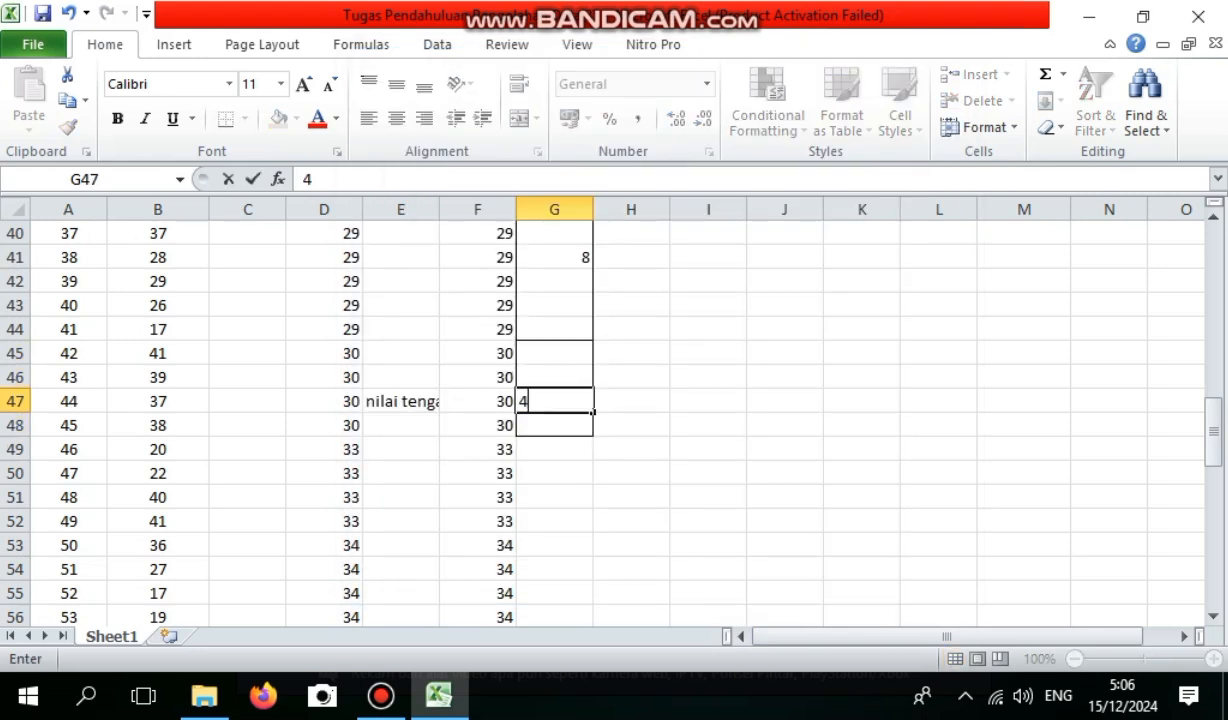
drag(554, 449, 554, 497)
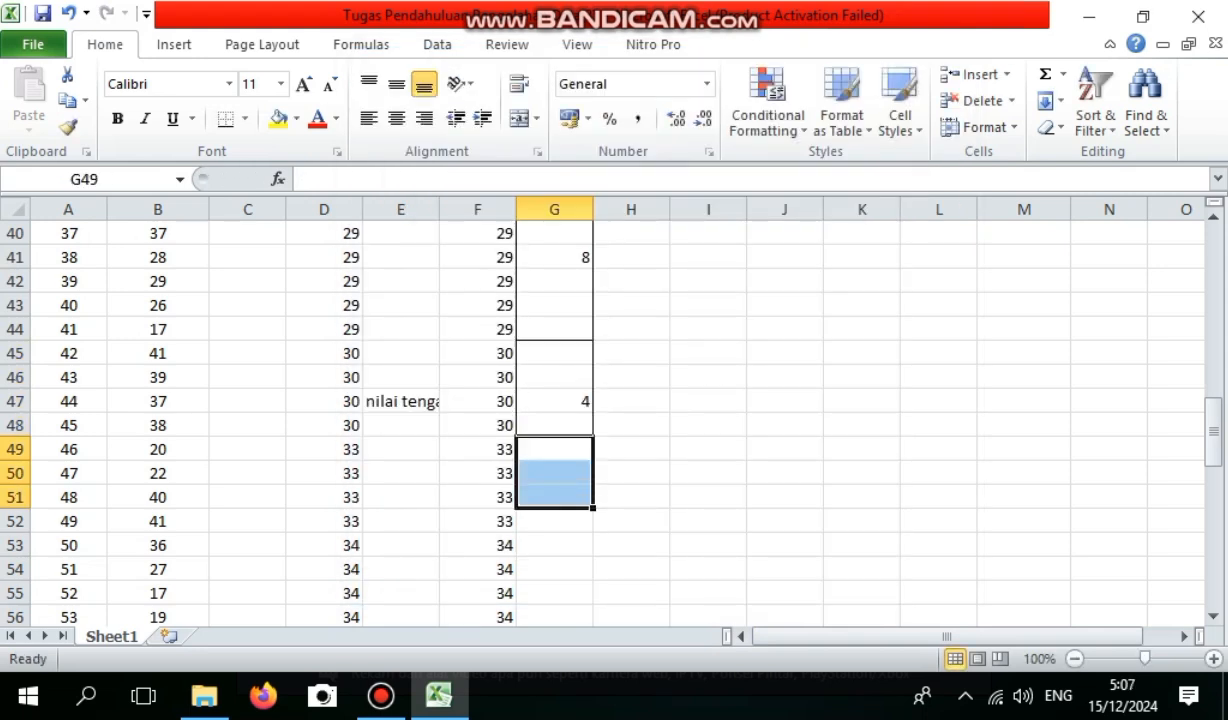
right_click(554, 497)
click(538, 449)
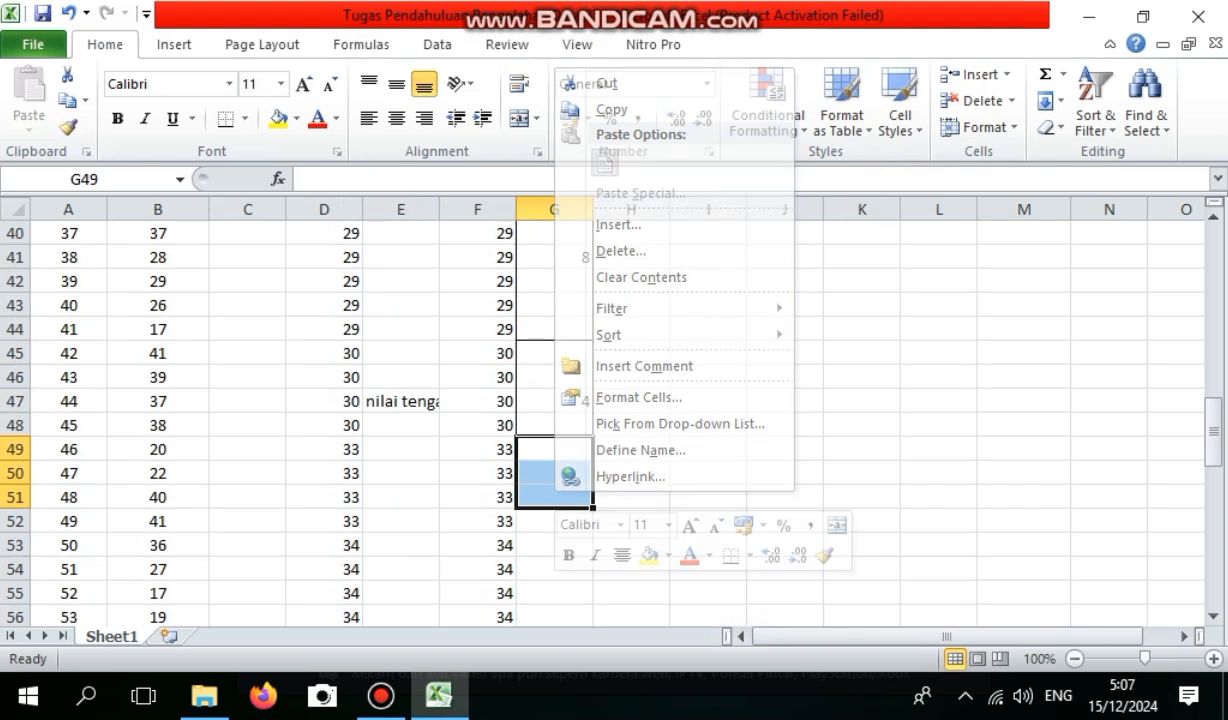
Apply an outline border around G49:G52 for height 33 and enter the frequency 4 in G50.
click(540, 449)
drag(540, 449, 540, 521)
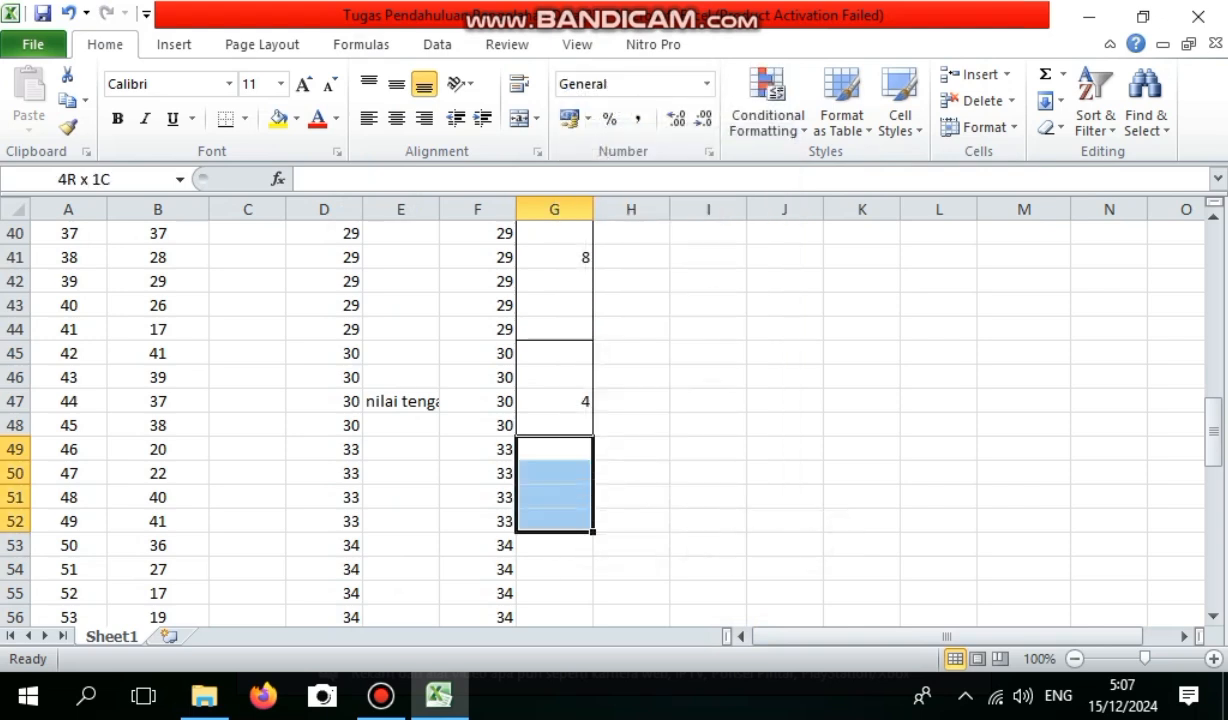
right_click(540, 521)
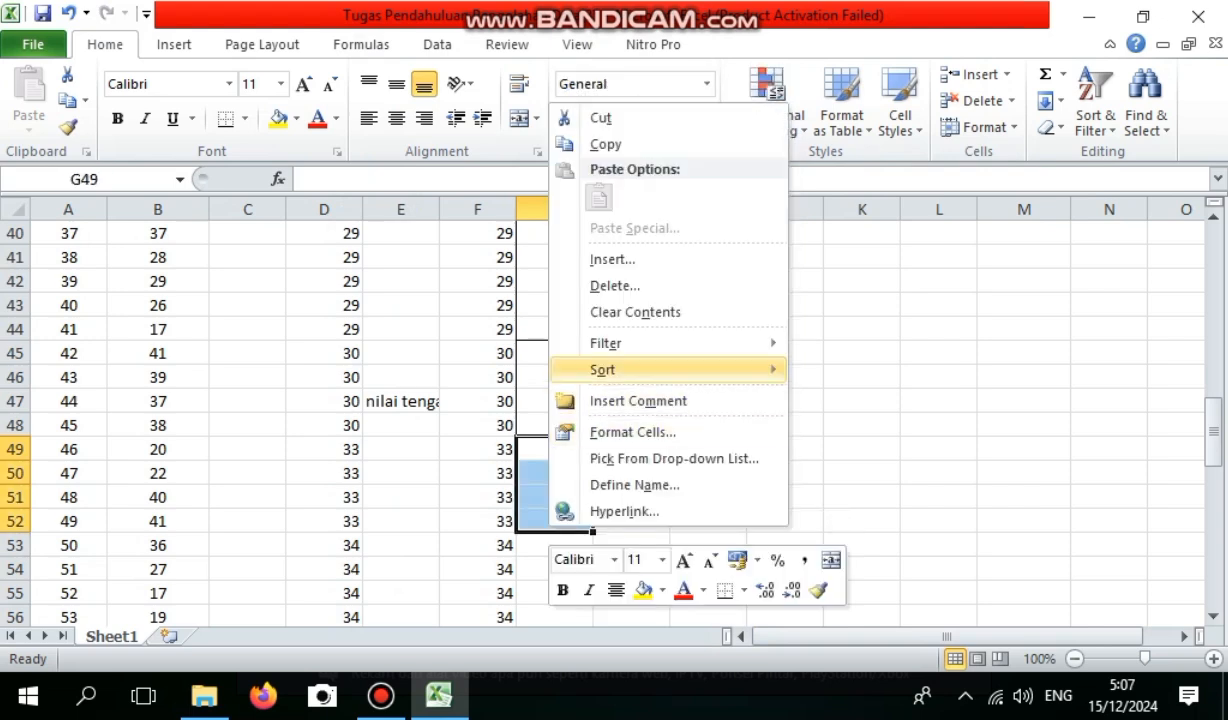
mouse_move(602, 369)
click(632, 431)
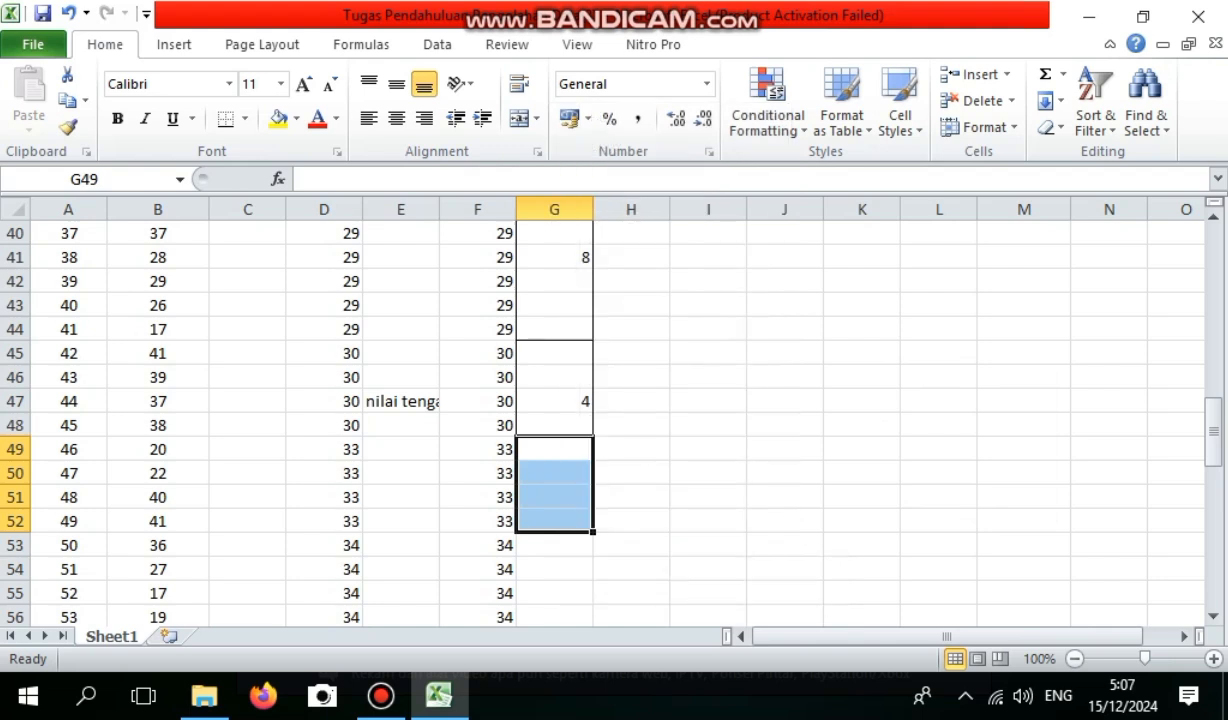
key(Return)
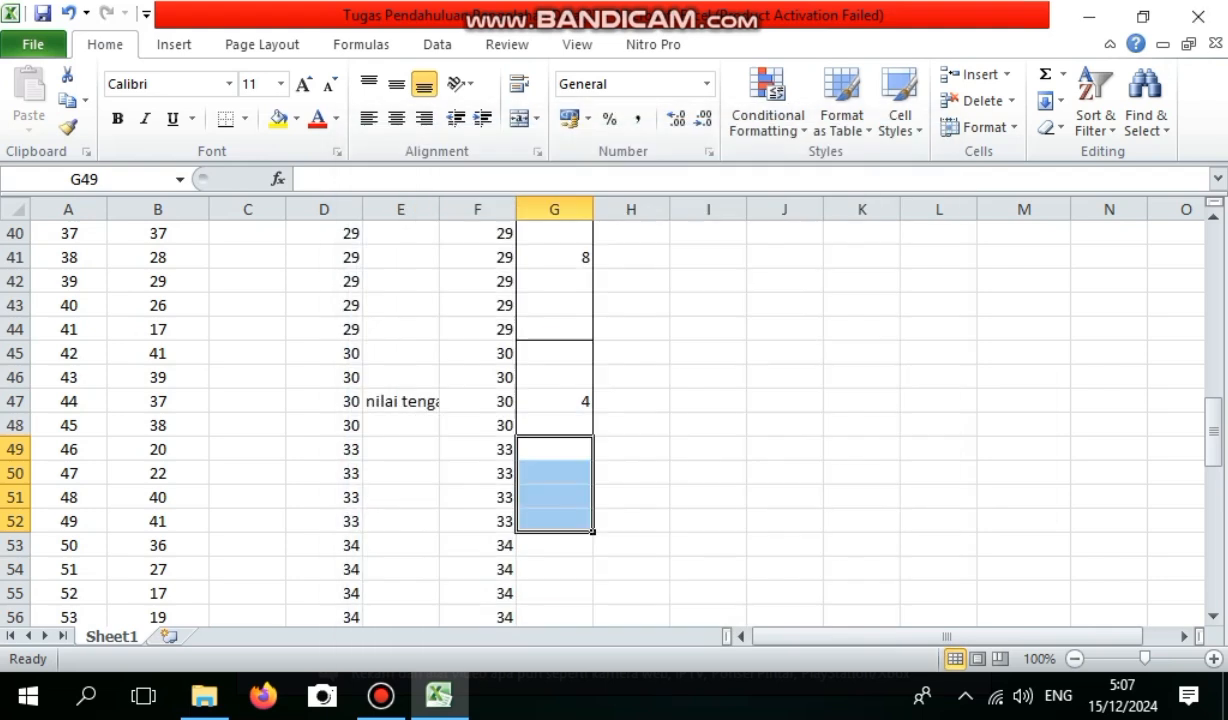
click(554, 473)
text(4)
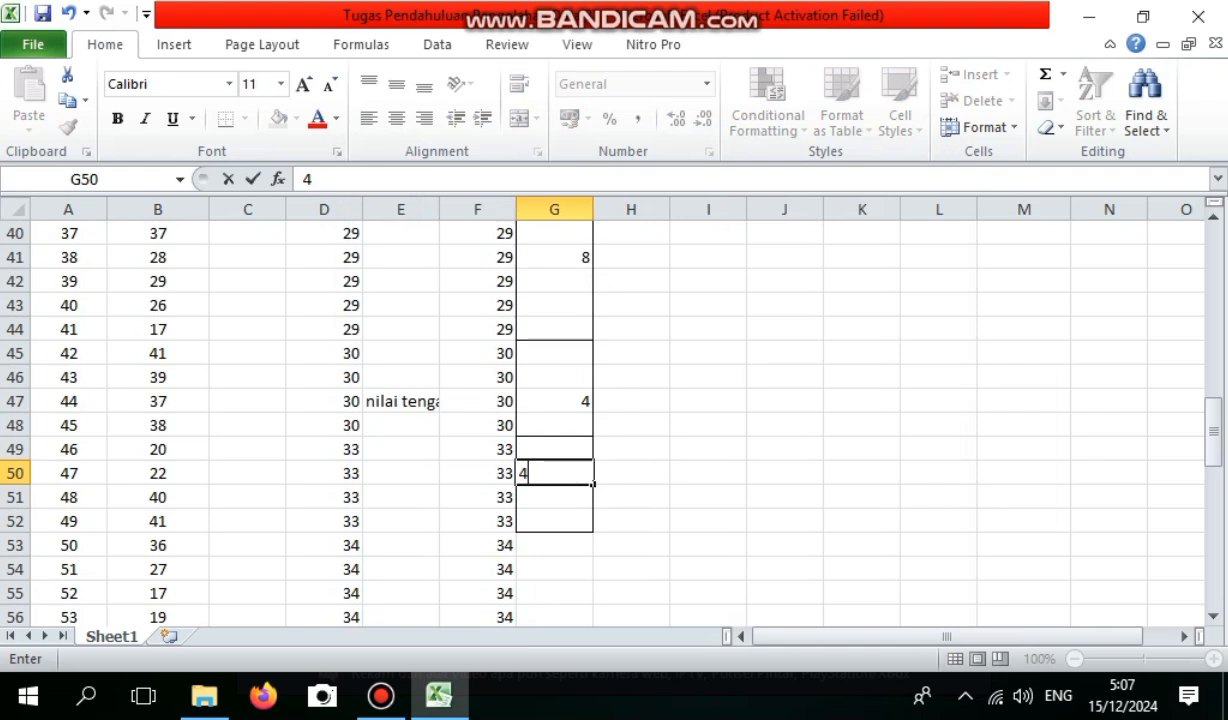
Apply an outline border around G53:G56 for height 34 and enter the frequency 4 in G55.
click(554, 545)
drag(554, 545, 554, 425)
right_click(566, 430)
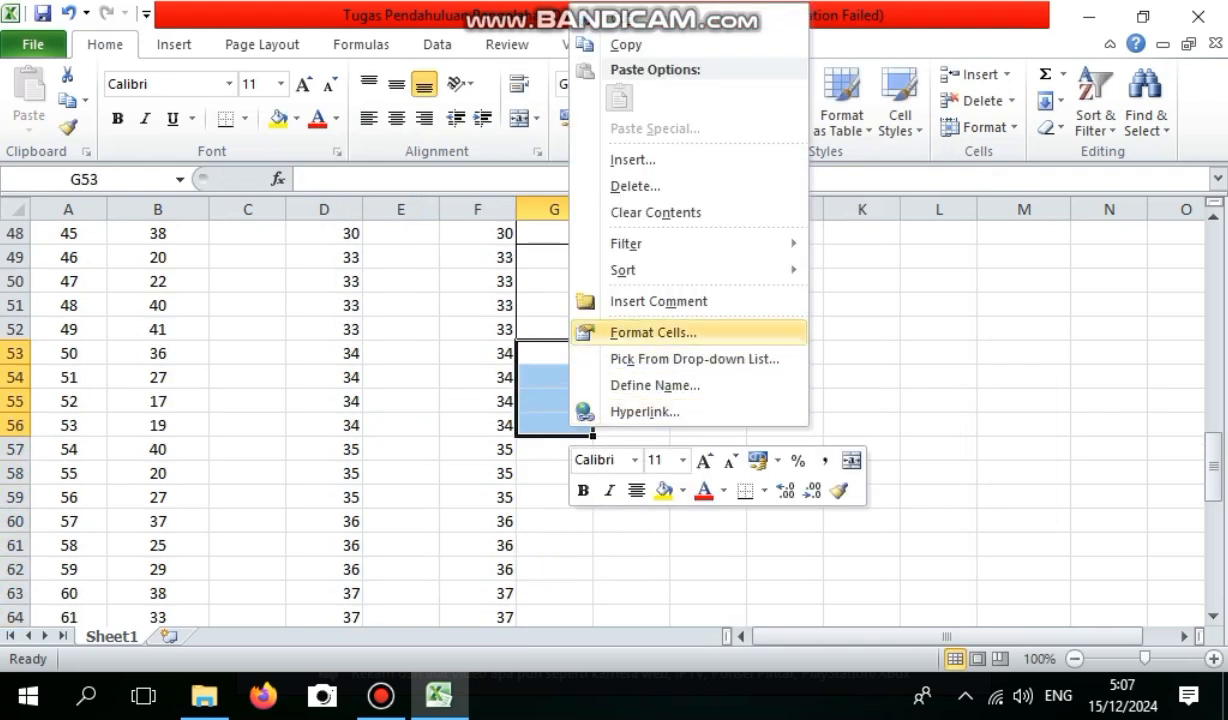
click(653, 332)
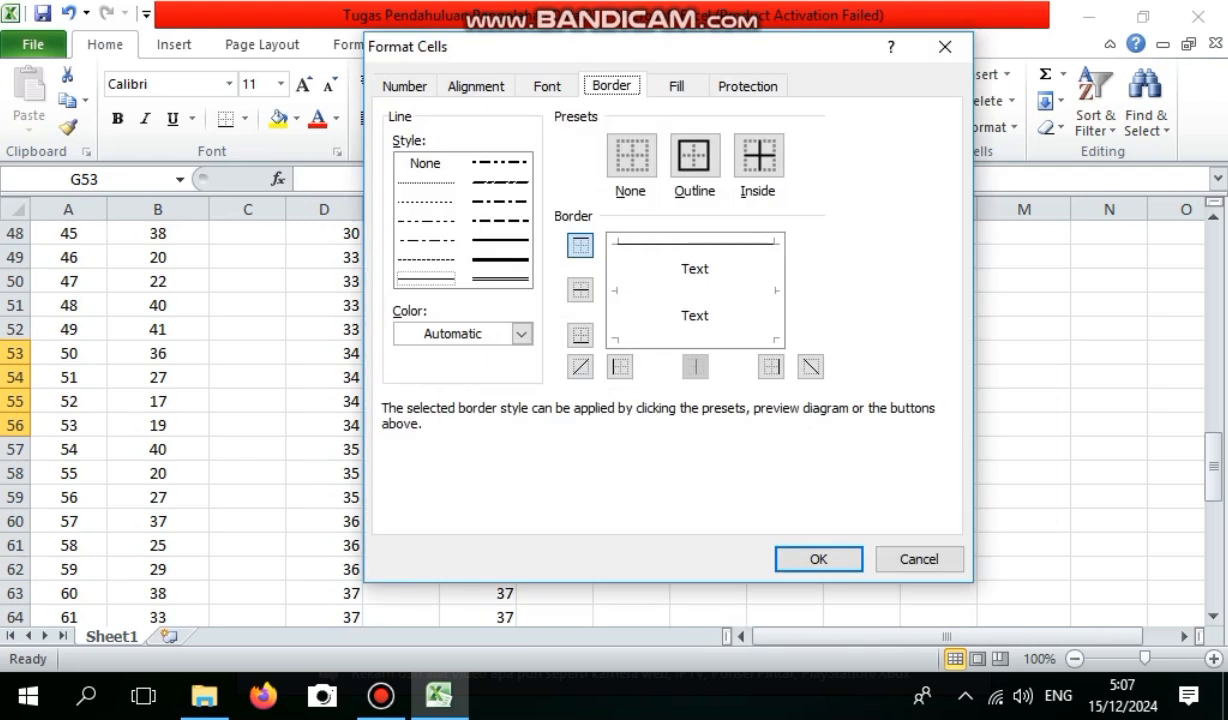
click(693, 155)
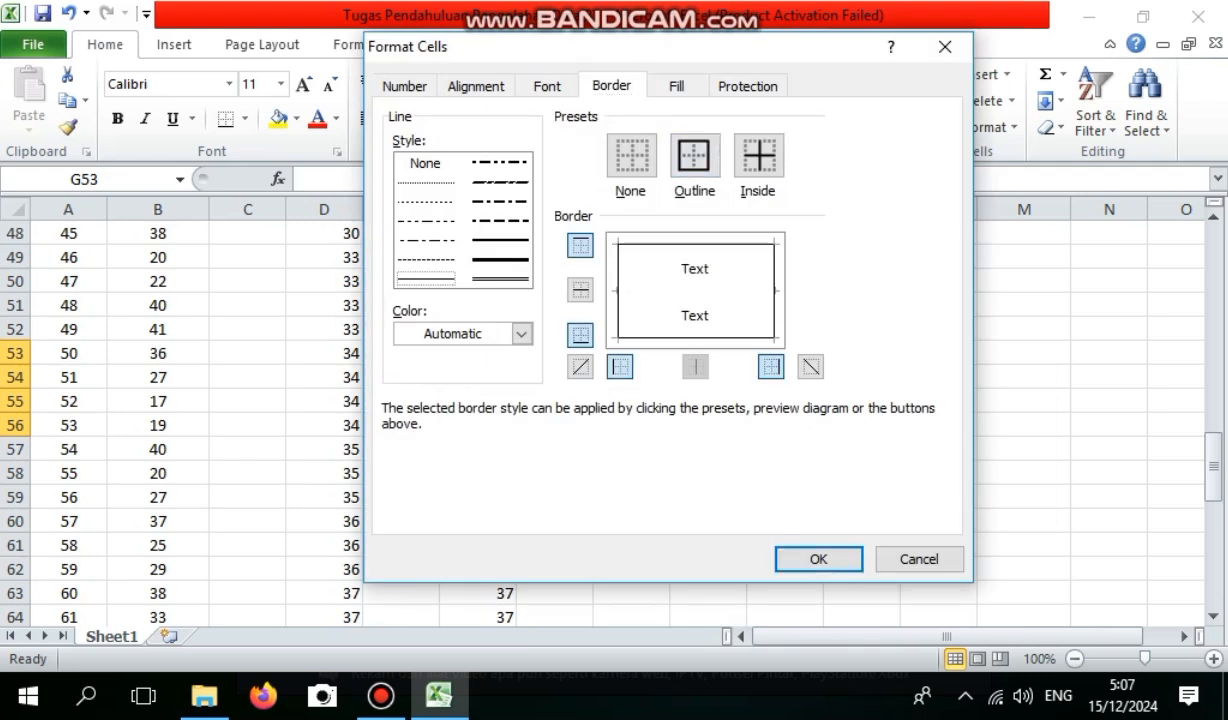
key(Return)
click(554, 401)
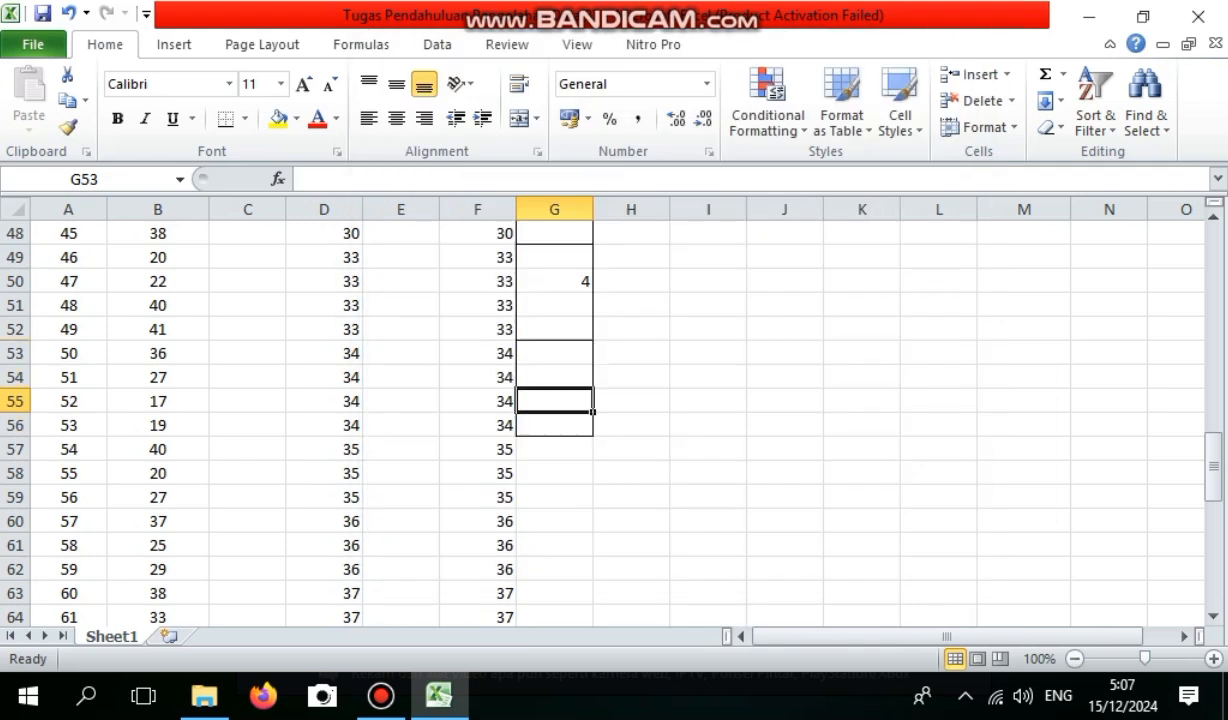
text(4)
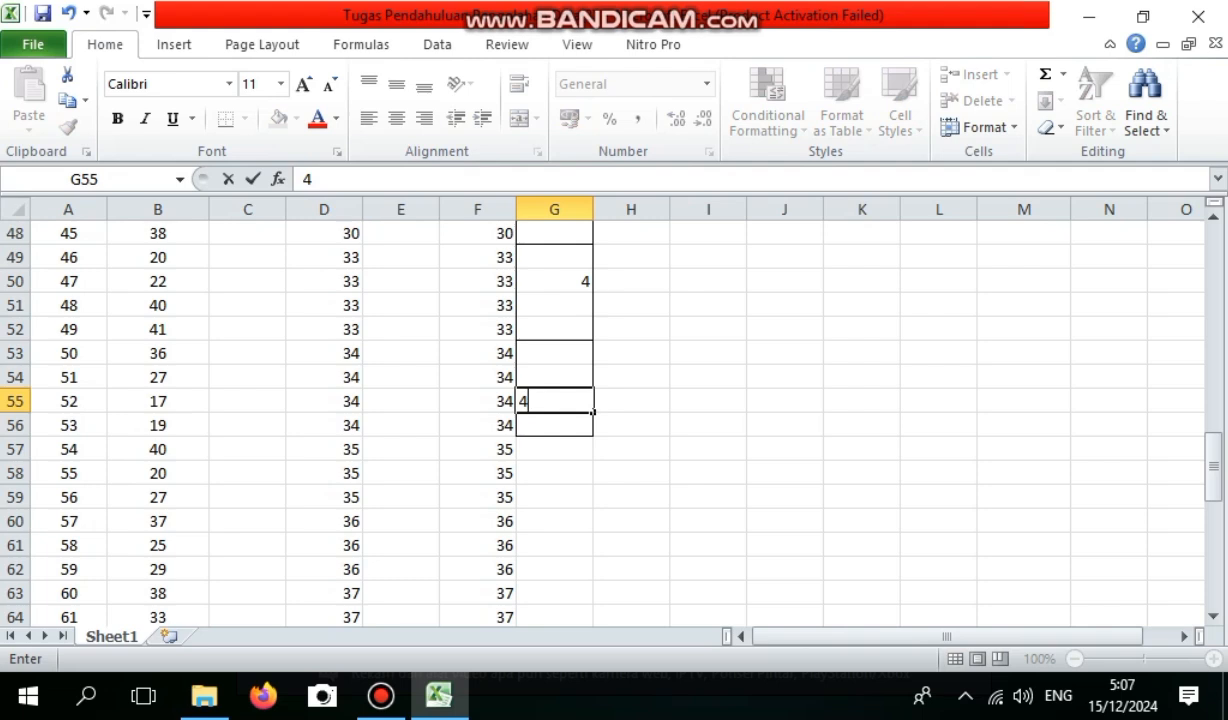
Apply an outline border around G57:G59 for height 35 and enter the frequency 3 in G58.
click(554, 449)
drag(554, 449, 554, 497)
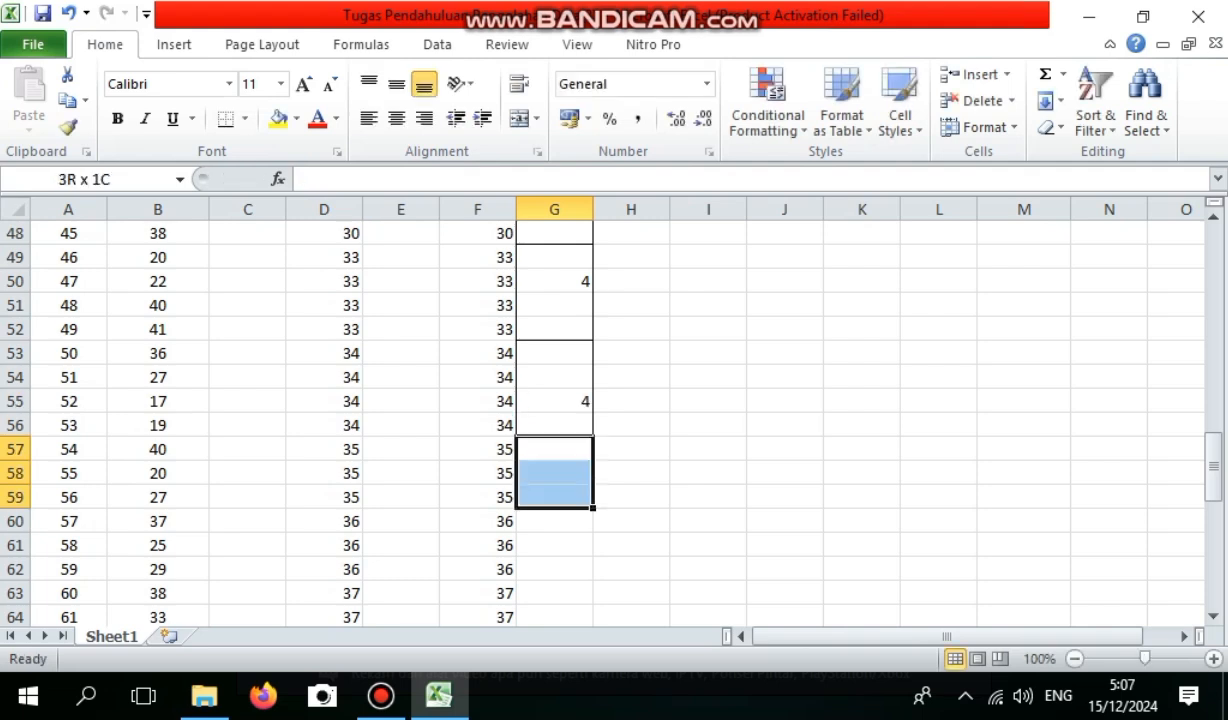
right_click(561, 497)
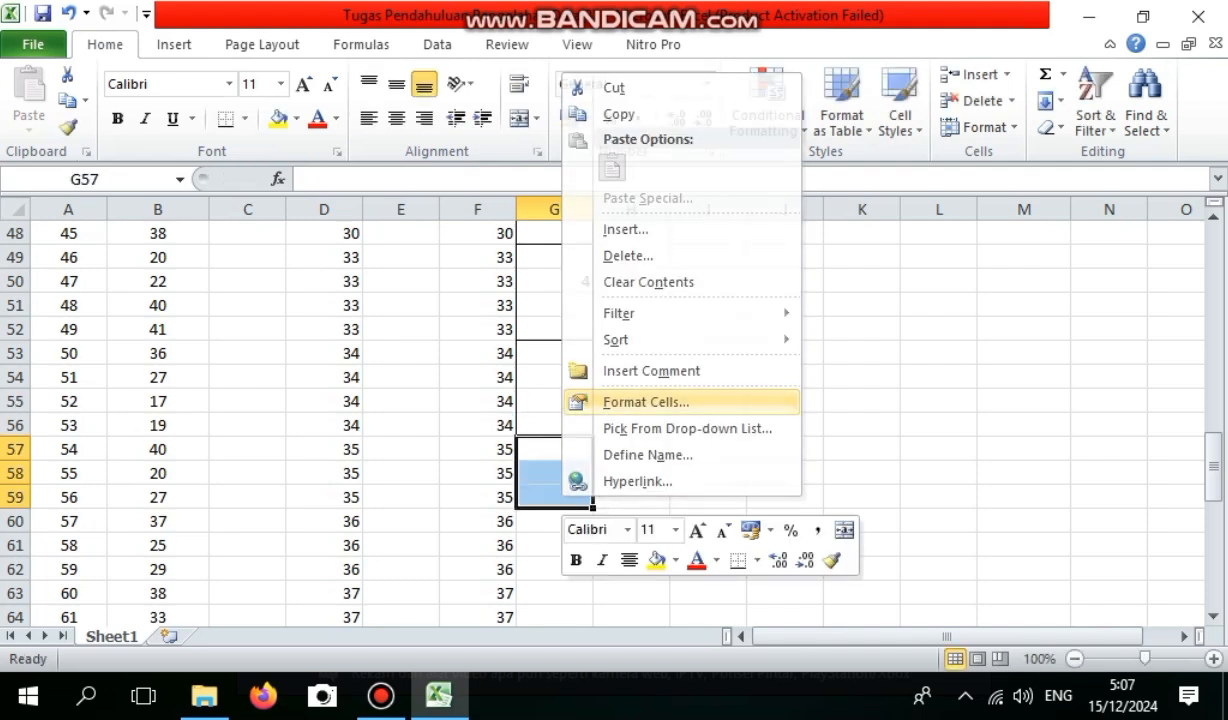
click(646, 401)
click(694, 236)
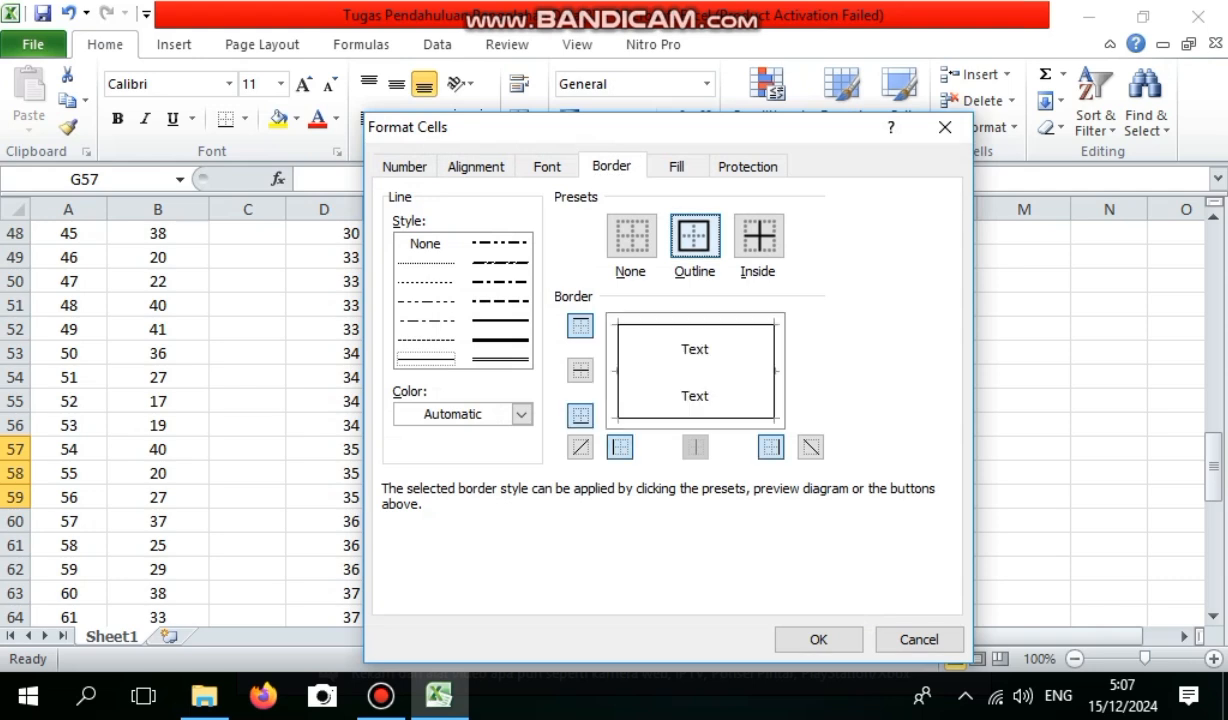
click(818, 639)
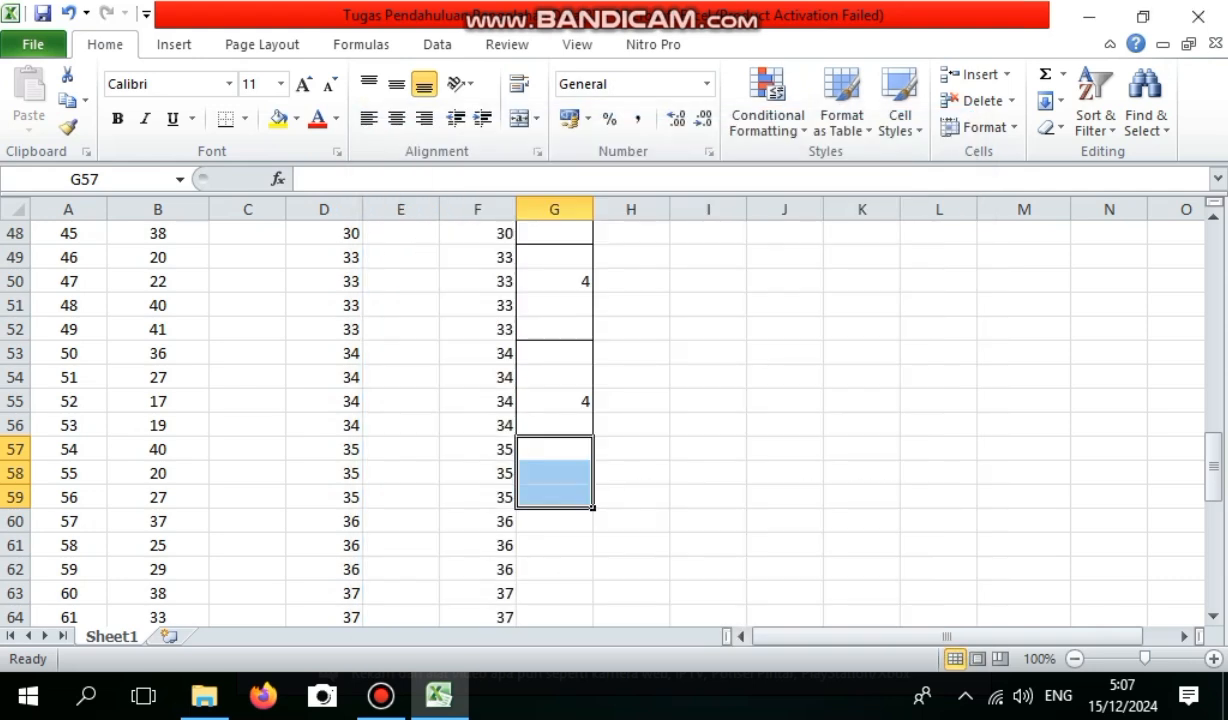
click(554, 473)
text(3)
Apply an outline border around G60:G62 for height 36 and enter the frequency 3 in G61.
click(554, 521)
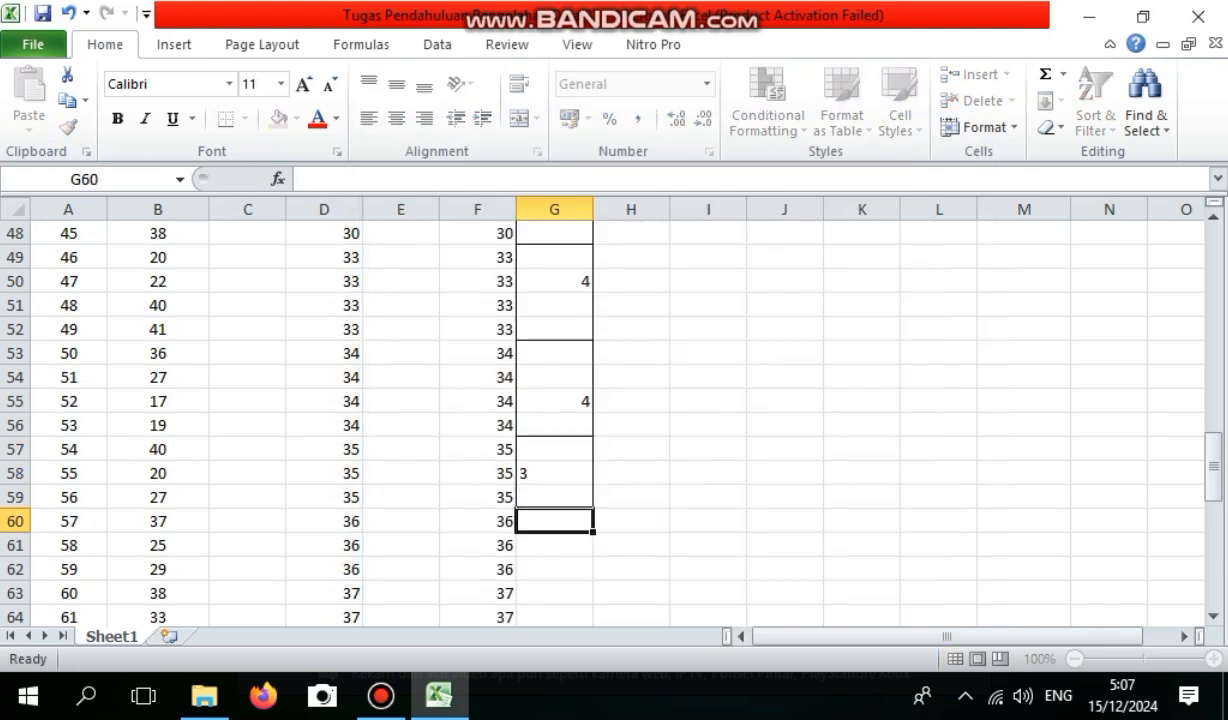
drag(554, 521, 554, 569)
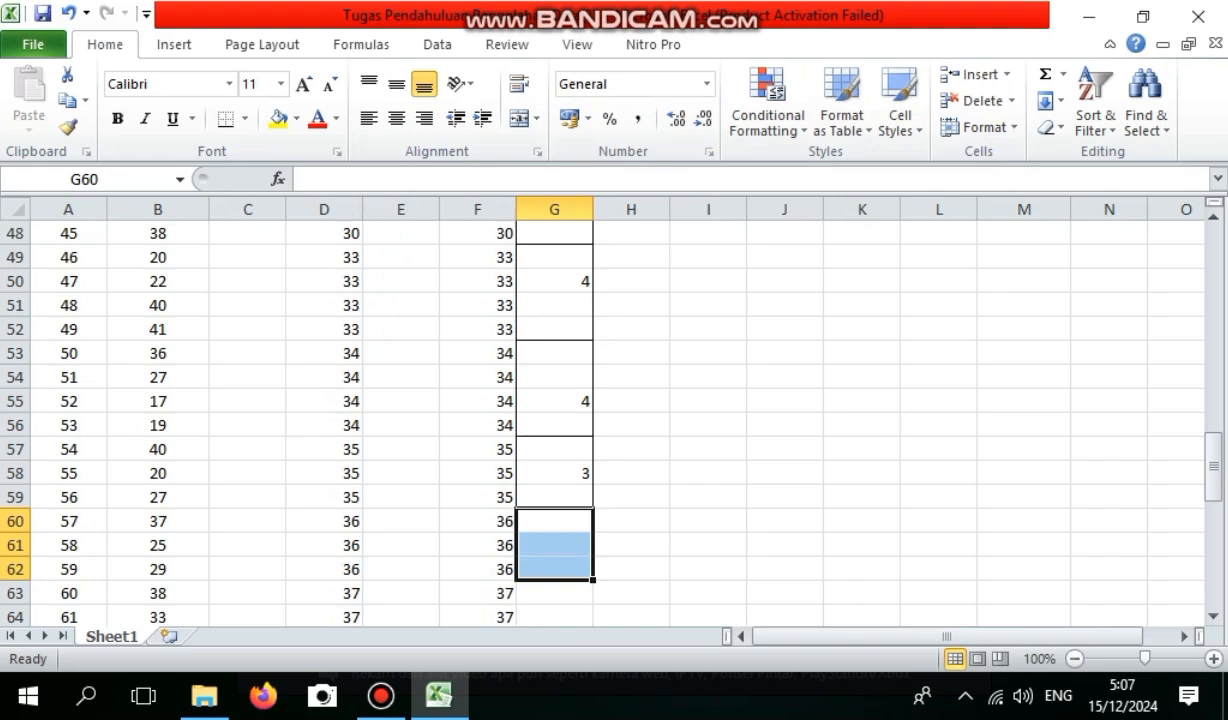
right_click(560, 568)
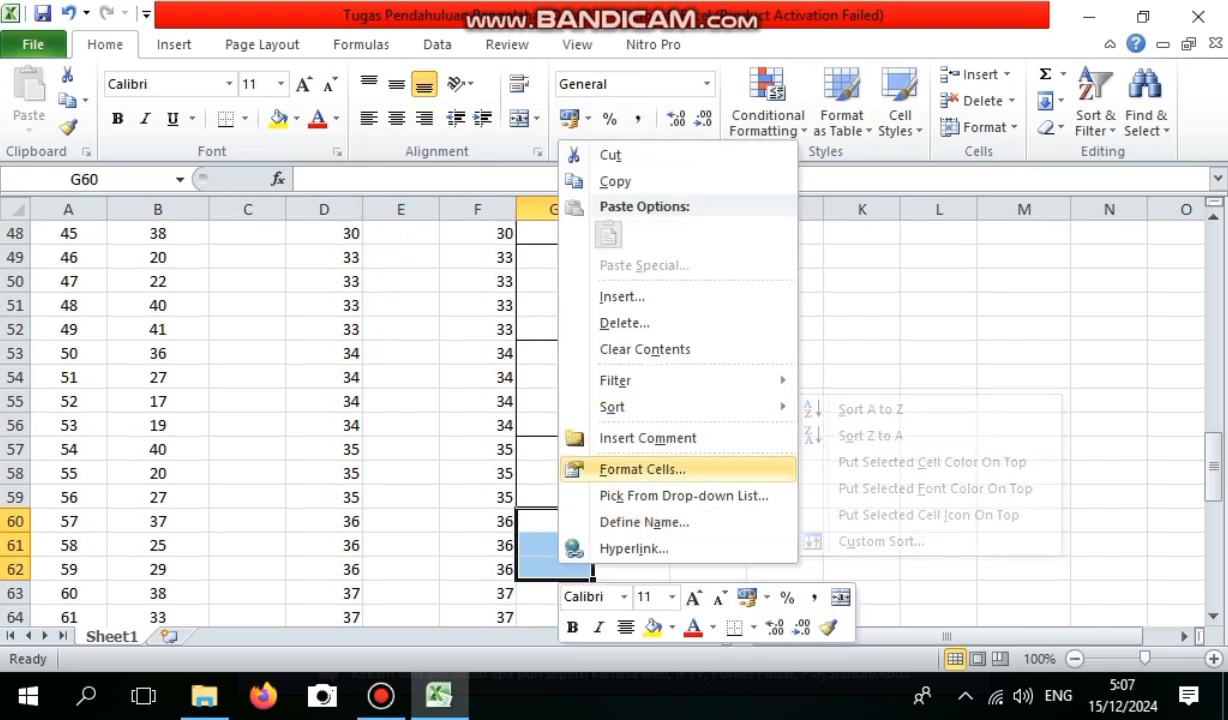
click(642, 469)
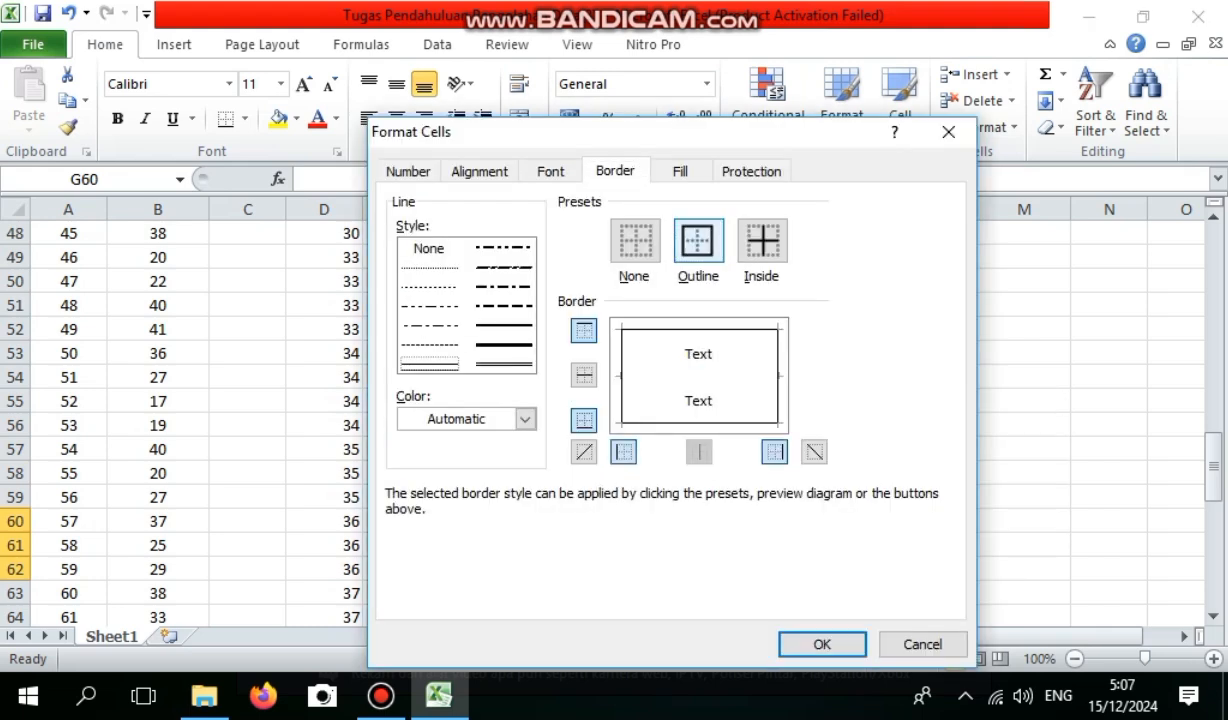
click(822, 644)
click(554, 545)
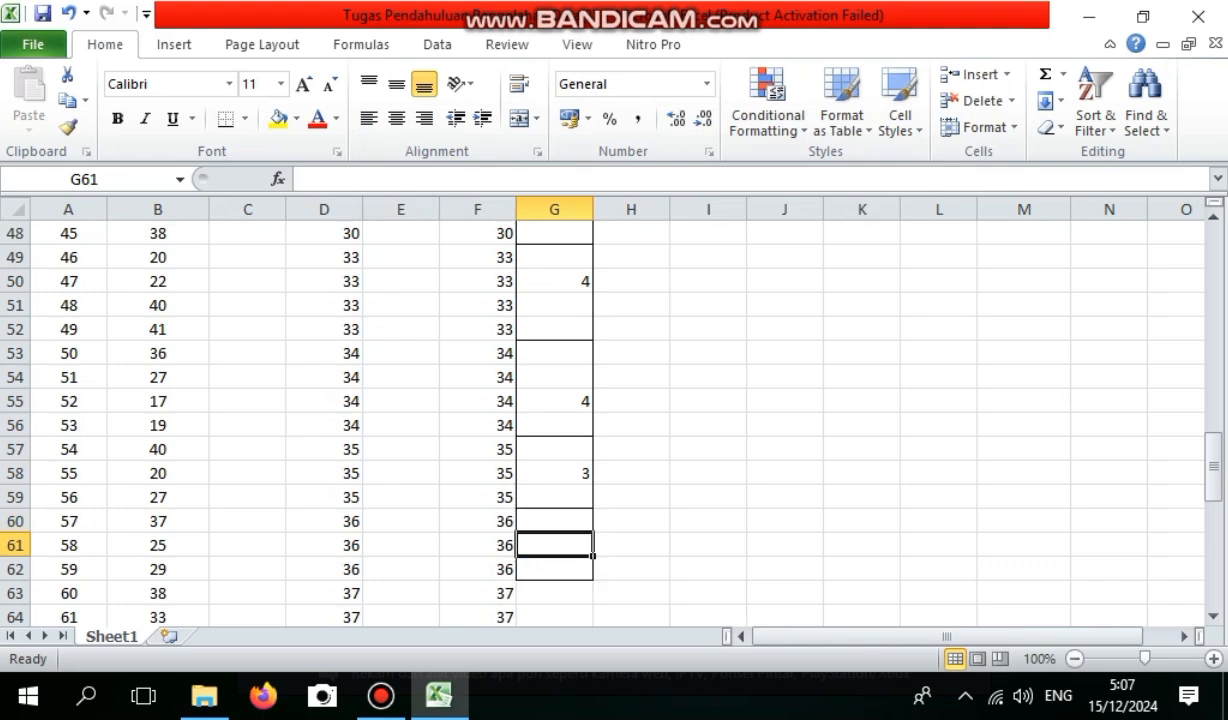
text(3)
Apply an outline border around G63:G68 for height 37 and enter the frequency 6 in G66.
mouse_move(554, 593)
mouse_down()
mouse_move(554, 616)
mouse_move(554, 569)
mouse_up()
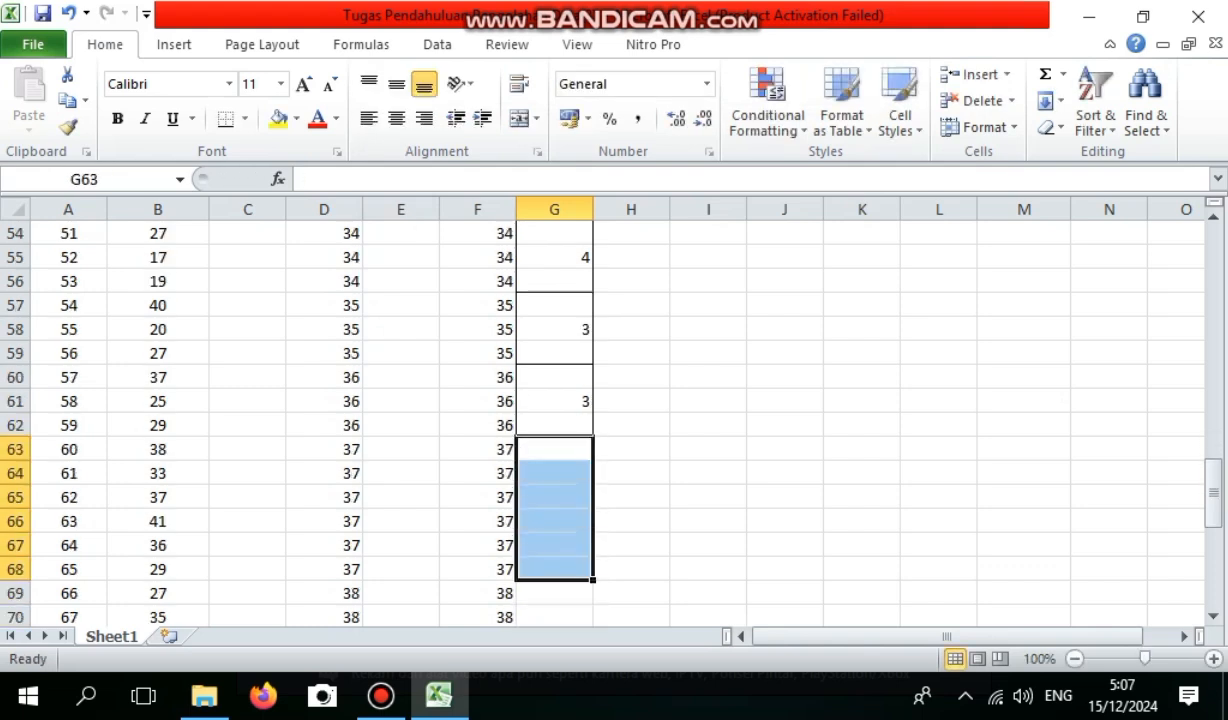
right_click(575, 566)
click(660, 467)
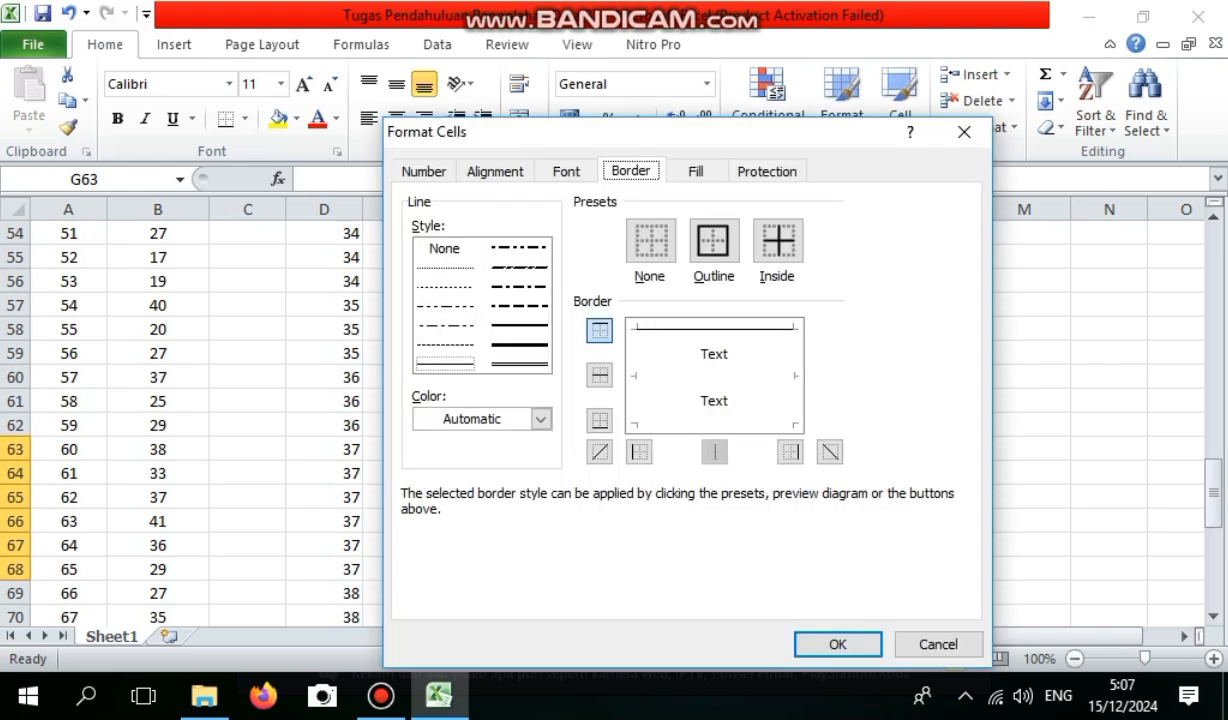
click(713, 240)
click(838, 644)
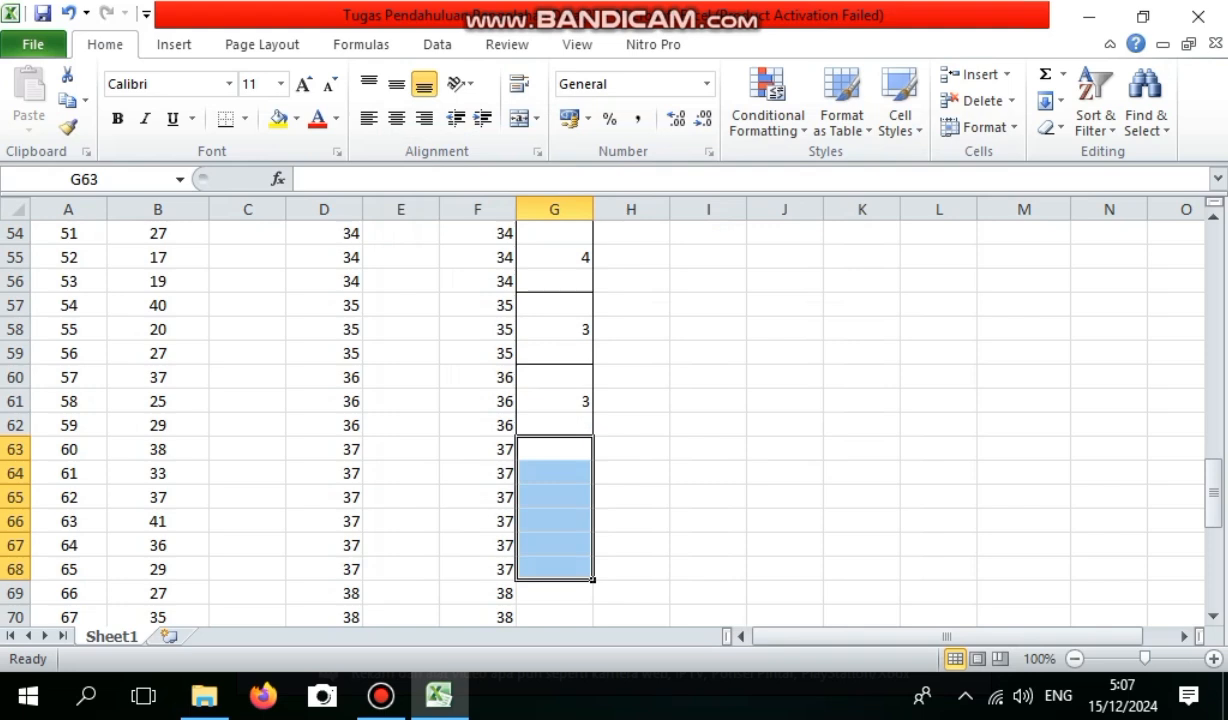
click(554, 521)
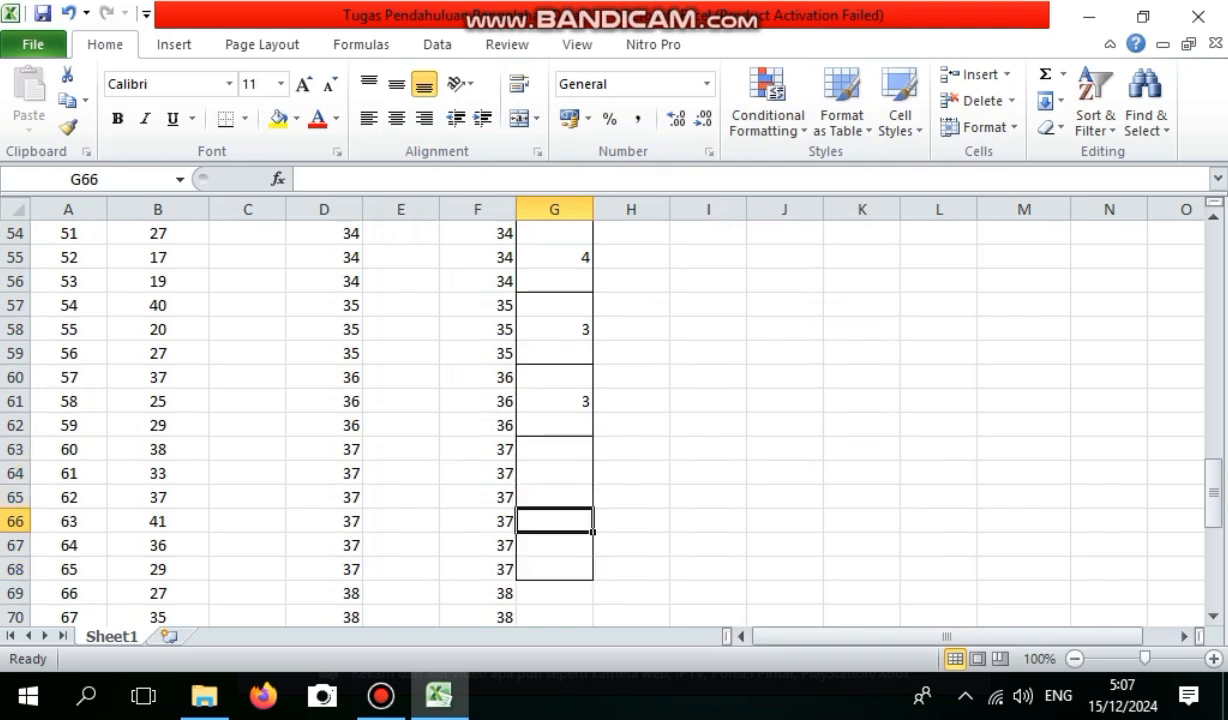
text(6)
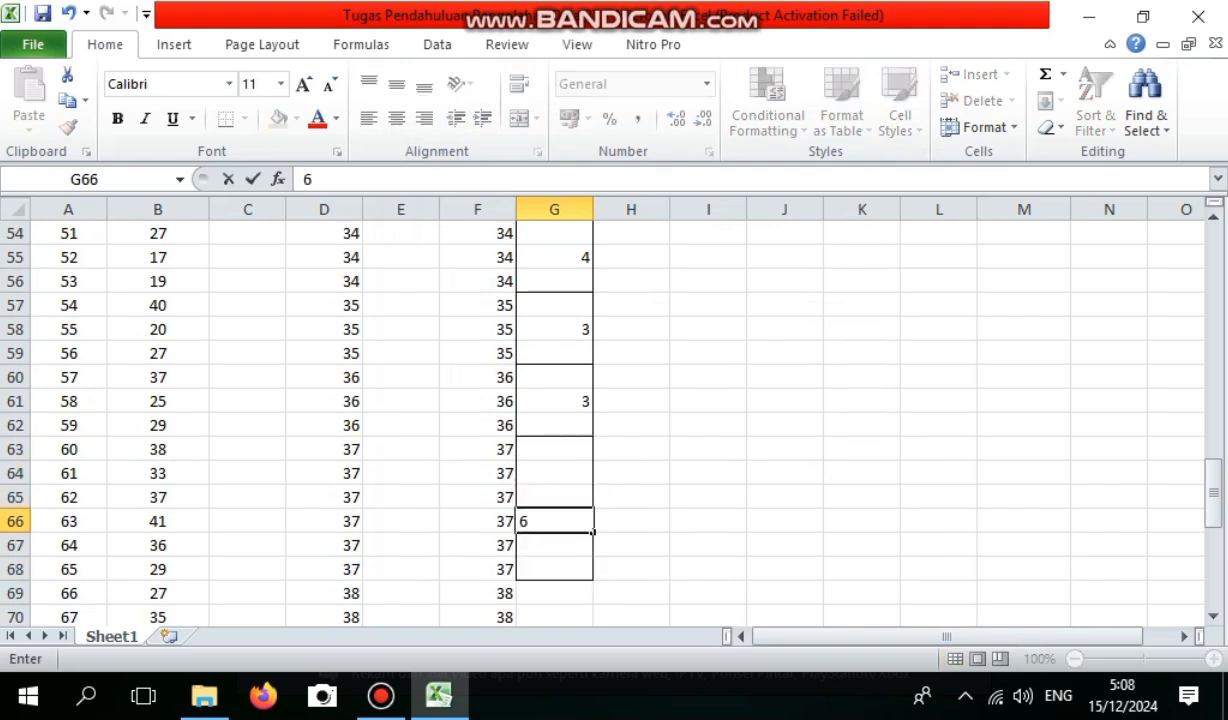
Apply an outline border around G69:G72 for height 38 and enter the frequency 4 in G71.
drag(554, 593, 560, 473)
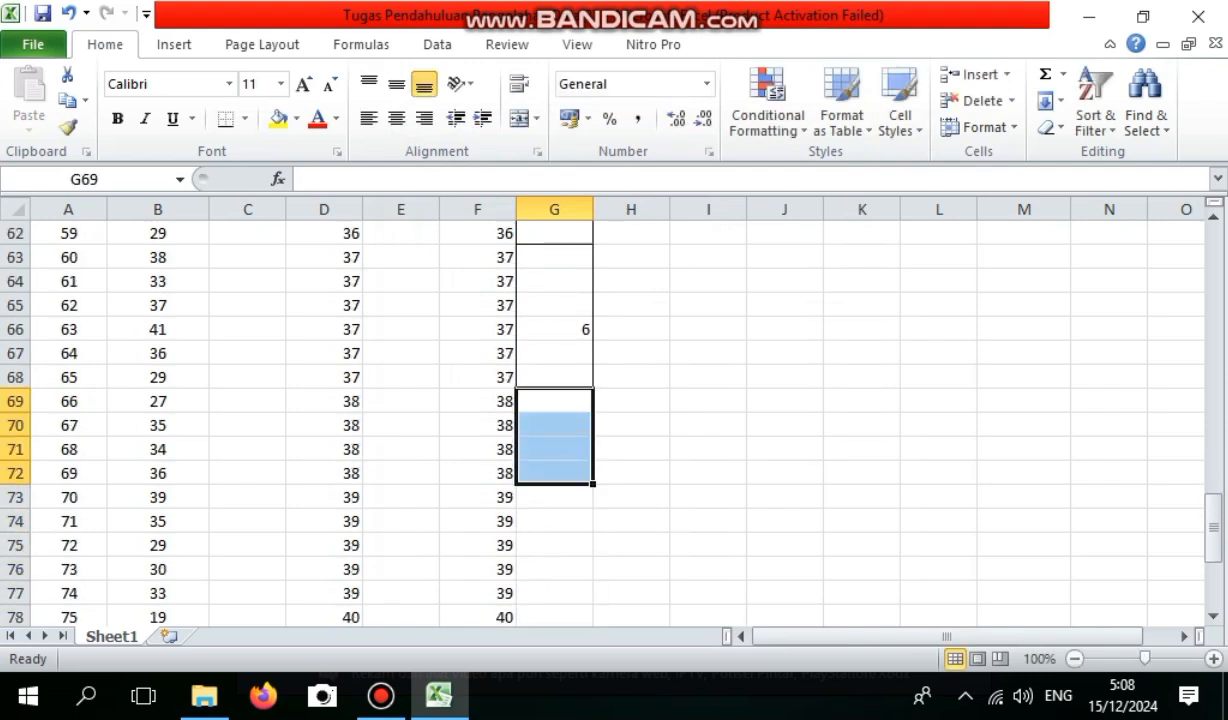
right_click(562, 472)
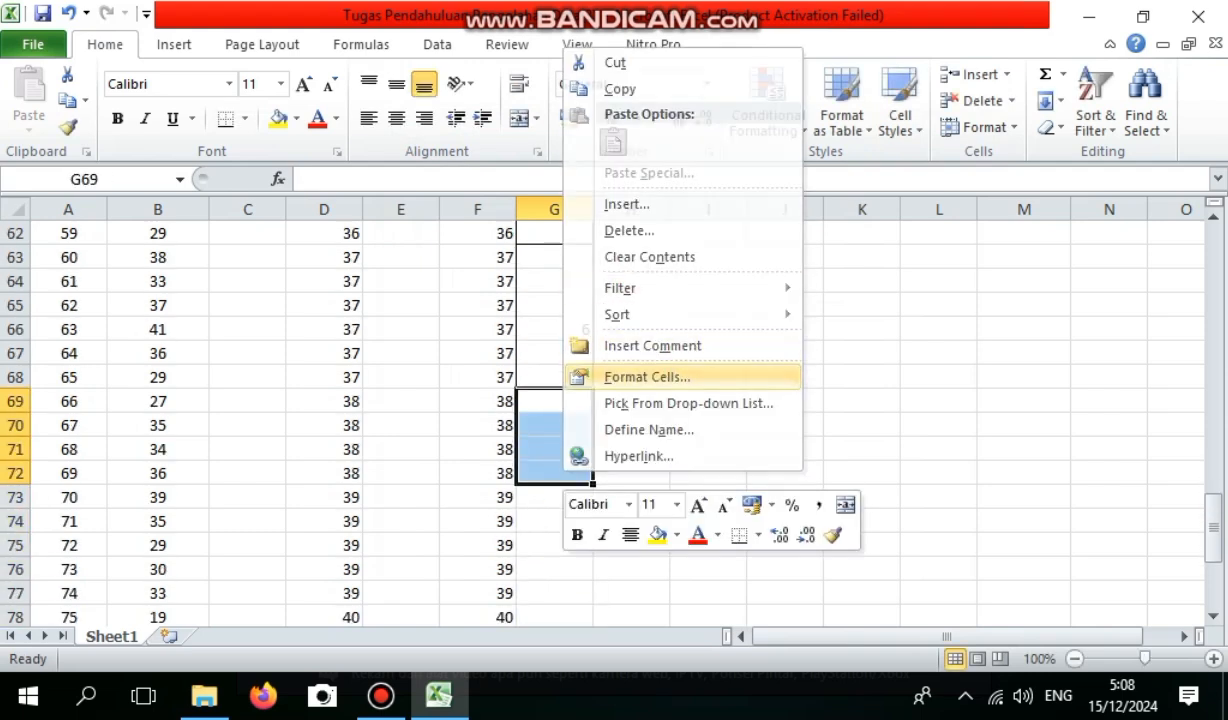
click(646, 377)
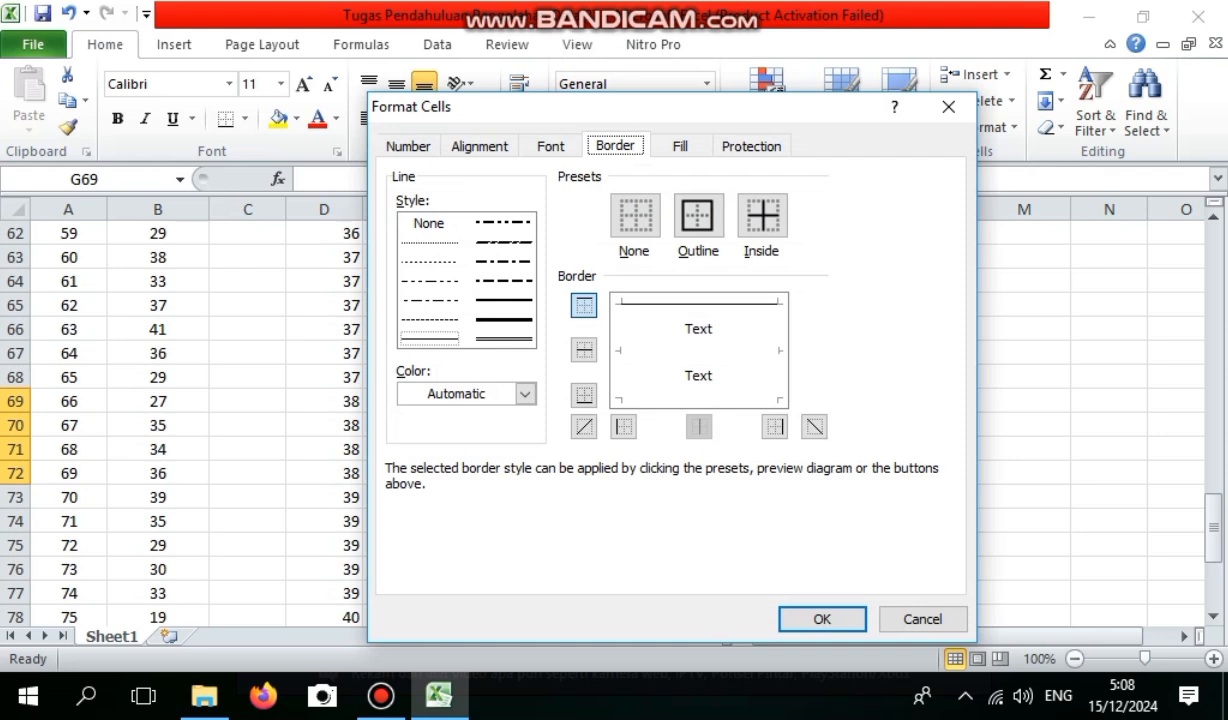
click(698, 216)
click(822, 619)
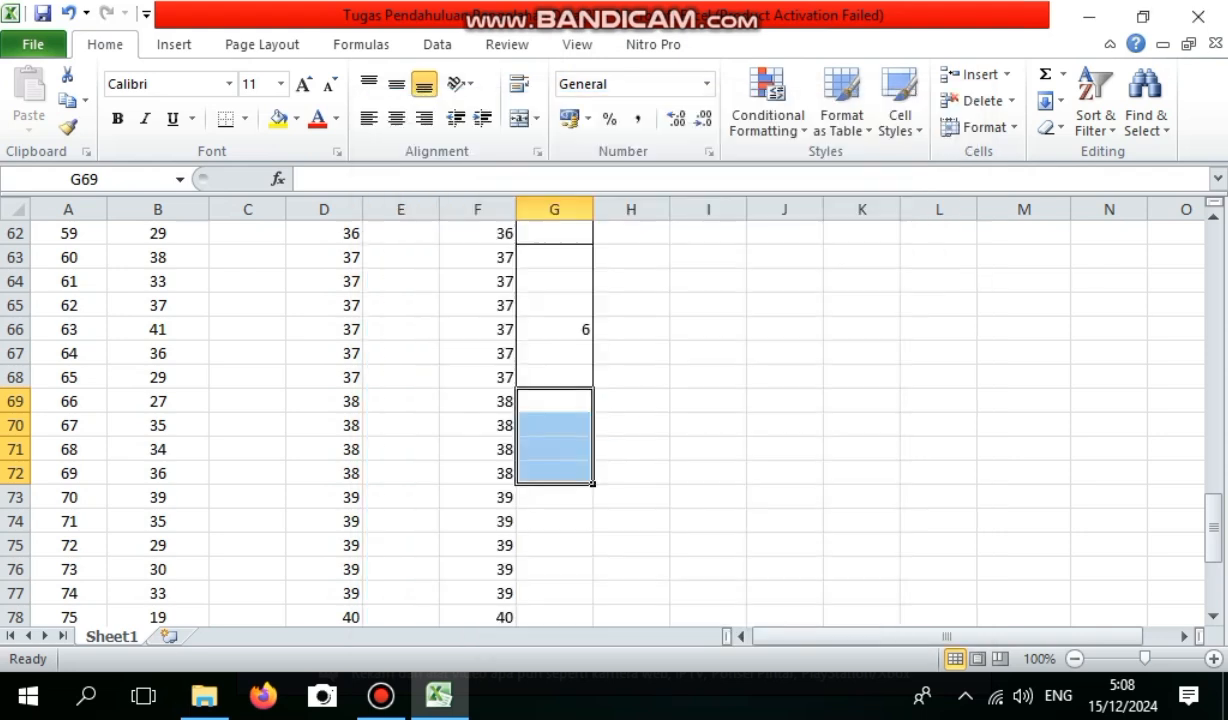
click(554, 449)
text(4)
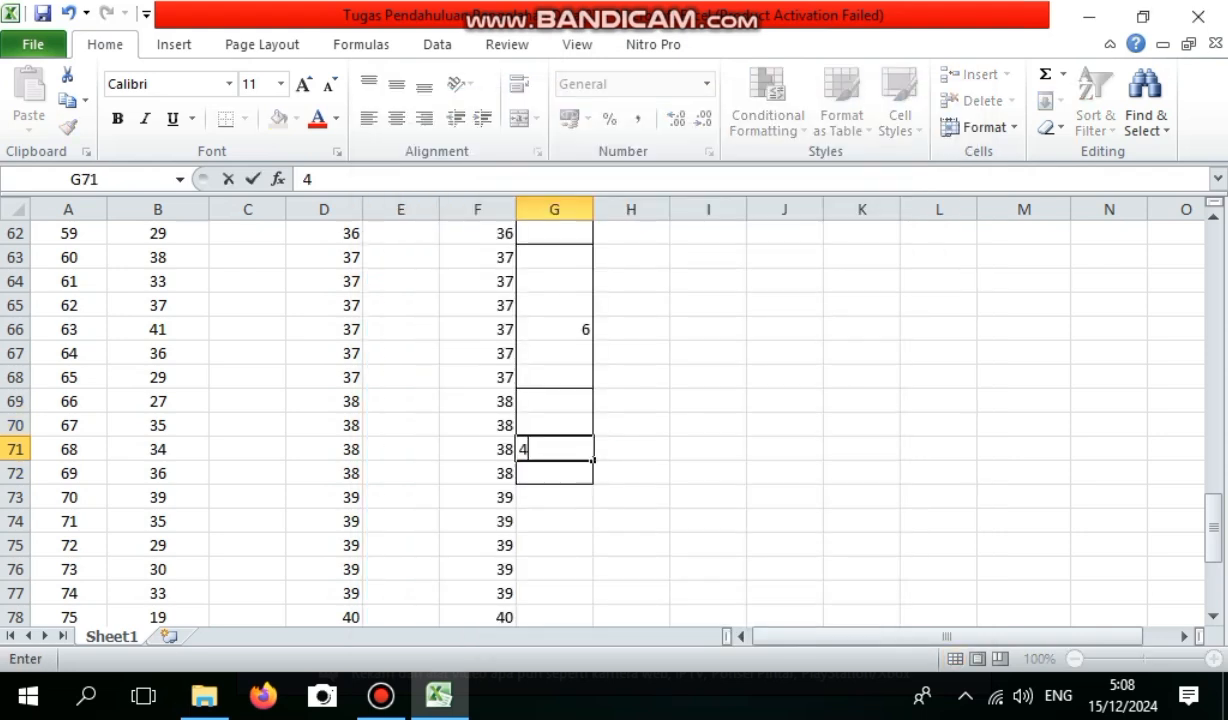
Apply an outline border around G73:G77 for height 39 and enter the frequency 5 in G75.
drag(554, 497, 554, 569)
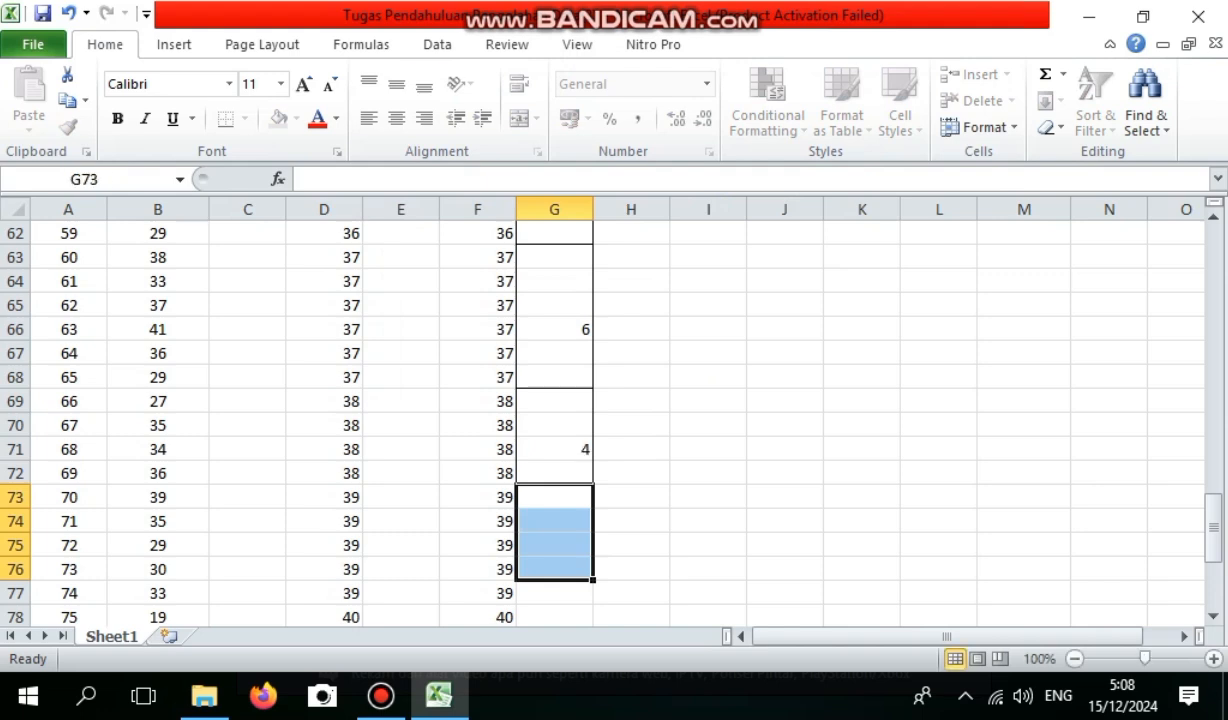
right_click(555, 564)
drag(550, 497, 552, 593)
right_click(555, 593)
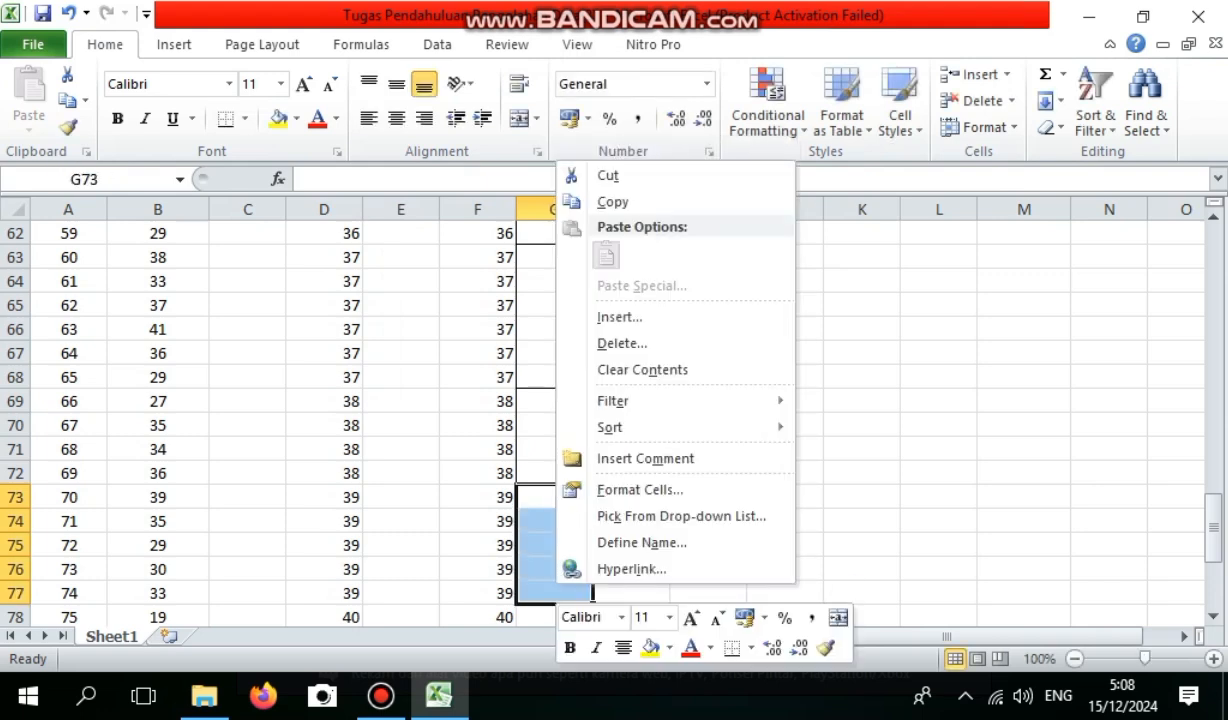
click(640, 489)
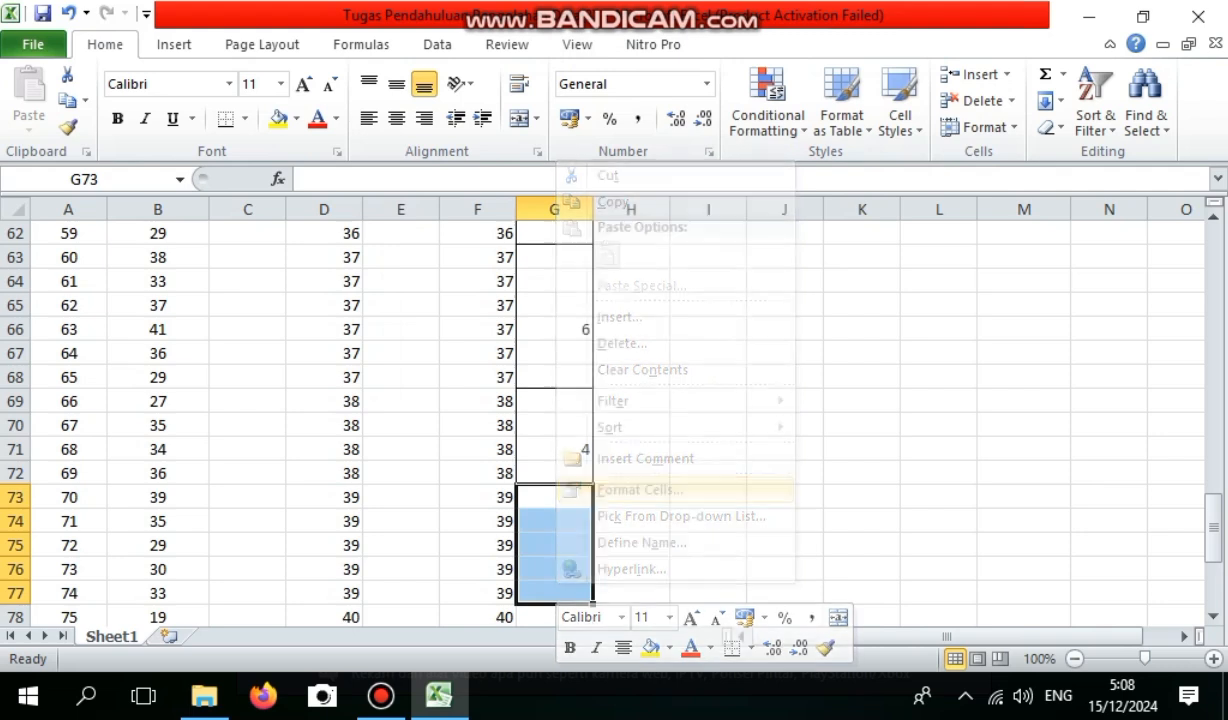
click(660, 240)
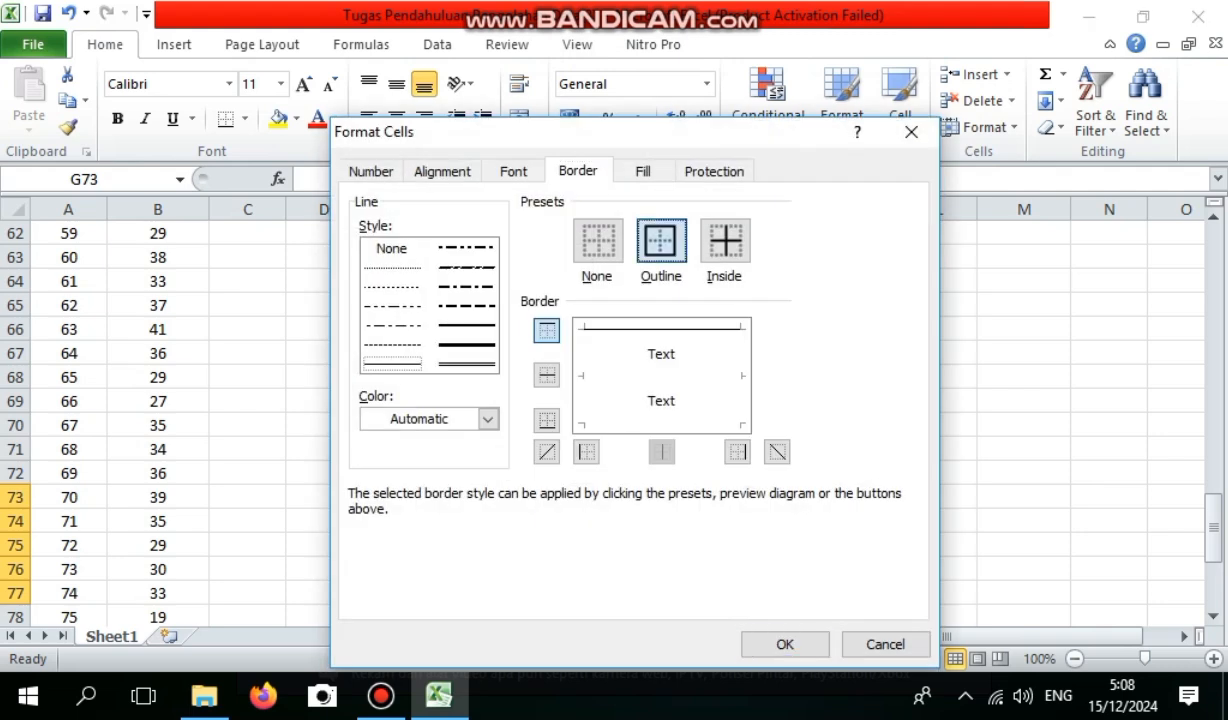
click(785, 644)
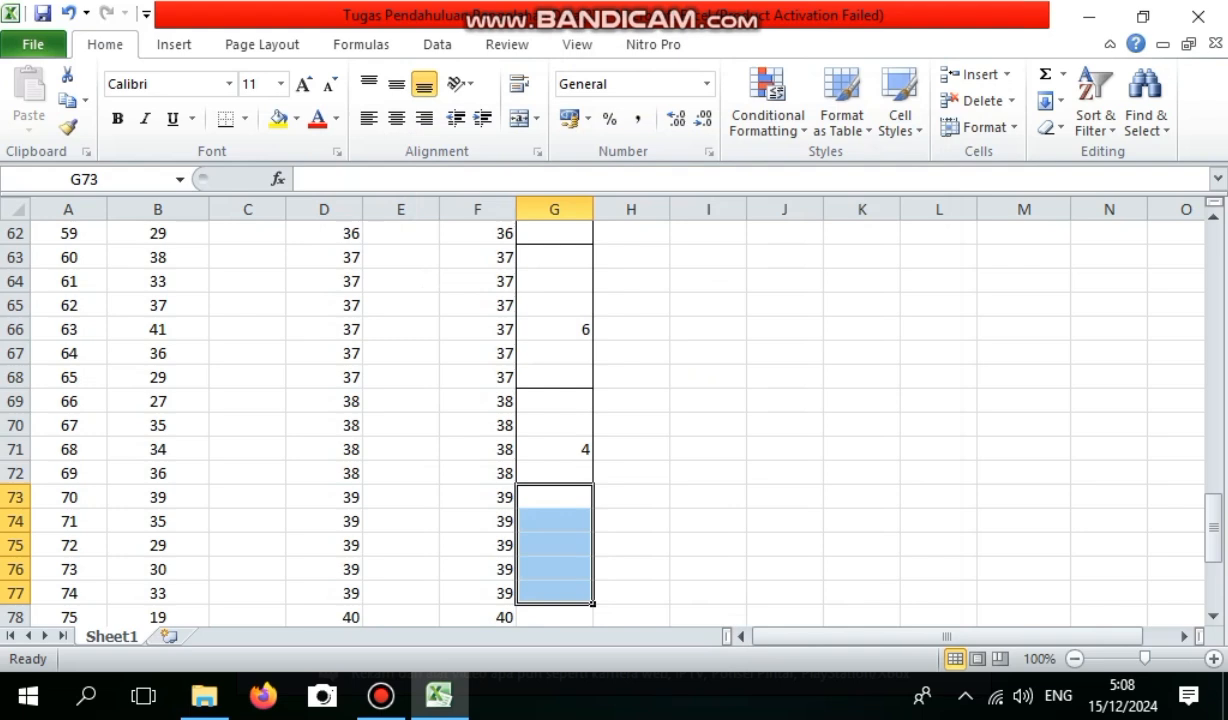
click(554, 545)
text(5)
Apply an outline border around G78:G81 for height 40 and enter the frequency 4 in G80.
drag(554, 616, 554, 473)
right_click(566, 472)
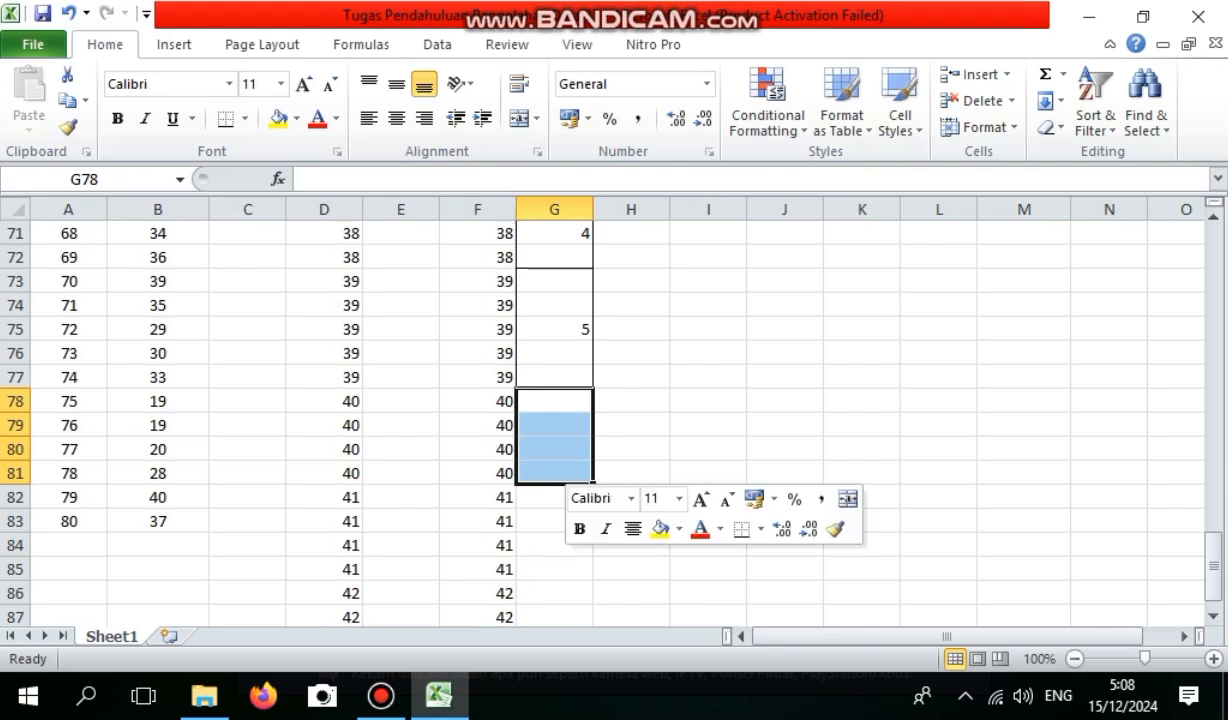
click(649, 370)
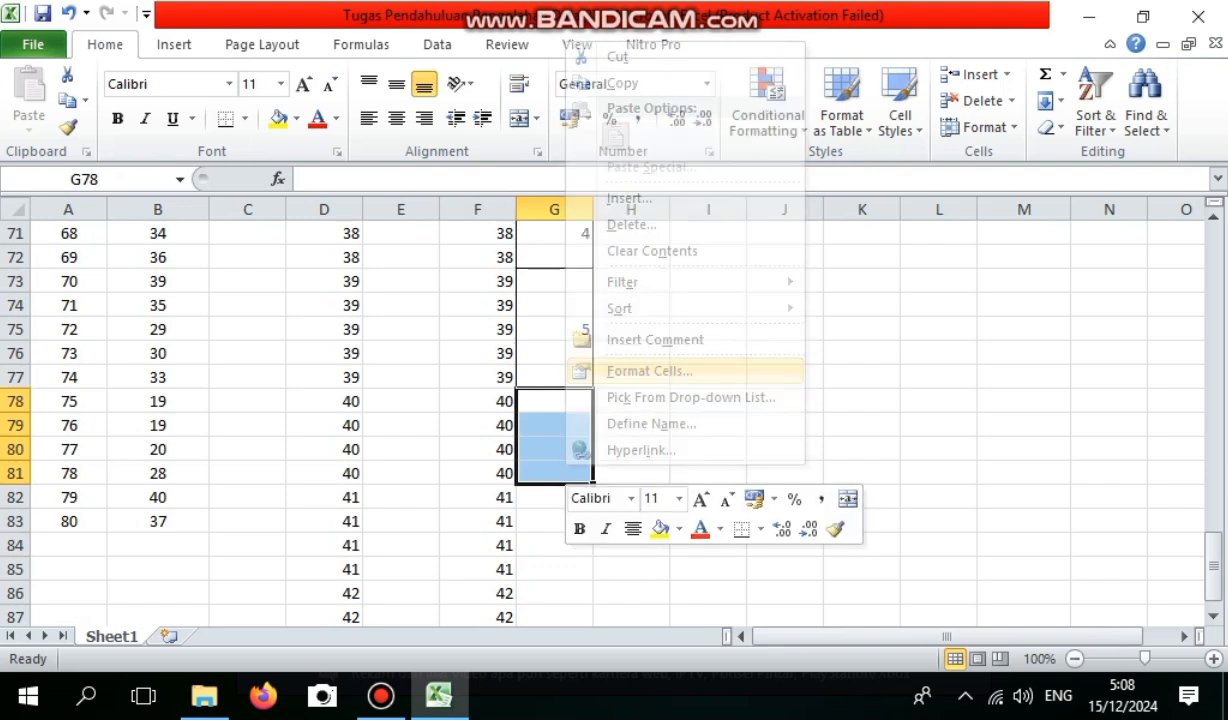
click(669, 212)
click(793, 615)
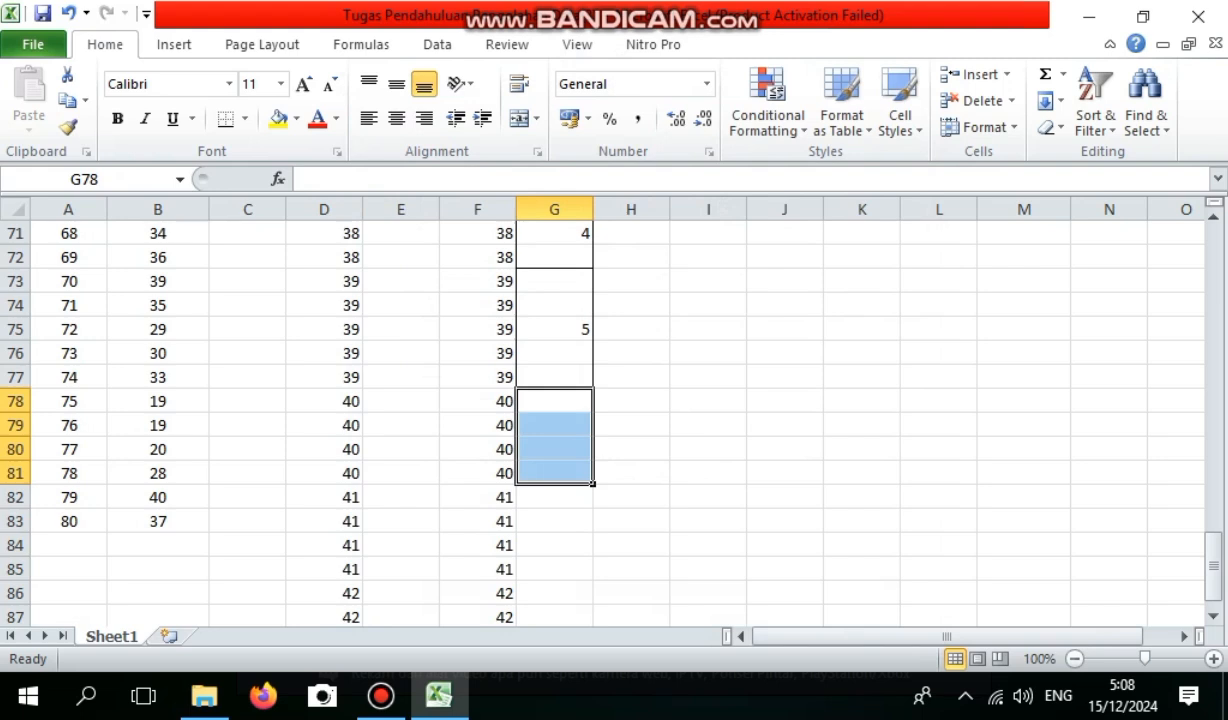
click(555, 449)
text(4)
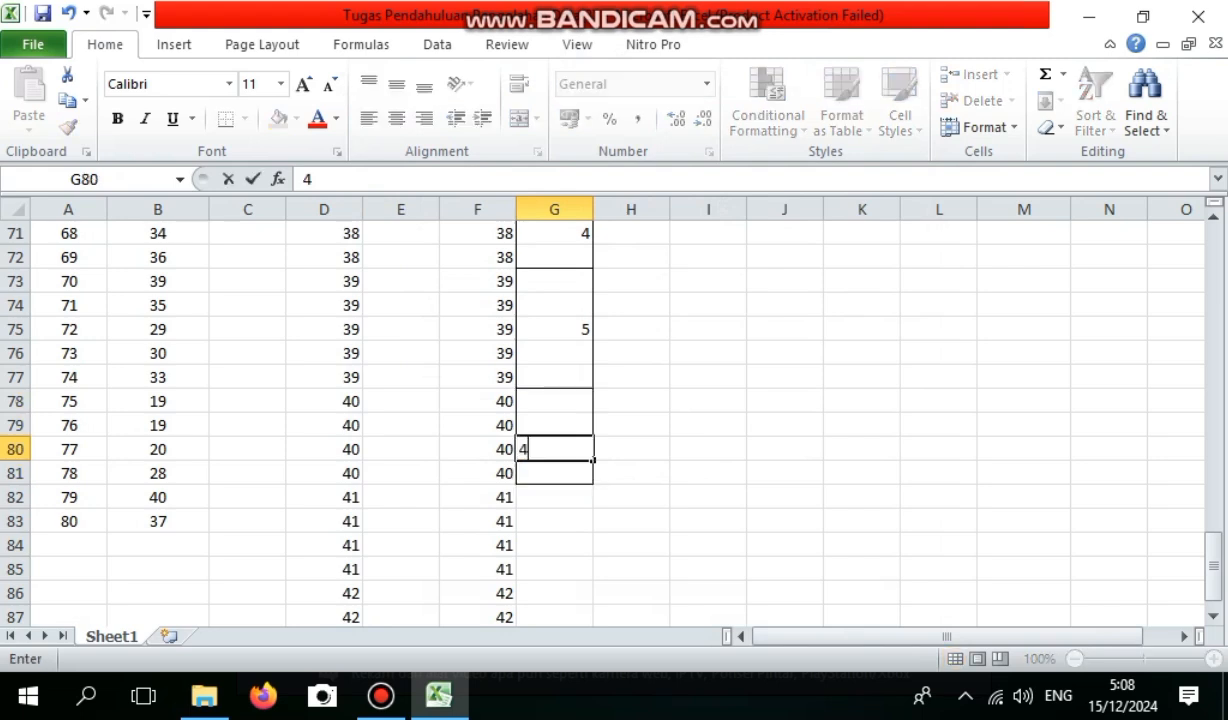
Apply an outline border around G82:G85 for height 41 and enter the frequency 4 in G84.
drag(554, 497, 554, 569)
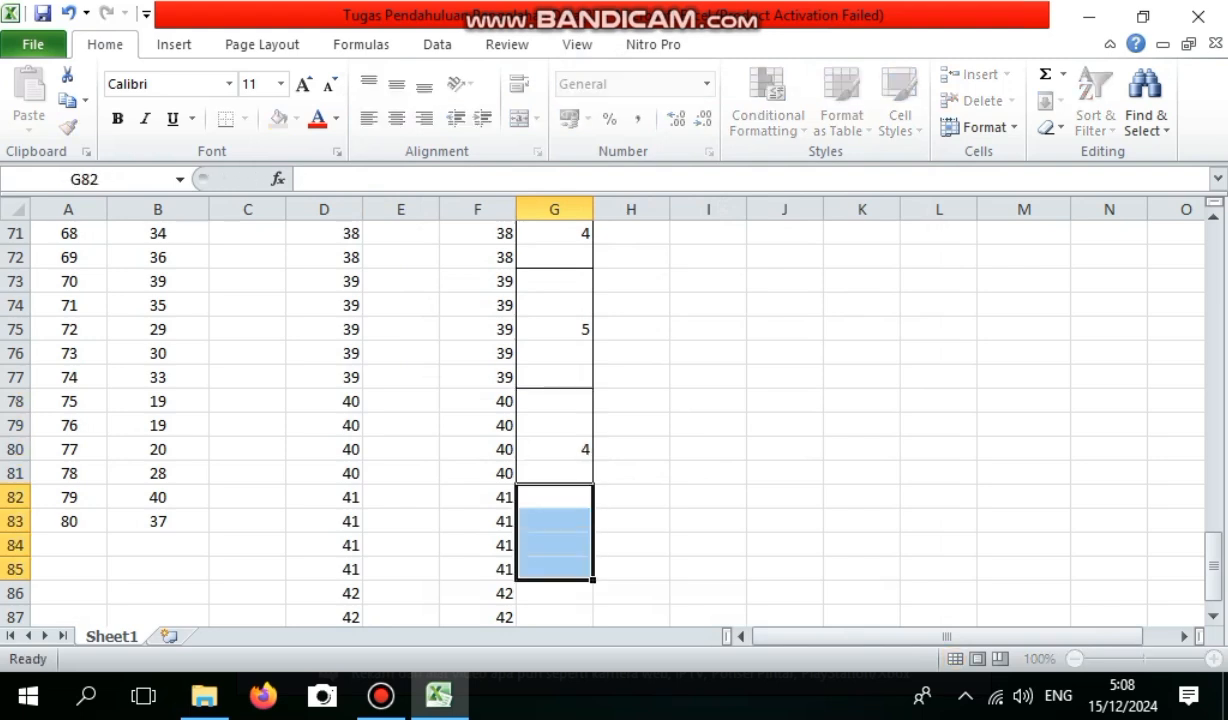
right_click(562, 568)
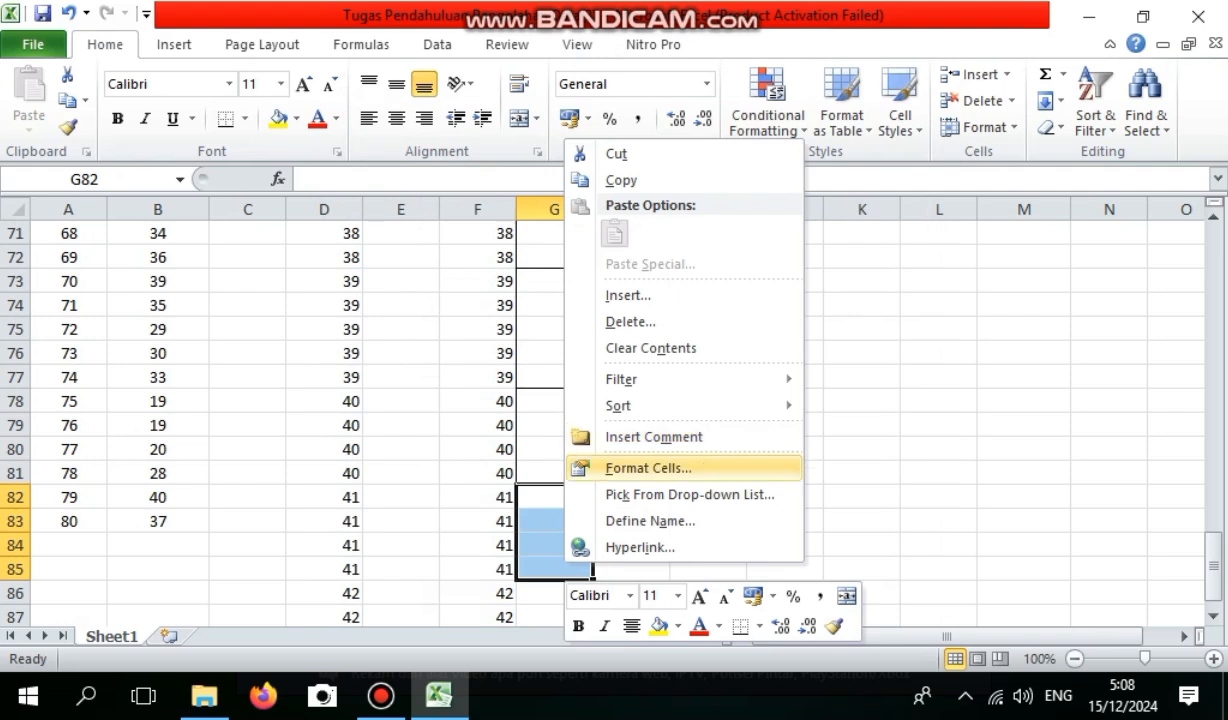
click(648, 468)
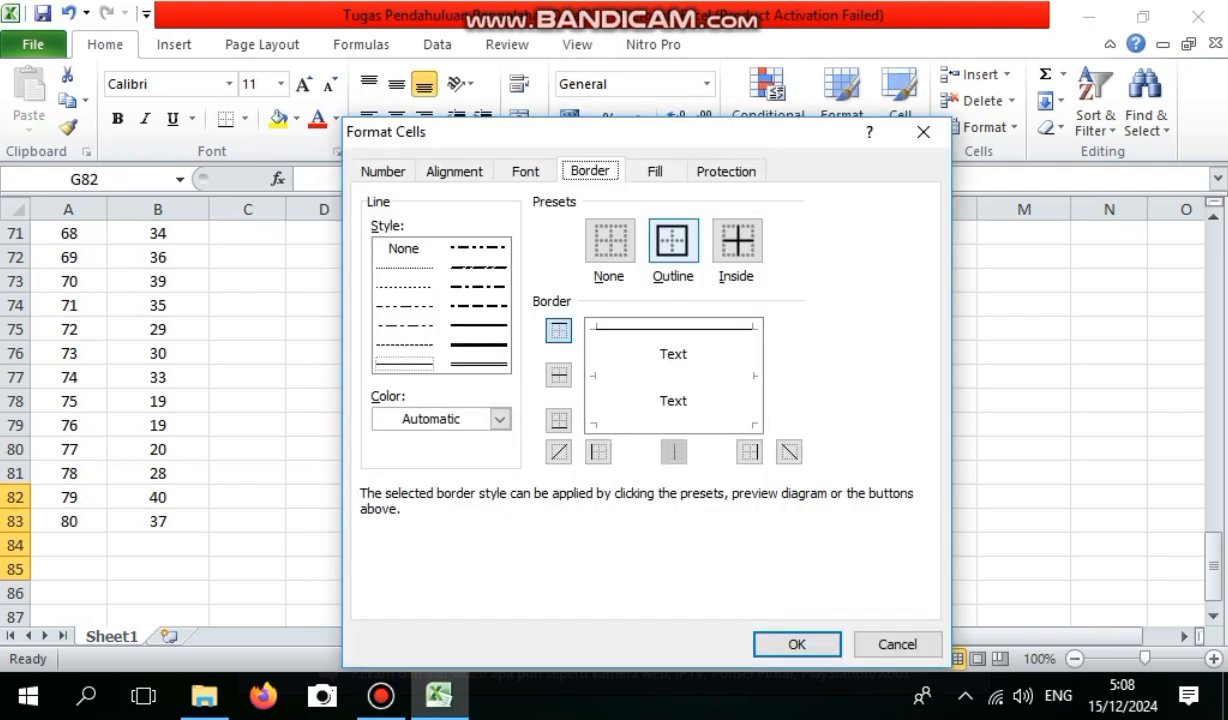
click(797, 644)
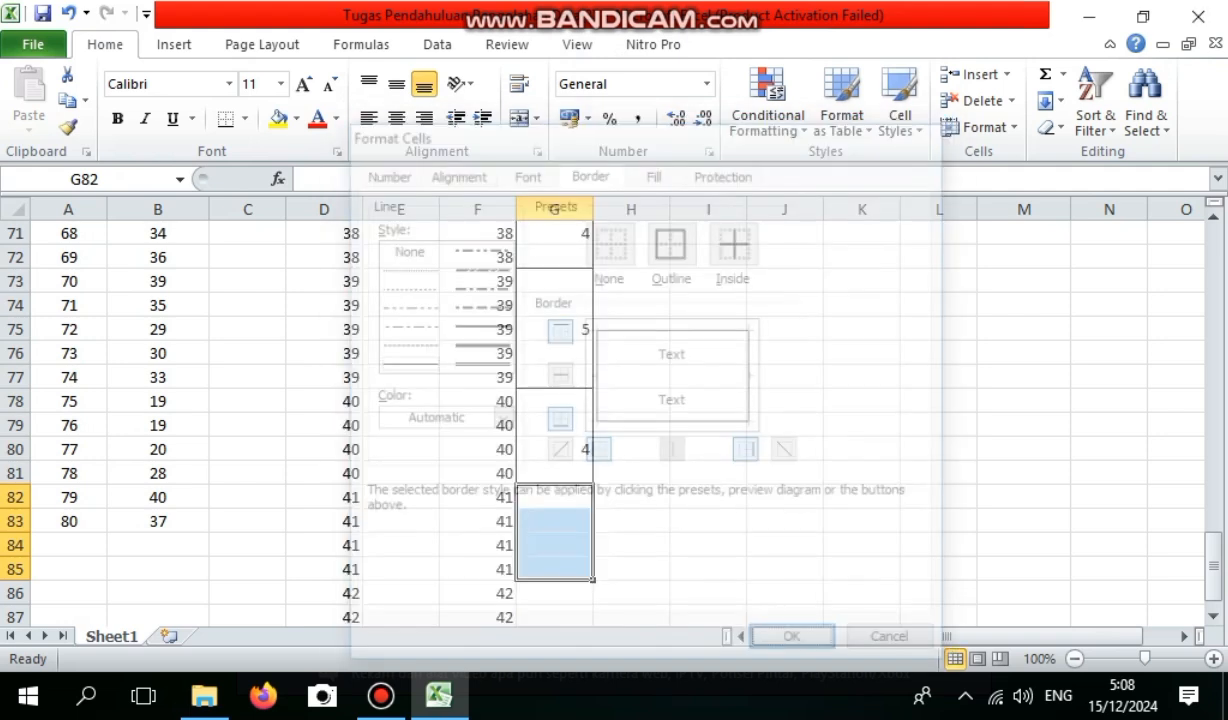
click(554, 545)
text(4)
Apply an outline border around G86:G87 for height 42 and enter the frequency 2 in G86.
click(554, 593)
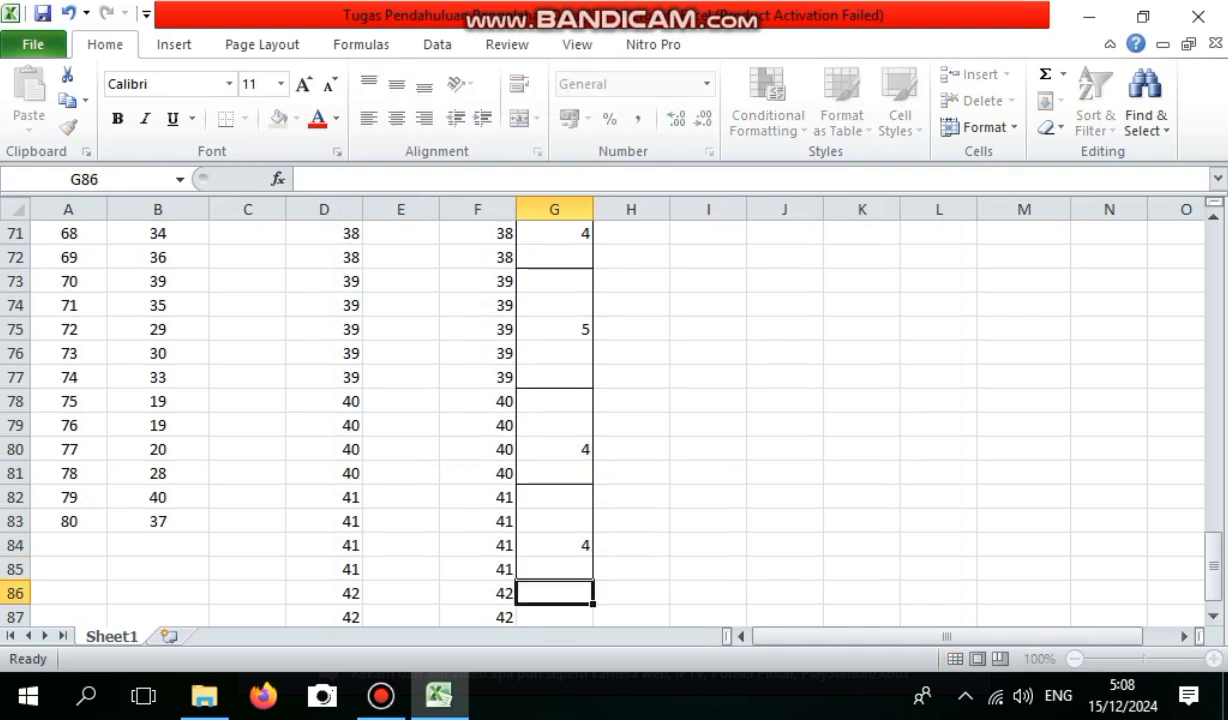
drag(554, 593, 562, 521)
right_click(566, 521)
click(658, 419)
click(750, 240)
key(Return)
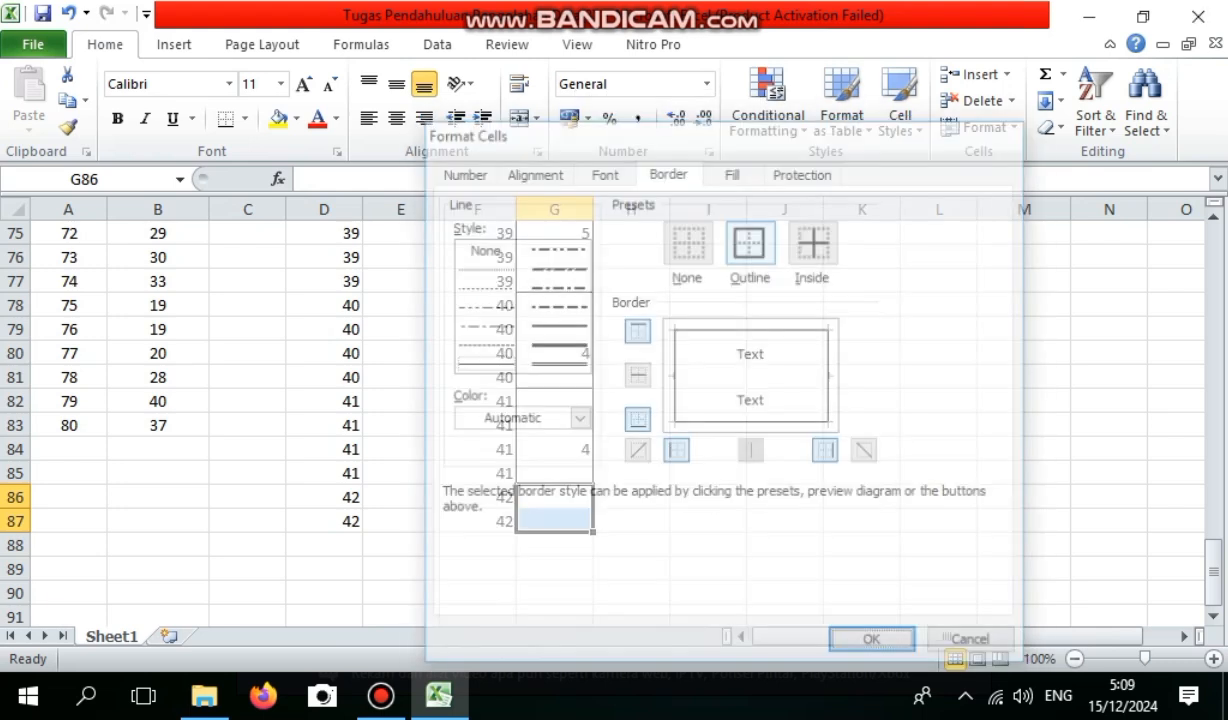
click(554, 497)
text(3)
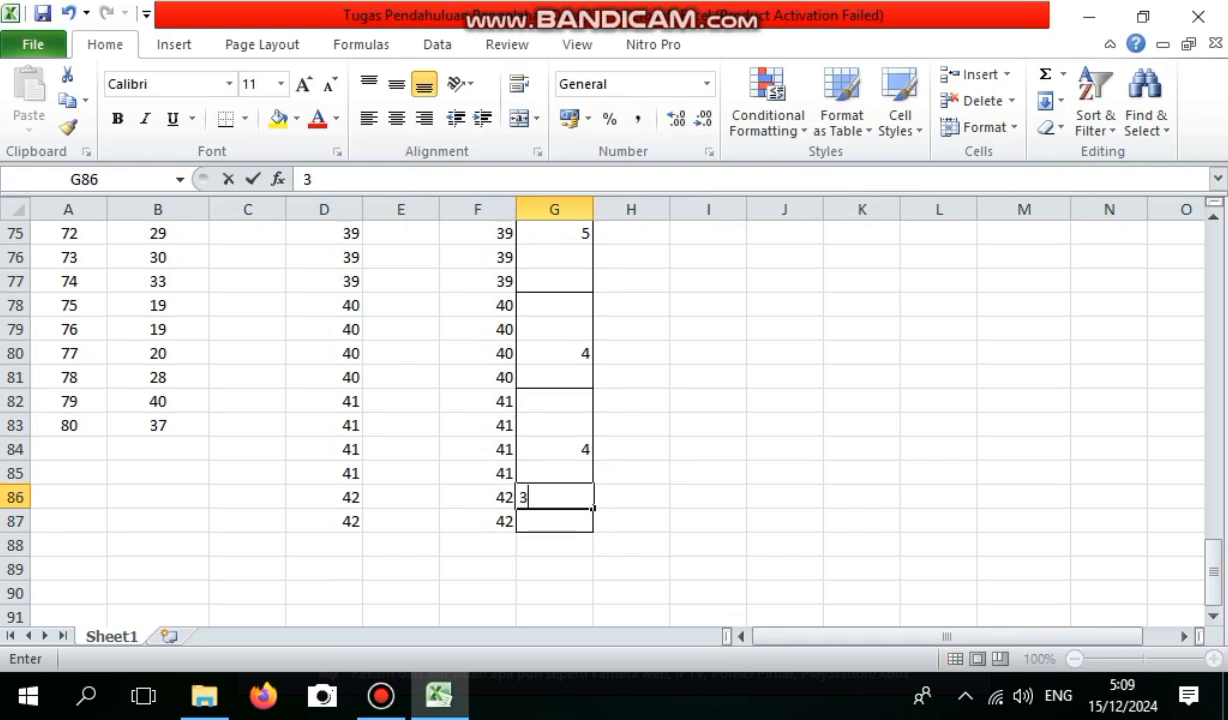
key(BackSpace)
text(2)
key(Return)
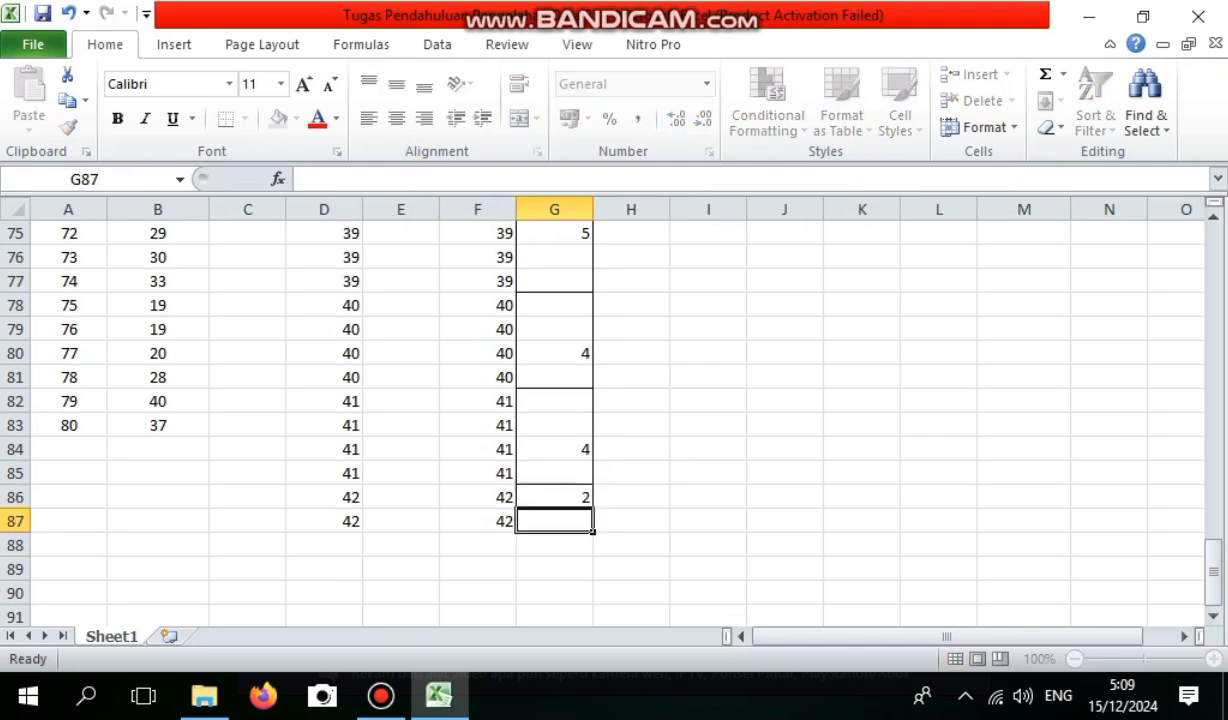
click(939, 521)
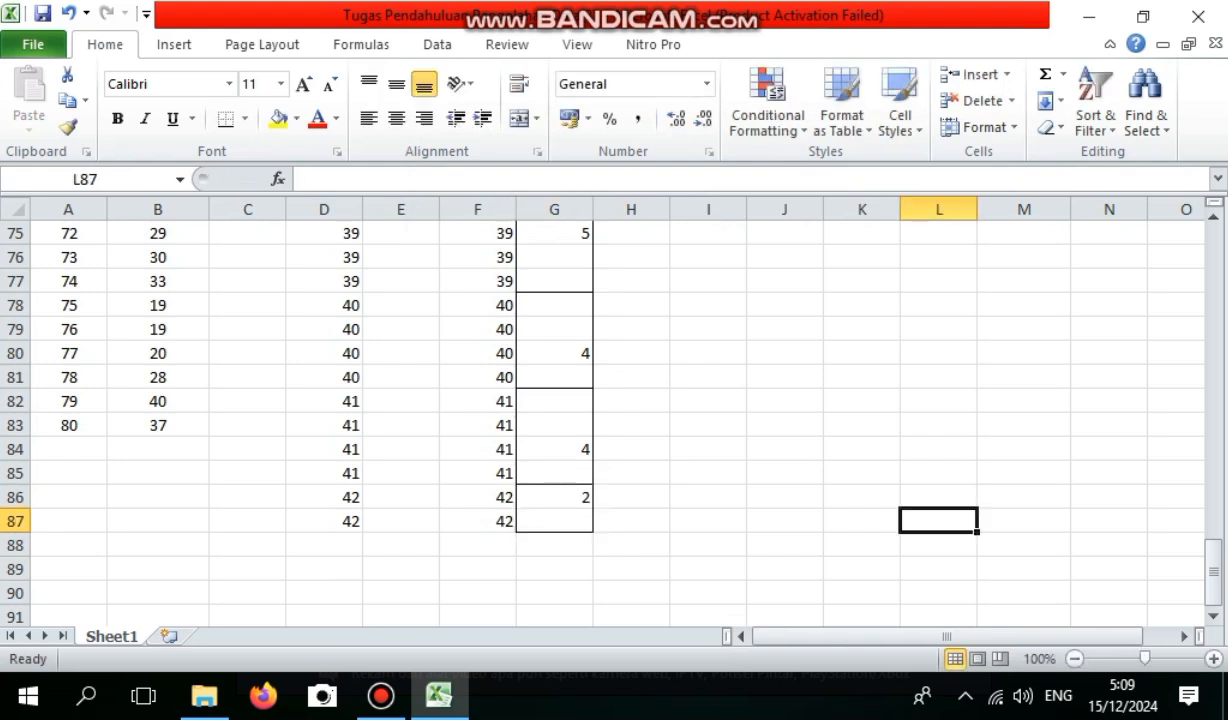
Enter the heading "Pengelompokkan data" in I8, beside the first rows of the frequency tally.
drag(1213, 571, 1213, 255)
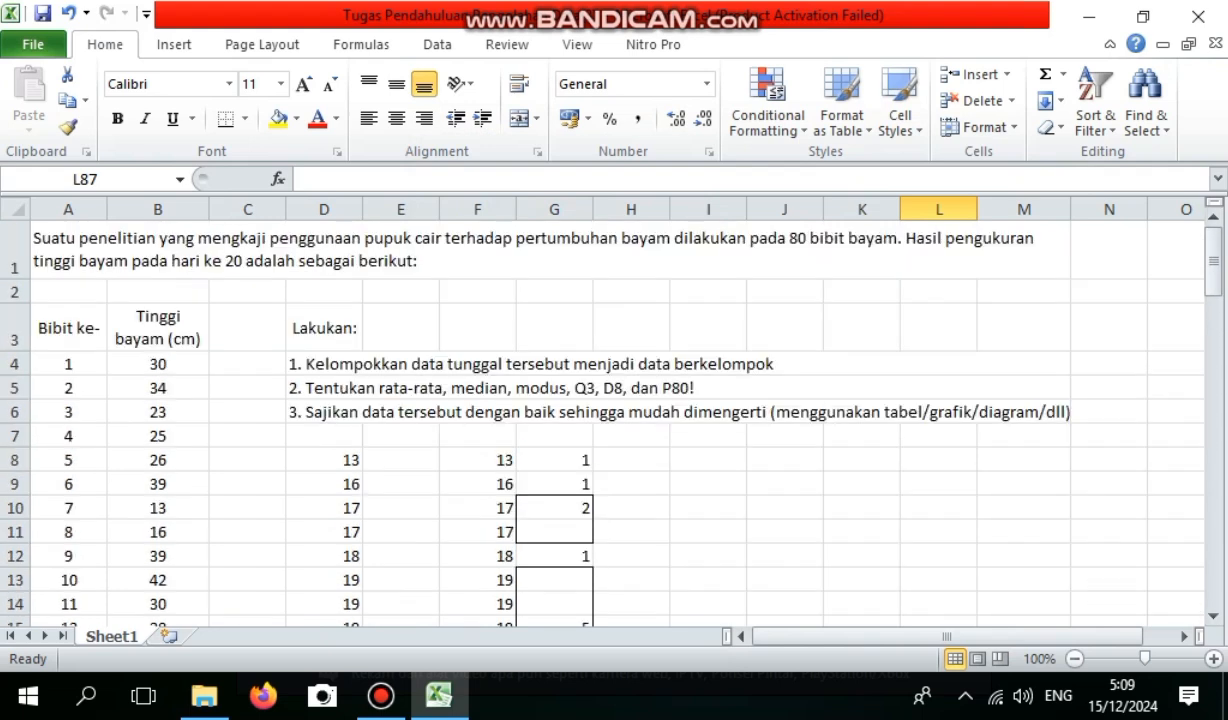
click(708, 460)
text(Pen)
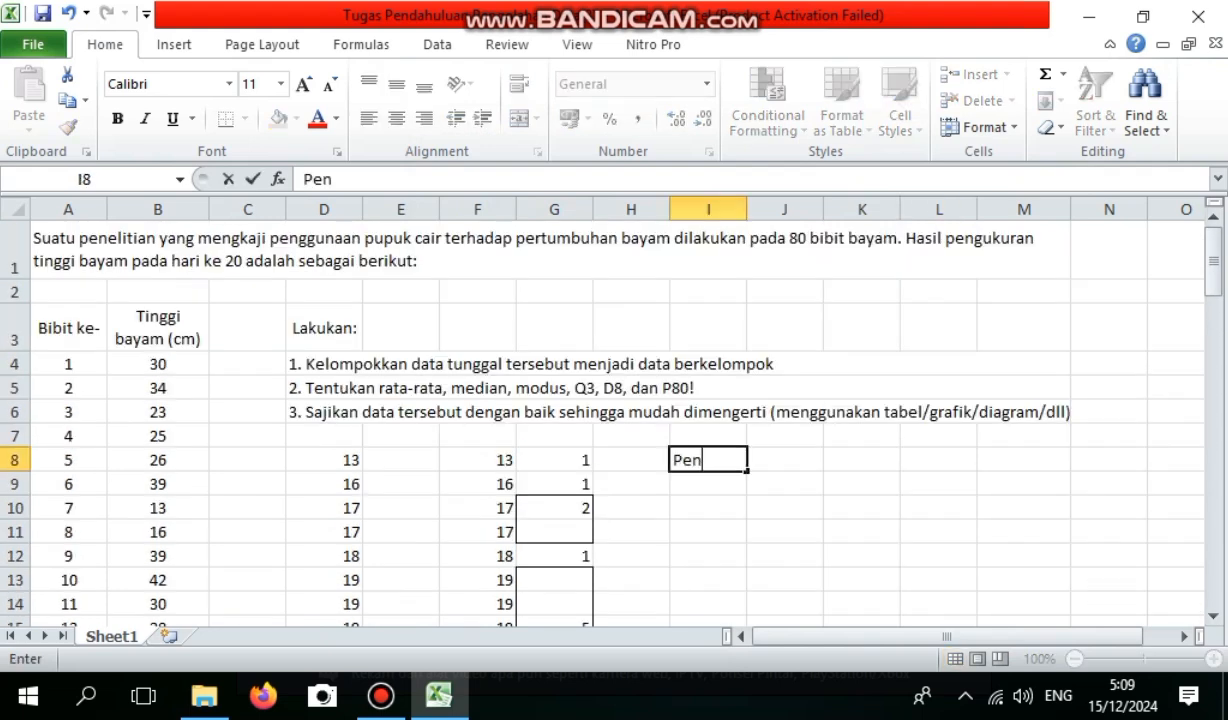
text(gelompokkan)
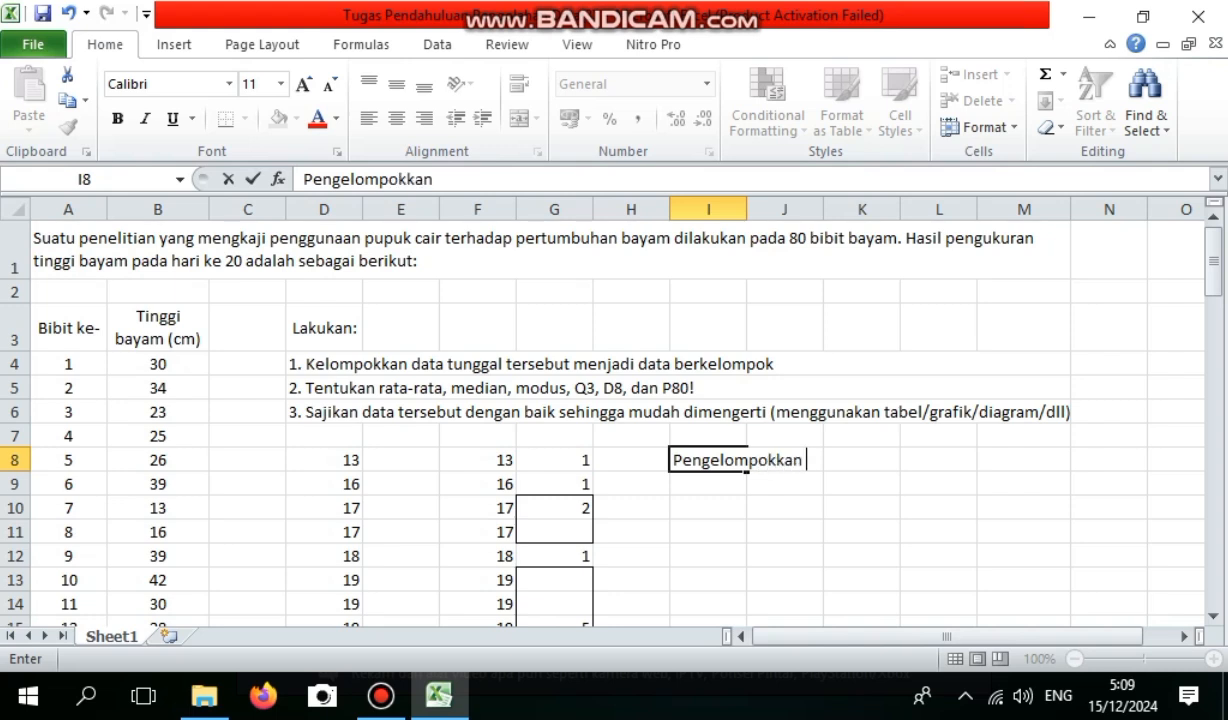
text( dar)
key(BackSpace)
text(ta)
key(Return)
Label I9 as J and calculate the data range in J9 with the formula =F87-F8.
text(J)
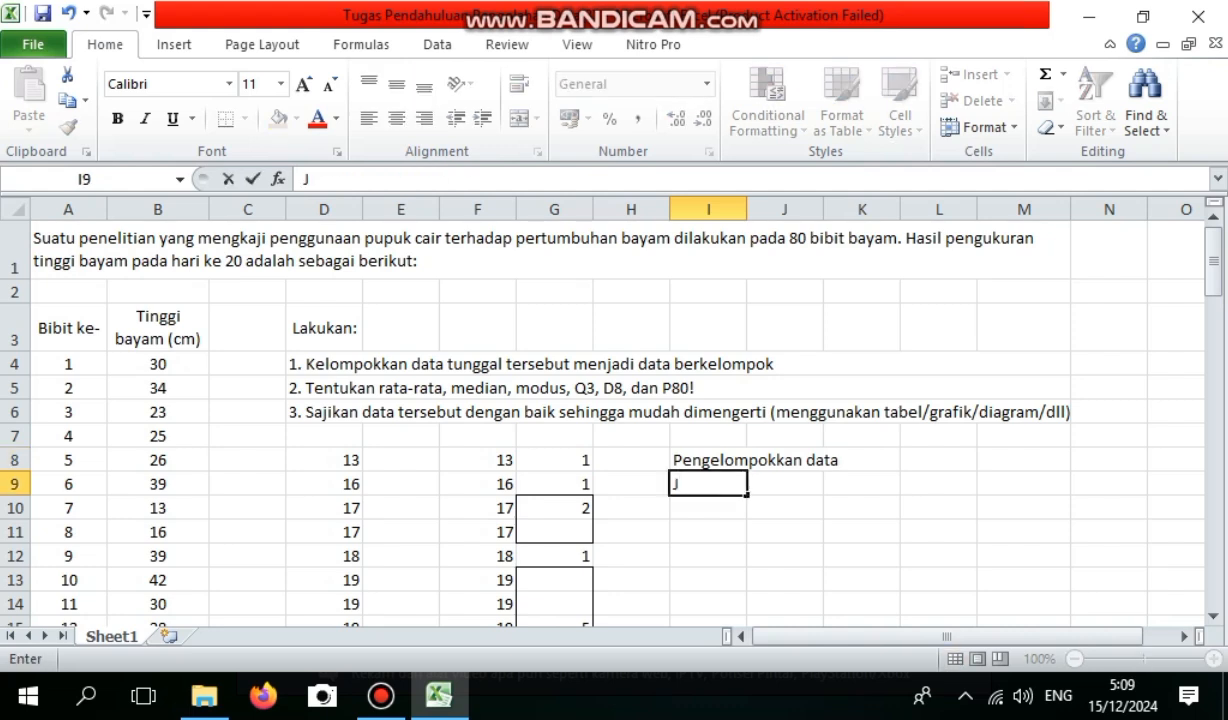
key(Tab)
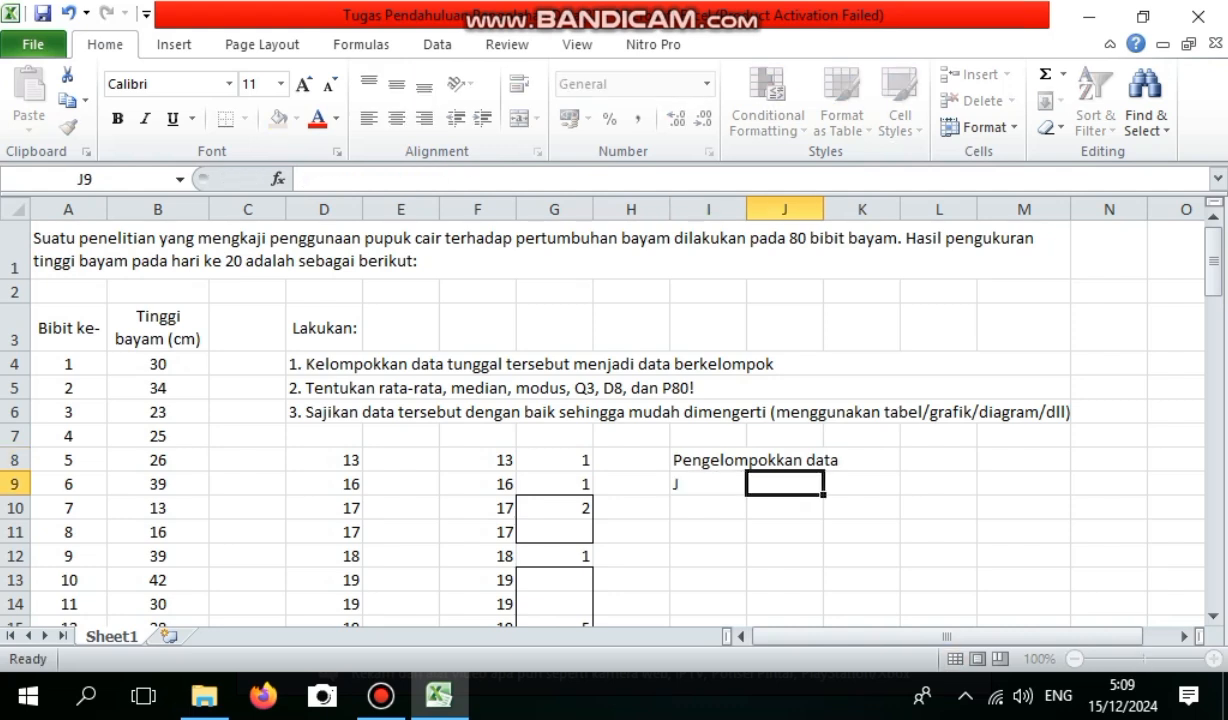
text(=)
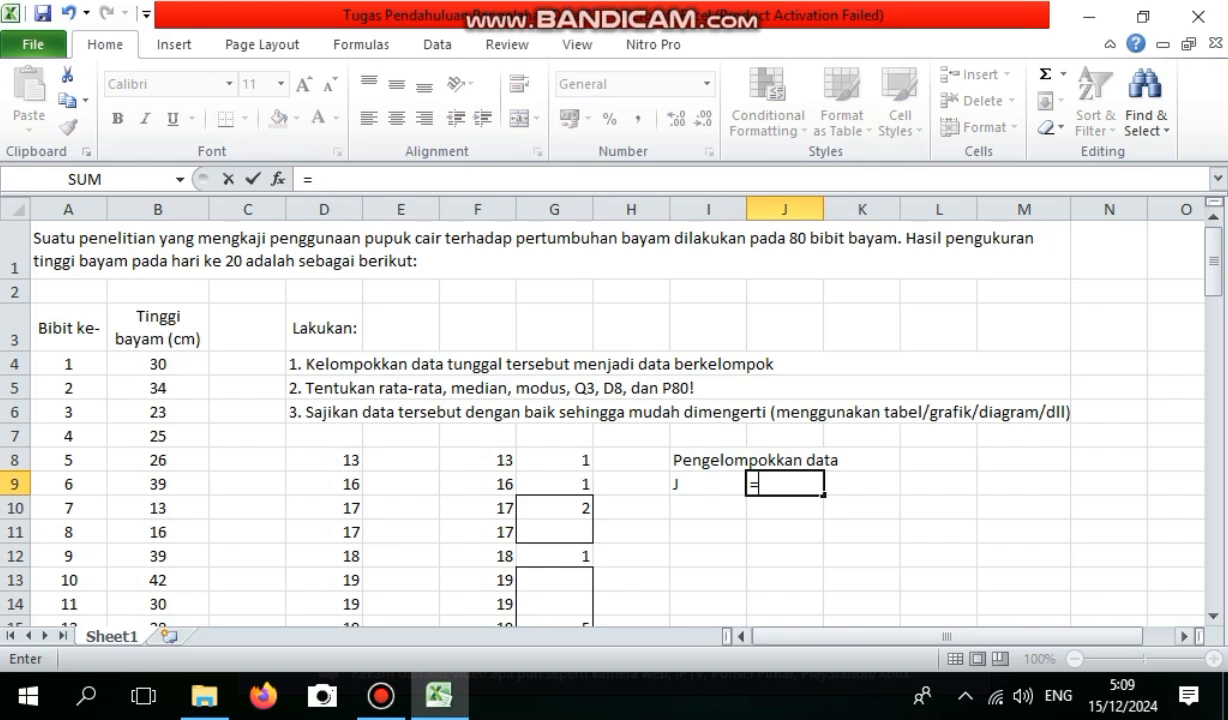
drag(1213, 258, 1213, 570)
click(478, 593)
text(-)
drag(1213, 570, 1213, 258)
click(478, 460)
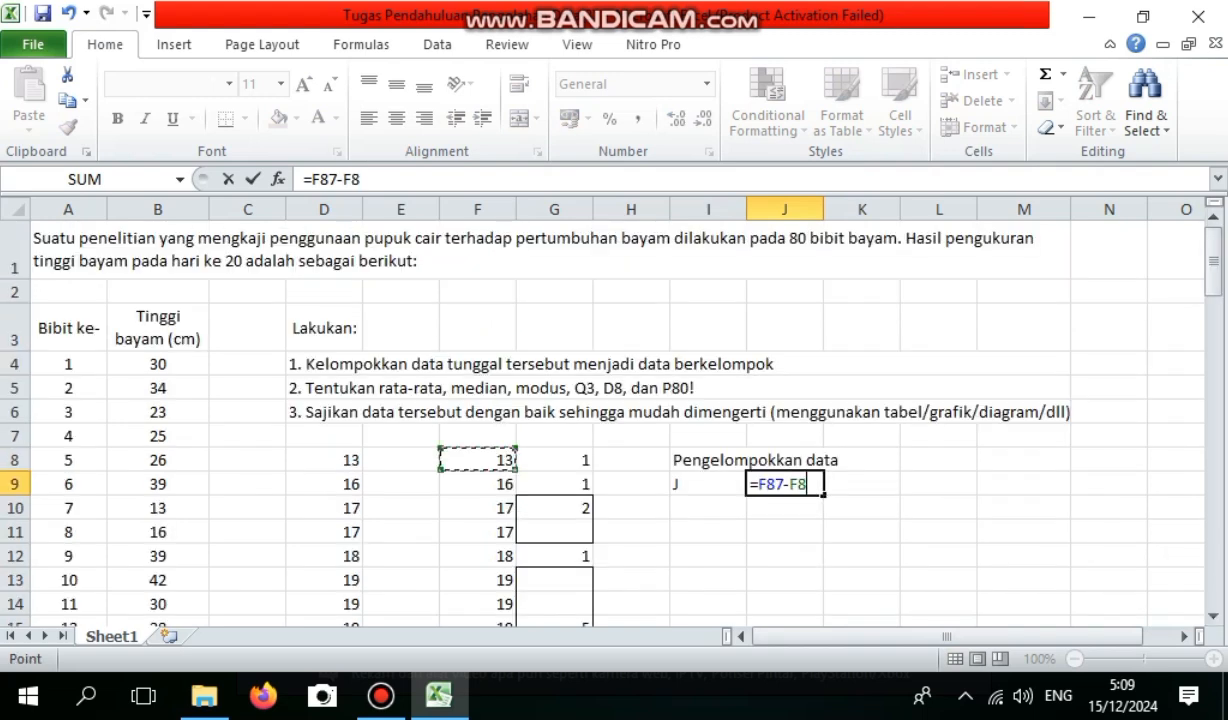
key(Return)
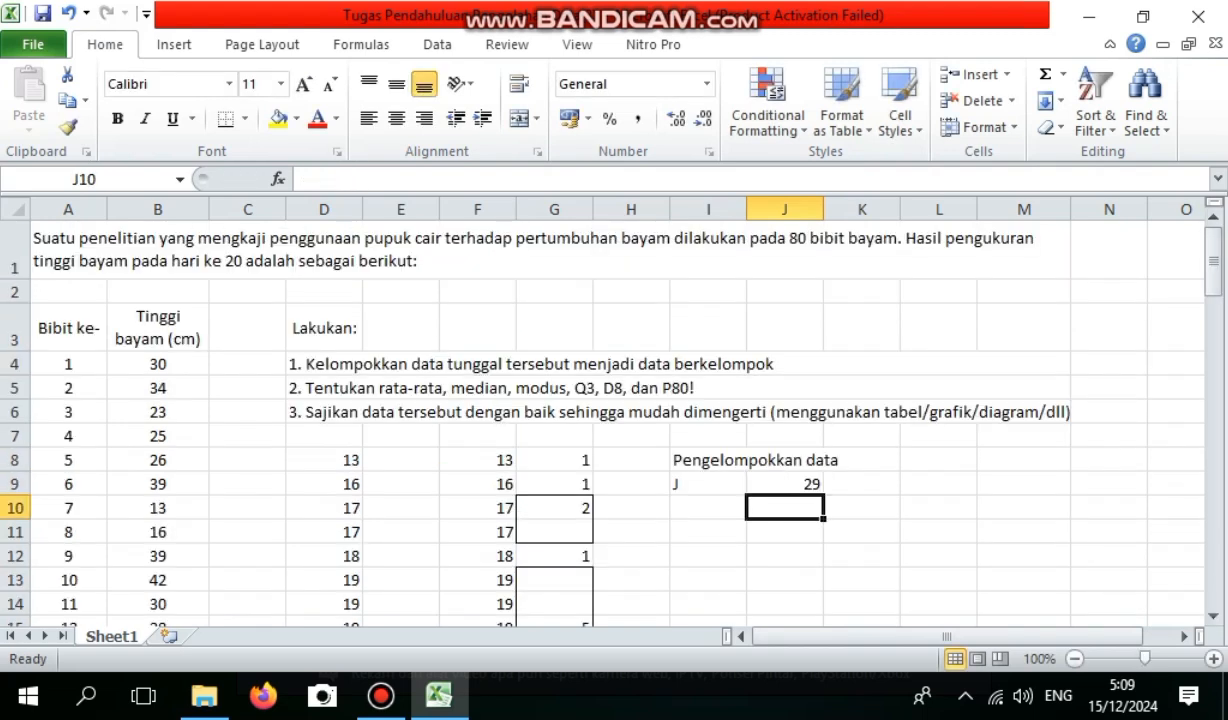
Fill in the number-of-classes row with the label K in I10, the formula =1+(3,3*LOG(80)) in J10 and the rounded-up value 8 in K10.
key(Left)
text(K)
key(Right)
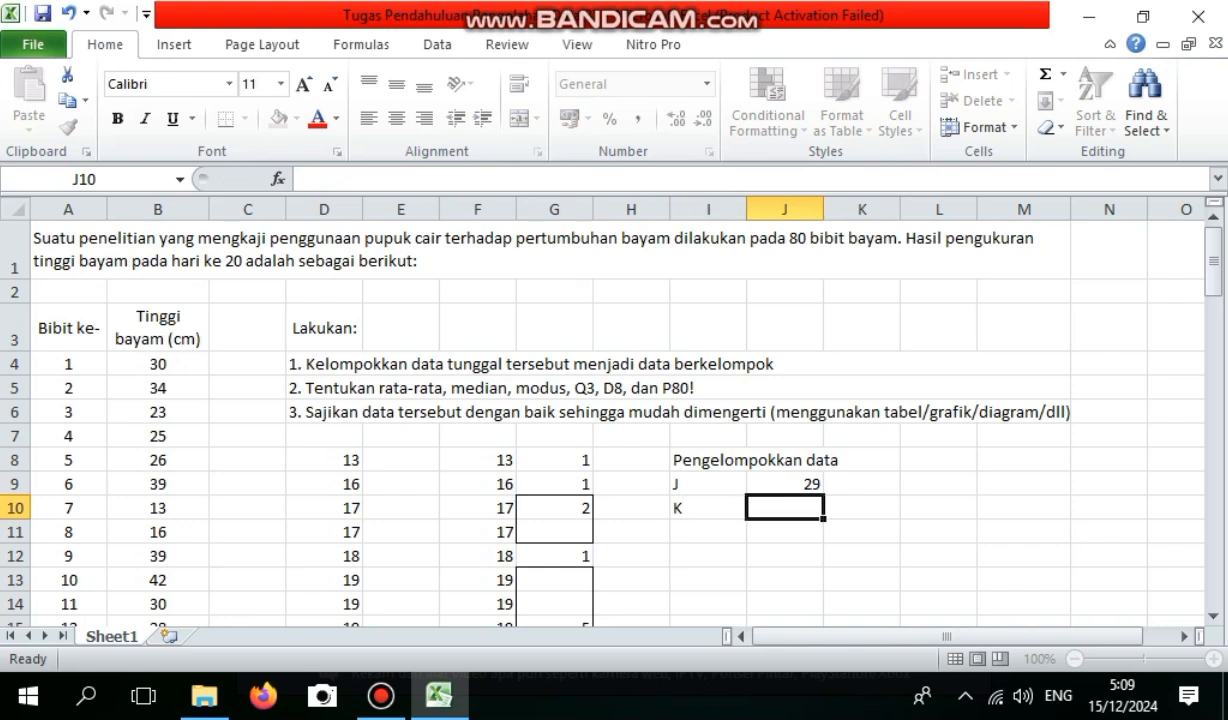
text(=)
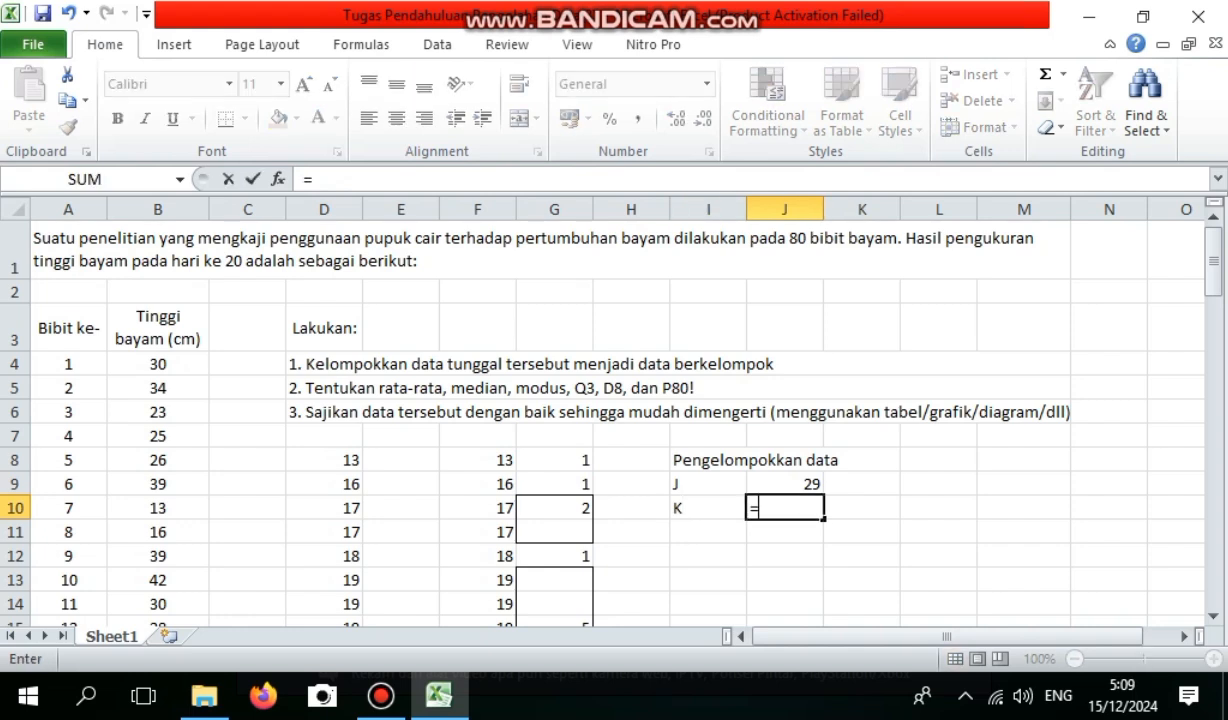
text(1+)
key(F2)
text(3,3)
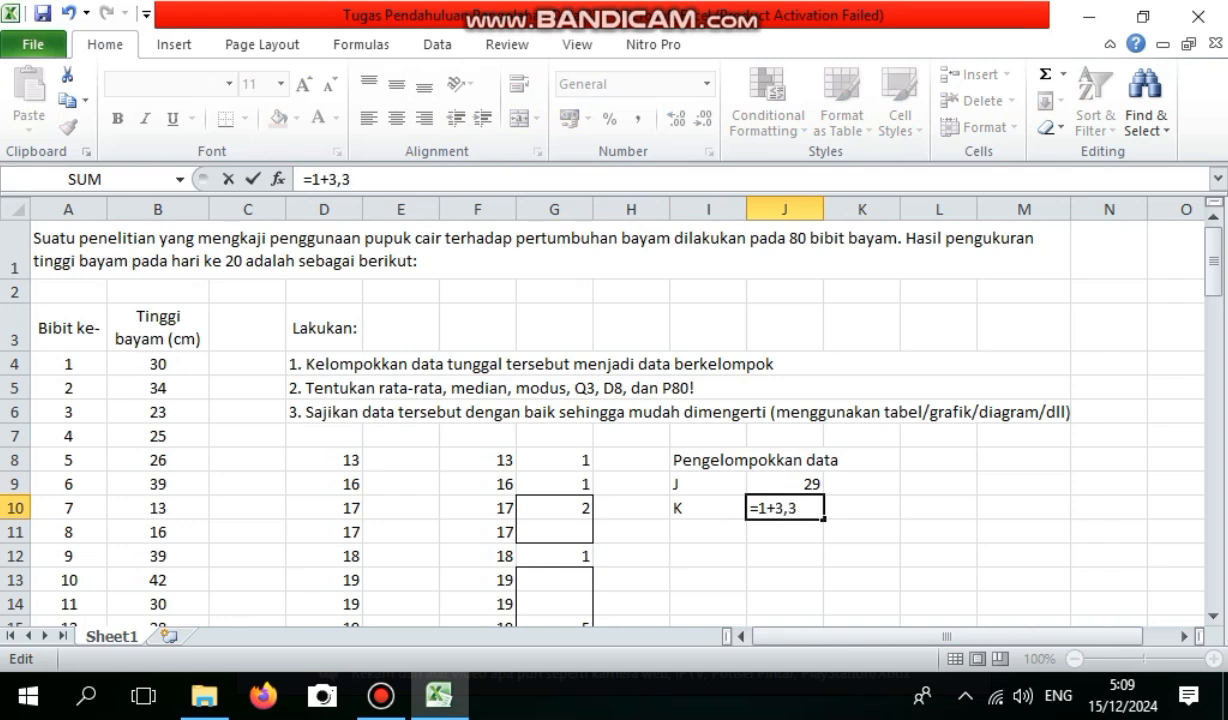
click(329, 180)
text(()
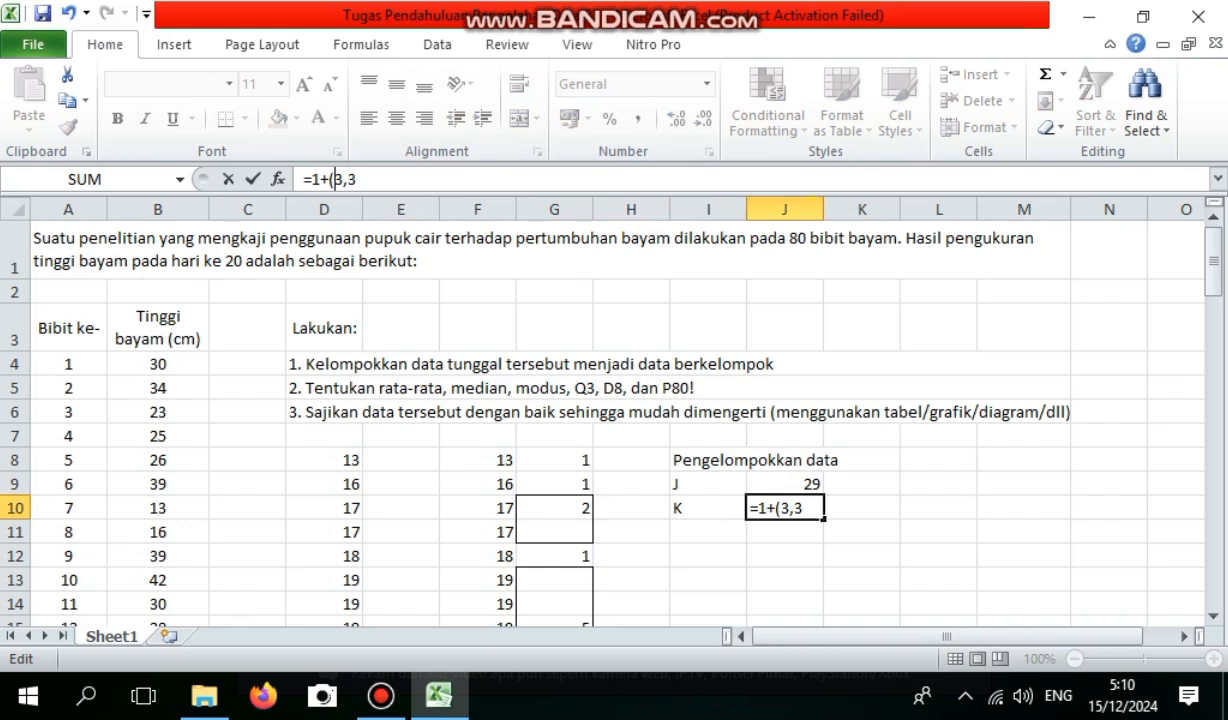
text(*LOG)
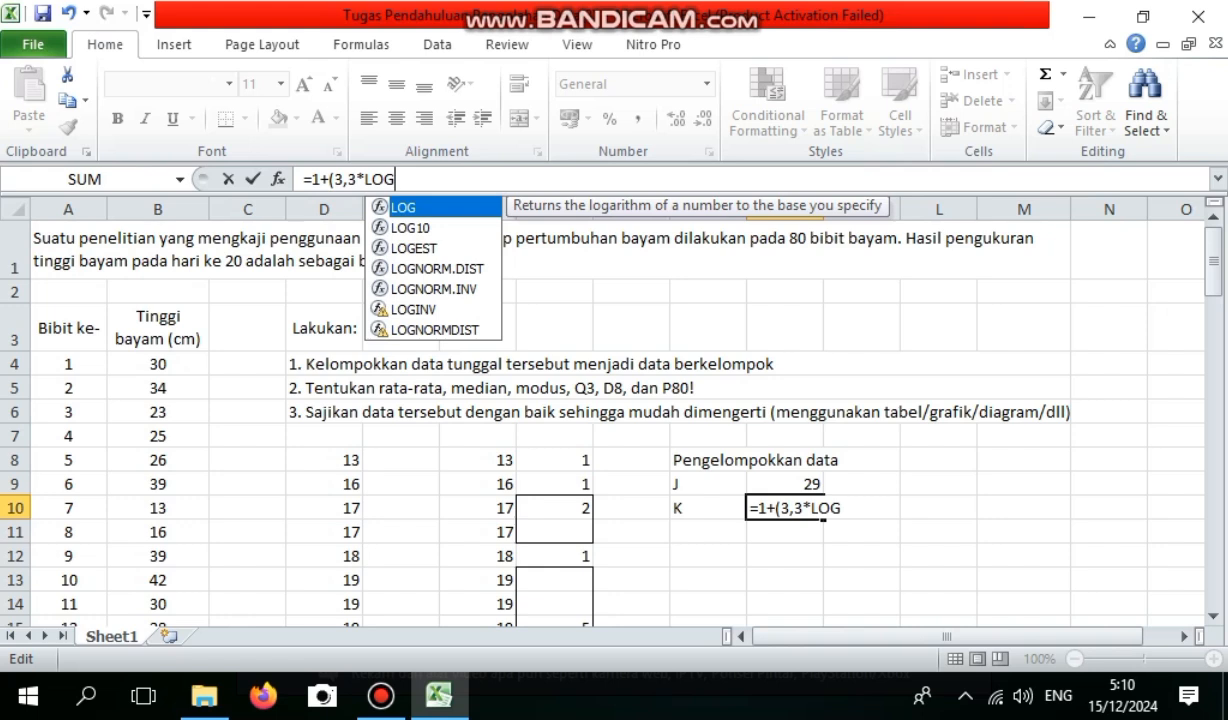
text(()
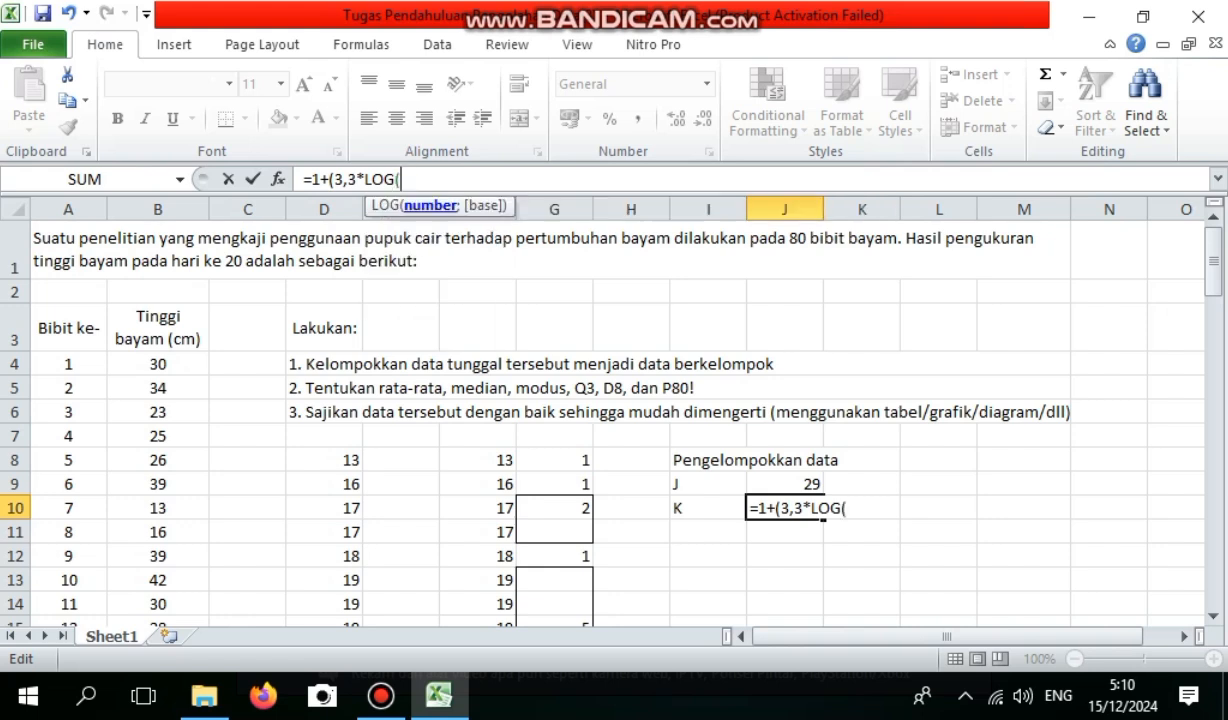
text(80)
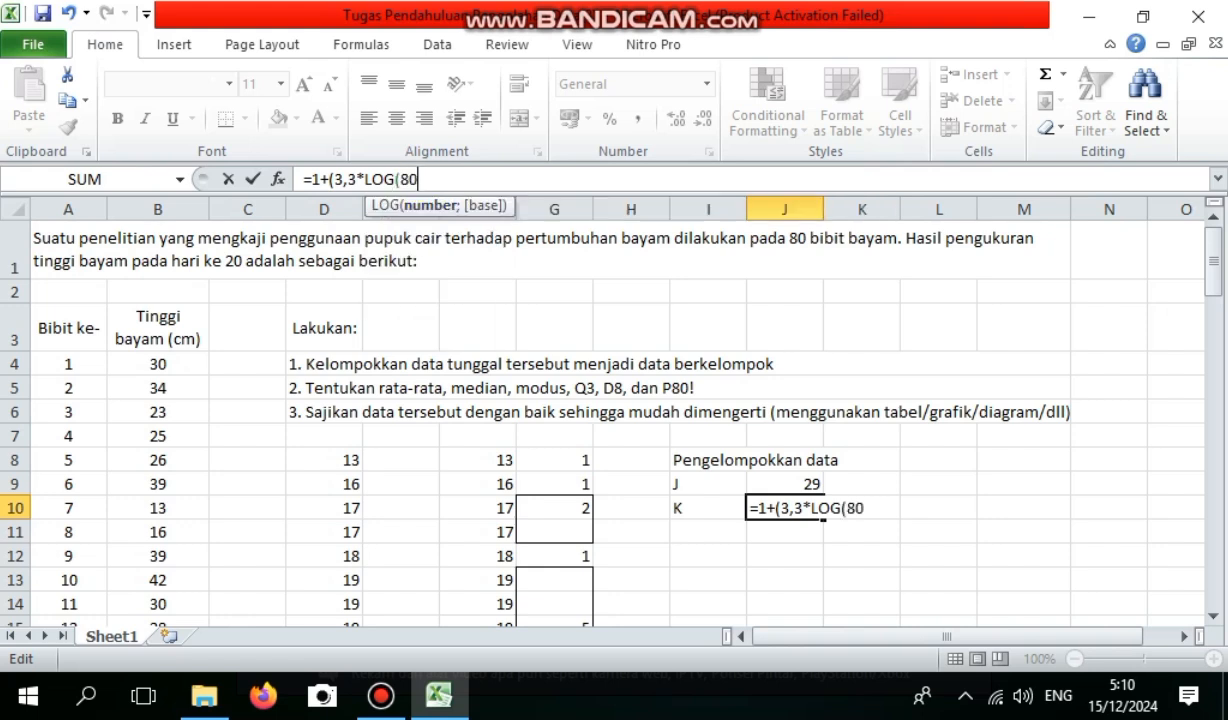
text(())
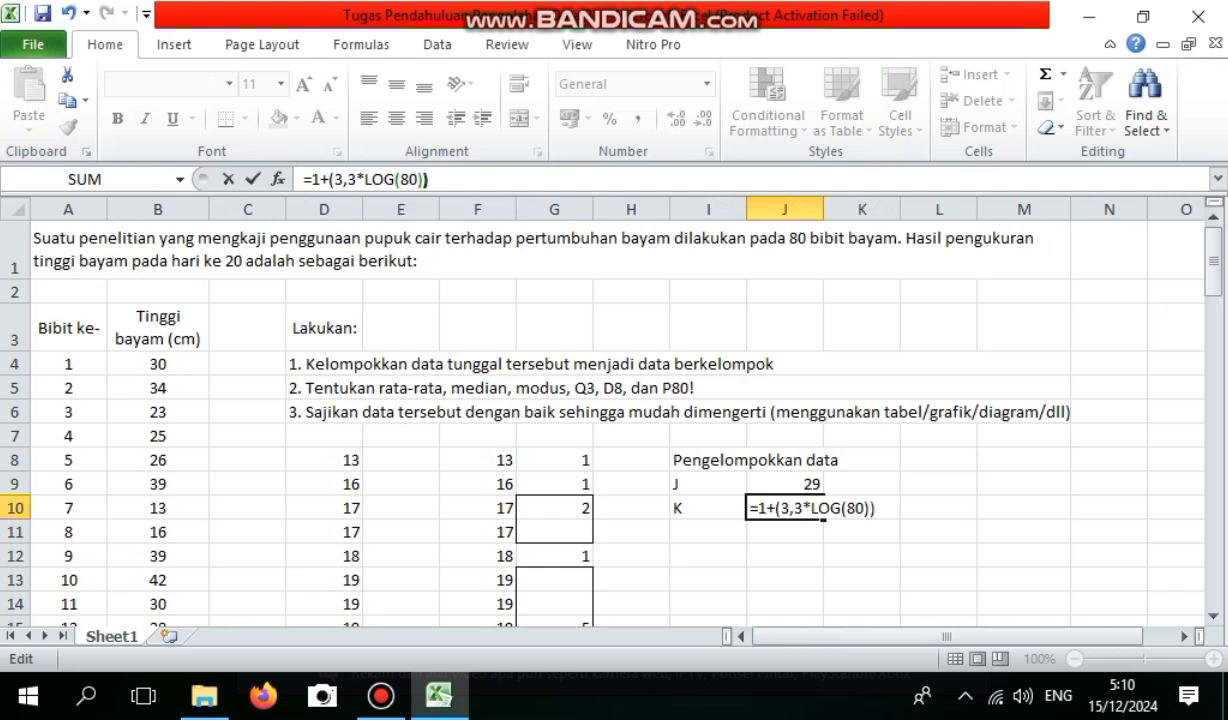
key(Return)
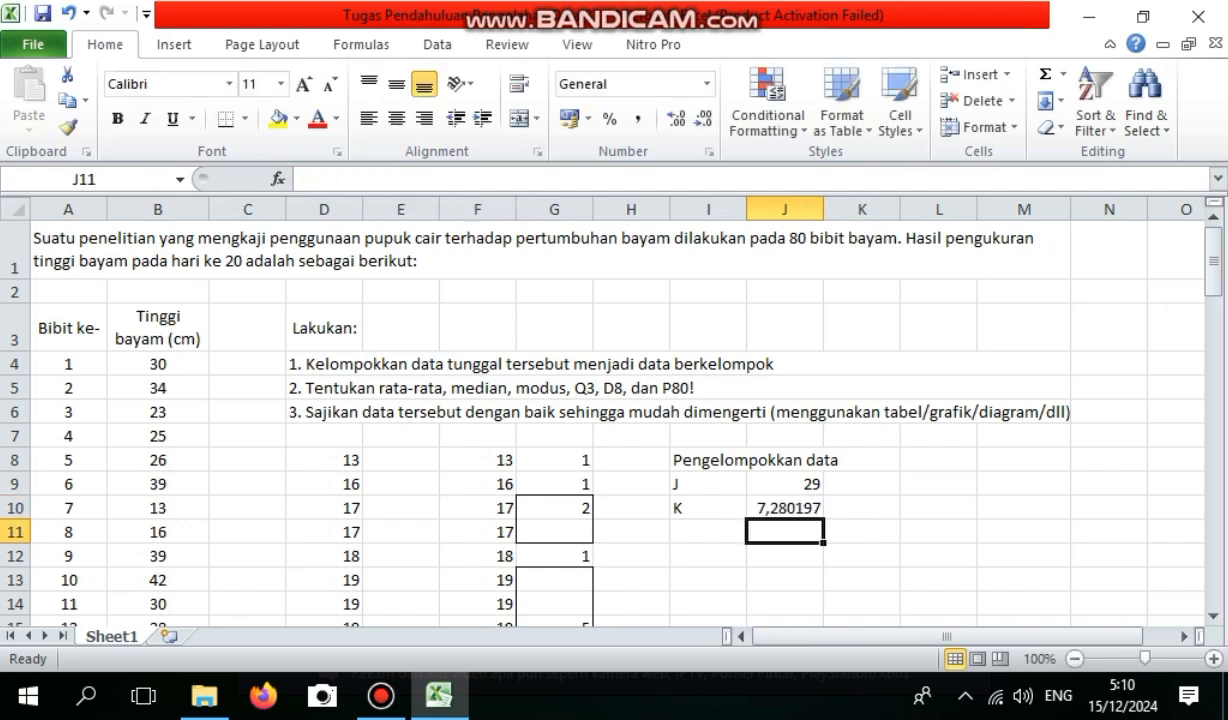
click(862, 508)
text(8)
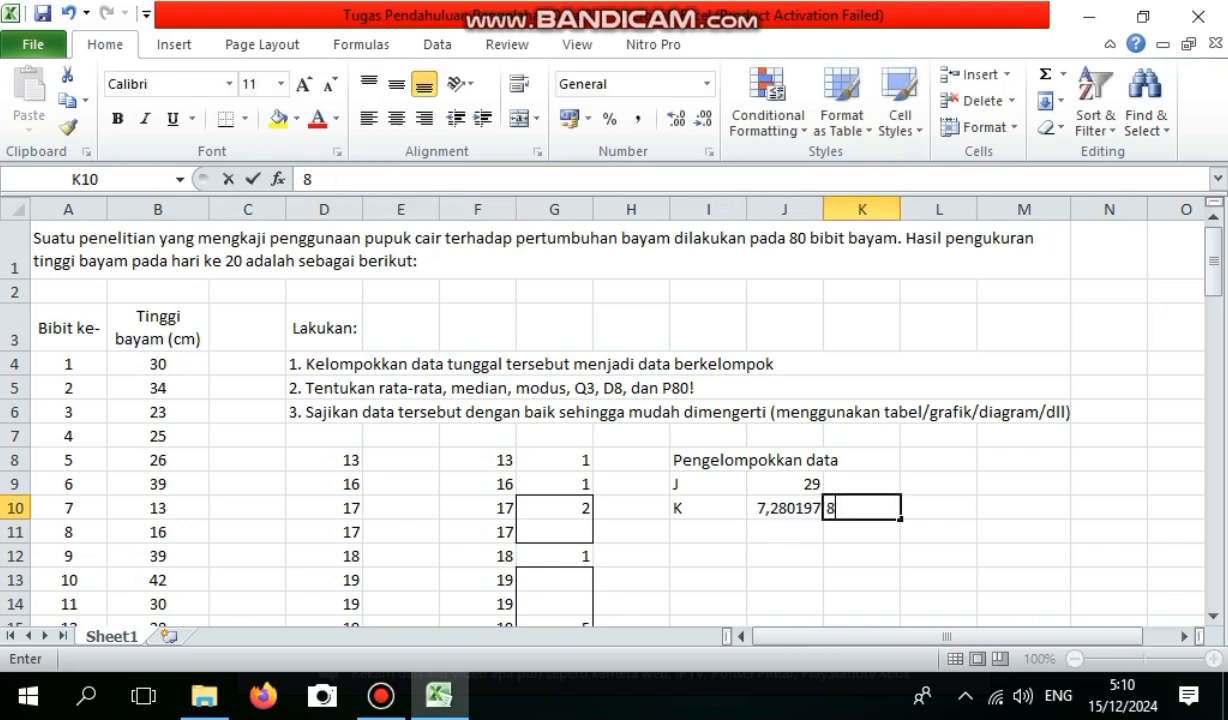
Fill in the class-width row with the label P in I11, the formula =J9/K10 in J11 and the rounded-up value 4 in K11.
click(708, 532)
text(P)
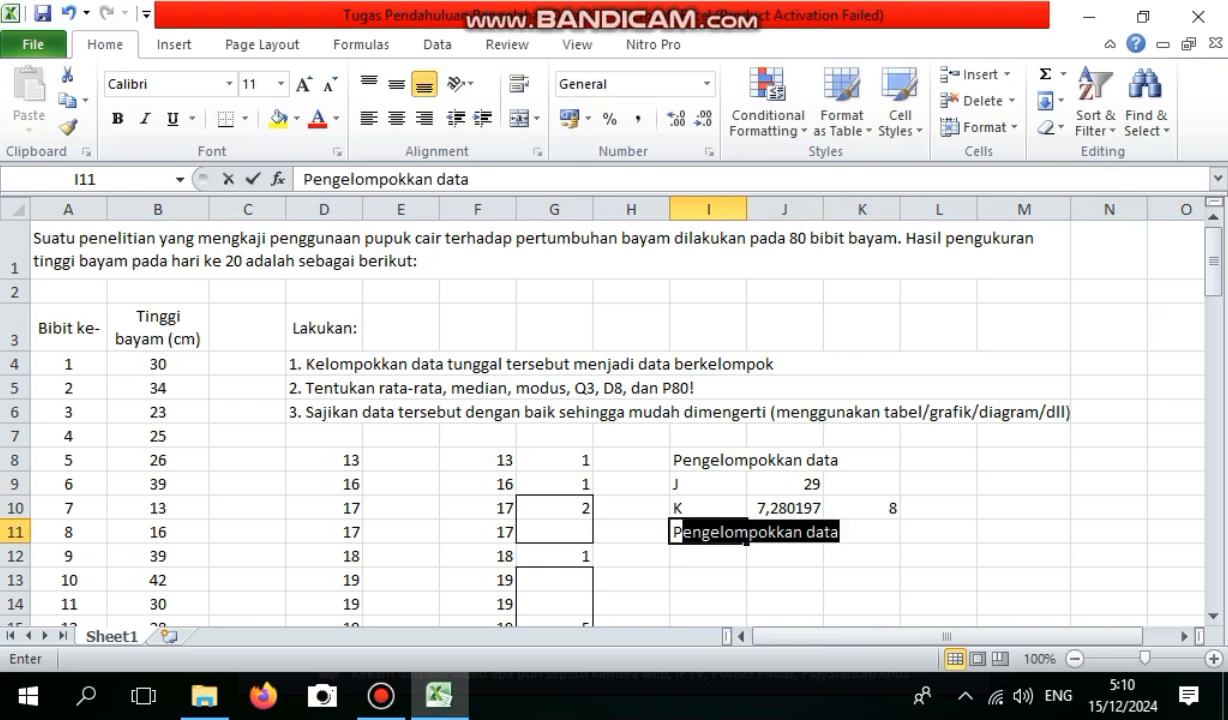
click(708, 532)
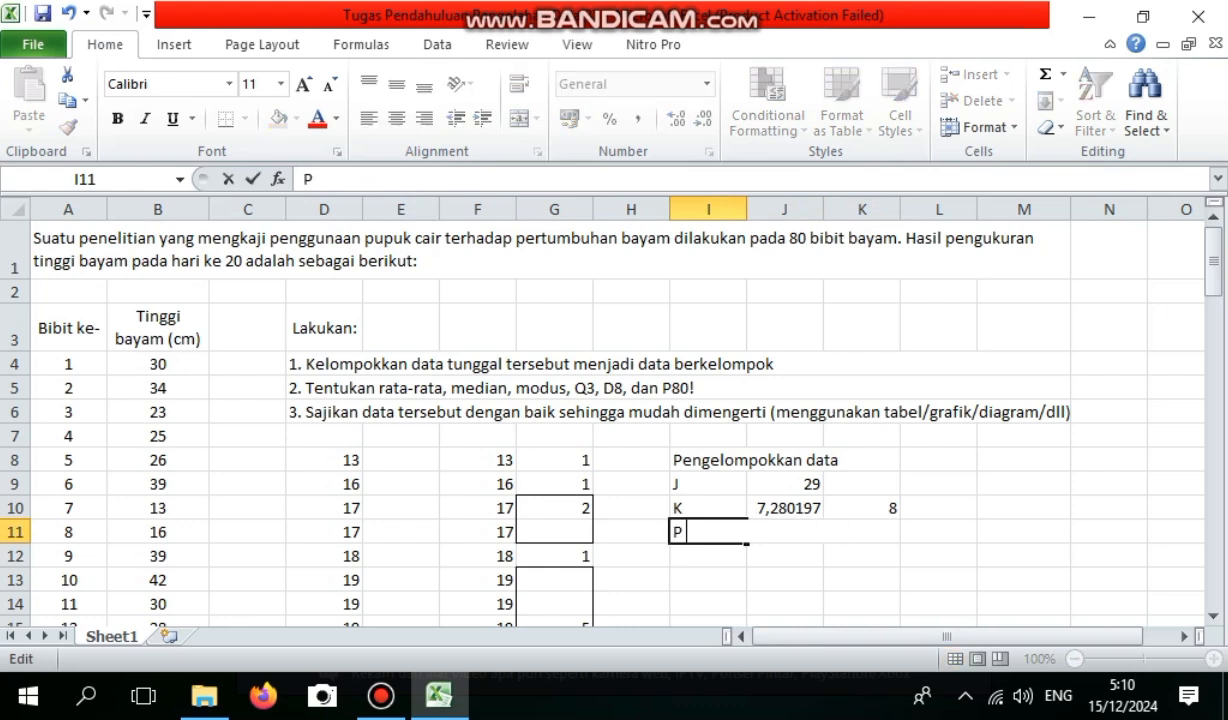
click(785, 556)
click(785, 532)
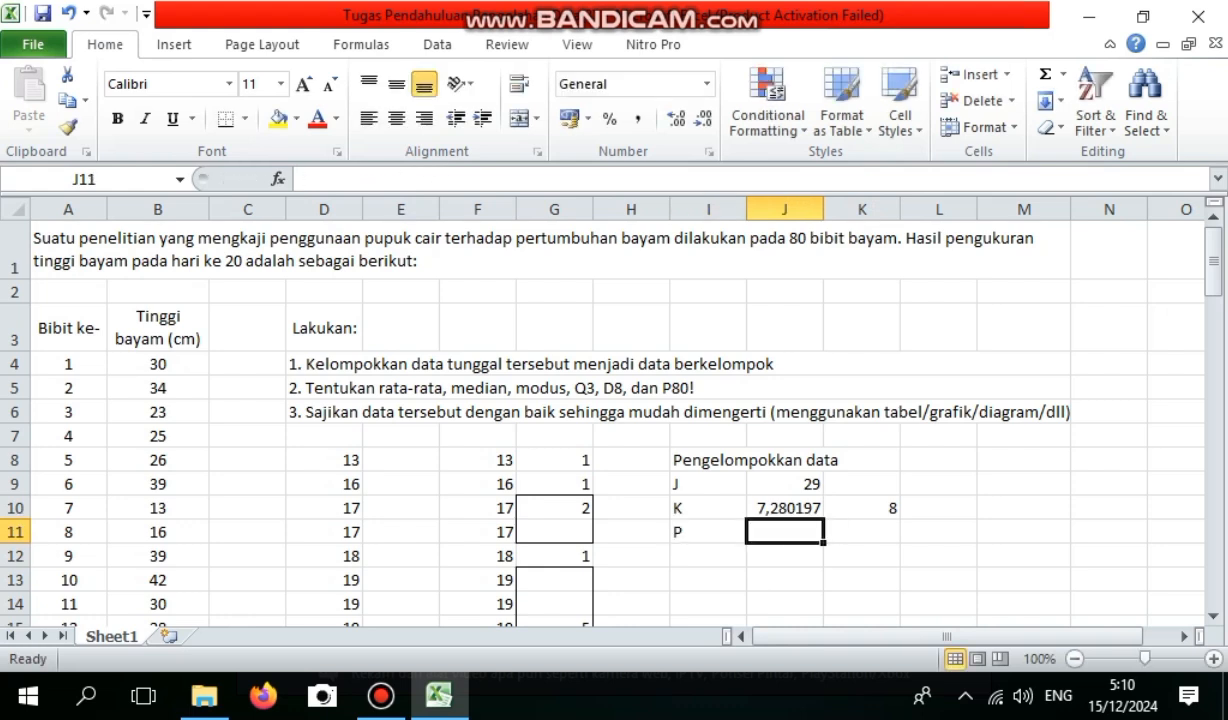
text(=)
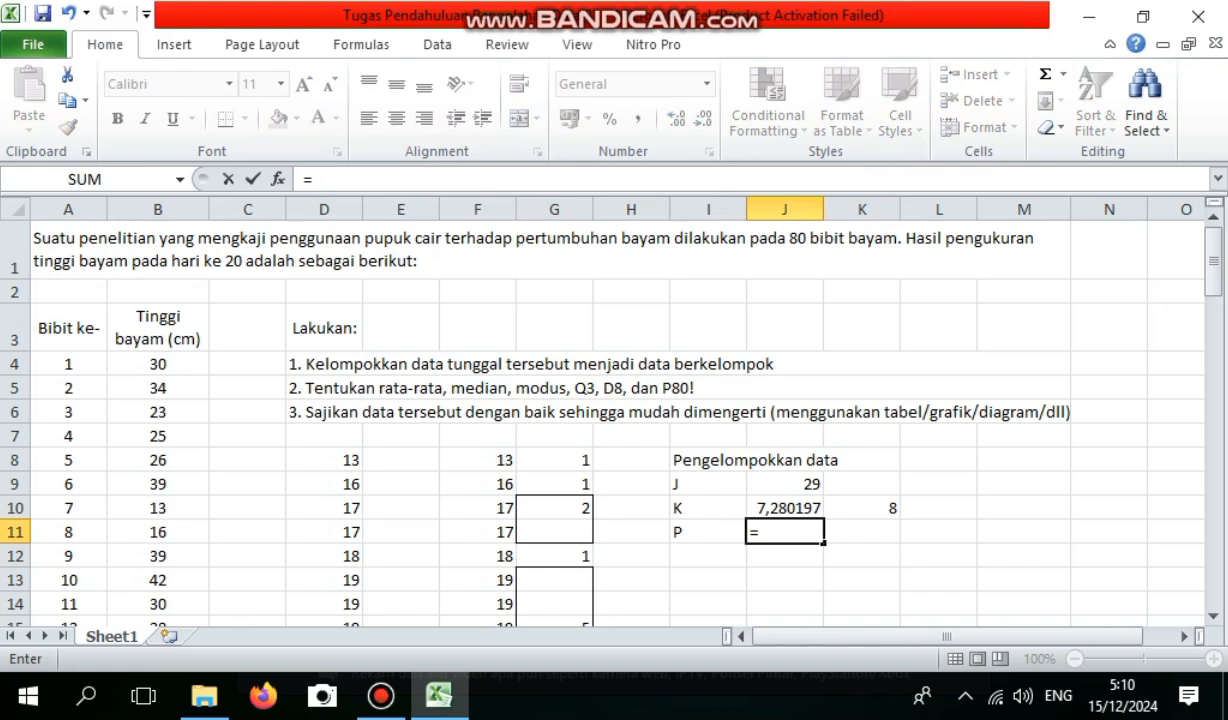
click(785, 484)
text(/)
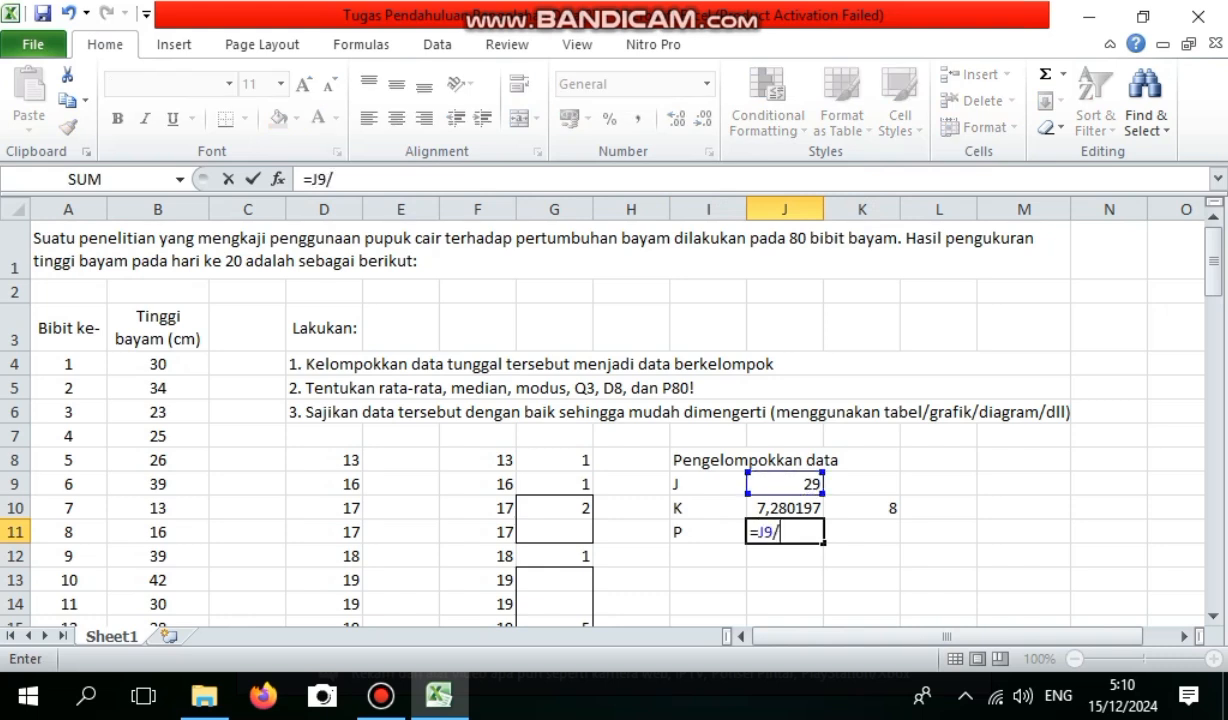
click(862, 508)
key(Return)
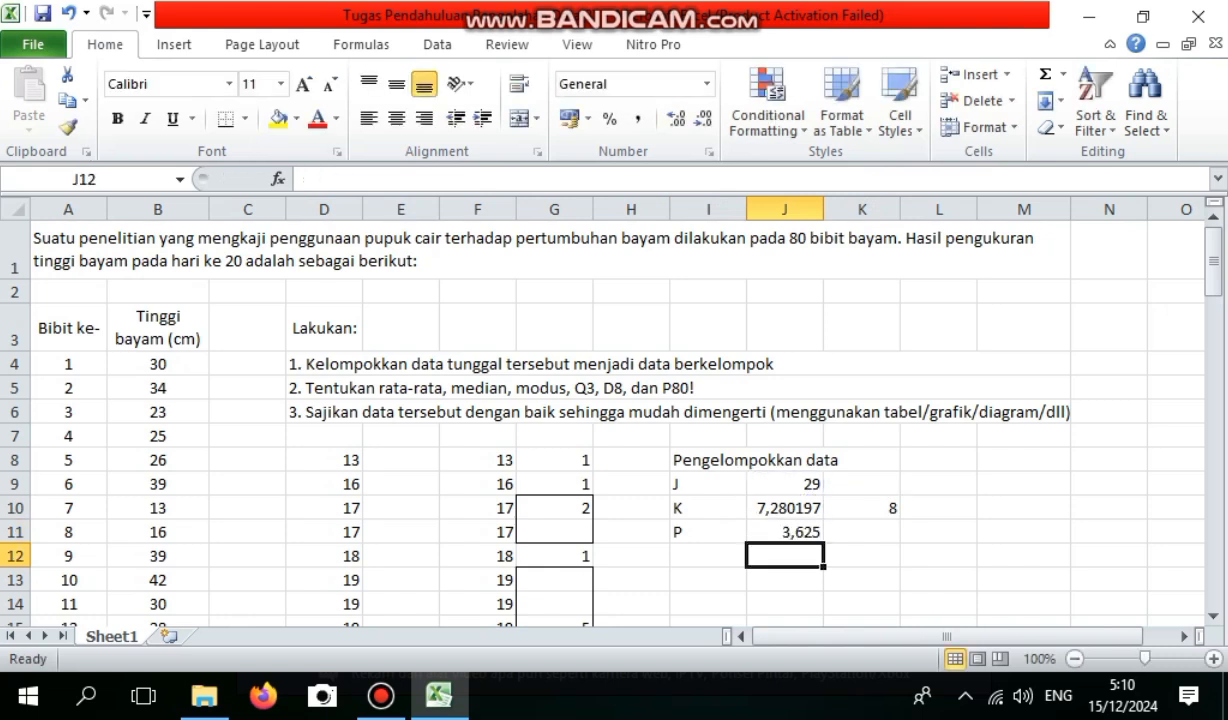
click(862, 532)
text(4)
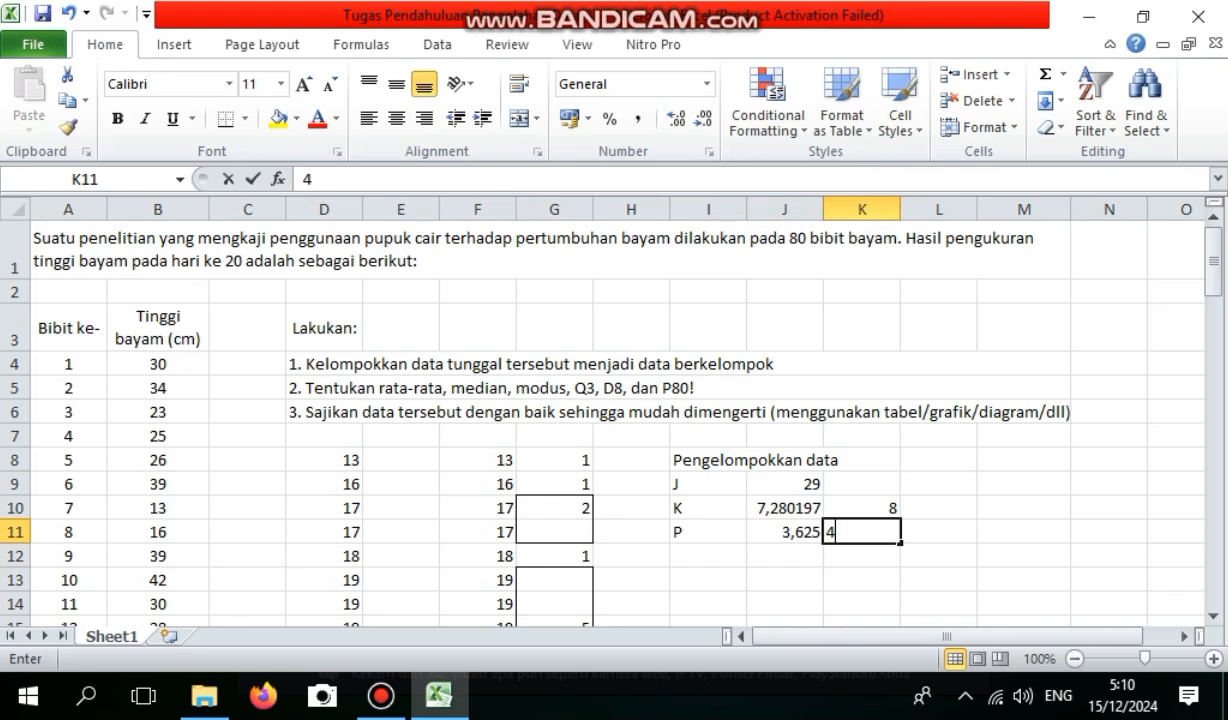
Label I12 as P-1 and calculate the class width minus one in J12 with the formula =K11-1.
click(708, 556)
text(P-1)
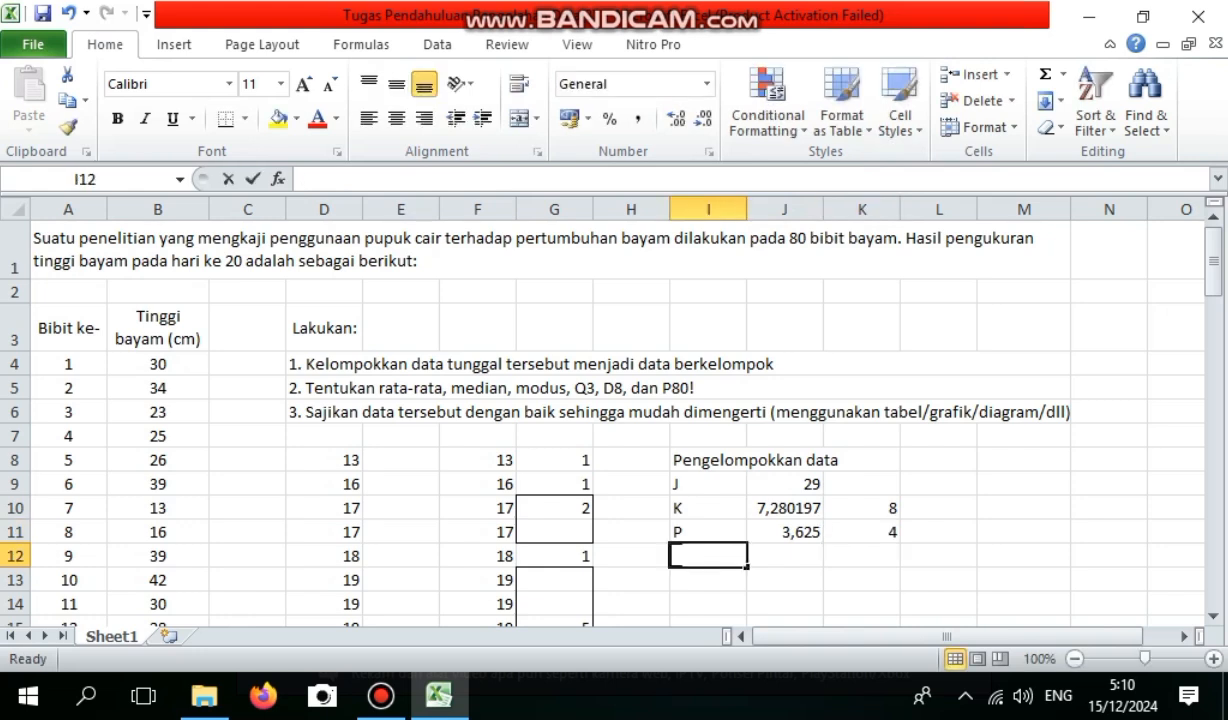
click(785, 556)
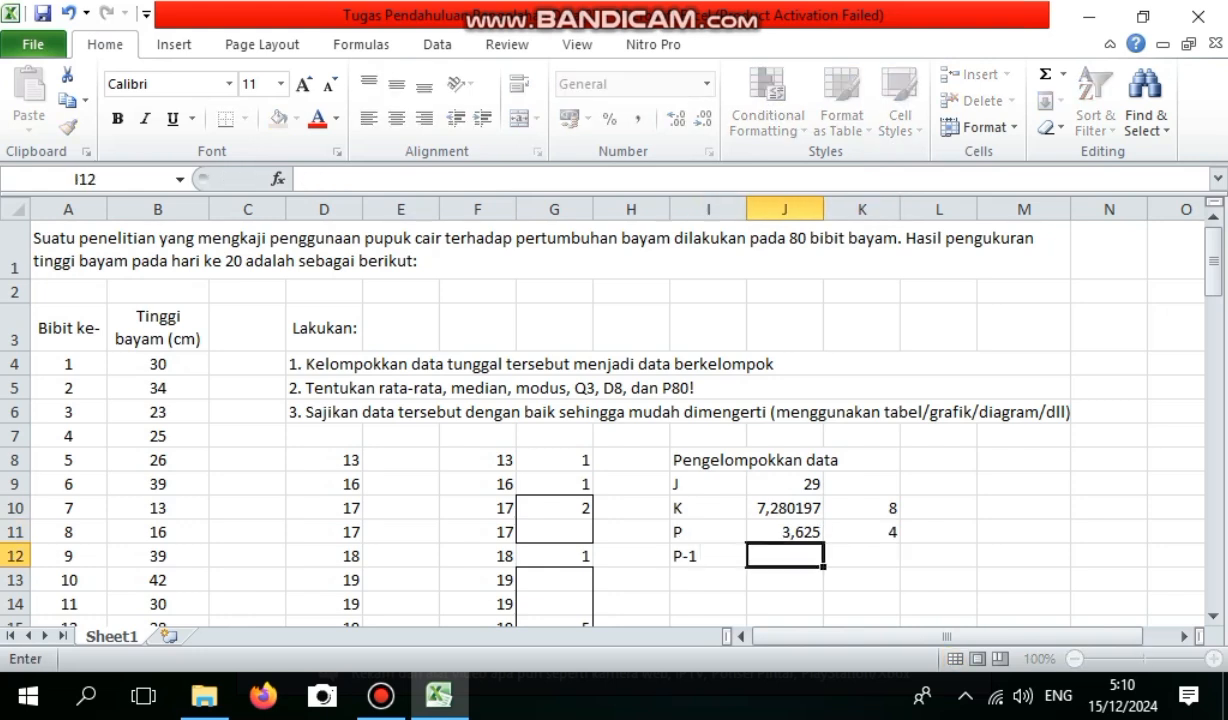
text(=)
click(862, 532)
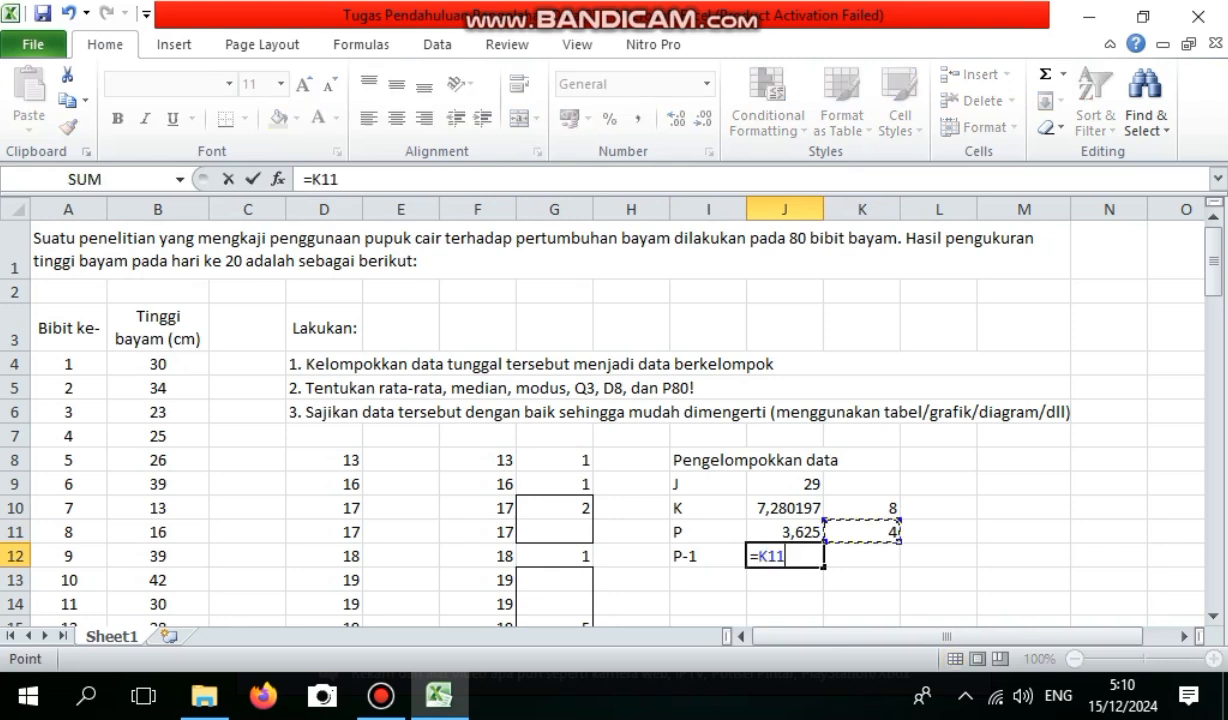
text(-1)
key(Return)
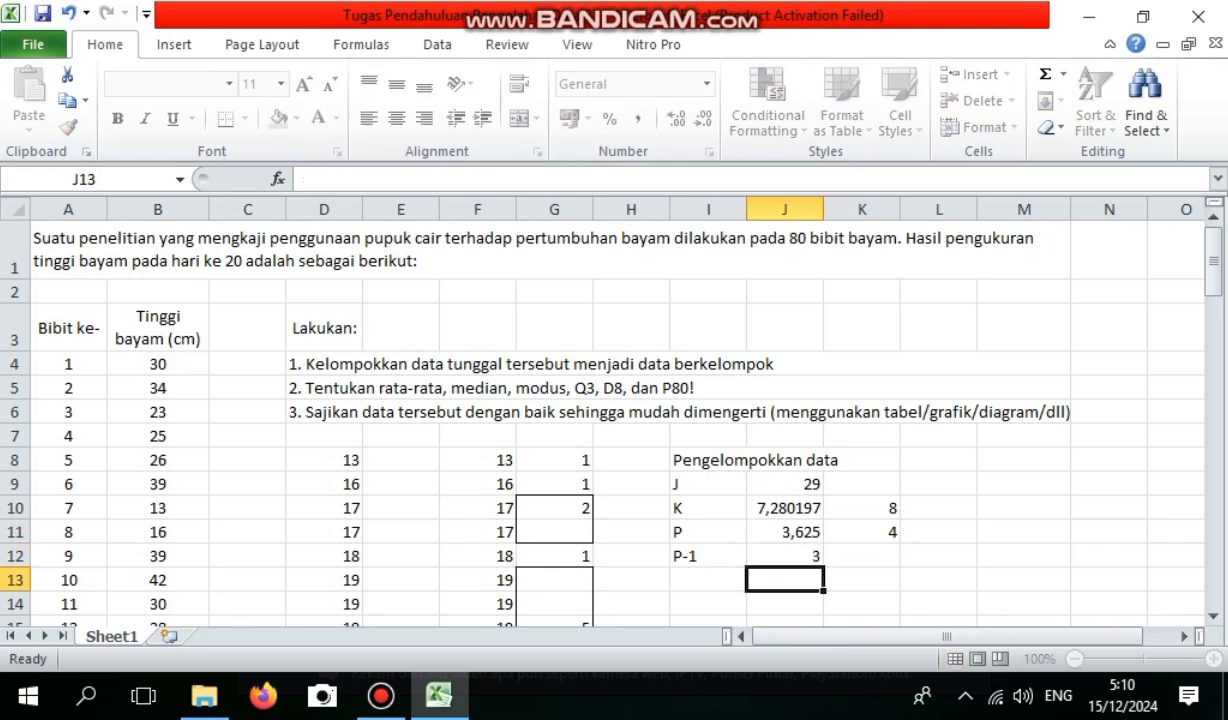
Enter the heading "Data tunggal" in I14, below the grouping calculations, at font size 20.
click(708, 604)
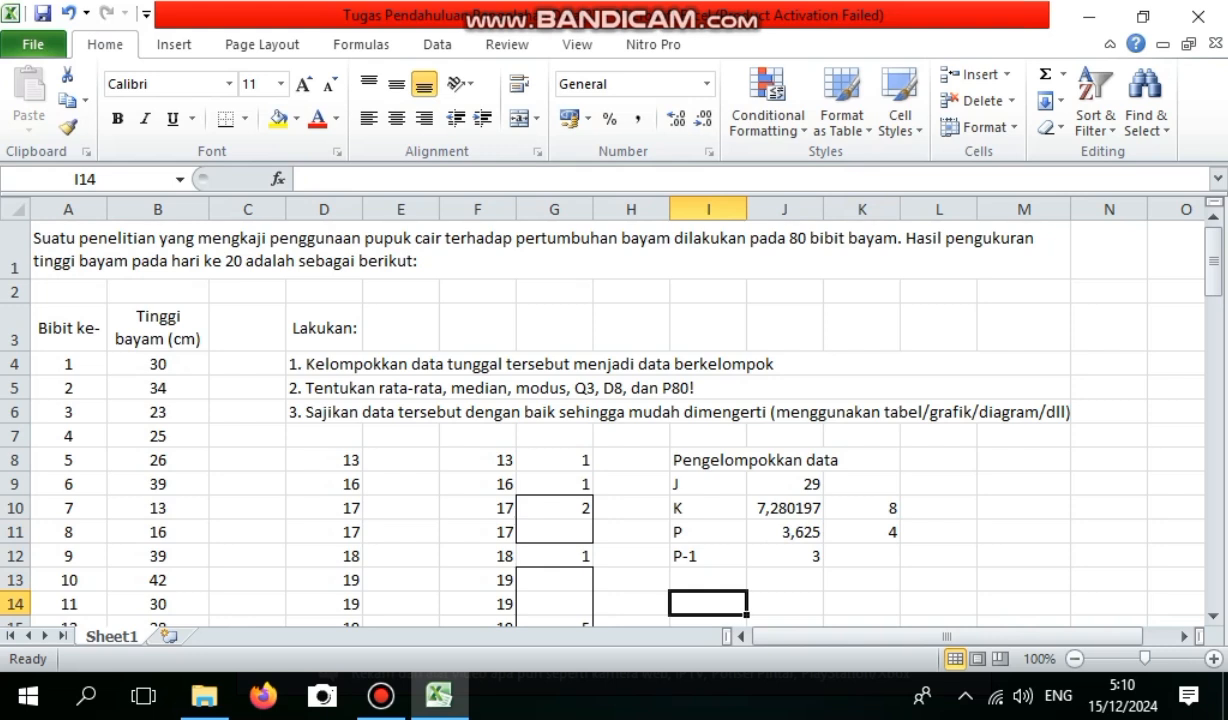
text(d)
key(BackSpace)
text(Data tunggal)
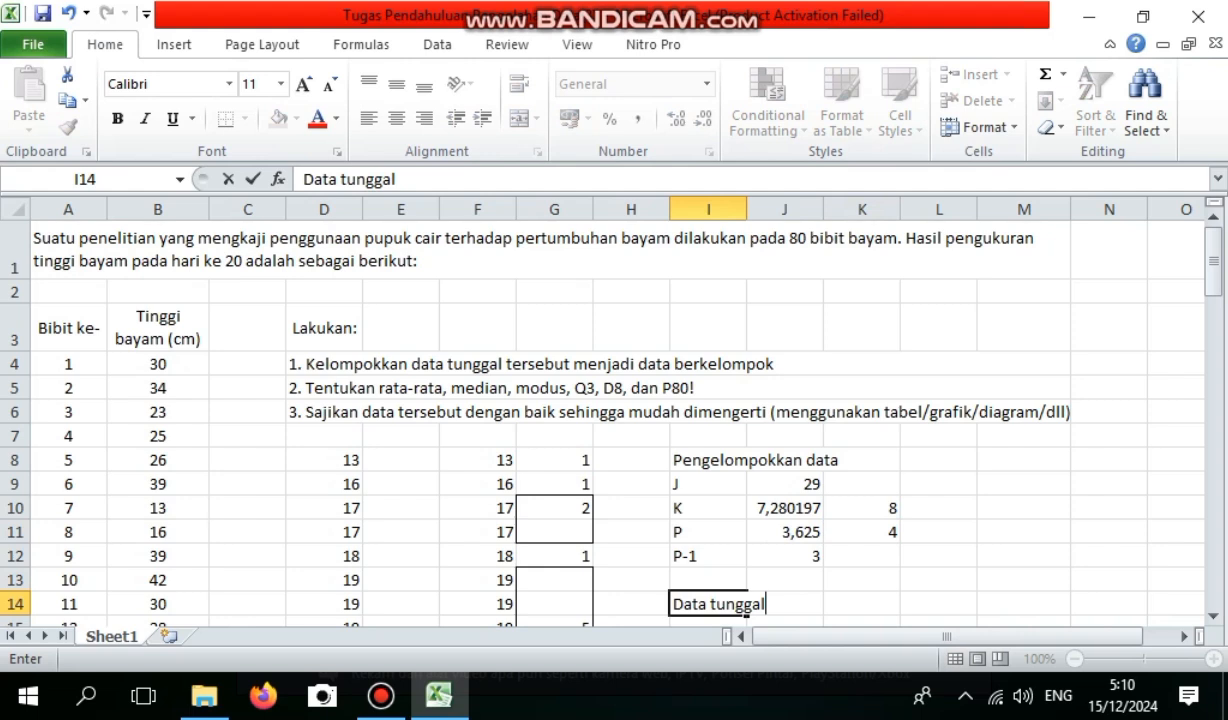
scroll(600, 420, down, 1)
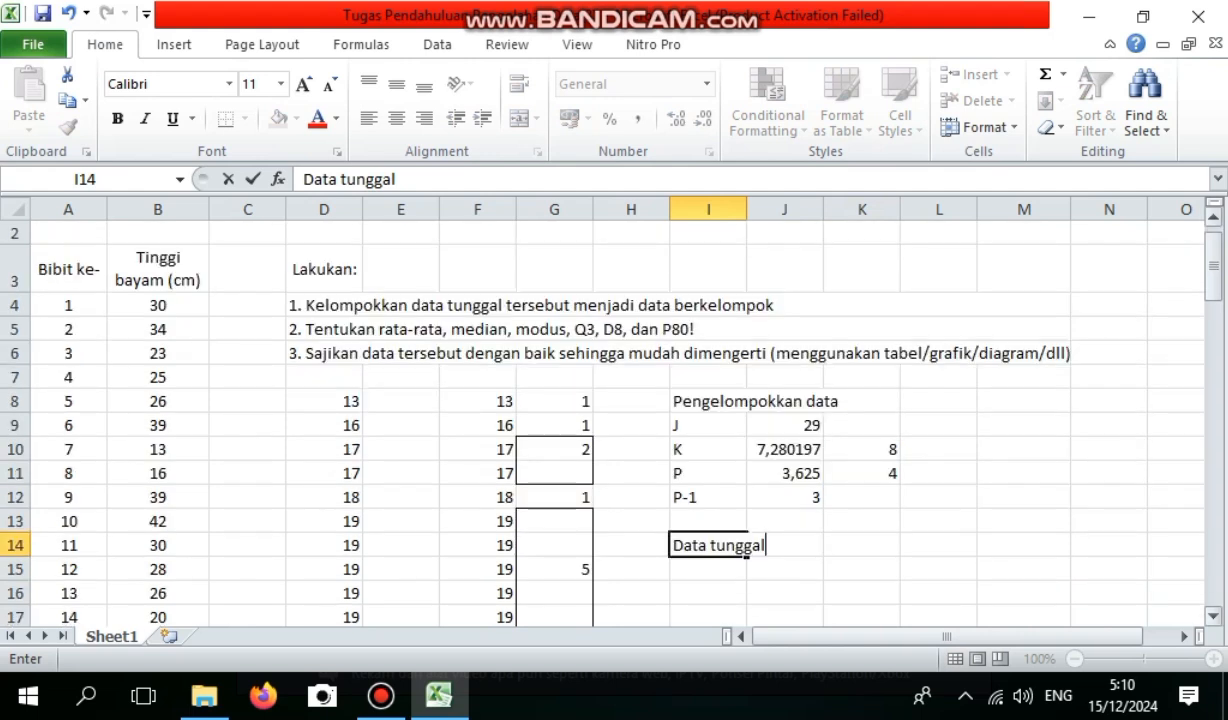
drag(764, 521, 671, 521)
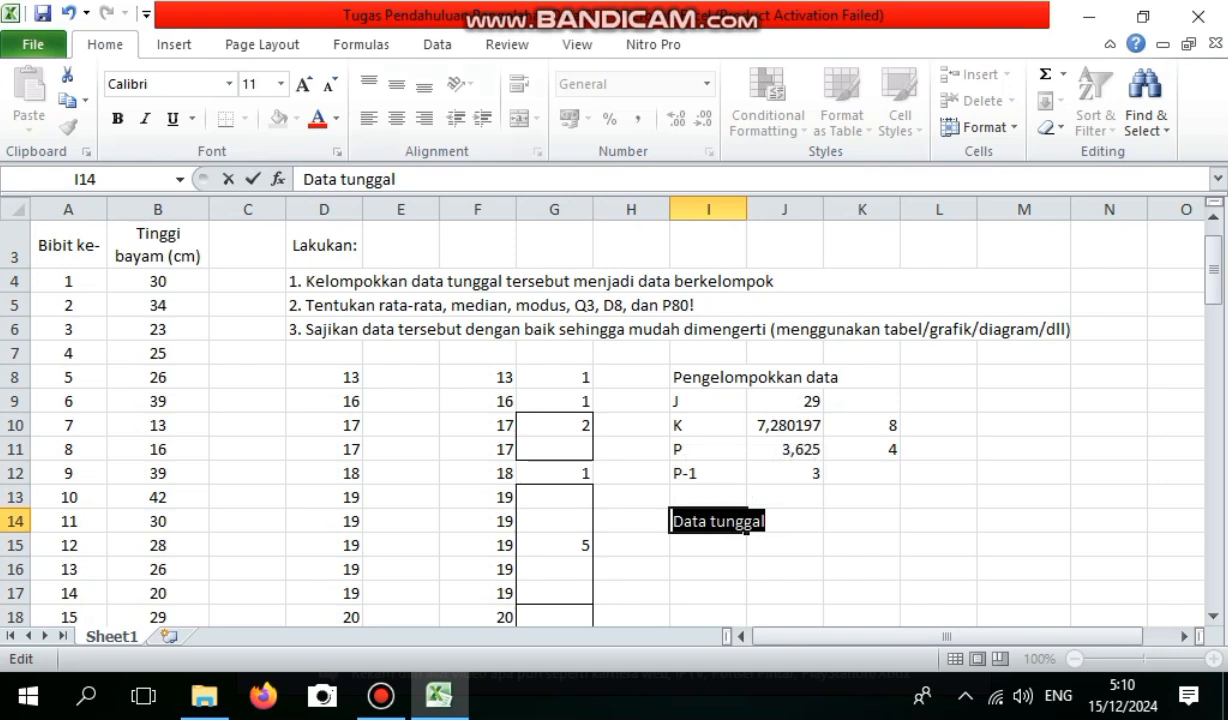
click(256, 84)
text(20)
key(Return)
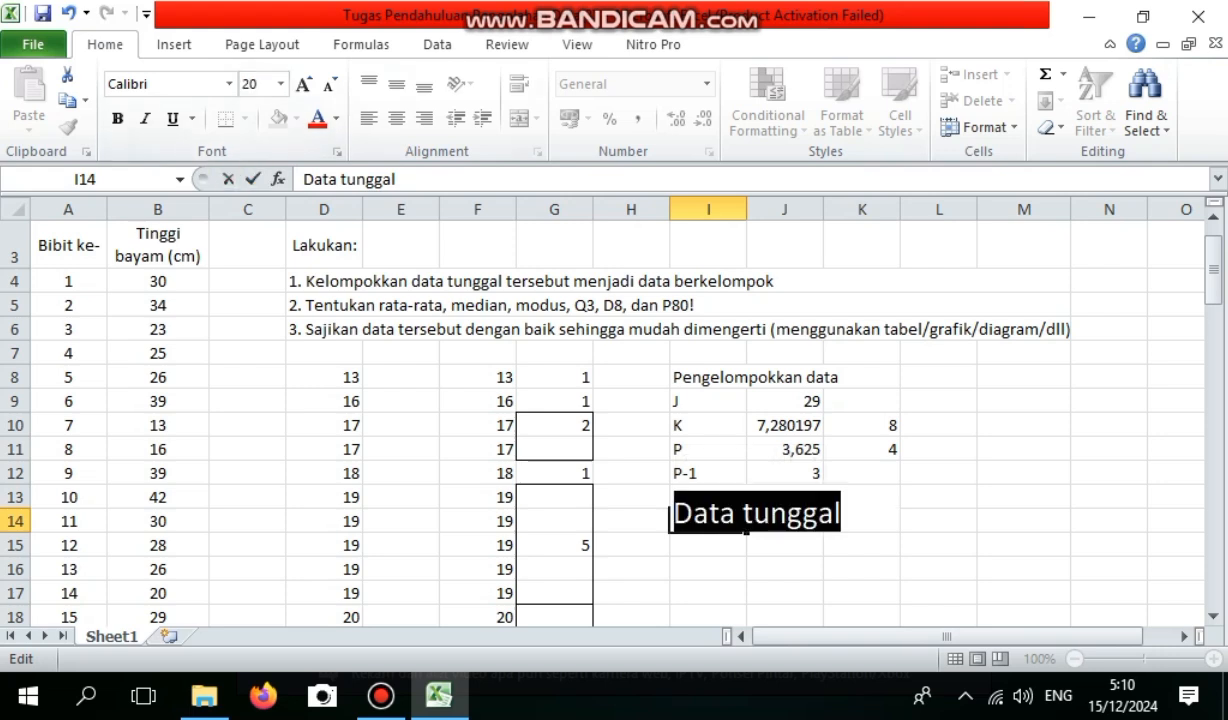
key(Return)
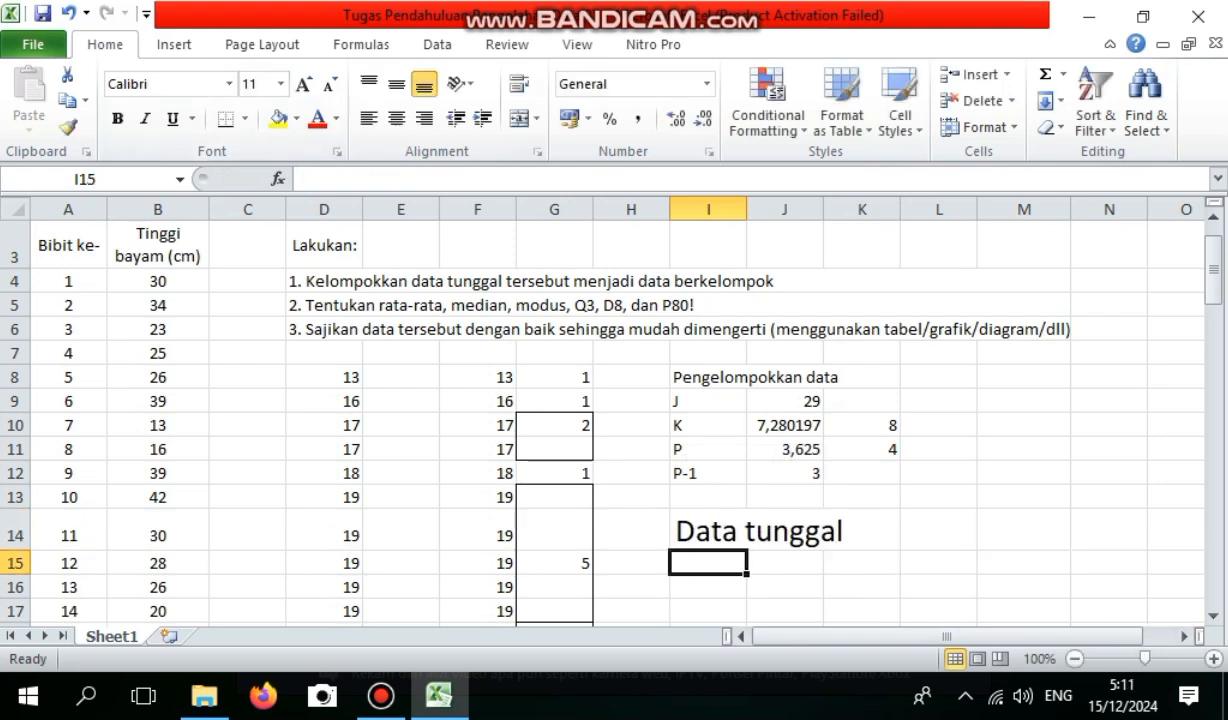
Label I15 as Rata-rata and calculate the mean of the sorted heights in column F with the AVERAGE function in J15.
text(R)
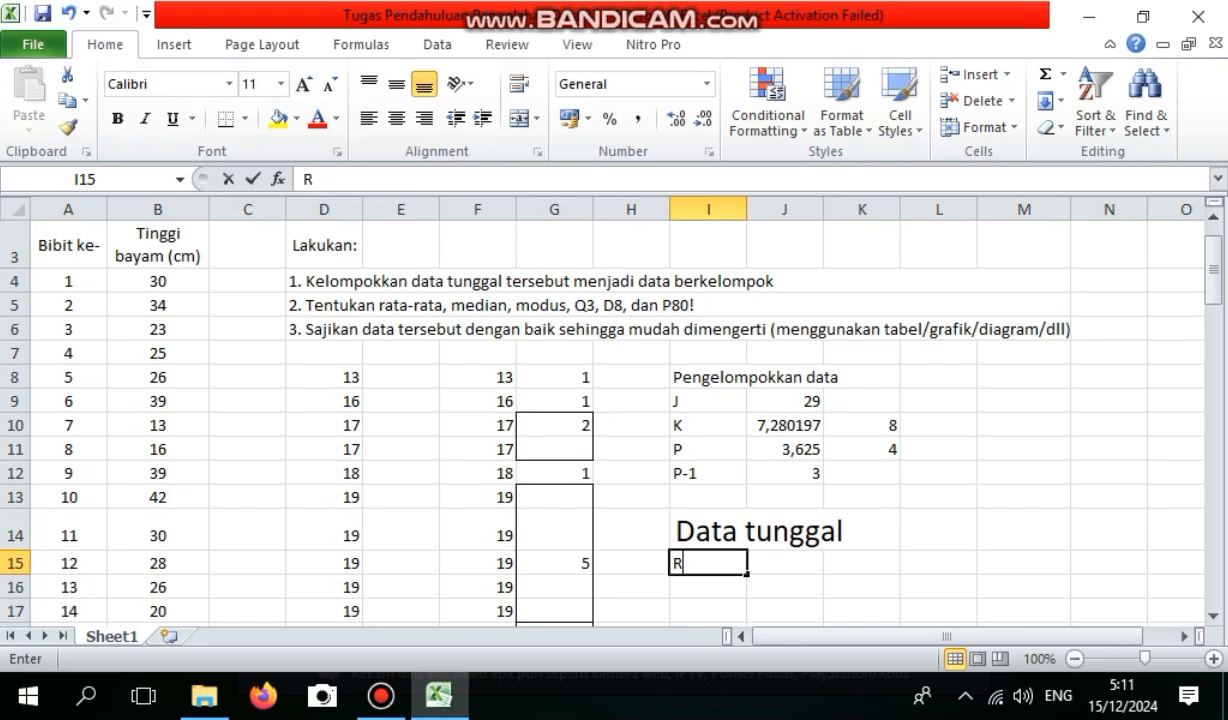
text(ata-rata)
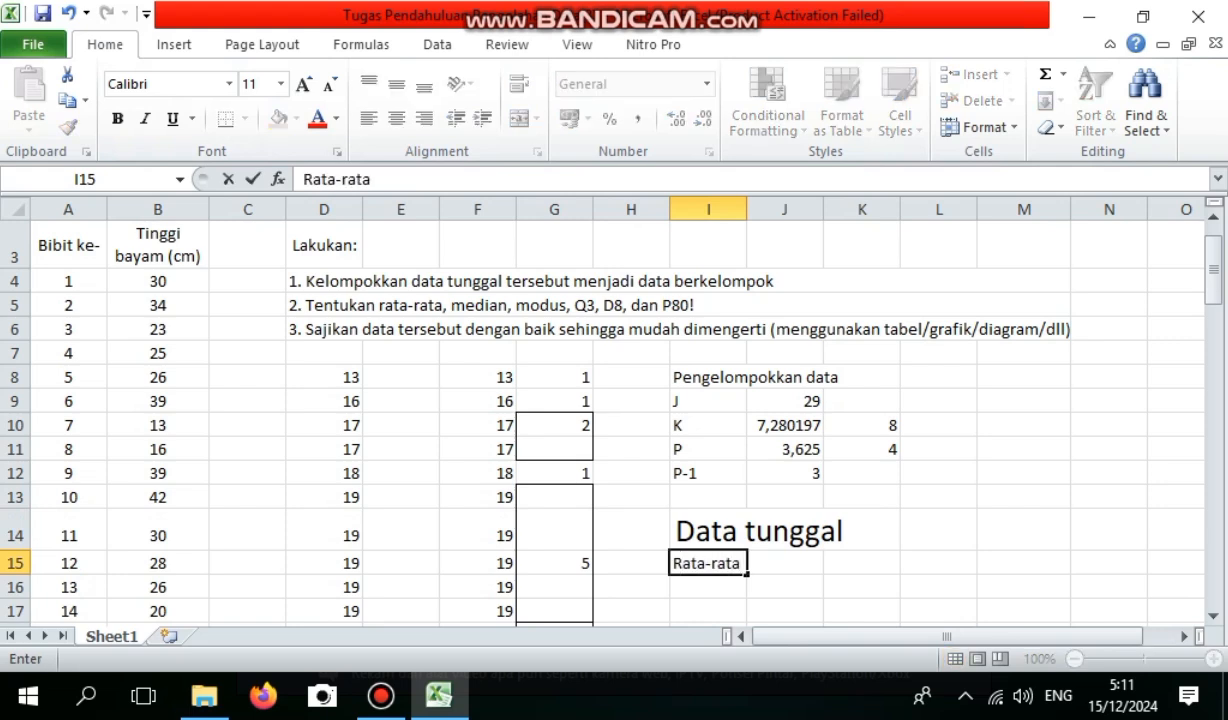
key(Tab)
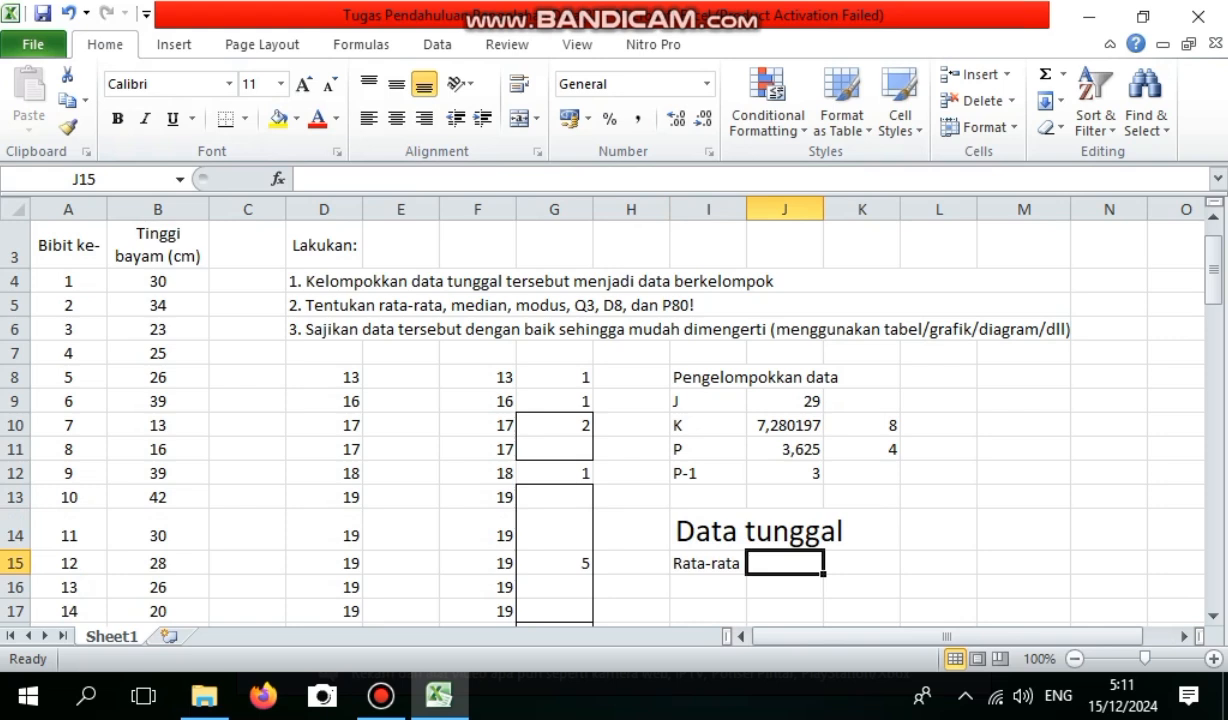
text(=ave)
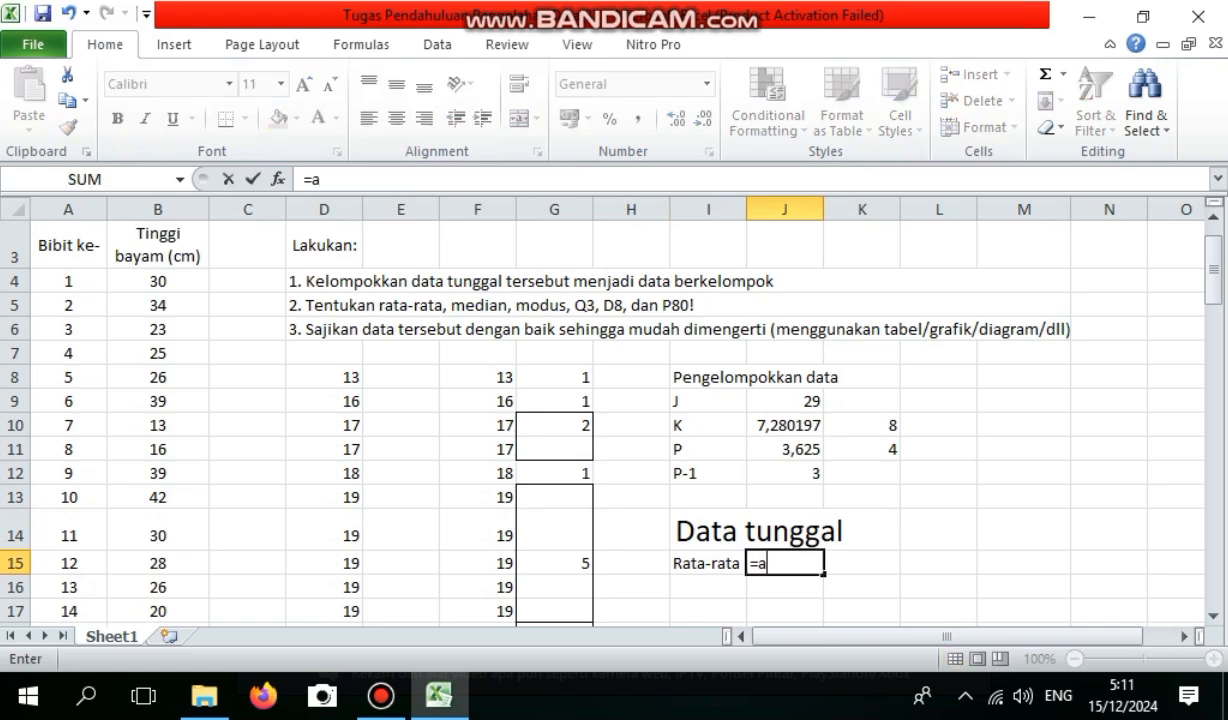
key(Down)
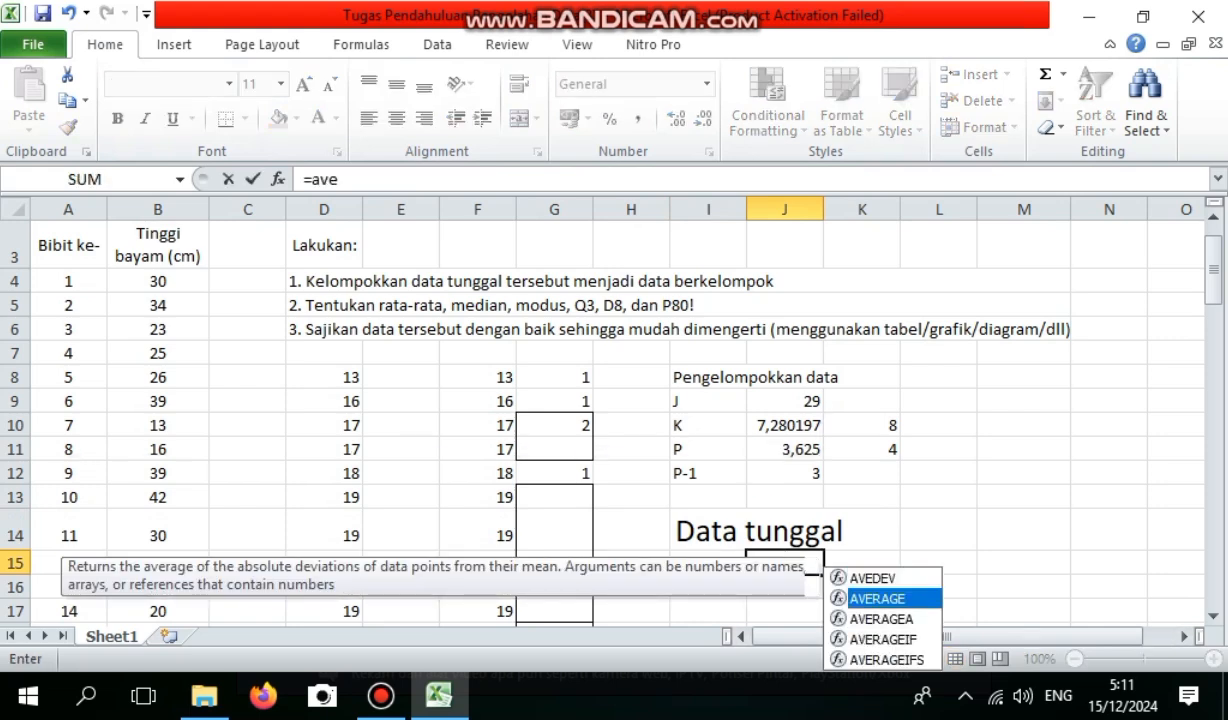
key(Tab)
drag(477, 377, 512, 592)
key(Escape)
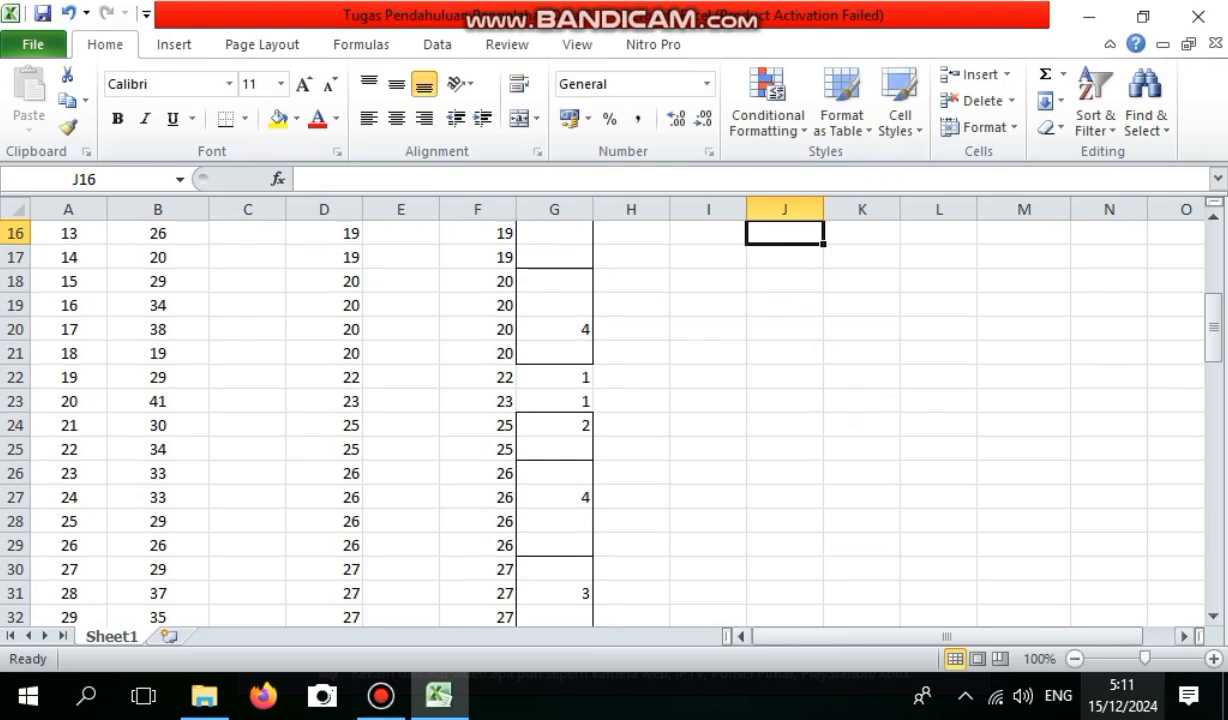
Label I16 as Median and calculate the median of the sorted heights in column F with the MEDIAN function in J16.
drag(1213, 325, 1213, 262)
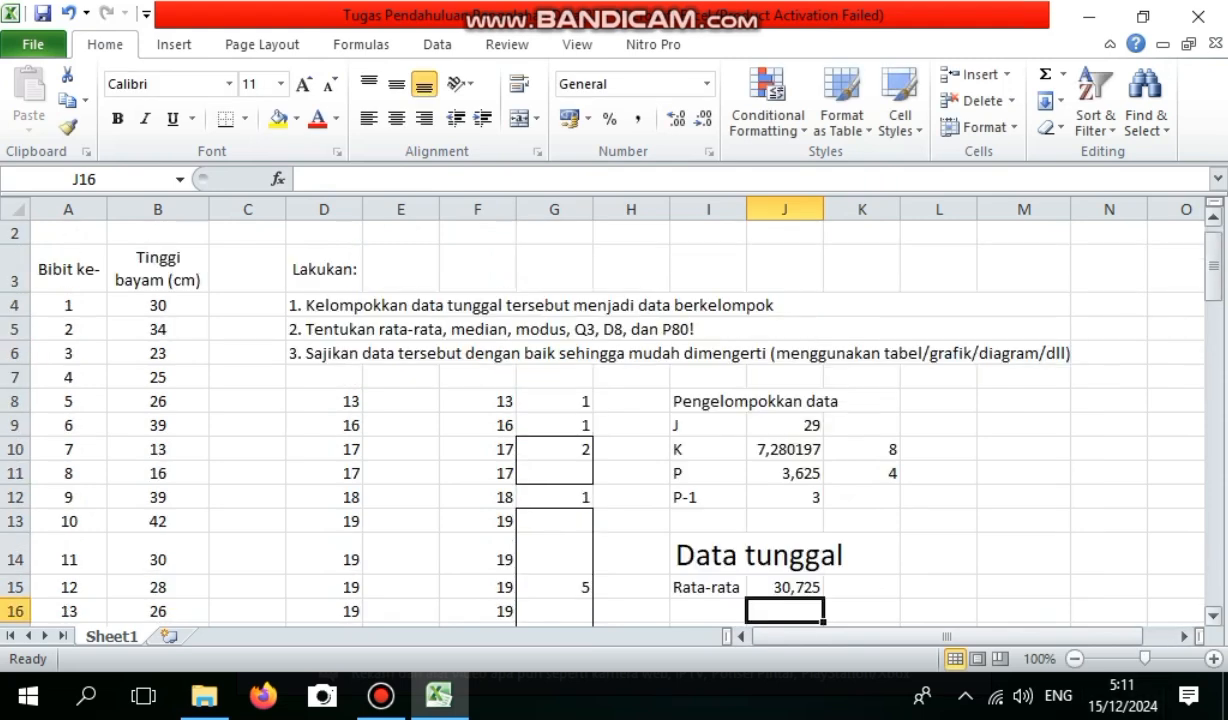
click(708, 610)
text(Median)
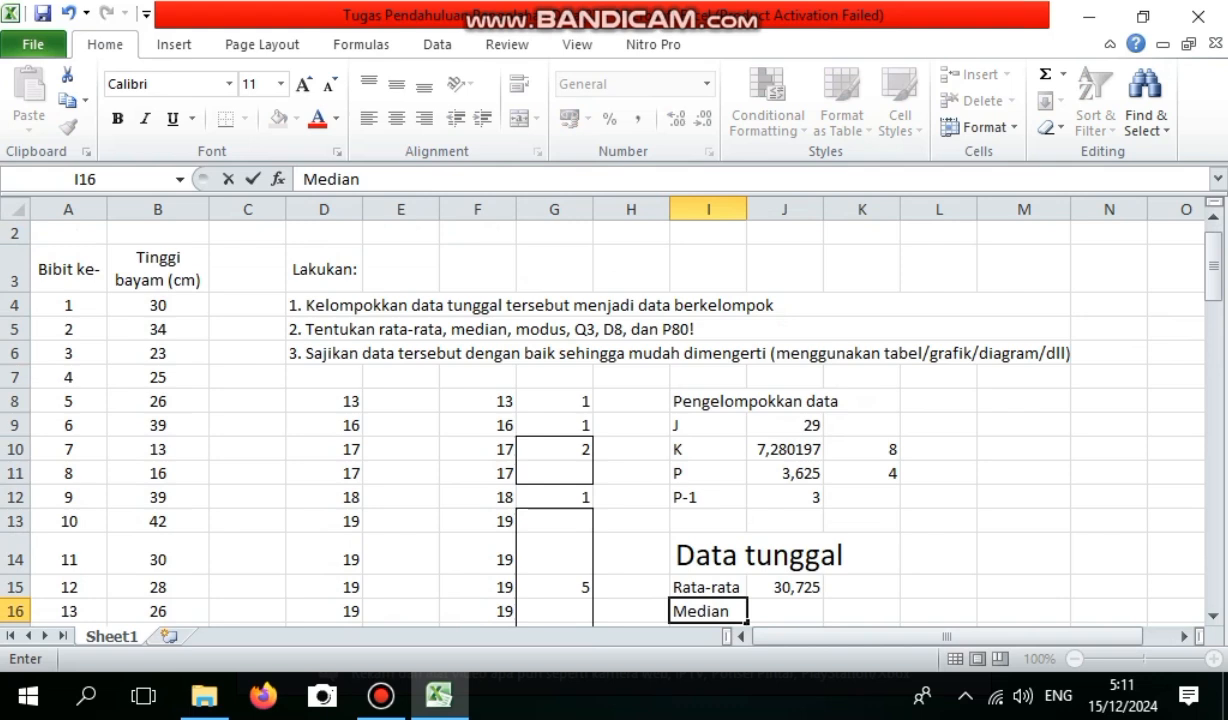
key(Tab)
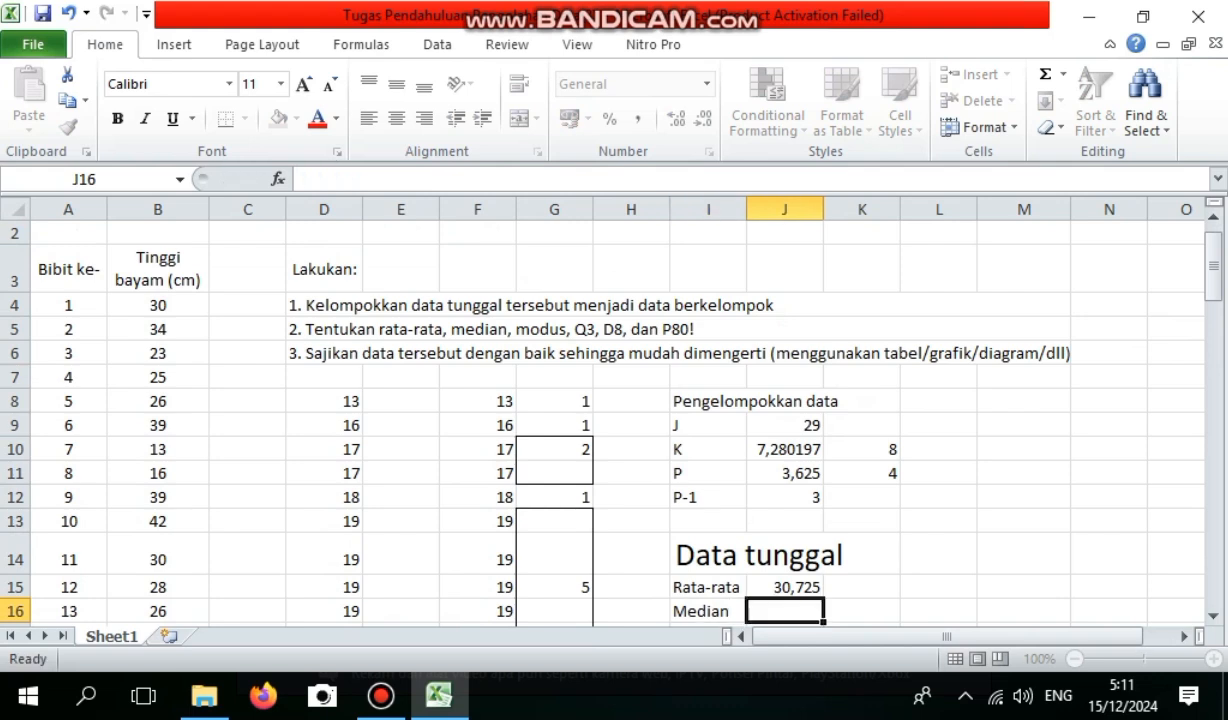
text(=med)
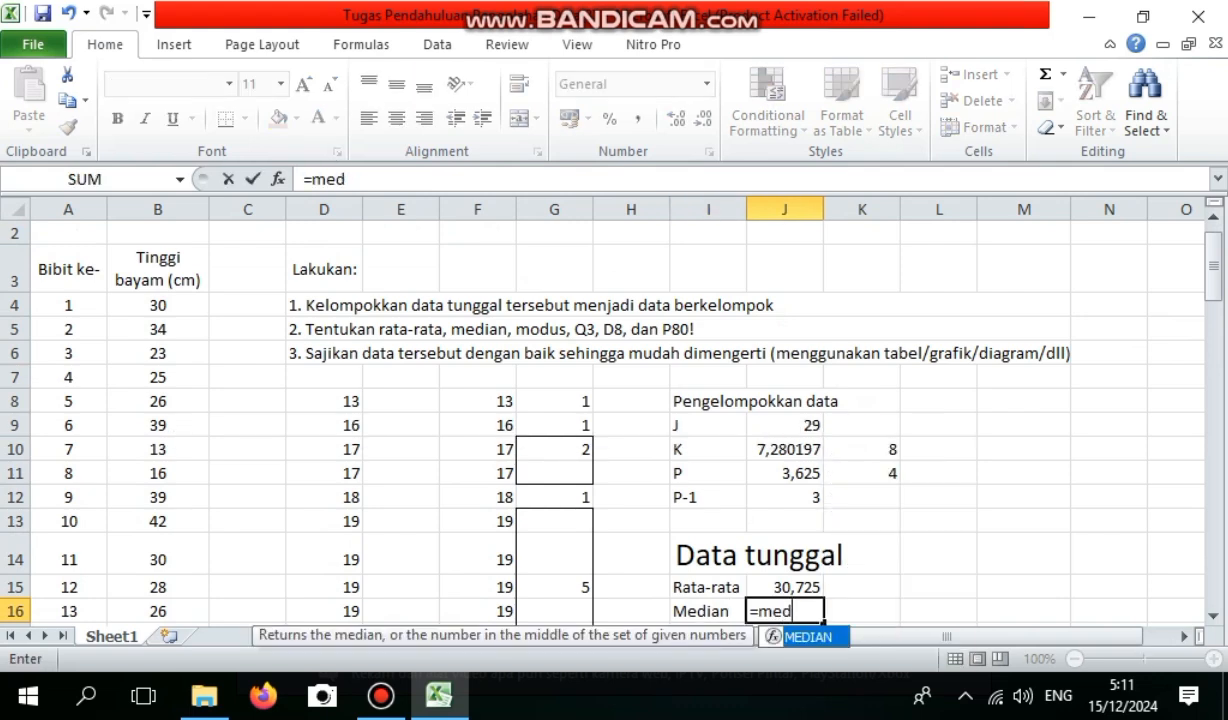
key(Tab)
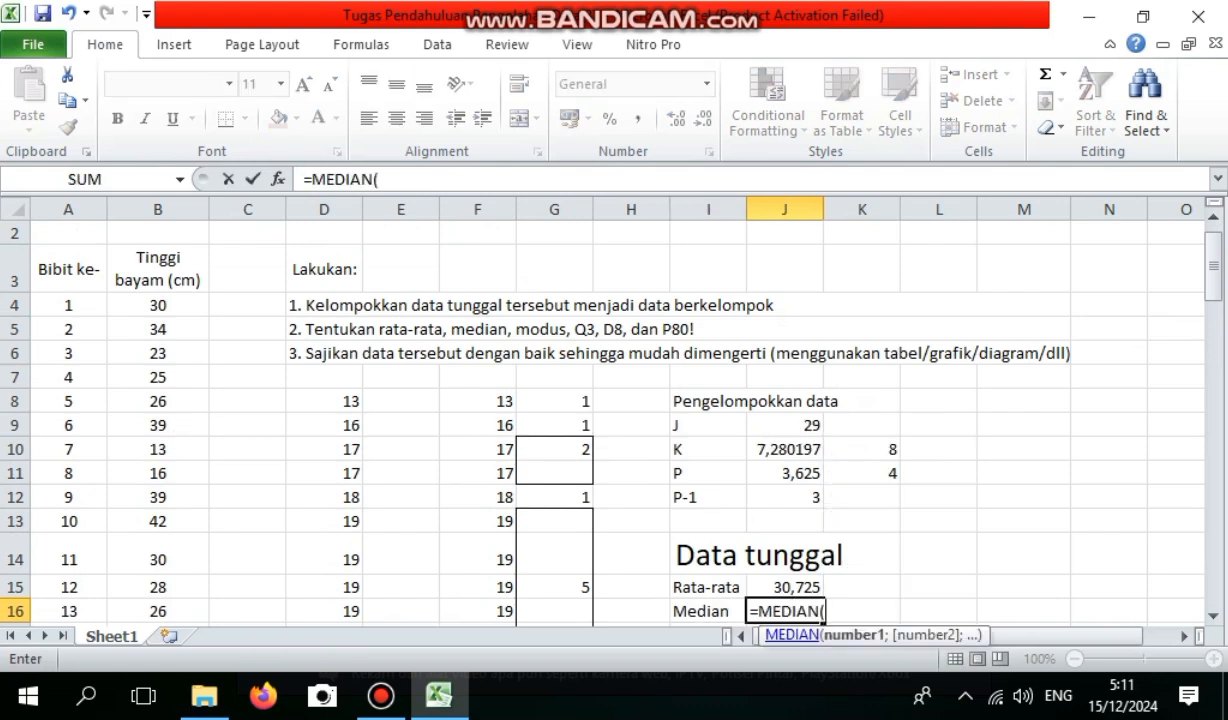
drag(477, 401, 480, 570)
key(Return)
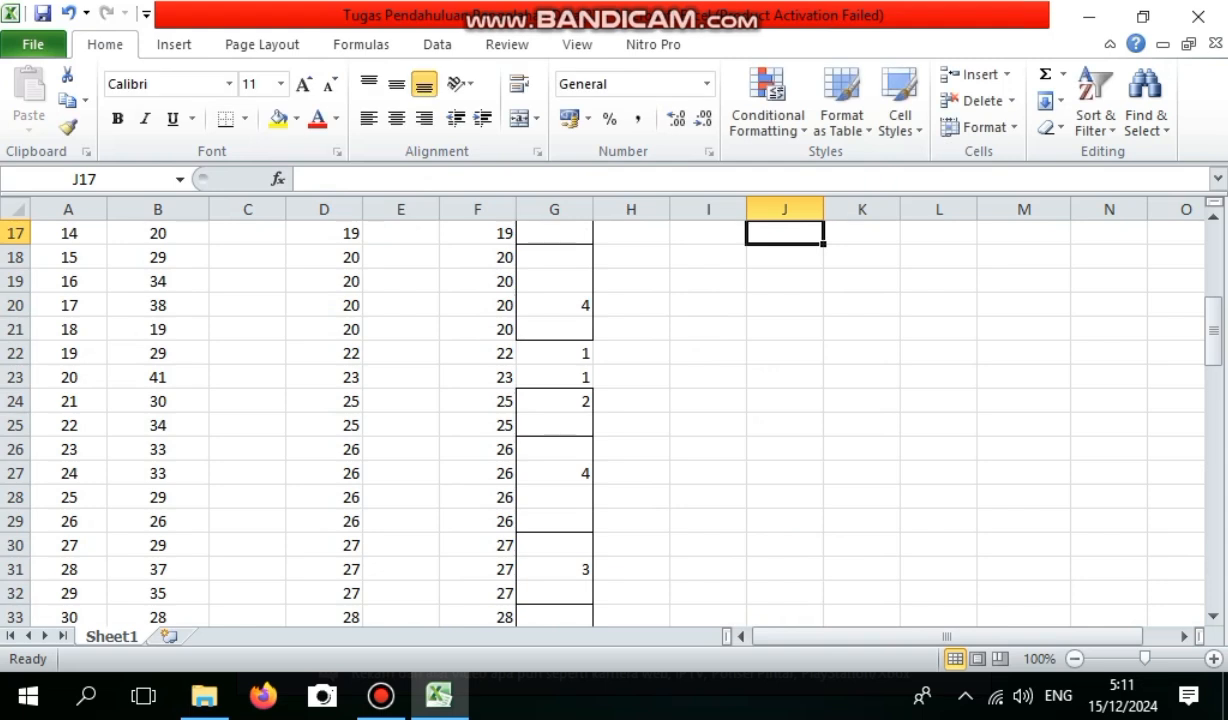
Enter the label Modus in I17, directly below the Median label.
scroll(612, 420, up, 5)
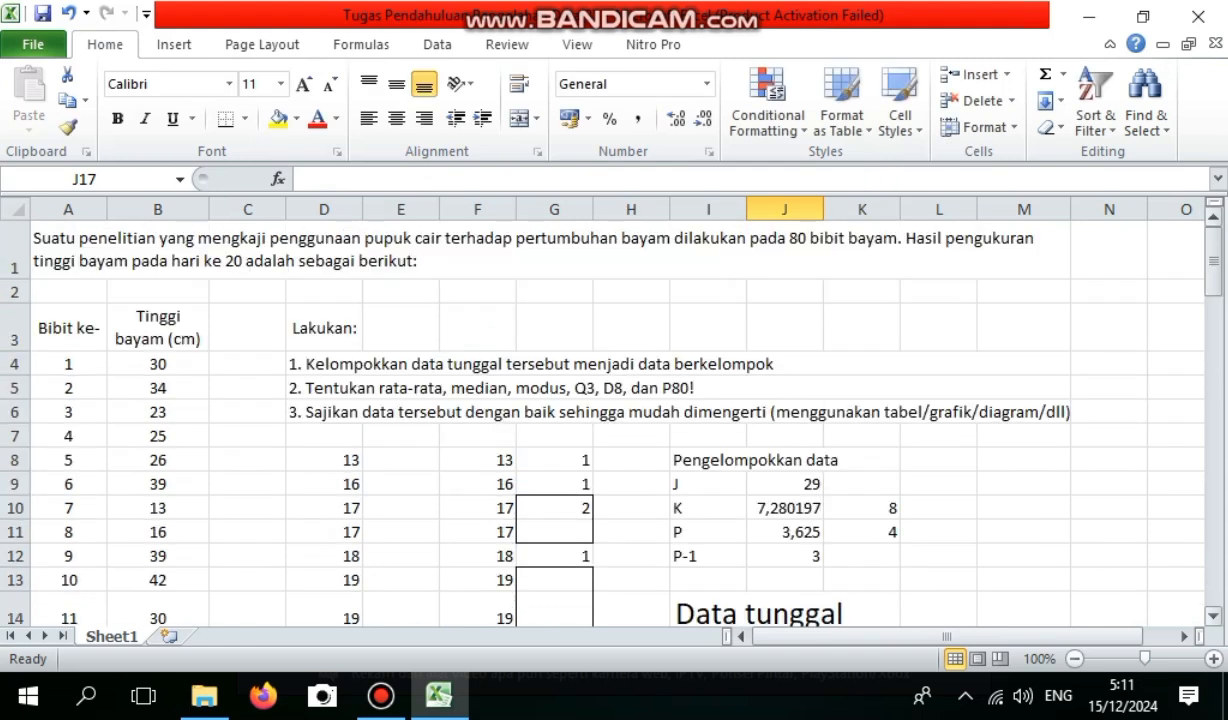
drag(1213, 262, 1213, 304)
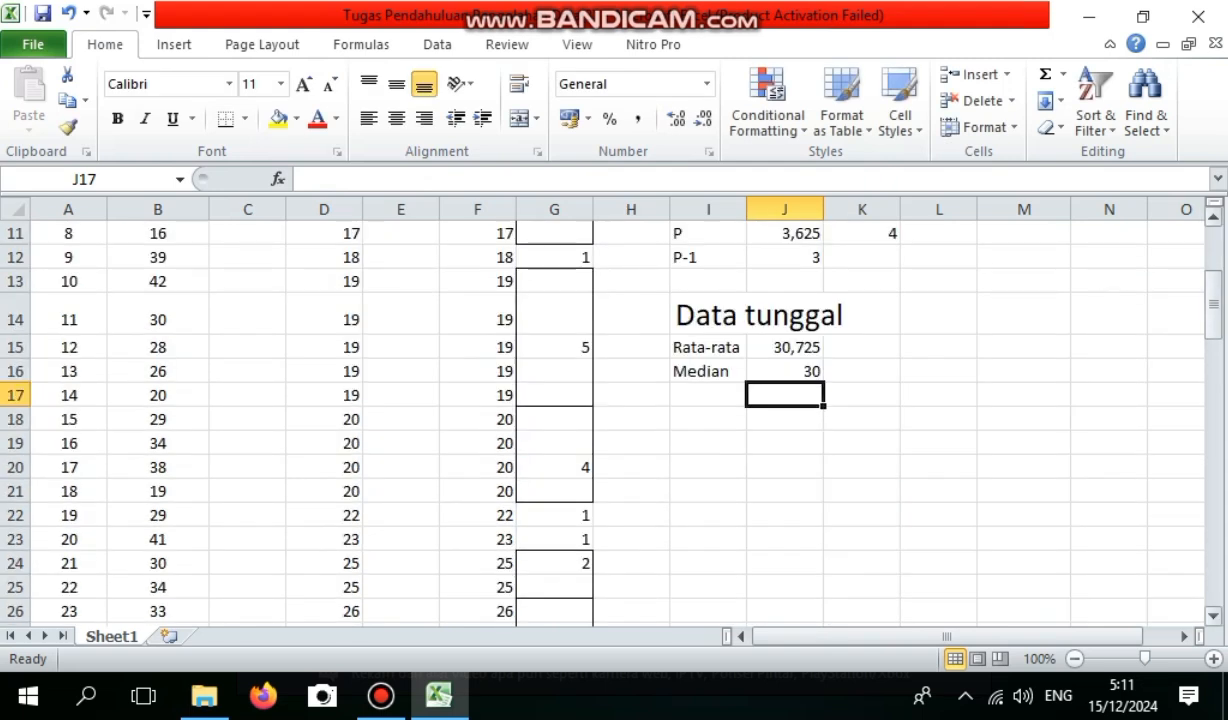
click(708, 395)
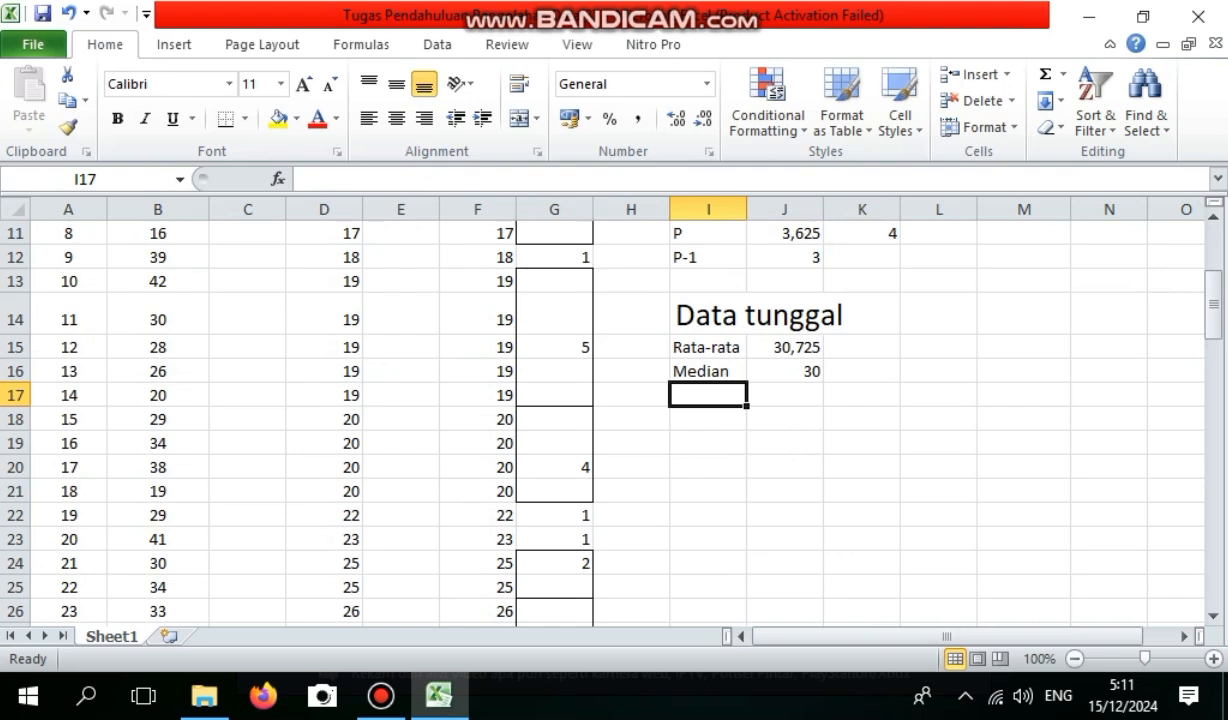
text(m)
key(BackSpace)
text(Modus)
key(BackSpace)
key(Tab)
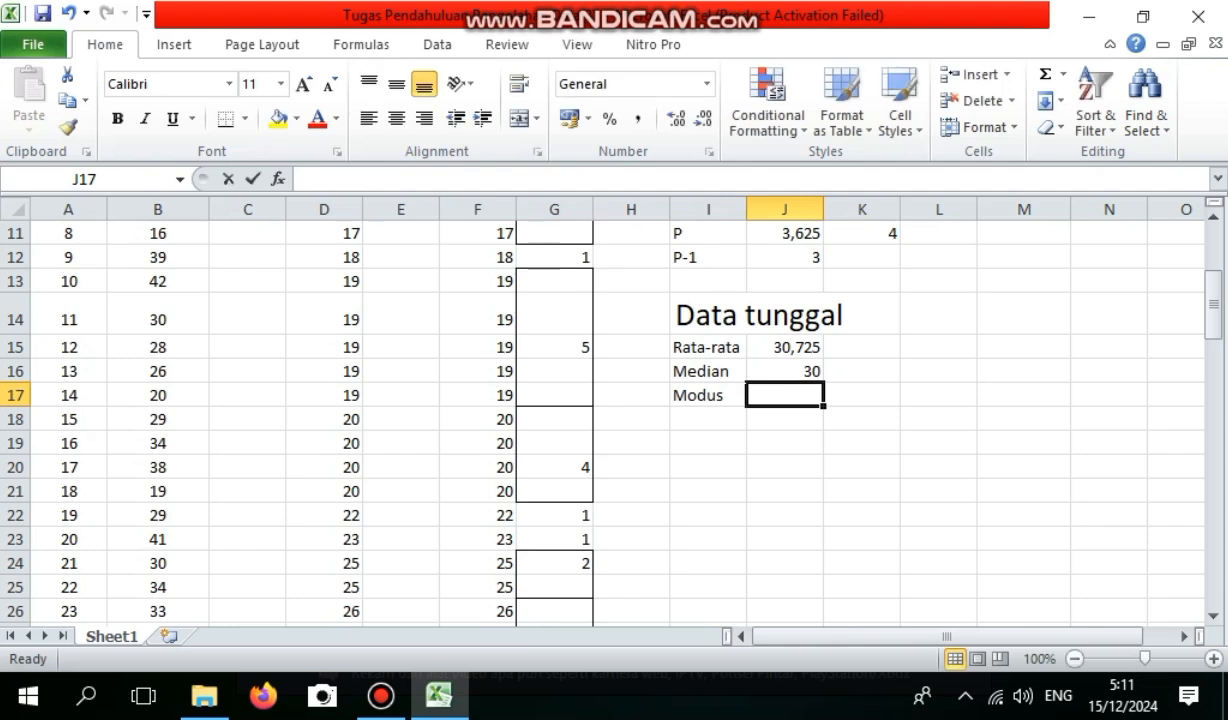
Calculate the mode of the sorted heights in column F with the MODE function in J17.
text(=mod)
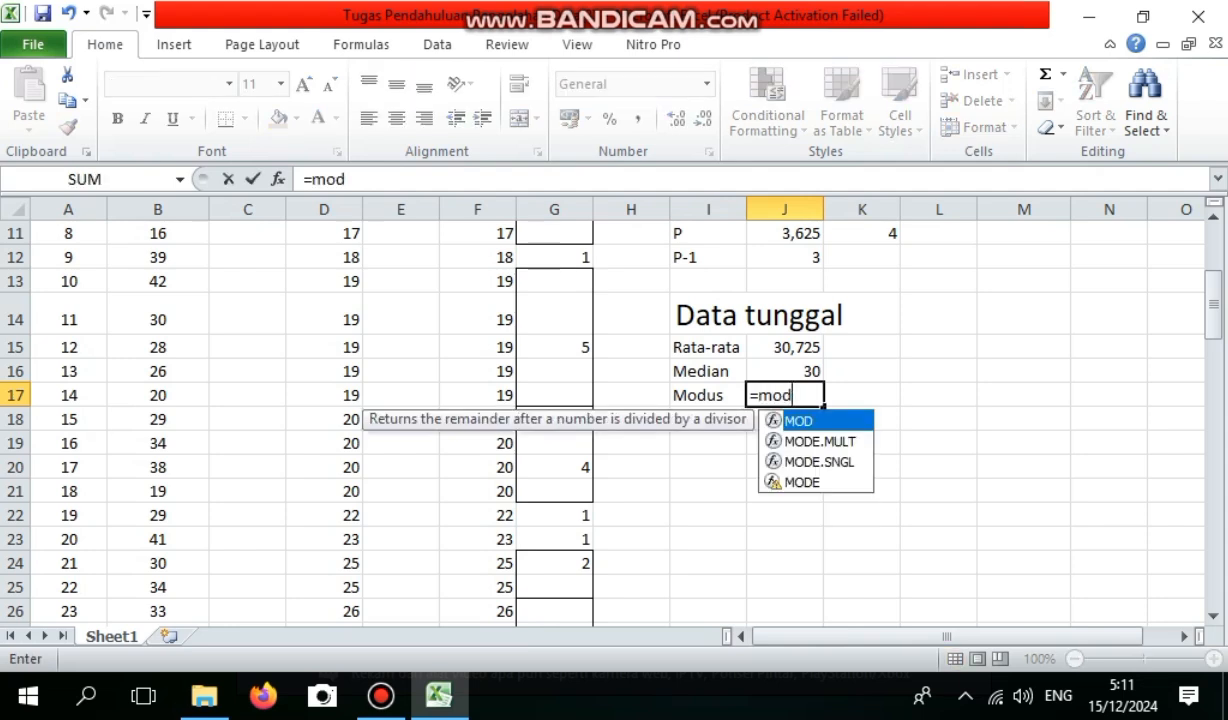
key(Down)
key(Down)
key(Down)
key(Tab)
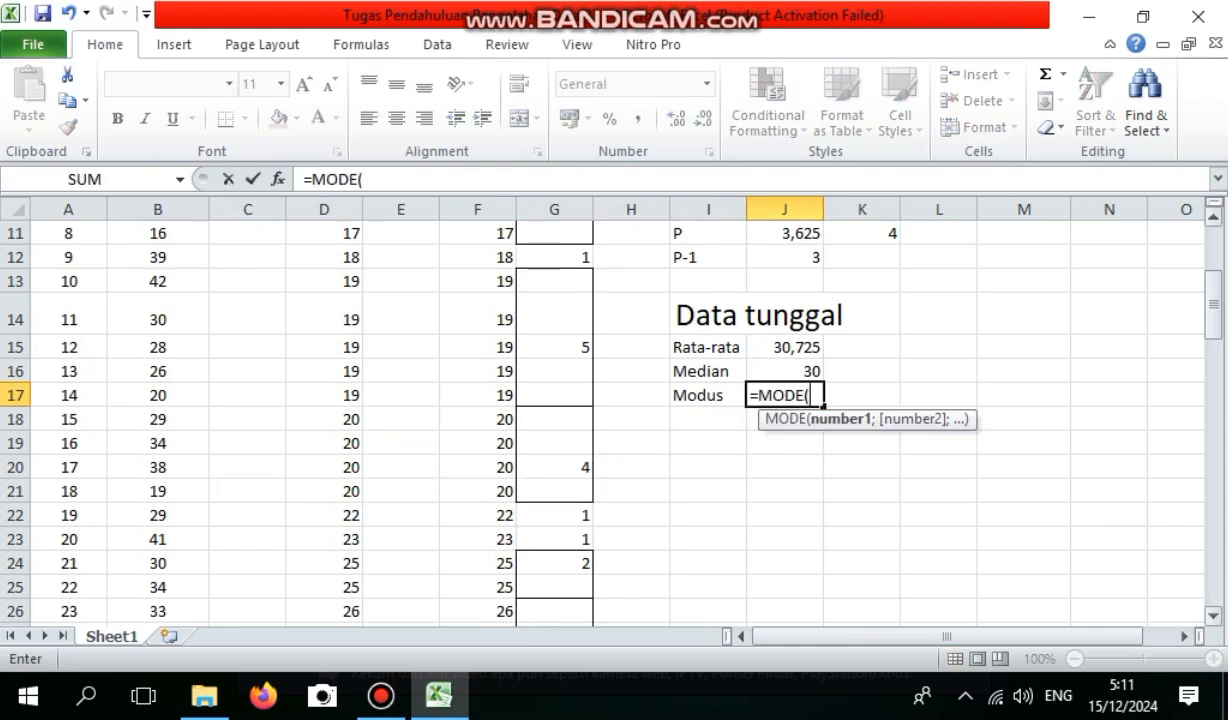
drag(1213, 306, 1213, 258)
drag(478, 460, 455, 569)
key(Return)
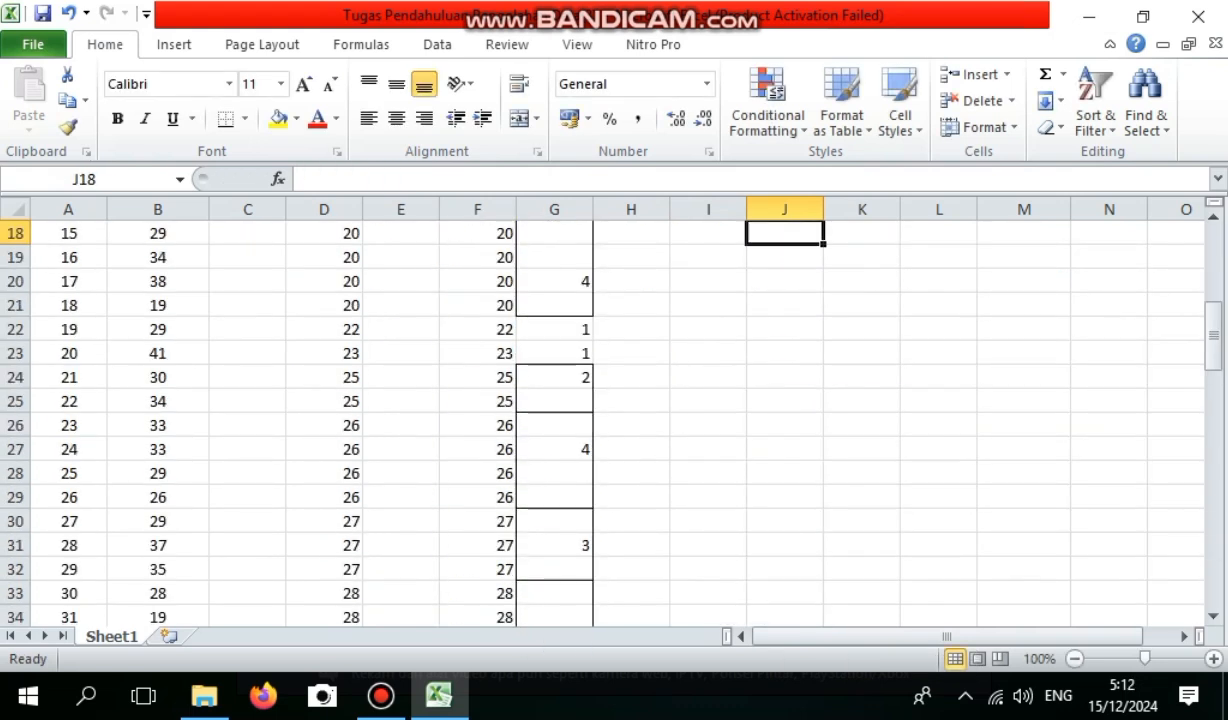
Label I18 as Q3 and calculate the third quartile of F8:F87 with the QUARTILE.INC function in J18.
drag(1213, 336, 1213, 300)
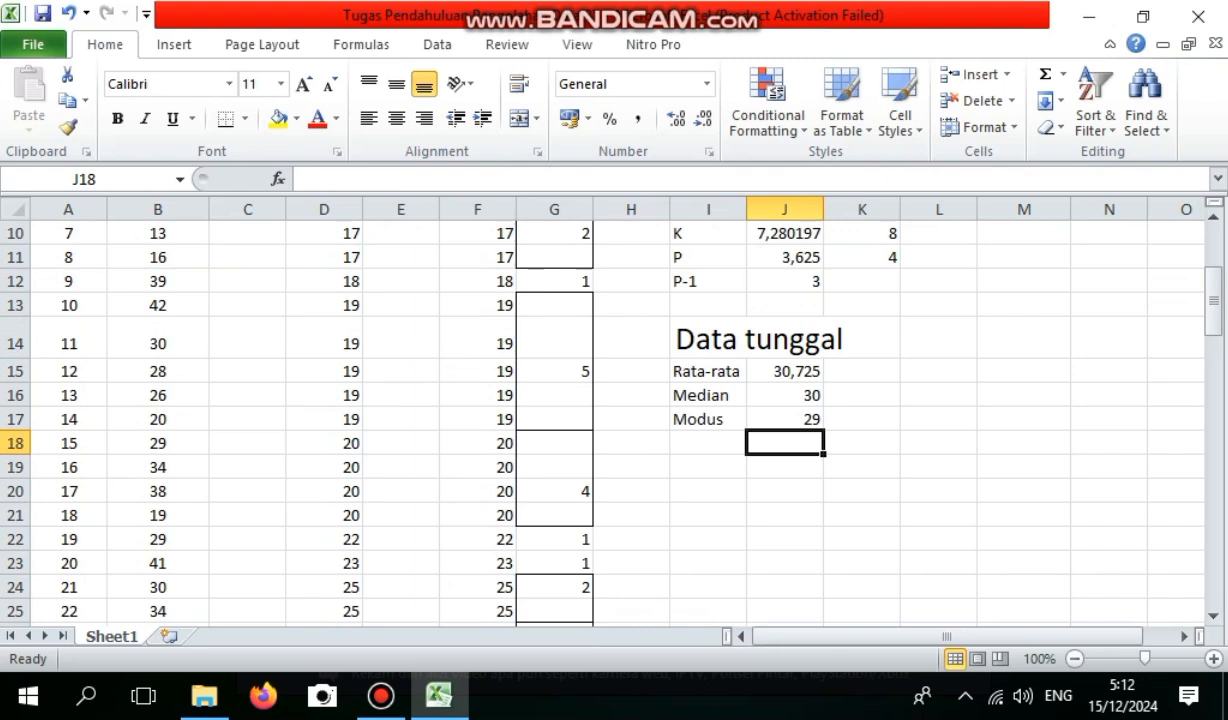
click(708, 443)
text(Q3)
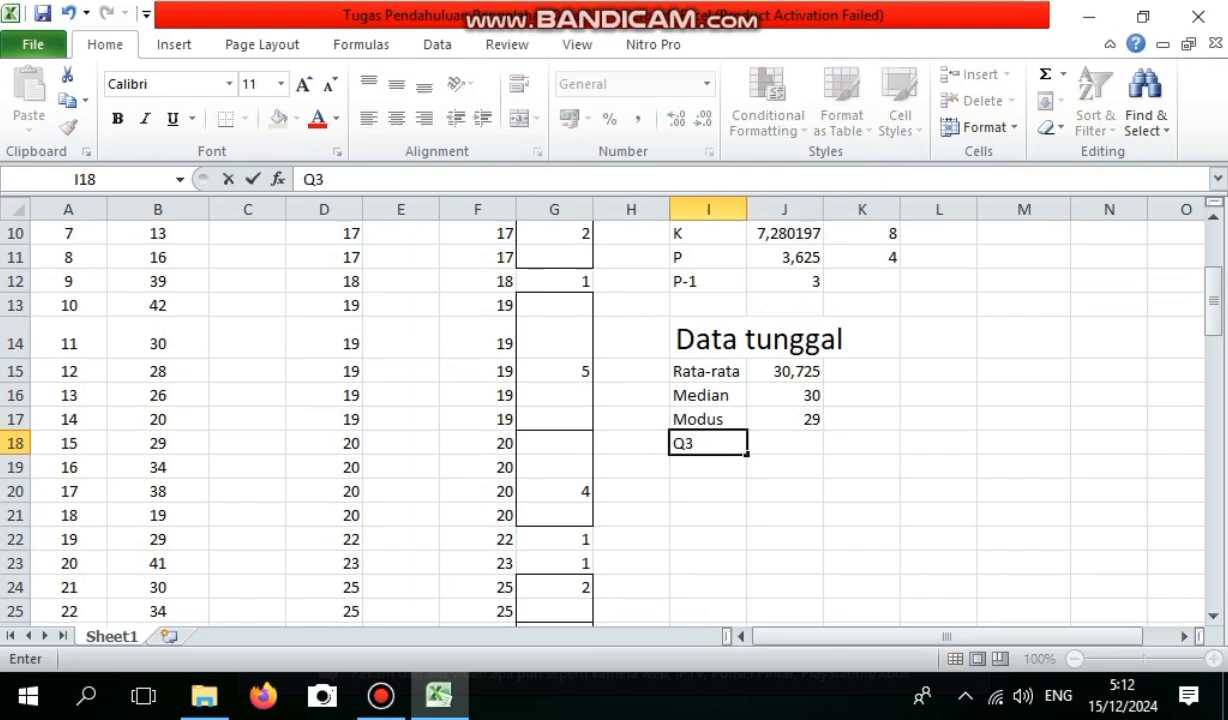
key(Tab)
text(=)
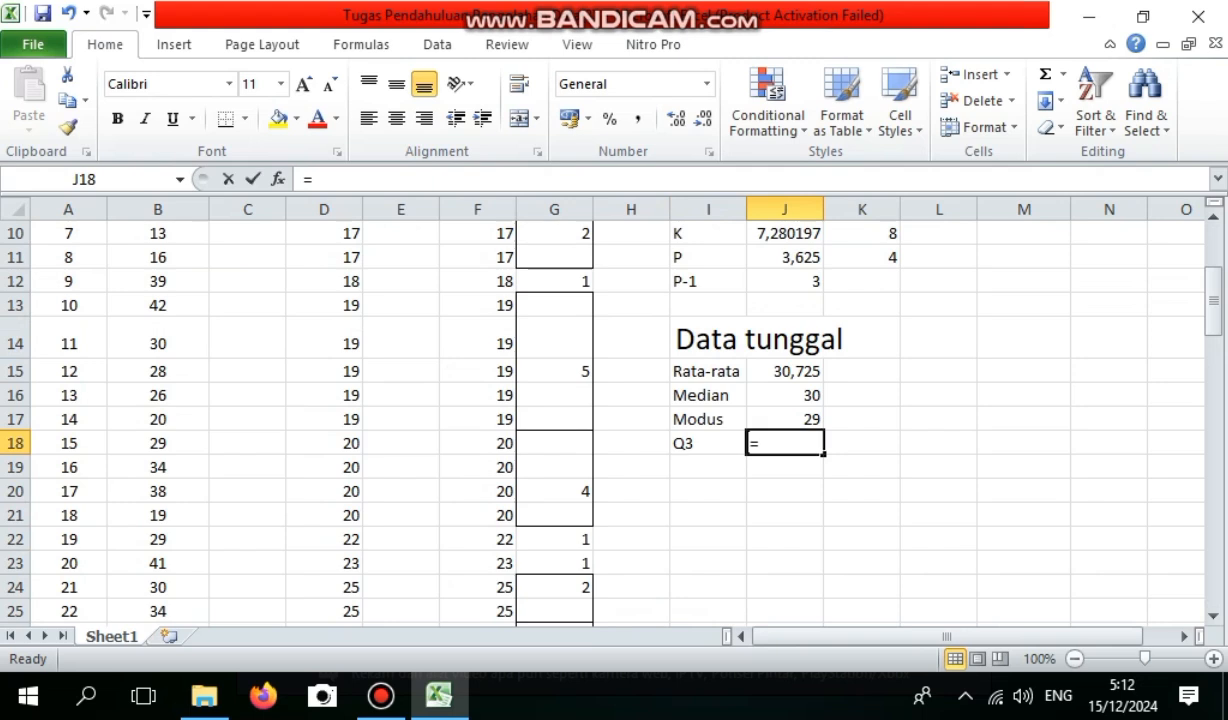
text(Q)
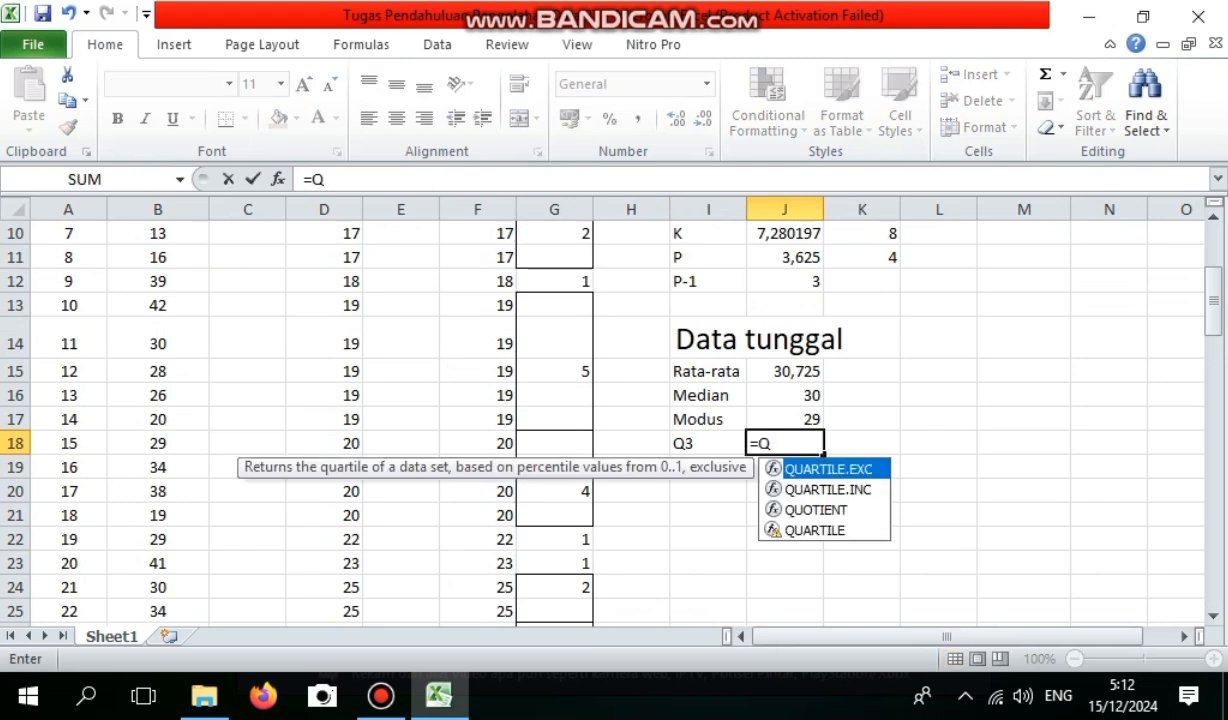
key(Down)
key(Tab)
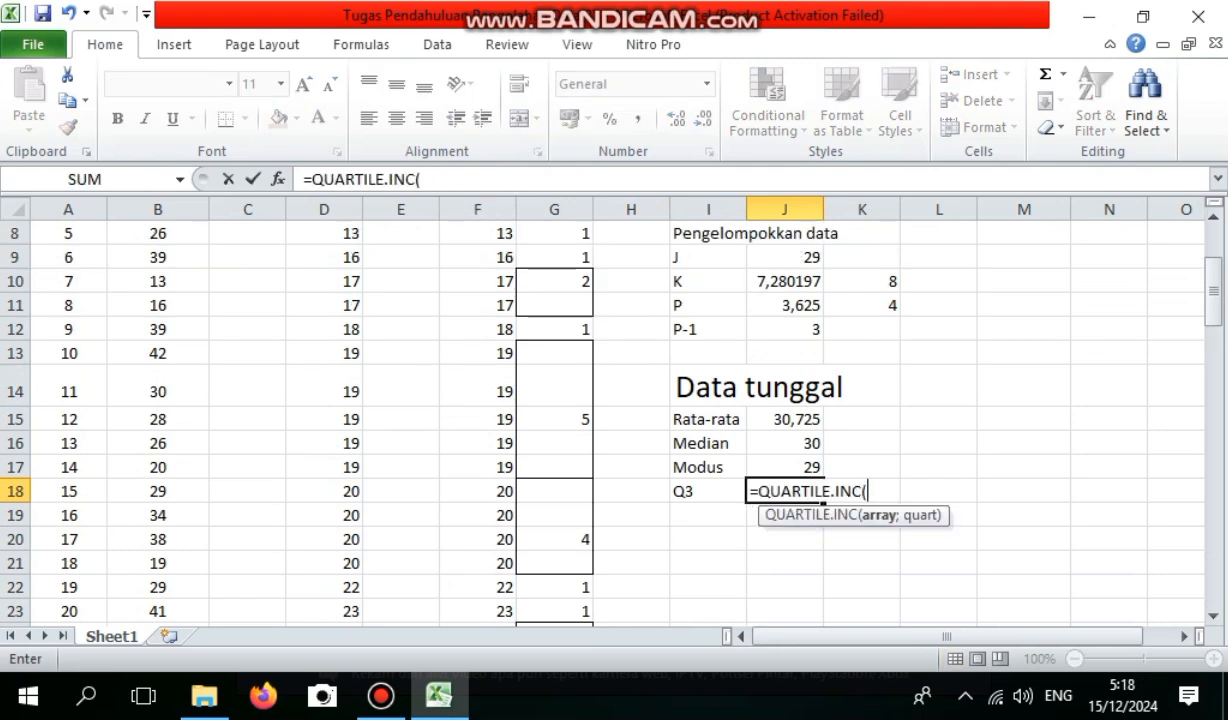
drag(478, 233, 500, 626)
text(;)
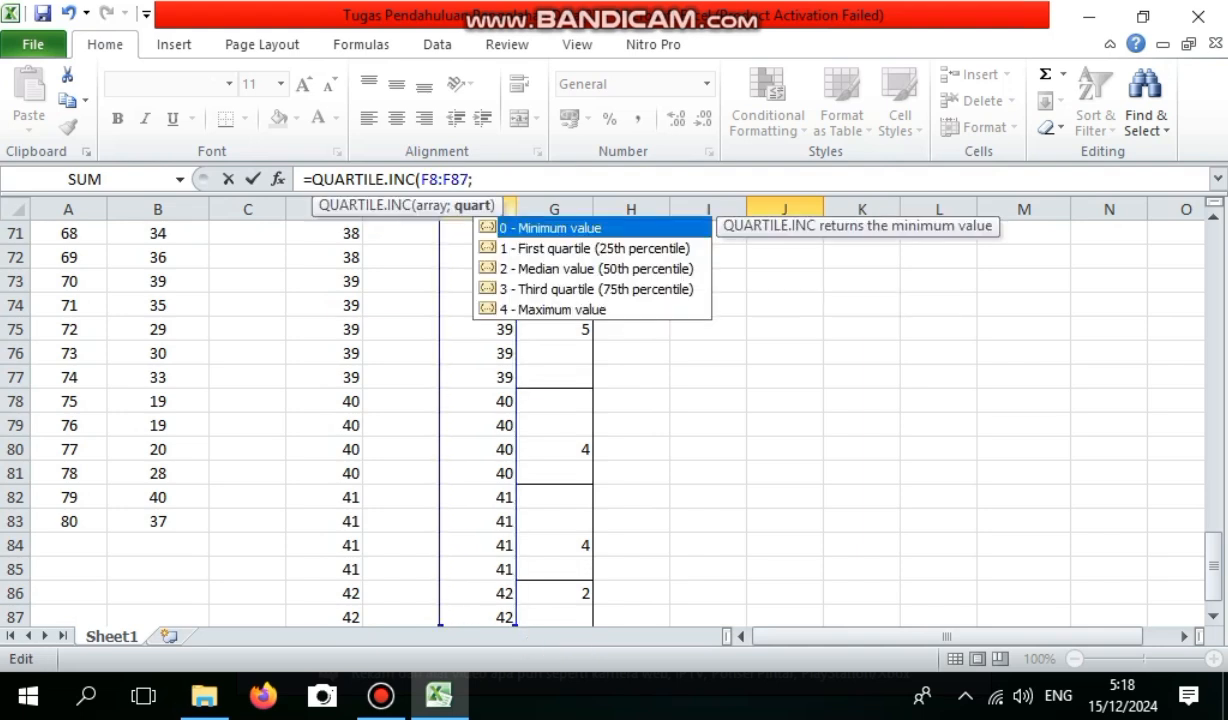
text(3))
key(Return)
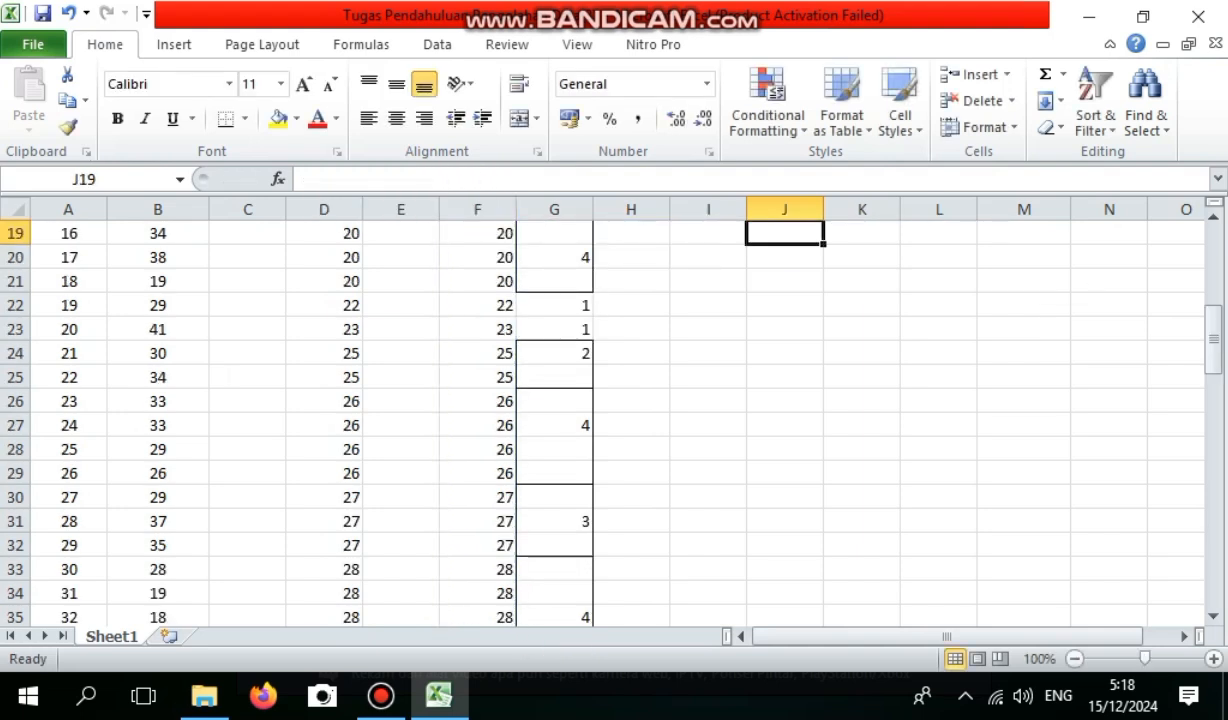
Label I19 as D8 and calculate the eighth decile of F8:F87 in J19 with PERCENTILE.INC, using 8/10 as k.
scroll(600, 420, up, 4)
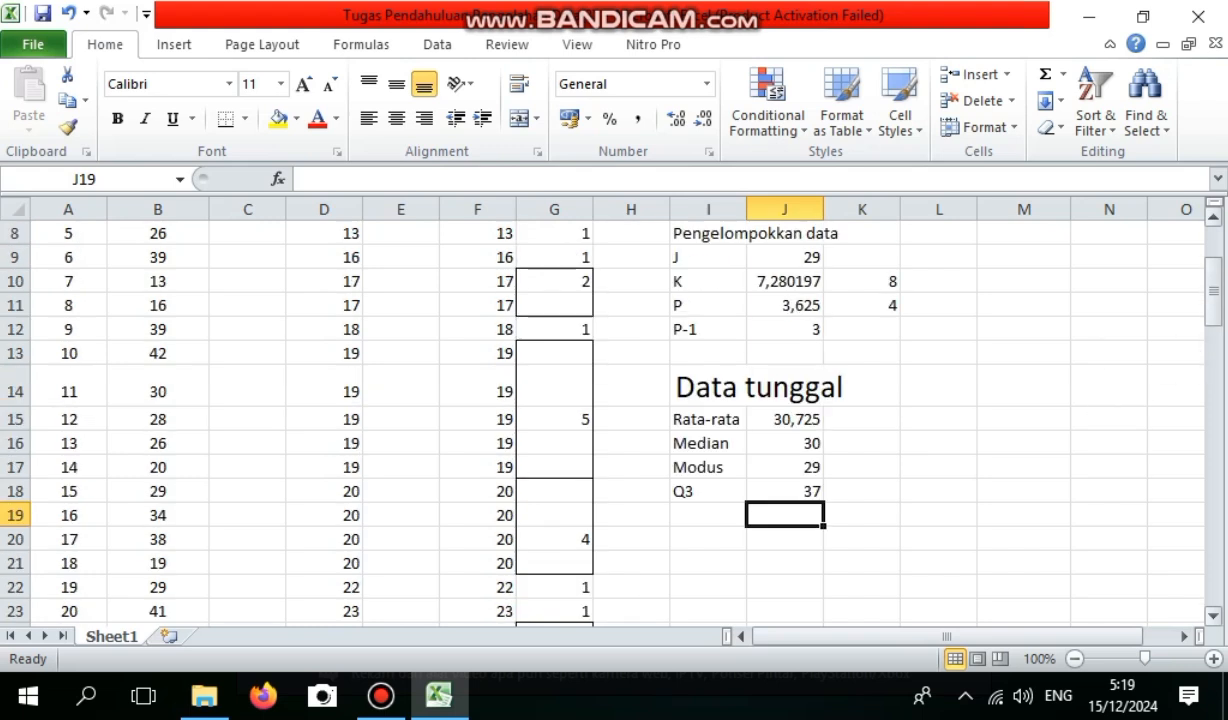
click(708, 515)
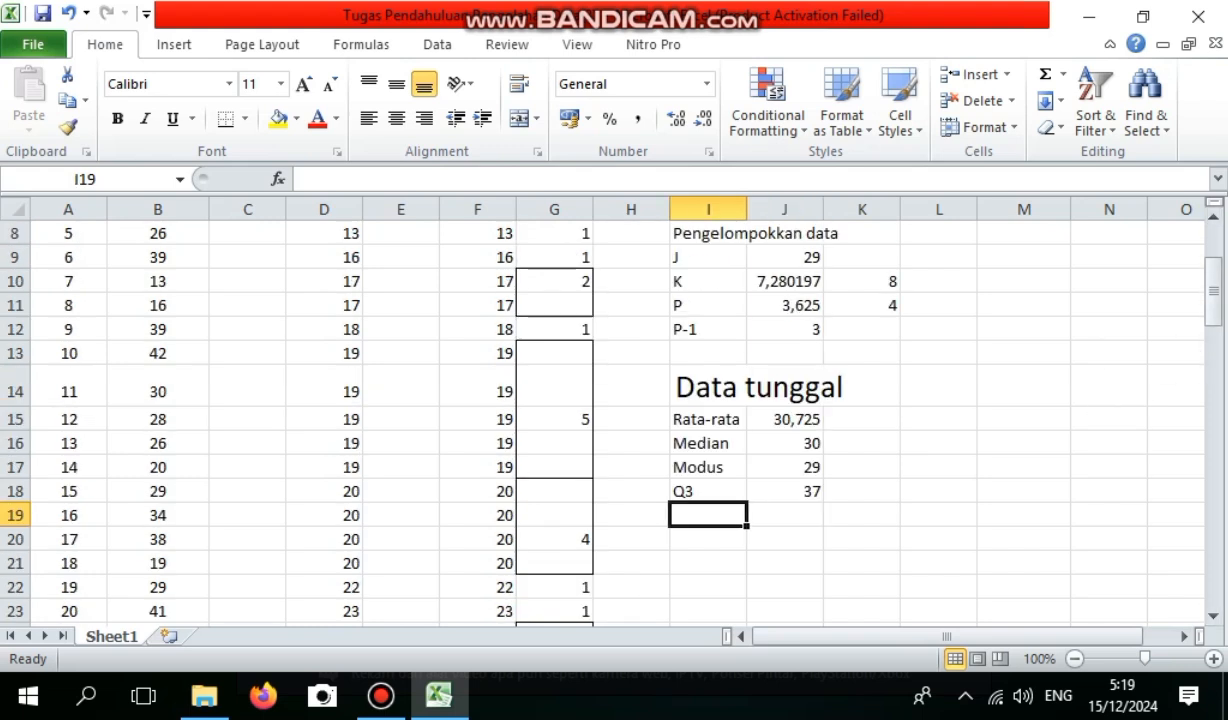
text(d)
key(BackSpace)
text(D8)
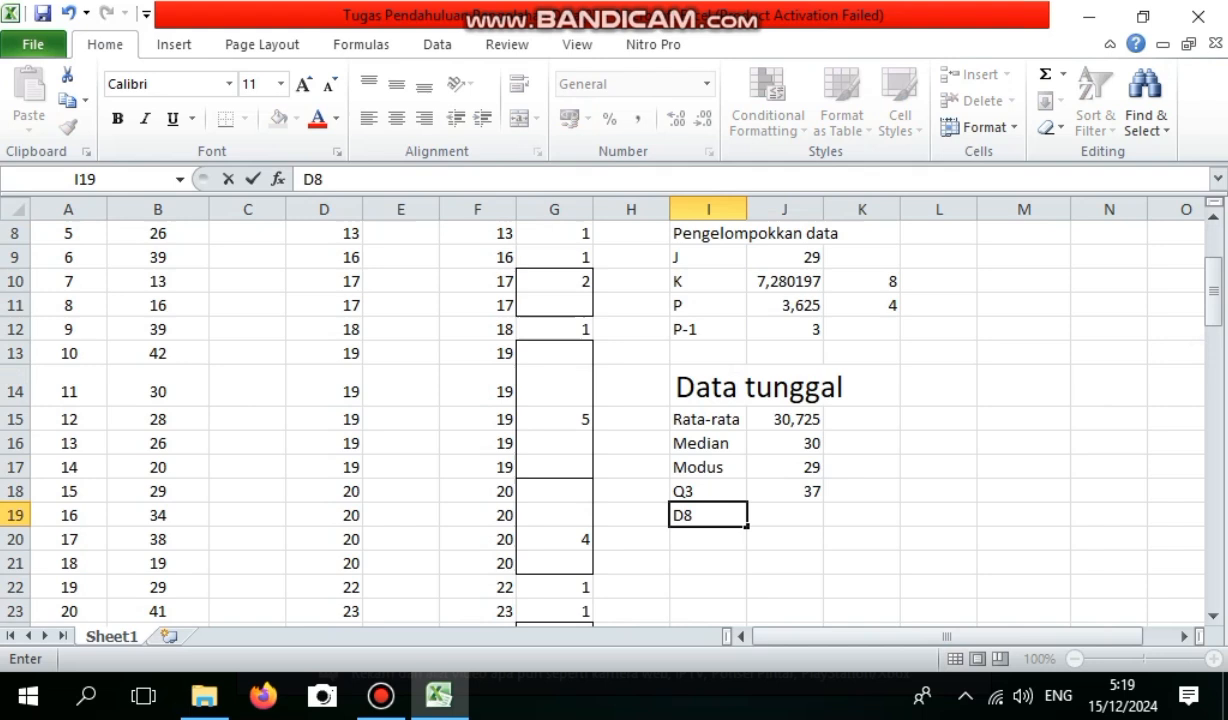
key(Tab)
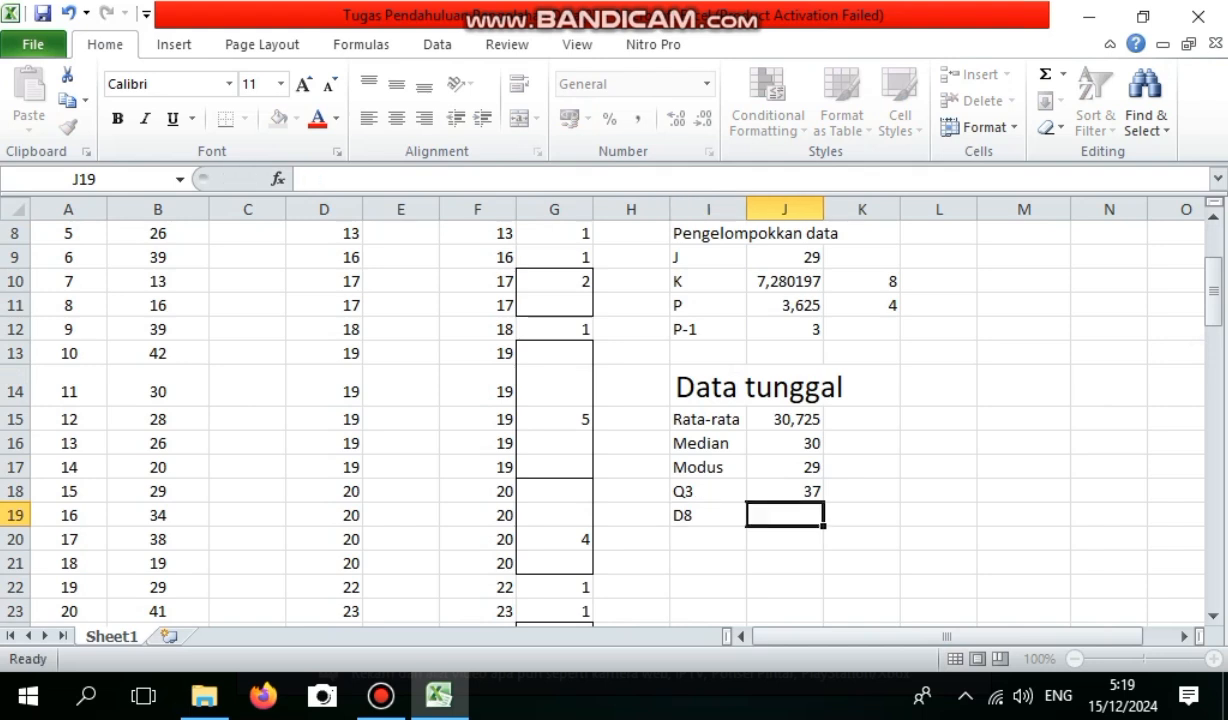
text(=PER)
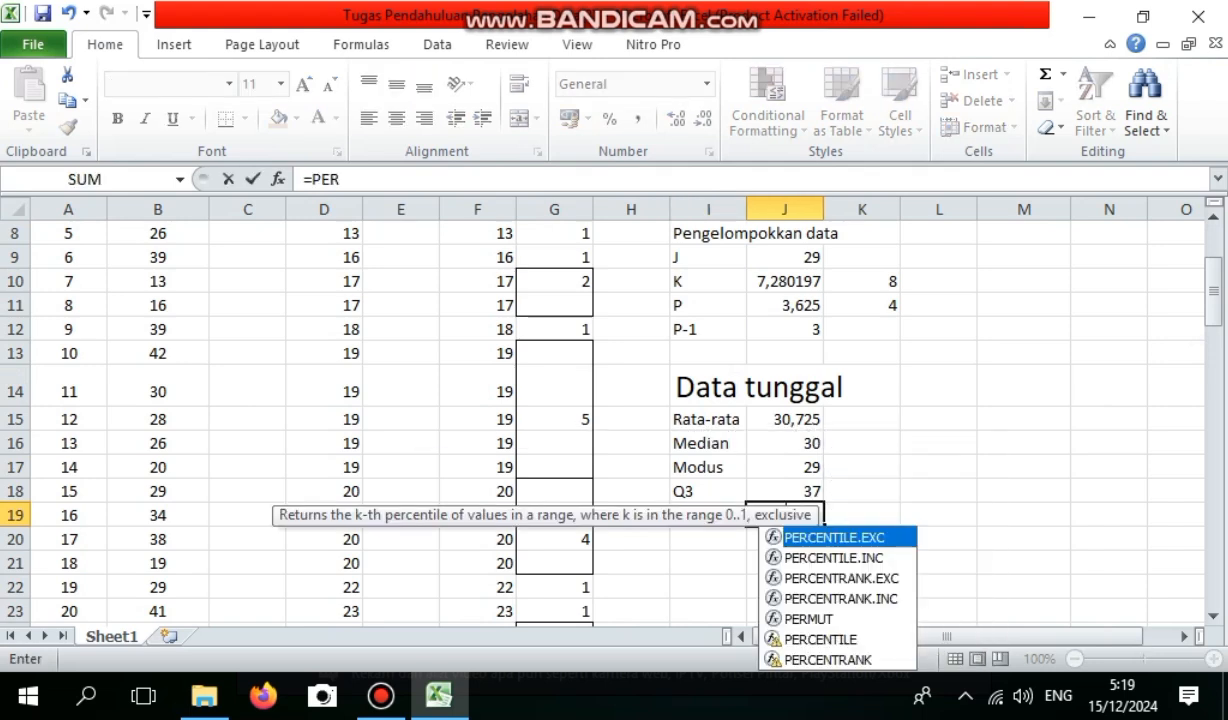
key(Down)
key(Tab)
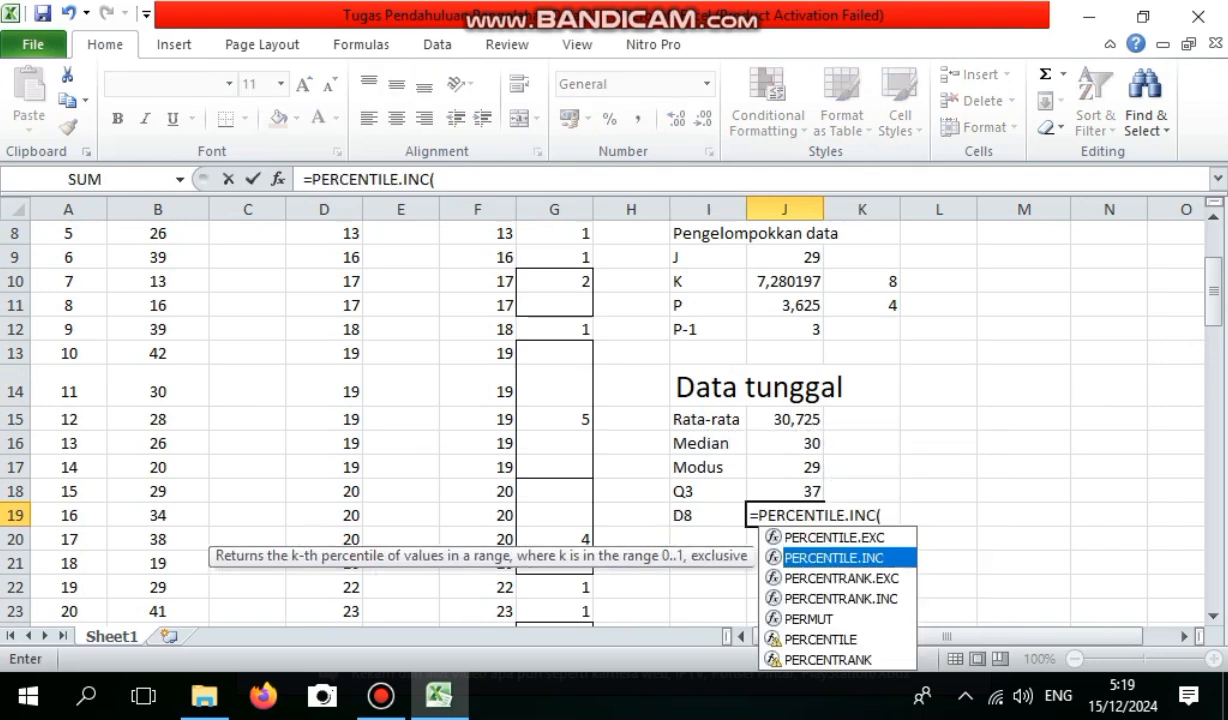
drag(477, 233, 500, 593)
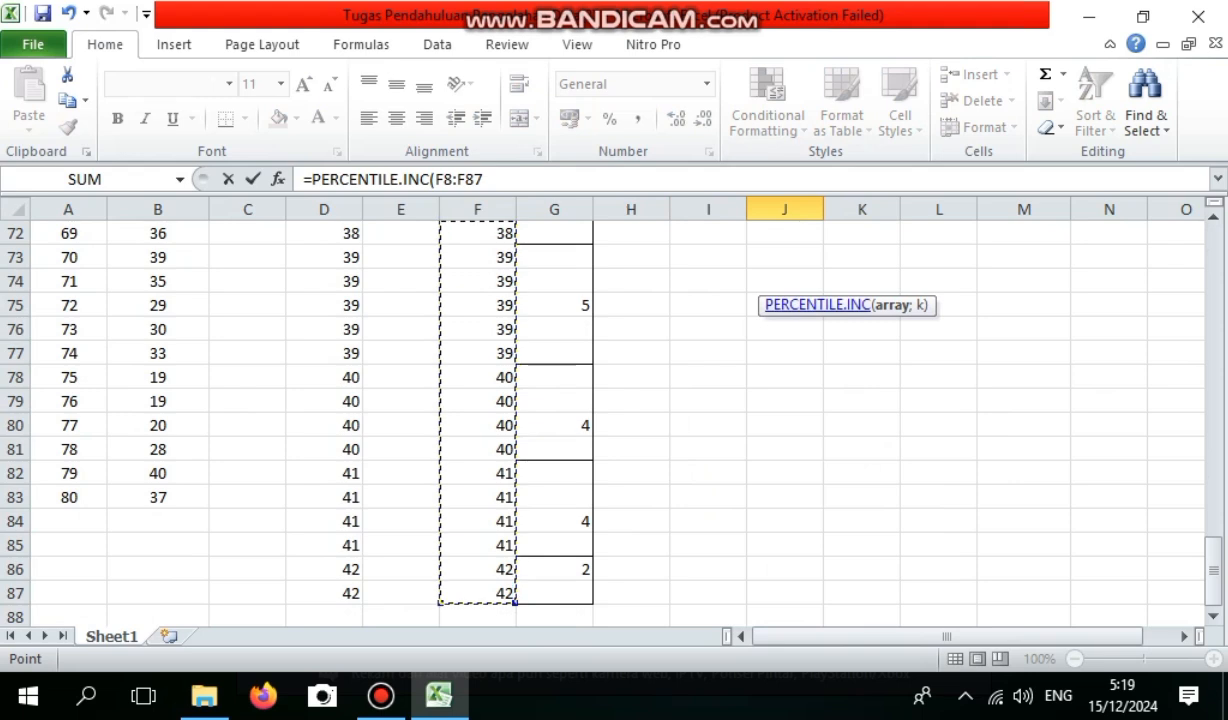
text(;8/10)
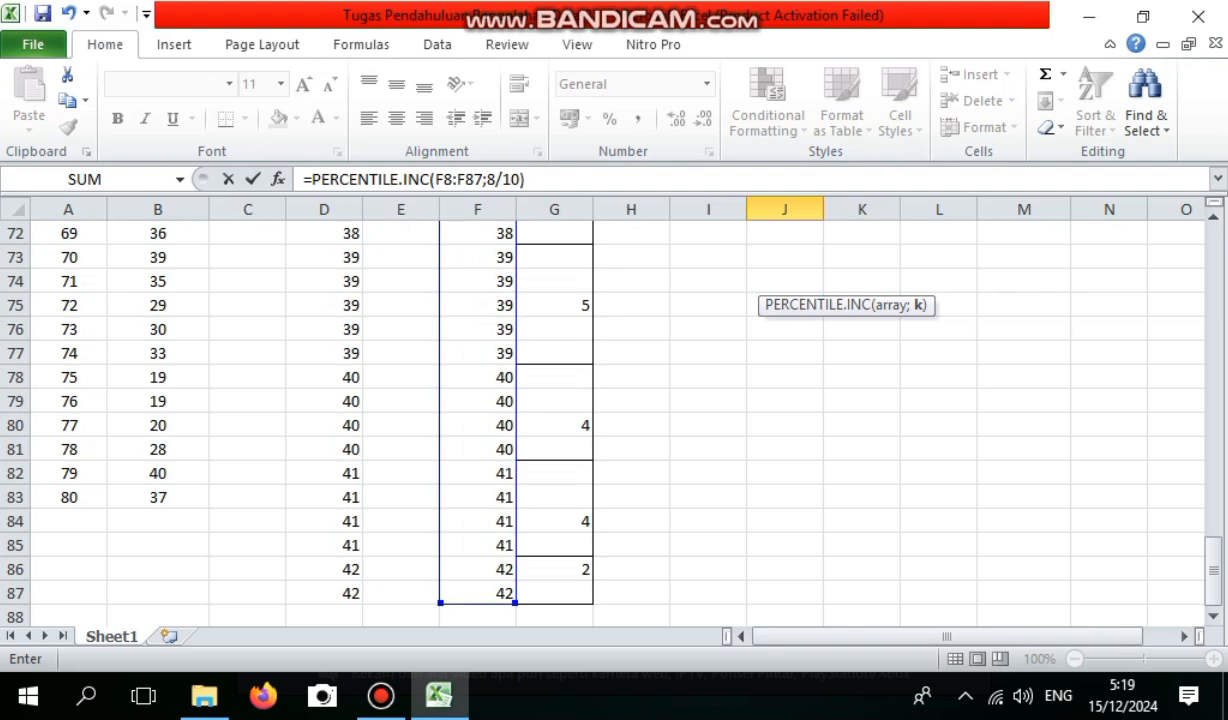
key(Return)
Label I20 as P80 and calculate the 80th percentile of the sorted heights in J20.
drag(1213, 345, 1213, 300)
key(Left)
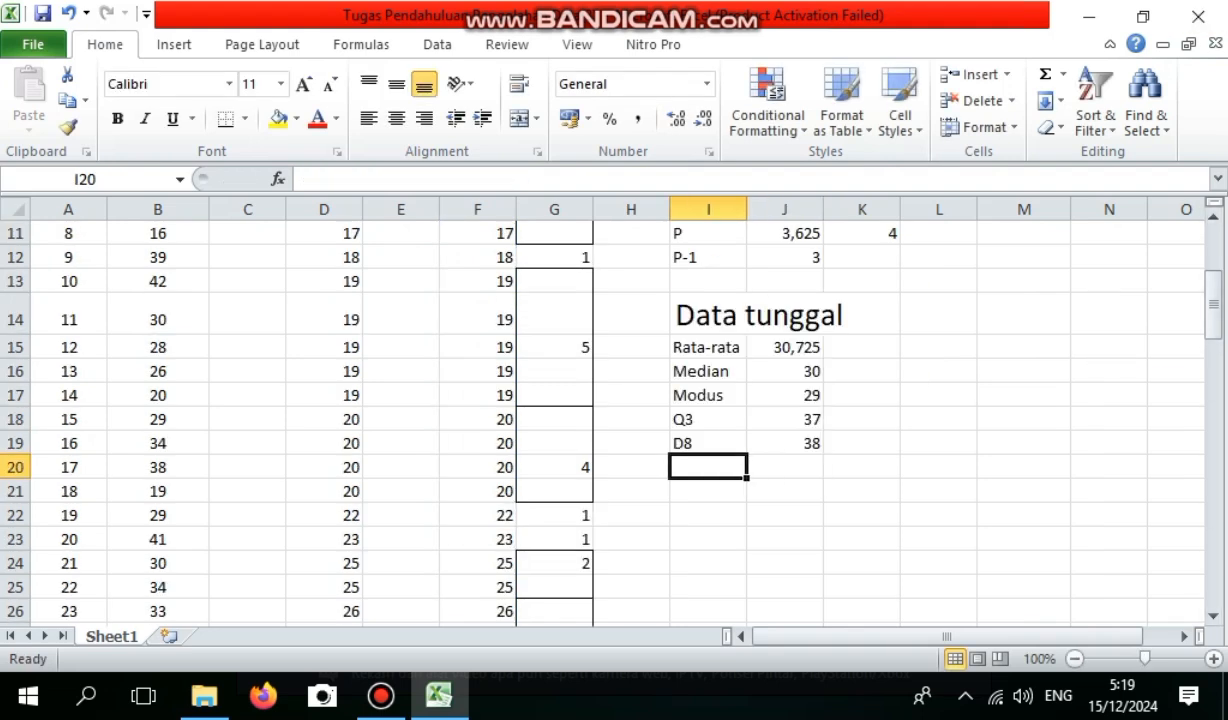
text(P80)
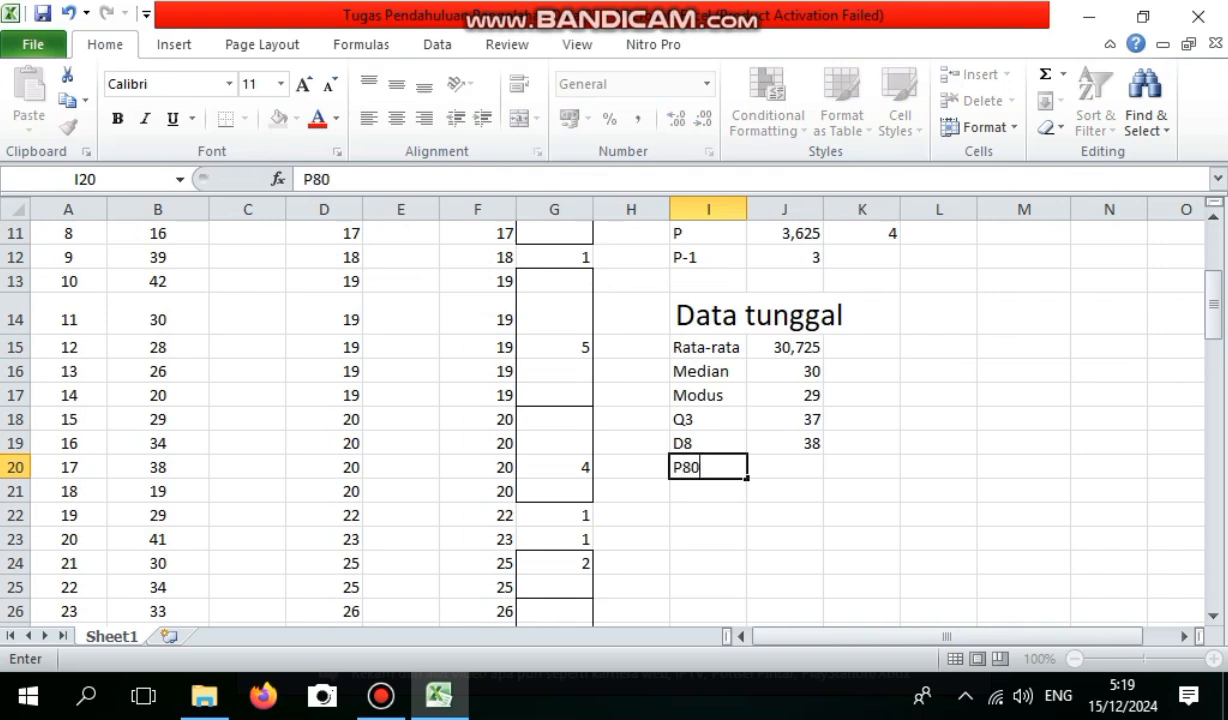
key(Tab)
key(Return)
Add outline and inside borders to the statistics table I15:J20 and center its contents.
drag(706, 324, 778, 443)
right_click(778, 444)
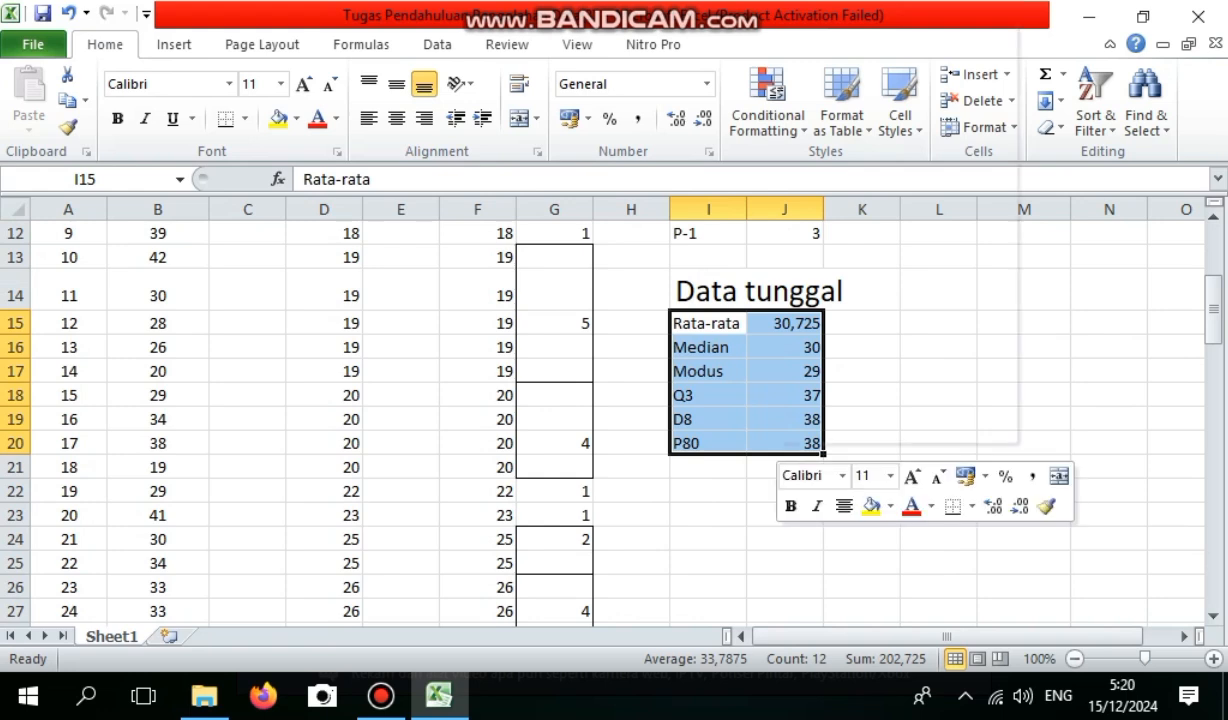
click(858, 348)
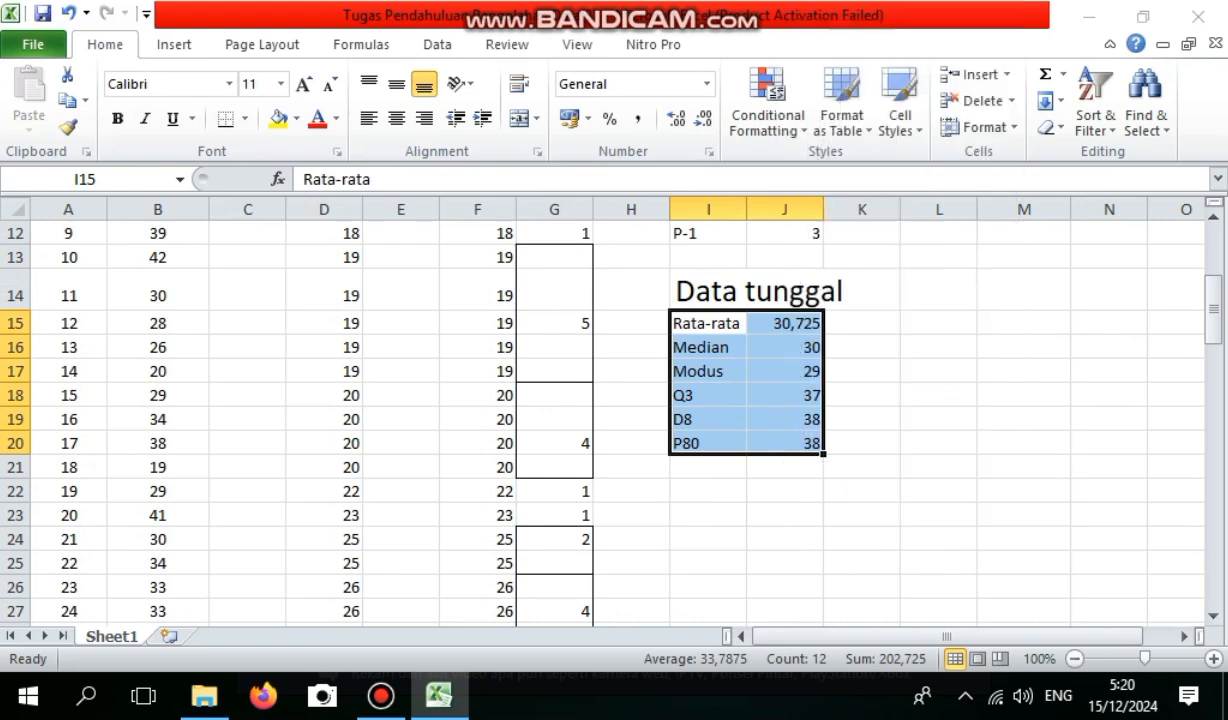
click(801, 309)
click(916, 386)
click(1039, 578)
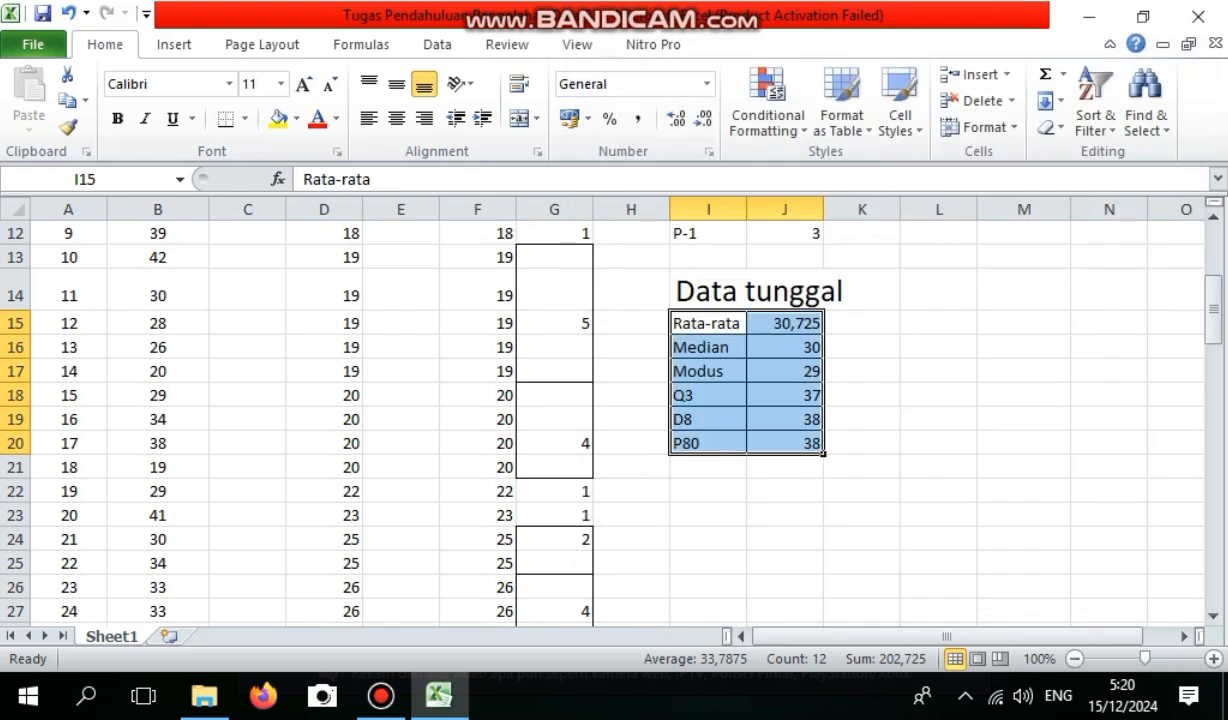
click(396, 118)
click(938, 257)
Enter the heading "Data Berkelompok" in M8 at font size 20.
scroll(600, 420, up, 4)
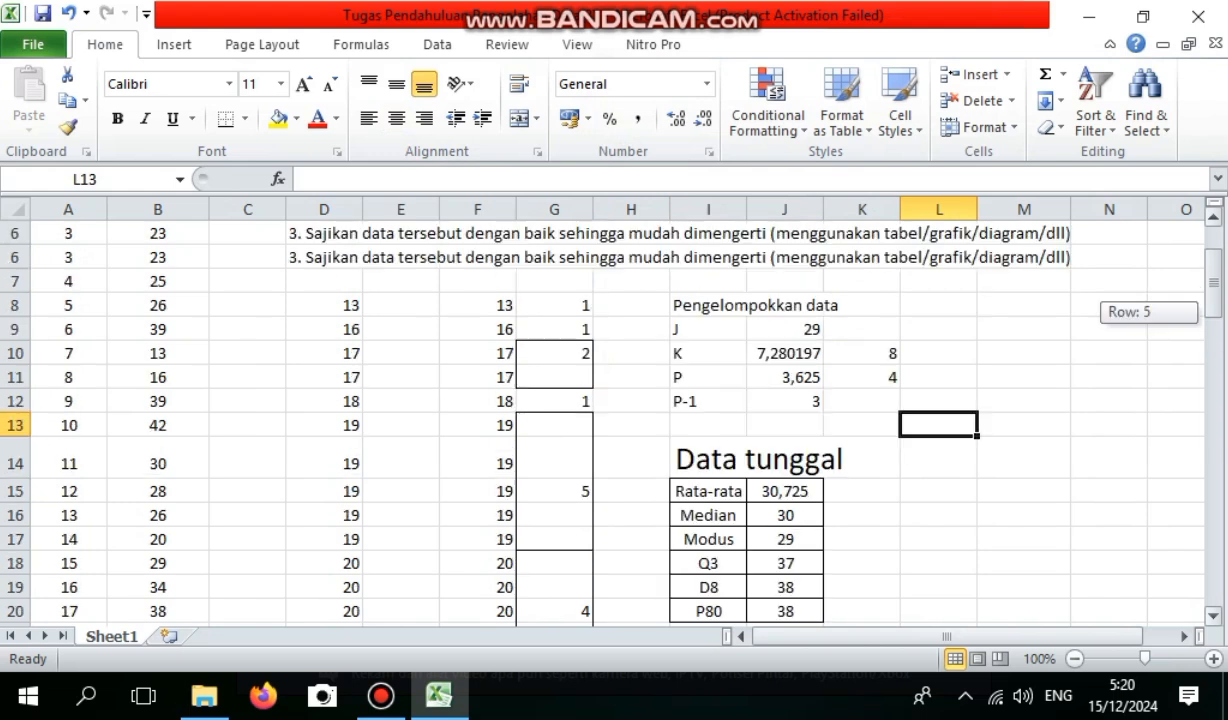
click(1023, 460)
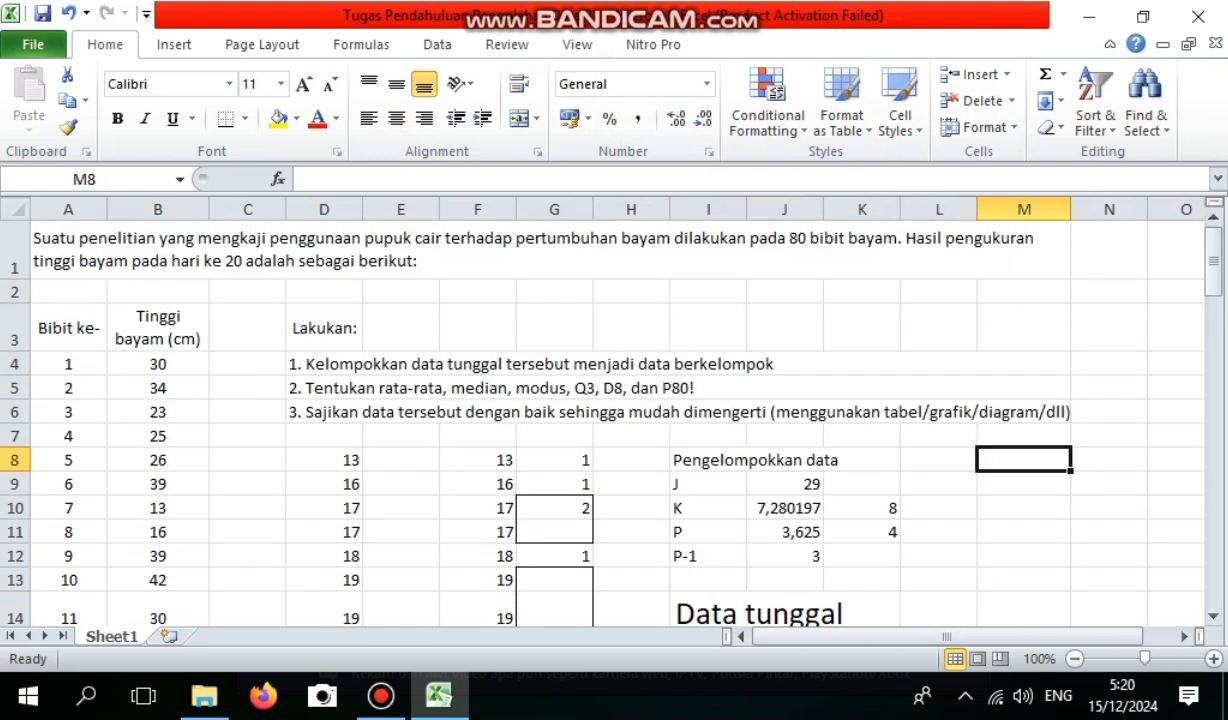
click(255, 84)
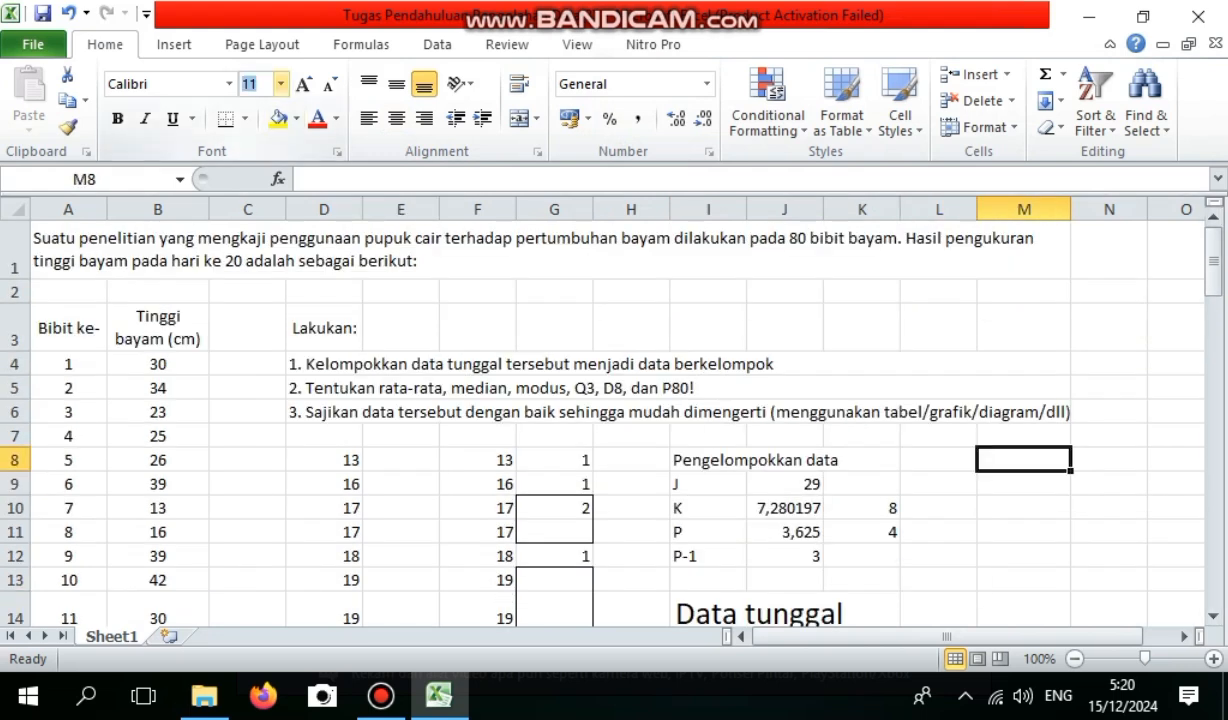
key(Return)
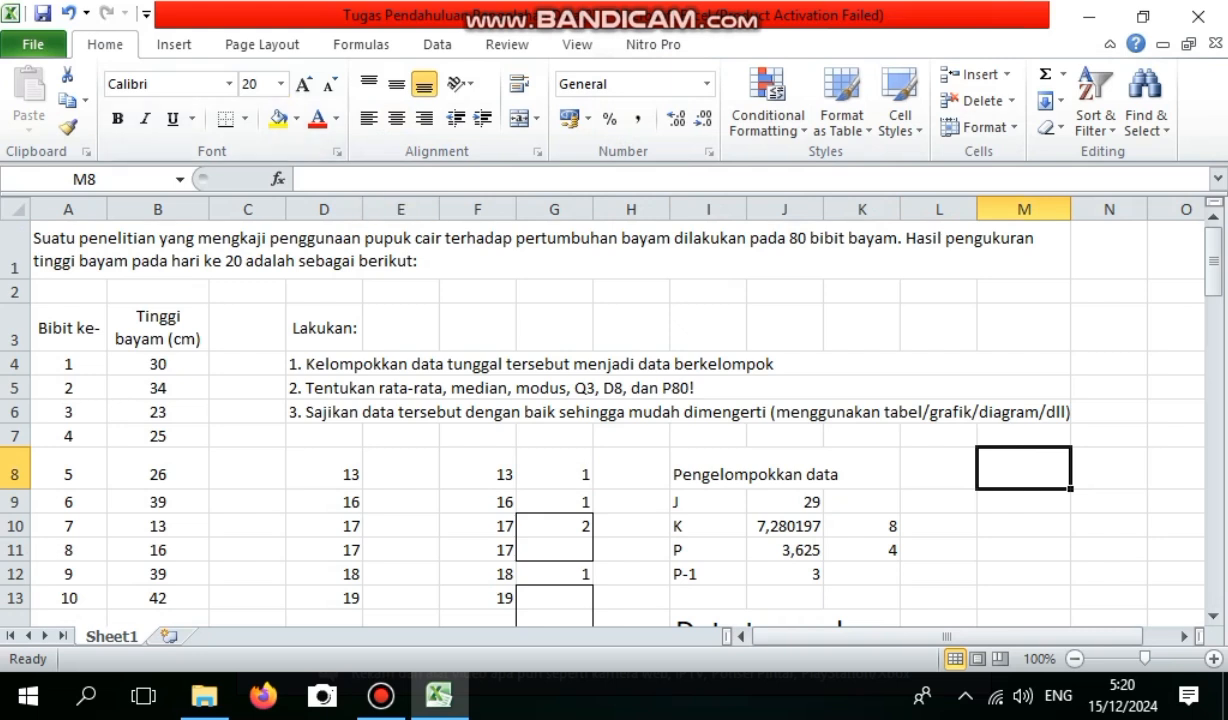
text(d)
key(BackSpace)
text(Da)
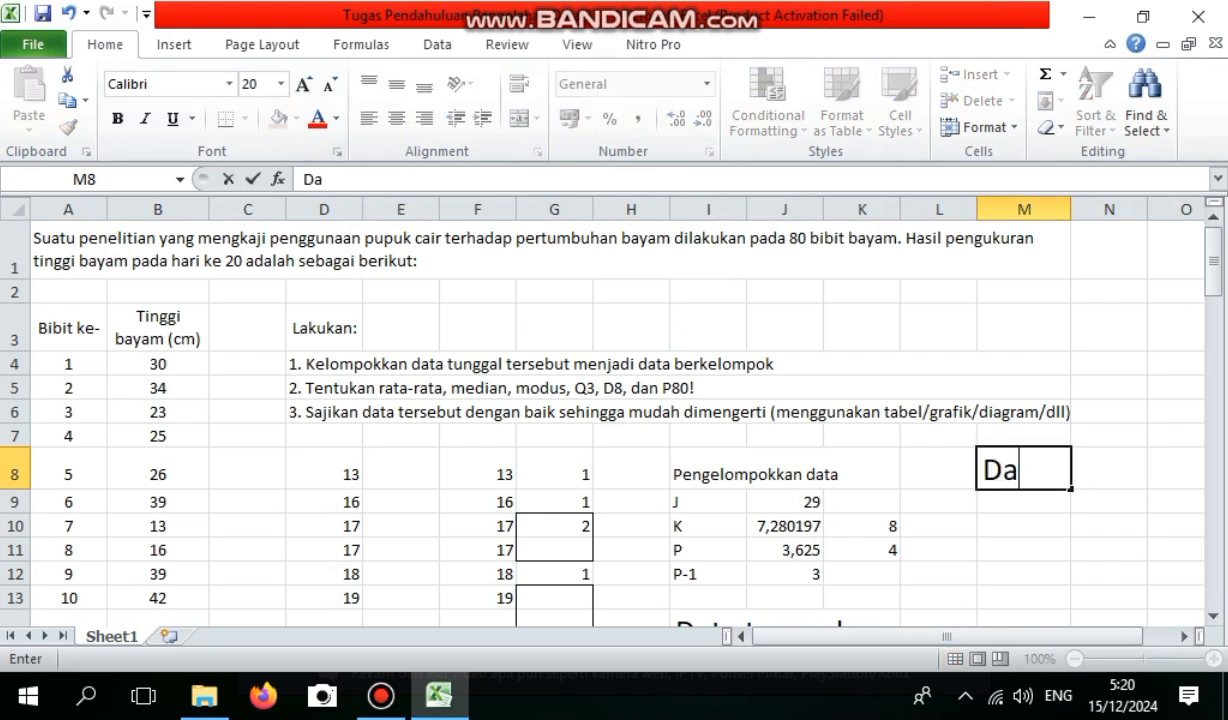
text(ta Ber)
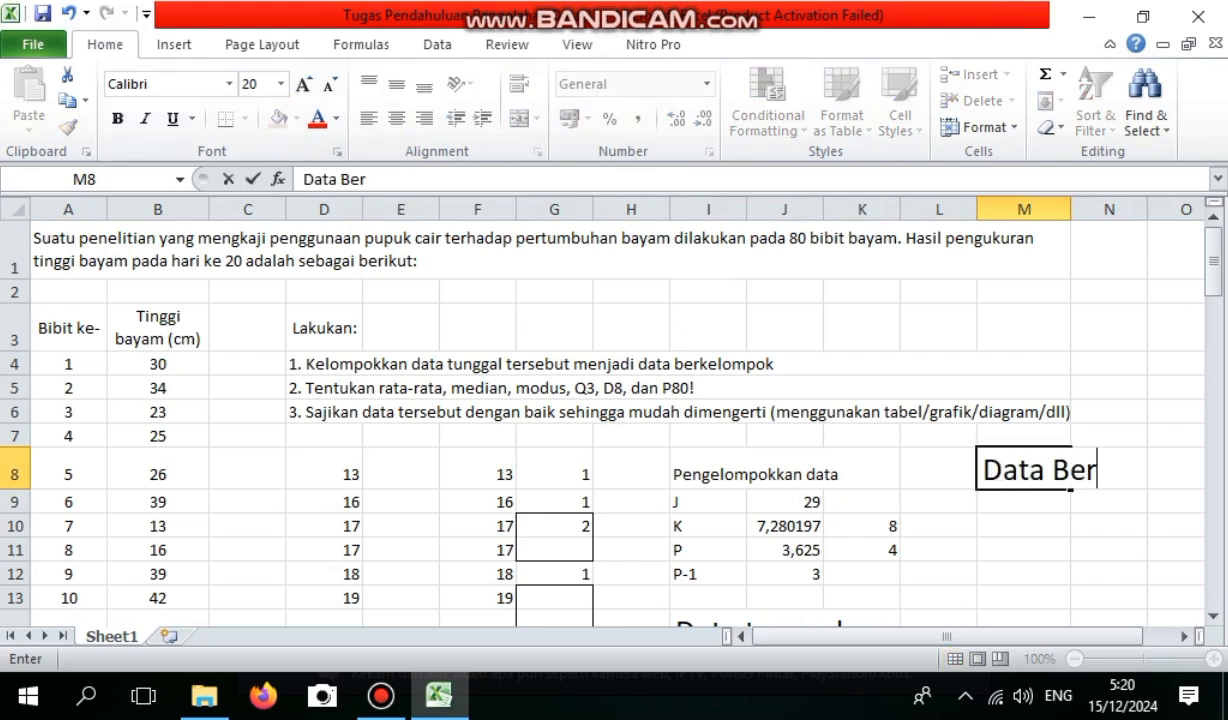
text(kelompok)
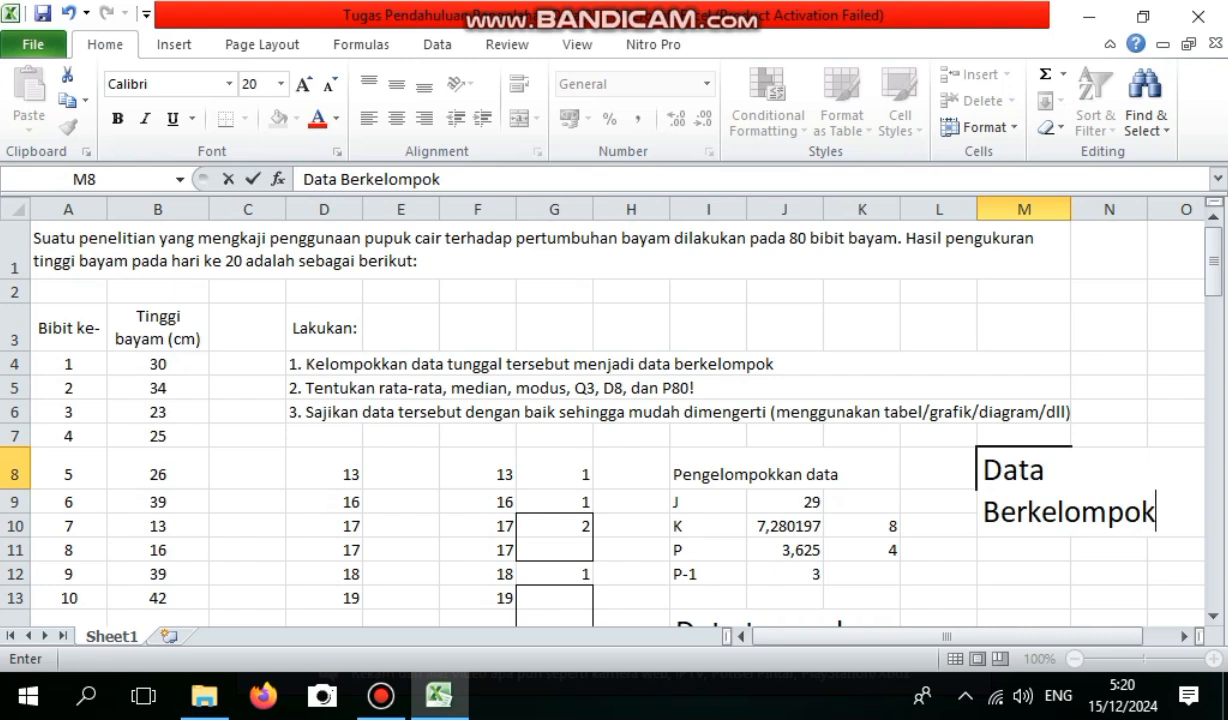
key(Return)
key(Return)
key(Return)
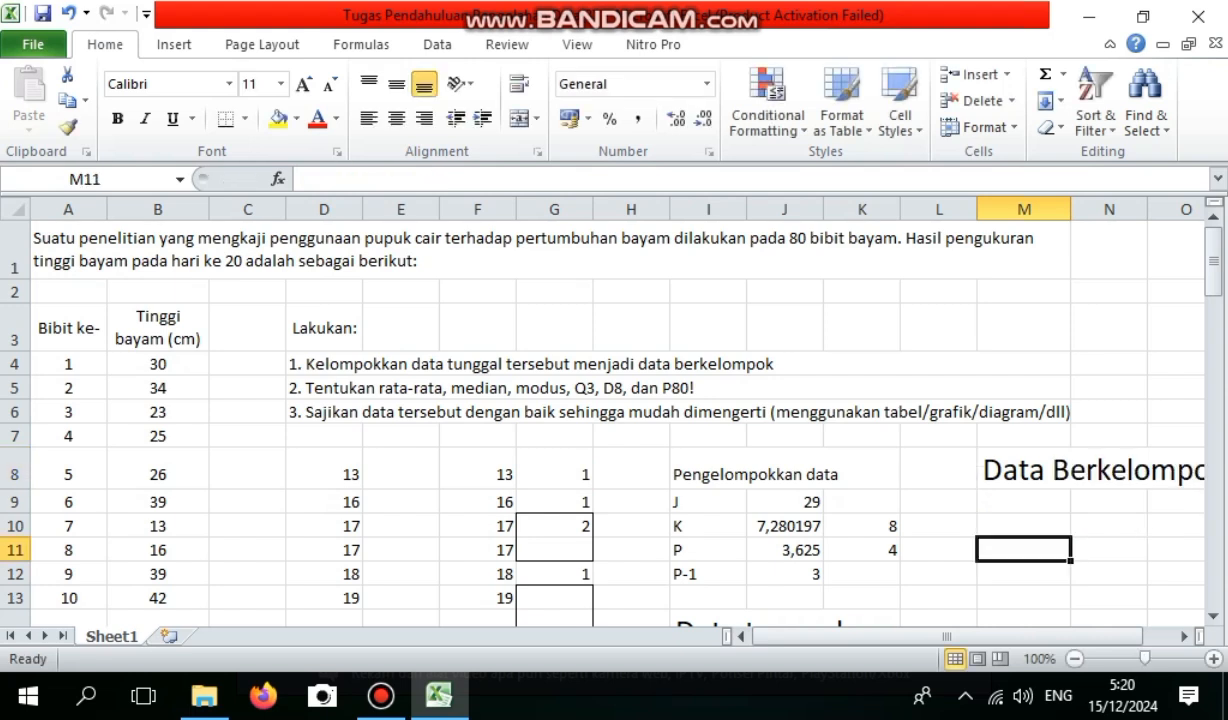
Enter the column heading "Kelas interval" in M9 and widen column M to fit it.
key(Up)
key(Up)
text(K)
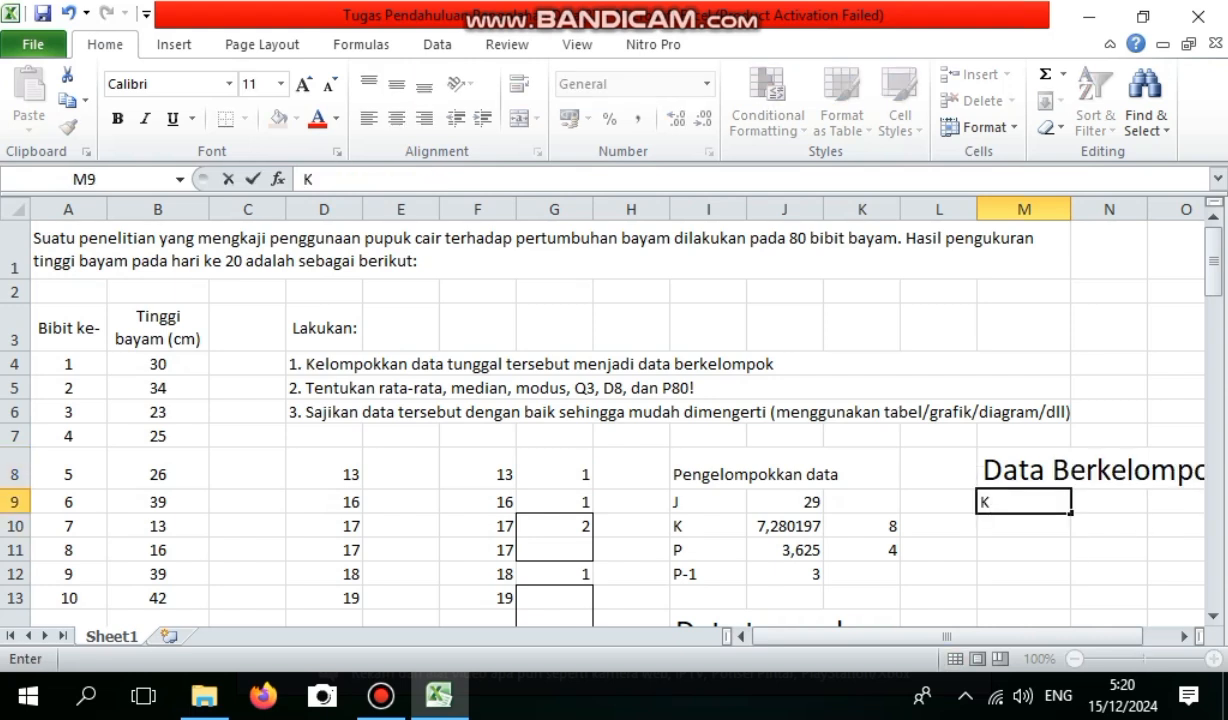
text(elas interval)
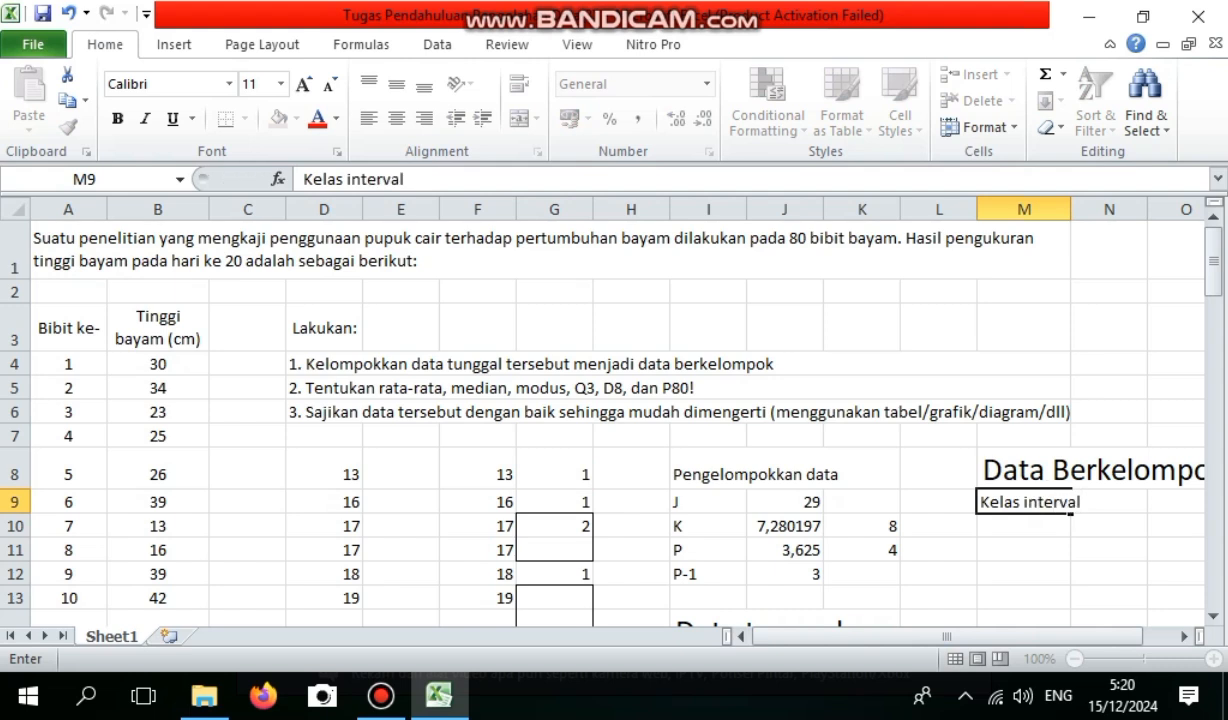
key(Return)
drag(1071, 209, 1084, 209)
Number the classes 1 to 8 in M10:M17 under the Kelas interval heading.
text(1)
key(Return)
text(2)
key(Return)
text(3 4)
key(Return)
text(5)
key(Return)
text(6)
key(Return)
text(7)
key(Return)
text(8)
key(Return)
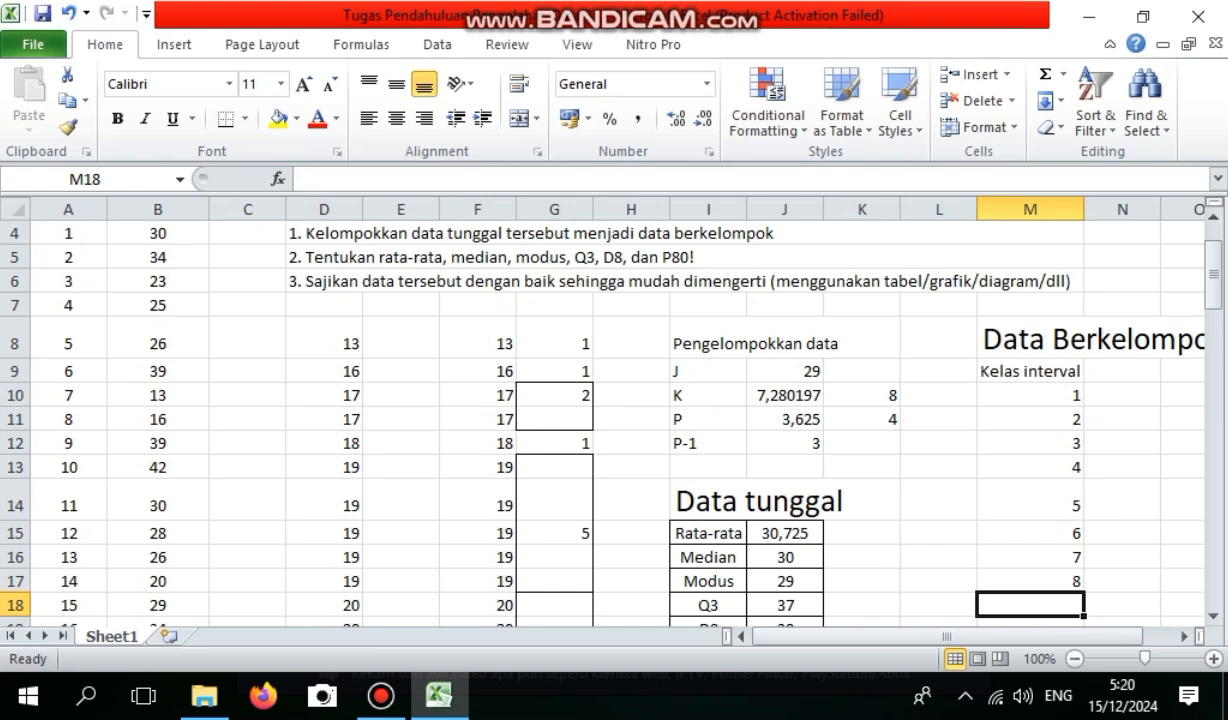
Widen column N and enter the column heading "Nilai interval" in N9.
click(1122, 371)
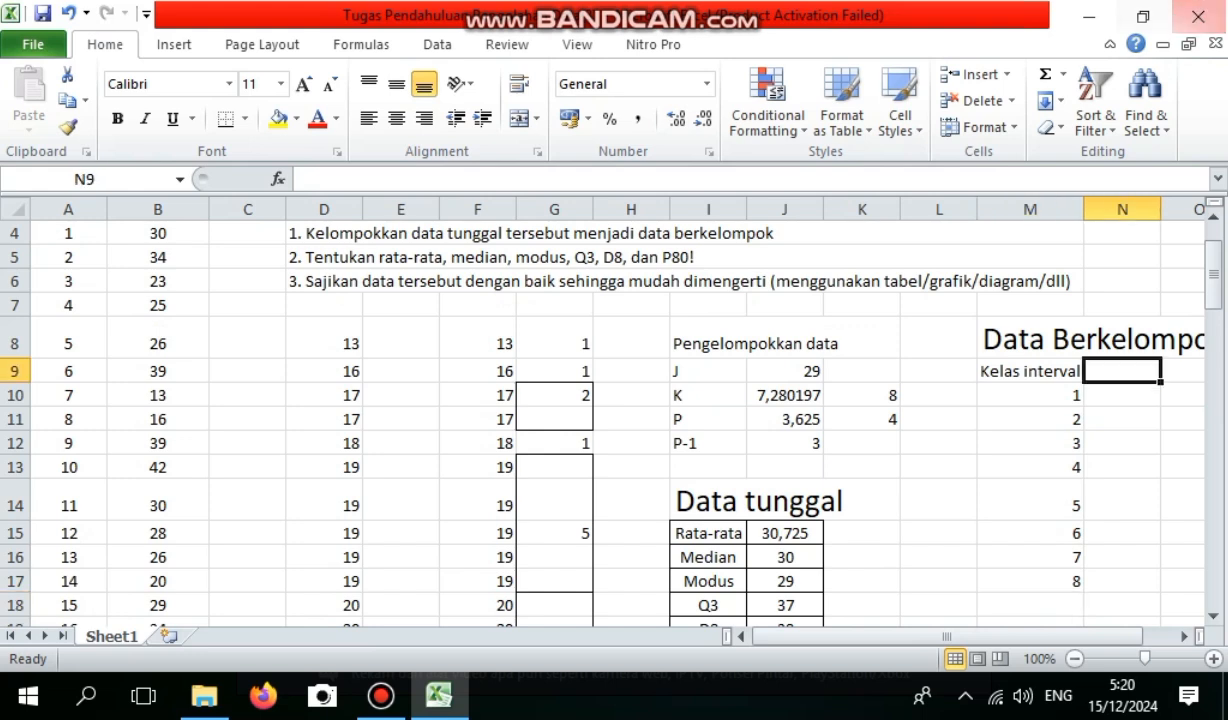
drag(1160, 209, 1204, 209)
text(N)
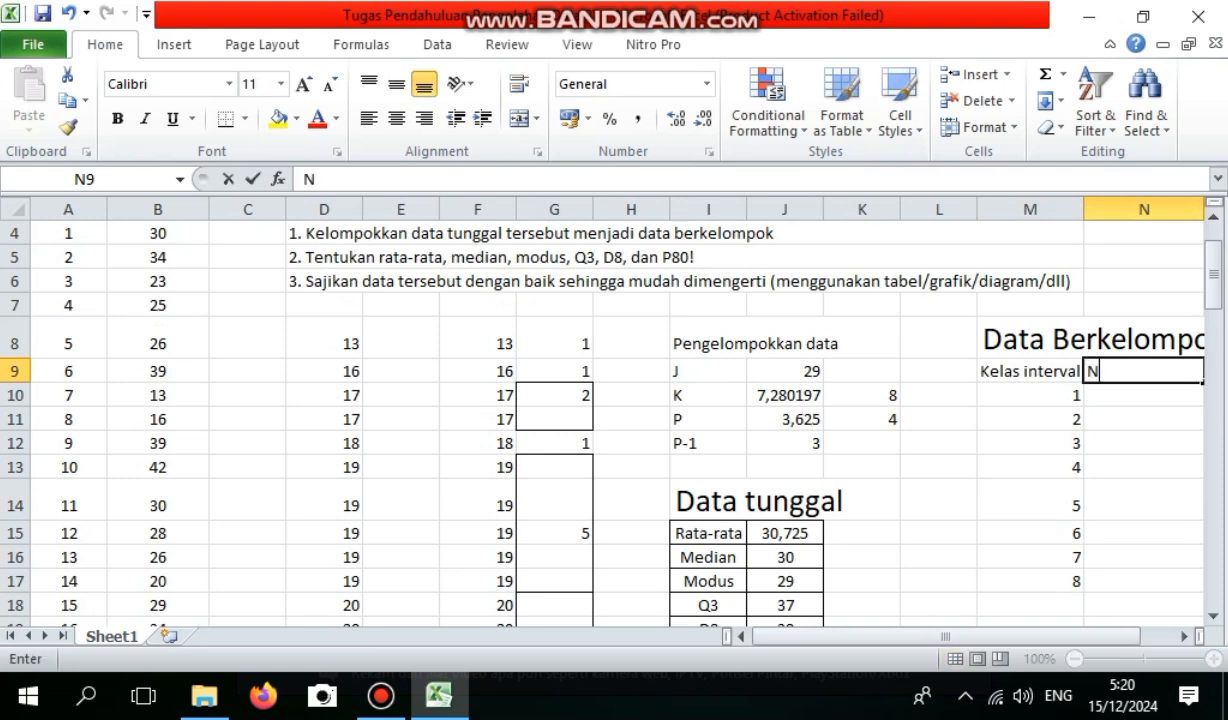
text(ilai interva)
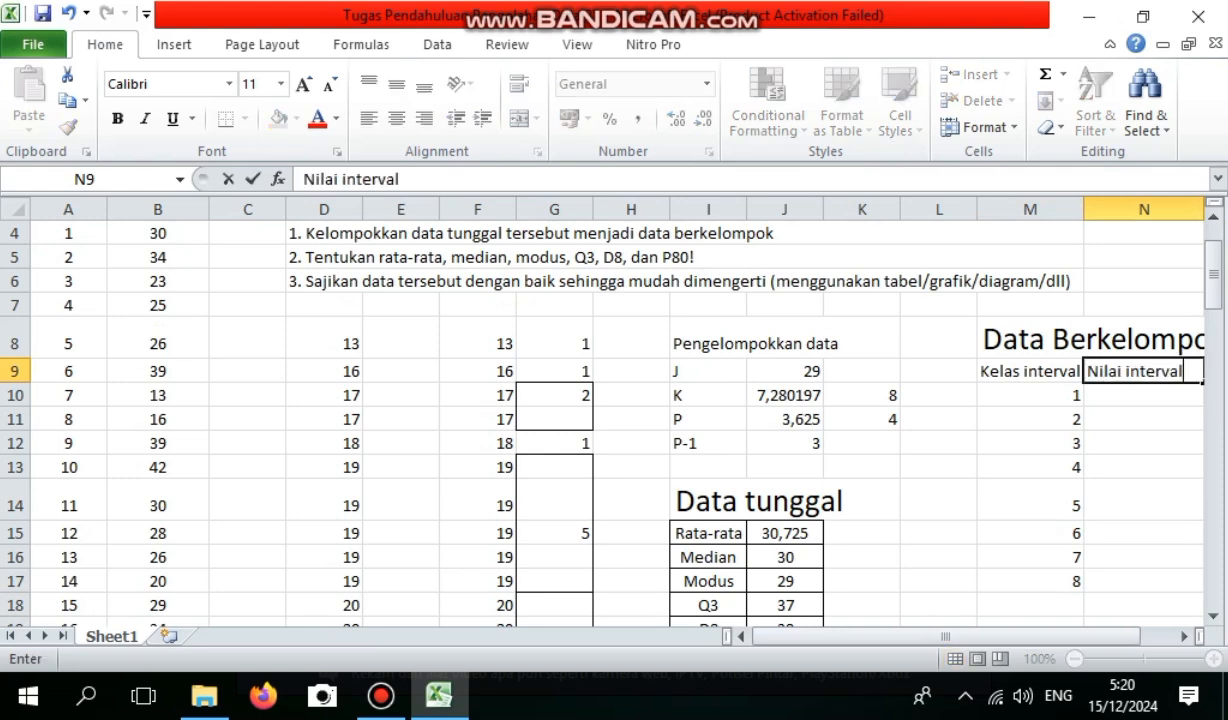
text(l)
key(Return)
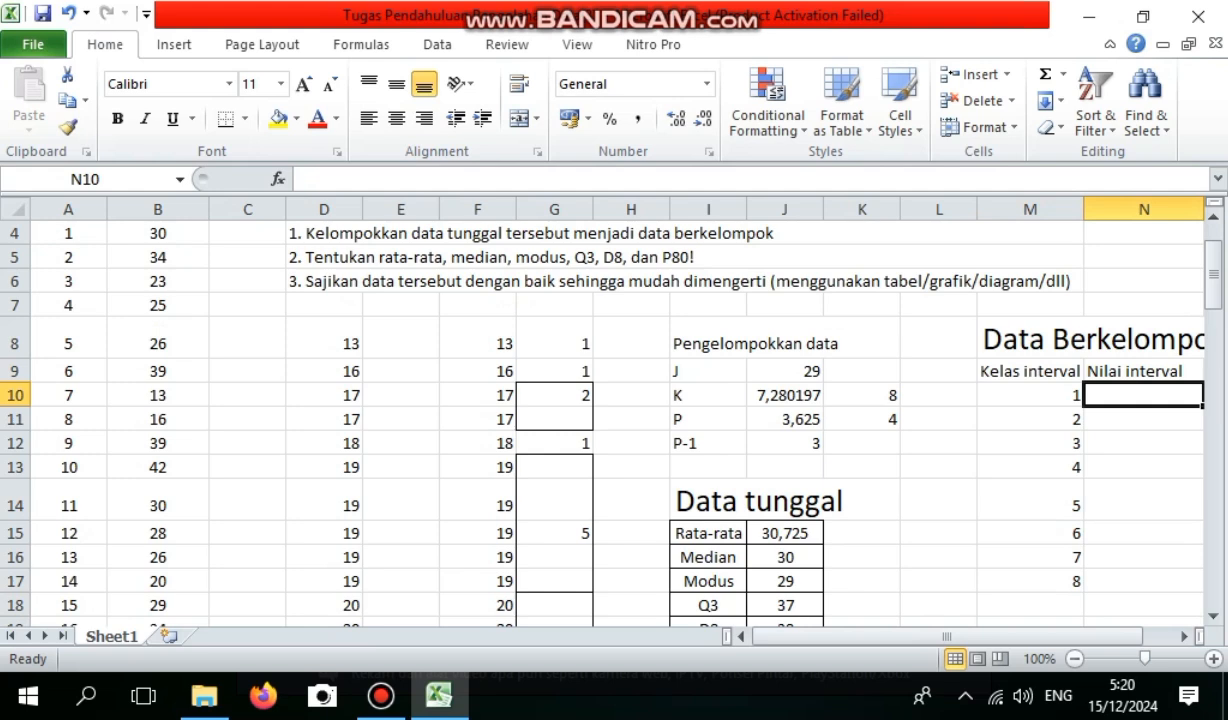
Enter the value ranges for classes 1 and 2 as 13-16 in N10 and 17-20 in N11.
text(13)
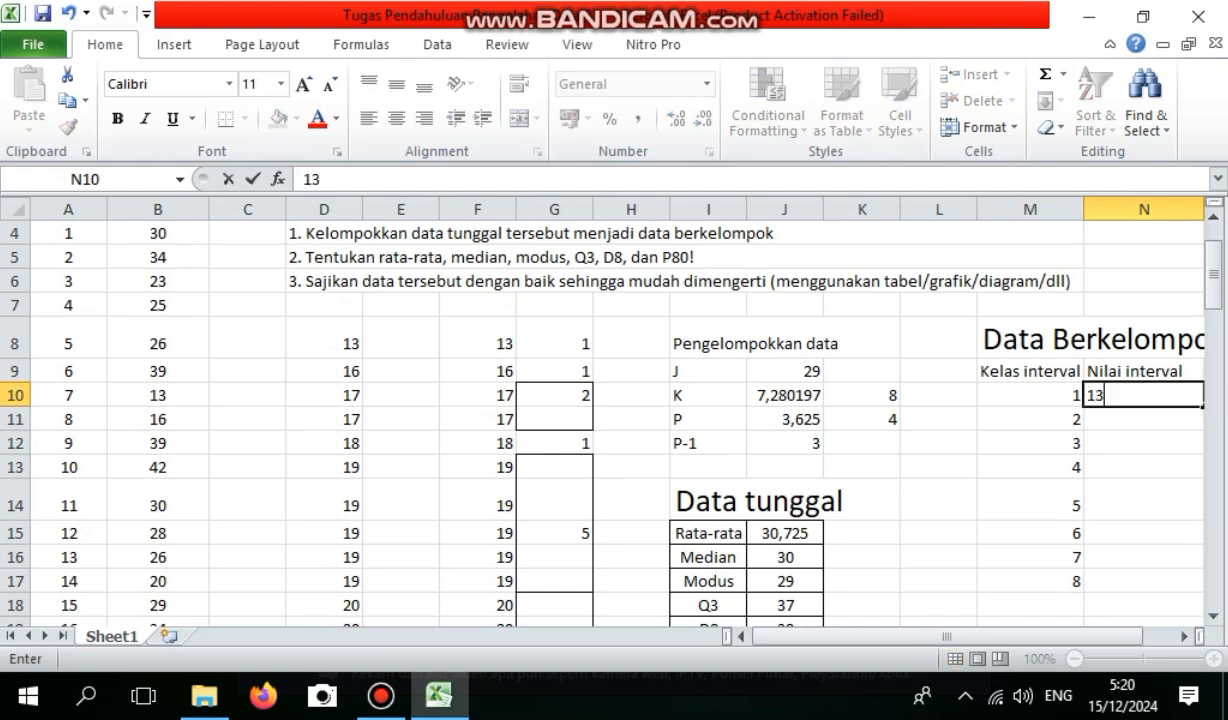
text(-16)
key(Return)
text(1)
text(7-)
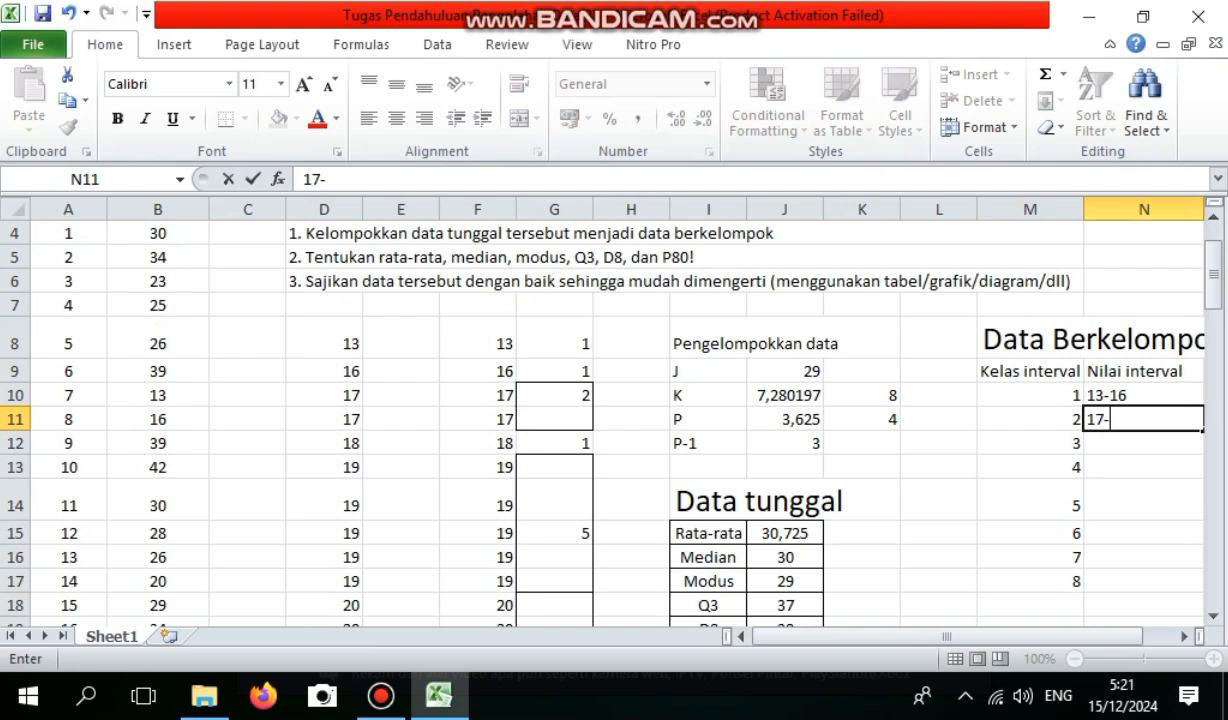
text(29)
key(BackSpace)
text(0)
key(Return)
Enter the value ranges for classes 3 and 4 as 21-24 in N12 and 25-28 in N13.
text(21-)
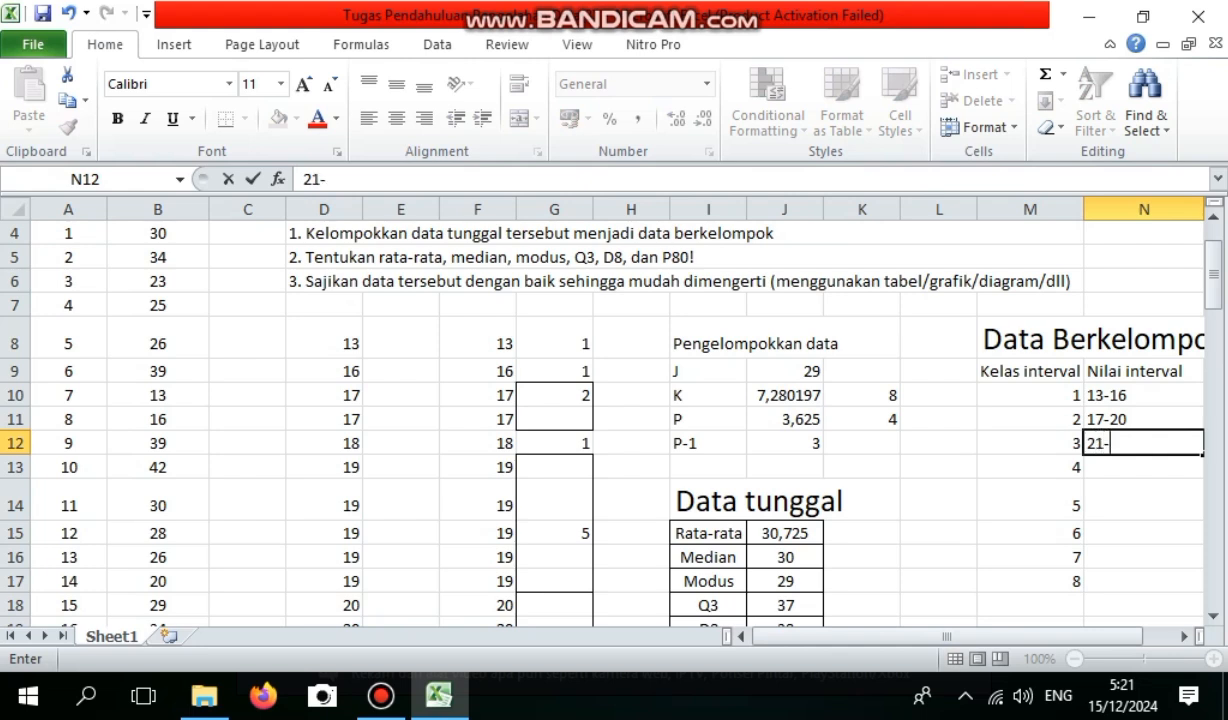
text(24)
key(Return)
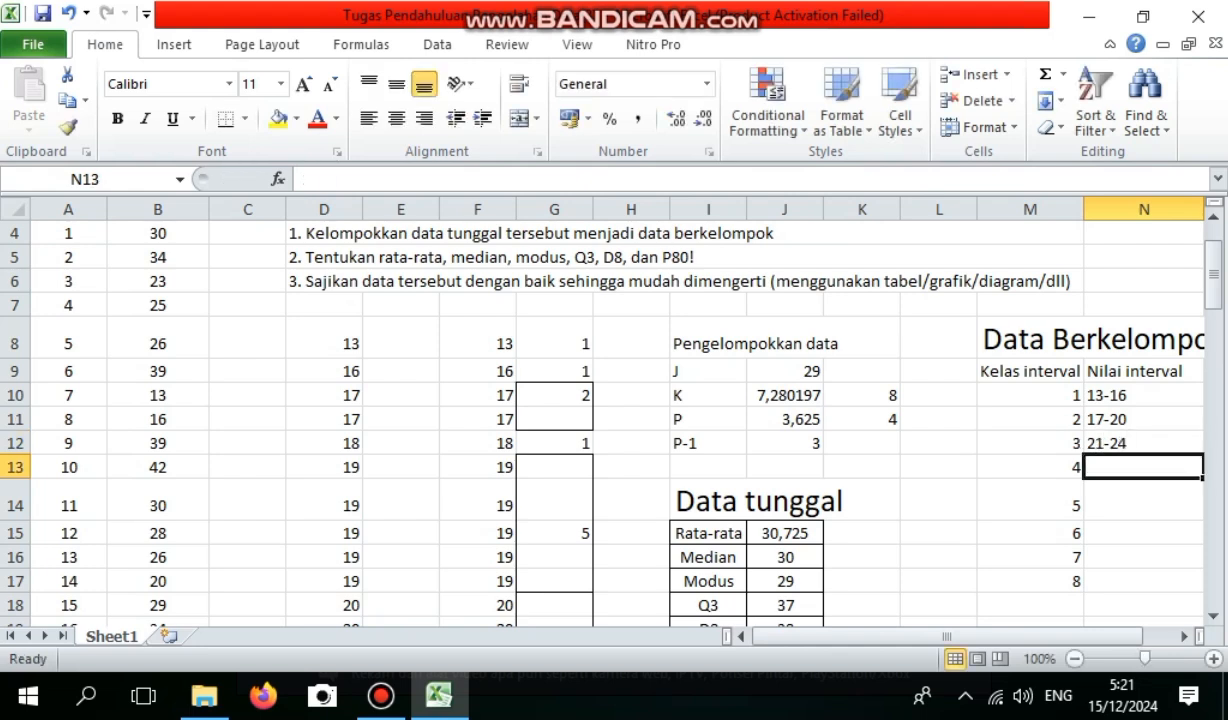
text(25-28)
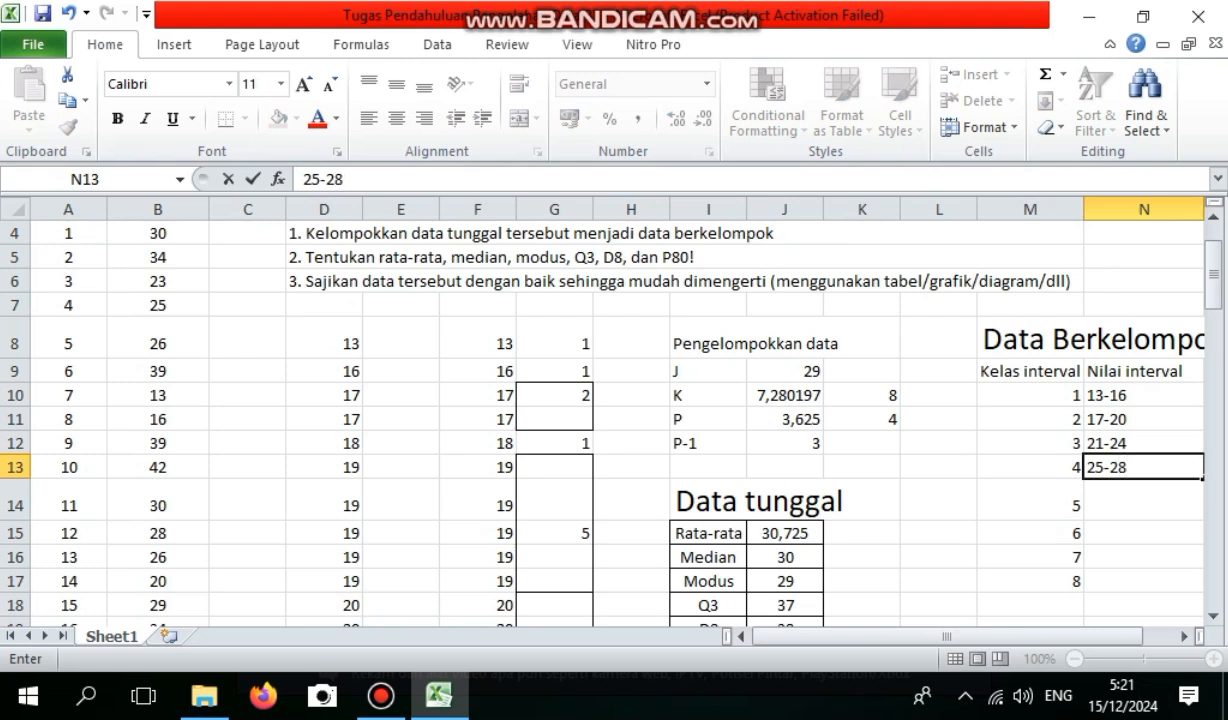
key(Return)
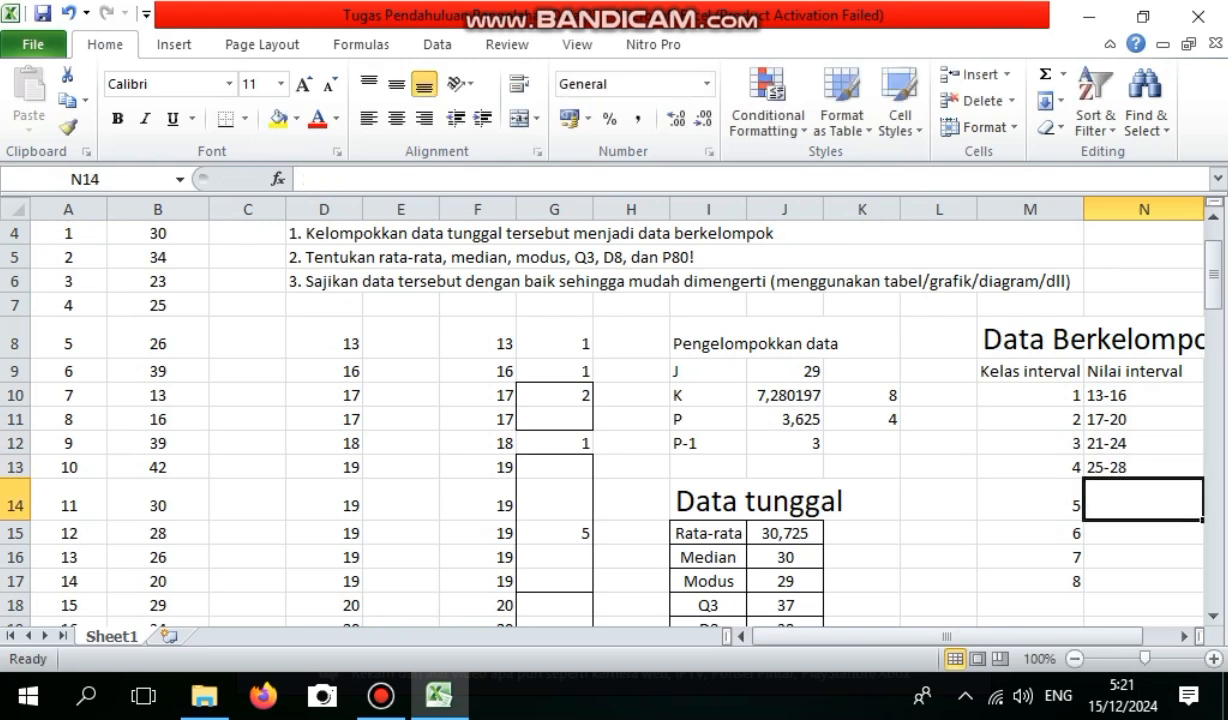
Enter the value ranges for classes 5 and 6 as 29-32 in N14 and 33-36 in N15.
text(29-31)
key(BackSpace)
text(2)
key(Return)
text(3)
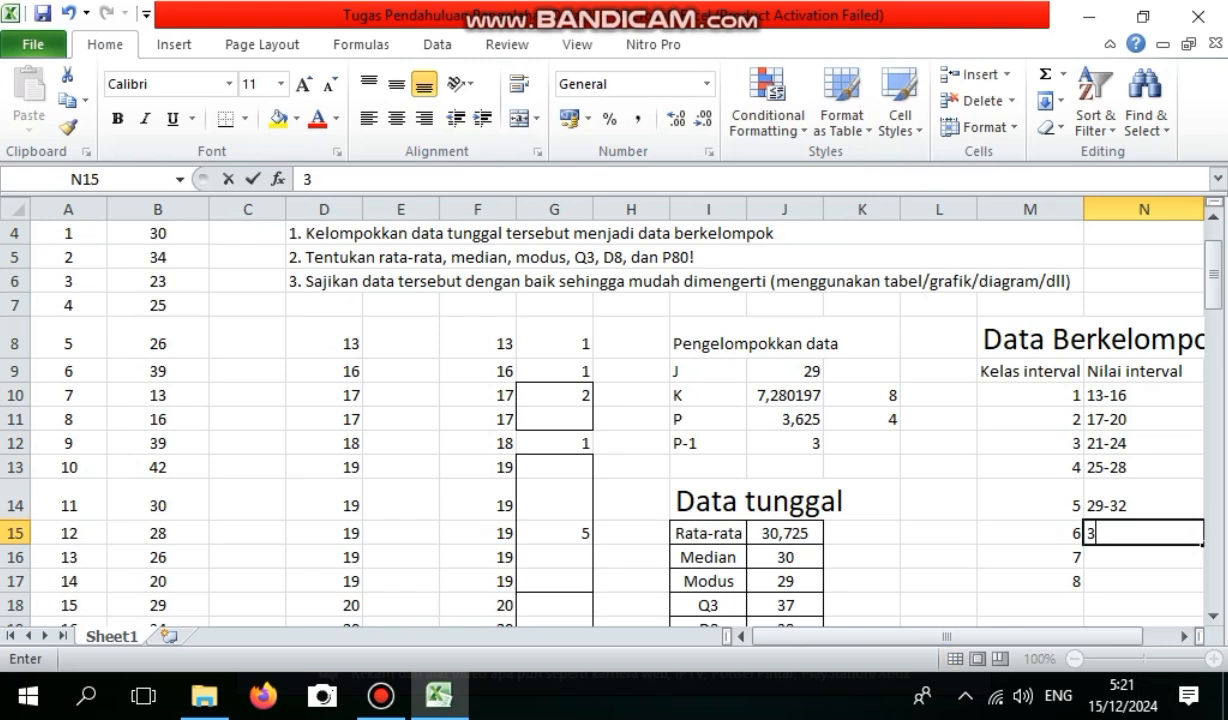
text(3-36)
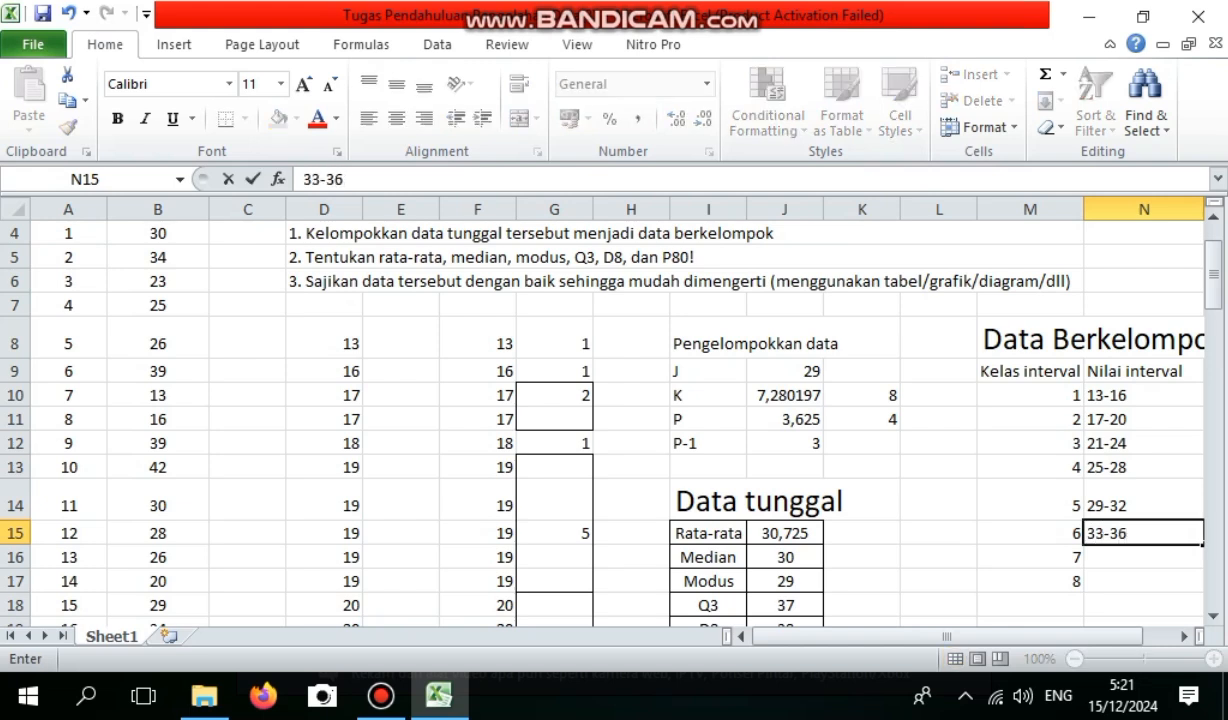
key(Return)
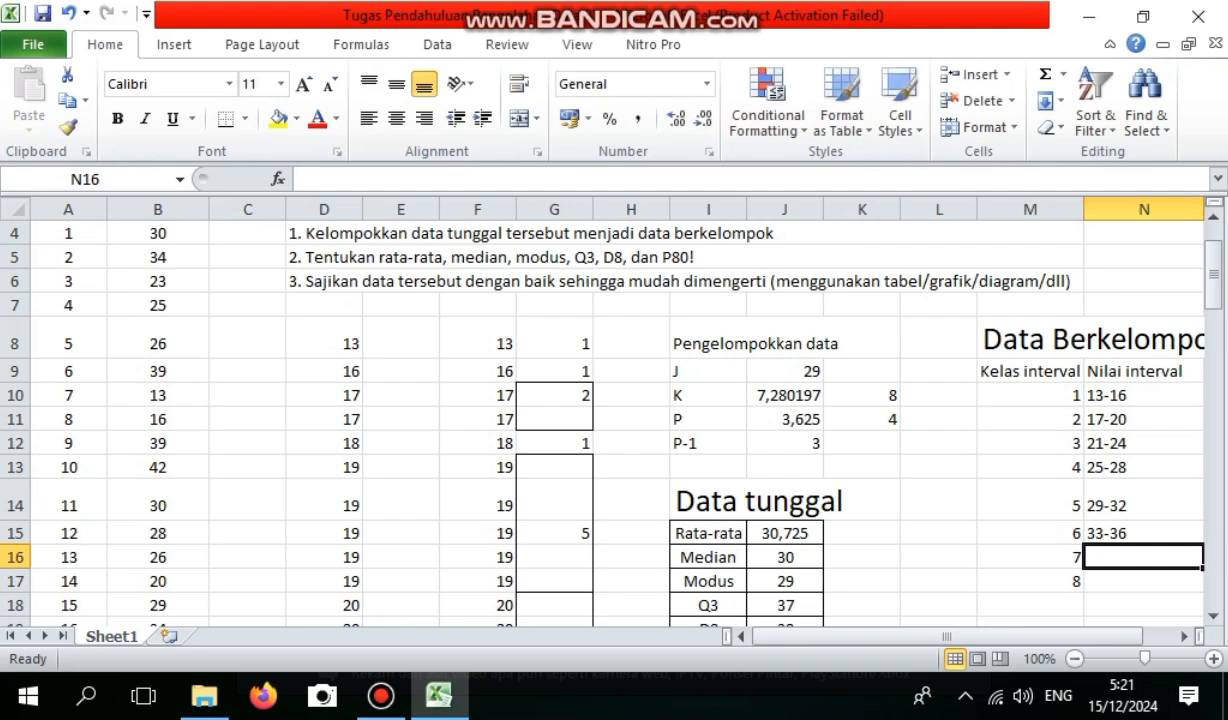
Enter the value ranges for classes 7 and 8 as 37-40 in N16 and 41-44 in N17.
text(3)
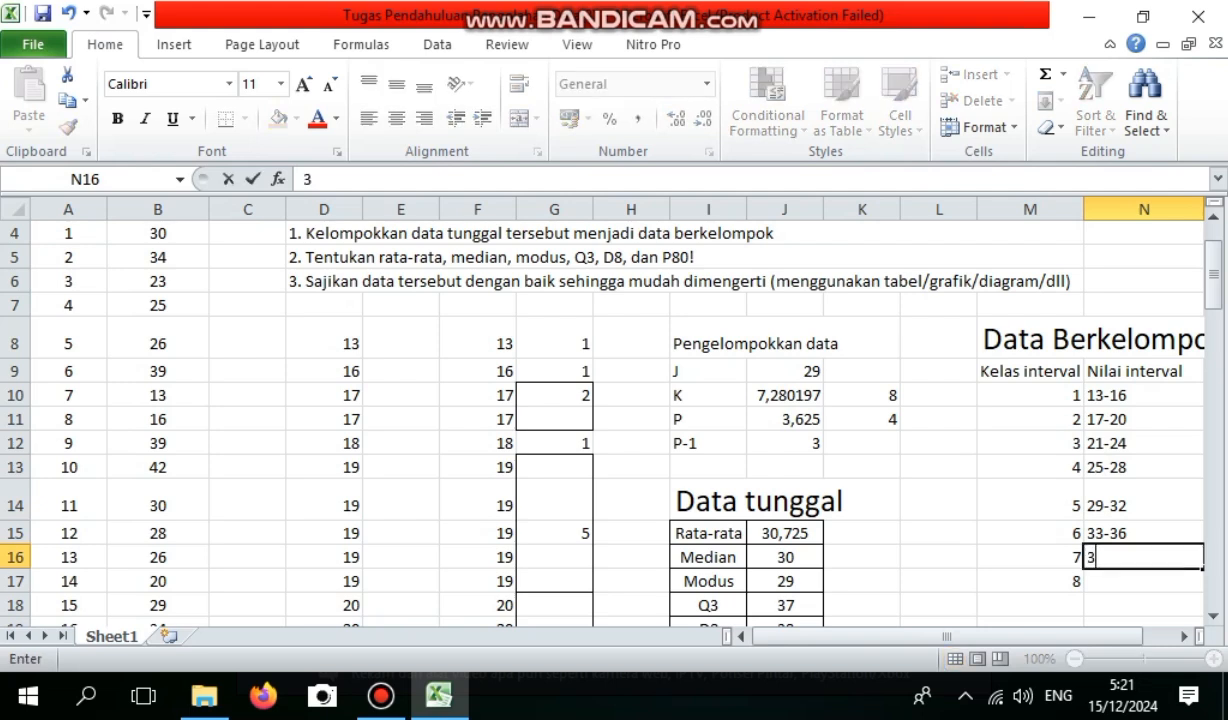
text(7-40)
key(Return)
text(4)
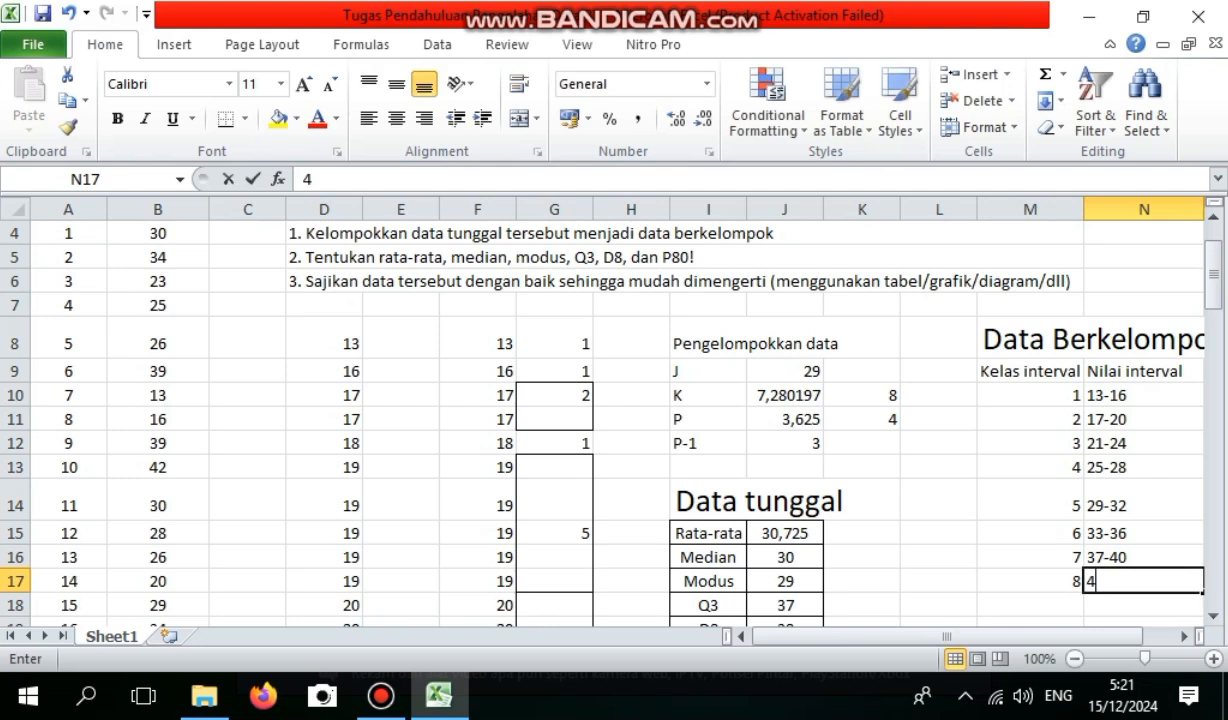
text(1-44)
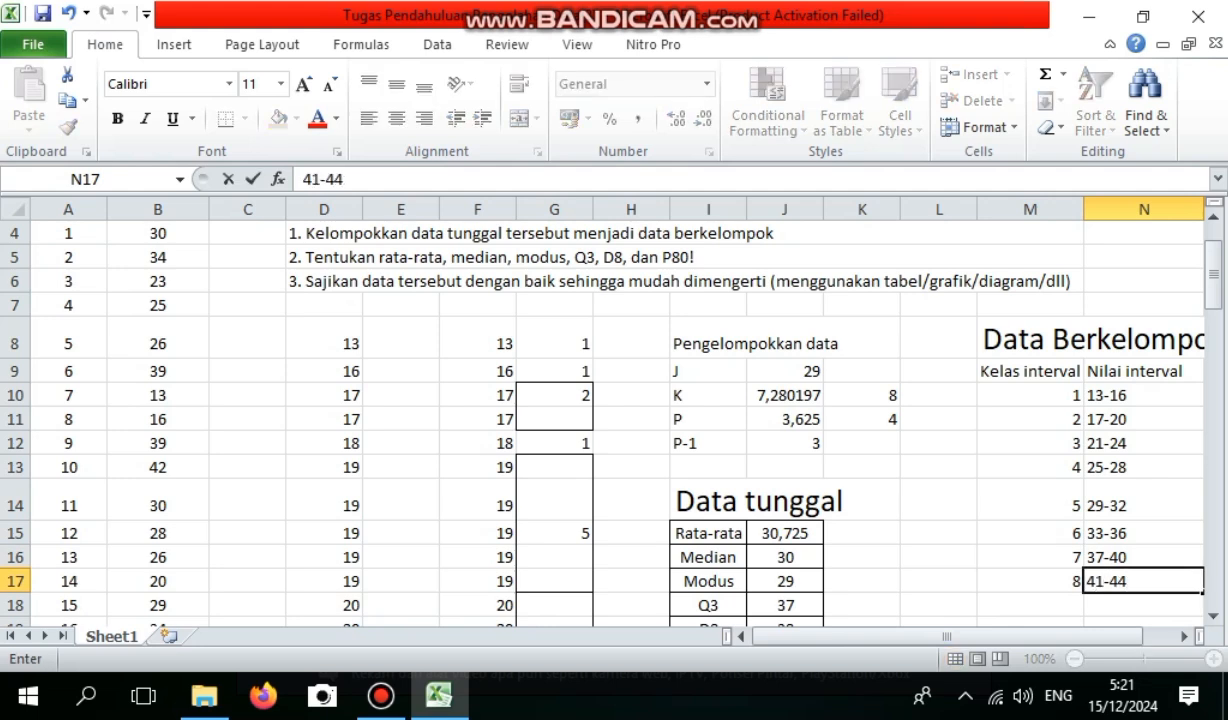
key(Right)
key(Right)
key(Right)
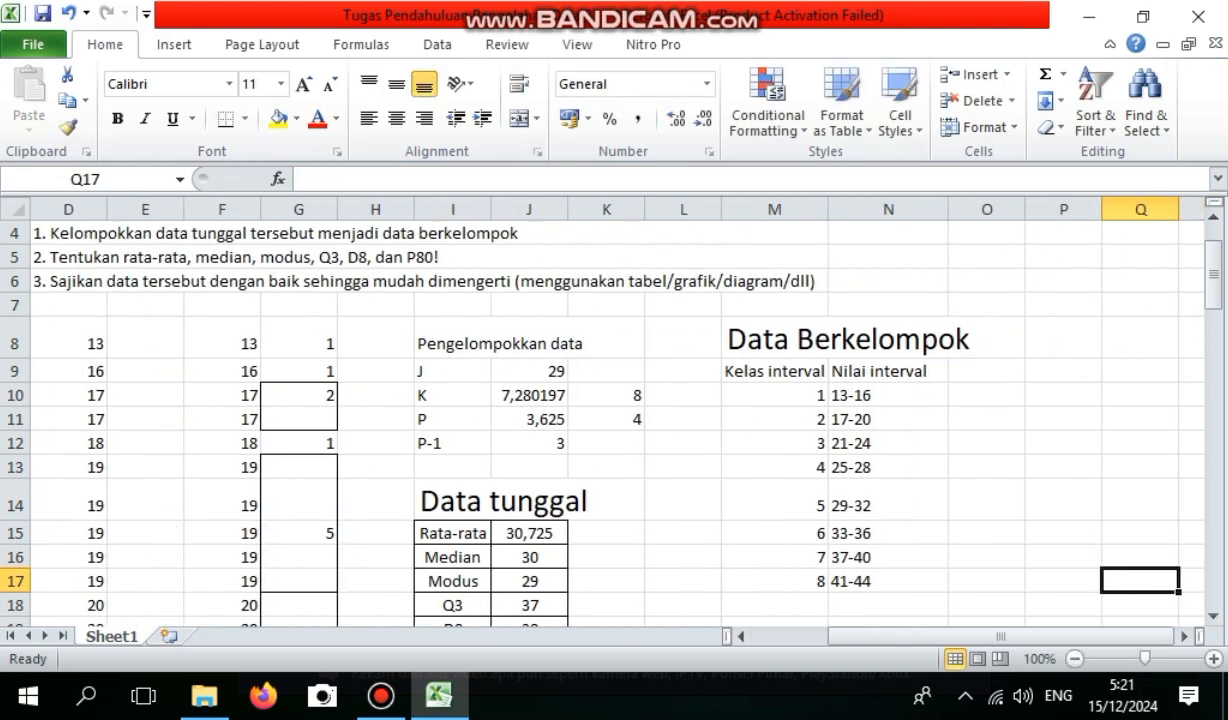
Enter the column heading "Frekuensi" in O9, beside the Nilai interval heading.
click(987, 371)
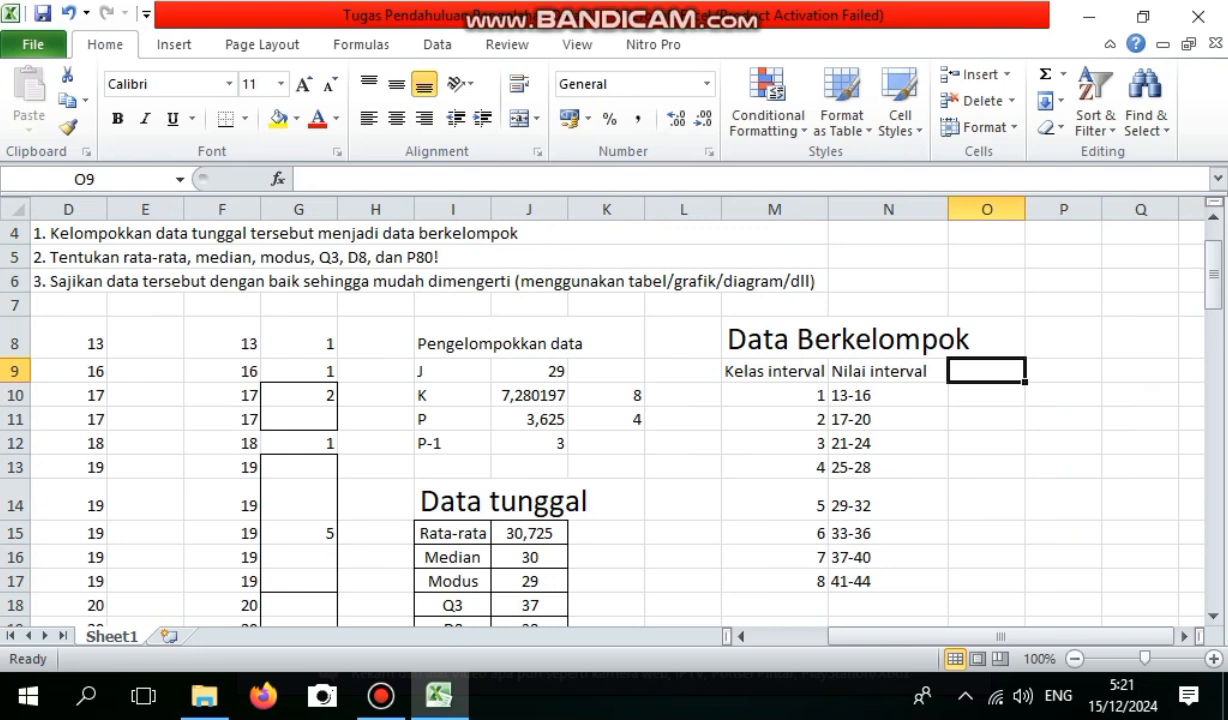
text(Fre)
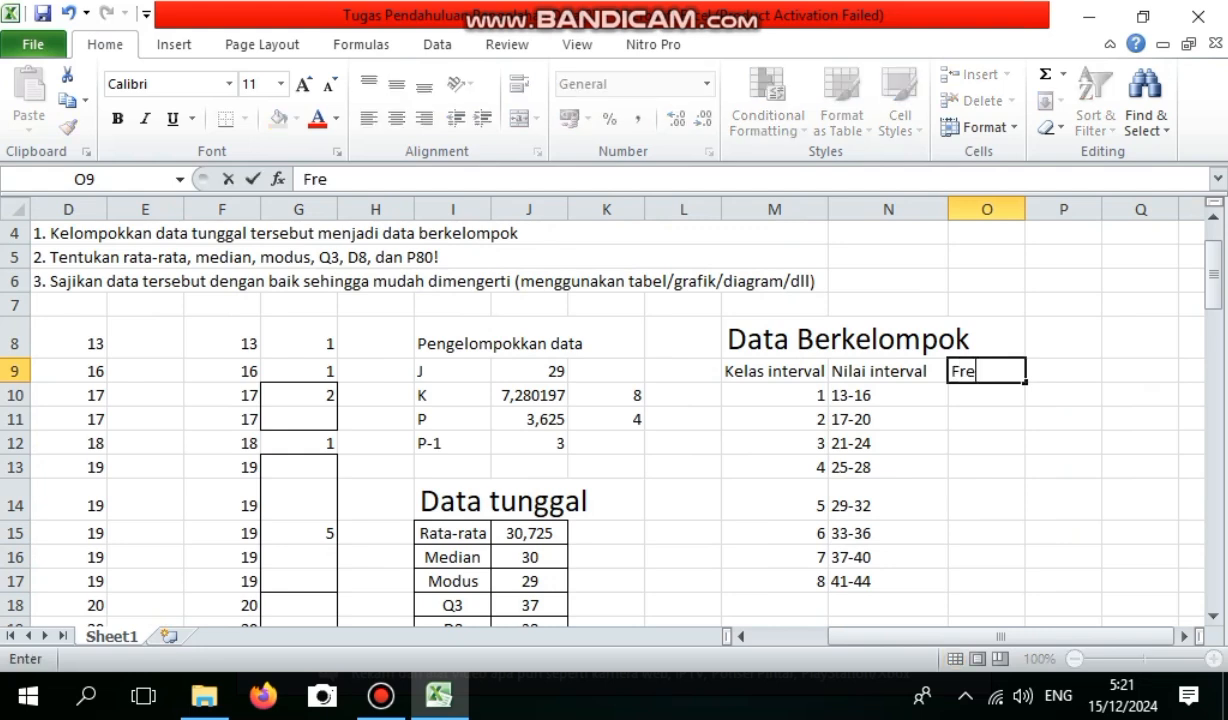
text(kuensi)
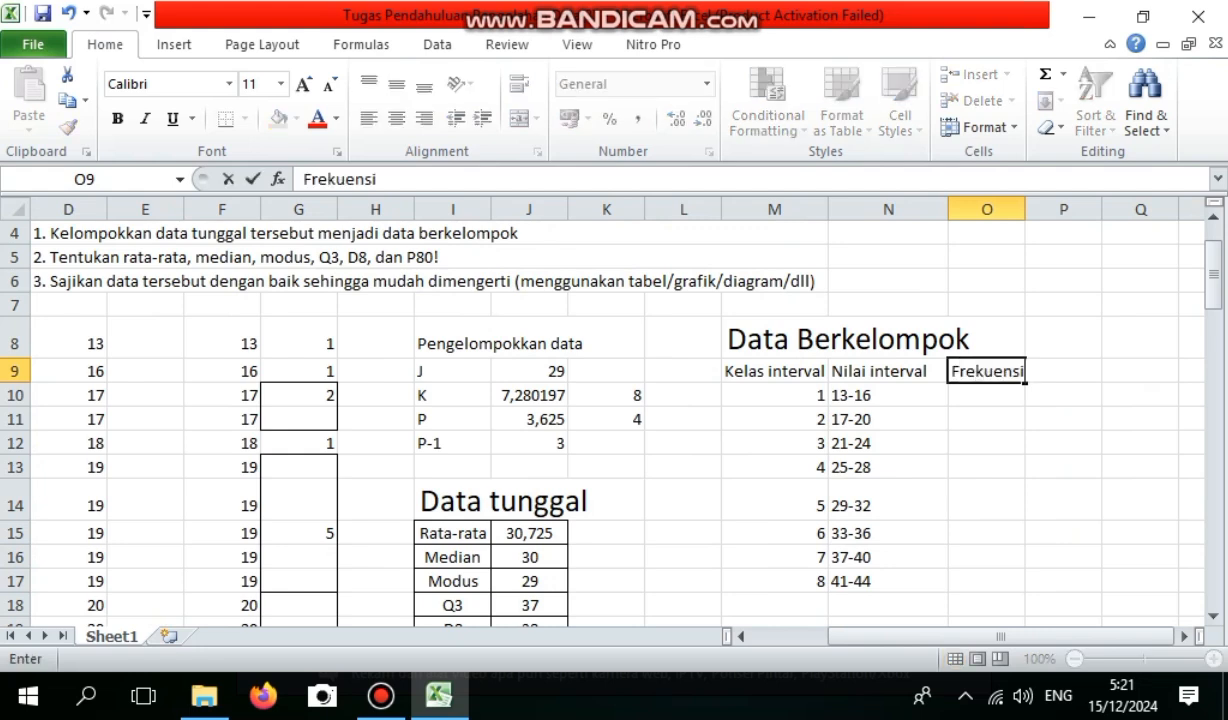
key(Return)
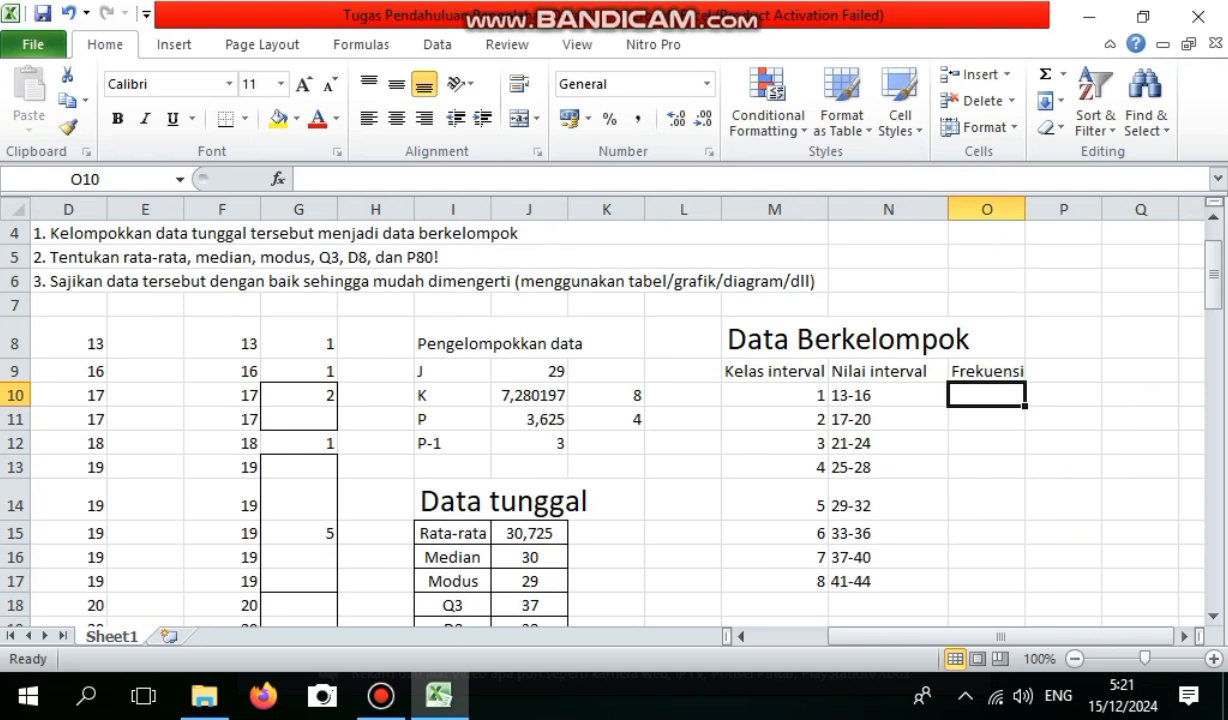
Enter the frequencies for classes 1 and 2 as 2 in O10 and 12 in O11.
text(2)
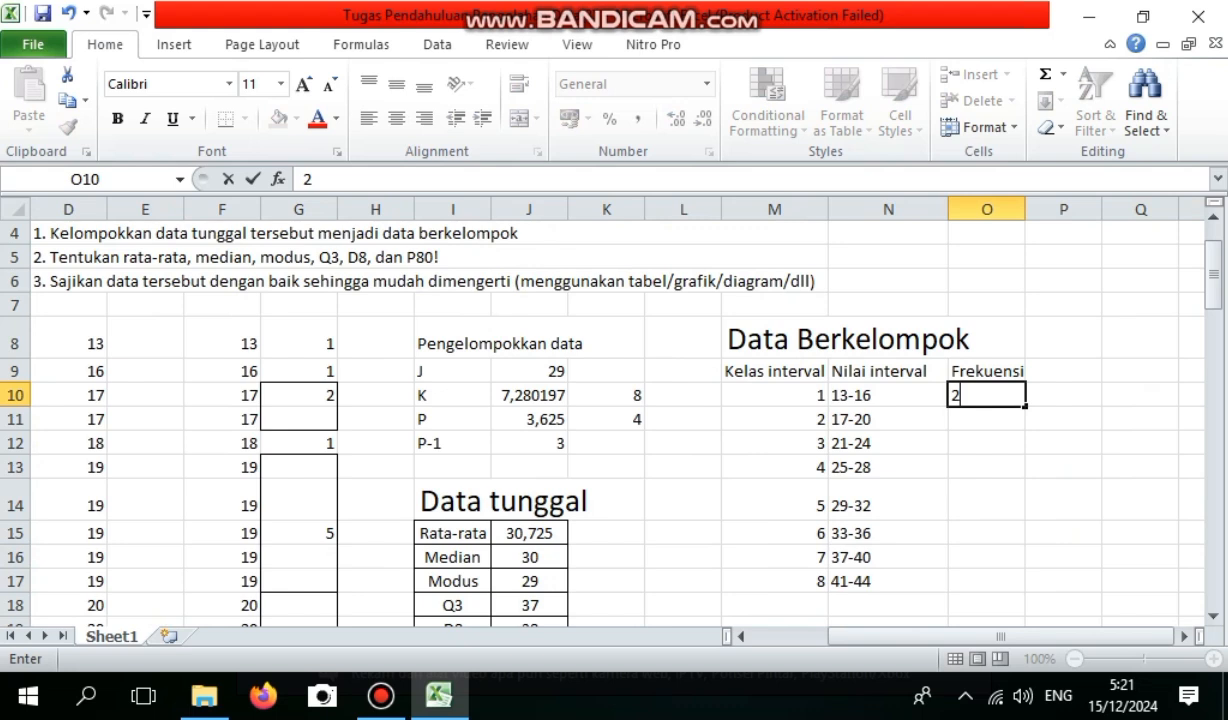
key(Return)
text(12)
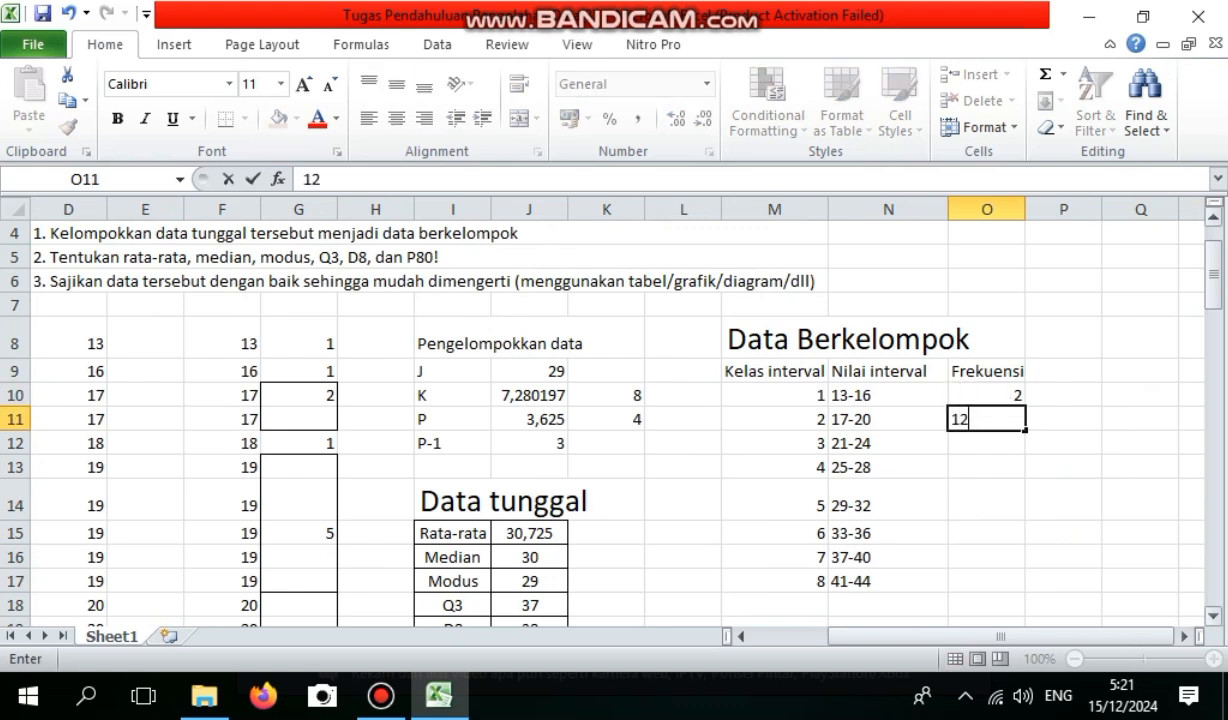
scroll(600, 410, down, 1)
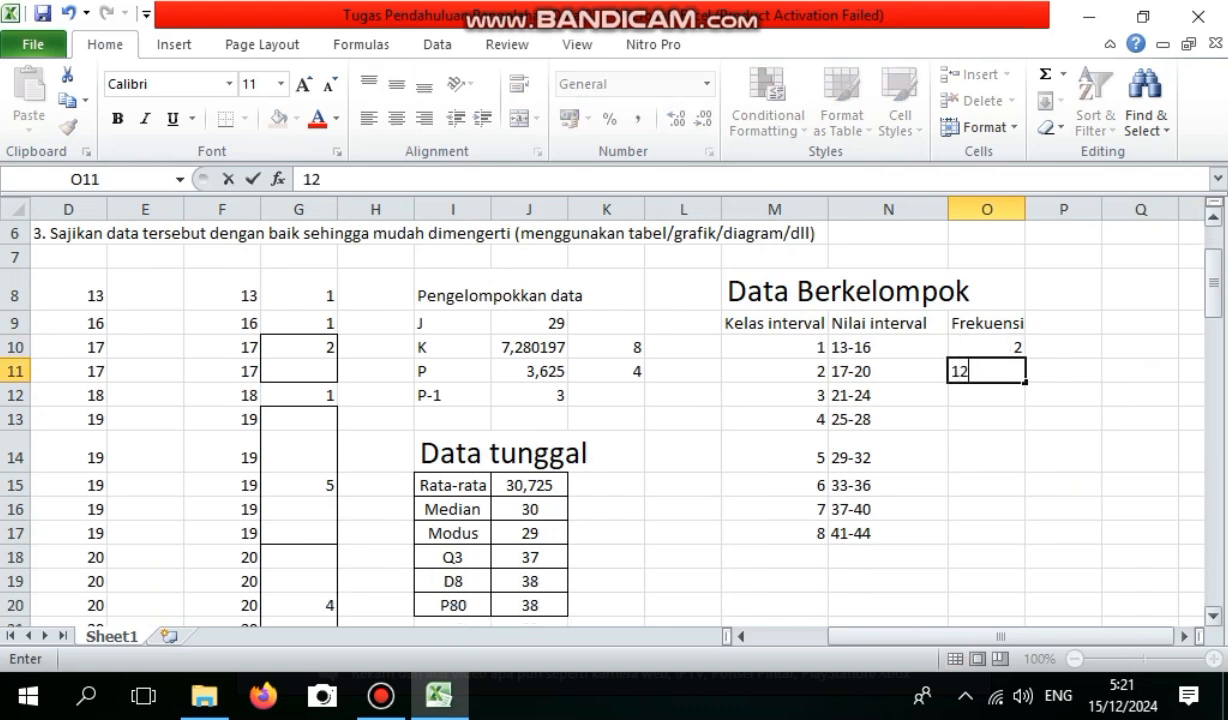
key(Return)
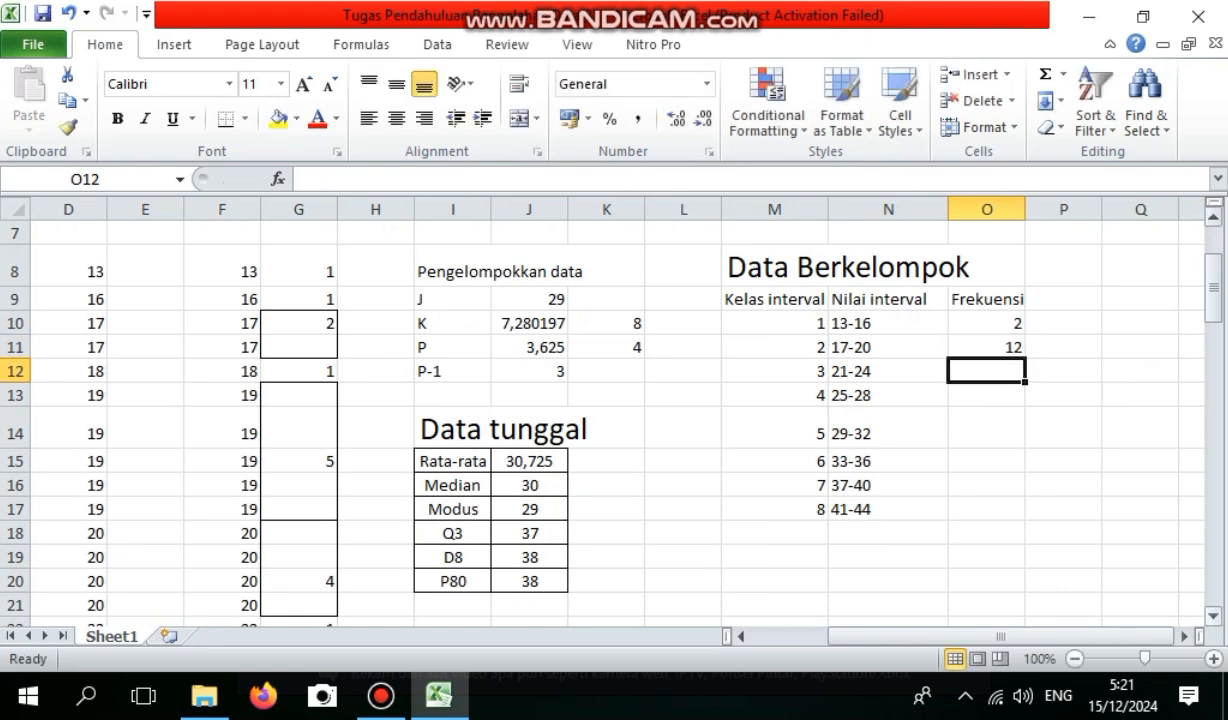
Check the value counts in column G and enter the class 3 and 4 frequencies as 2 in O12 and 13 in O13.
scroll(600, 410, down, 2)
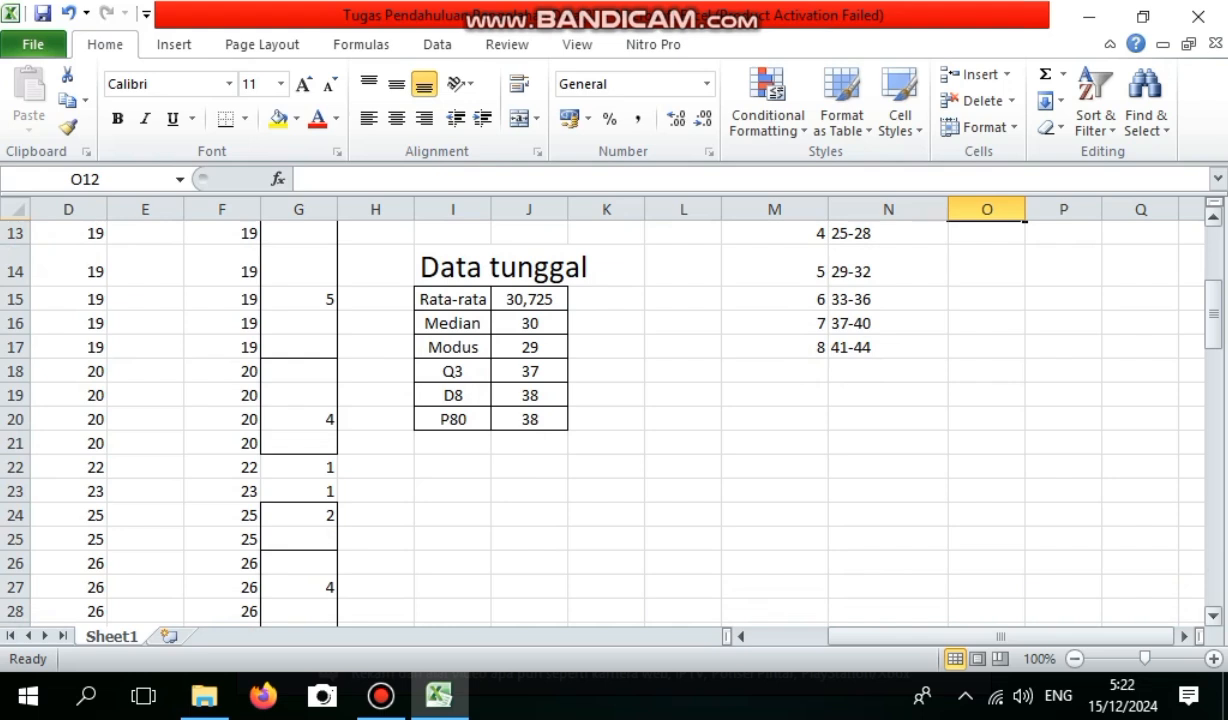
scroll(600, 410, up, 3)
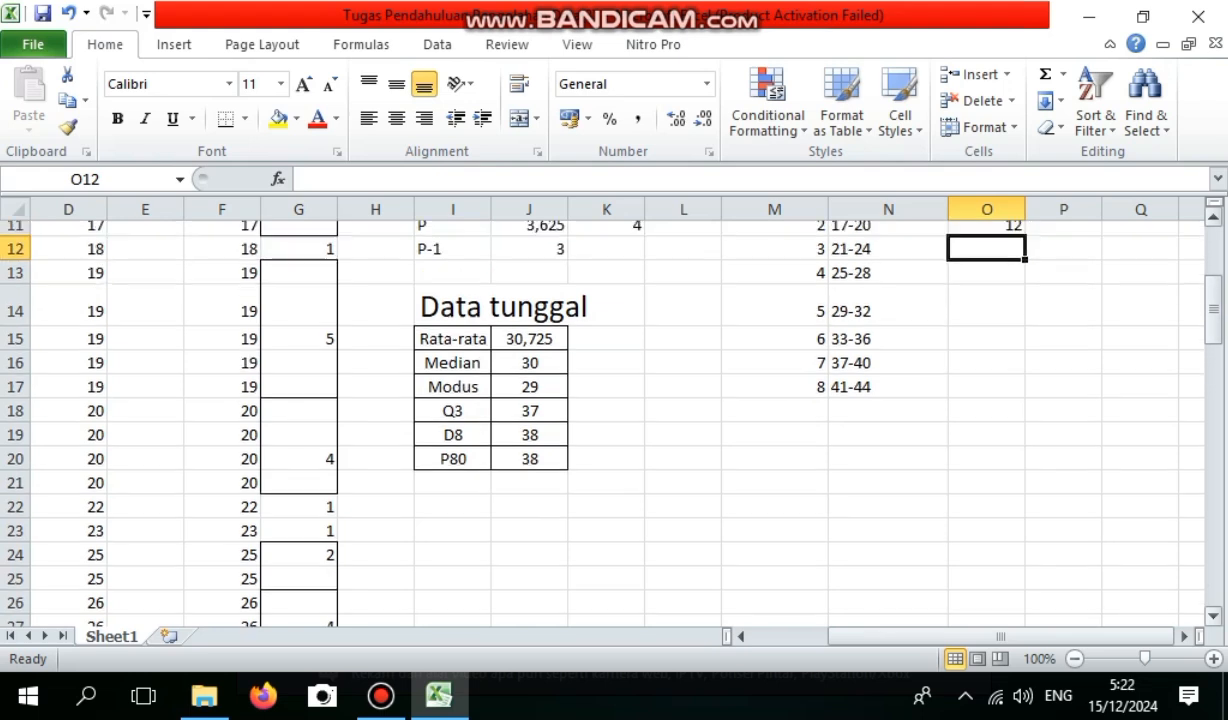
scroll(600, 410, up, 1)
text(2)
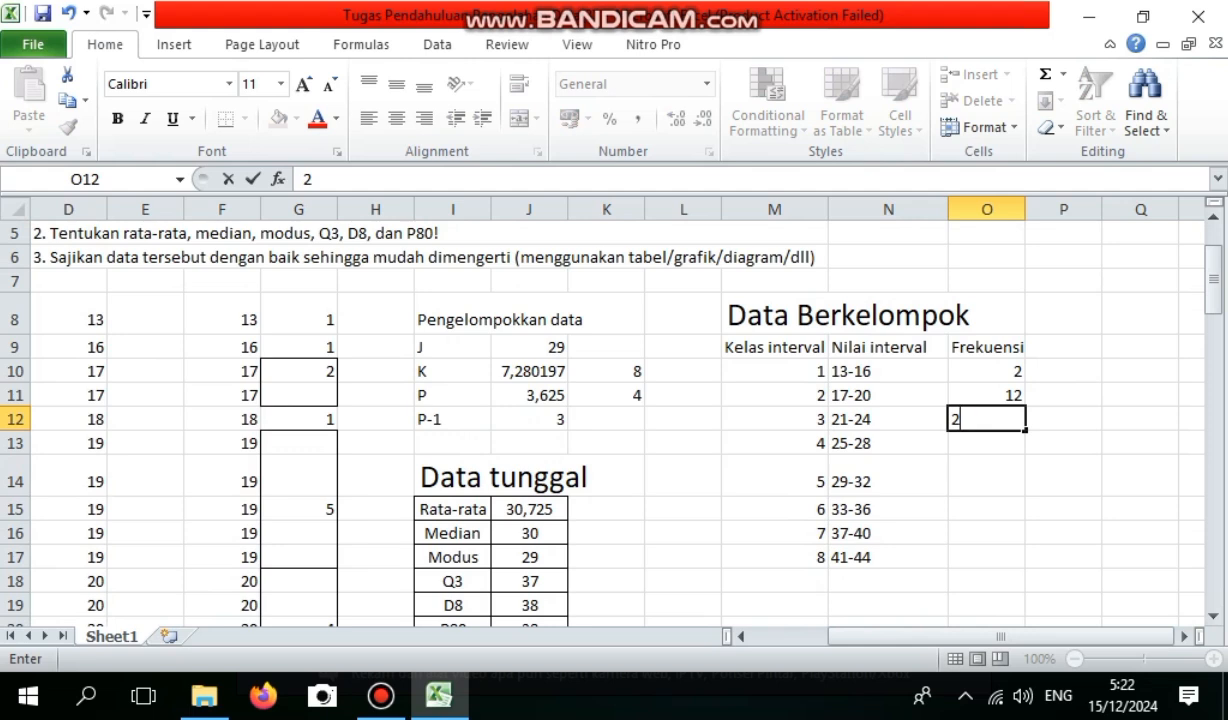
scroll(600, 410, down, 2)
scroll(600, 410, down, 3)
scroll(600, 410, down, 2)
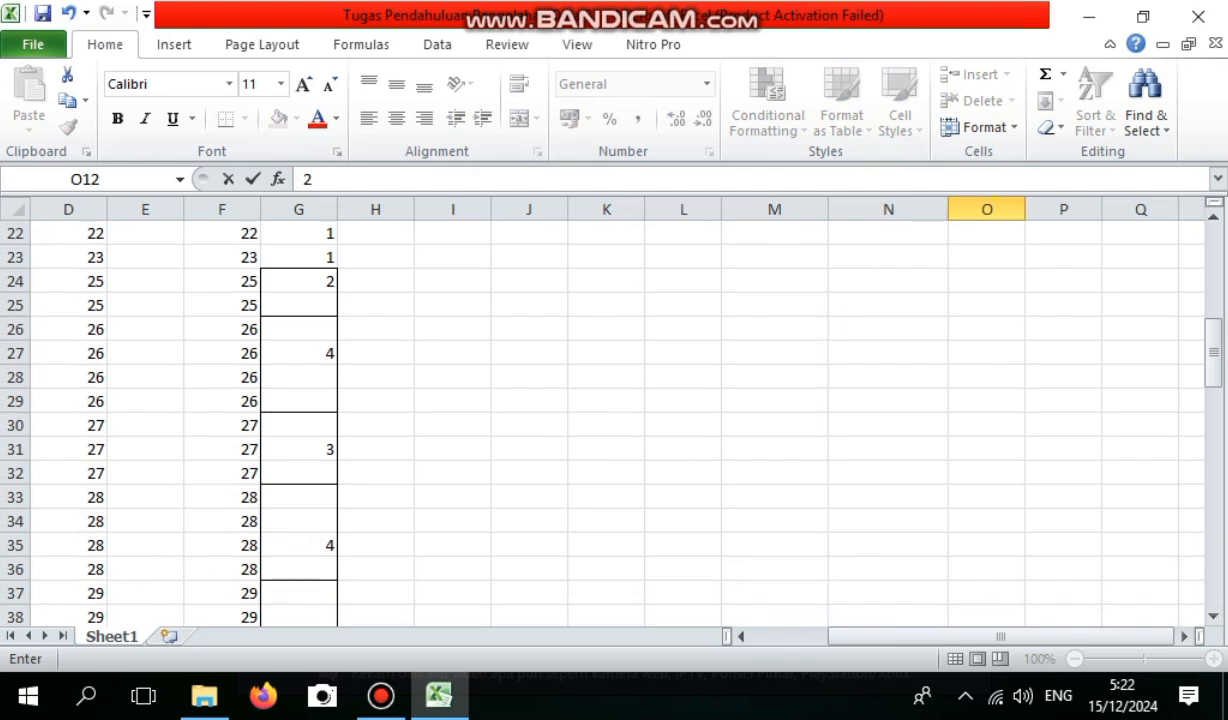
scroll(600, 410, up, 6)
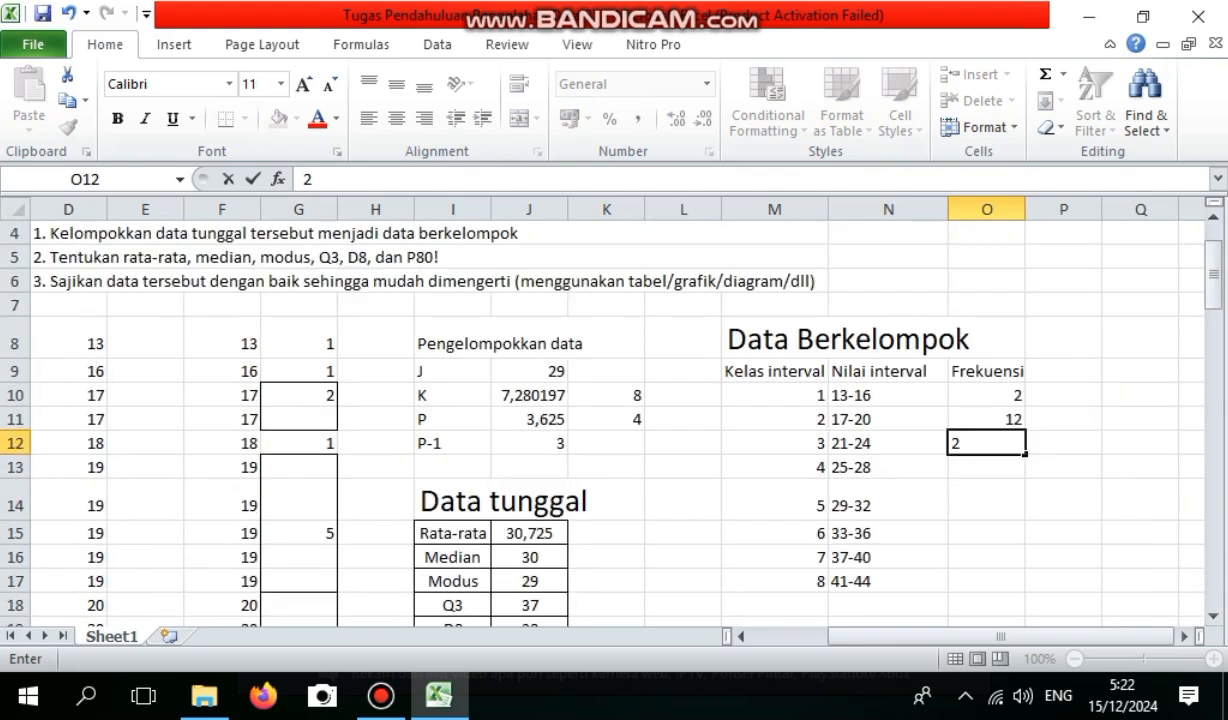
key(Return)
text(13)
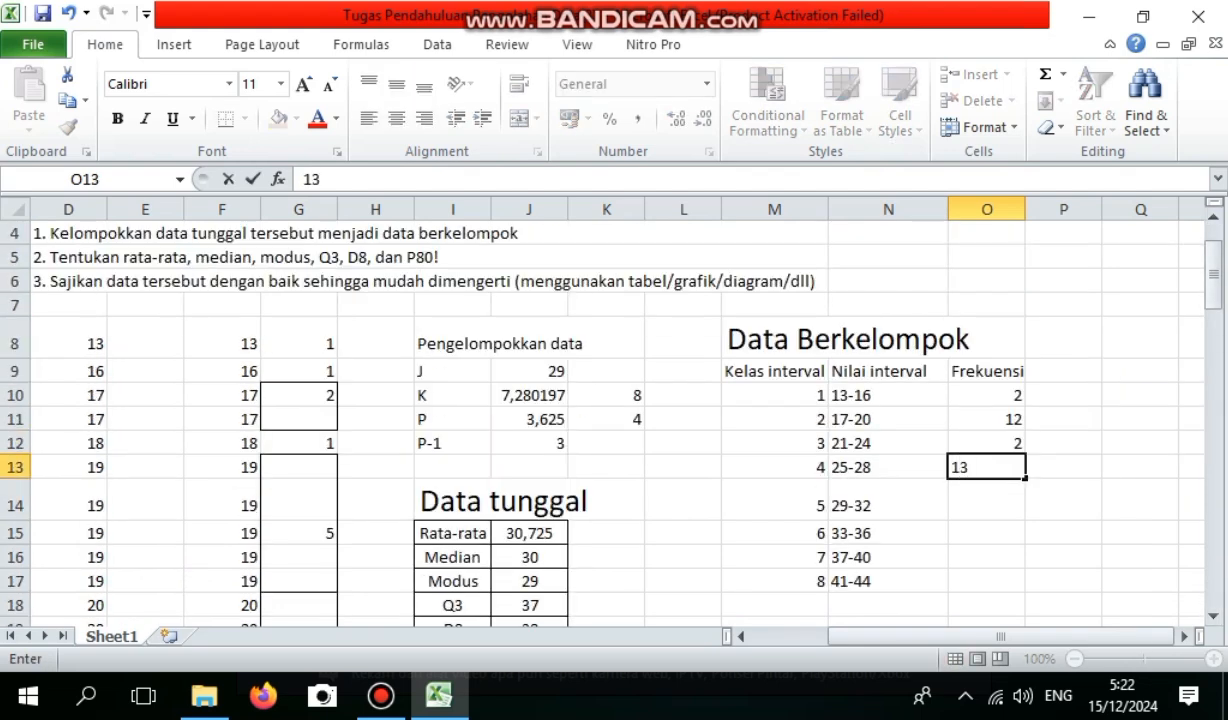
key(Return)
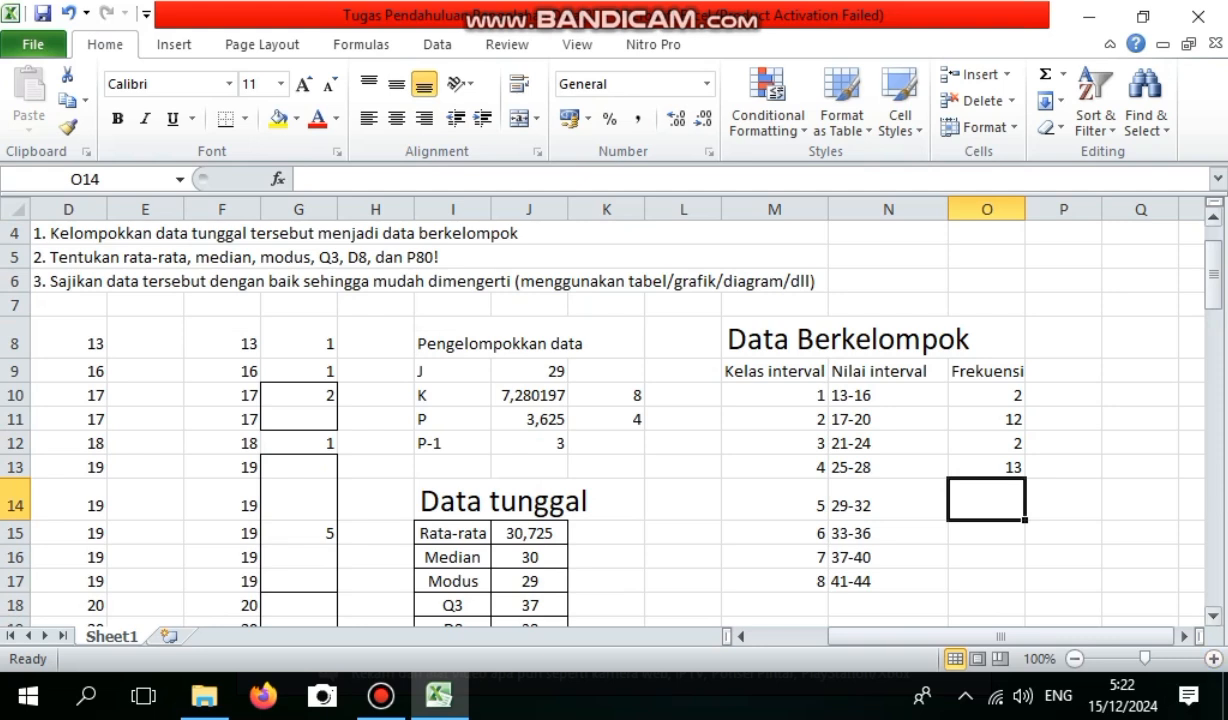
Check the counts for values 29 to 36 and enter the class 5 and 6 frequencies as 12 in O14 and 14 in O15.
scroll(600, 420, down, 20)
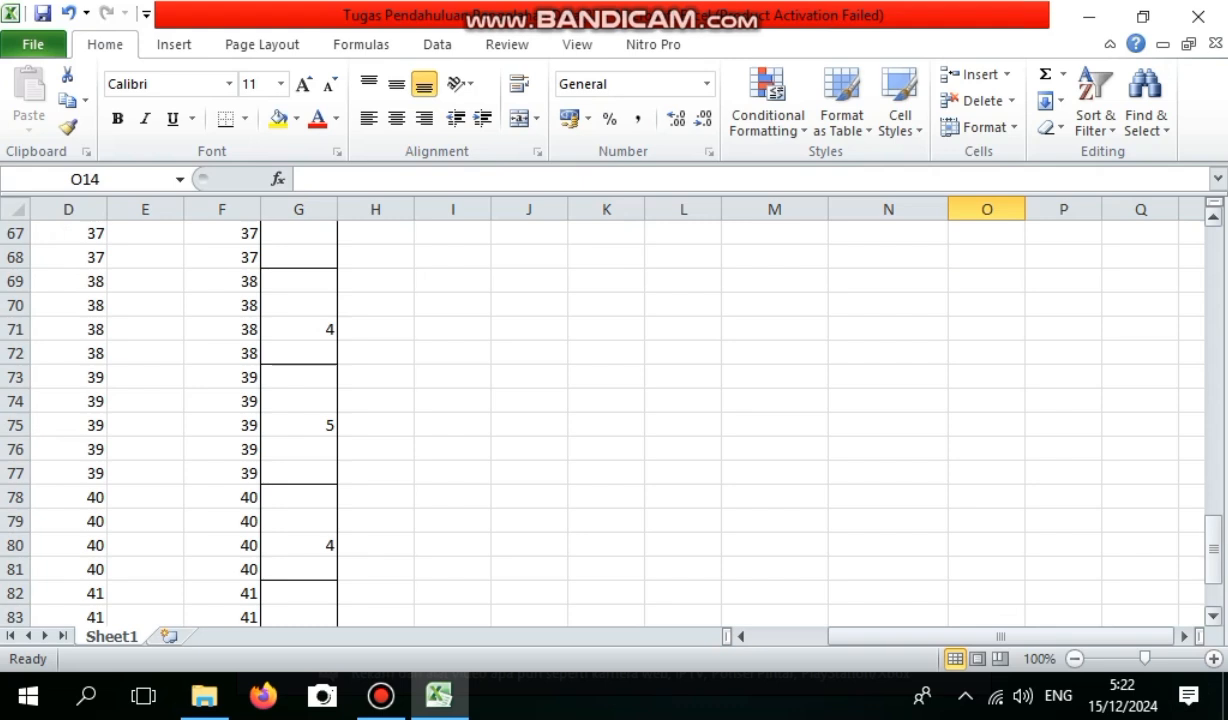
scroll(600, 420, up, 1)
scroll(600, 420, up, 5)
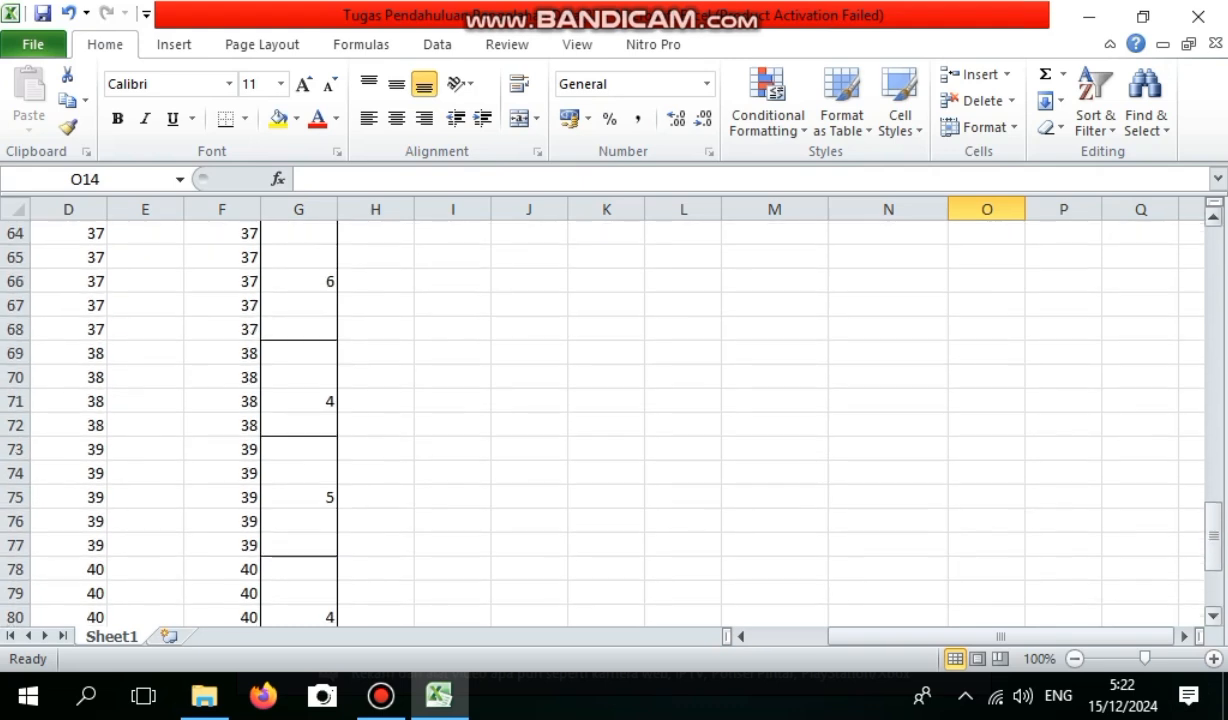
scroll(600, 420, up, 3)
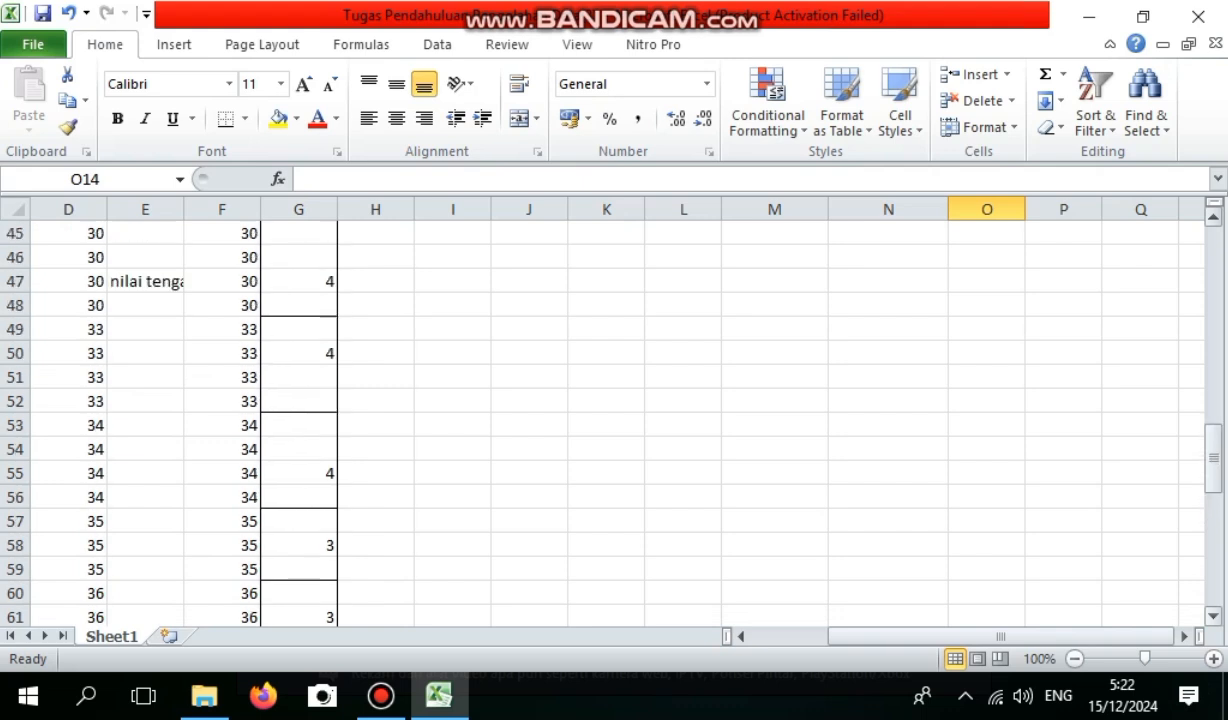
scroll(600, 420, up, 2)
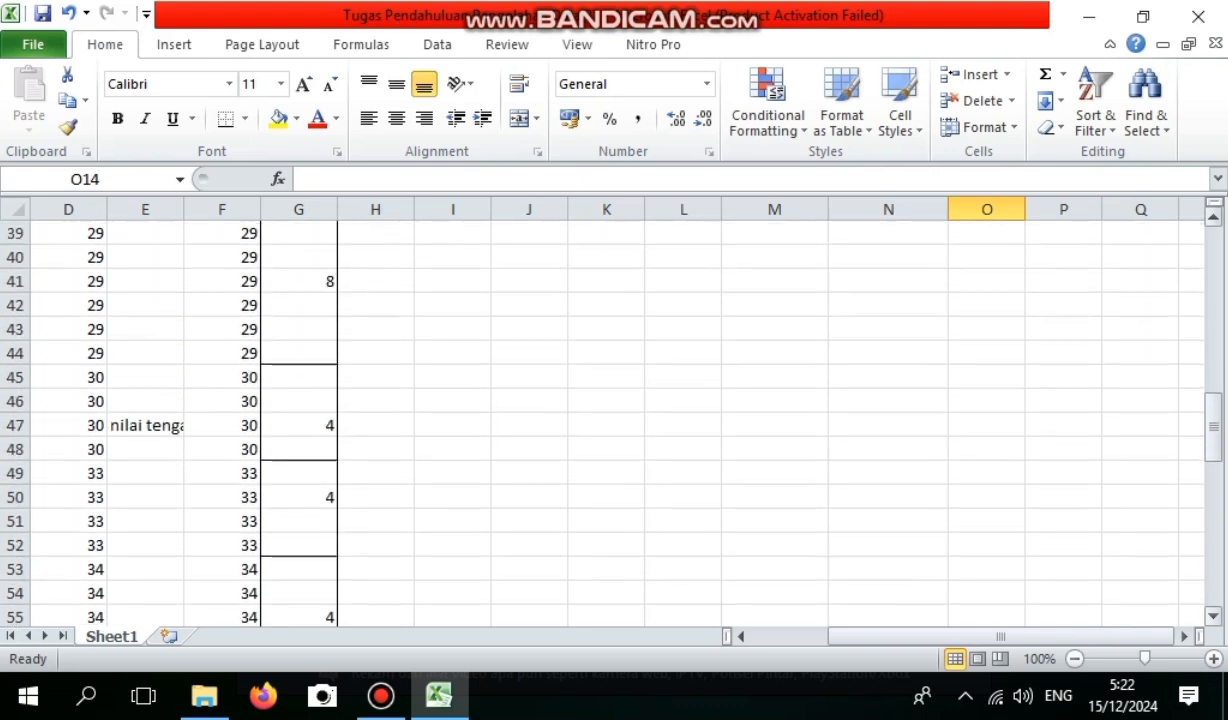
scroll(600, 420, up, 7)
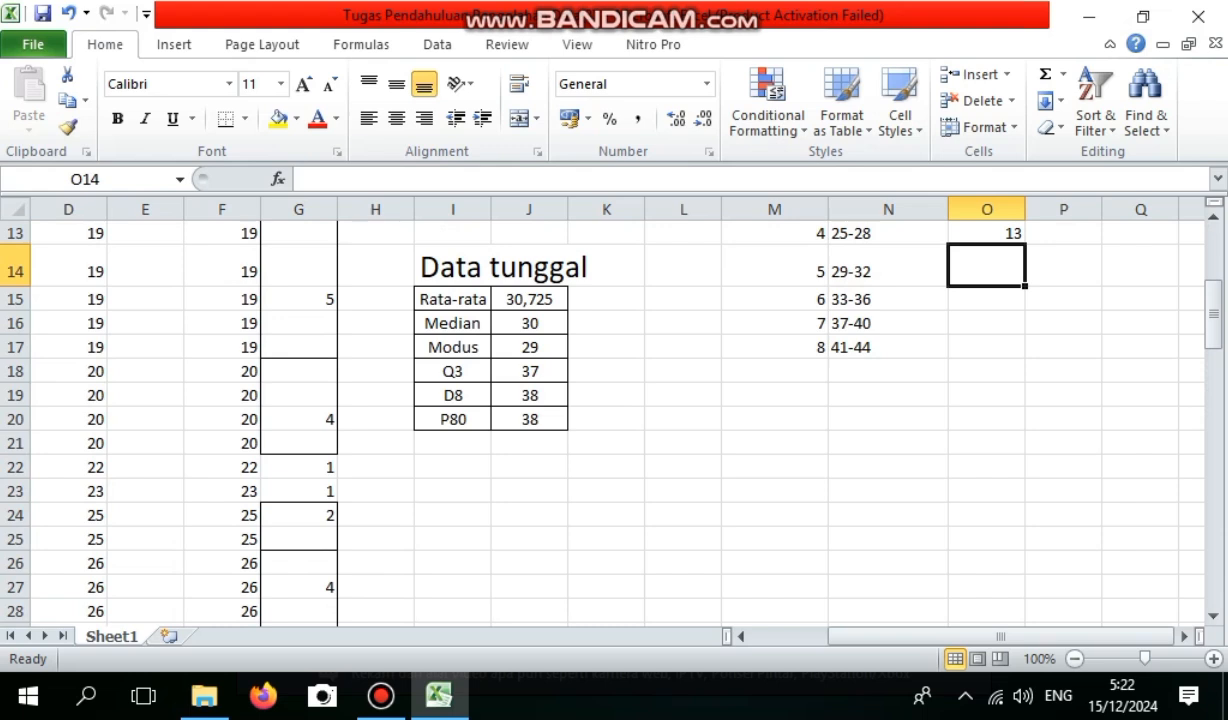
text(12)
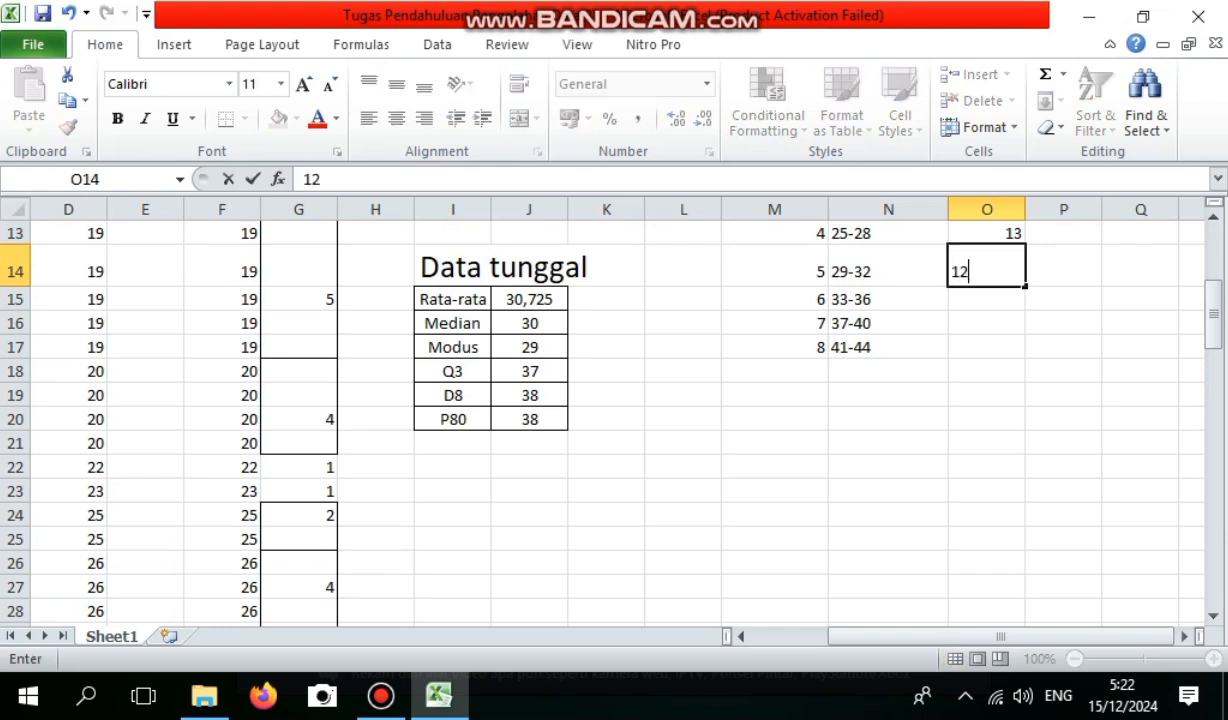
key(Return)
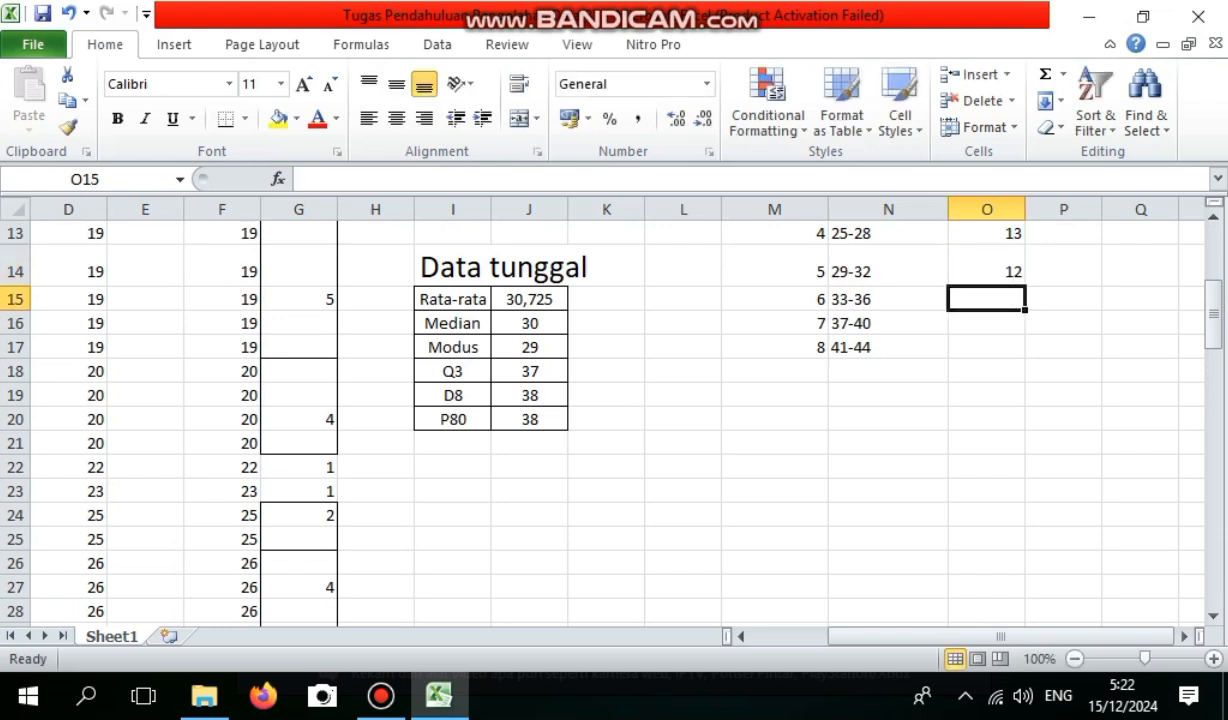
text(14)
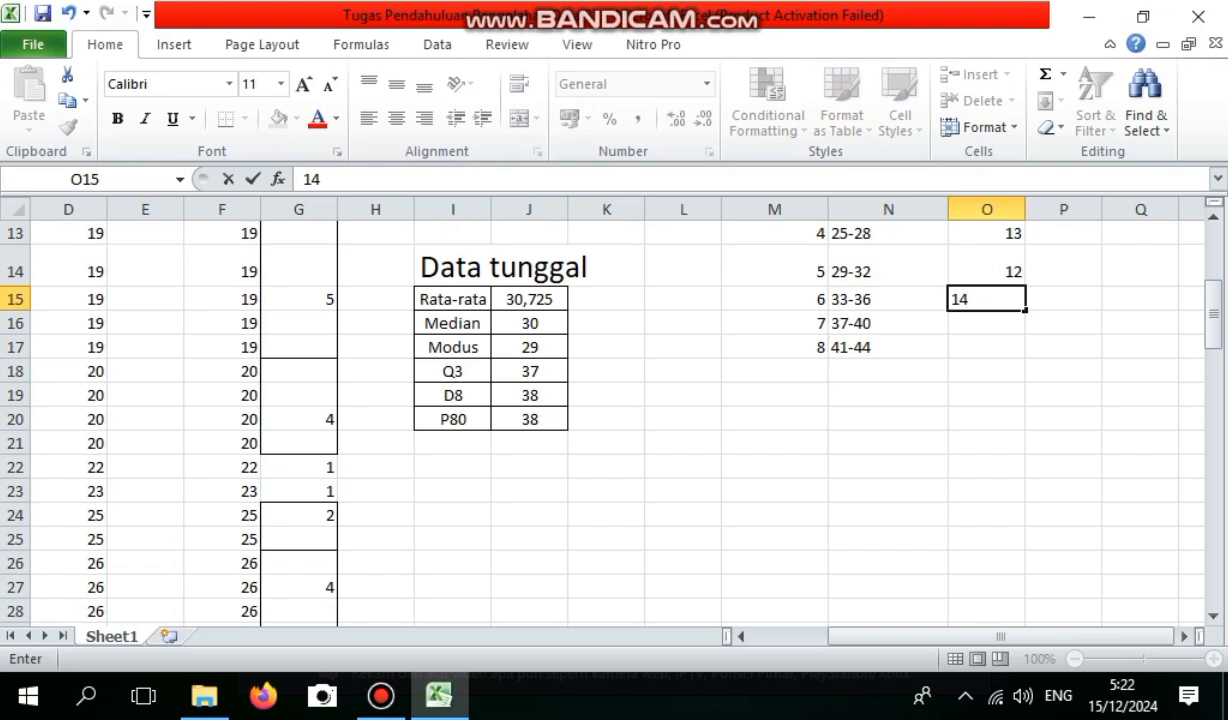
key(Return)
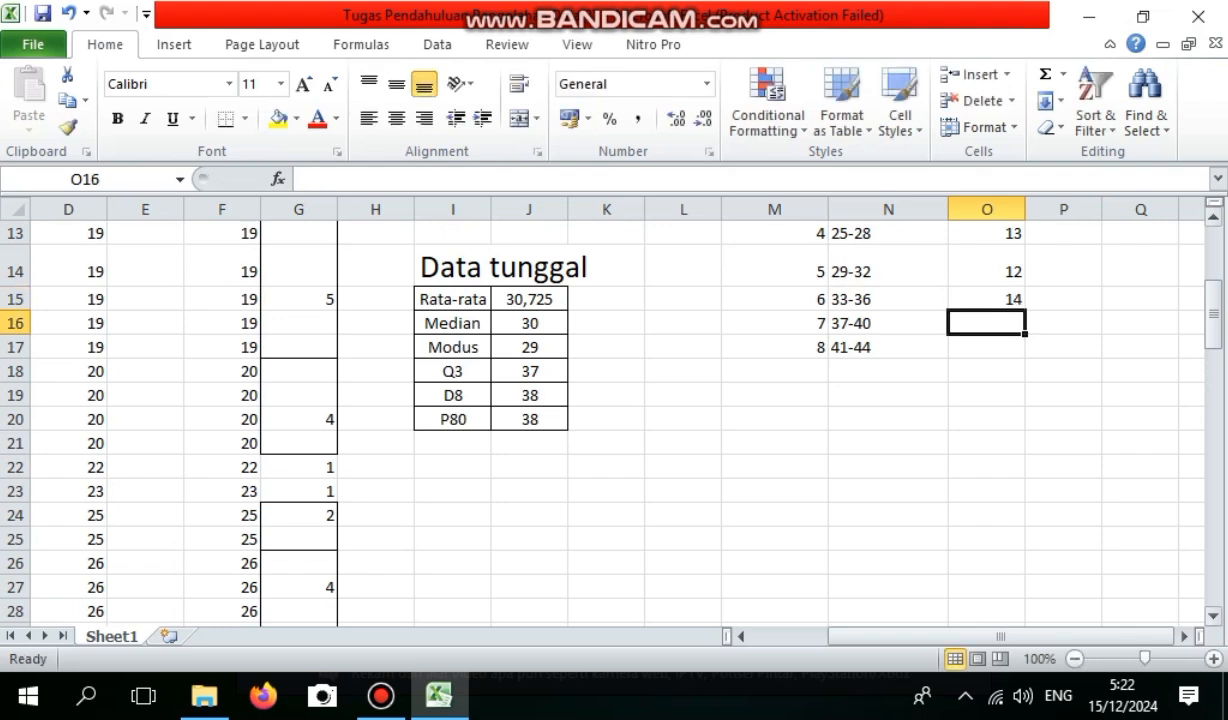
Enter the frequencies for classes 7 and 8 as 19 in O16 and 6 in O17, checking the counts in column G.
mouse_move(1213, 316)
mouse_down()
mouse_move(1213, 540)
mouse_move(1213, 291)
mouse_up()
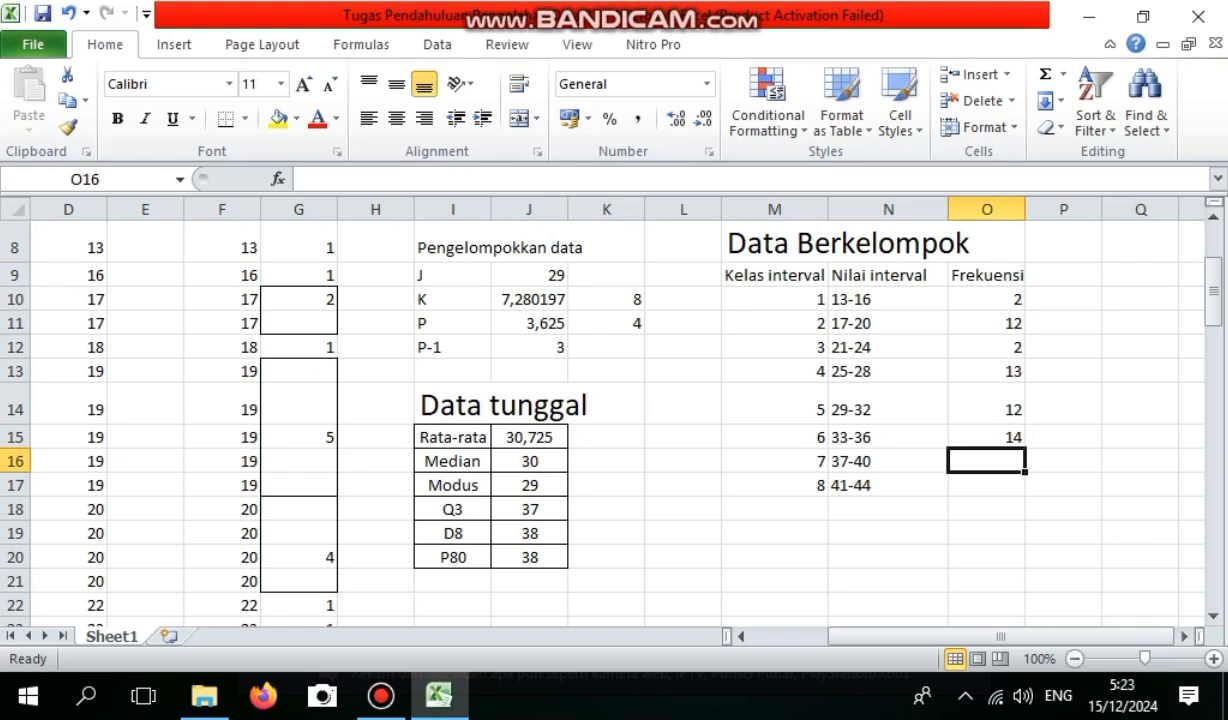
text(19)
key(Return)
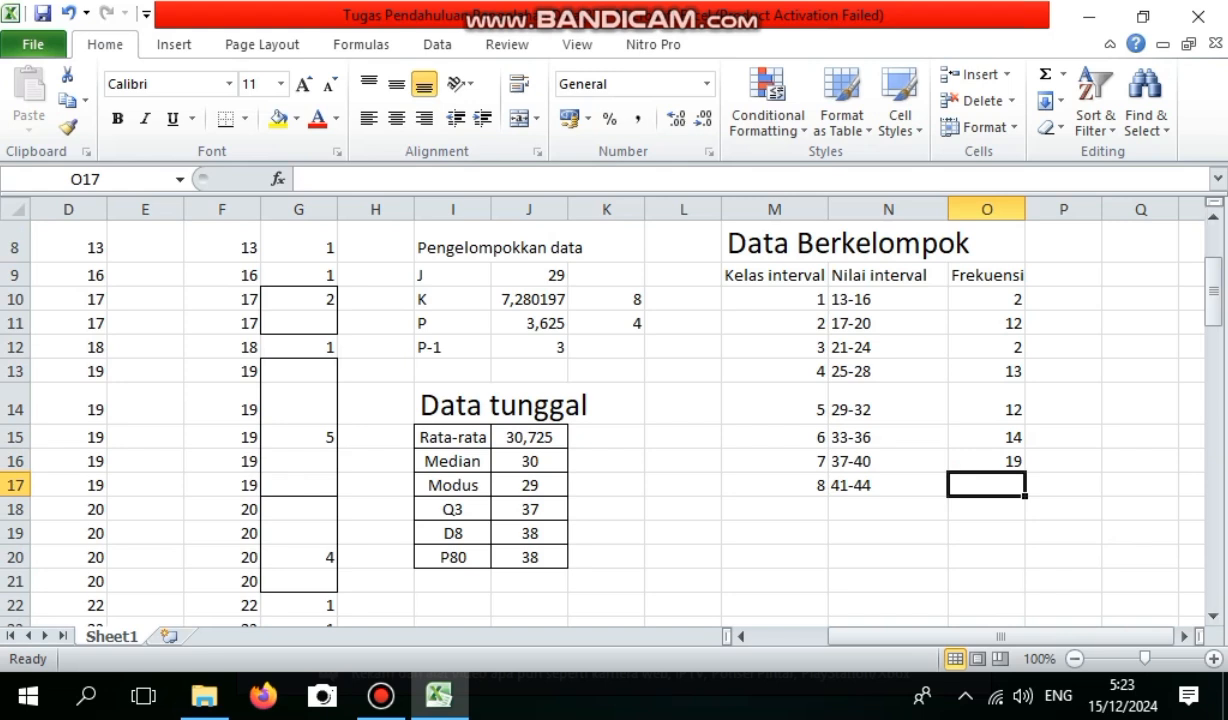
drag(1213, 290, 1213, 570)
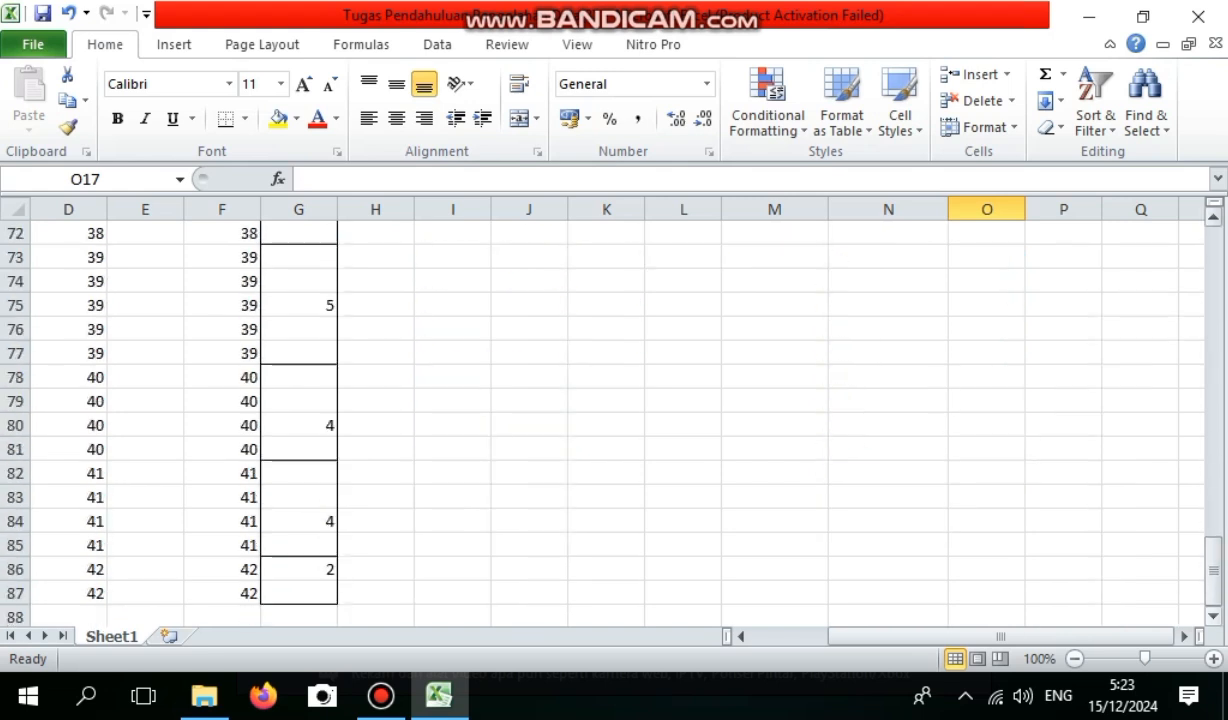
drag(1213, 570, 1213, 294)
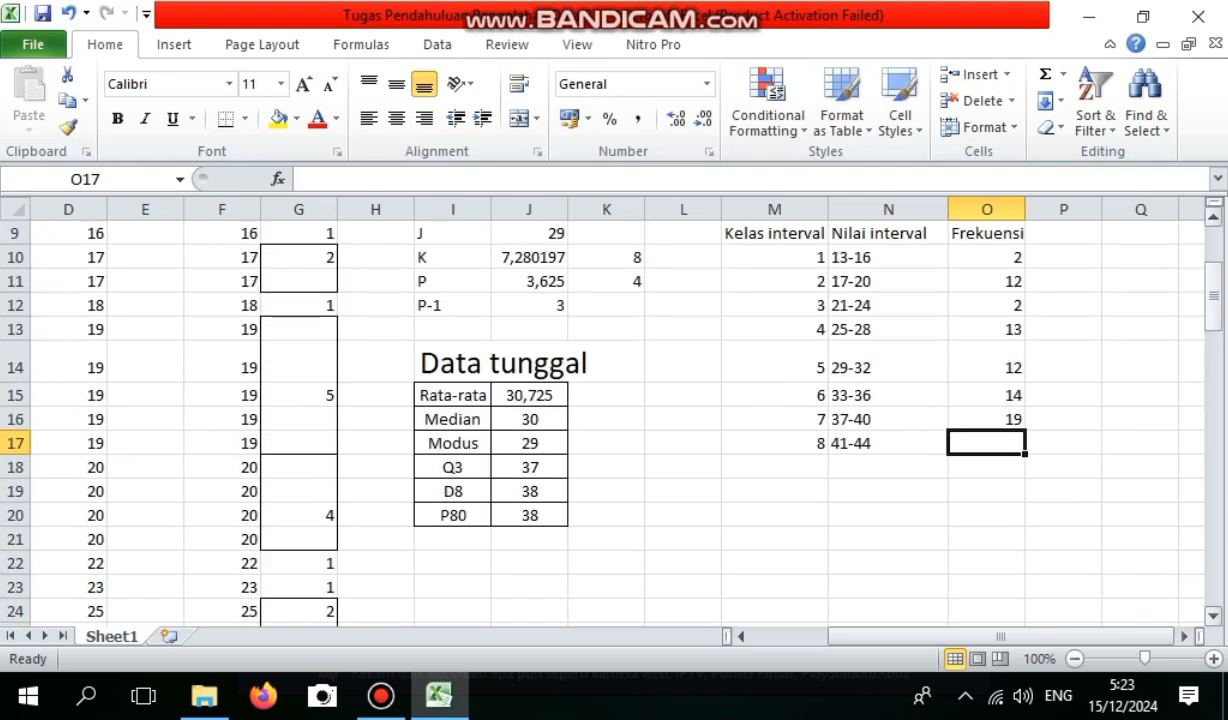
text(6)
key(Return)
Enter the total label "n" in N18, below the last value interval.
text(n)
key(BackSpace)
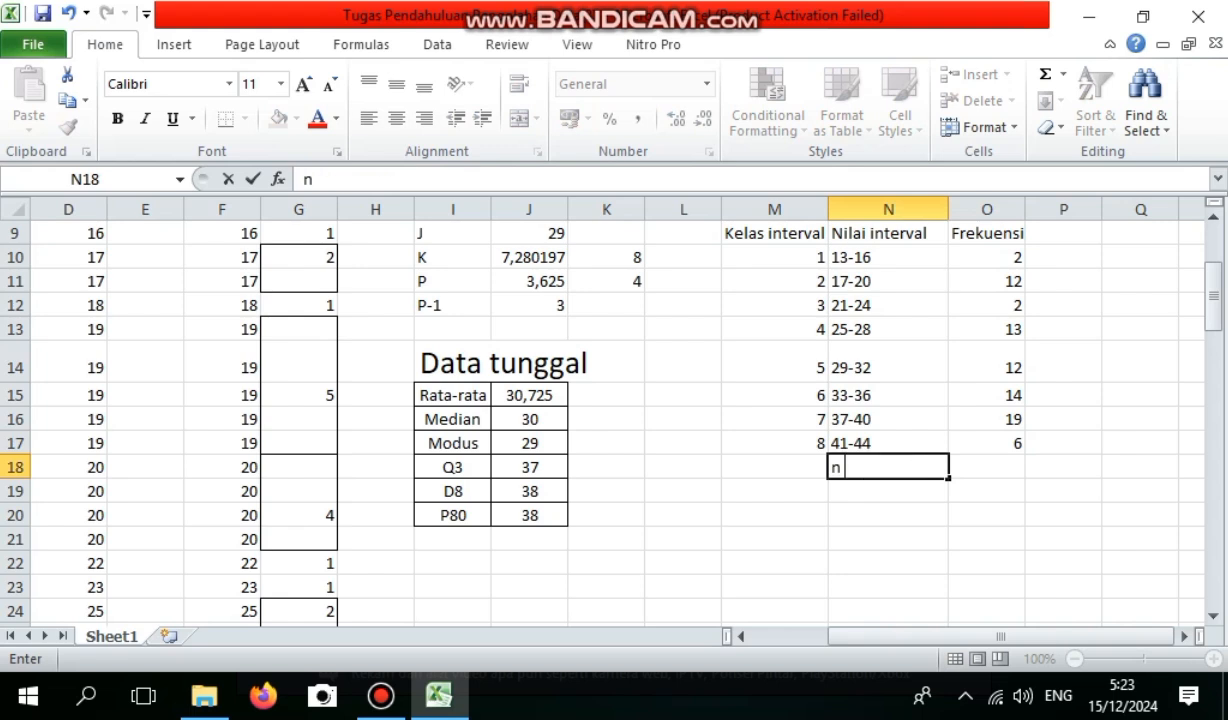
key(Tab)
Total the class frequencies in O18 with a SUM formula over O10:O17.
text(=su)
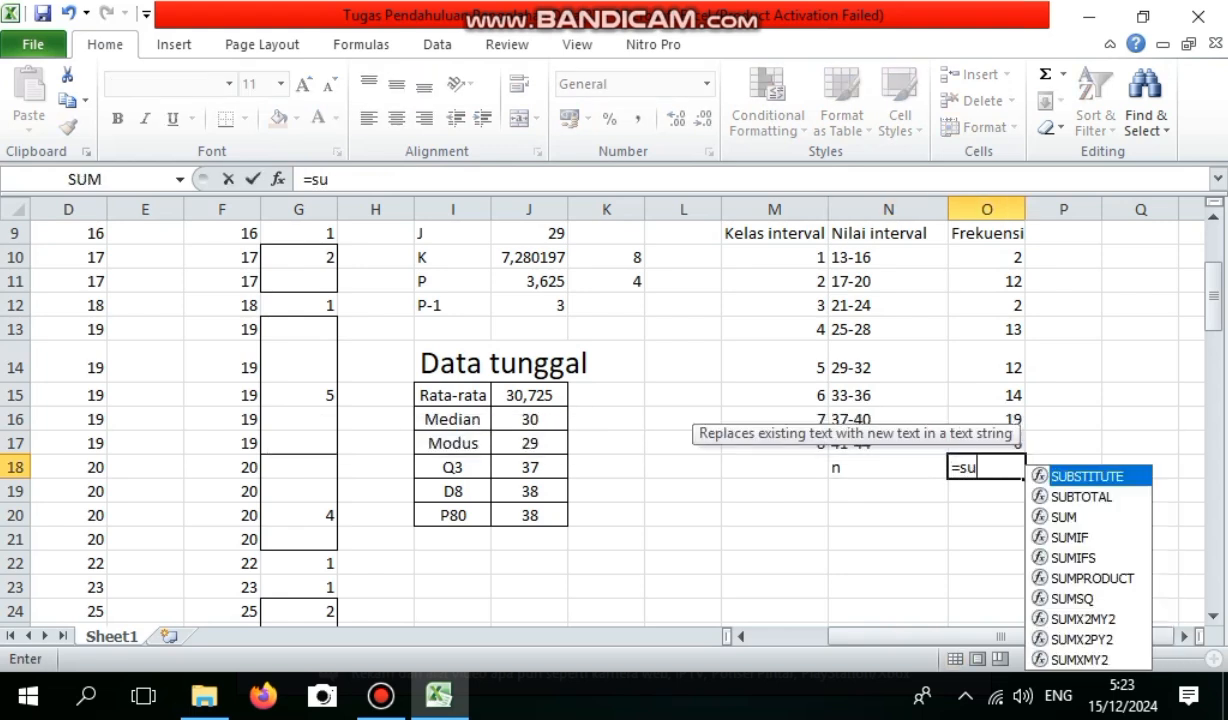
key(Down)
key(Tab)
key(Escape)
key(BackSpace)
key(BackSpace)
key(BackSpace)
key(BackSpace)
key(BackSpace)
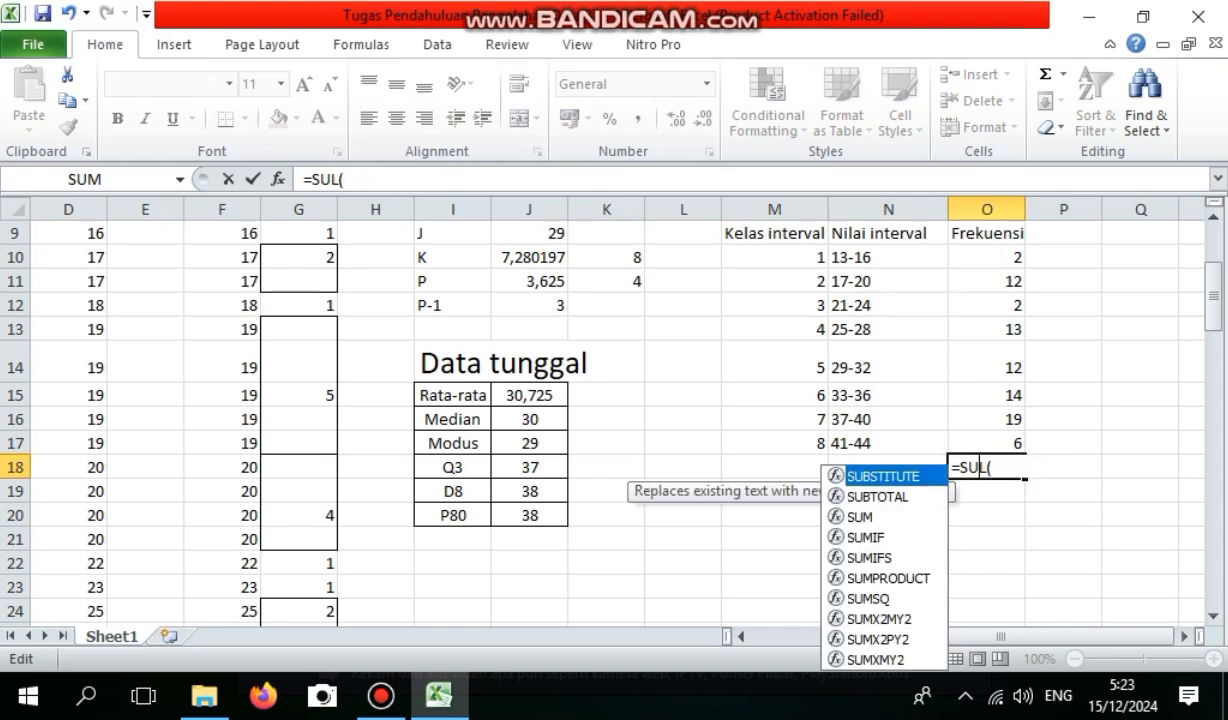
key(BackSpace)
text(m)
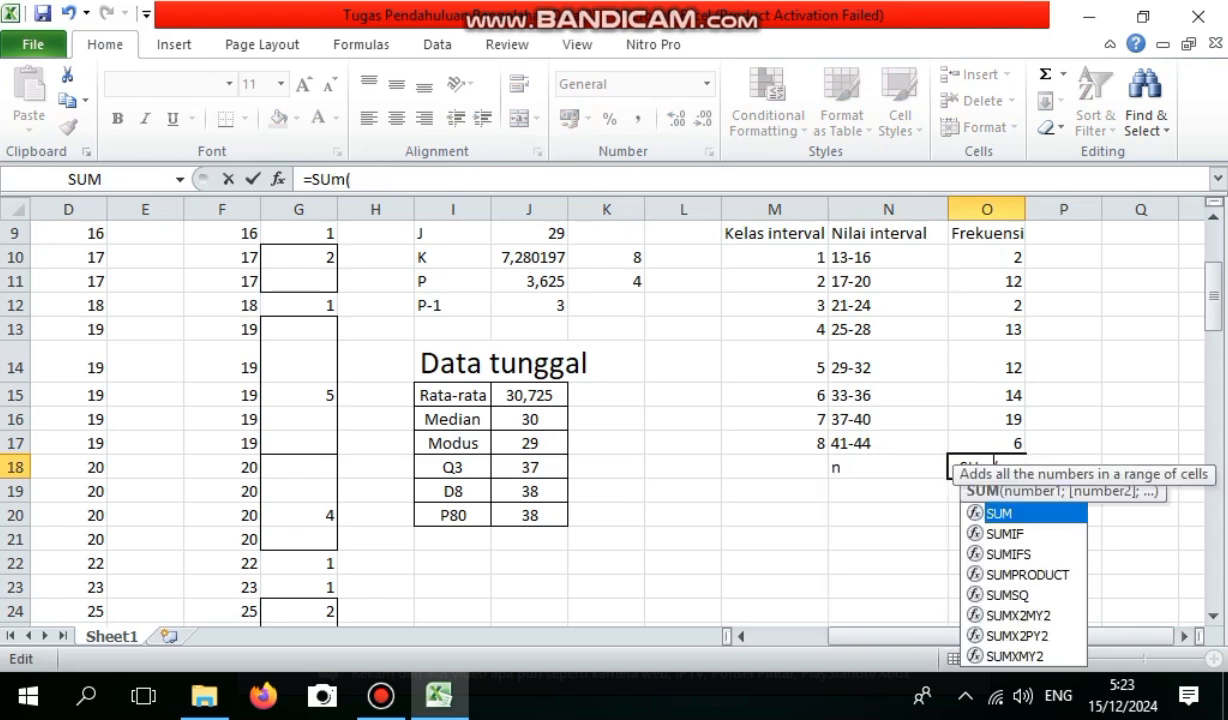
key(Tab)
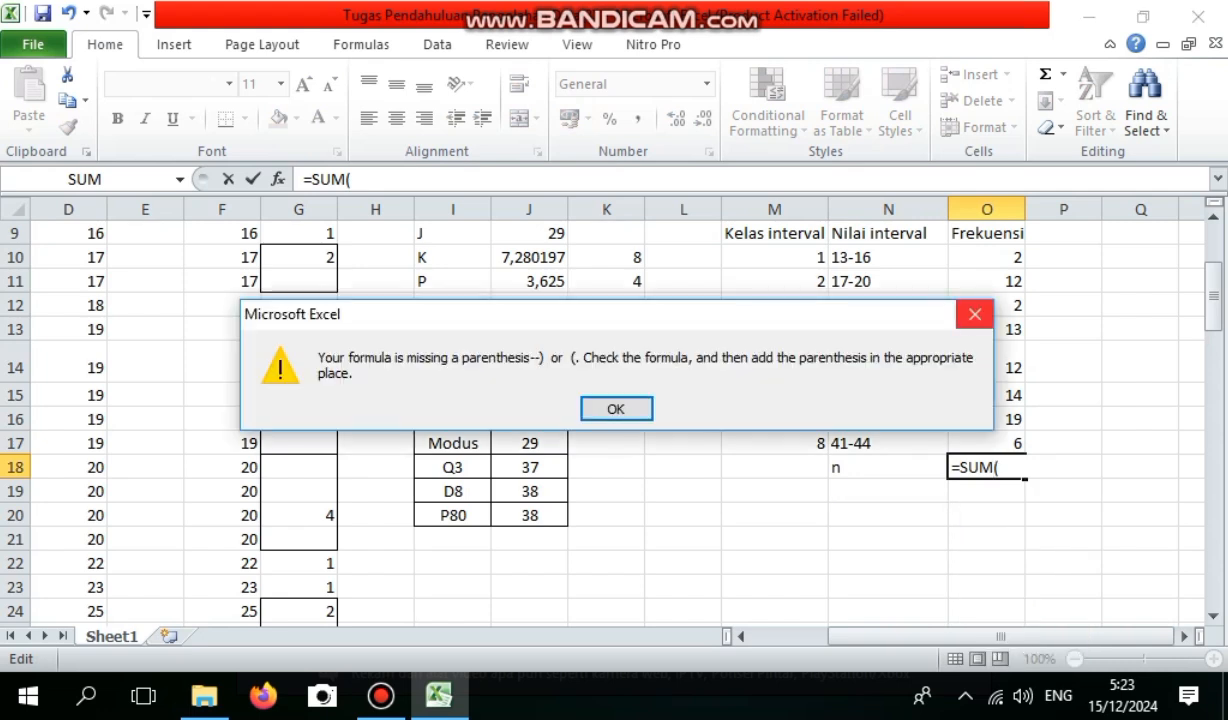
key(Return)
click(1000, 468)
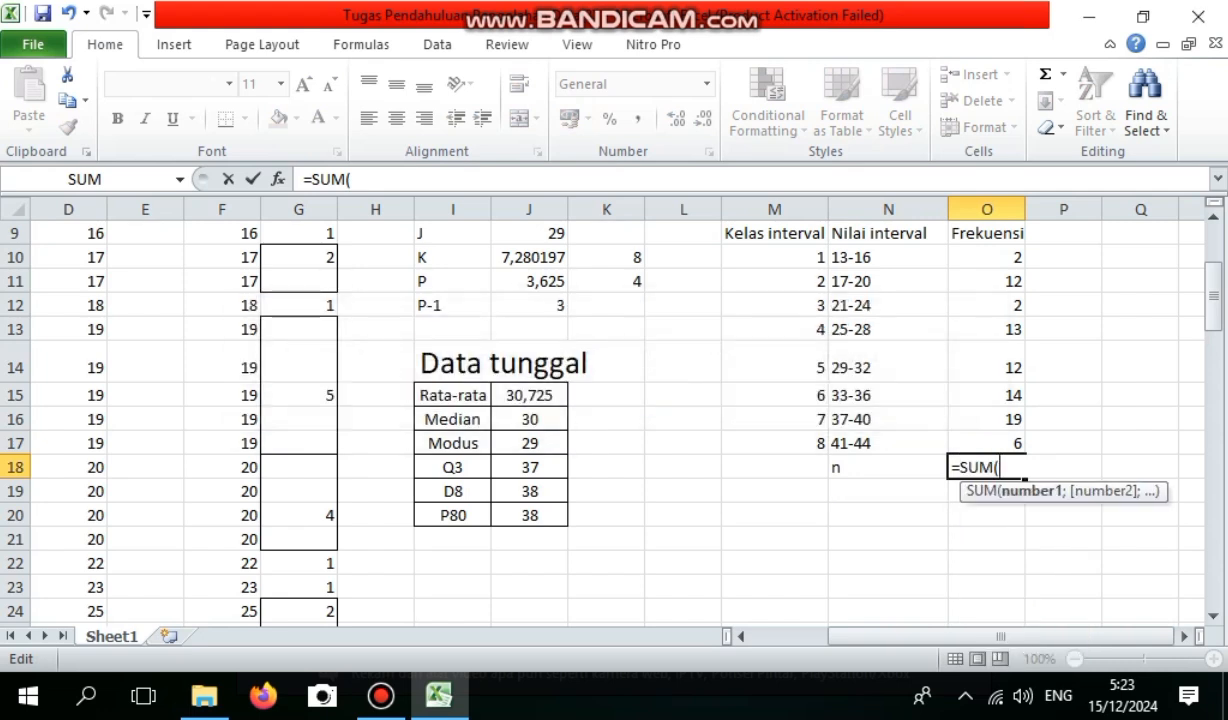
drag(987, 257, 987, 443)
key(Return)
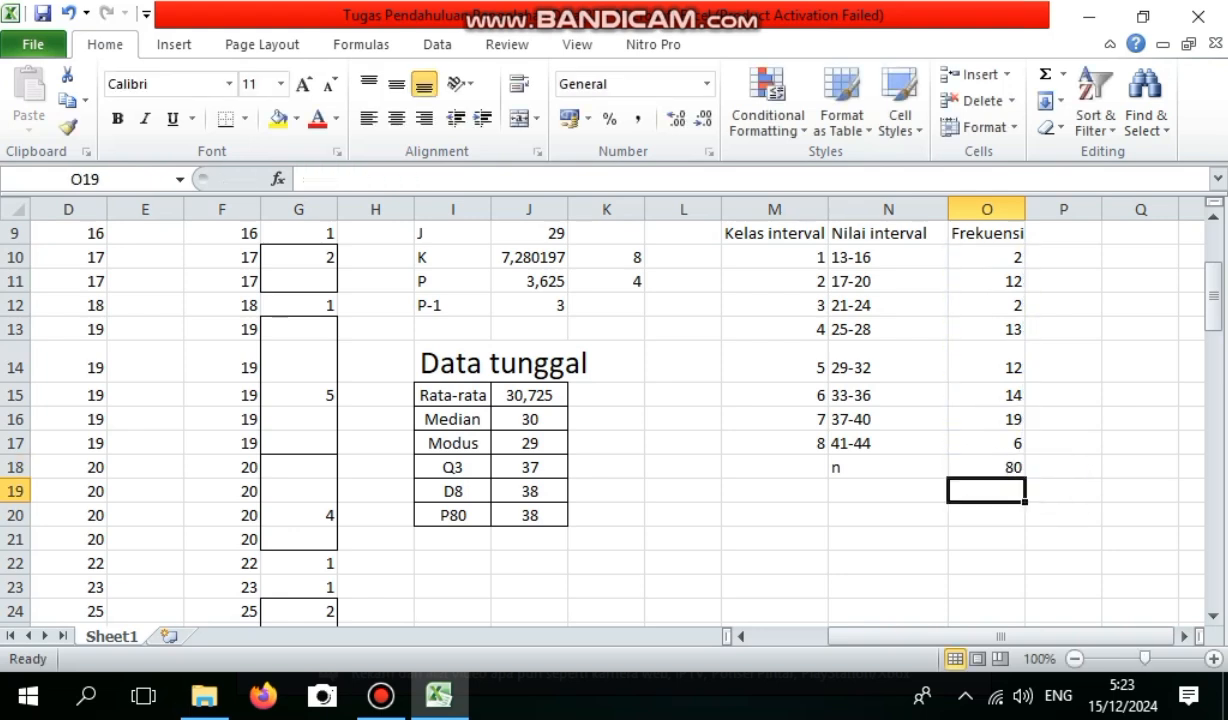
Apply outline and inside borders to the whole grouped frequency table, M9:O18.
drag(774, 233, 987, 467)
right_click(778, 466)
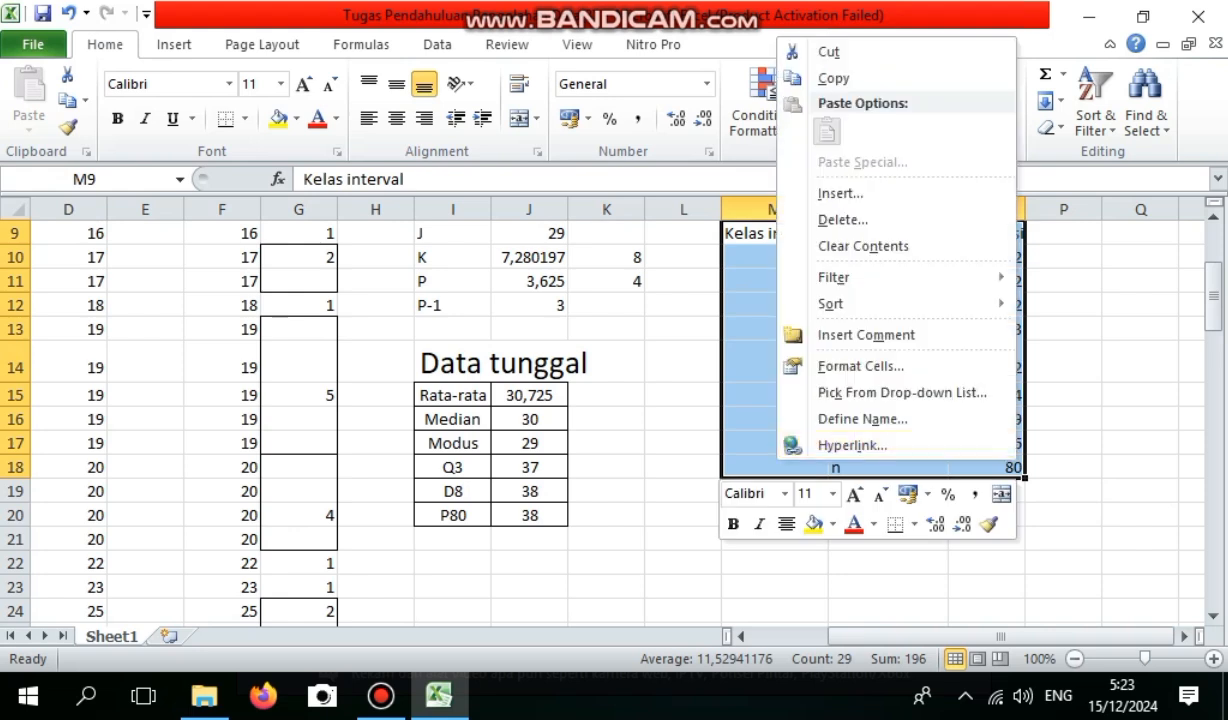
click(860, 366)
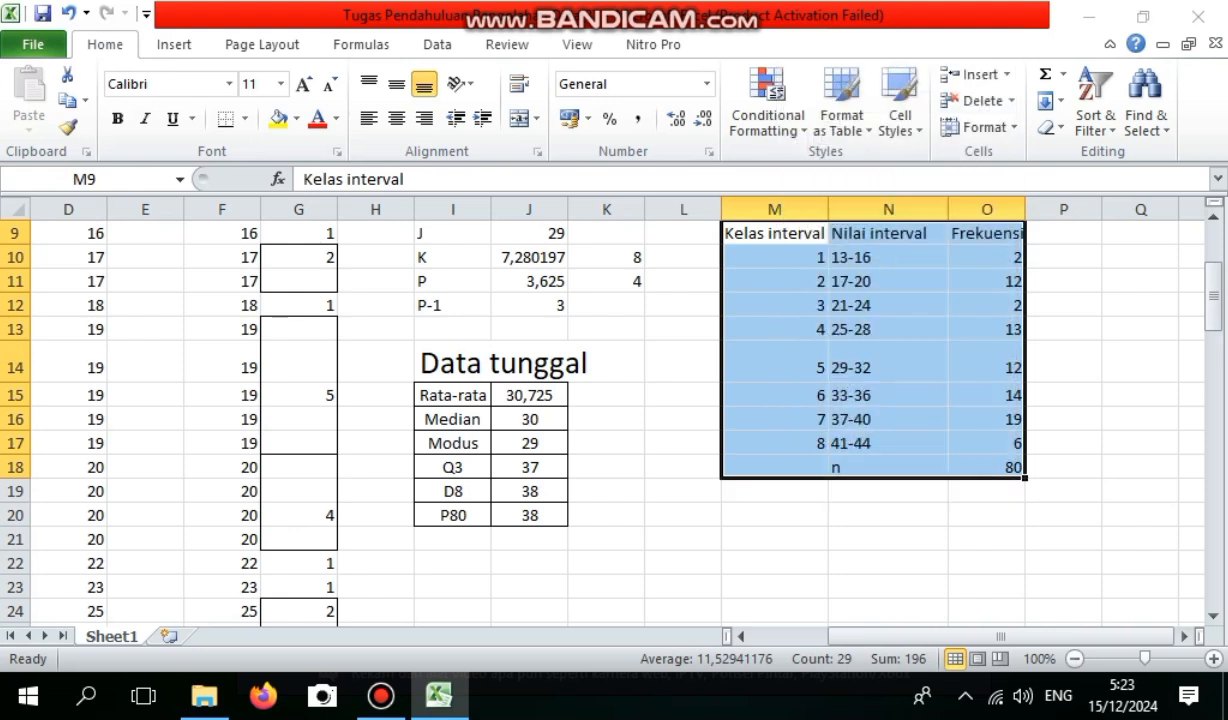
click(945, 196)
click(831, 330)
click(946, 407)
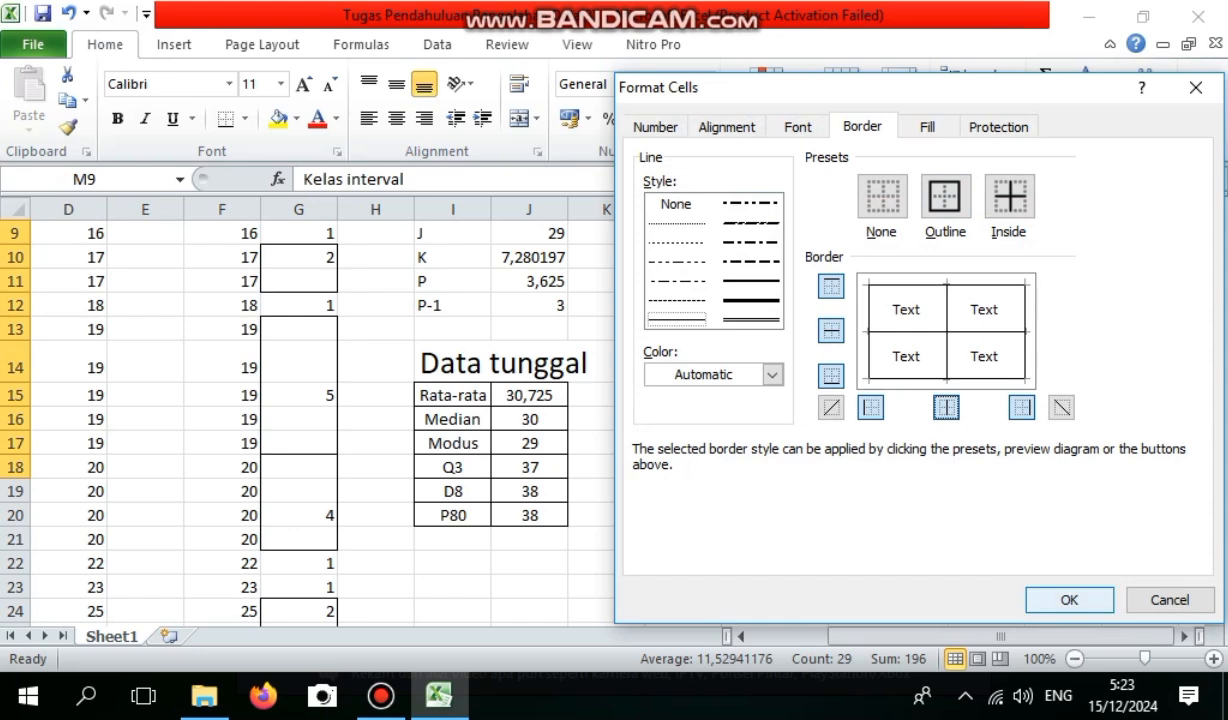
click(1069, 599)
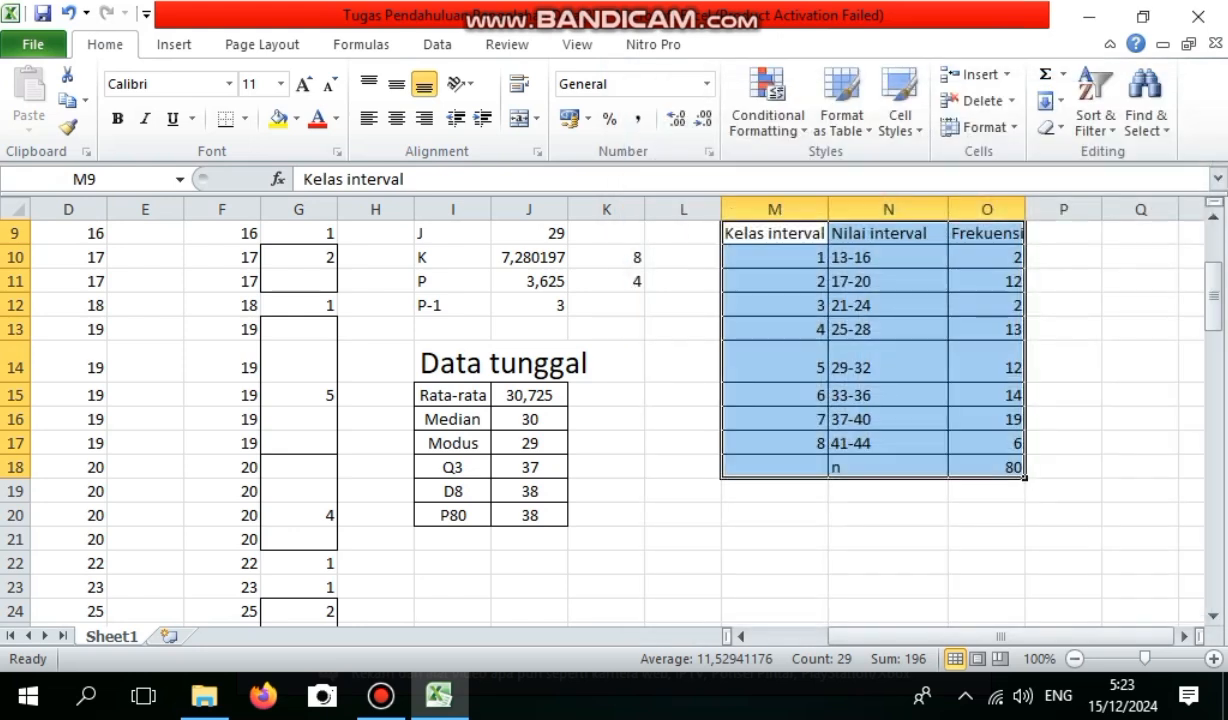
Center the contents of the grouped frequency table, M9:O18, horizontally.
click(397, 118)
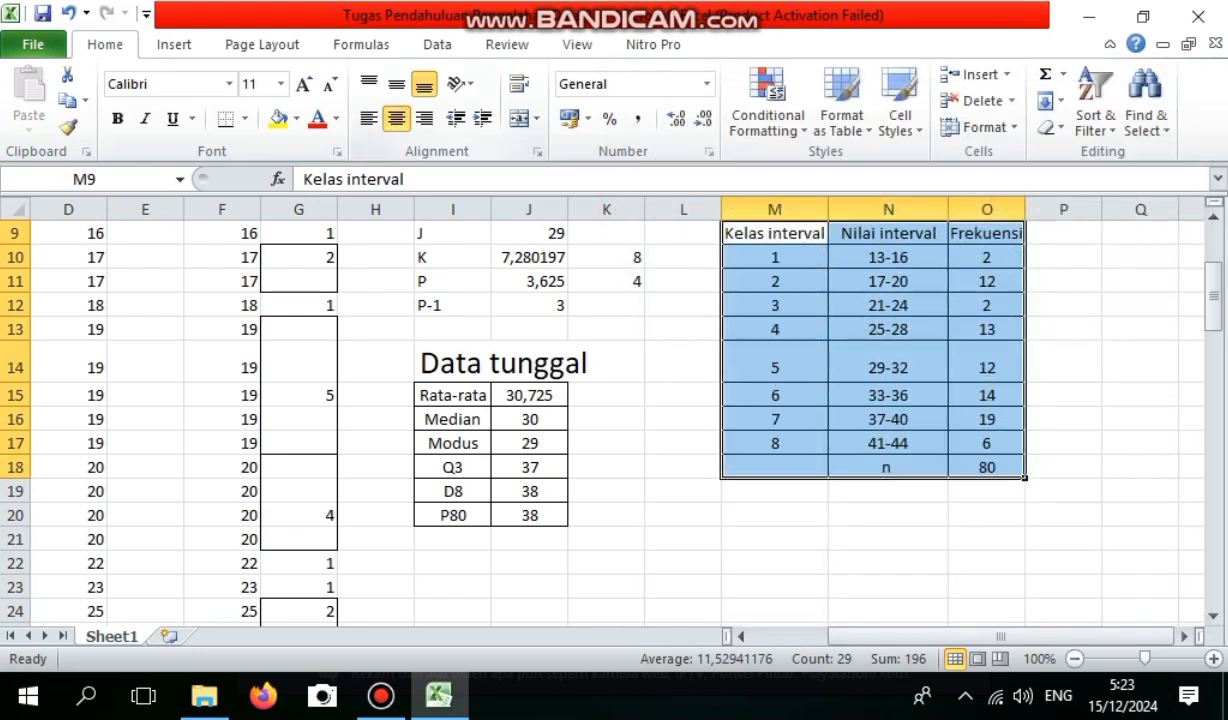
click(987, 491)
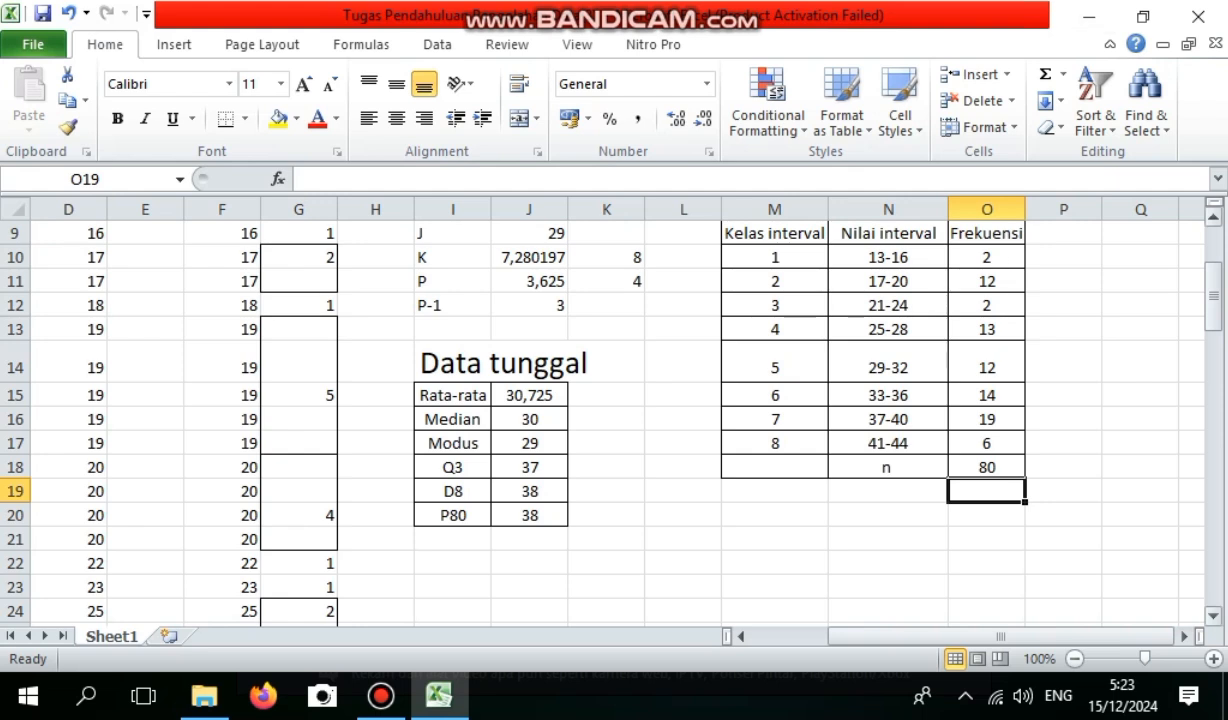
Enter the column heading "Nilai tengah (x)" in Q9, beside the grouped frequency table.
drag(1213, 300, 1213, 278)
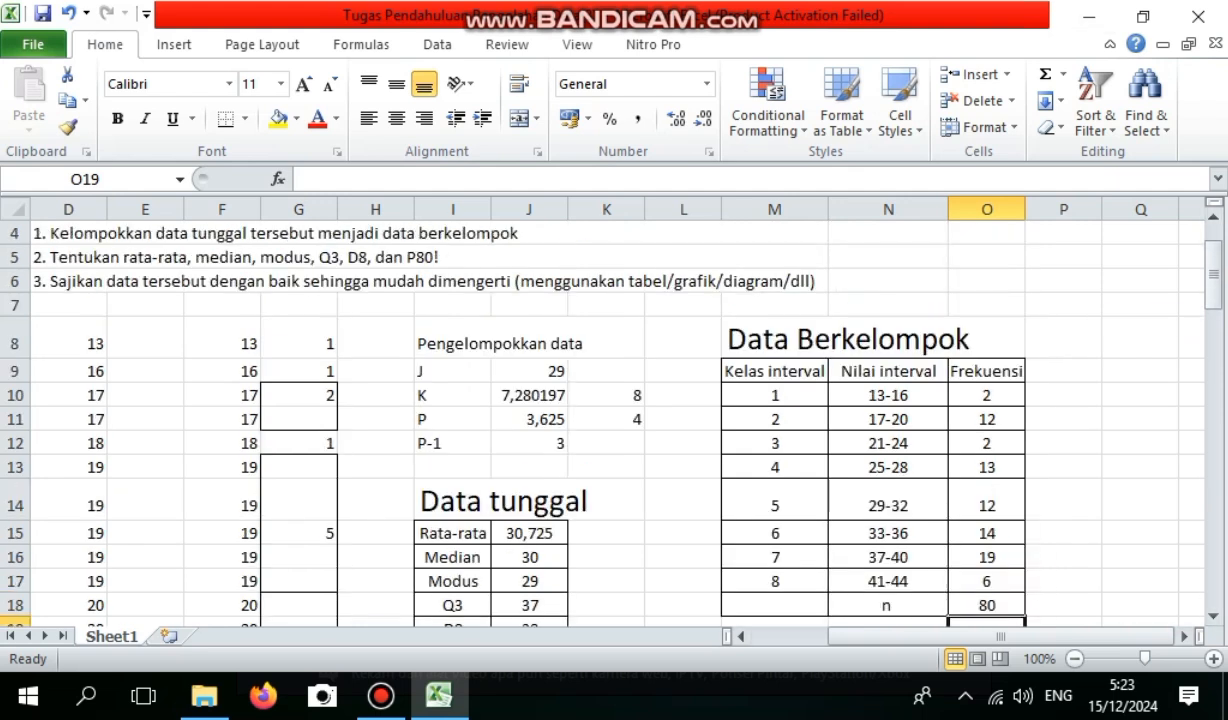
click(1184, 636)
click(1184, 636)
click(1184, 636)
click(1184, 636)
click(1184, 636)
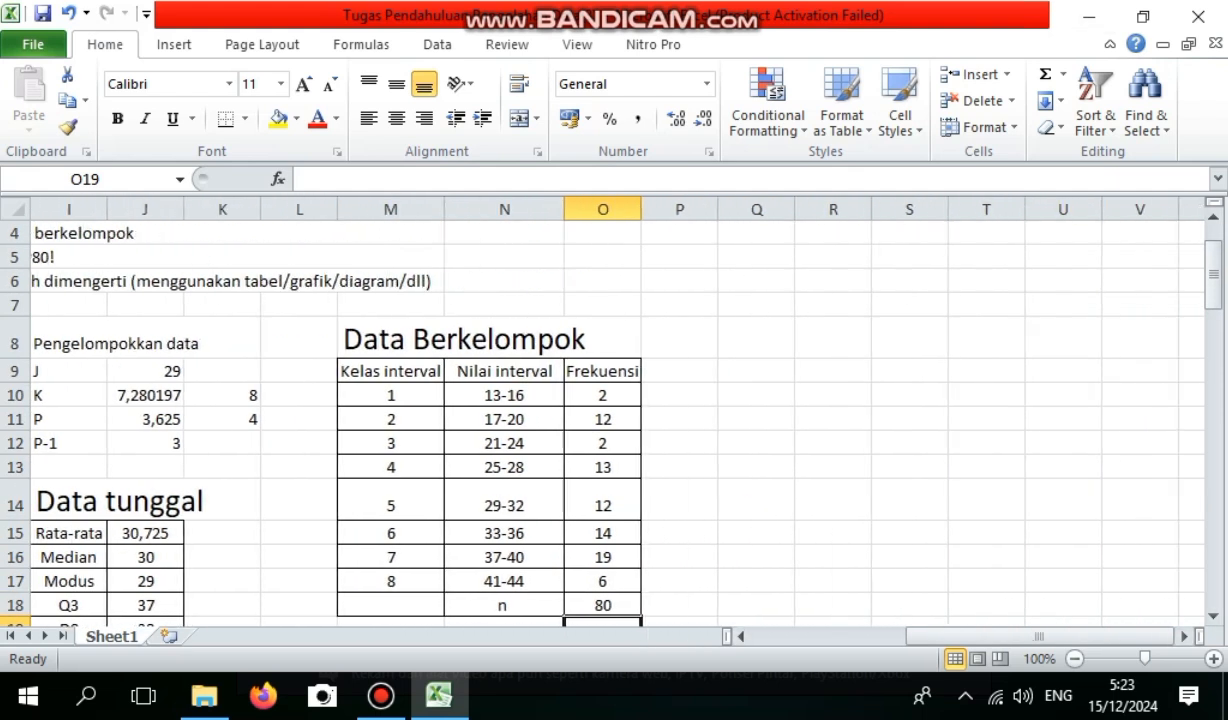
click(757, 371)
text(N)
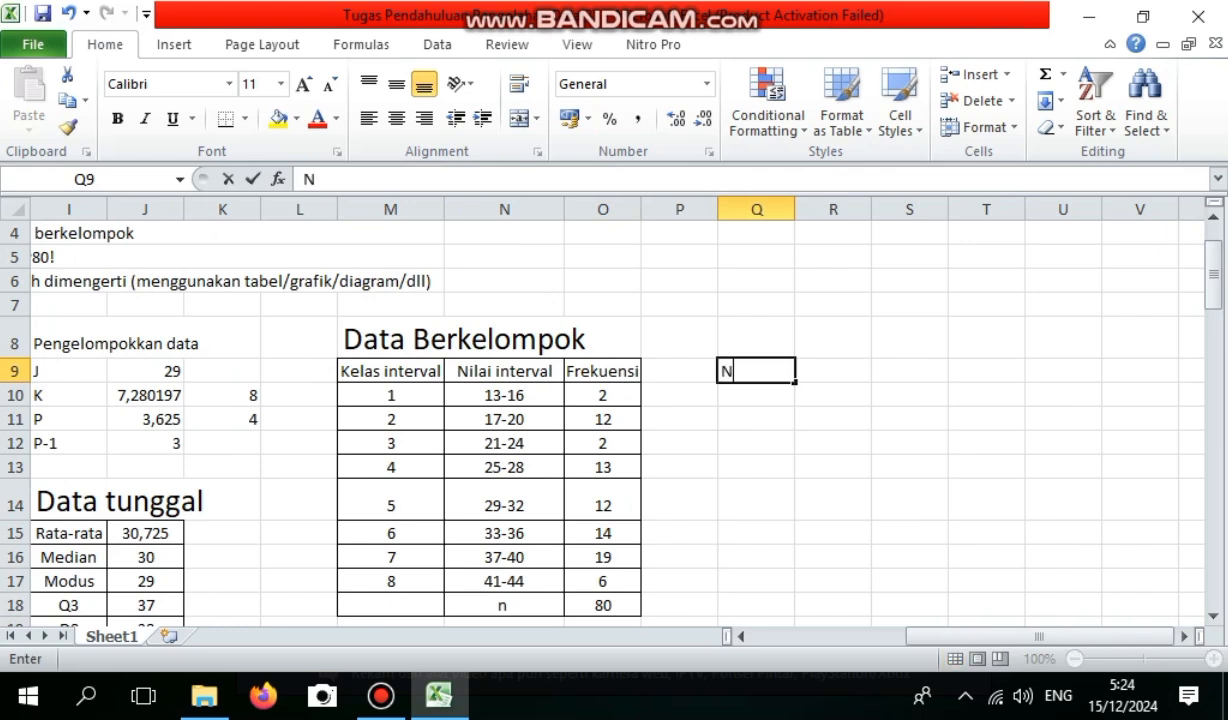
text(ilai tengah)
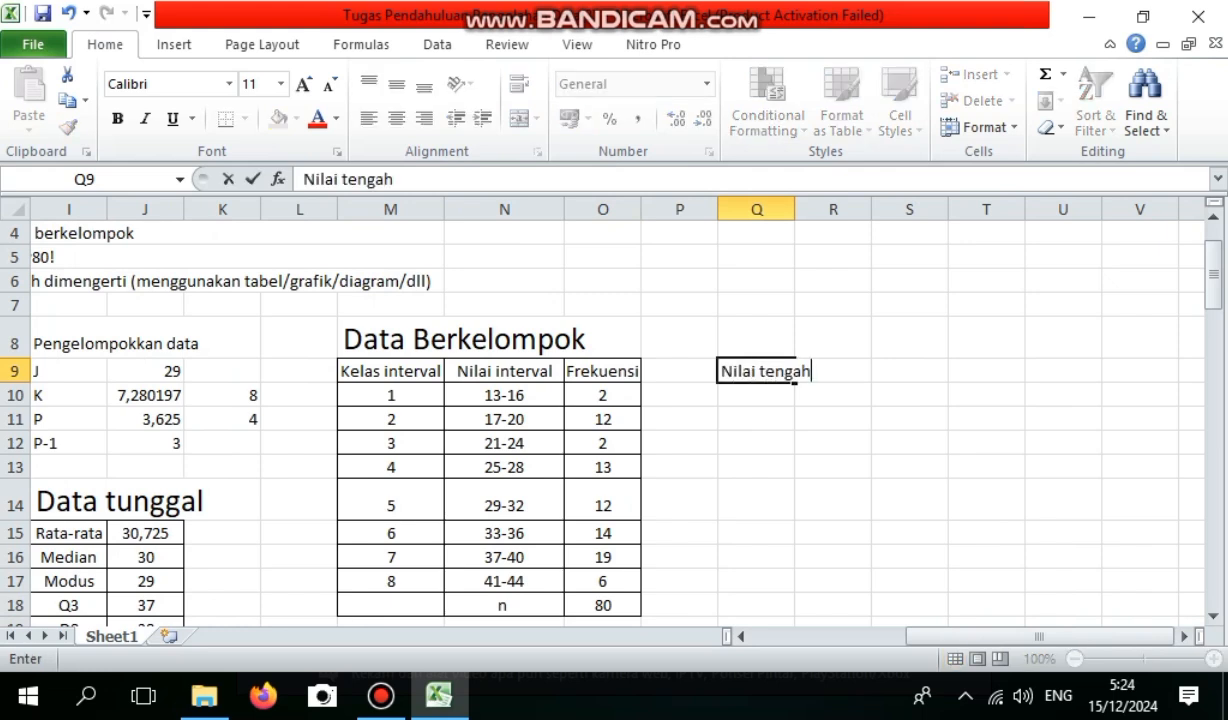
text( (x))
Enter the heading "f.x" in S9 and widen column Q to fit the midpoint heading.
key(Right)
key(Right)
text(f.x)
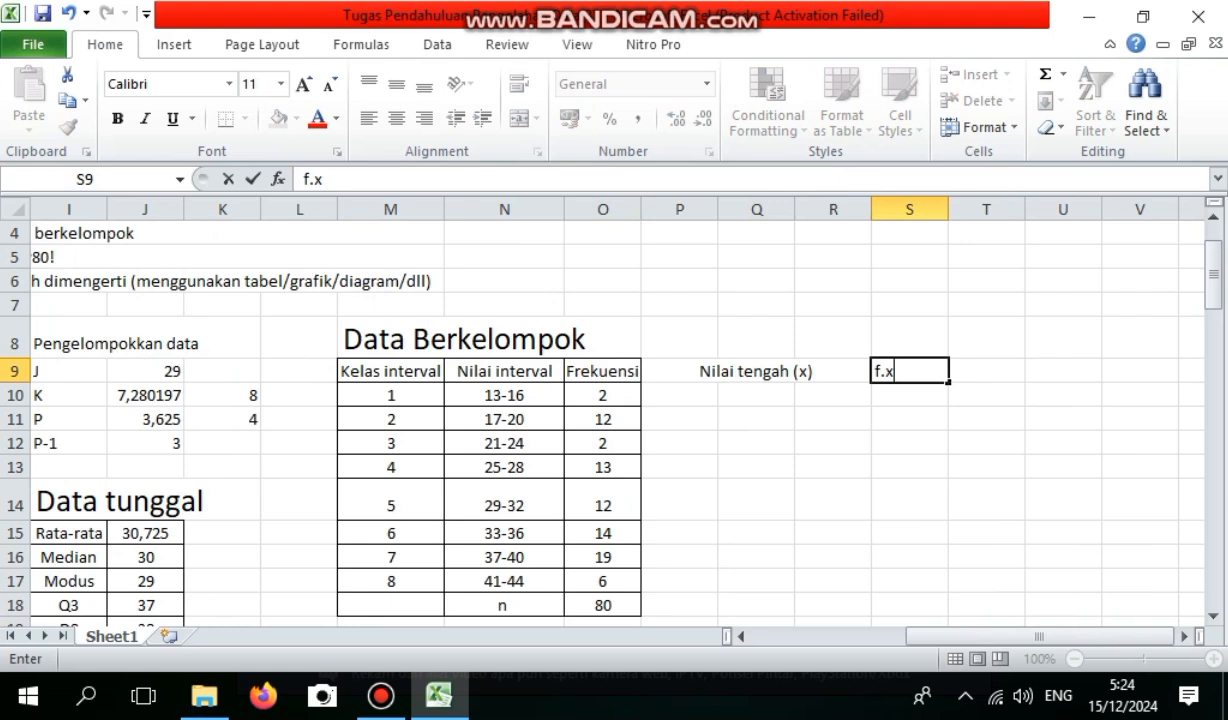
click(757, 233)
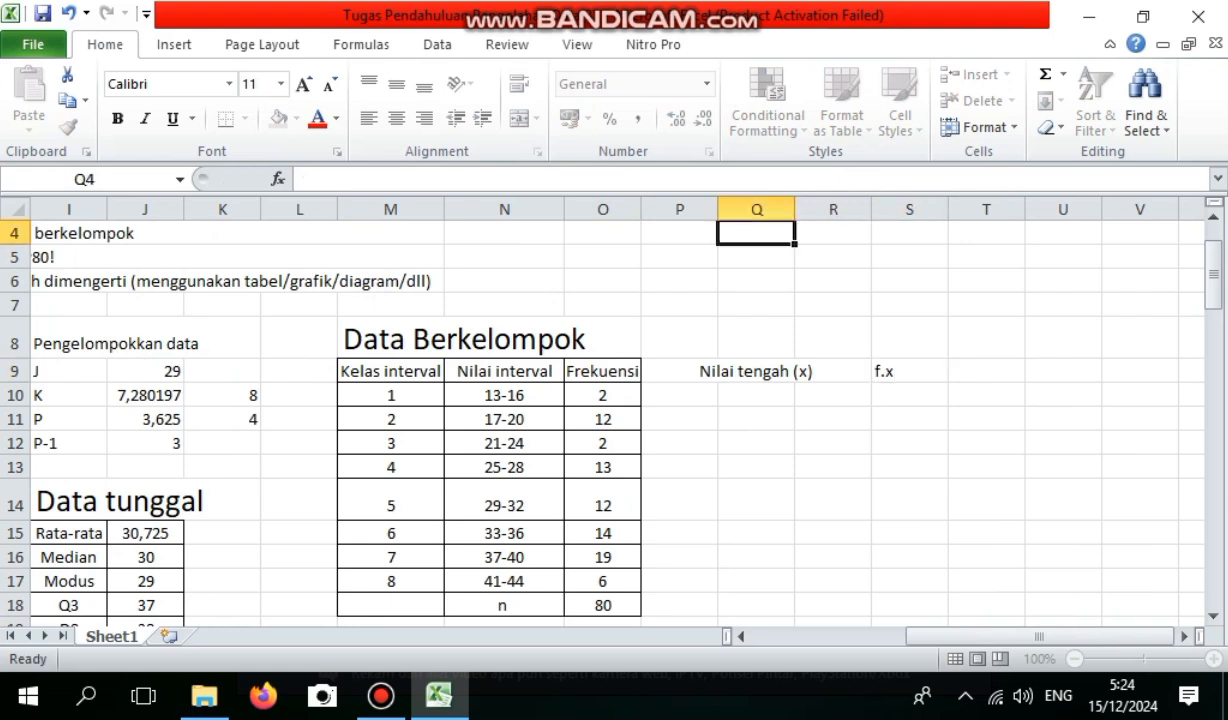
drag(795, 209, 851, 209)
Calculate the midpoint of class 1 in Q10 with the formula =(13+16)/2.
click(784, 395)
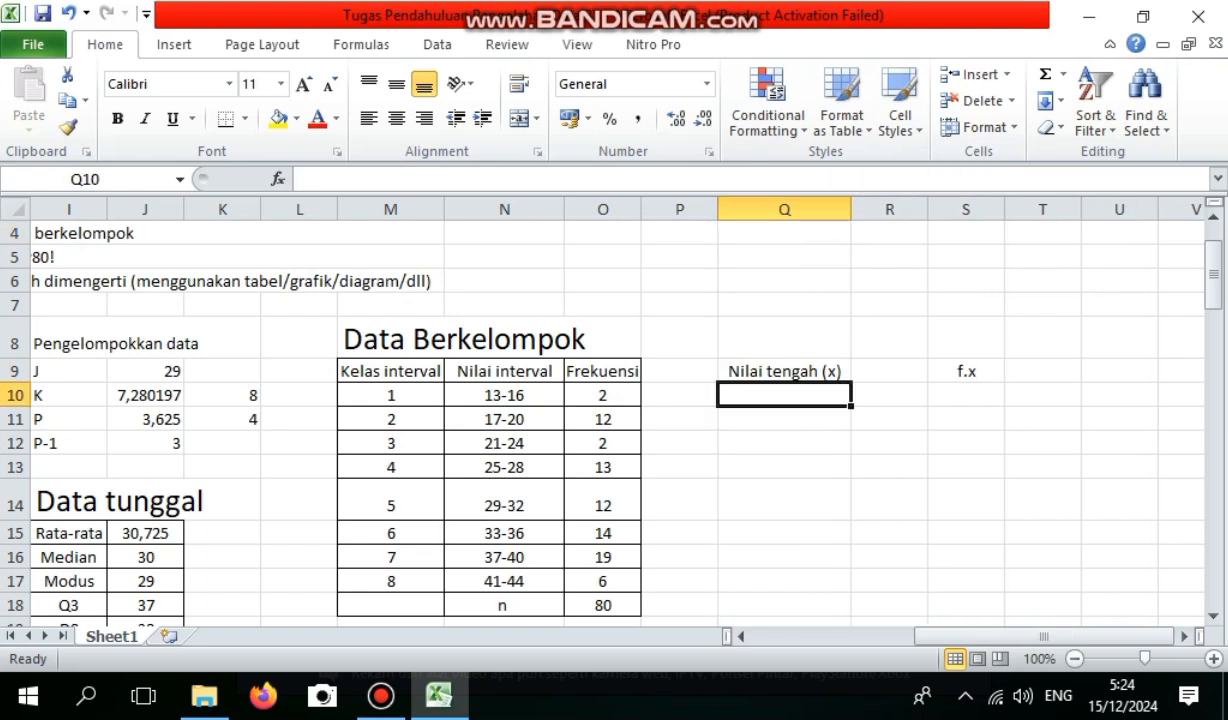
text(=13)
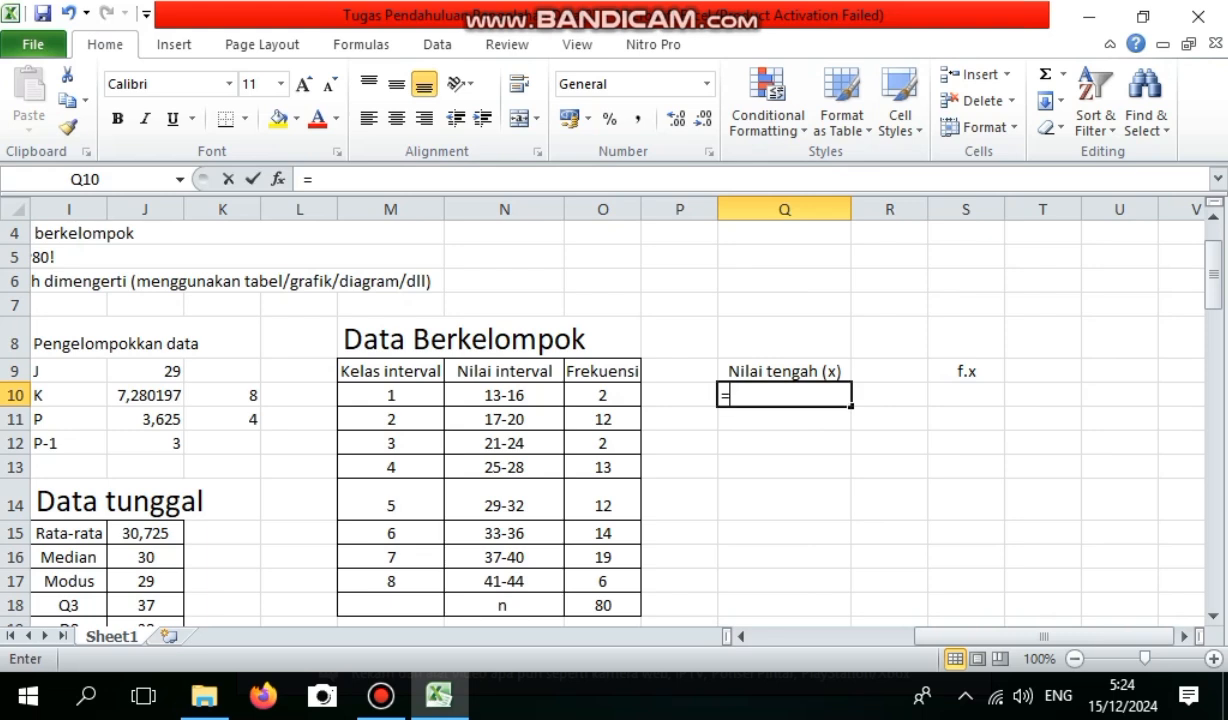
key(BackSpace)
key(BackSpace)
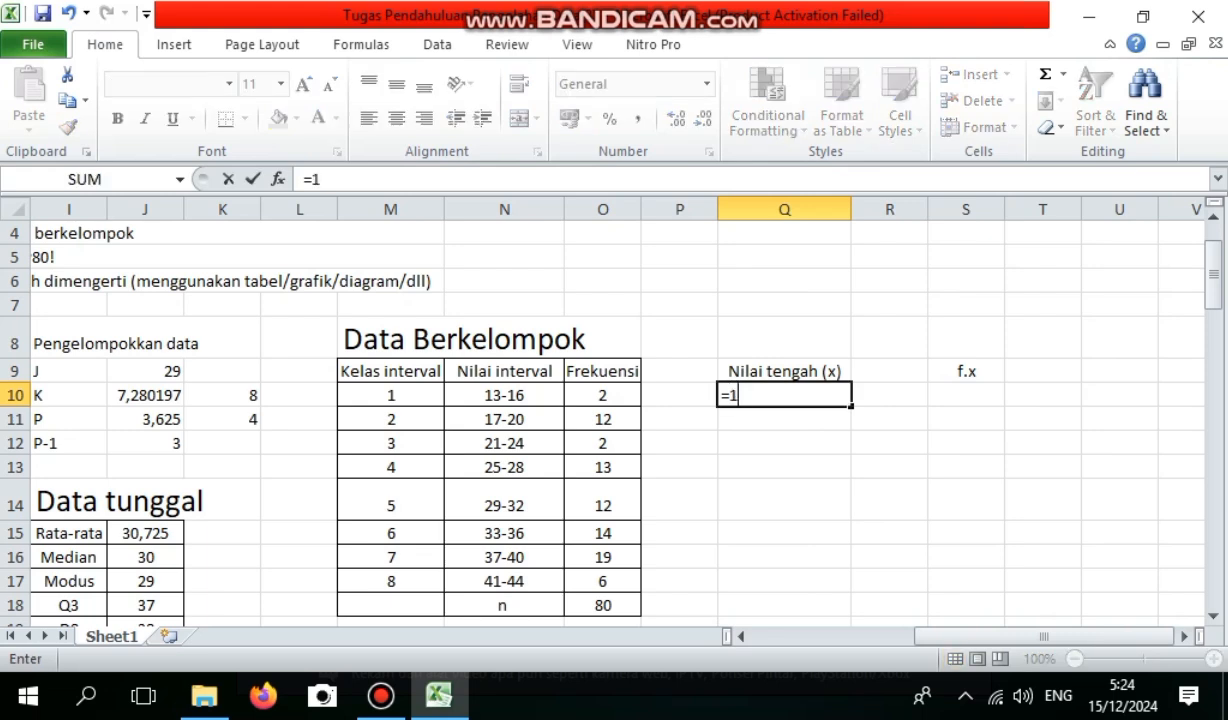
text((13+16)/2)
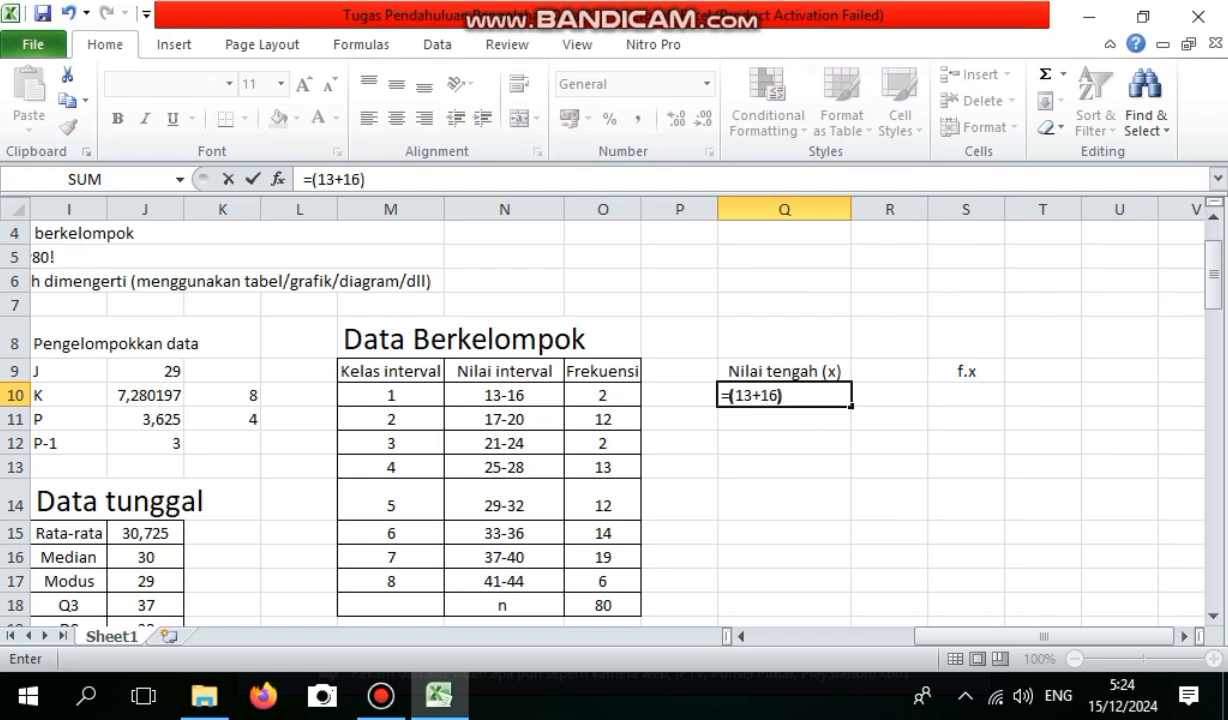
key(Return)
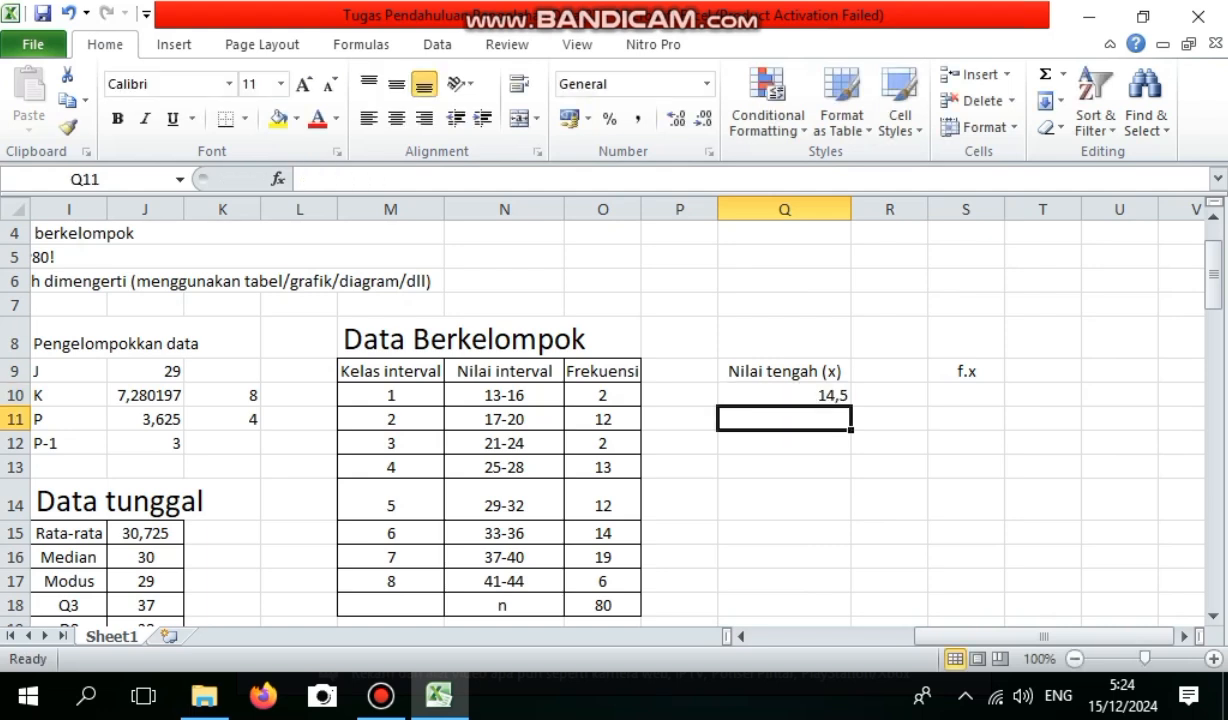
Calculate the midpoint of class 2 in Q11 with the formula =(17+20)/2.
text(=)
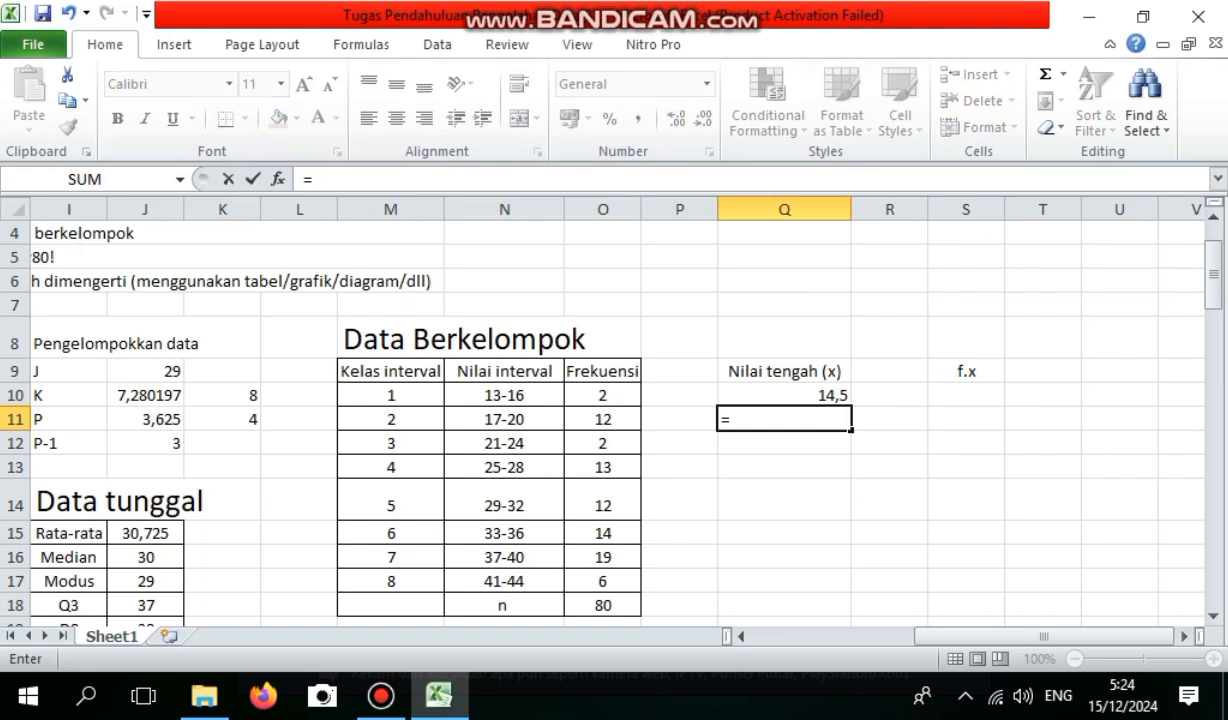
text((14)
key(BackSpace)
text(7)
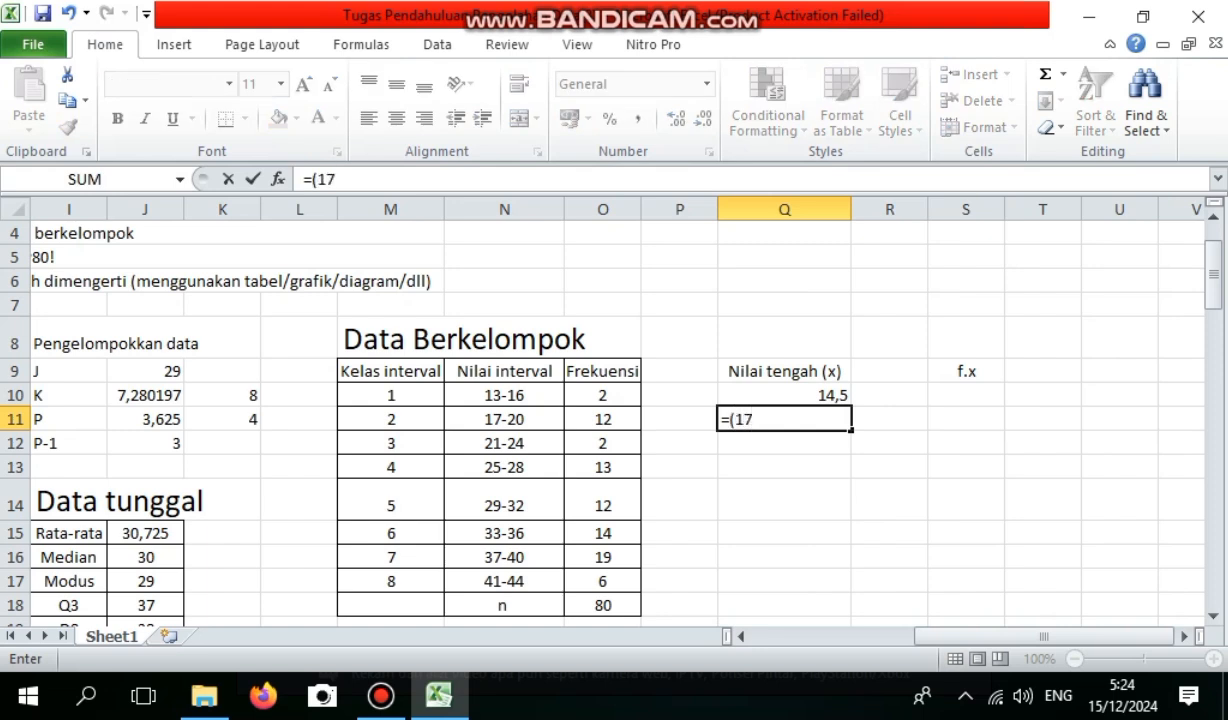
text(+20)/2)
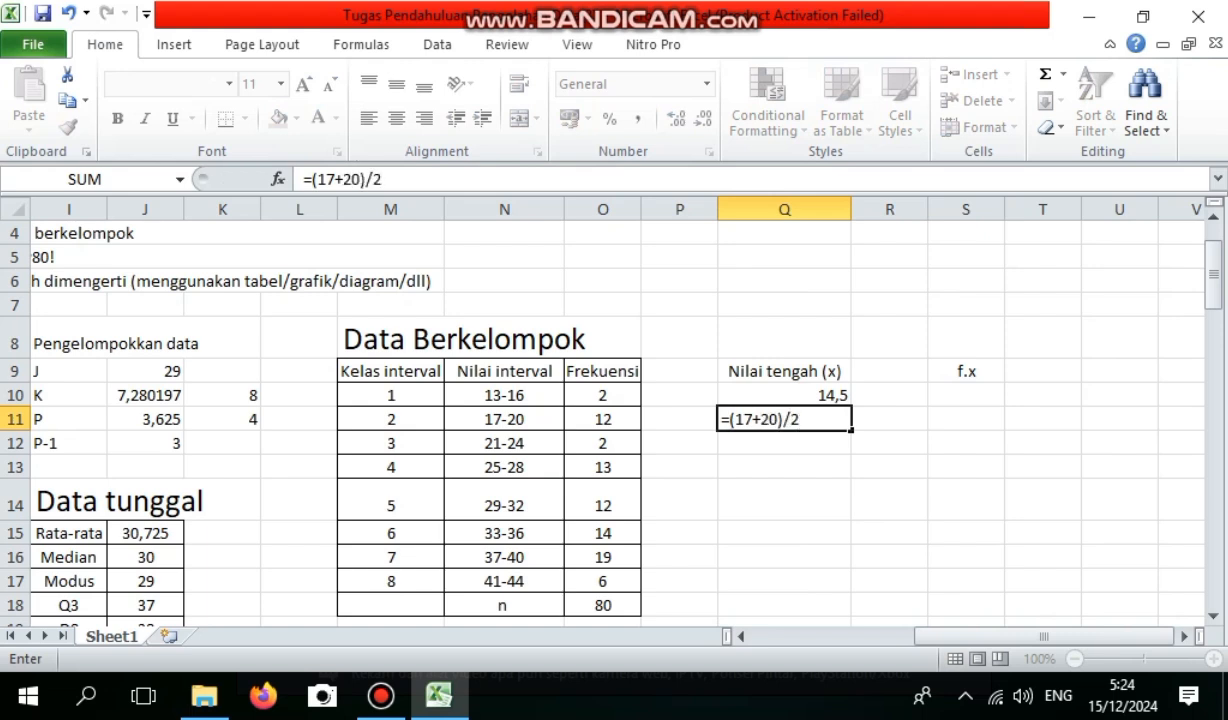
key(Return)
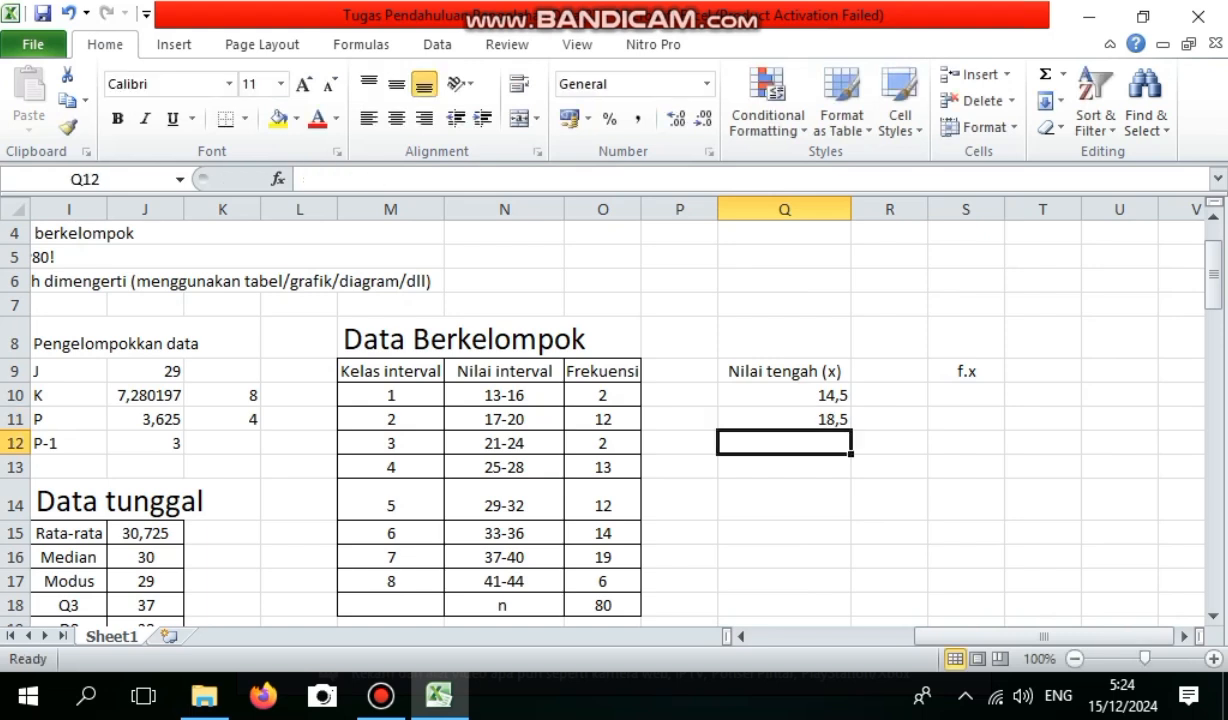
Calculate the midpoint of class 3 in Q12 with the formula =(21+24)/2.
text(=)
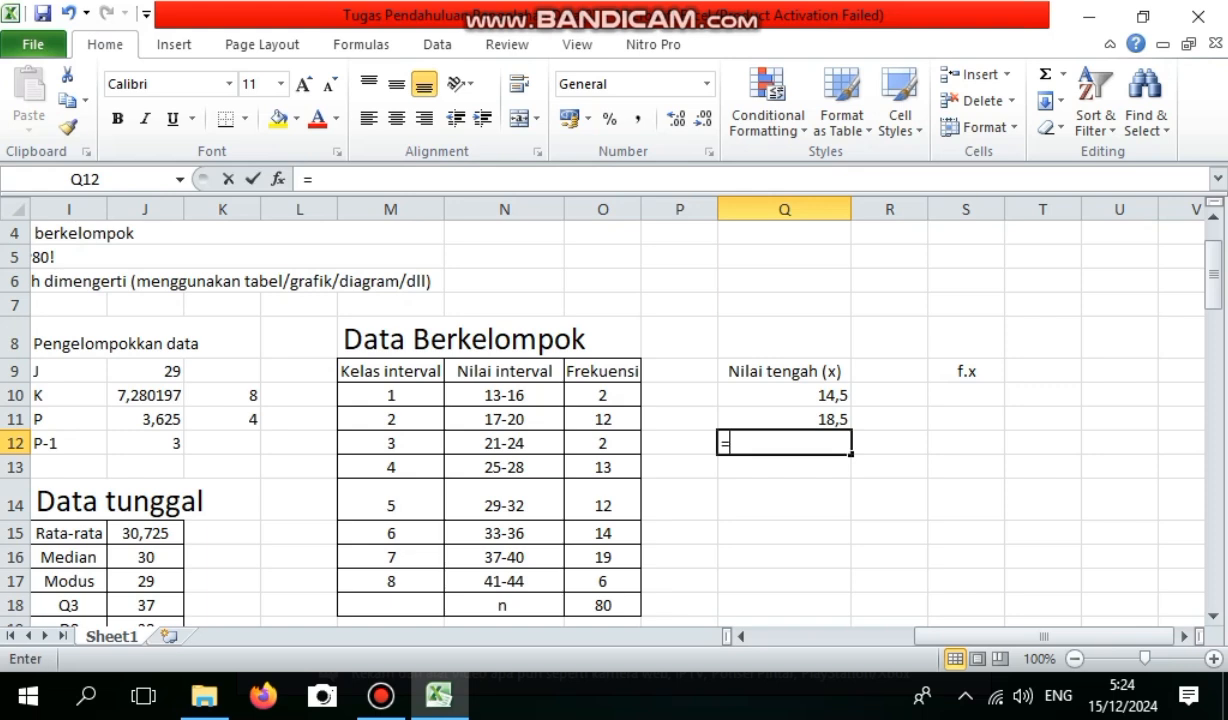
text(()
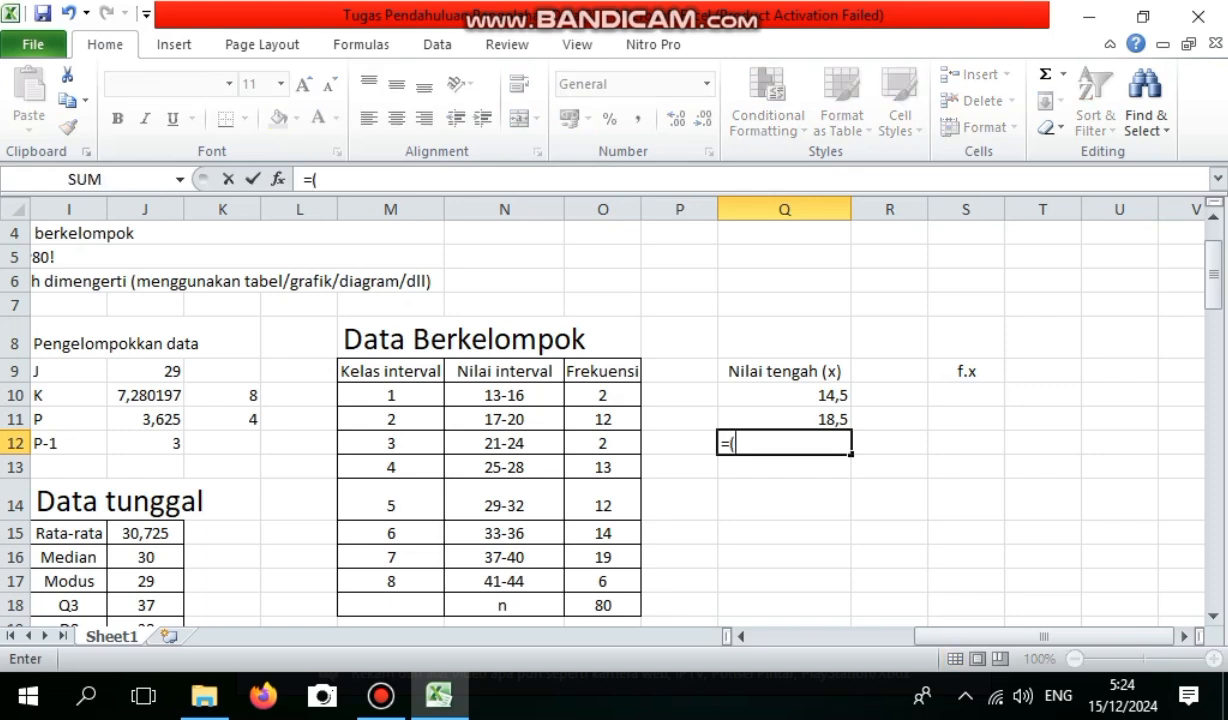
text(21+24)
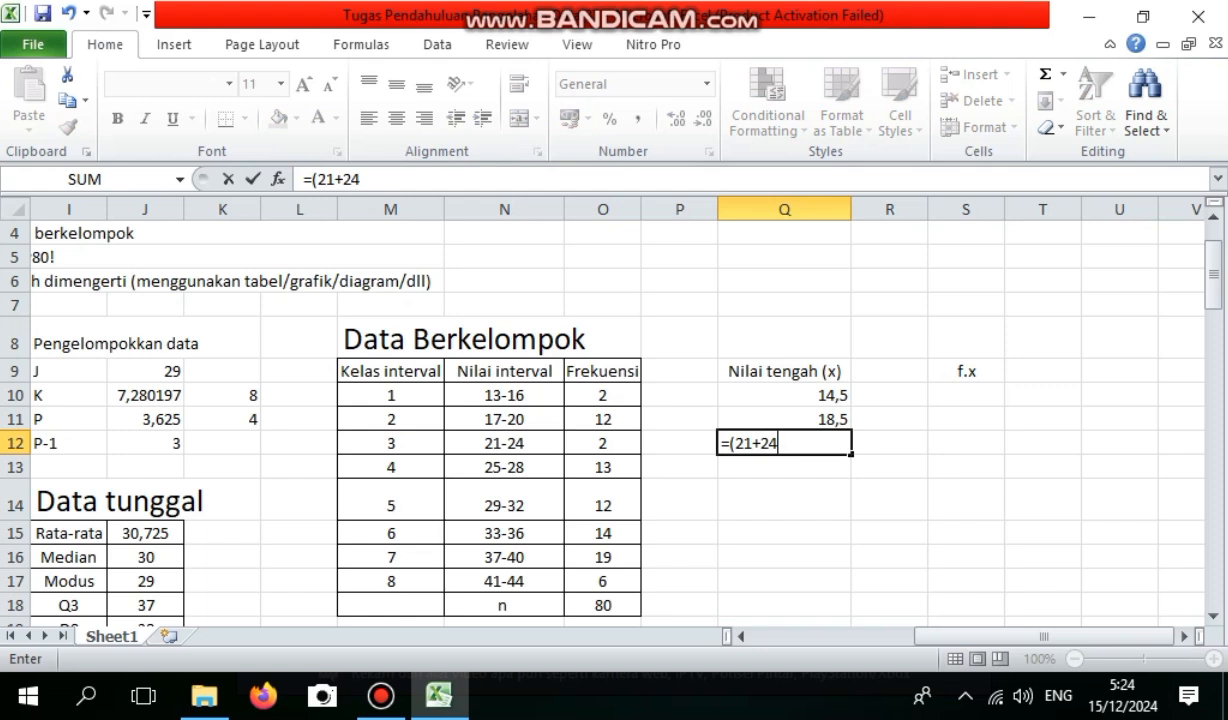
text()/2)
key(Return)
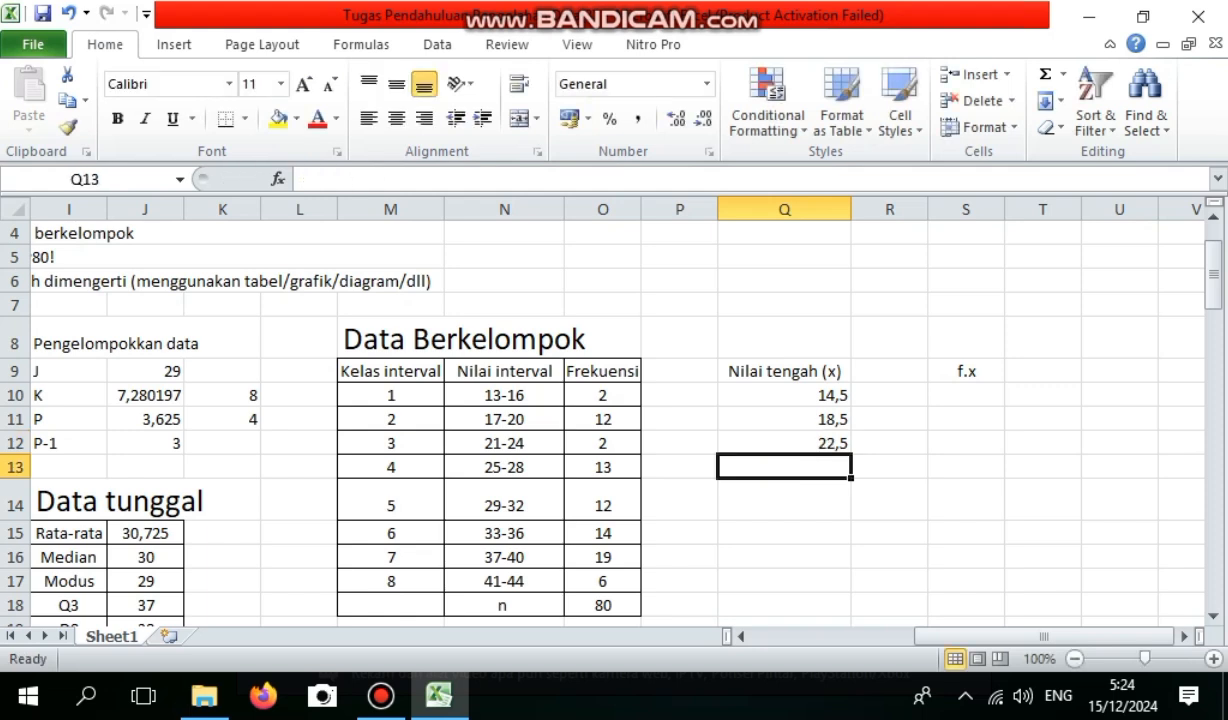
Calculate the midpoint of class 4 in Q13 with the formula =(25+28)/2.
text(=)
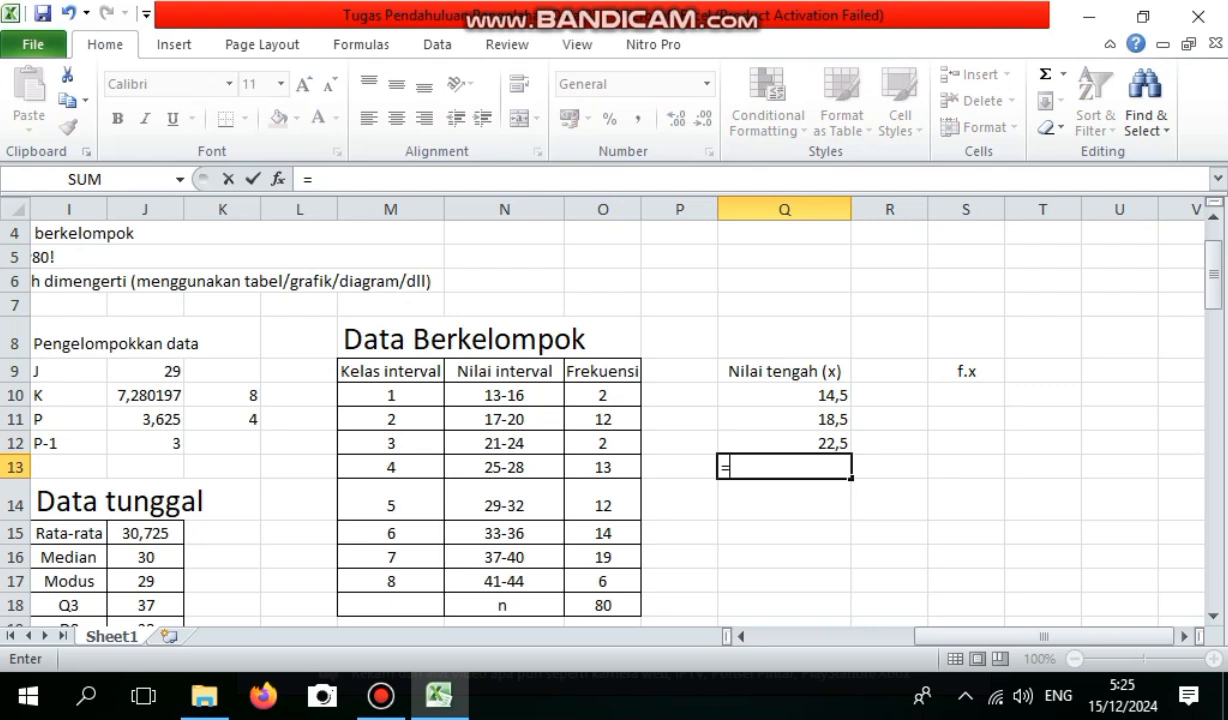
text((2)
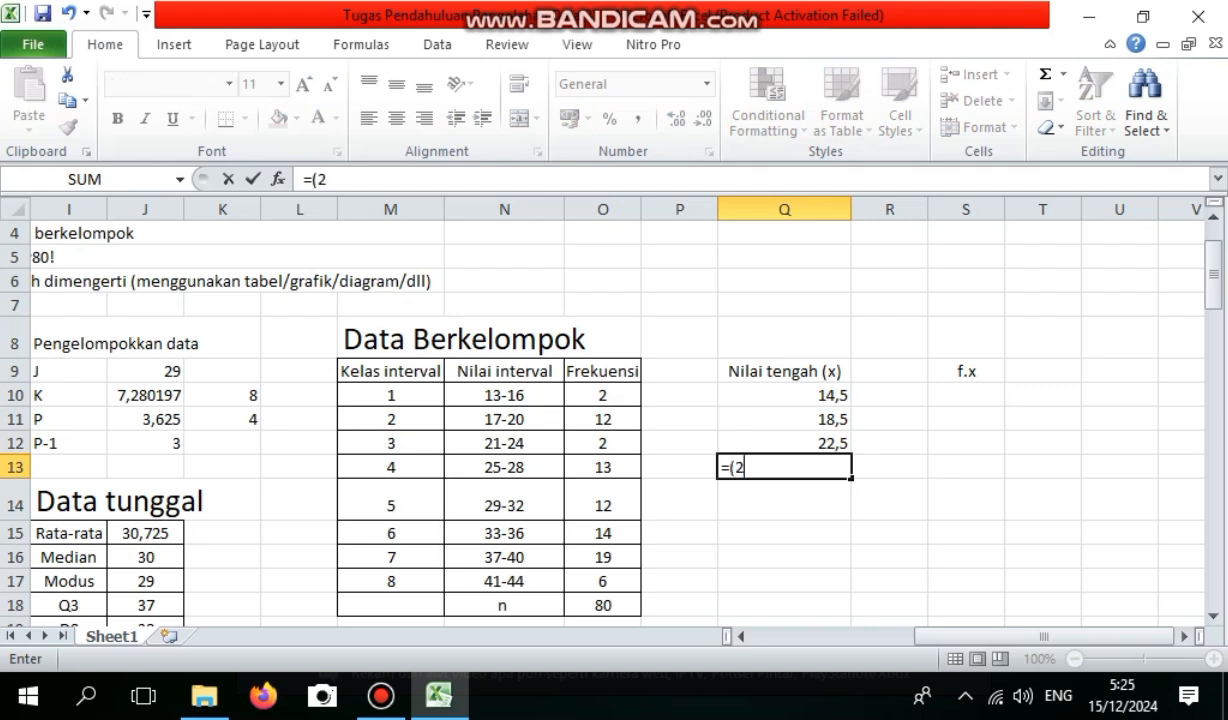
text(5+28)/2)
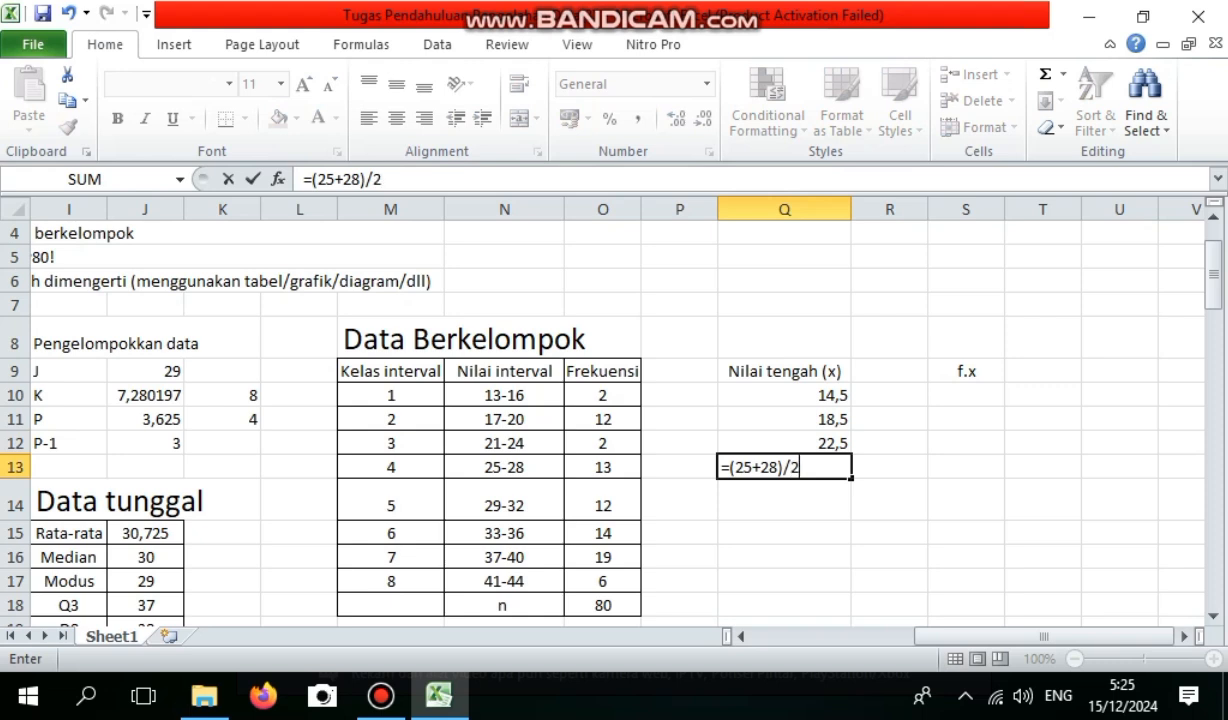
key(Return)
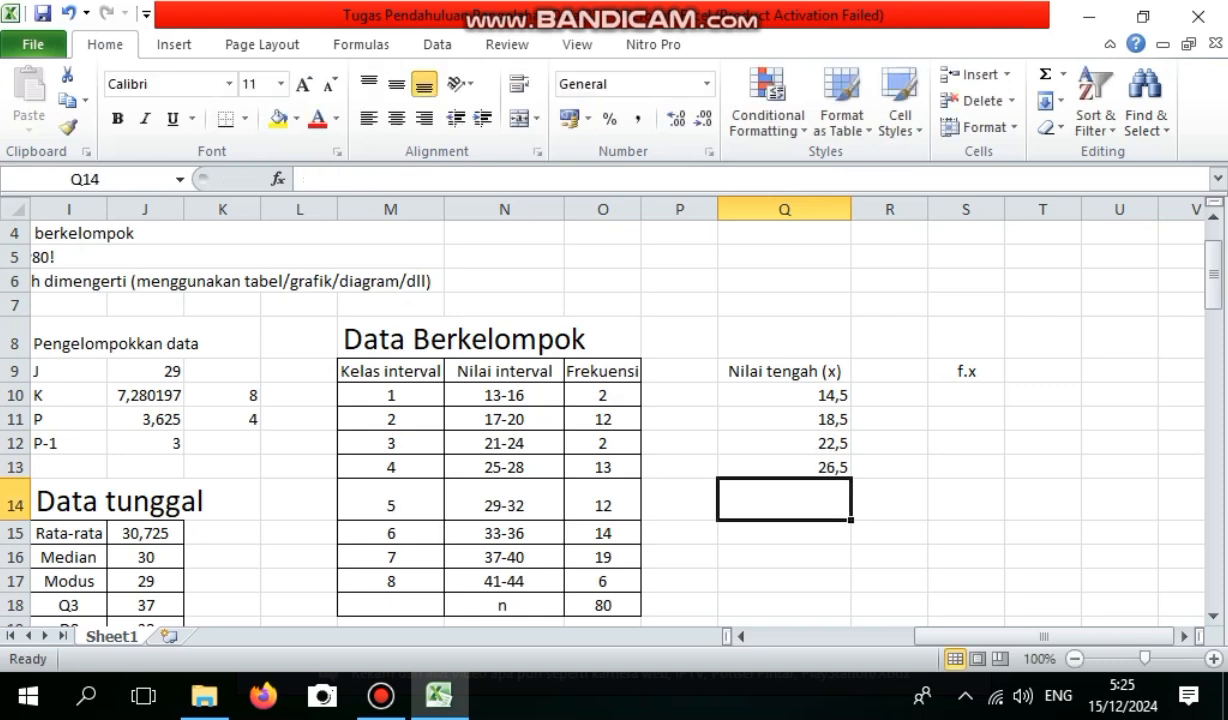
Calculate the midpoint of class 5 in Q14 with the formula =(29+32)/2.
text(=@)
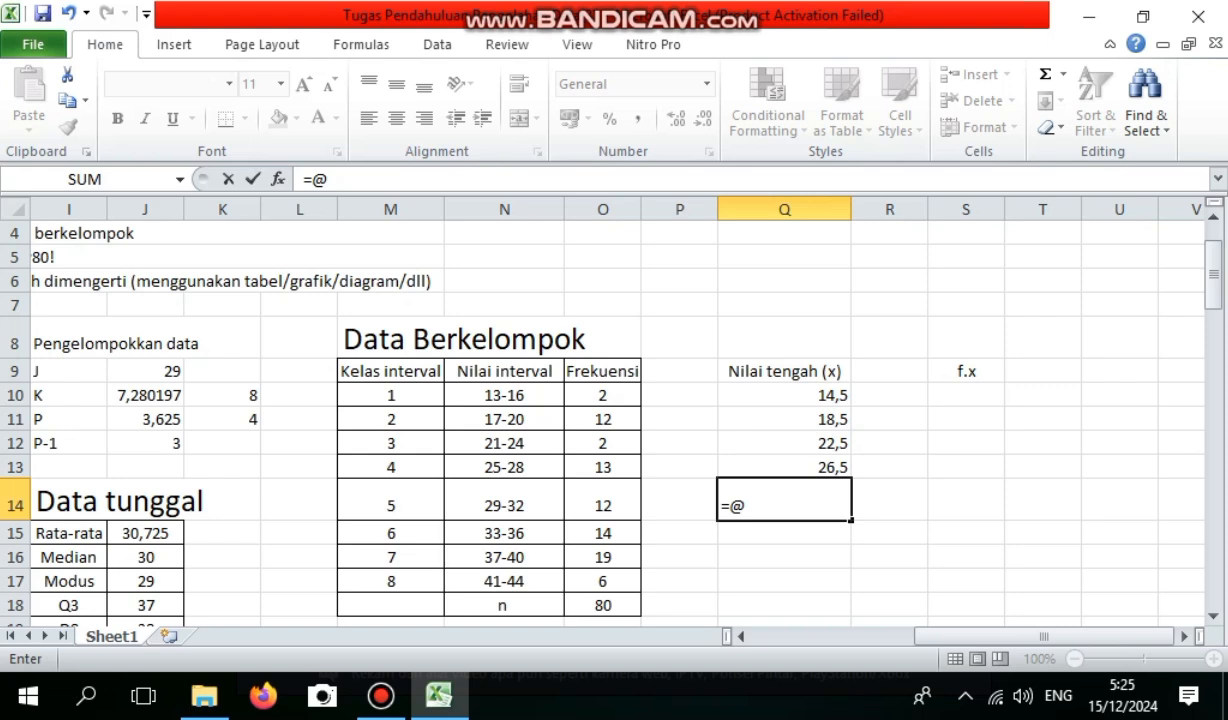
key(BackSpace)
text(()
text(29+32)
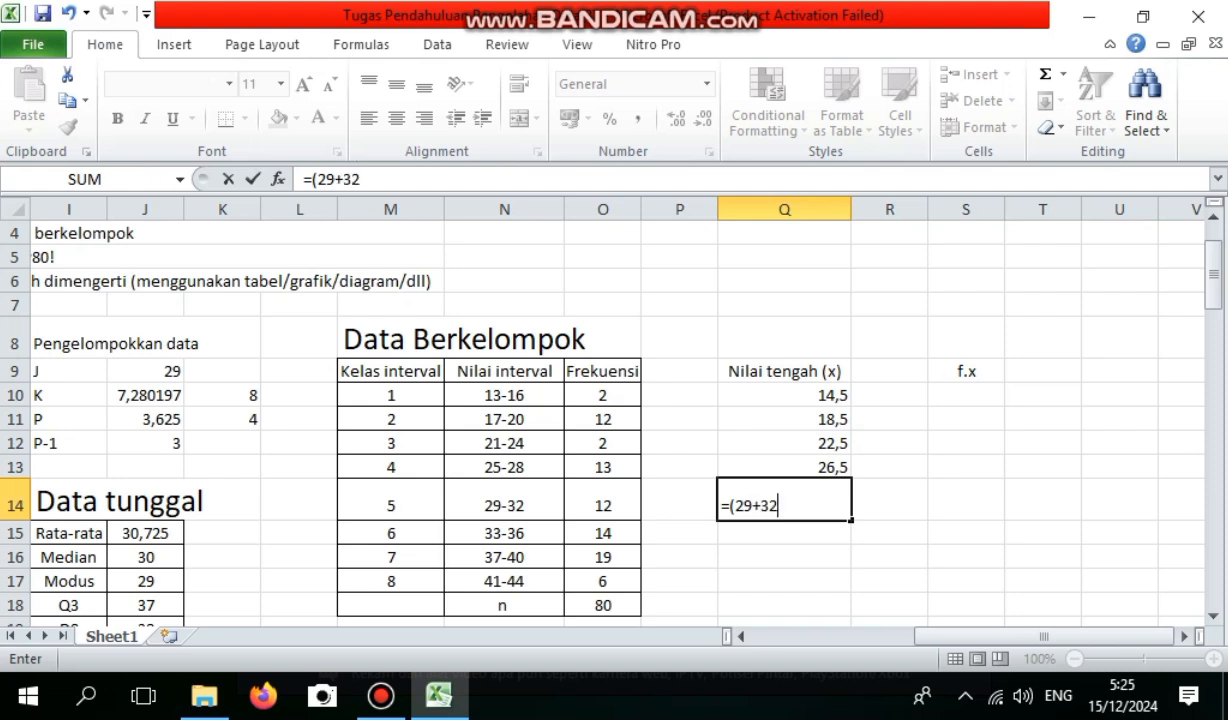
text()/2)
key(Return)
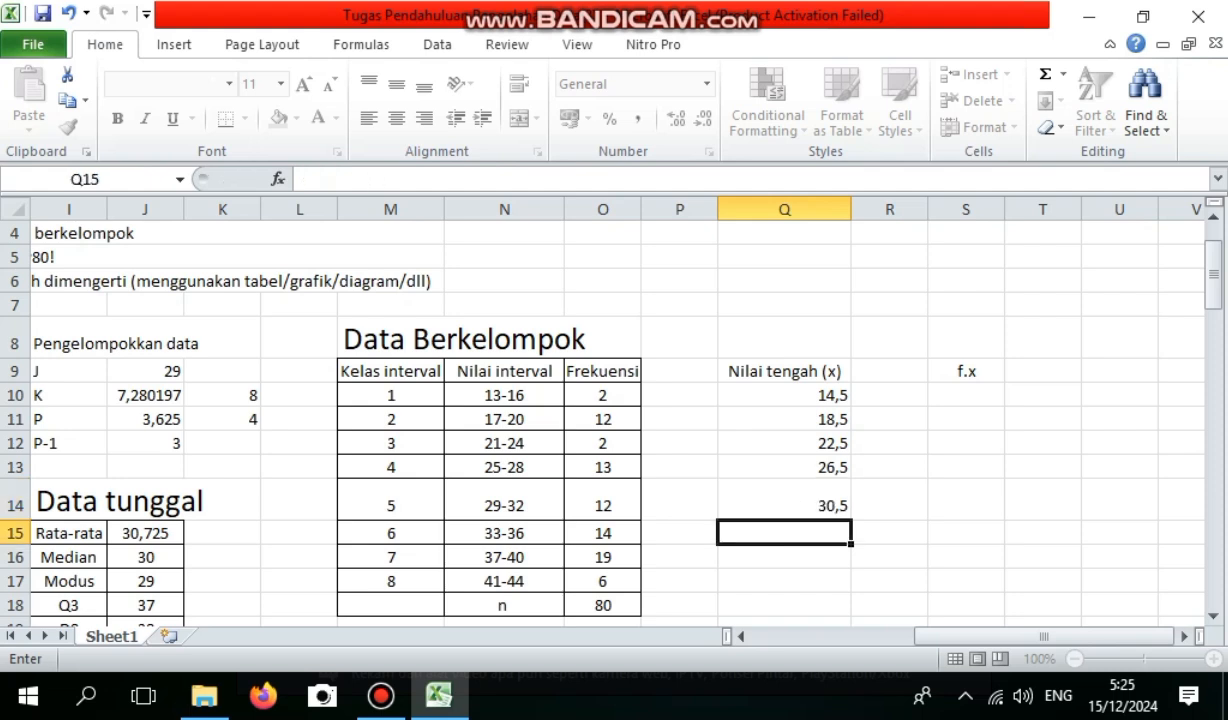
Calculate the midpoint of class 6 in Q15 with the formula =(33+36)/2.
text(=()
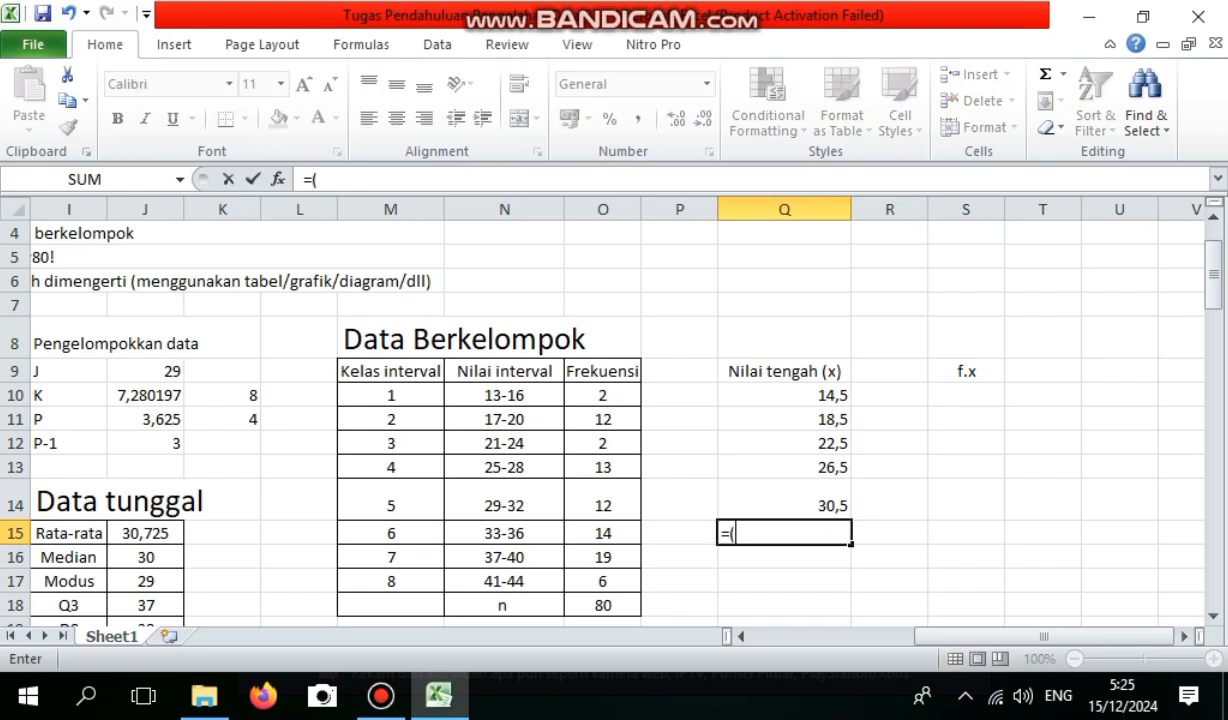
text(33+3)
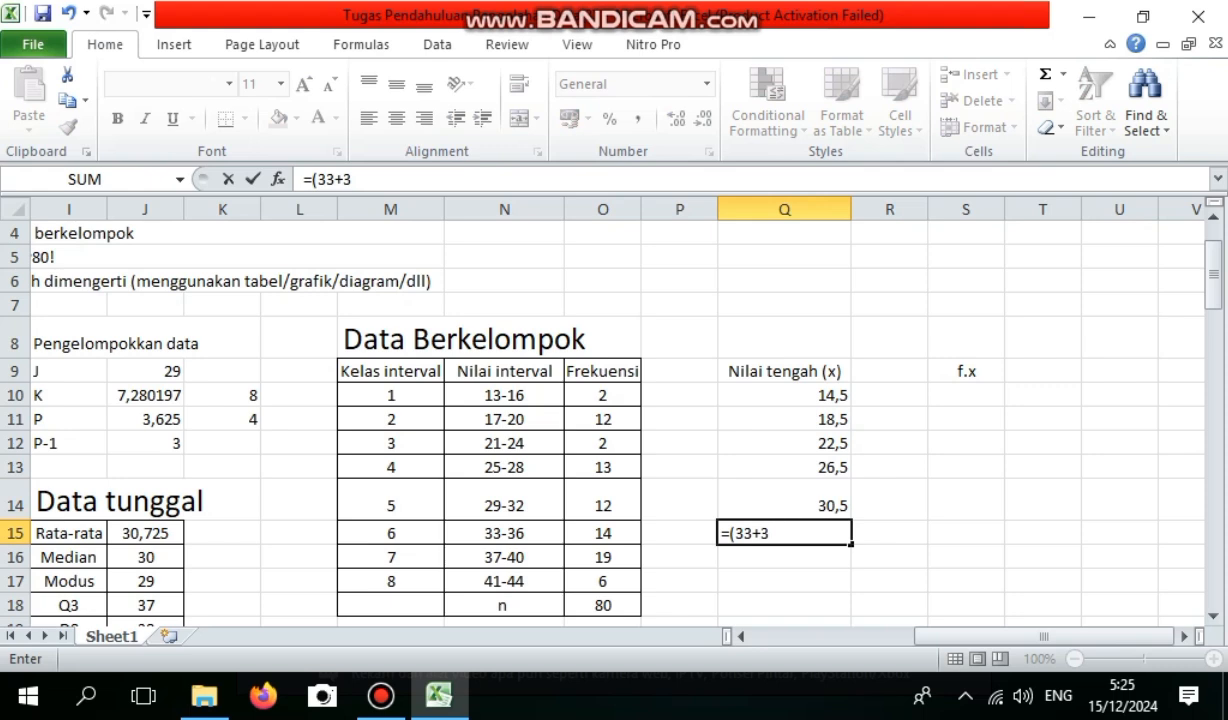
text(6)/2)
key(Return)
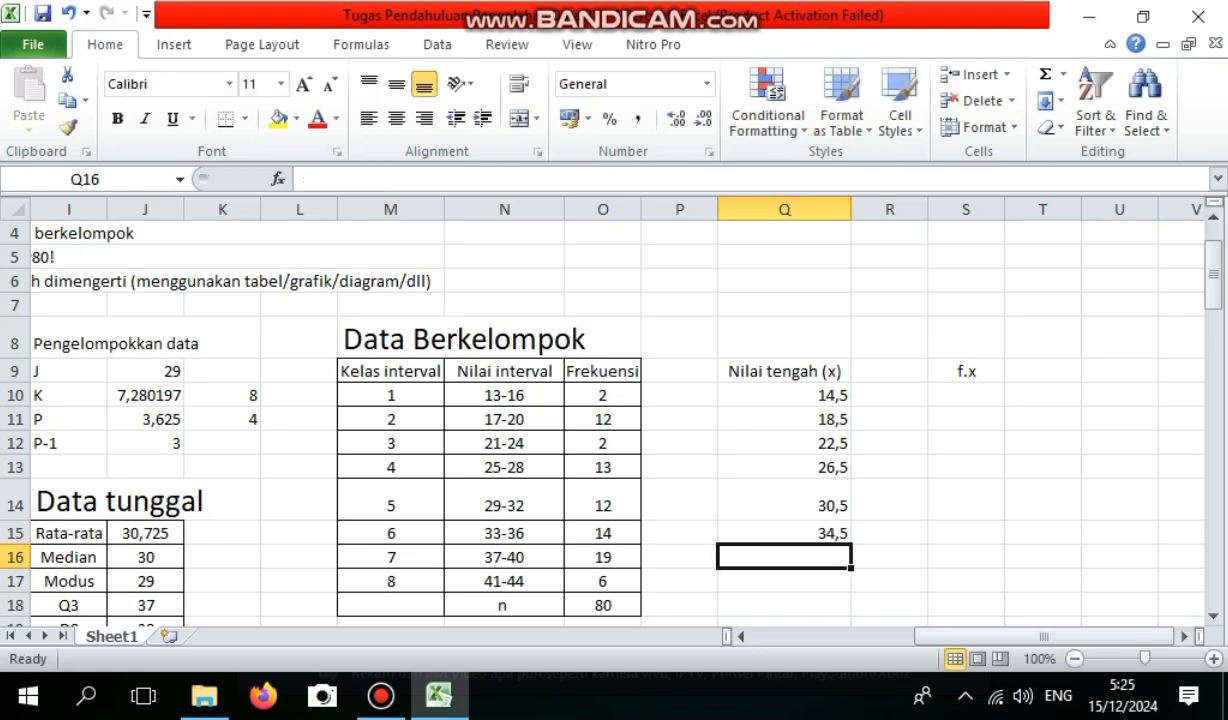
Calculate the midpoint of class 7 in Q16 with the formula =(37+40)/2.
text(=)
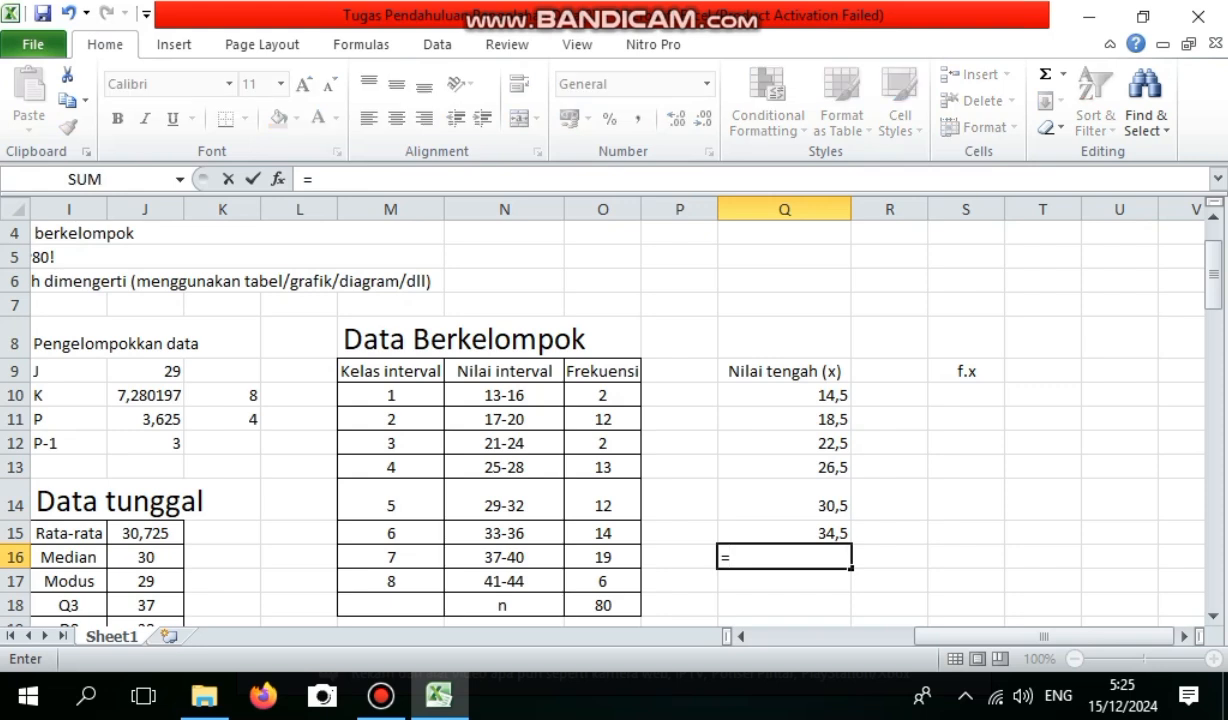
text((37+)
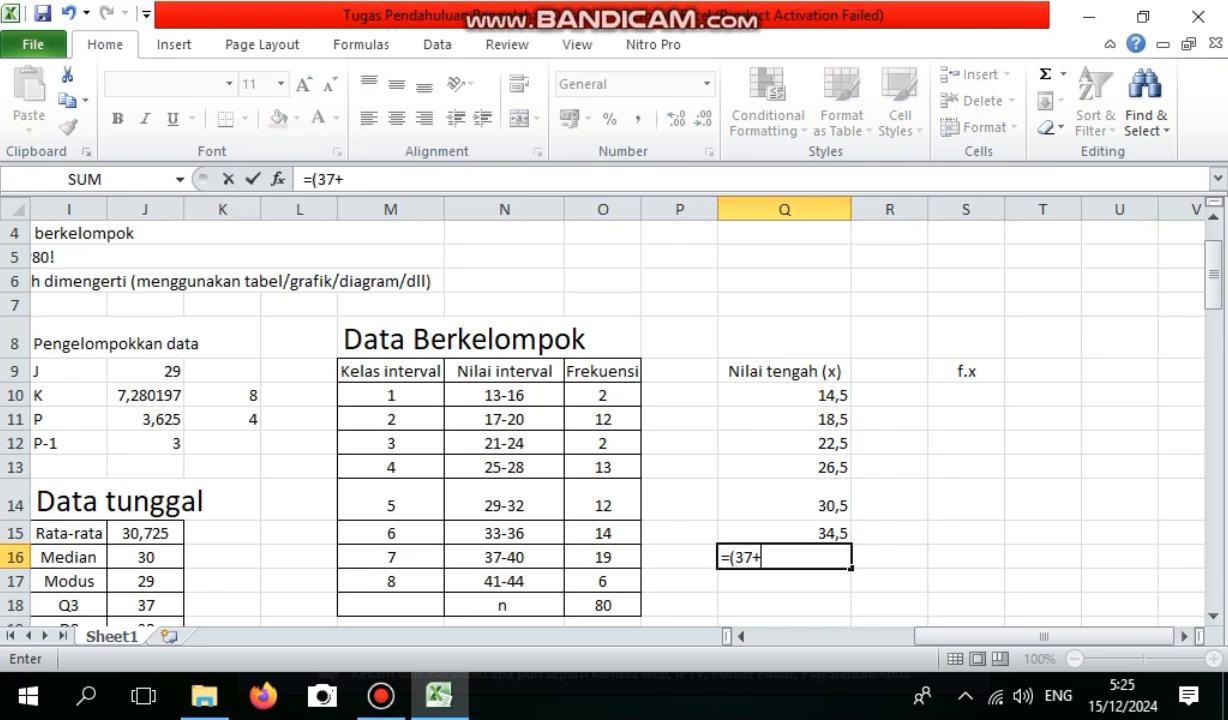
text(40)/2)
key(Return)
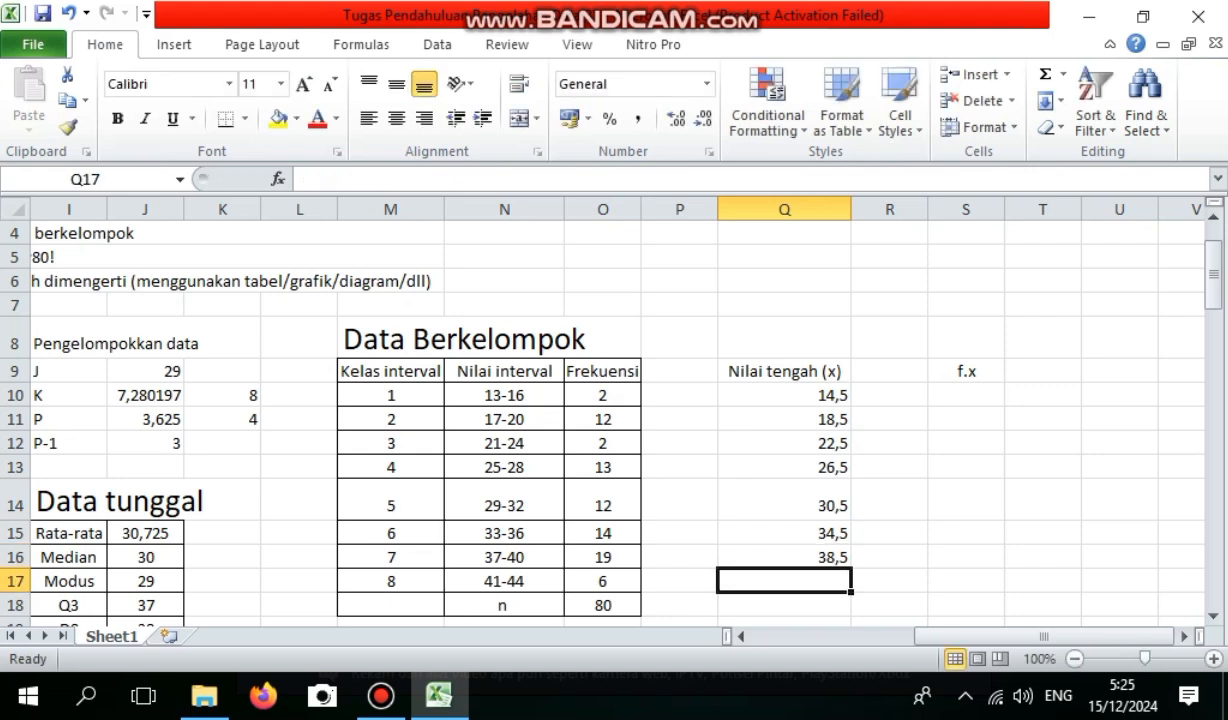
Calculate the midpoint of class 8 in Q17 with the formula =(41+44)/2.
text(=)
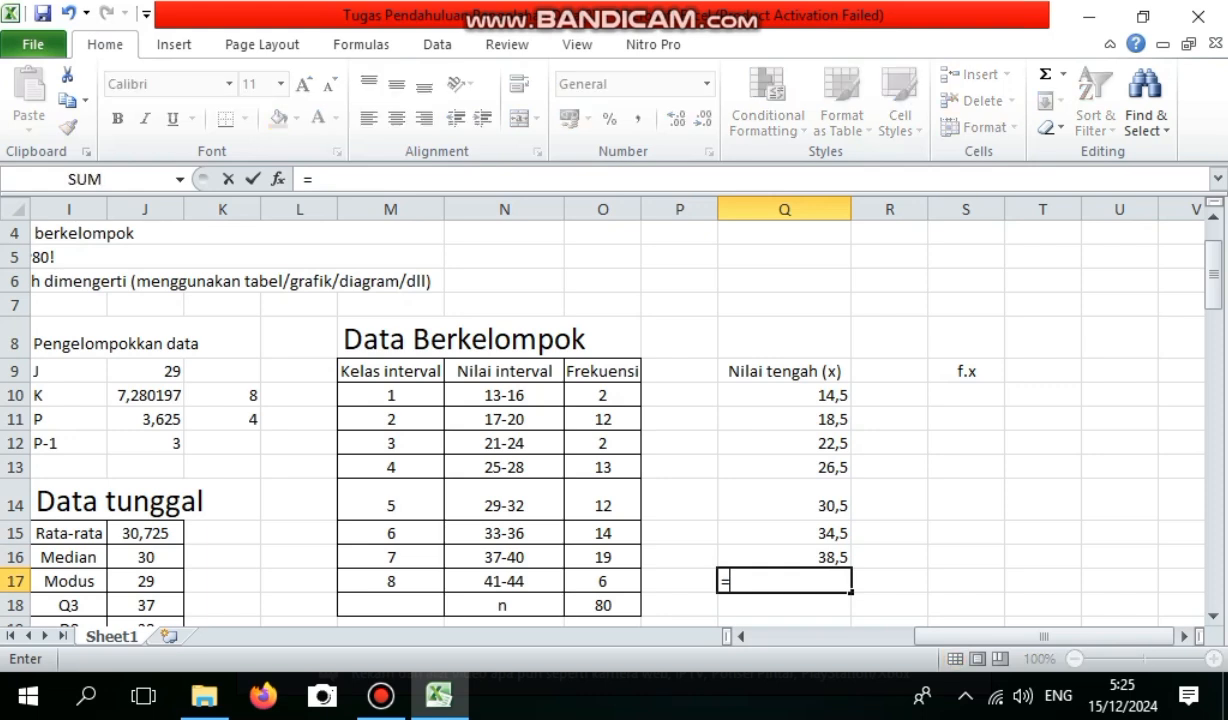
text((41)
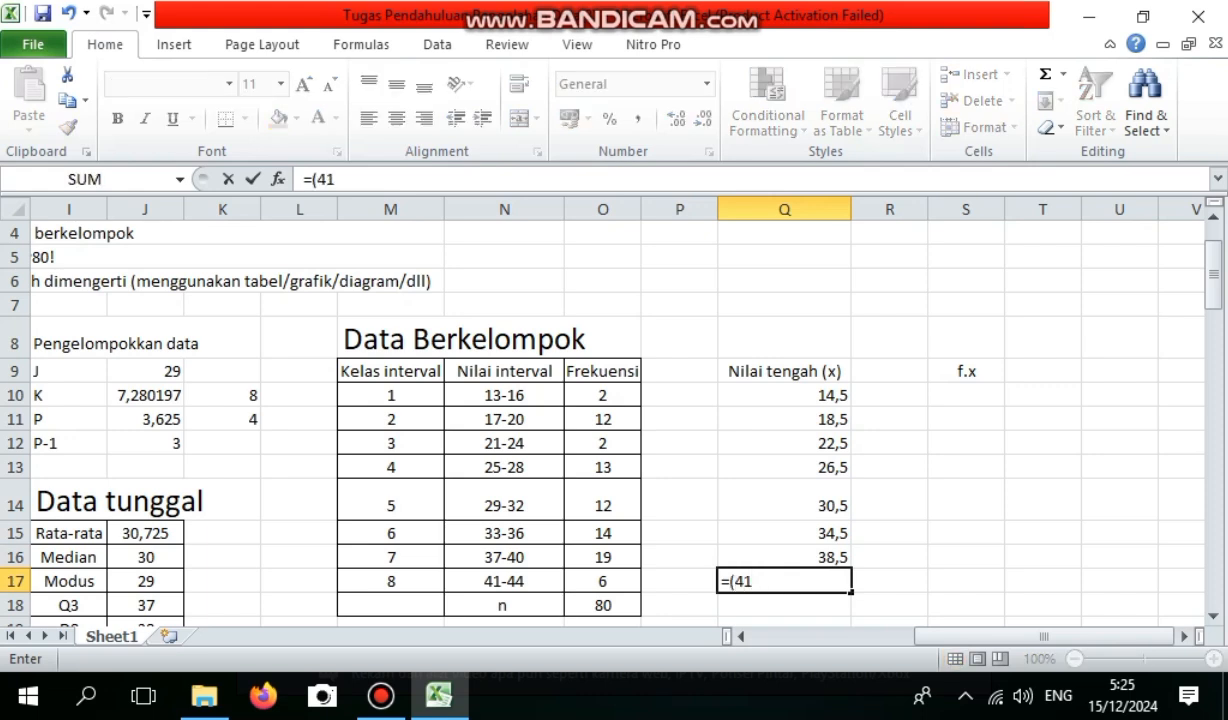
text(+44)/2)
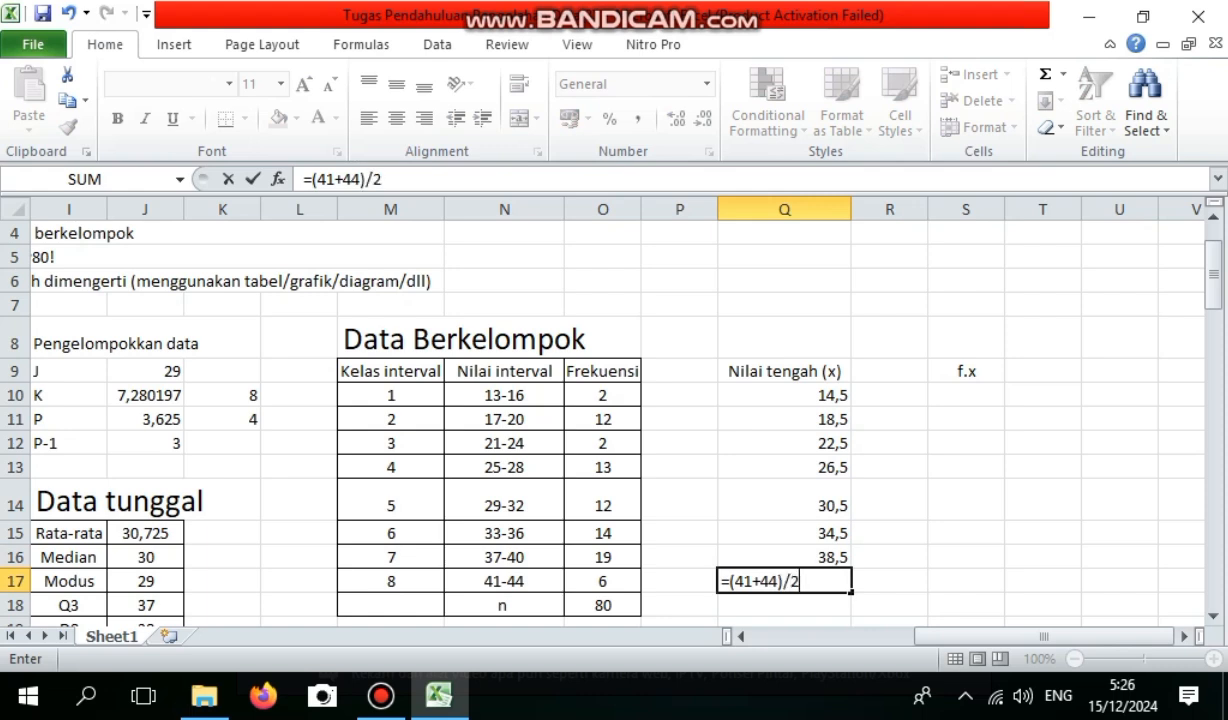
key(Return)
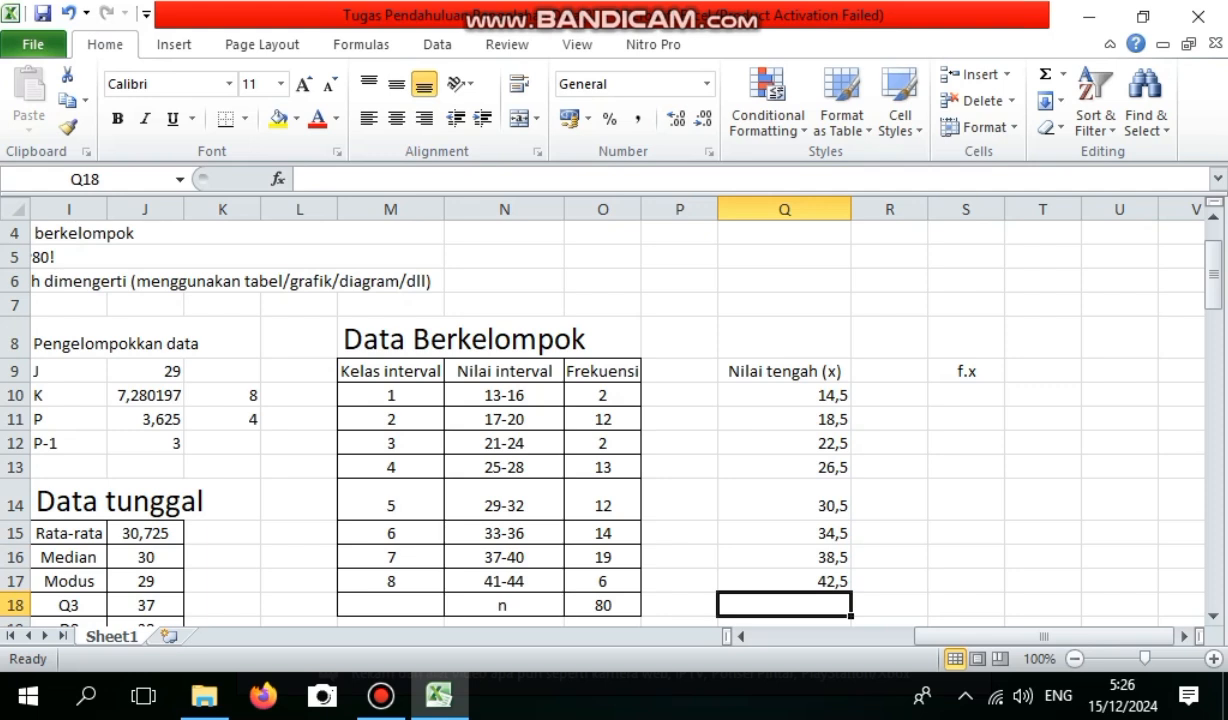
Move the f.x heading from S9 to R9, directly beside the midpoint heading.
click(966, 371)
key(BackSpace)
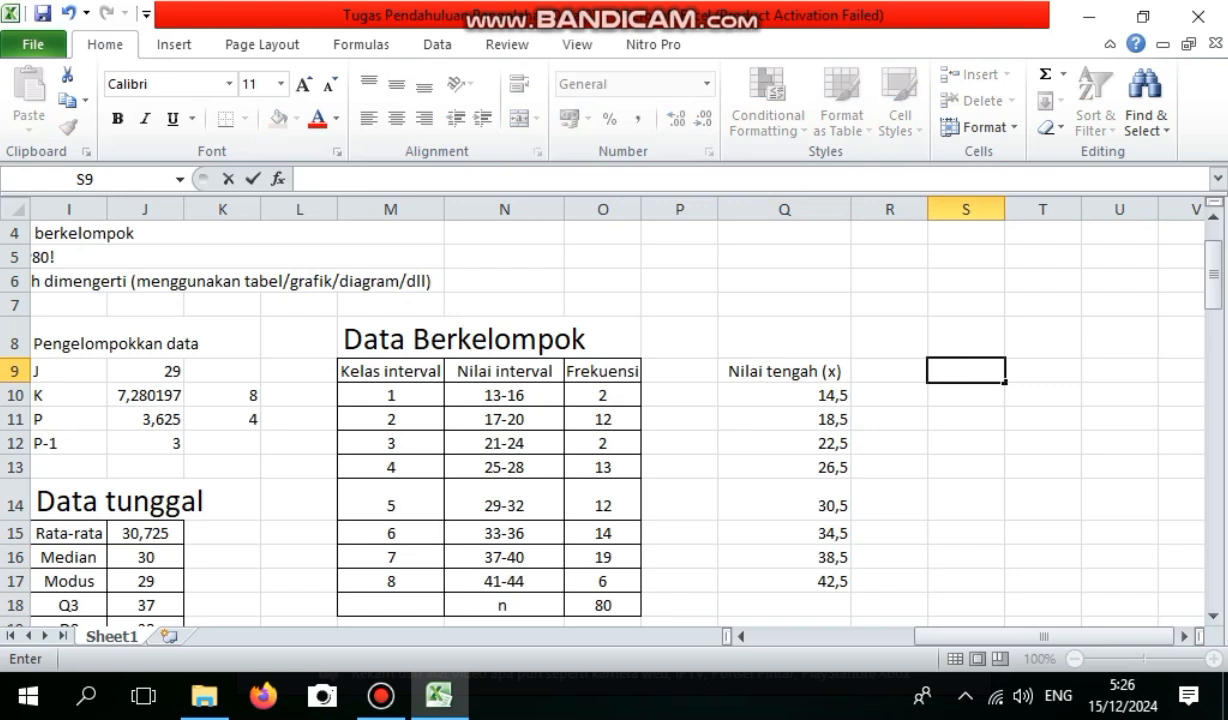
key(Left)
text(f.x)
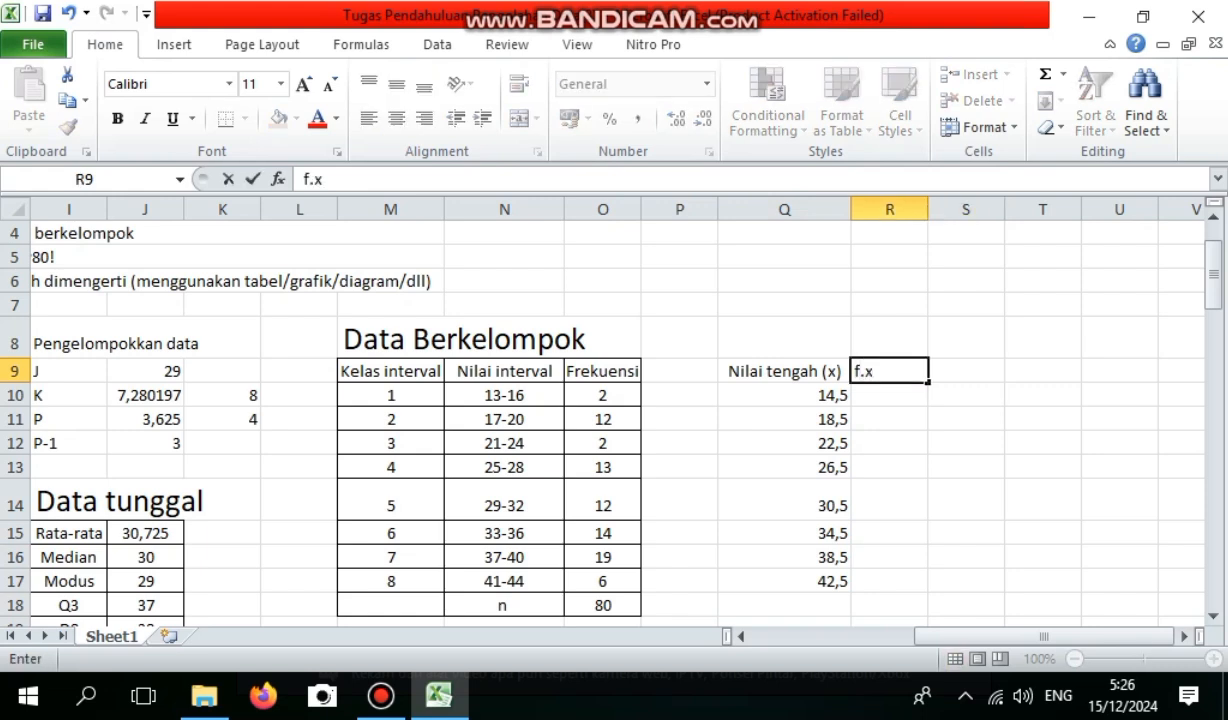
key(Return)
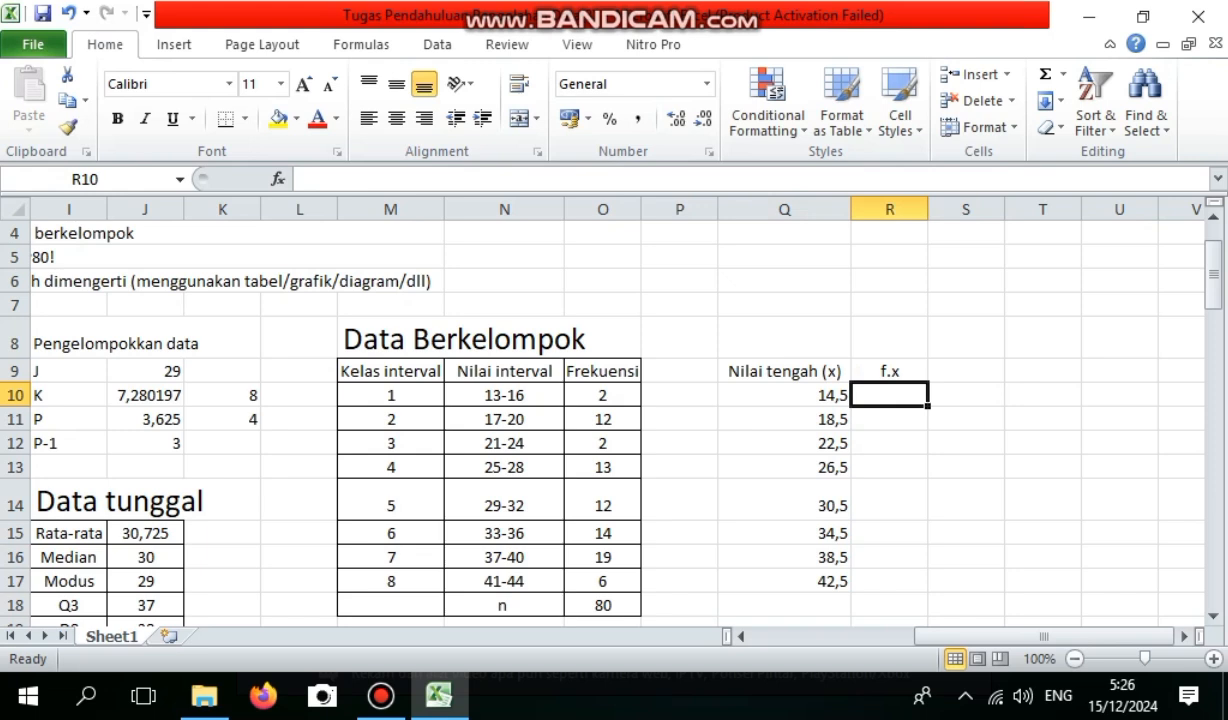
Calculate f.x in R10 with the formula =O10*Q10 and fill it down to R17.
text(=)
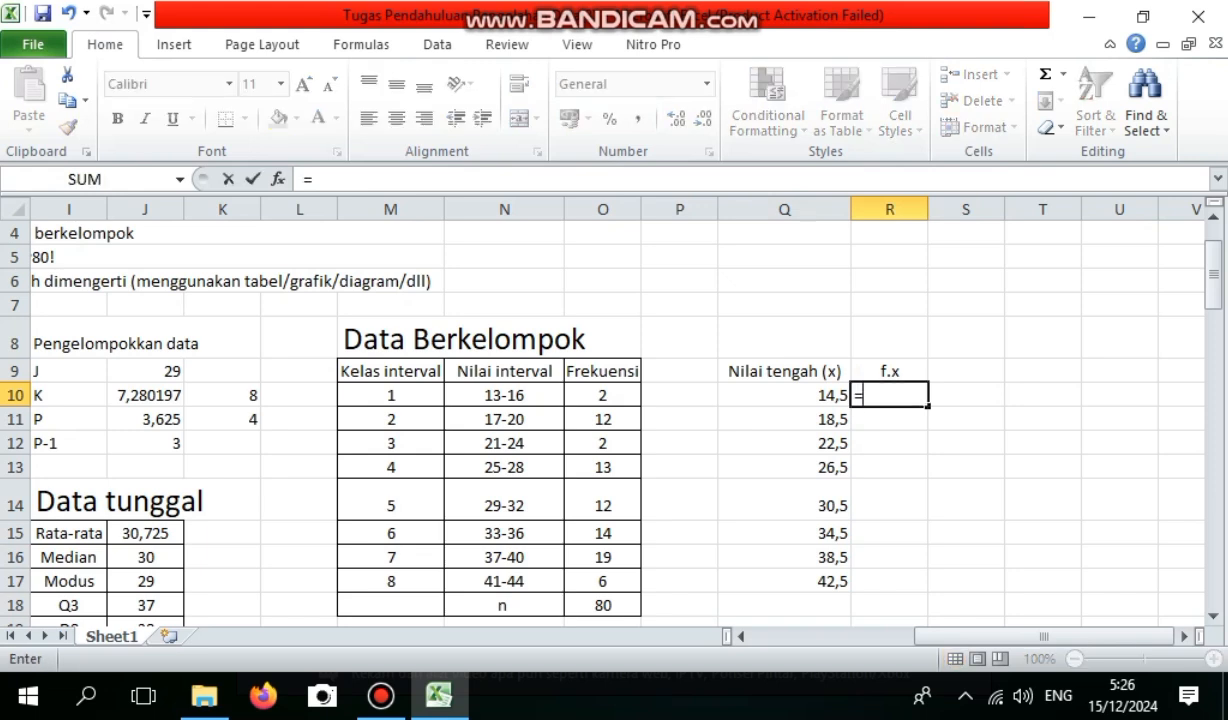
click(603, 395)
text(*)
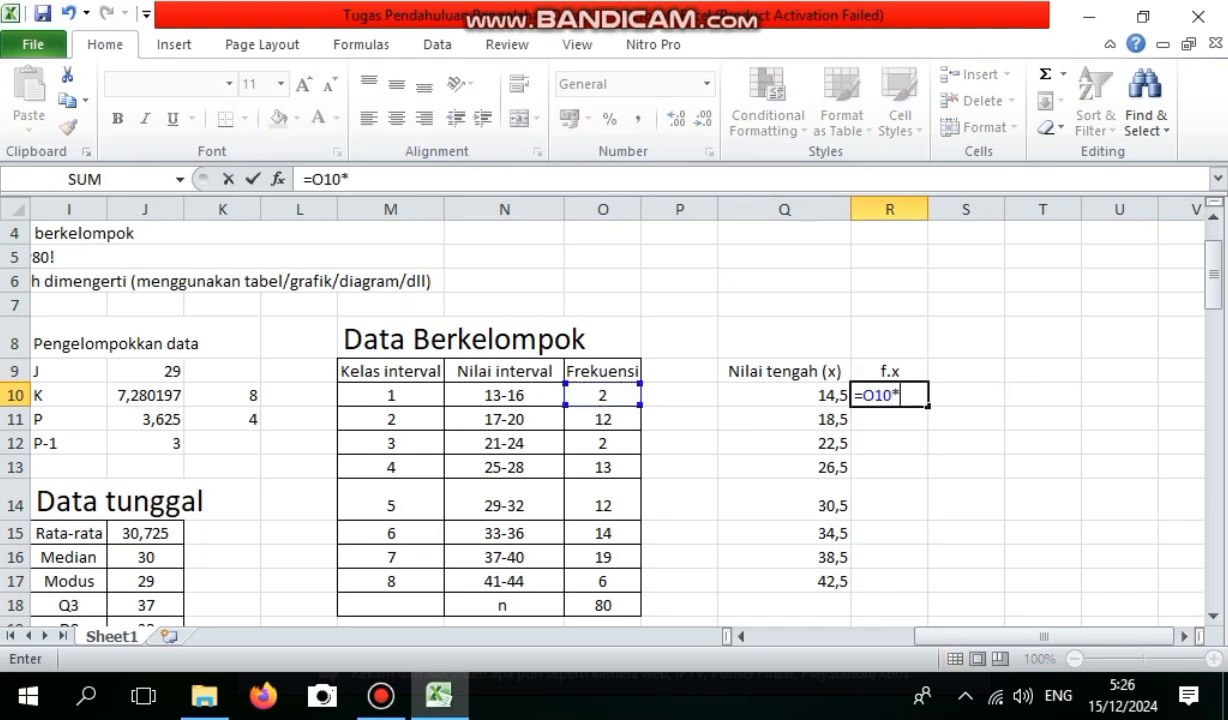
click(718, 396)
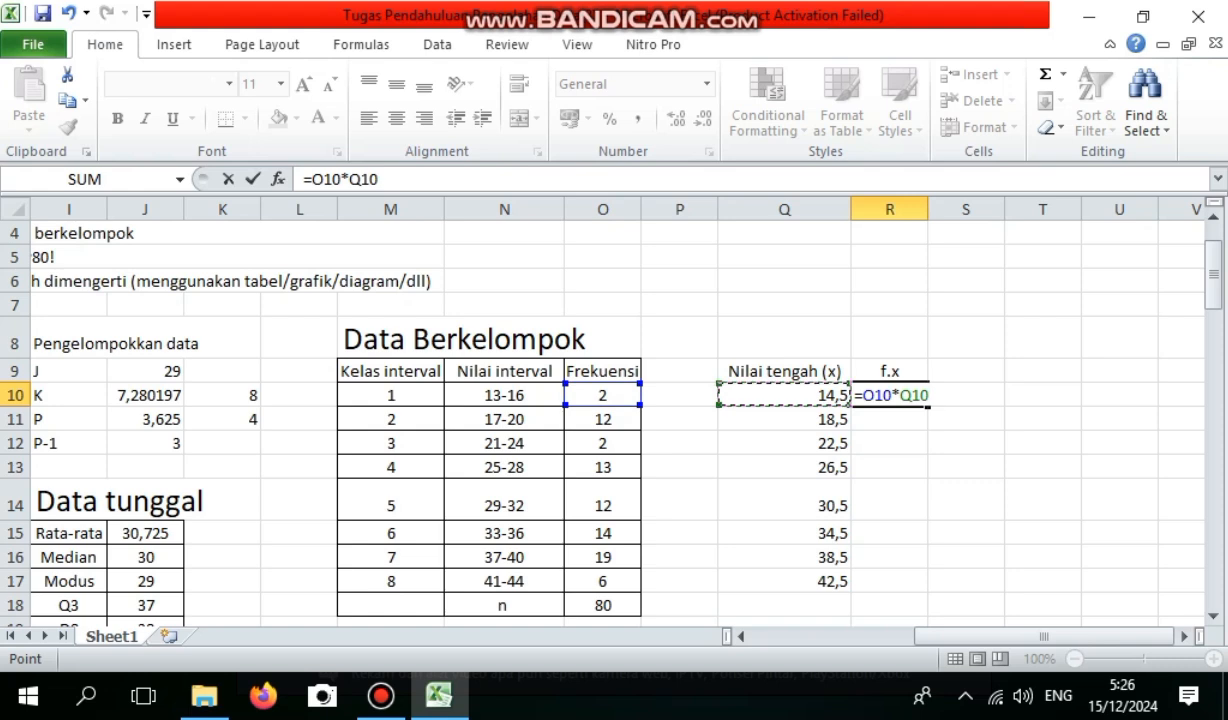
key(Return)
click(889, 395)
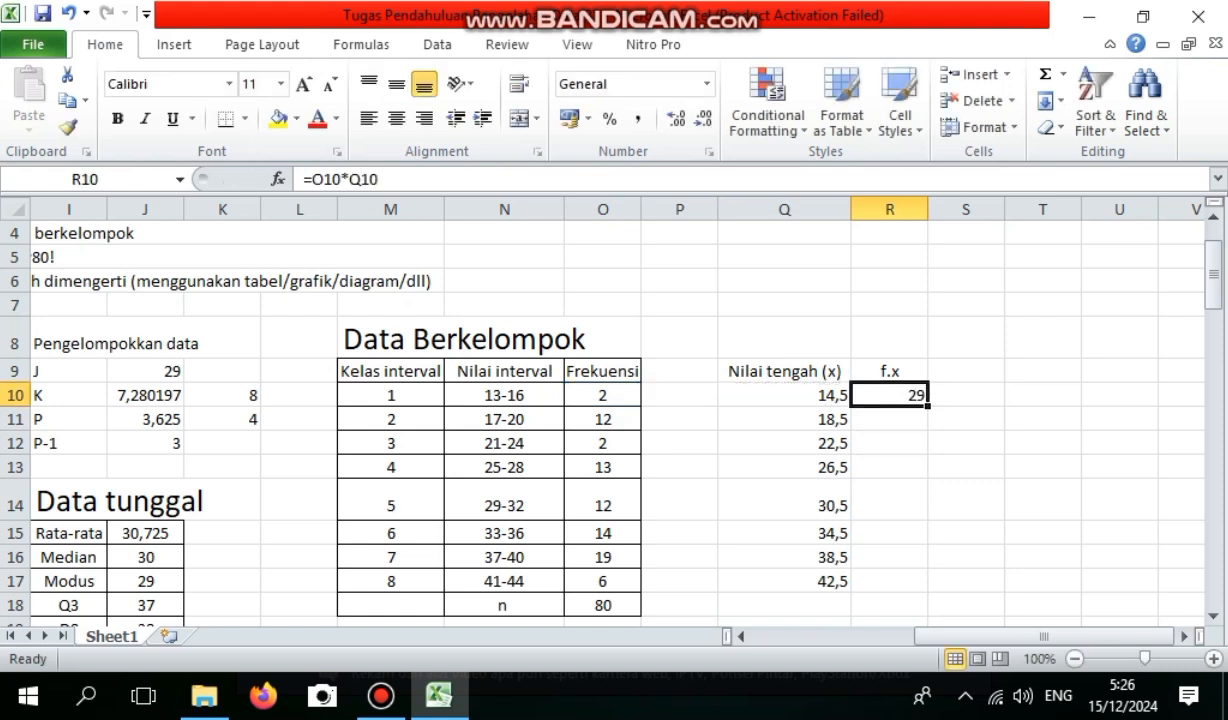
drag(928, 406, 922, 582)
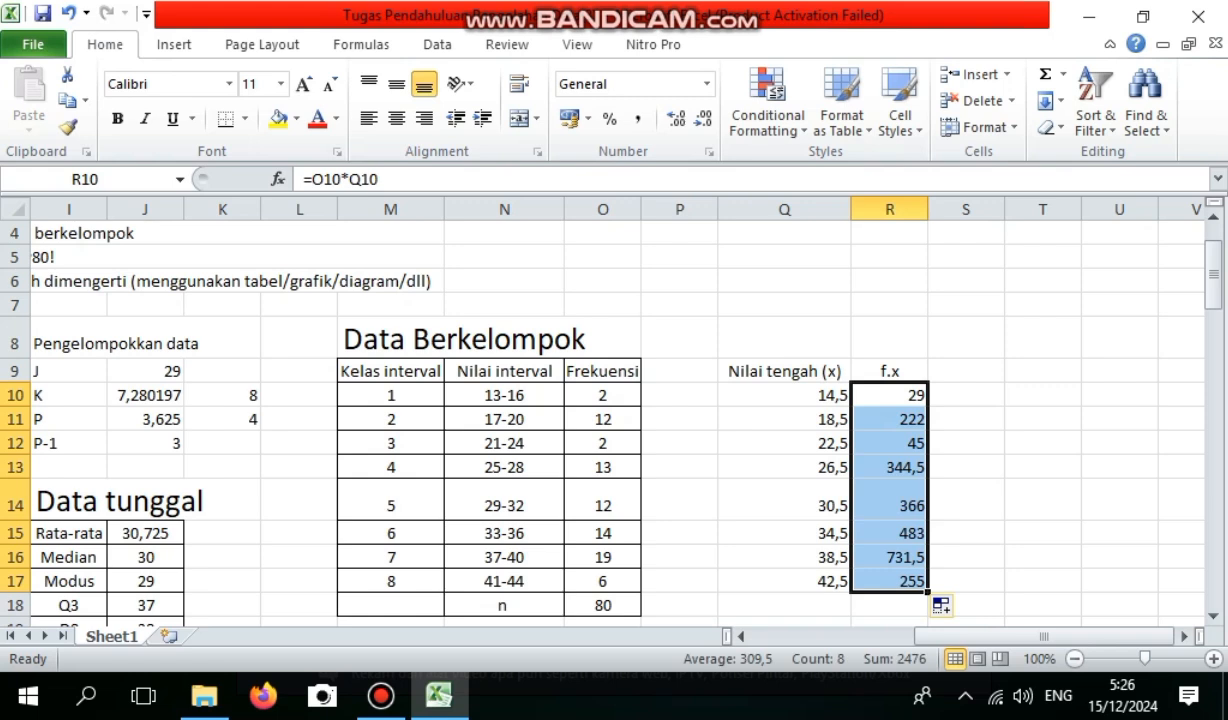
click(966, 443)
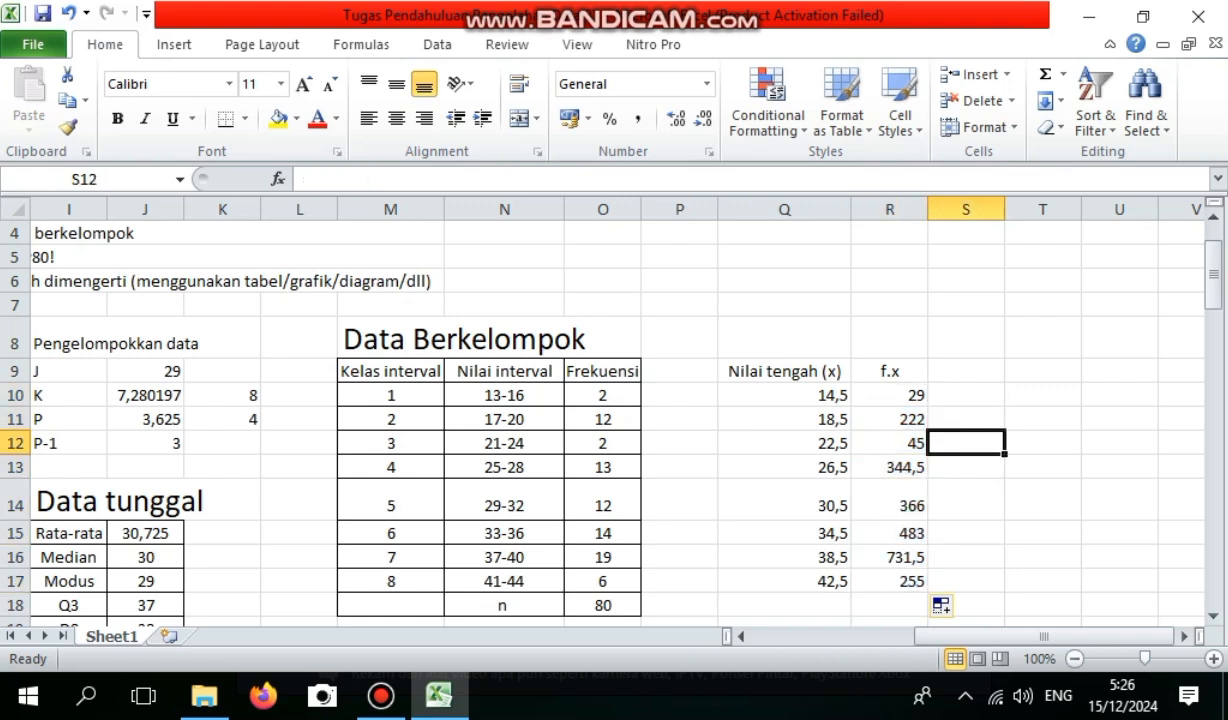
Label Q18 as n and total the f.x values R10:R17 in R18 with the SUM function.
click(784, 605)
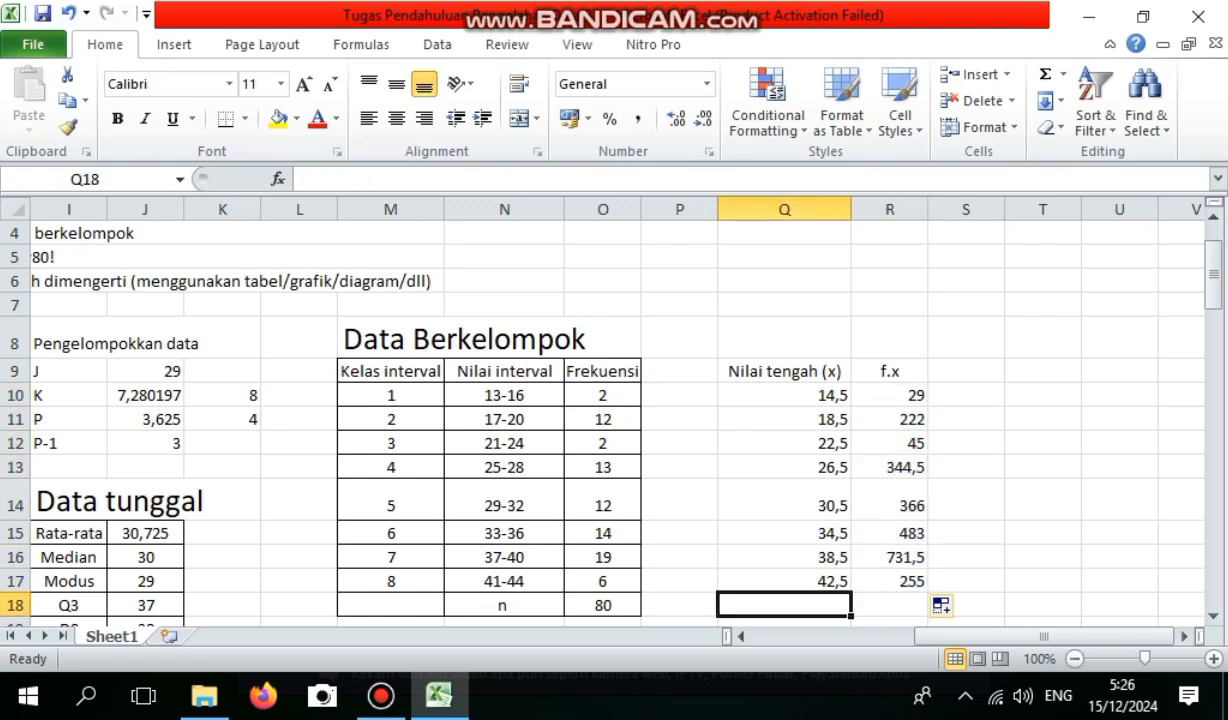
text(n)
click(889, 605)
text(=s)
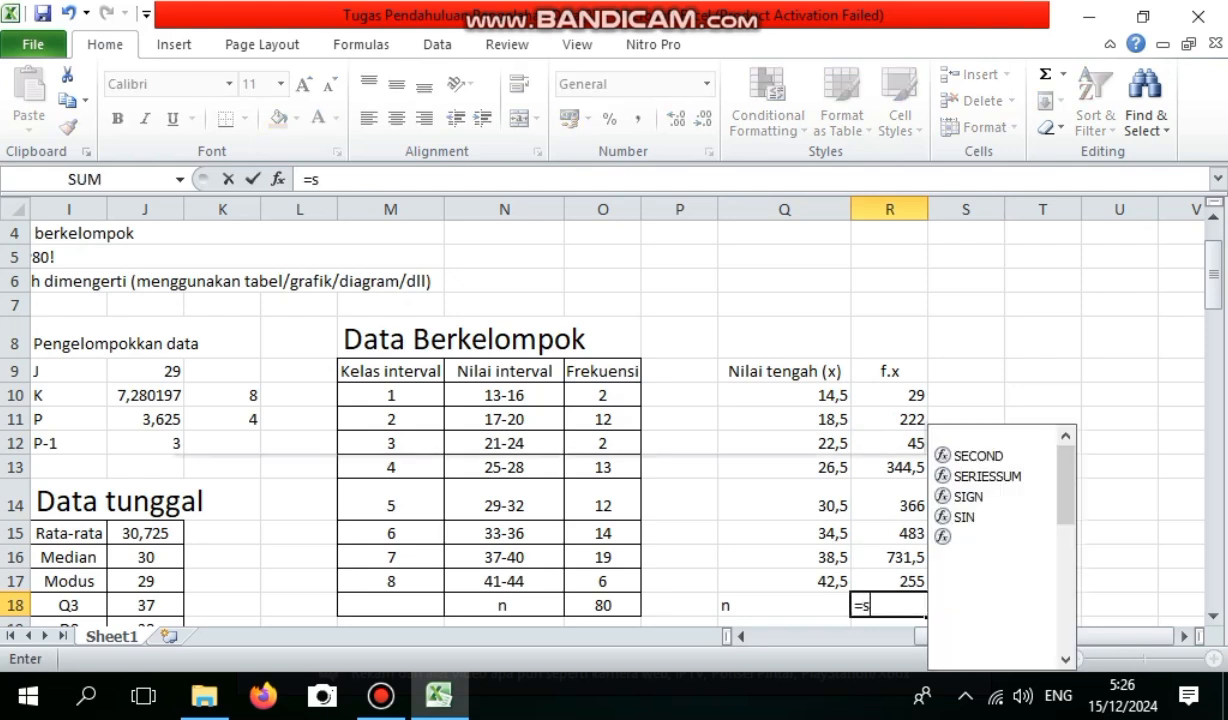
text(um)
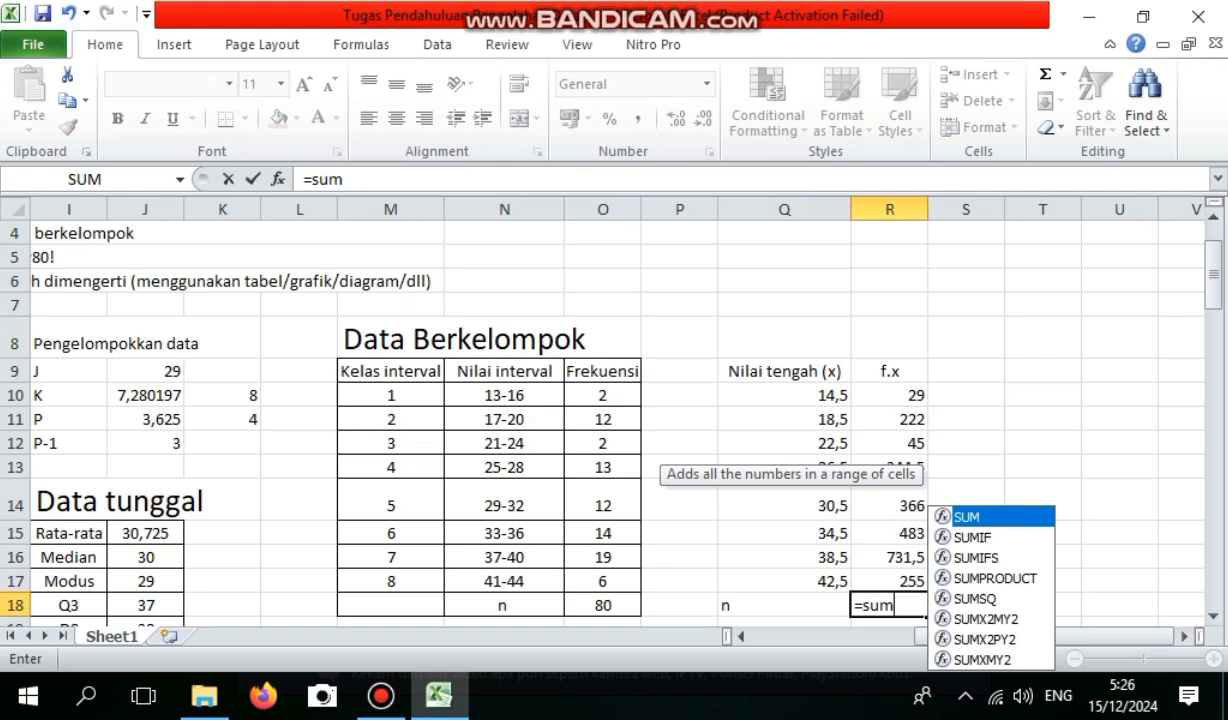
key(Tab)
click(889, 395)
drag(889, 395, 928, 592)
key(Return)
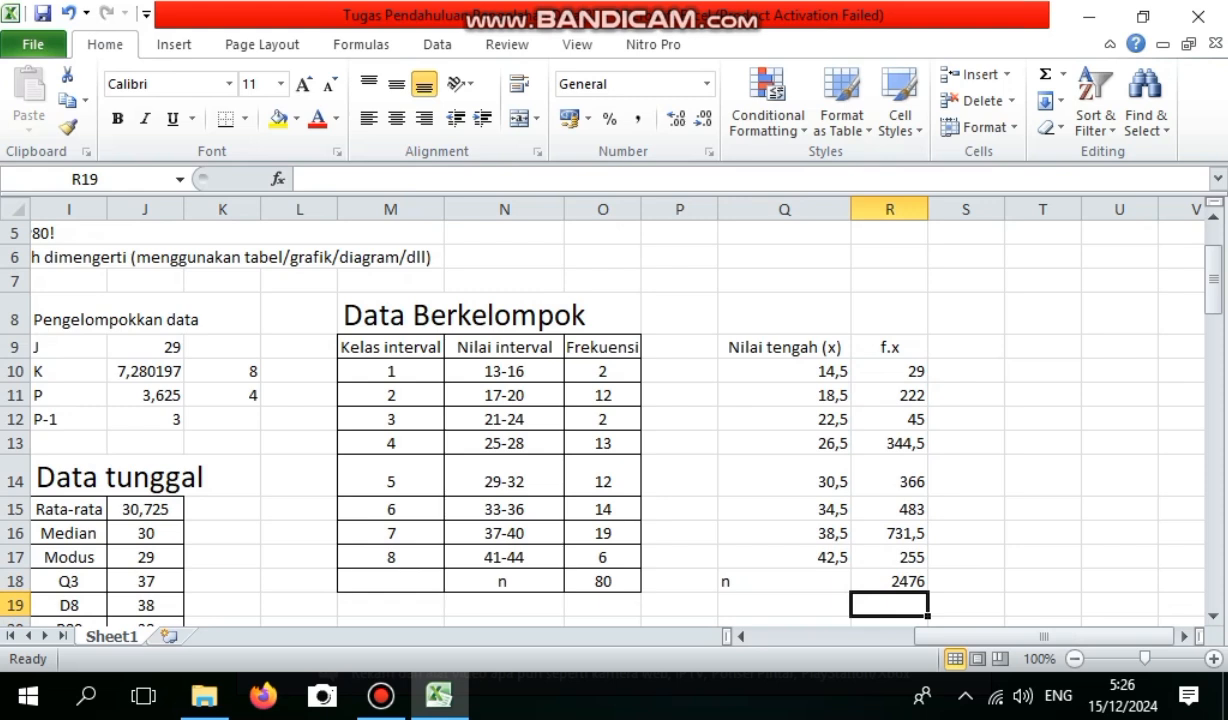
Label Q19 as rata-rata and calculate the grouped mean in R19 by dividing R18 by the total frequency in O18.
key(Left)
text(r)
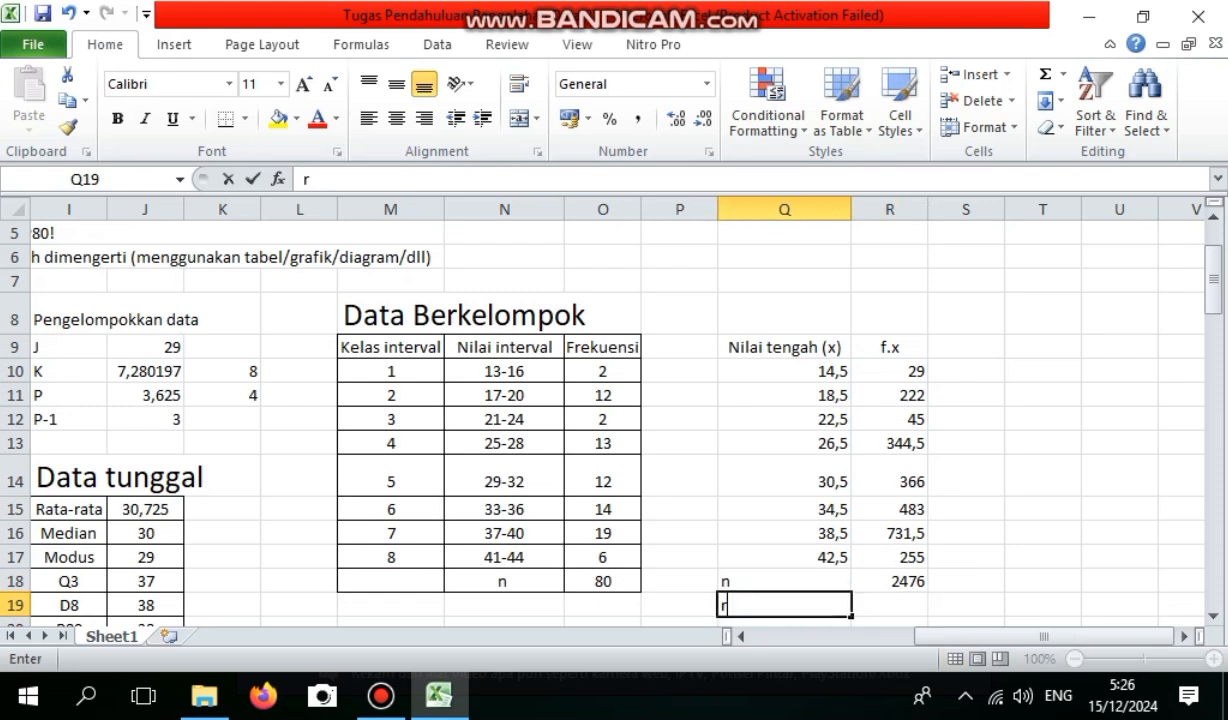
text(ata-rata)
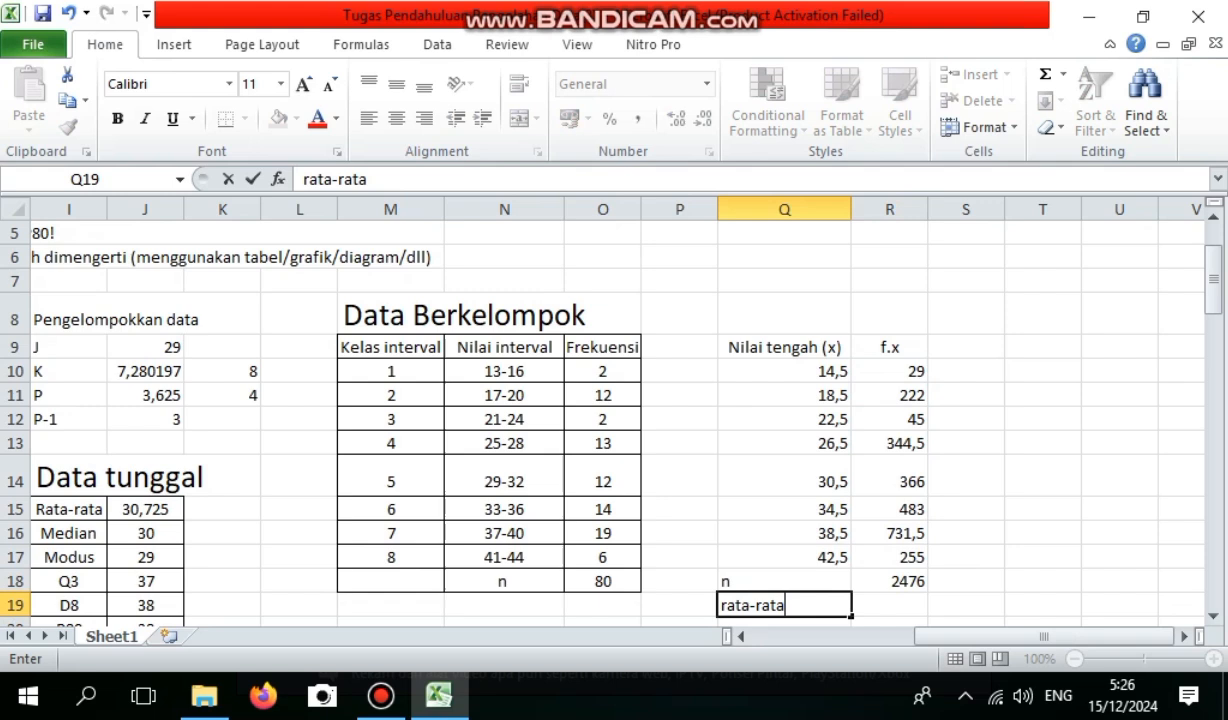
key(Tab)
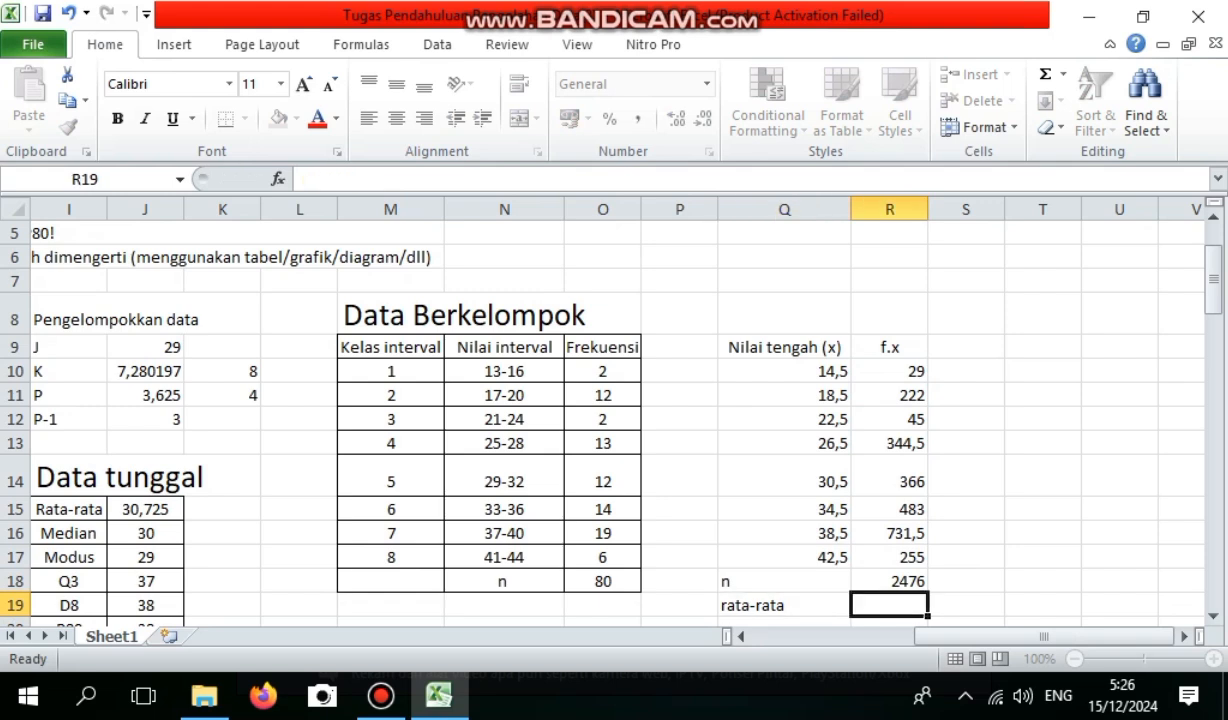
text(=)
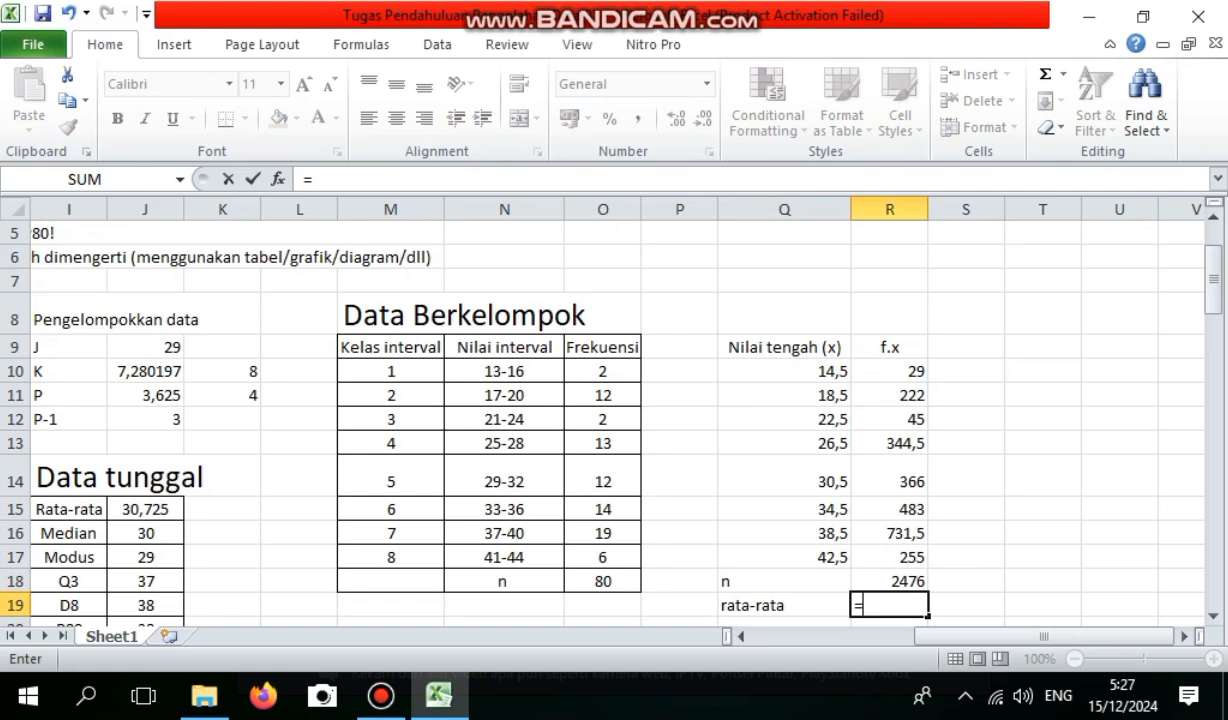
key(Up)
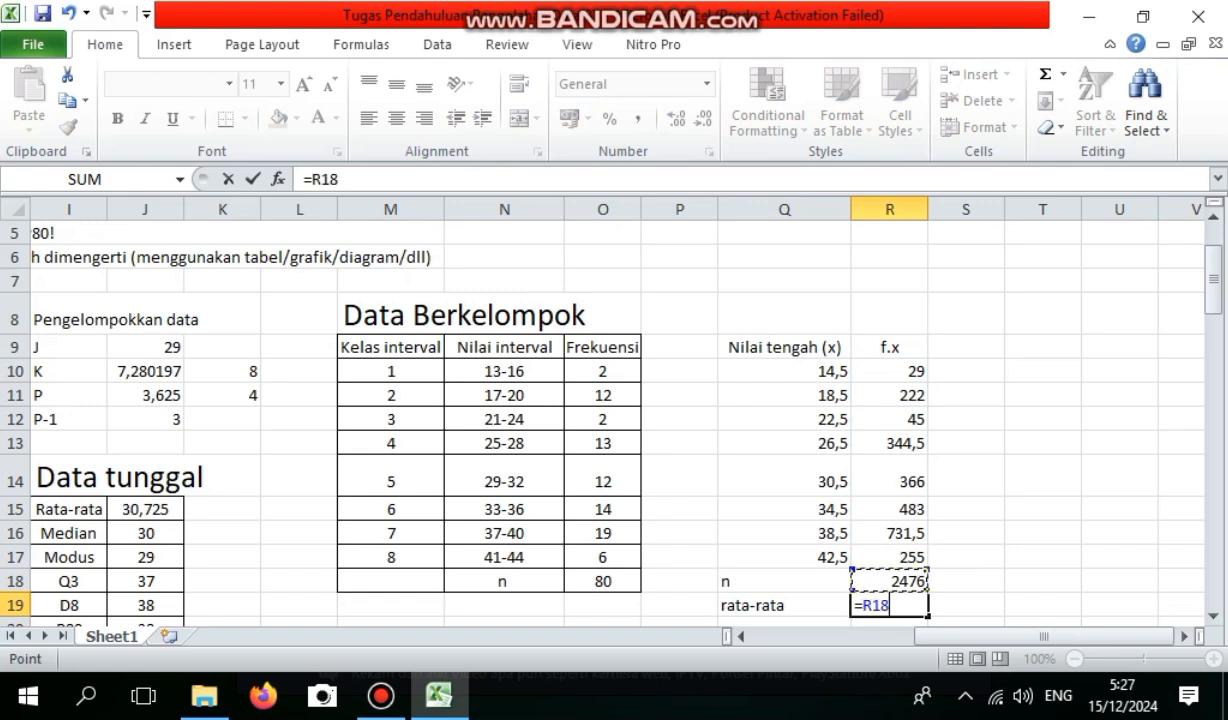
text(/)
key(Up)
key(Left)
key(Left)
key(Left)
key(Return)
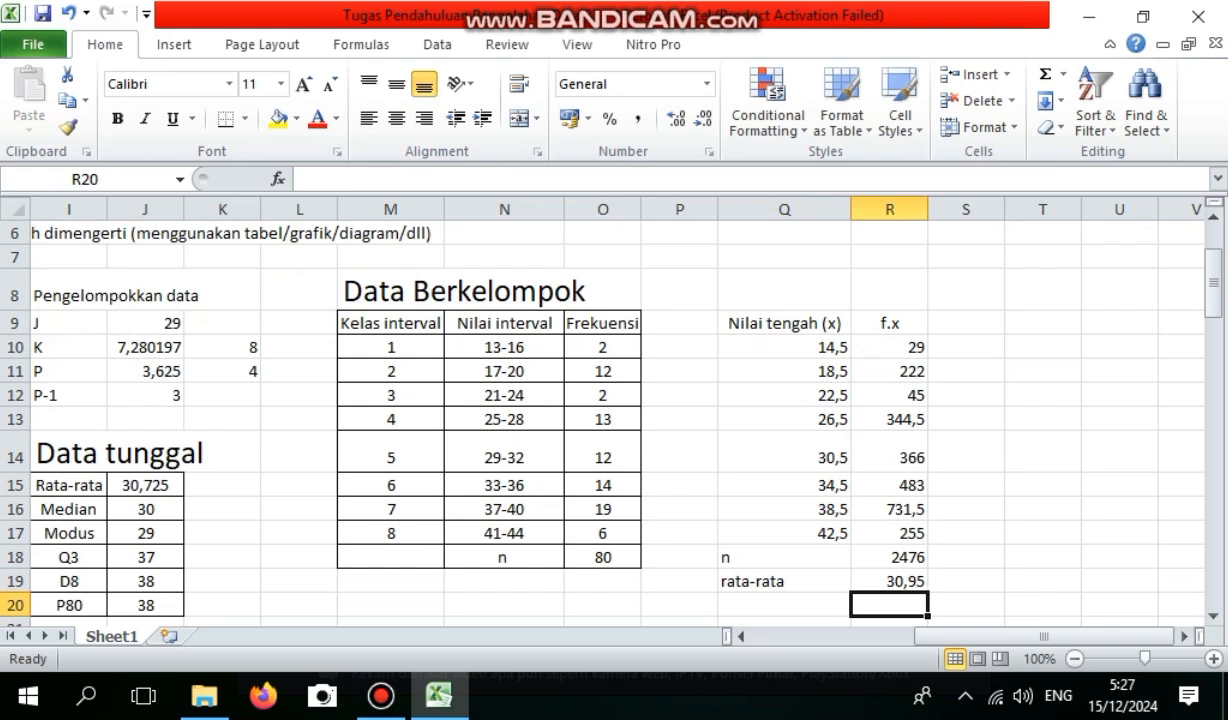
Center the contents of Q9:R19 and apply outline and inside borders to the range.
drag(784, 323, 890, 581)
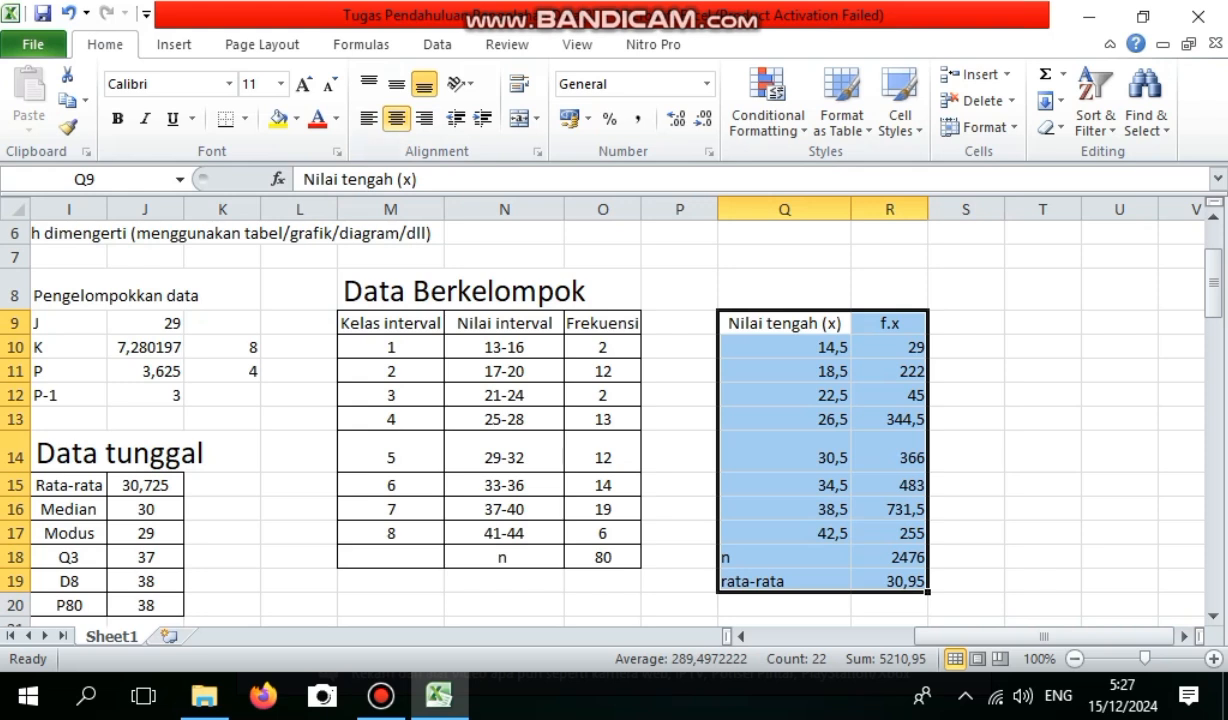
click(397, 118)
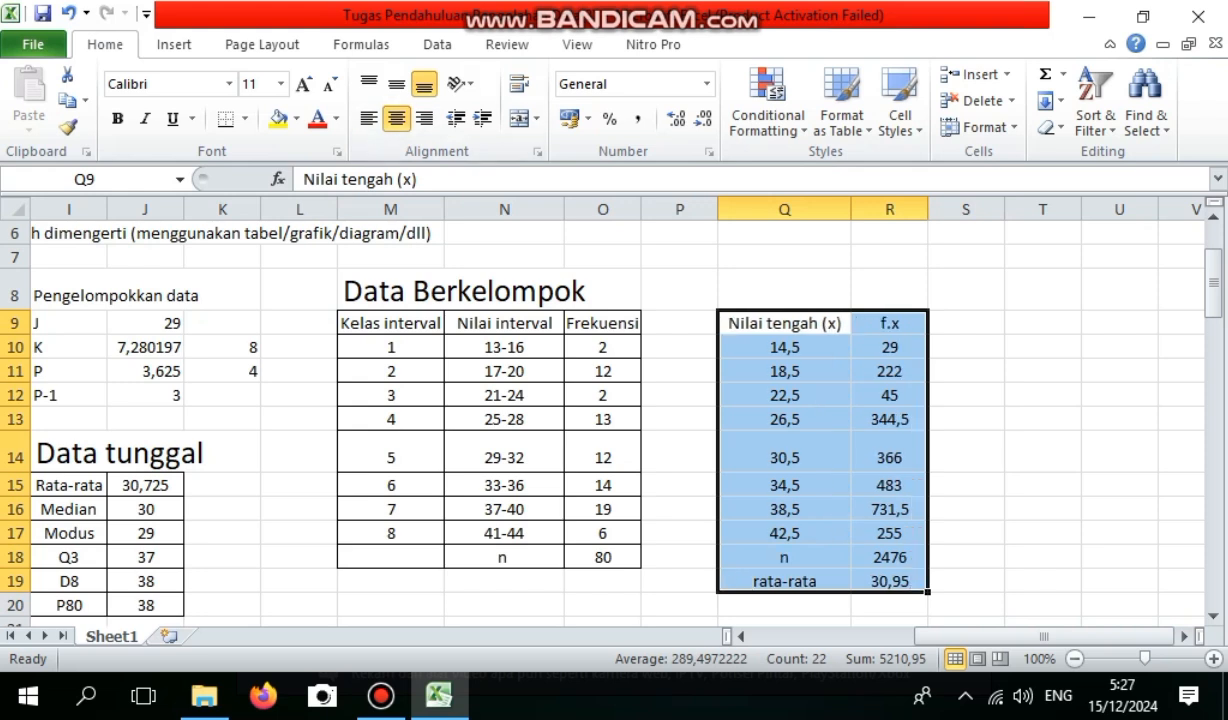
right_click(880, 488)
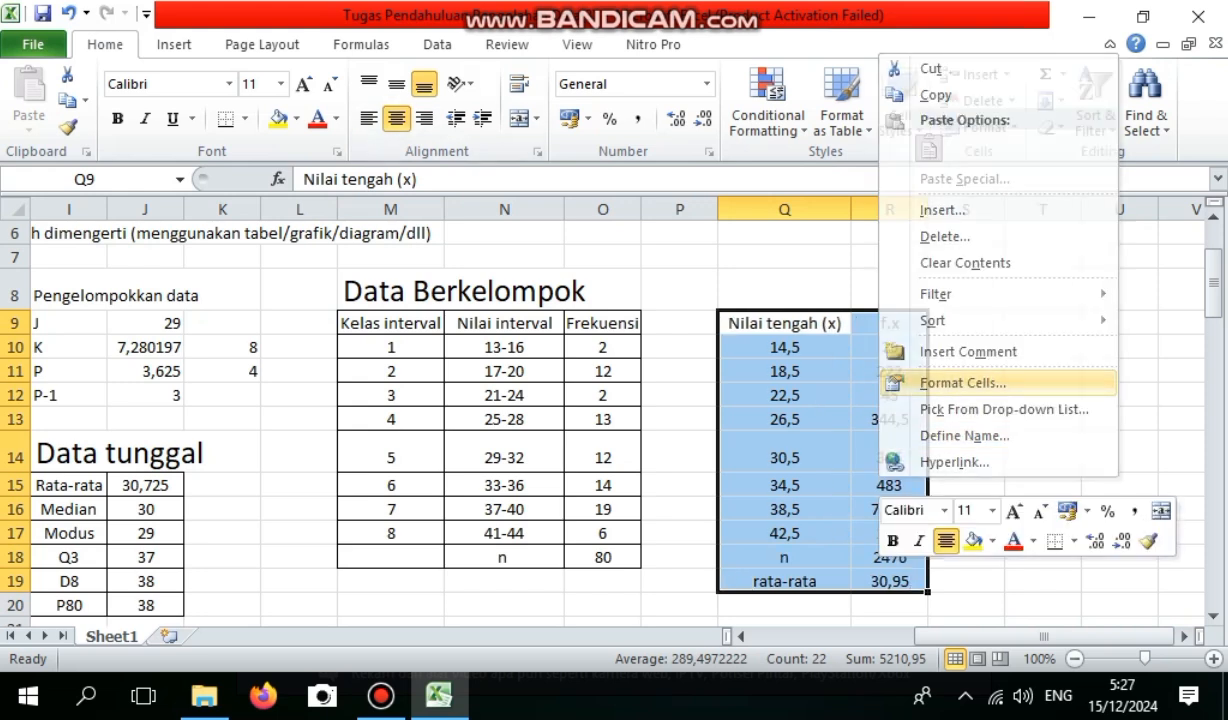
click(962, 383)
click(945, 222)
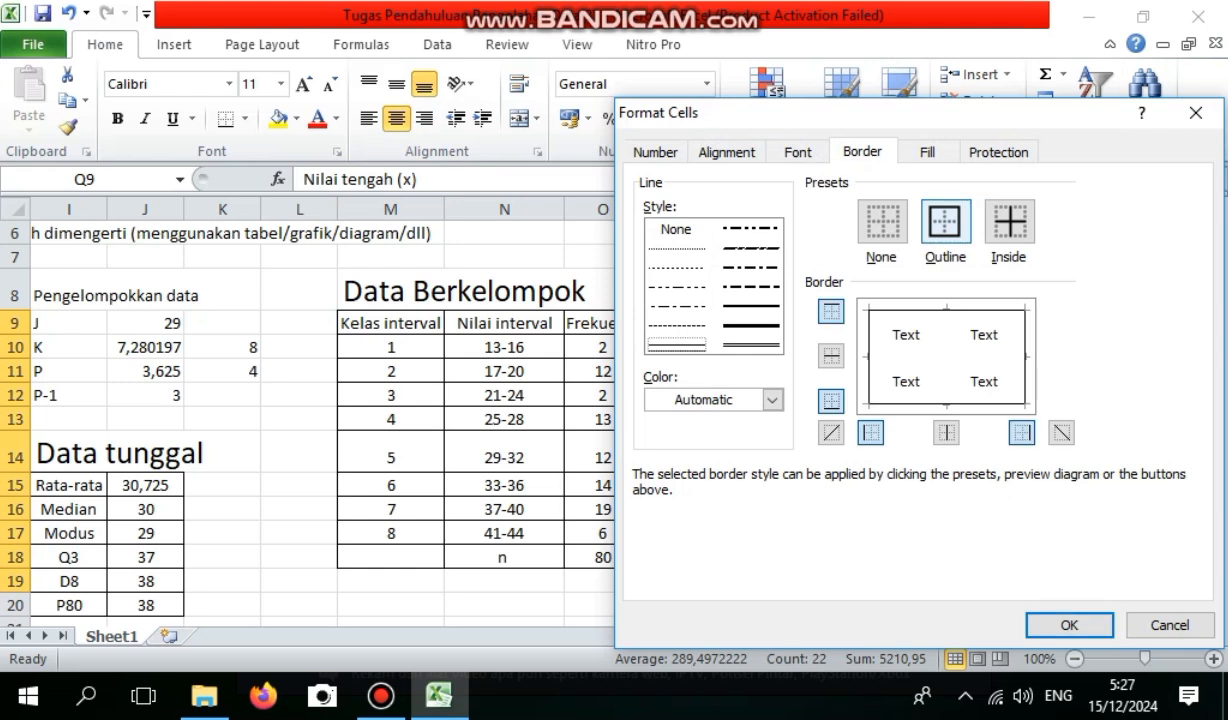
click(831, 355)
click(946, 433)
click(1069, 625)
click(966, 509)
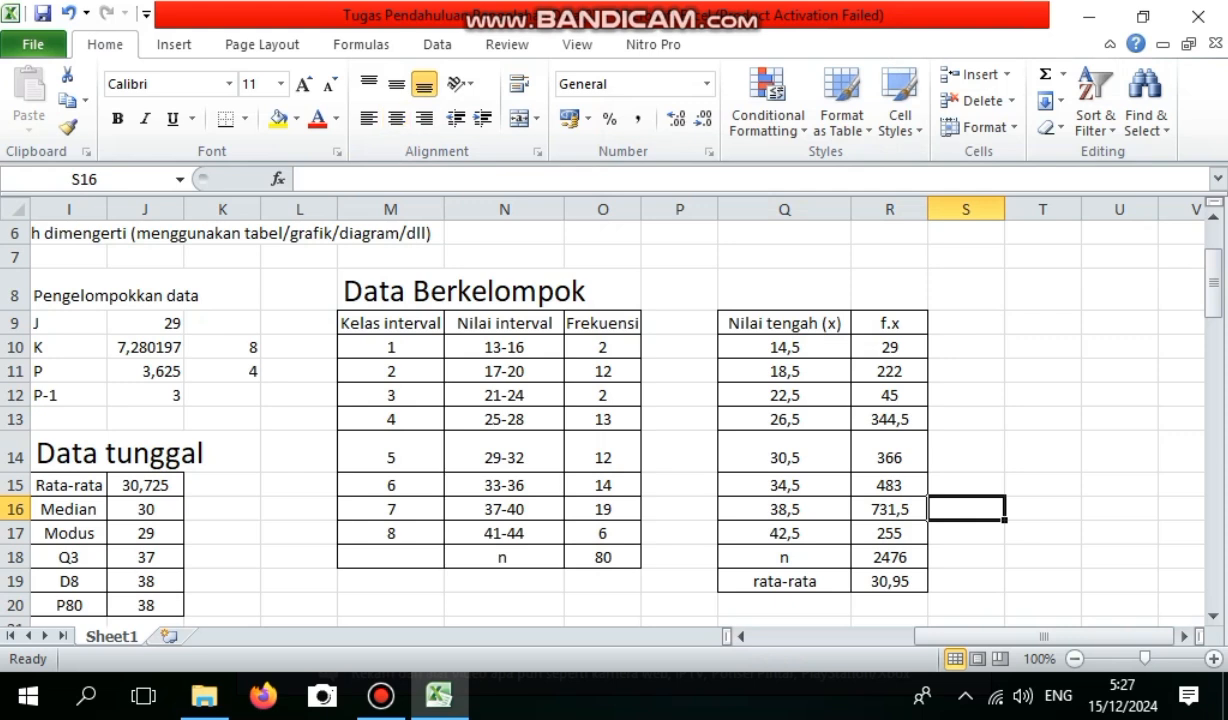
Add the heading Median in M22 below the frequency table, with font size 20.
drag(1213, 280, 1213, 312)
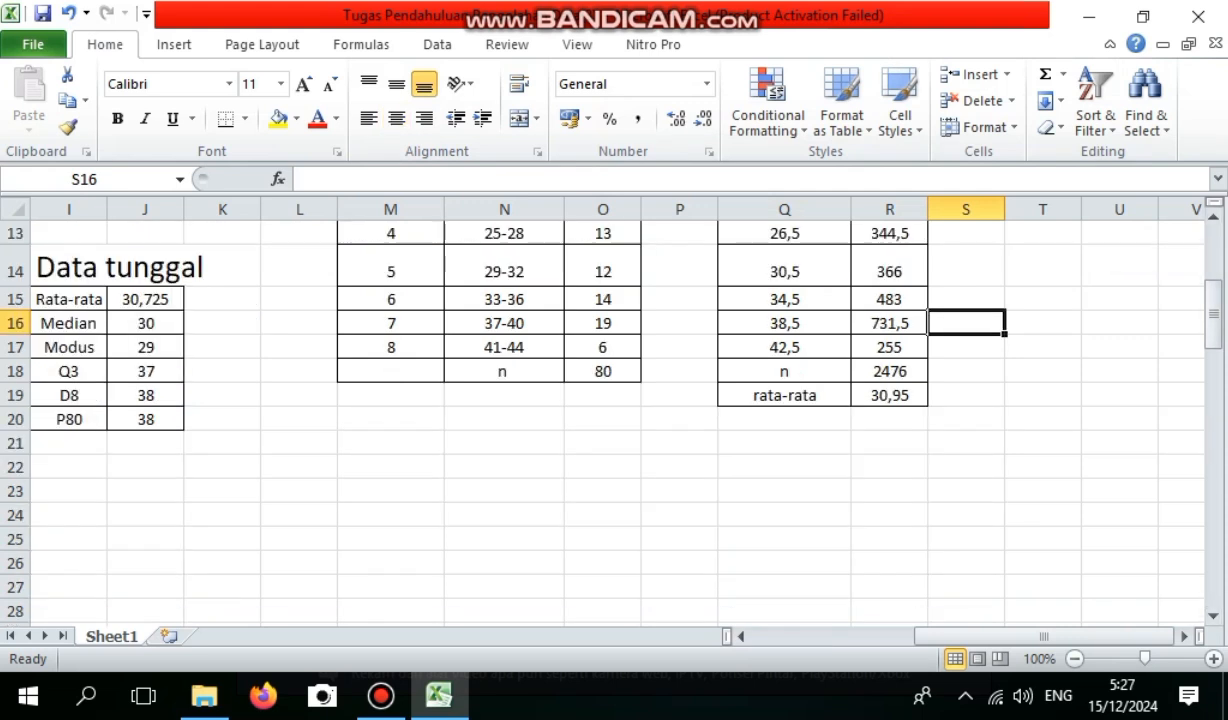
click(391, 467)
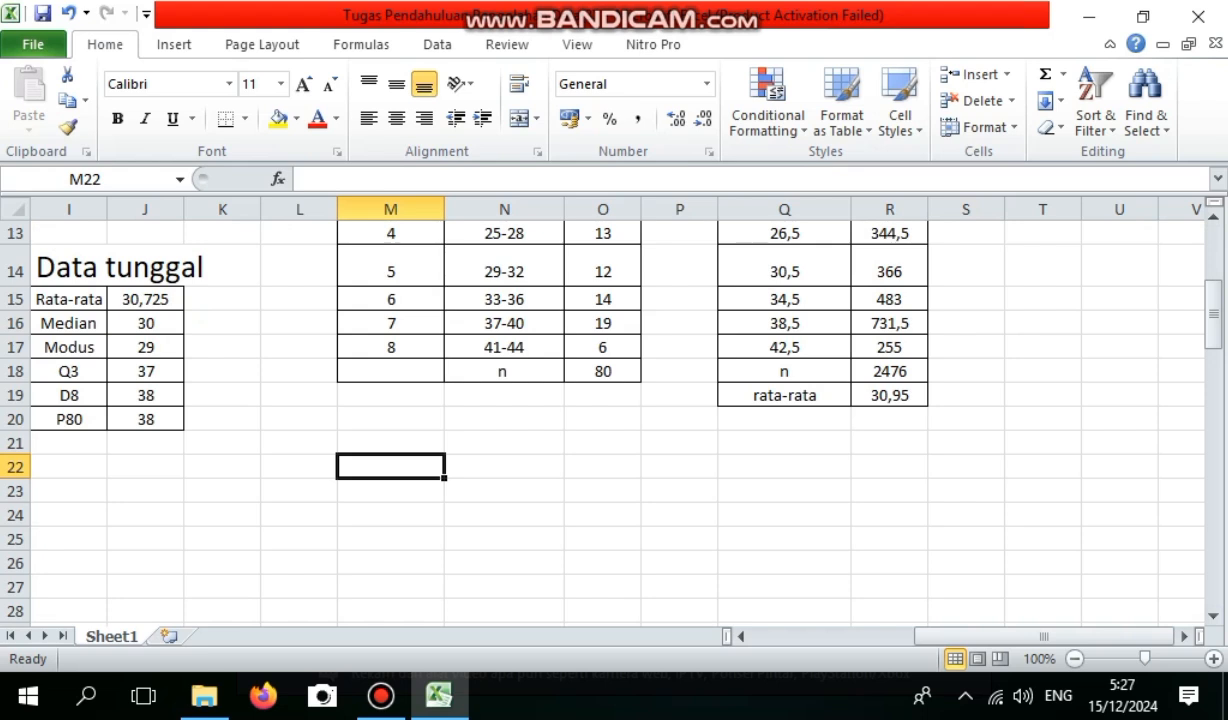
text(Me)
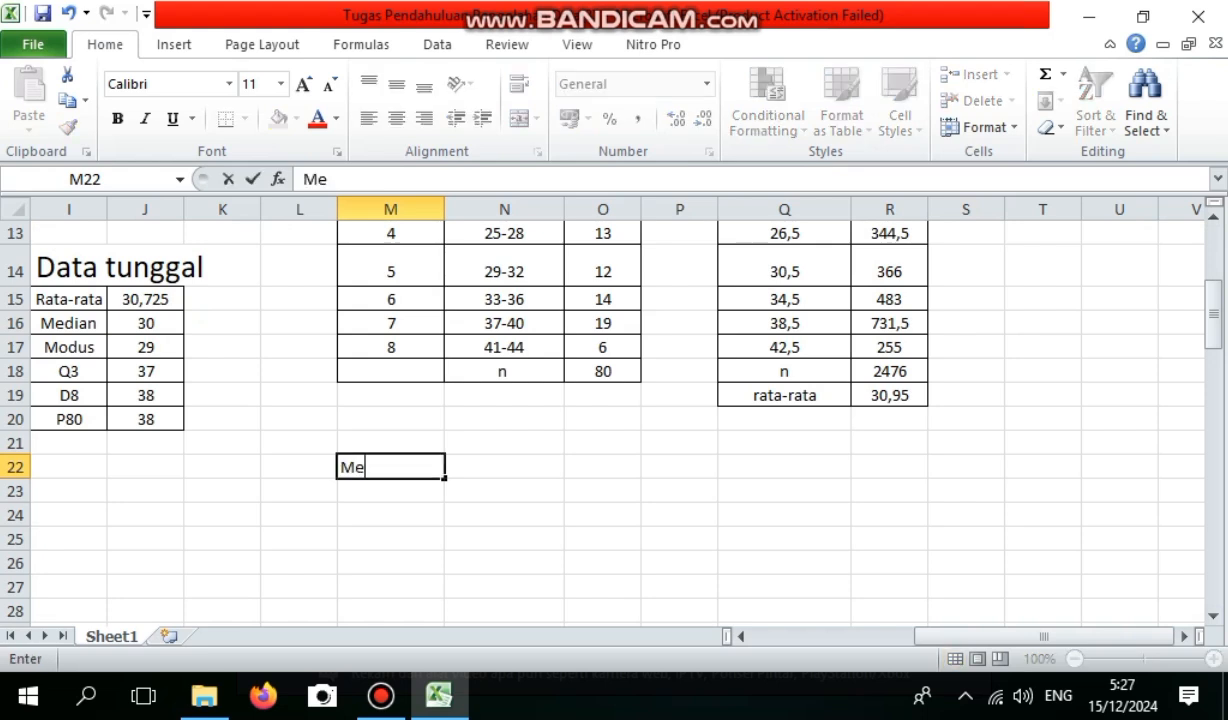
text(dian)
mouse_move(389, 467)
mouse_down()
mouse_move(341, 467)
mouse_move(398, 467)
mouse_up()
click(398, 467)
click(513, 402)
text(20)
key(Return)
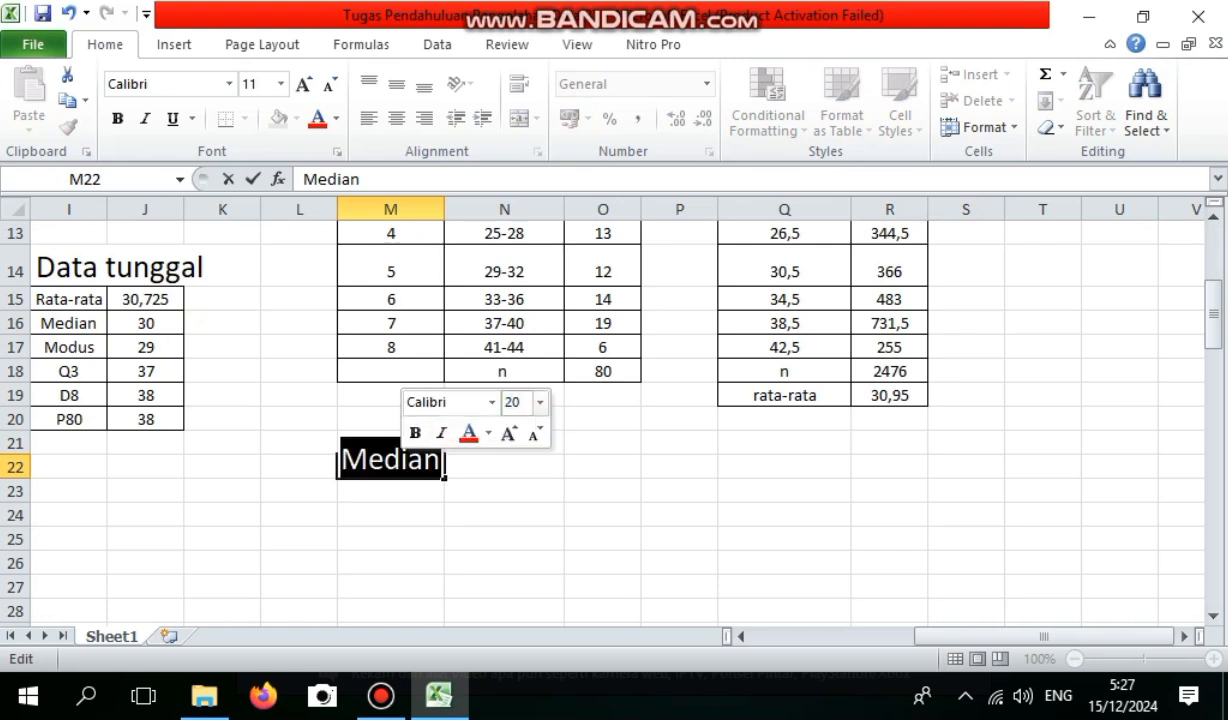
key(Return)
key(Return)
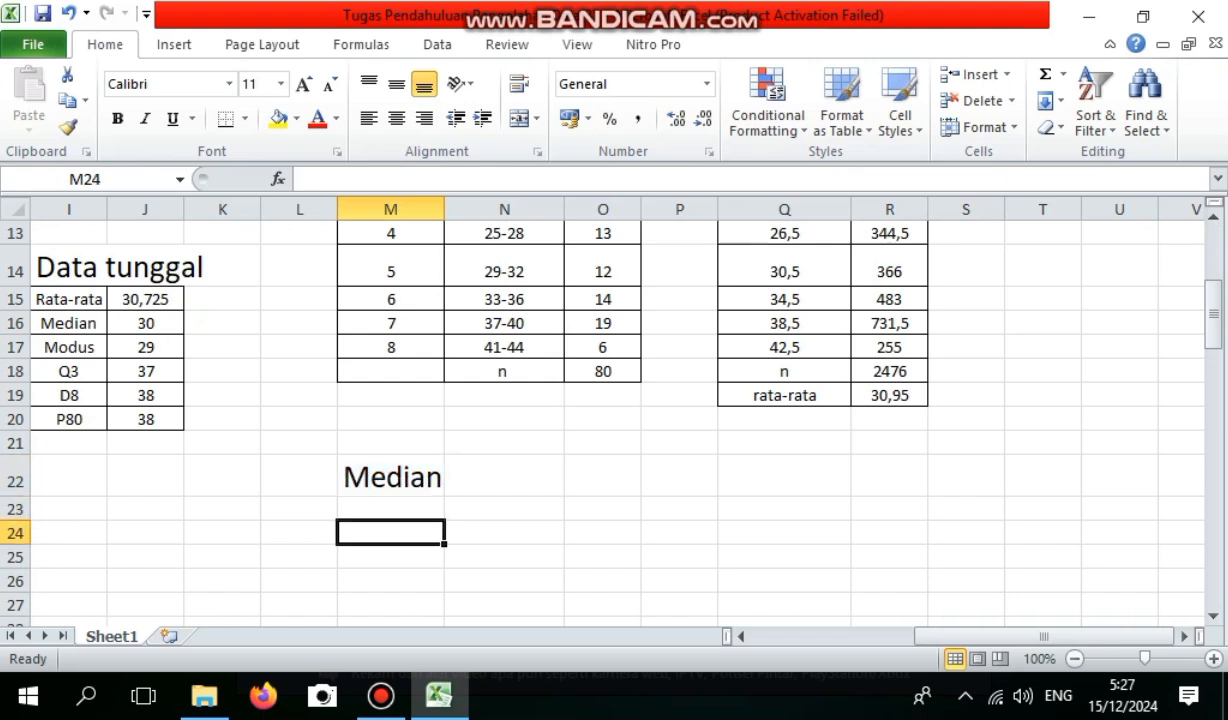
key(Up)
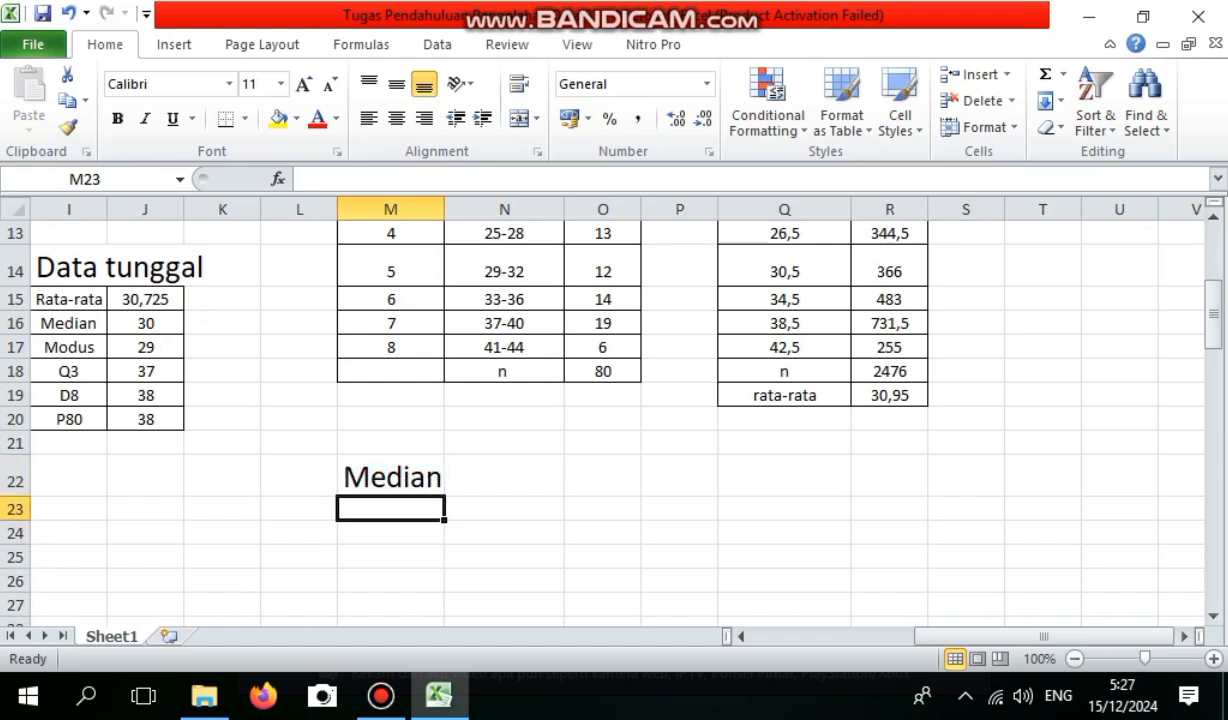
Copy the frequency table M9:O18 and paste it at M23 under the Median heading.
drag(1213, 318, 1213, 278)
drag(390, 371, 602, 581)
key(ctrl+c)
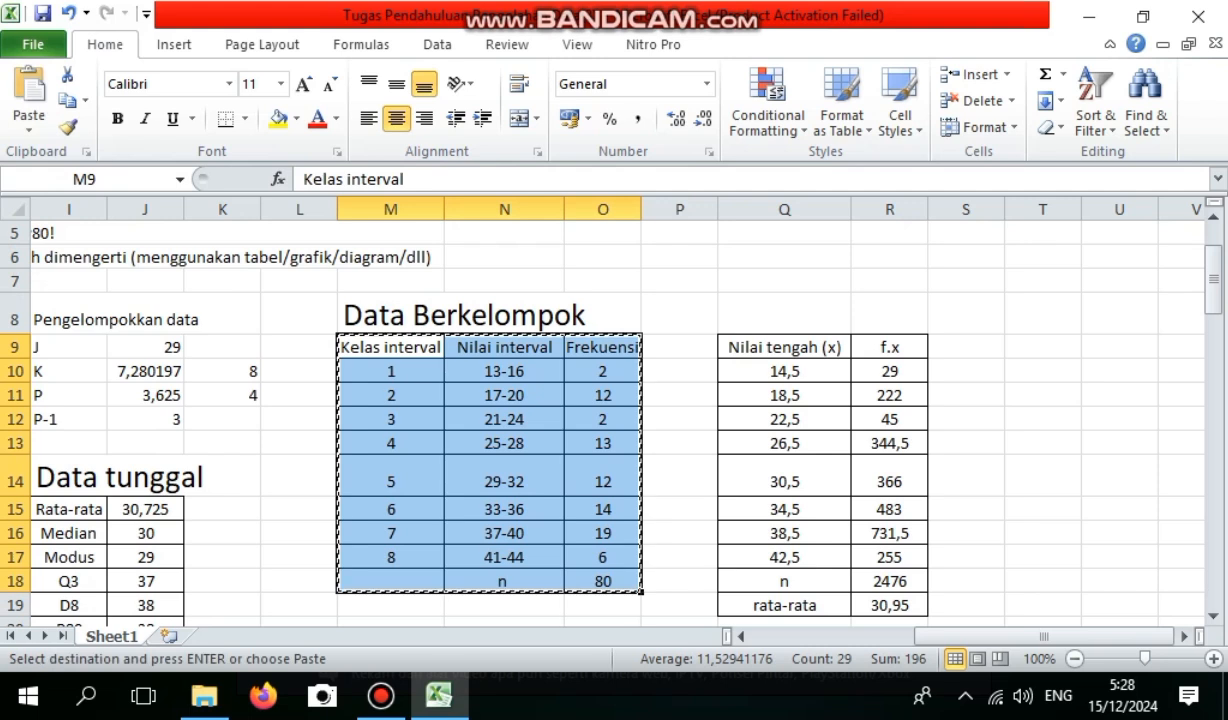
scroll(600, 420, down, 5)
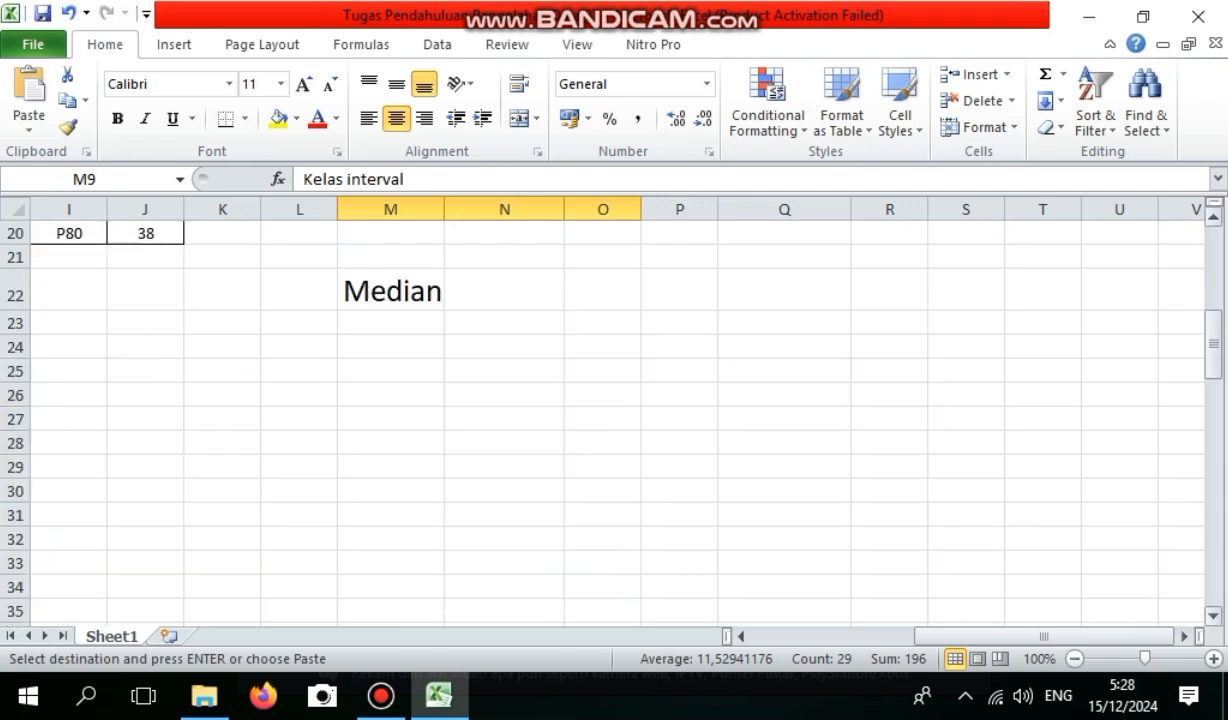
click(390, 323)
key(ctrl+v)
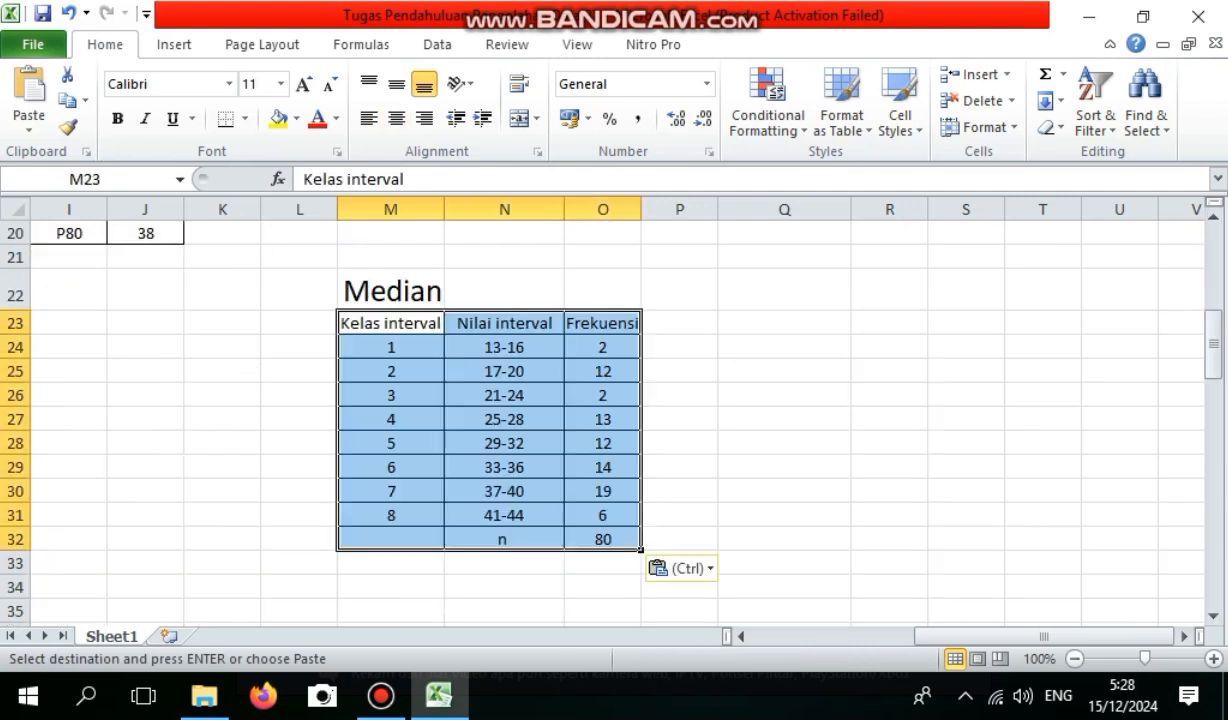
Add the column heading f kumulatif in P23 and widen column P to fit it.
click(680, 347)
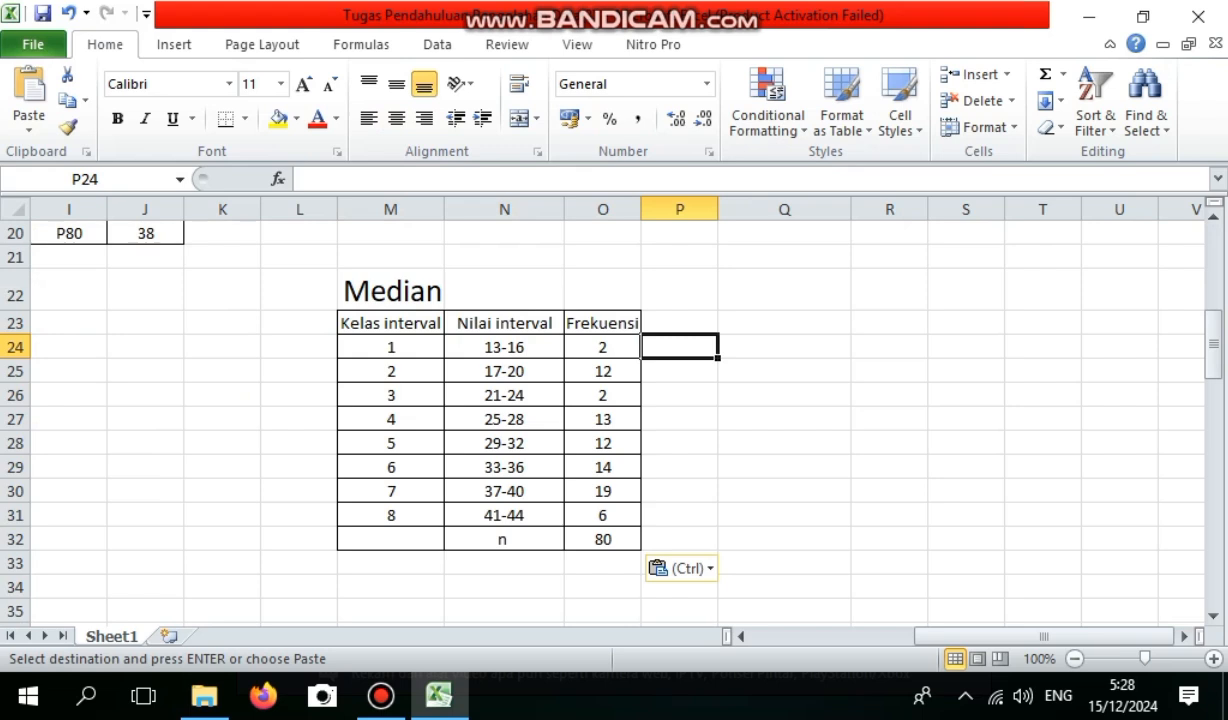
click(680, 323)
text(f)
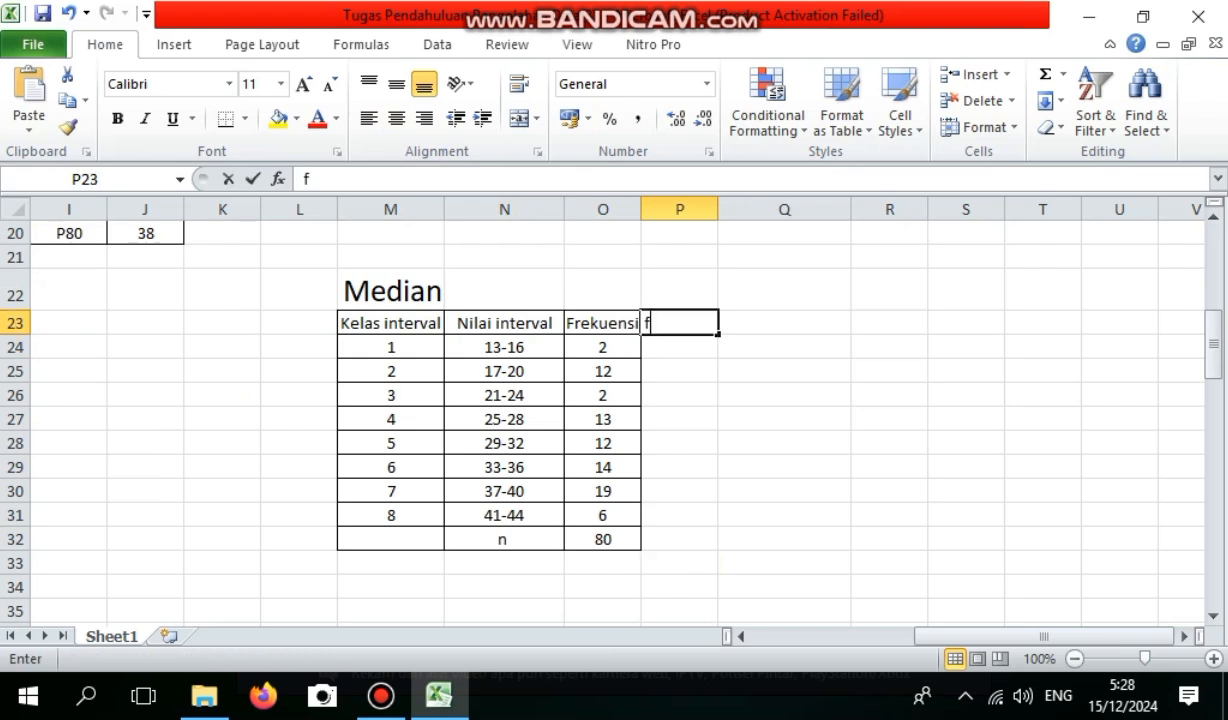
text( kumulatif)
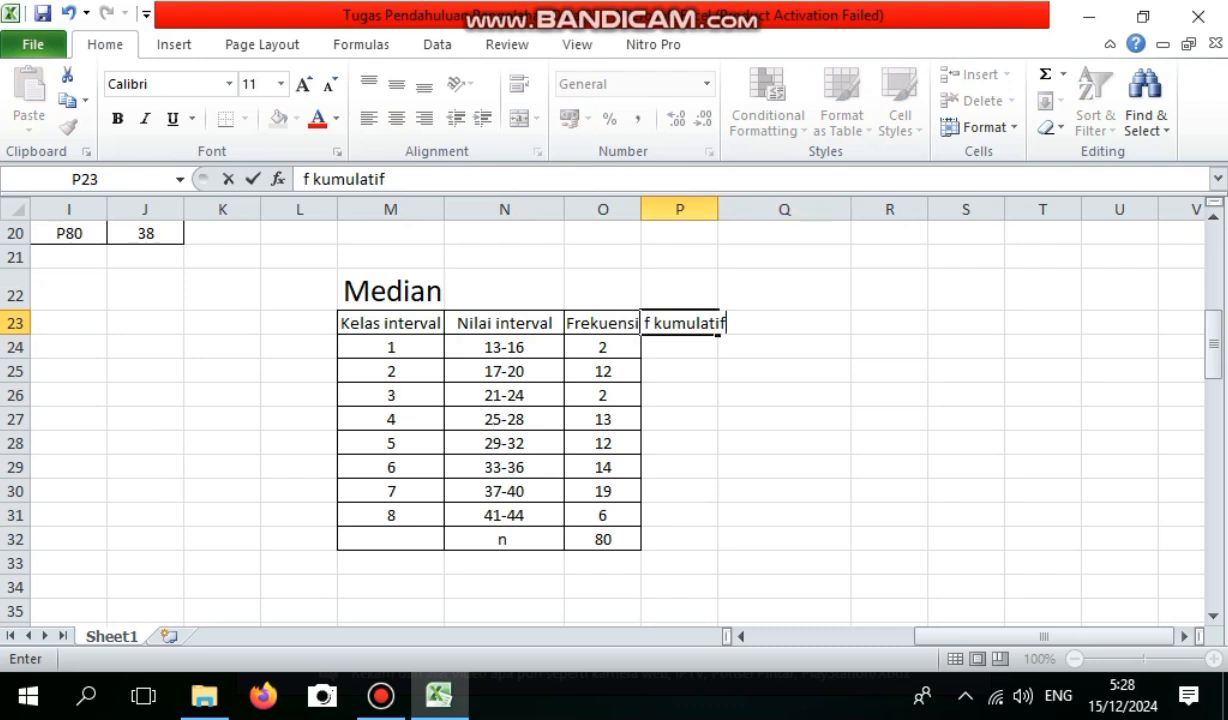
click(680, 233)
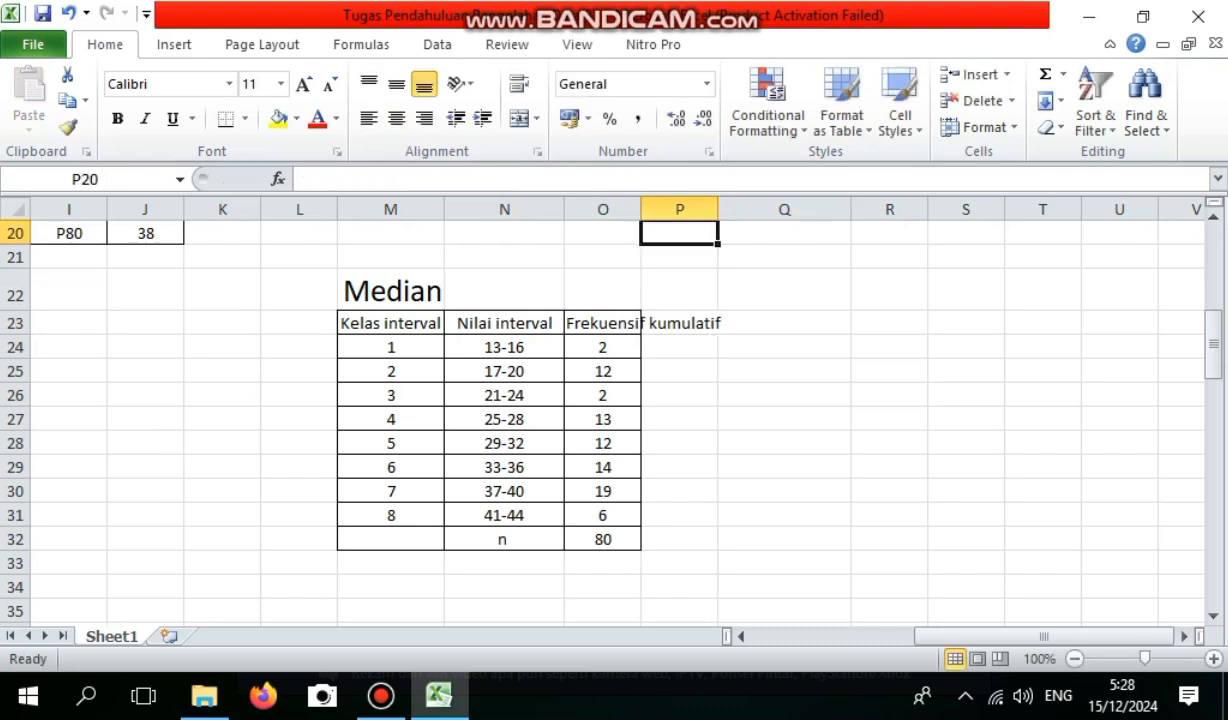
drag(718, 209, 728, 209)
Enter 2 as the first cumulative frequency in P24 and calculate P25 with the formula =P24+O25.
click(684, 347)
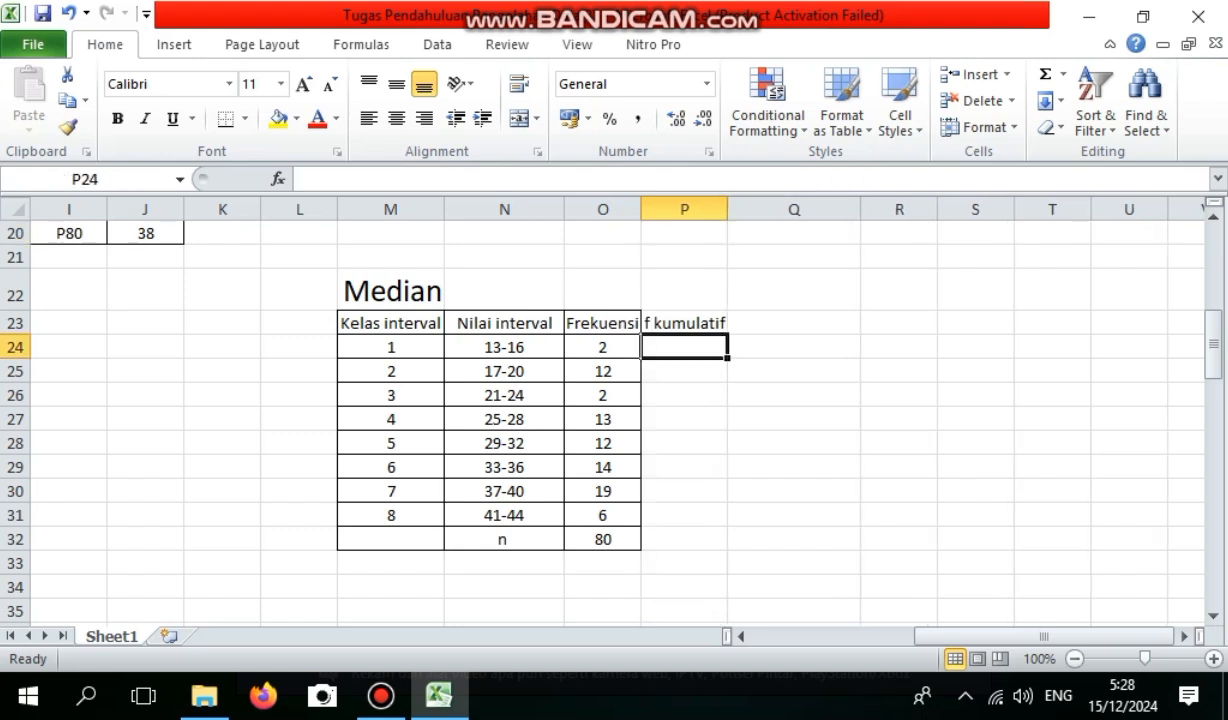
text(2)
key(Return)
text(=)
key(Up)
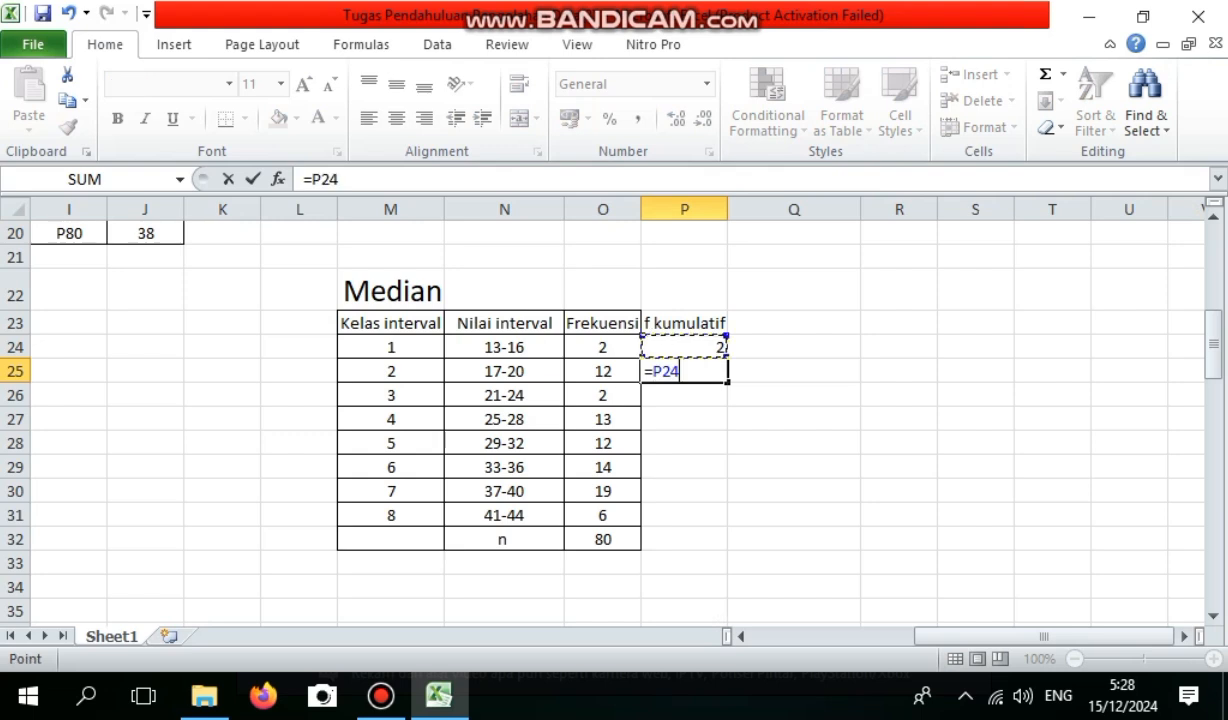
text(+)
key(Left)
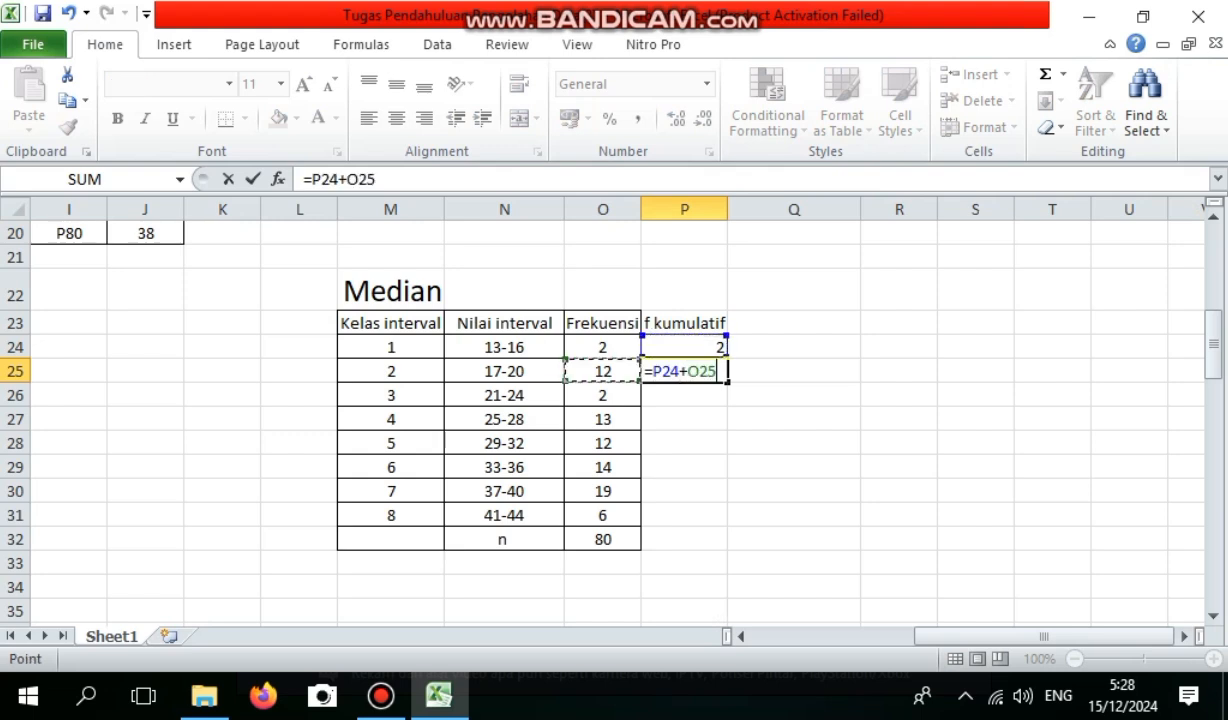
key(Return)
Calculate the cumulative frequencies in P26 and P27 with the formulas =P25+O26 and =P26+O27.
text(=)
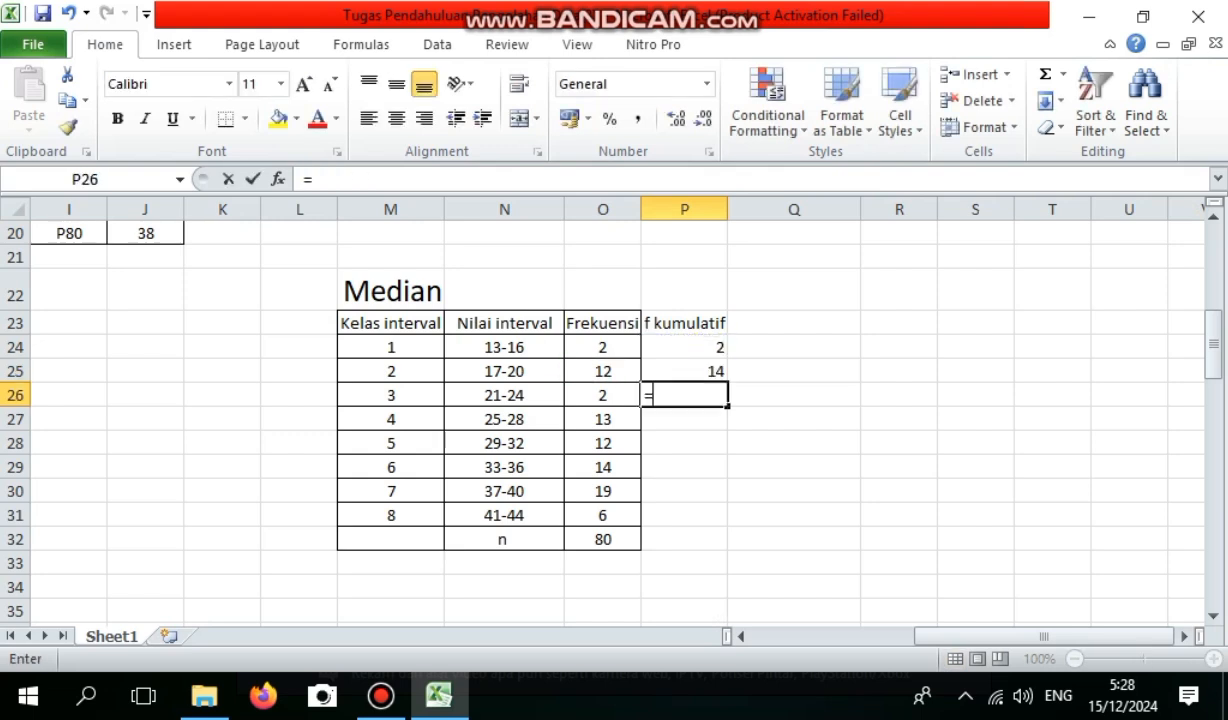
key(Up)
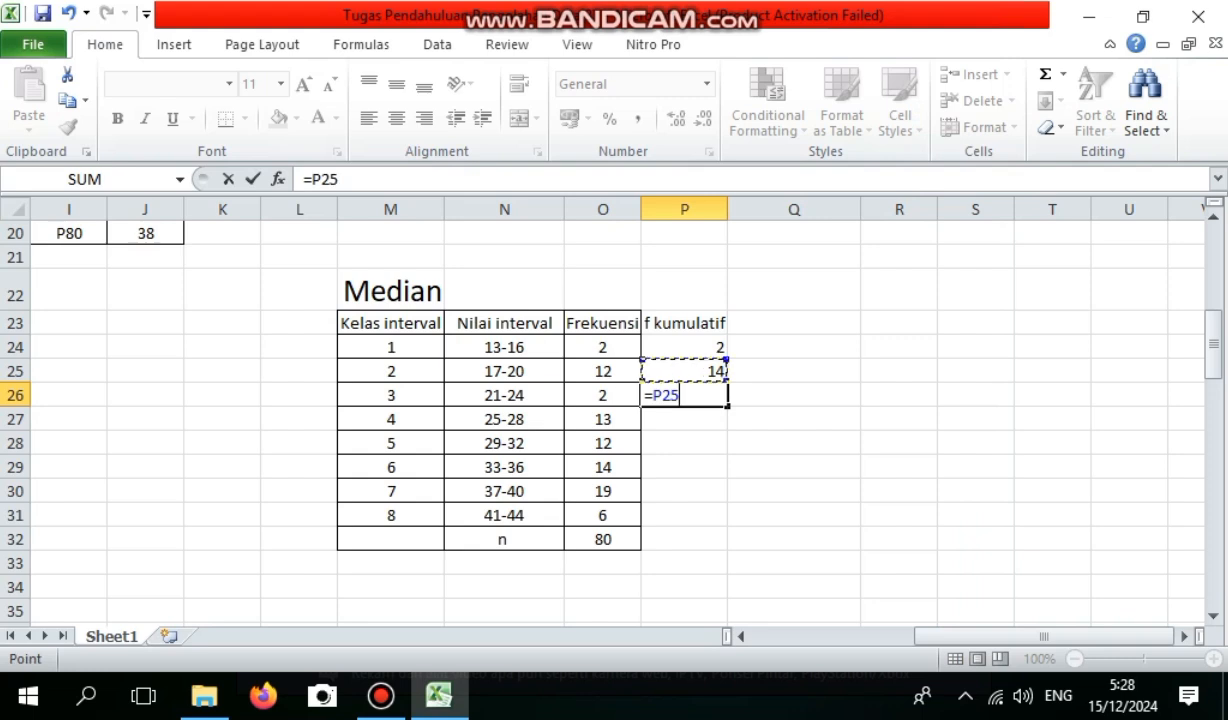
text(+)
key(Left)
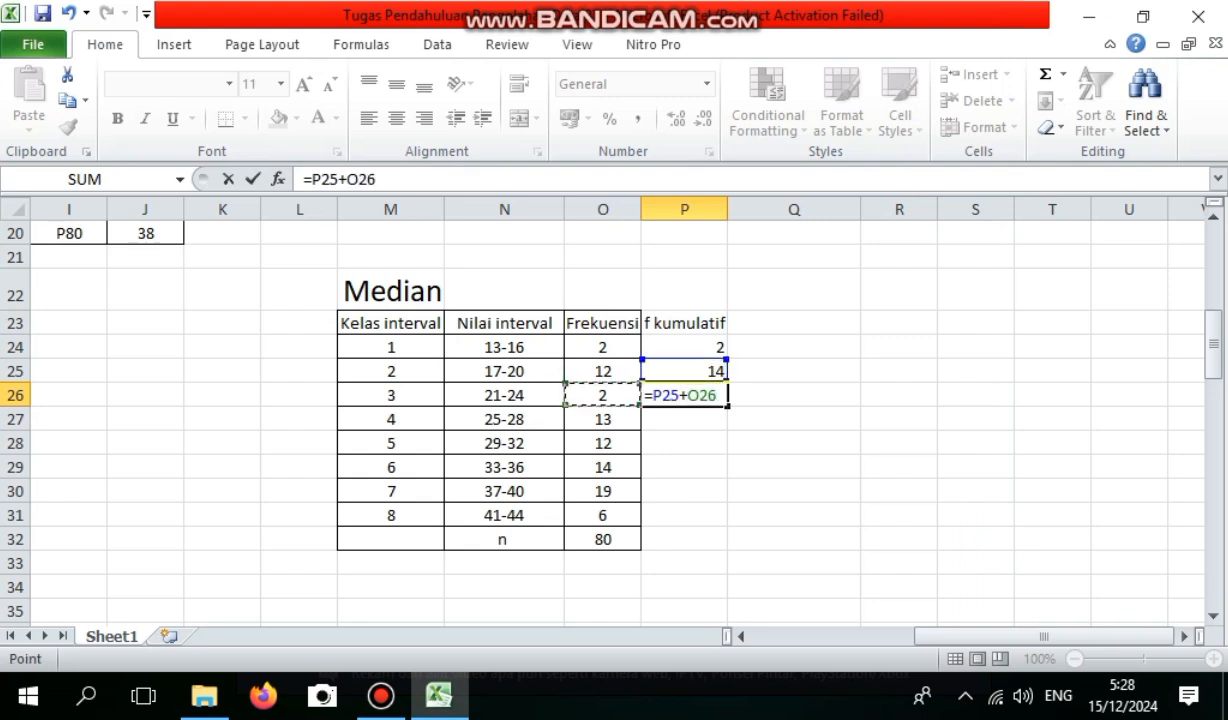
key(Return)
text(=)
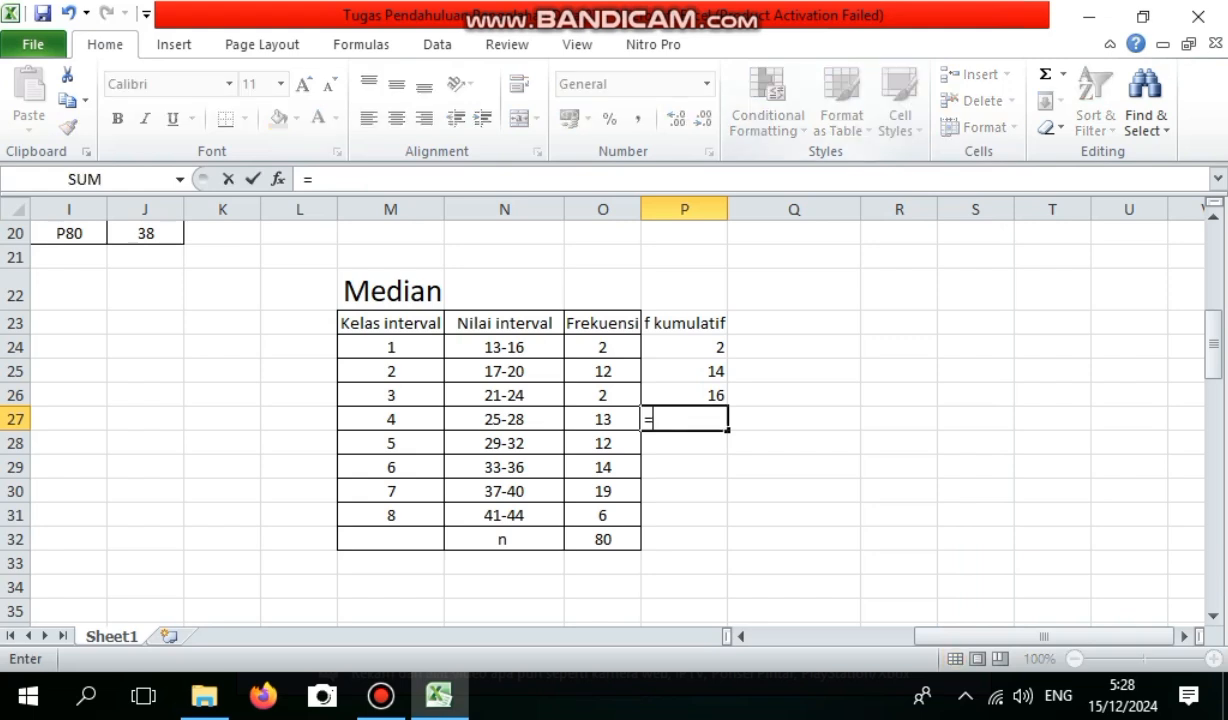
key(Up)
text(+)
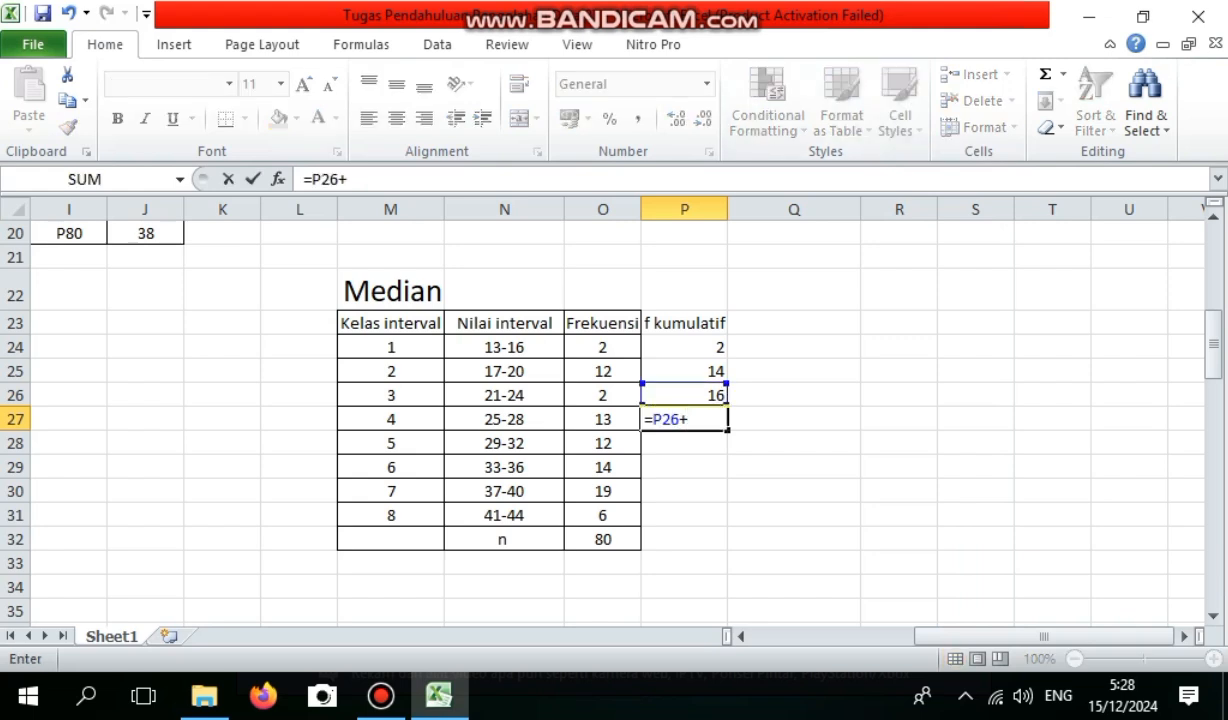
key(Left)
key(Return)
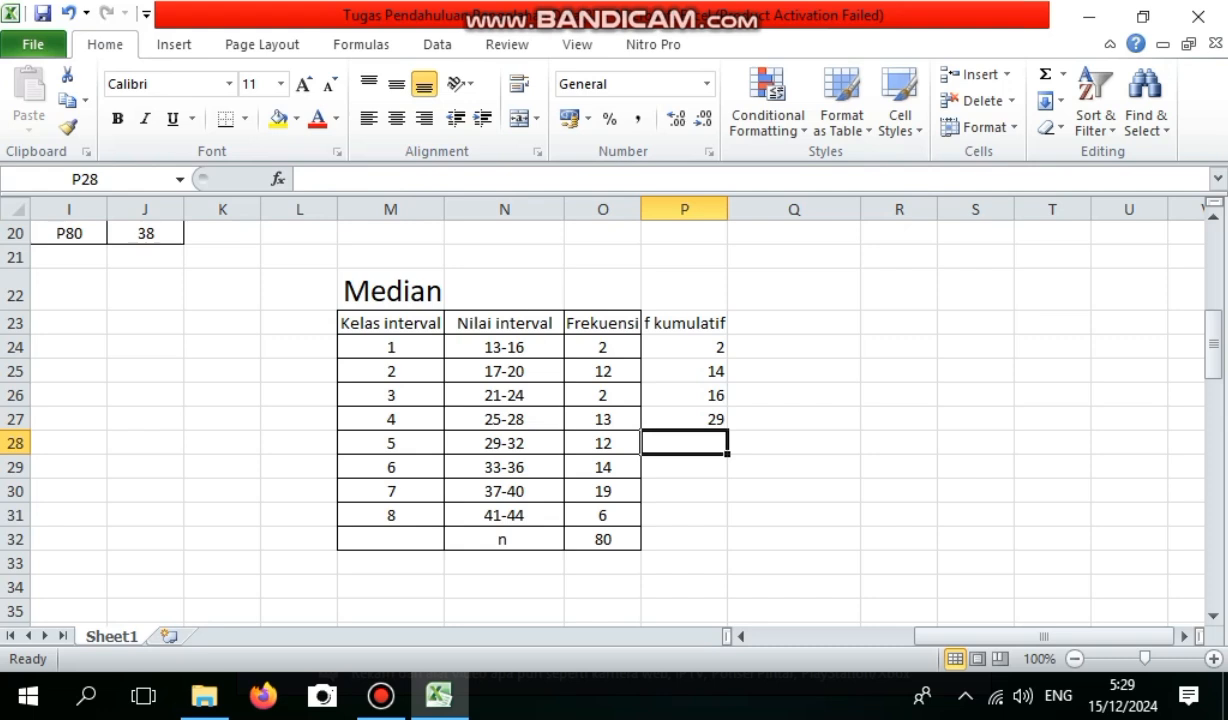
text(=)
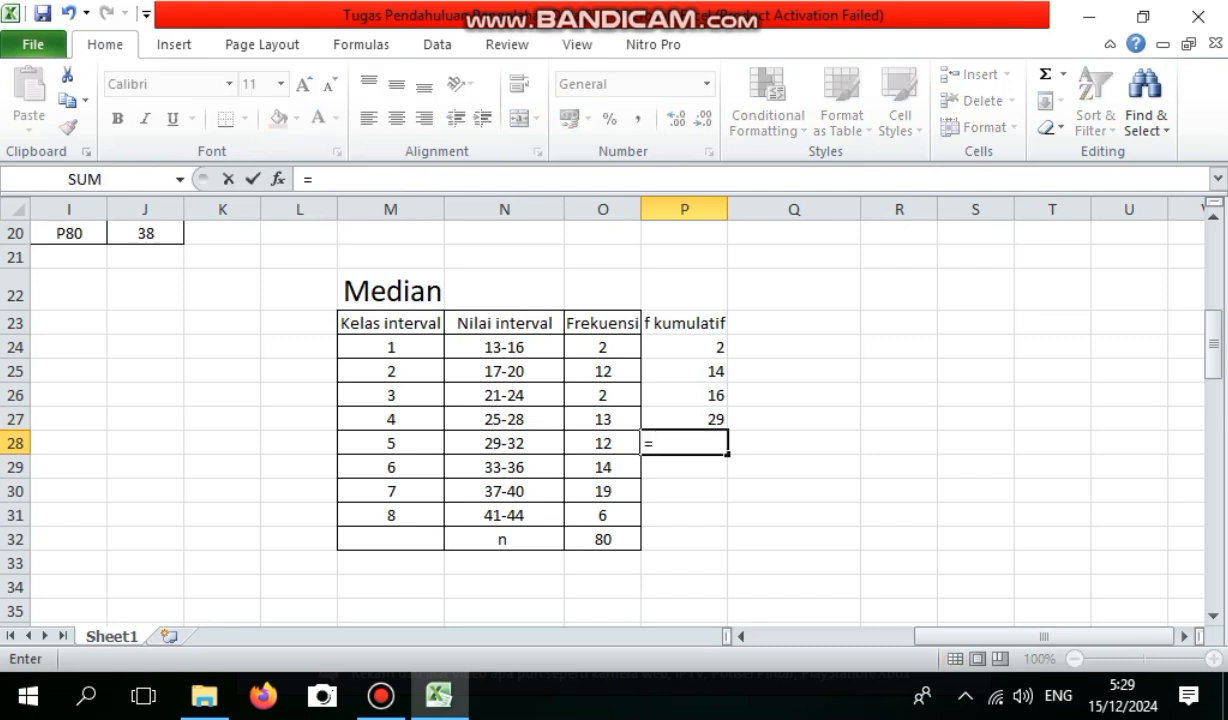
key(Left)
key(Up)
key(Up)
key(Up)
key(Up)
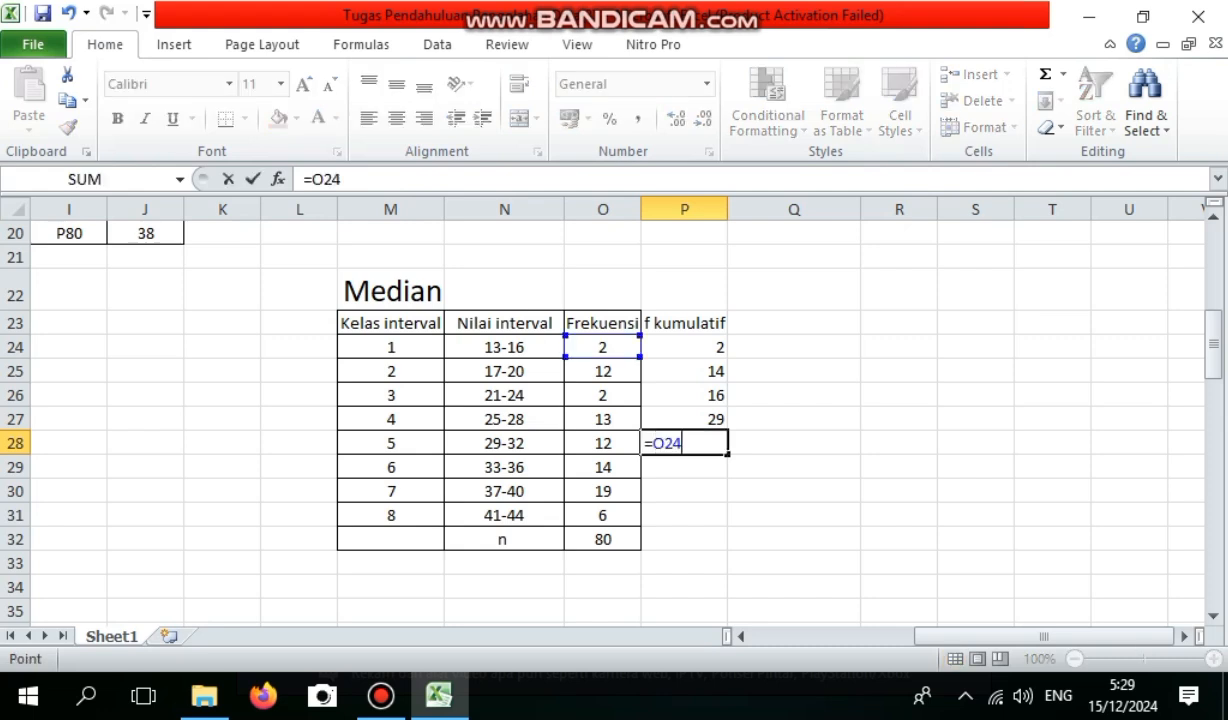
key(shift+Down)
key(shift+Down)
key(shift+Down)
key(shift+Down)
drag(602, 443, 603, 539)
key(BackSpace)
key(BackSpace)
key(BackSpace)
key(BackSpace)
key(BackSpace)
key(BackSpace)
key(BackSpace)
Calculate the fifth class's cumulative frequency in P28 by summing O24:O28 with the SUM function.
text(su)
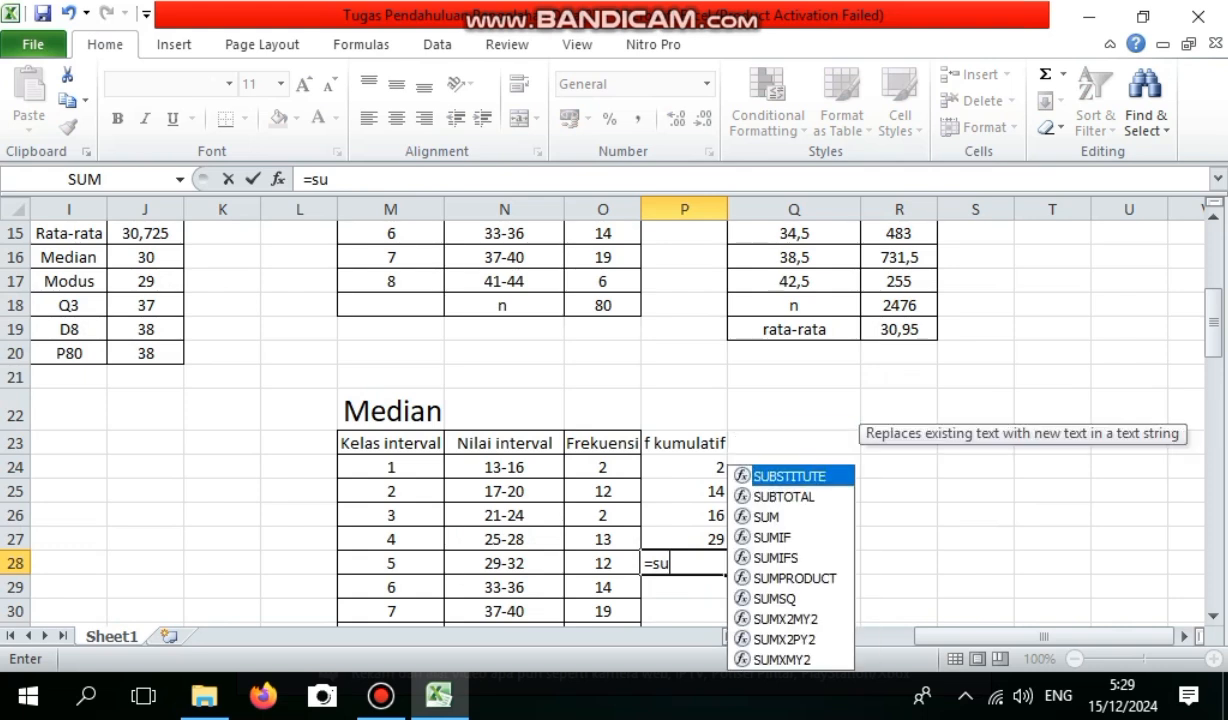
key(Down)
key(Down)
key(Tab)
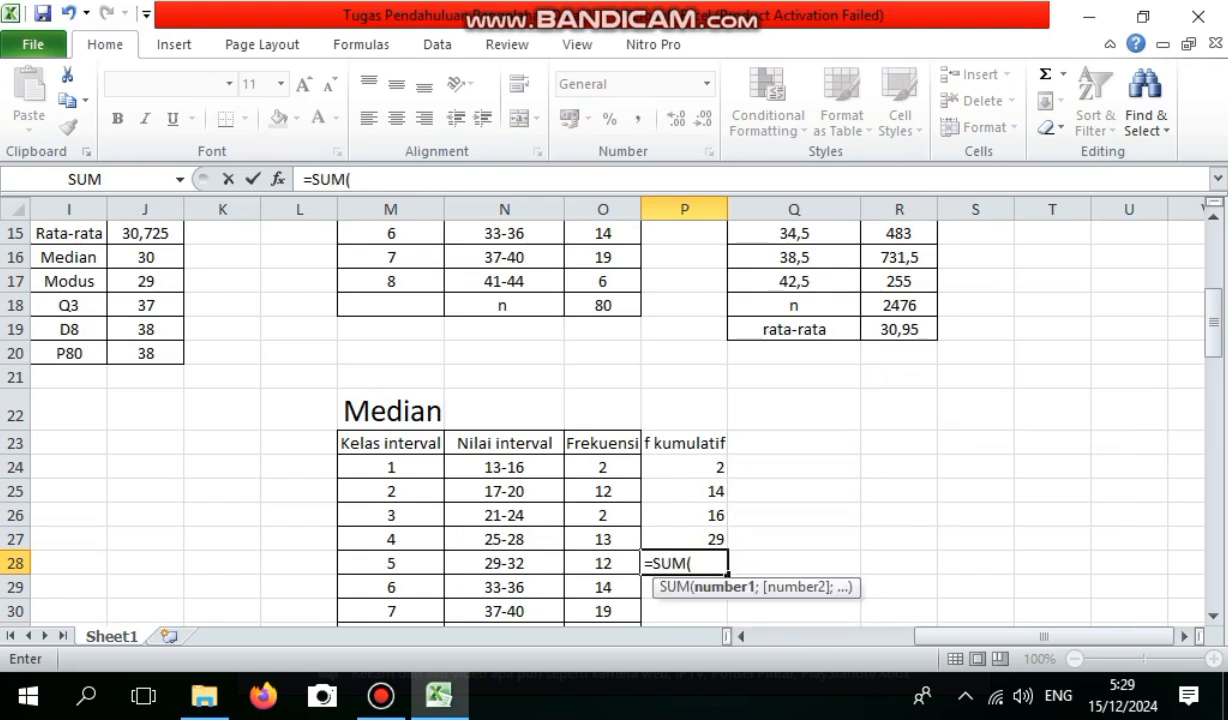
key(Left)
key(Up)
key(Up)
key(Up)
key(Up)
key(shift+Down)
key(shift+Down)
key(shift+Down)
key(shift+Down)
key(Return)
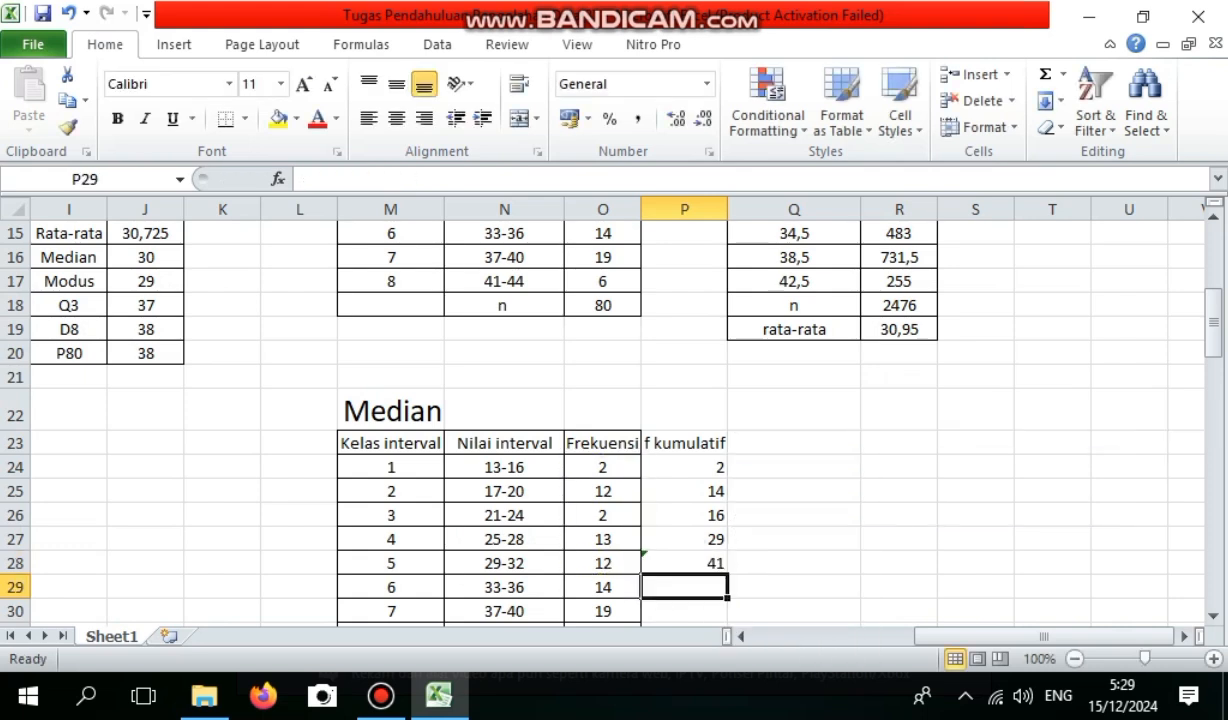
Calculate the cumulative frequency of class 33-36 in P29 with SUM over O24:O29.
text(=su)
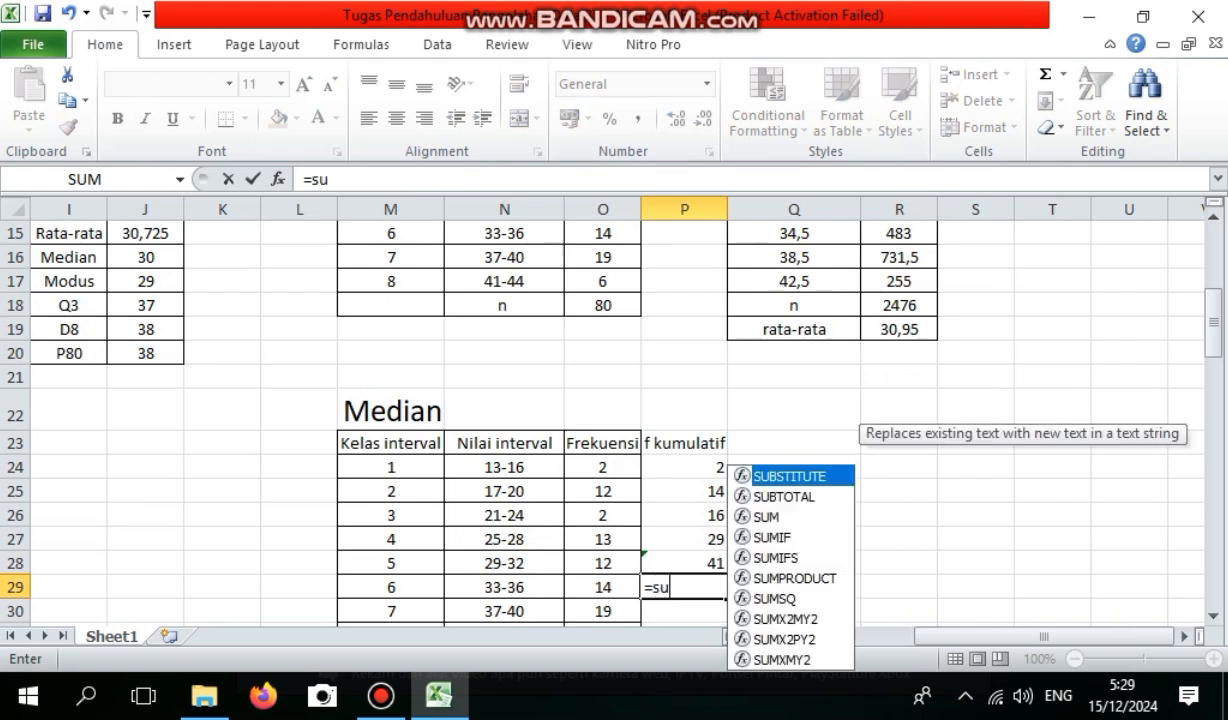
key(Down)
key(Down)
key(Tab)
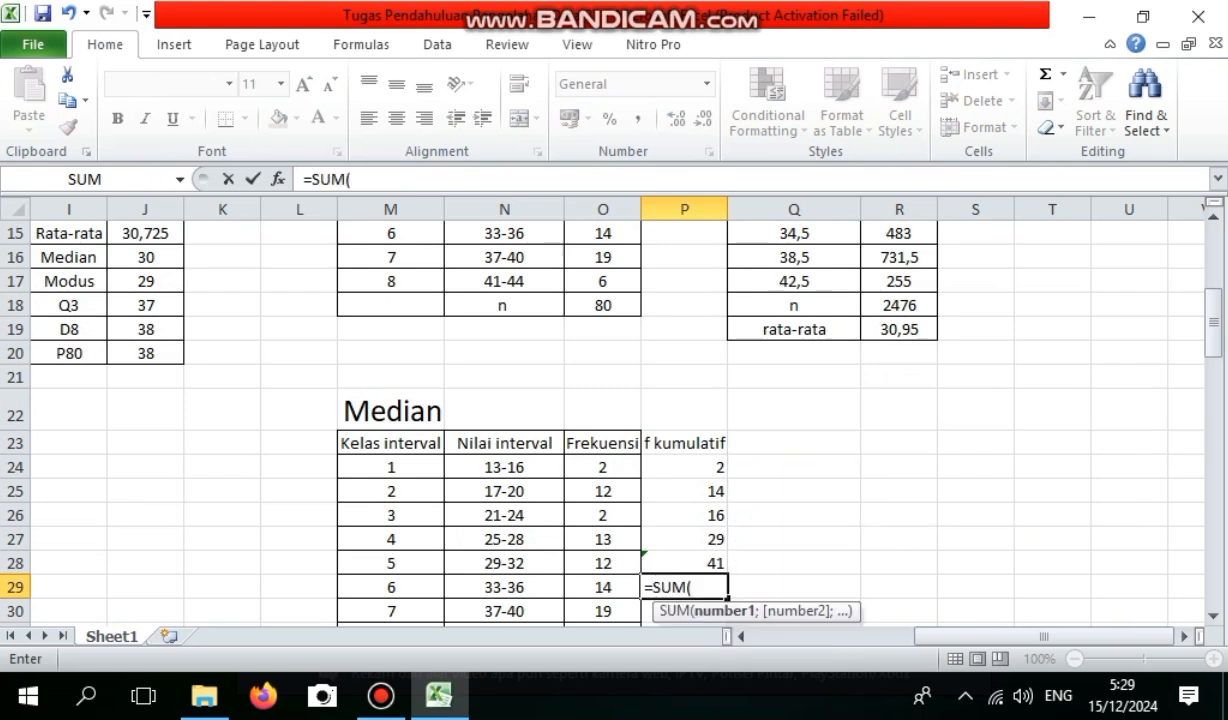
key(Left)
key(Up)
key(Up)
key(Up)
key(Up)
key(Up)
key(shift+Down)
key(shift+Down)
key(shift+Down)
key(shift+Down)
key(shift+Down)
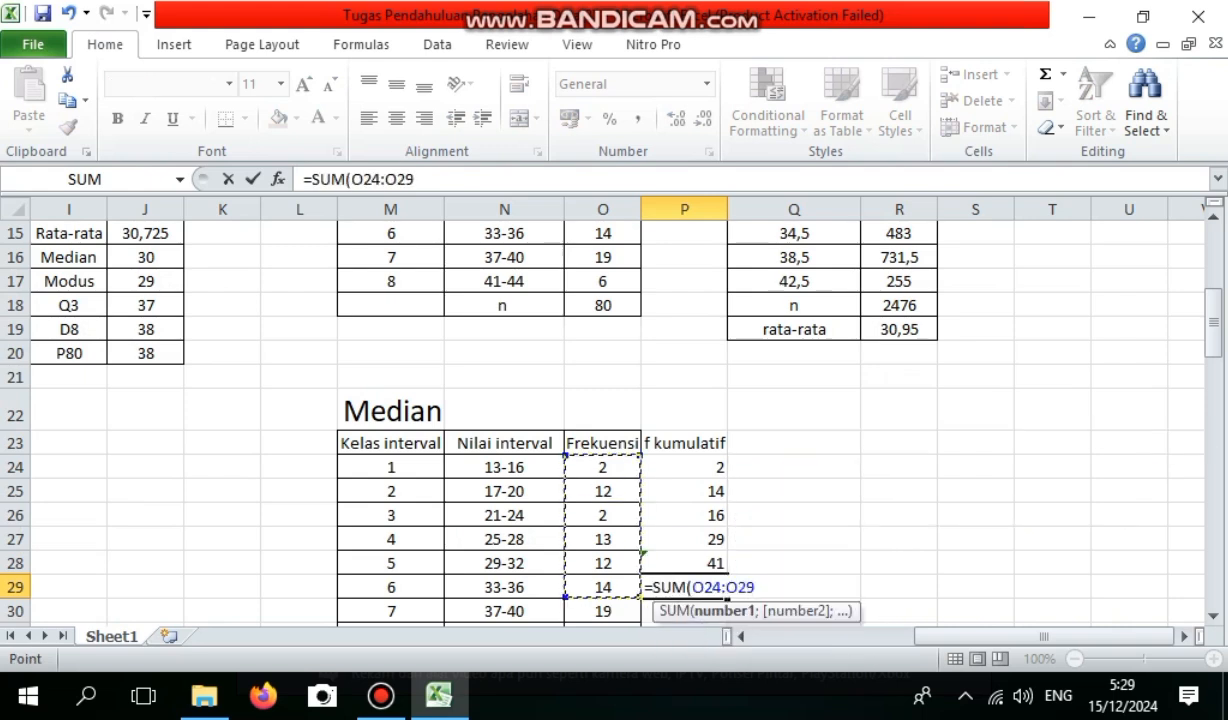
key(Return)
Calculate the cumulative frequency of class 37-40 in P30 with SUM over O24:O30.
text(=sum)
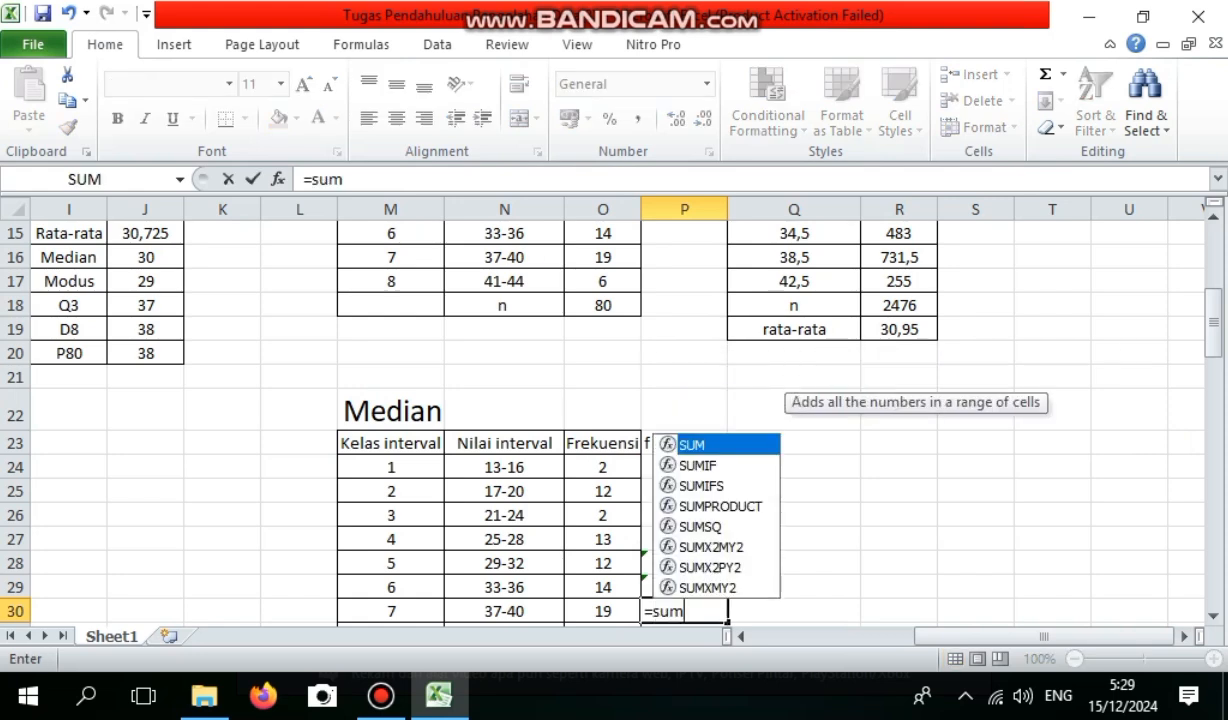
key(Tab)
drag(603, 467, 603, 590)
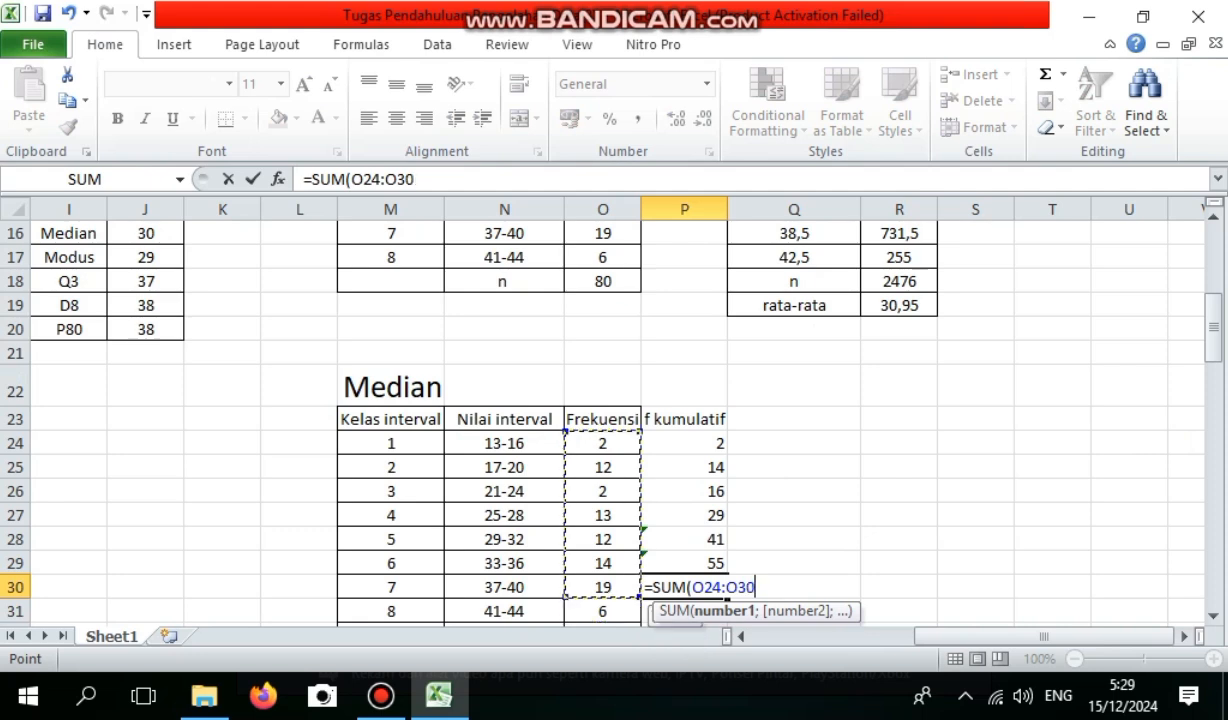
key(Return)
Calculate the cumulative frequency of the last class, 41-44, in P31 with SUM over O24:O31.
text(=)
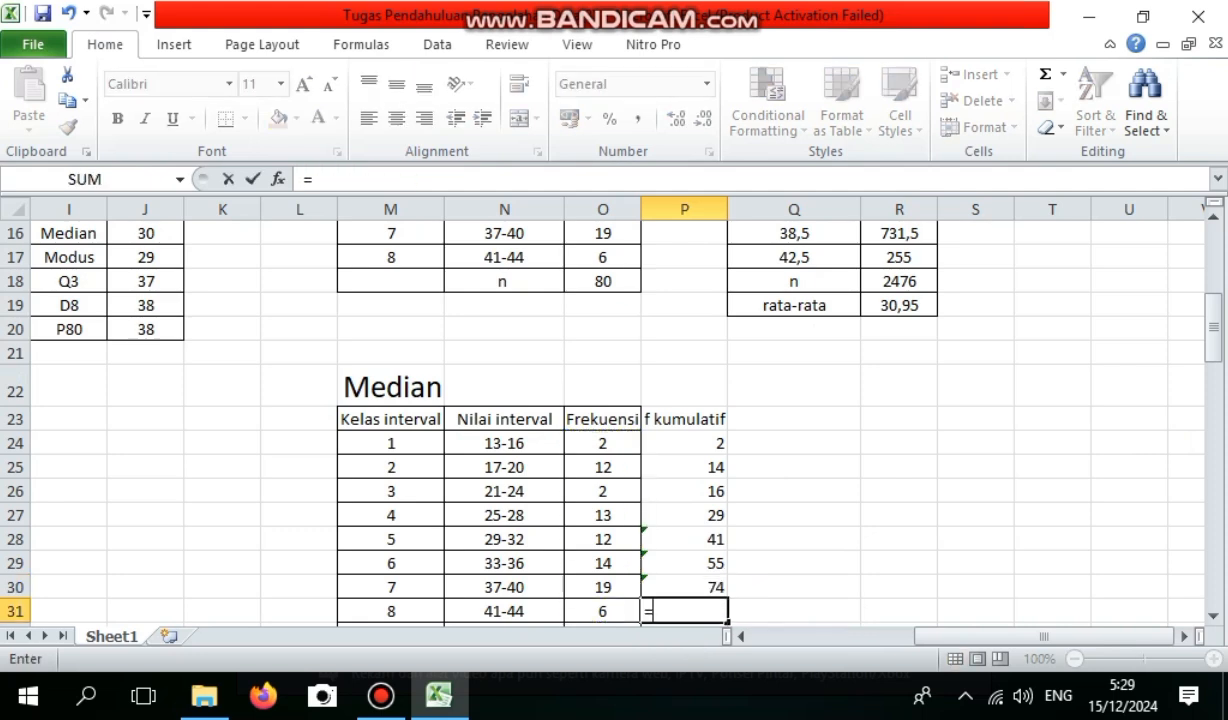
text(su)
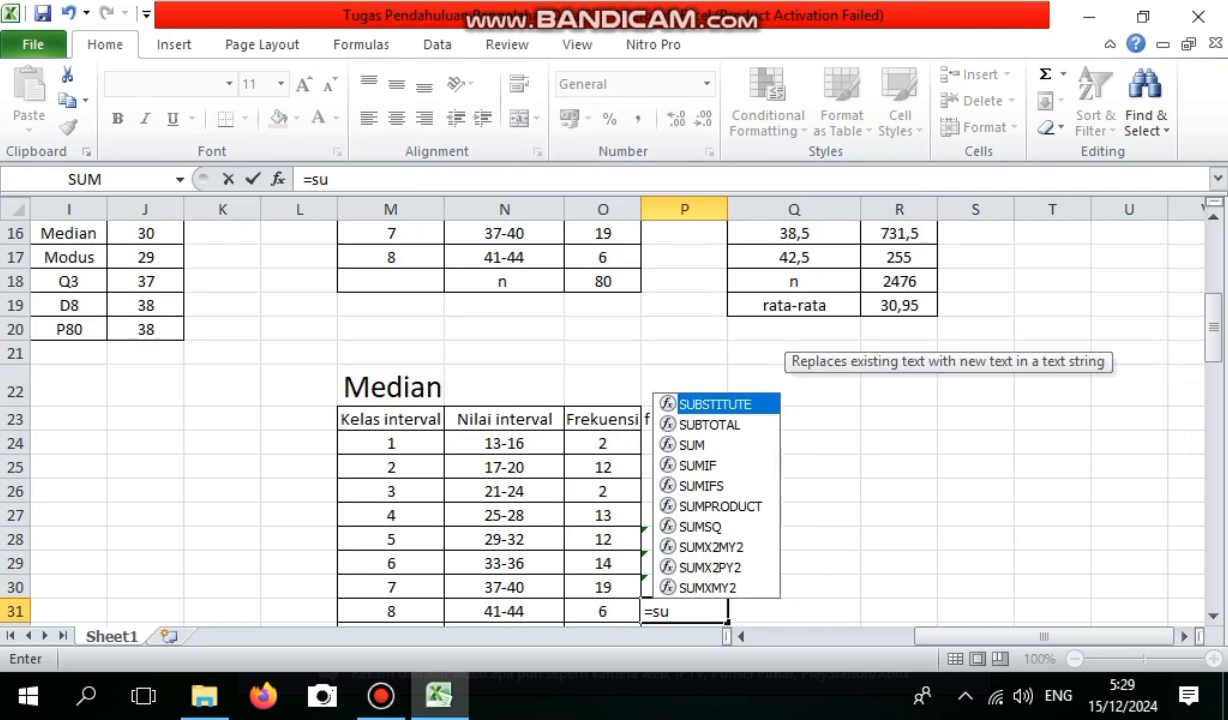
key(Down)
key(Down)
key(Tab)
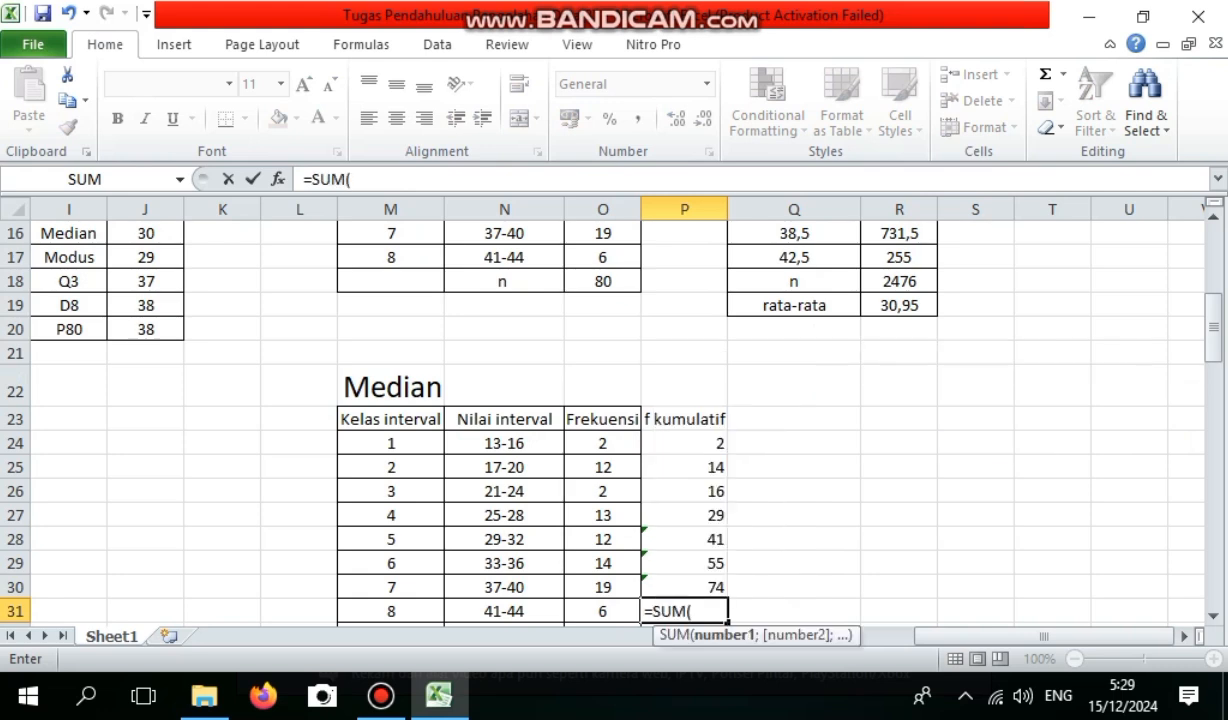
key(Left)
key(Up)
key(Up)
key(Up)
key(Up)
key(Up)
key(Up)
key(Up)
key(shift+Down)
key(shift+Down)
key(shift+Down)
key(shift+Down)
key(shift+Down)
key(shift+Down)
key(shift+Down)
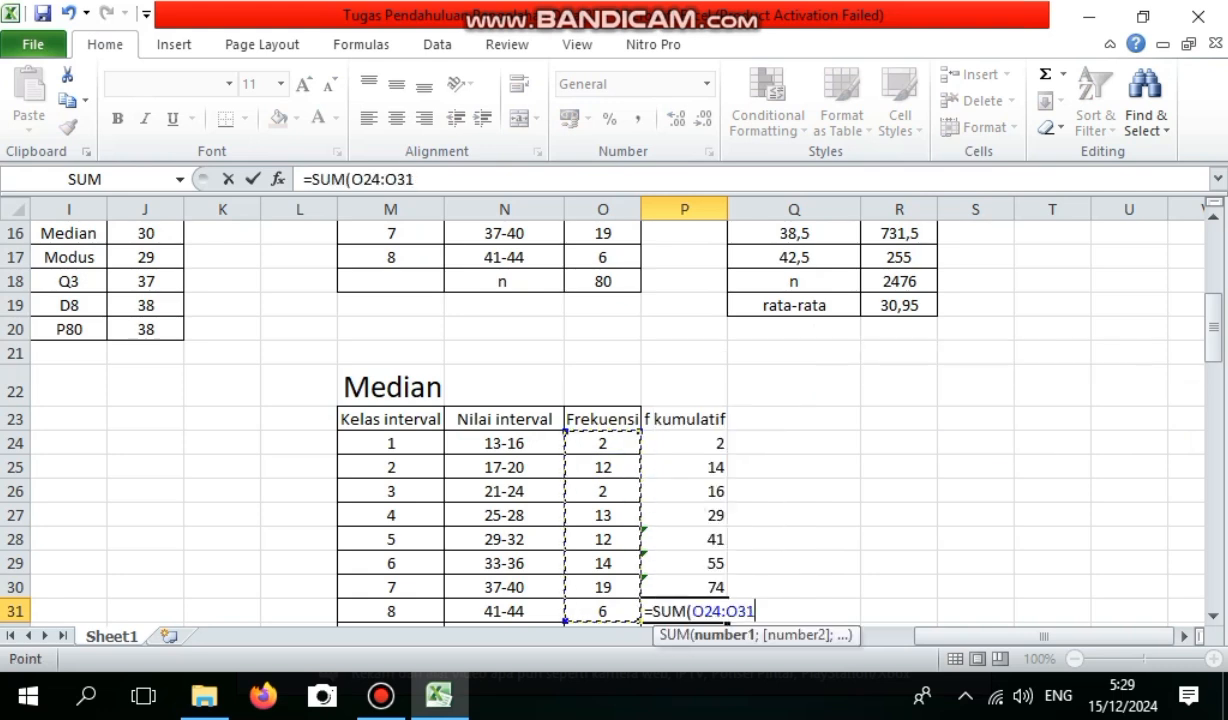
key(Return)
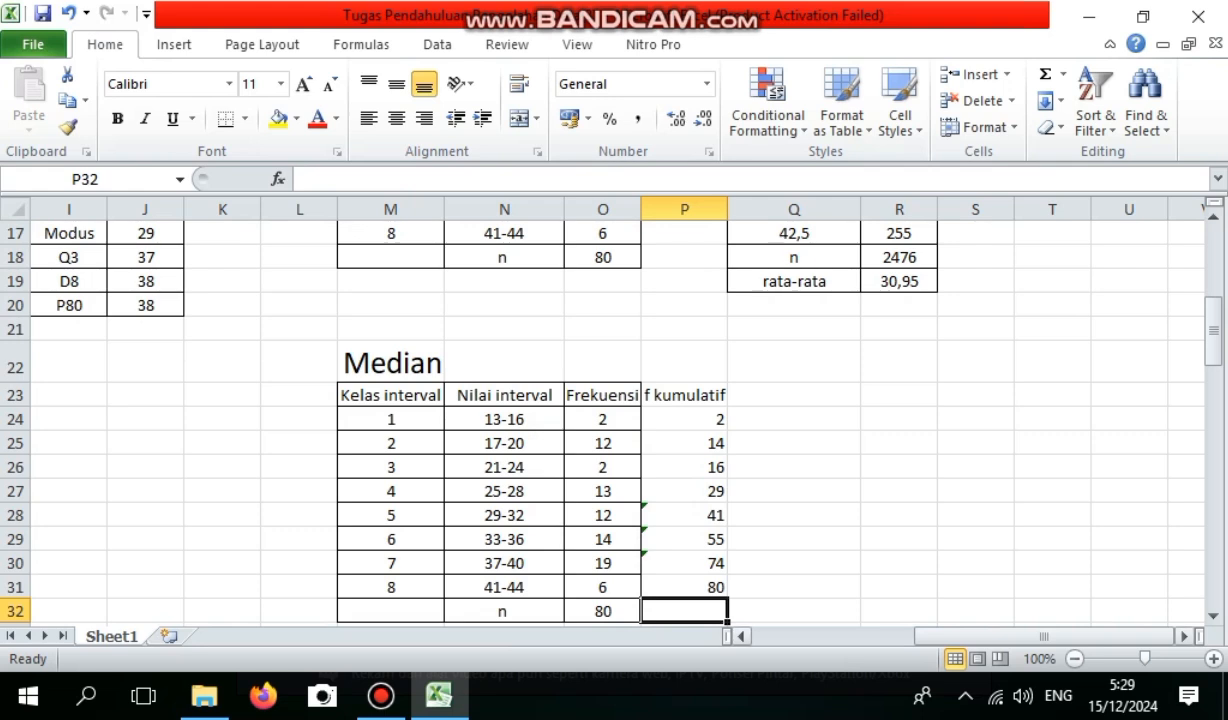
Enter the note "letak median datake-40" in Q28, beside the cumulative frequency of class 29-32.
click(794, 395)
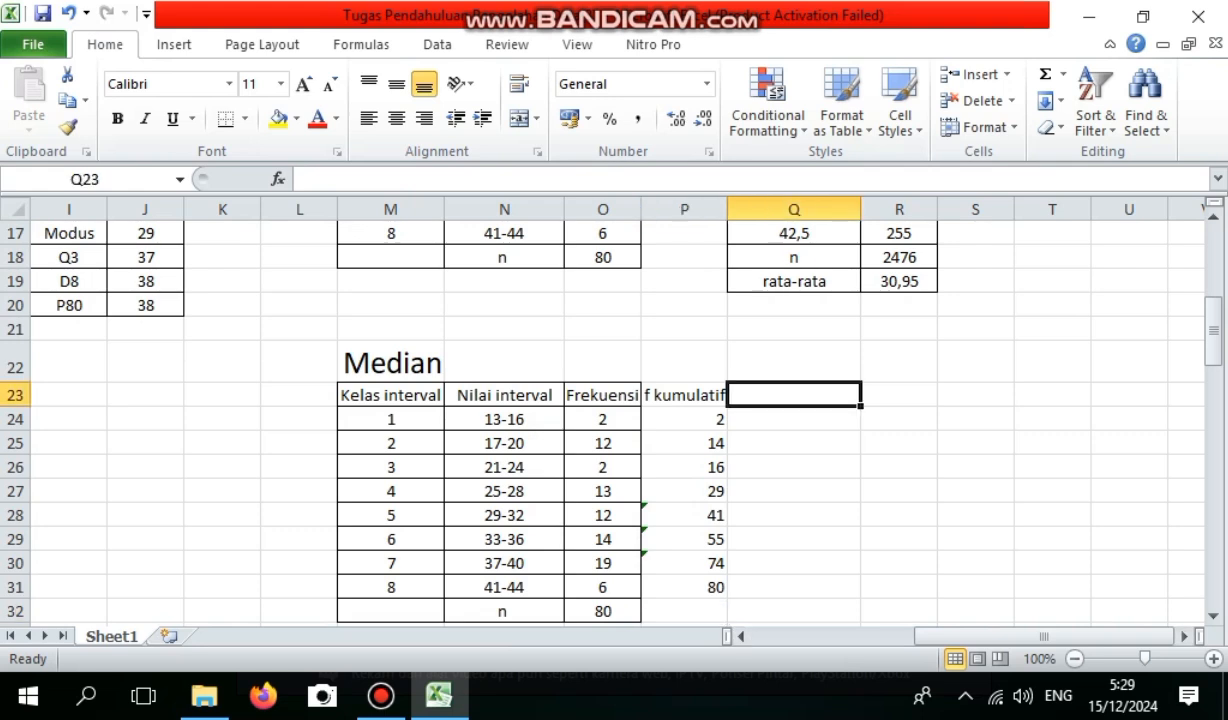
click(684, 515)
click(794, 515)
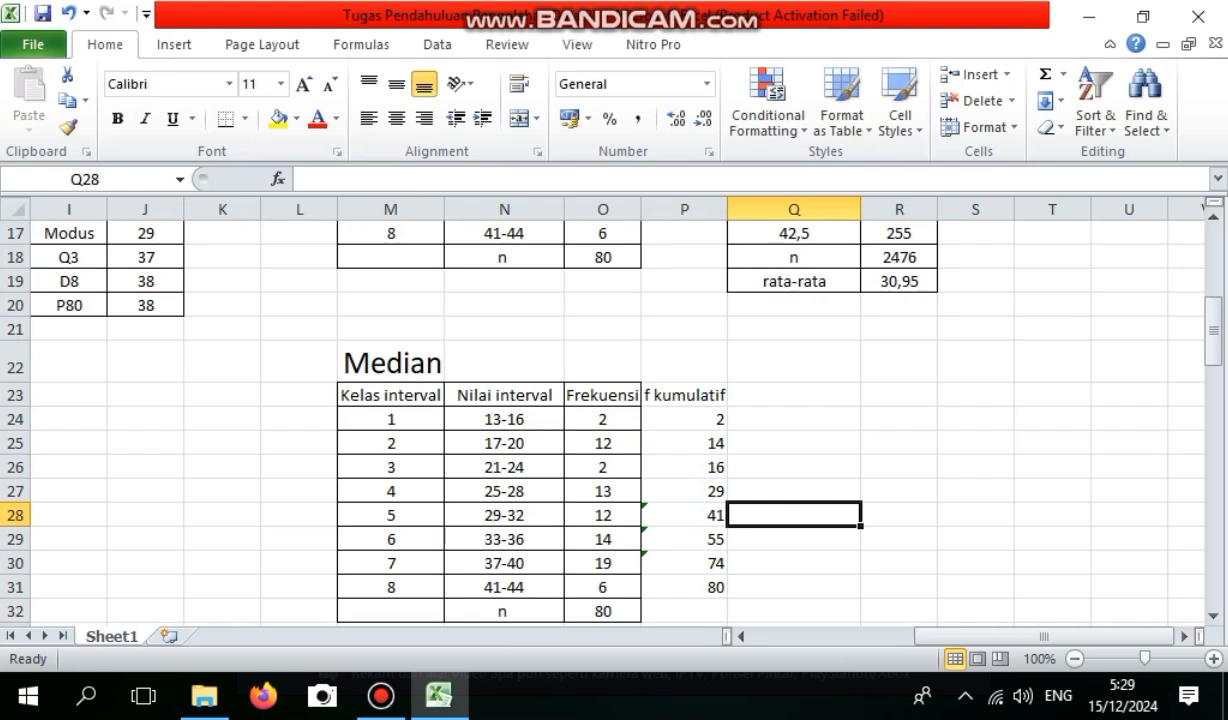
text(leta)
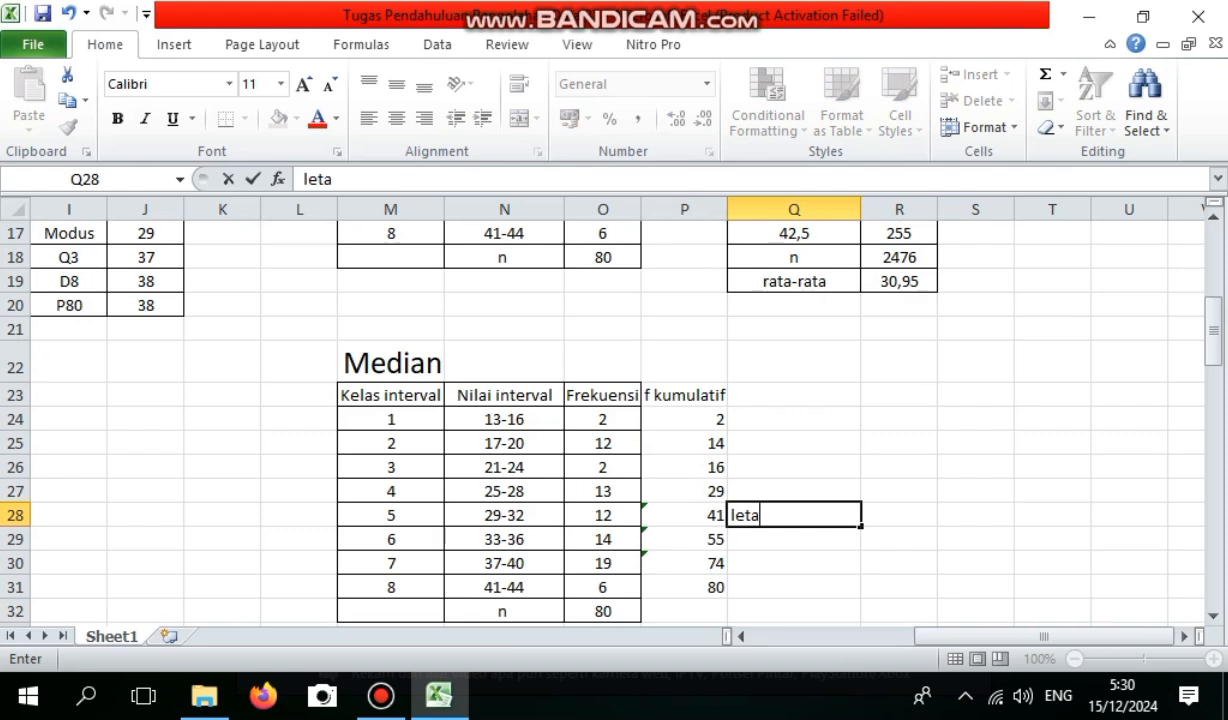
key(F2)
text(k med)
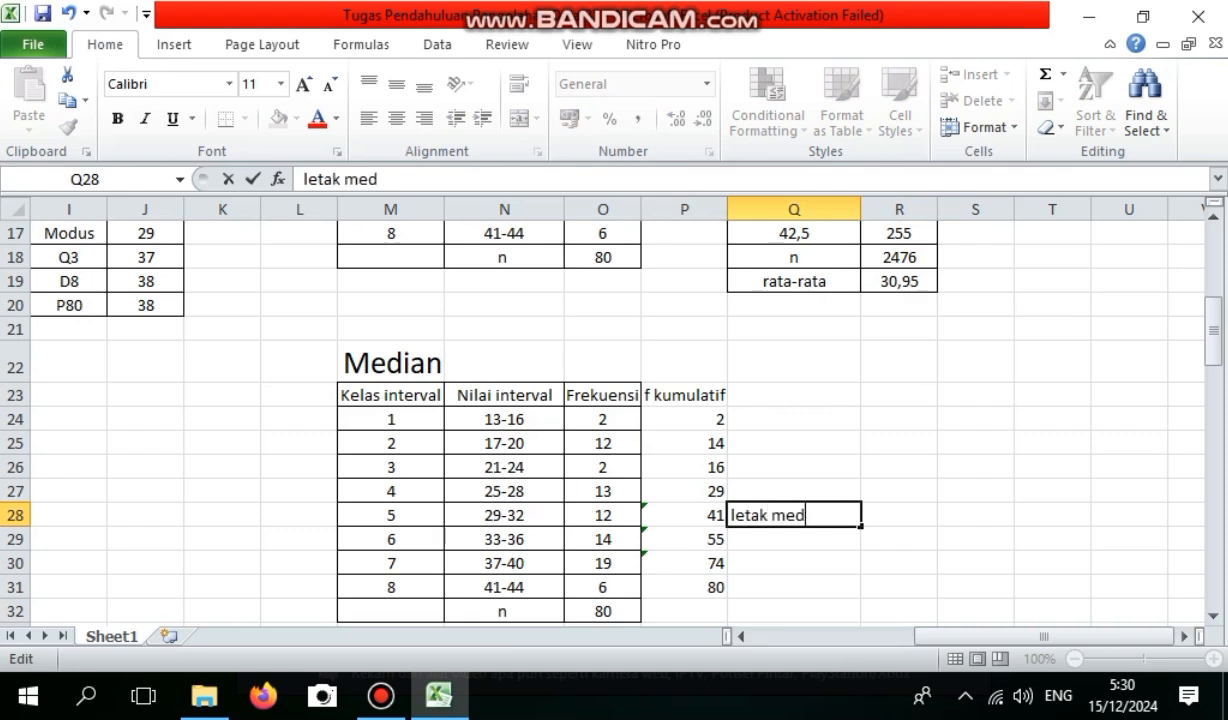
text(ian data)
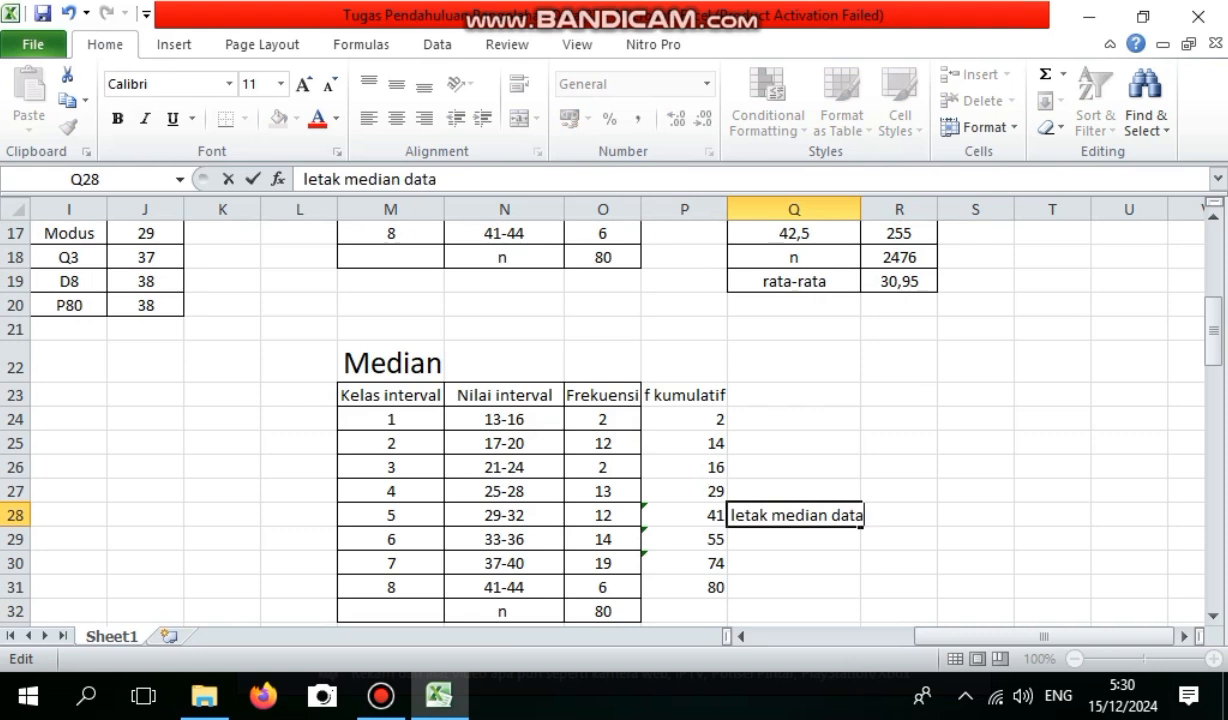
text(ke-40)
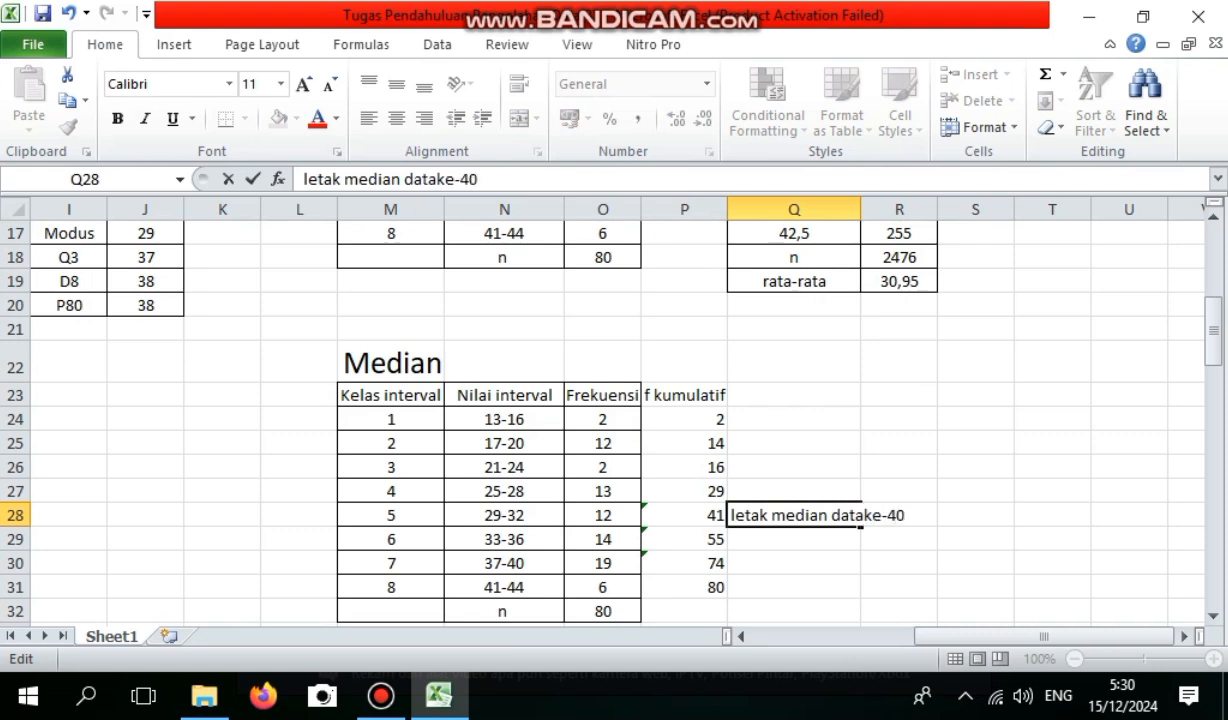
Apply a blue font colour to the empty cells Q24:Q27.
drag(794, 418, 794, 492)
right_click(816, 490)
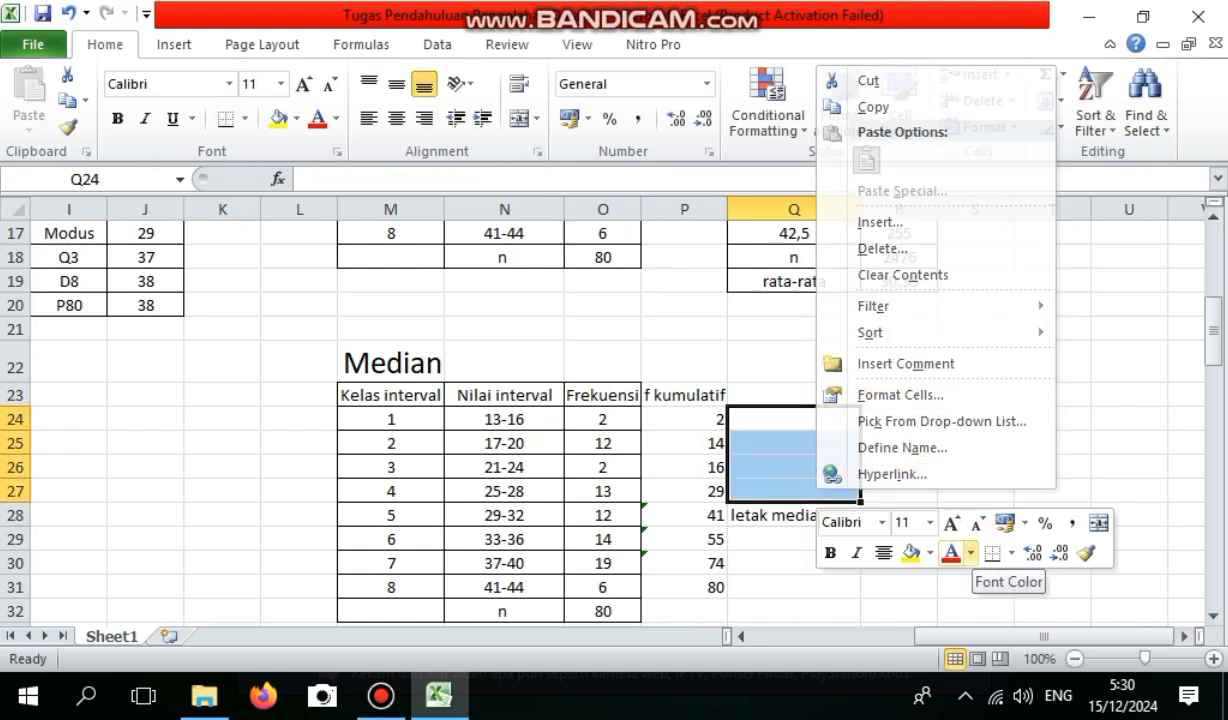
click(970, 552)
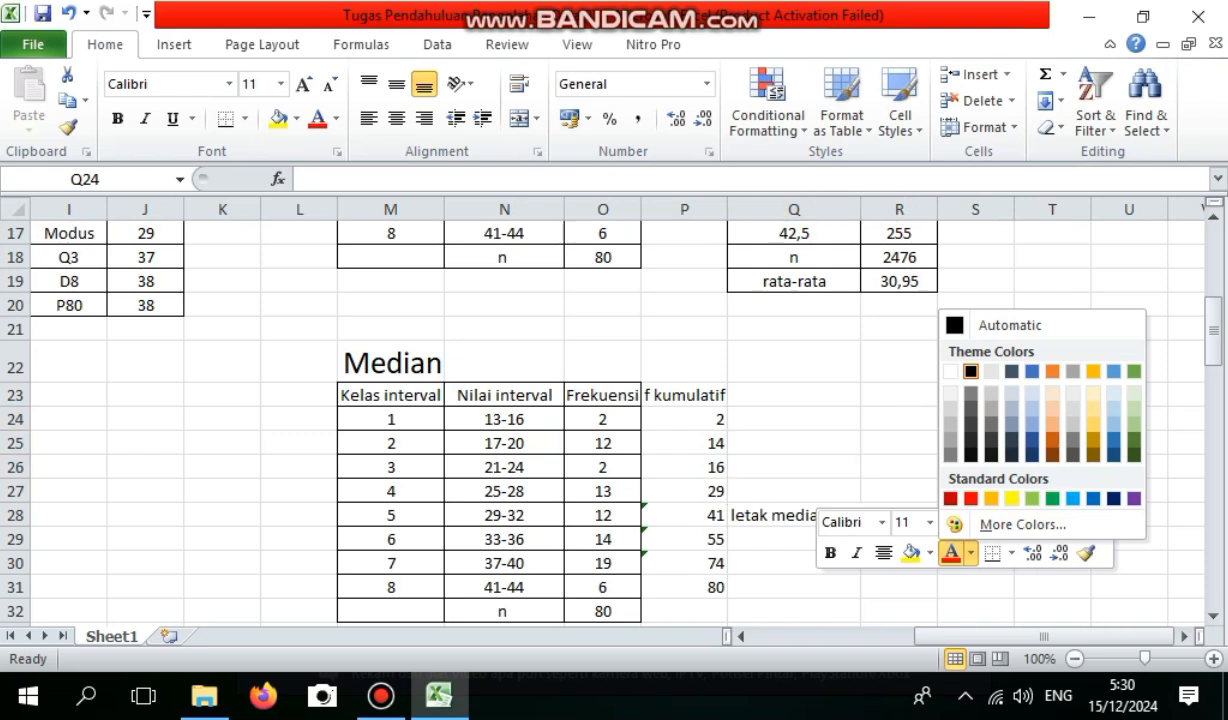
click(1032, 423)
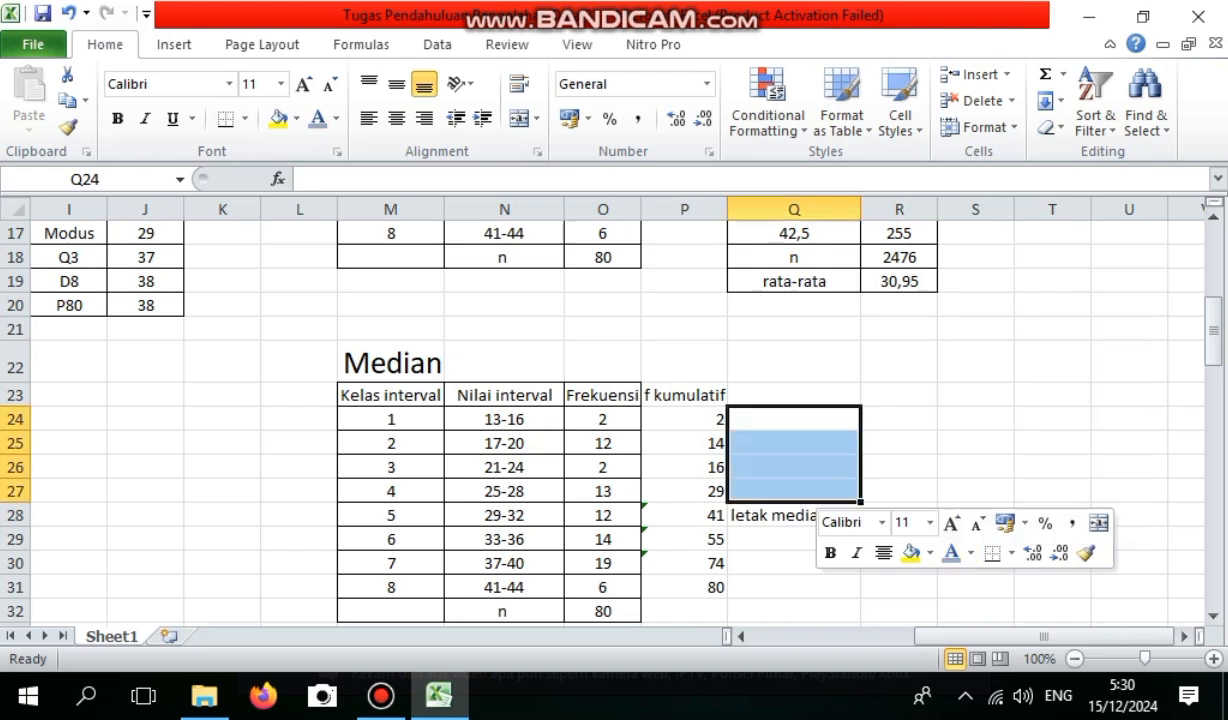
click(794, 467)
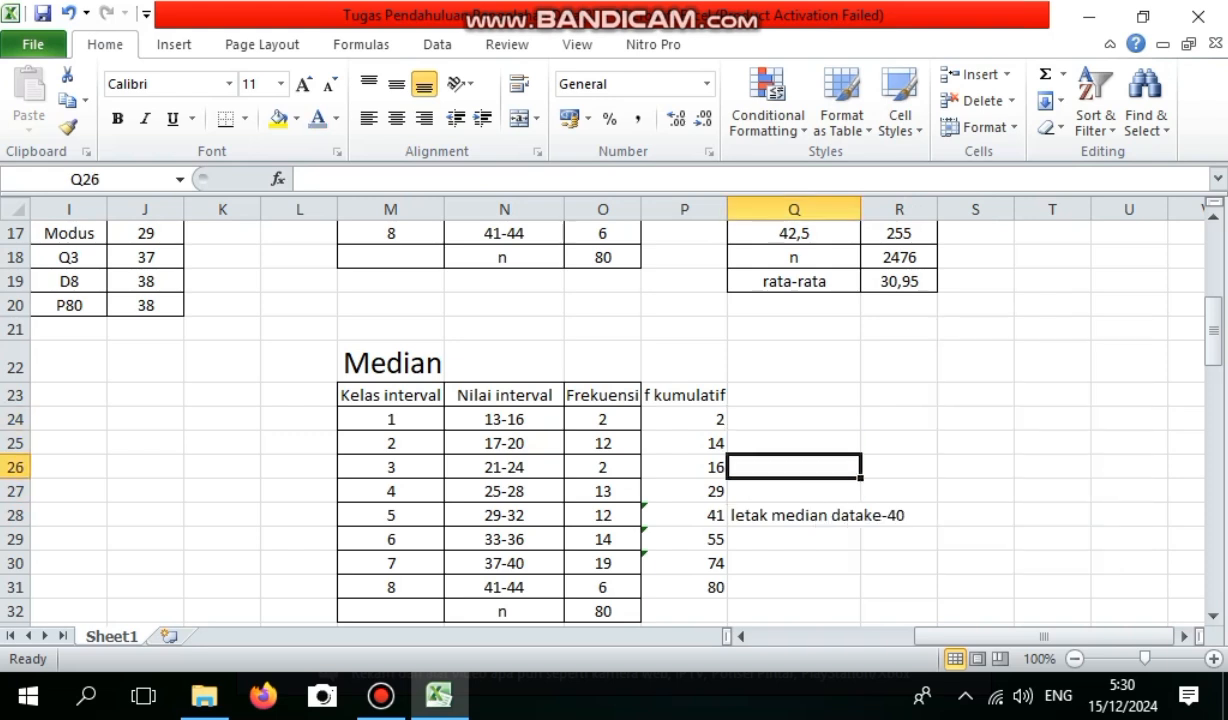
Fill cells Q24:Q27 with a light blue theme colour and reset their font colour to Automatic.
drag(794, 419, 794, 490)
right_click(794, 490)
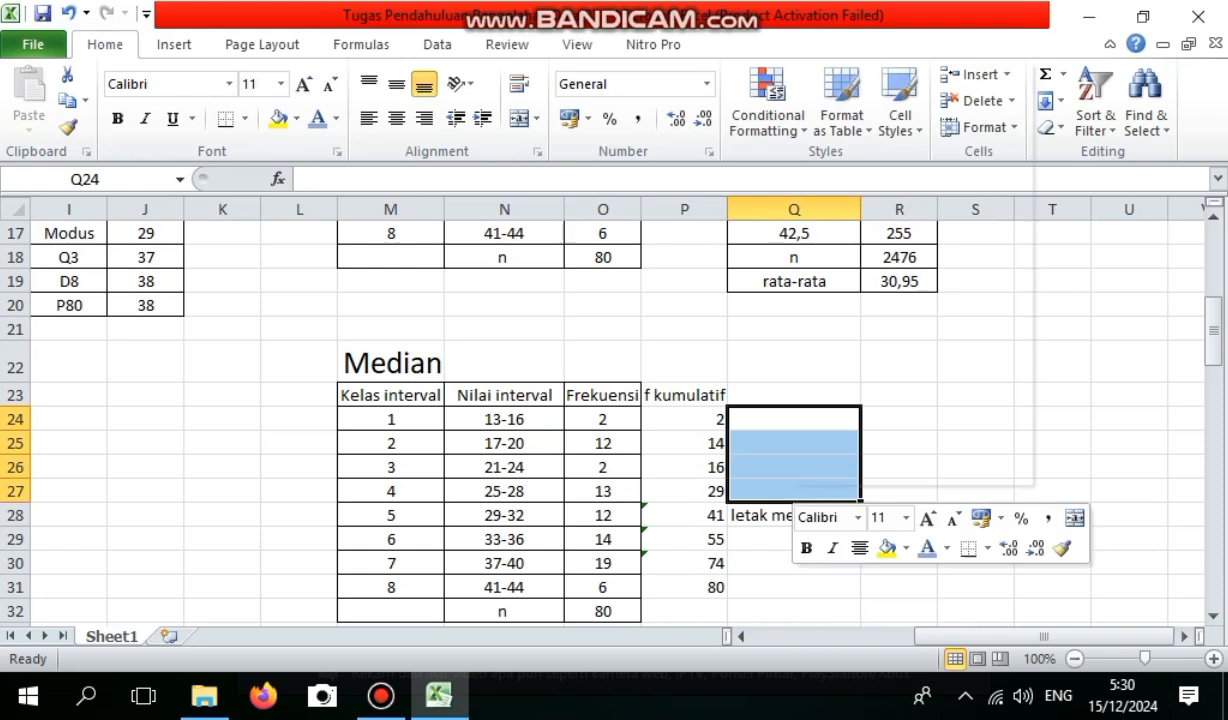
click(906, 548)
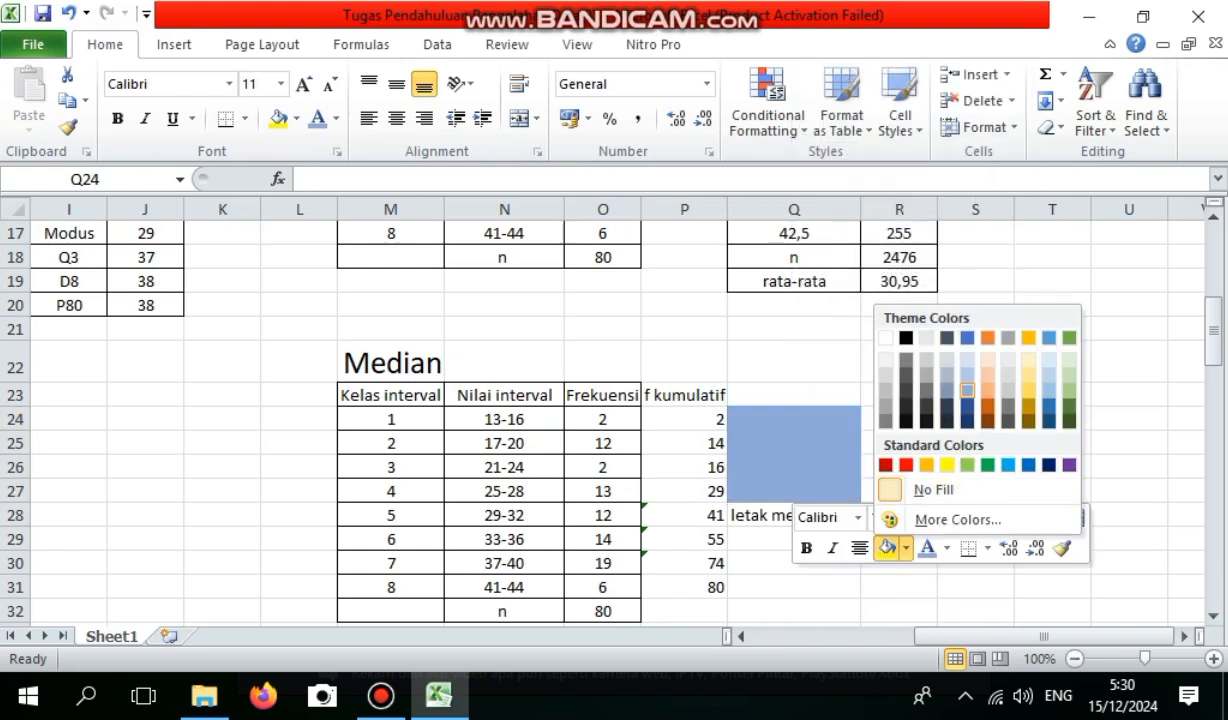
click(967, 390)
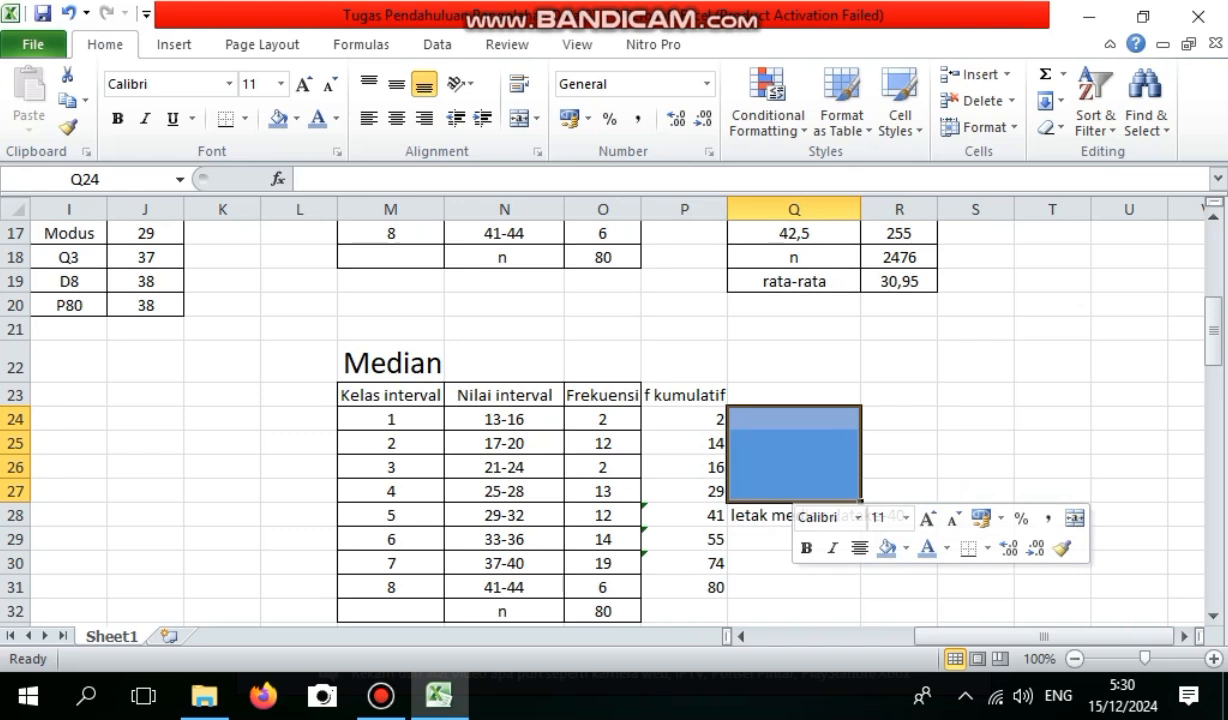
right_click(852, 442)
click(1008, 503)
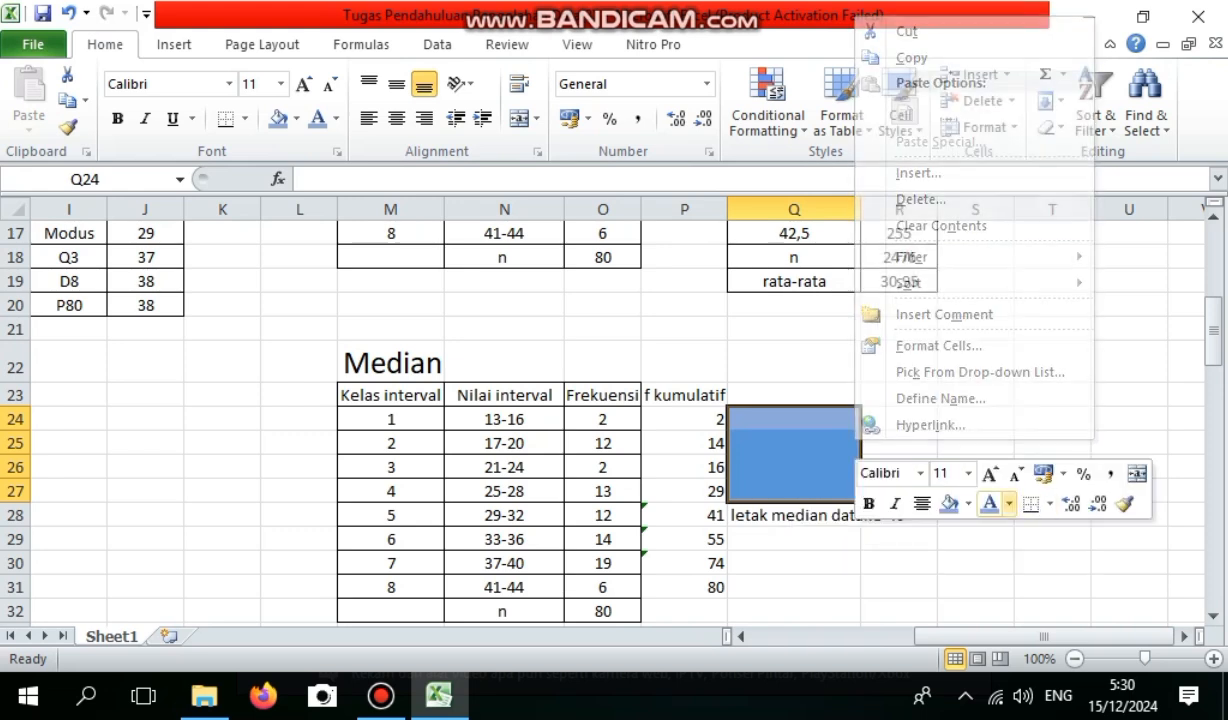
click(1048, 276)
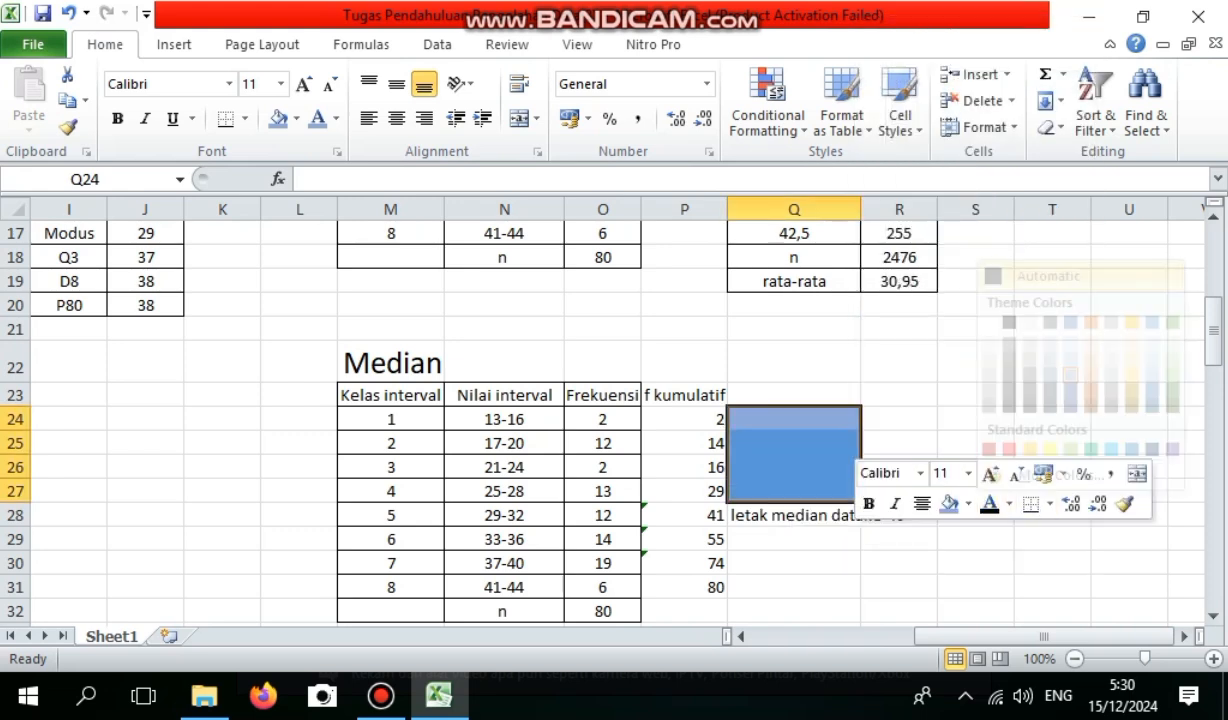
Enter 61 in Q25, the second cell of the blue-filled block.
key(Return)
key(Return)
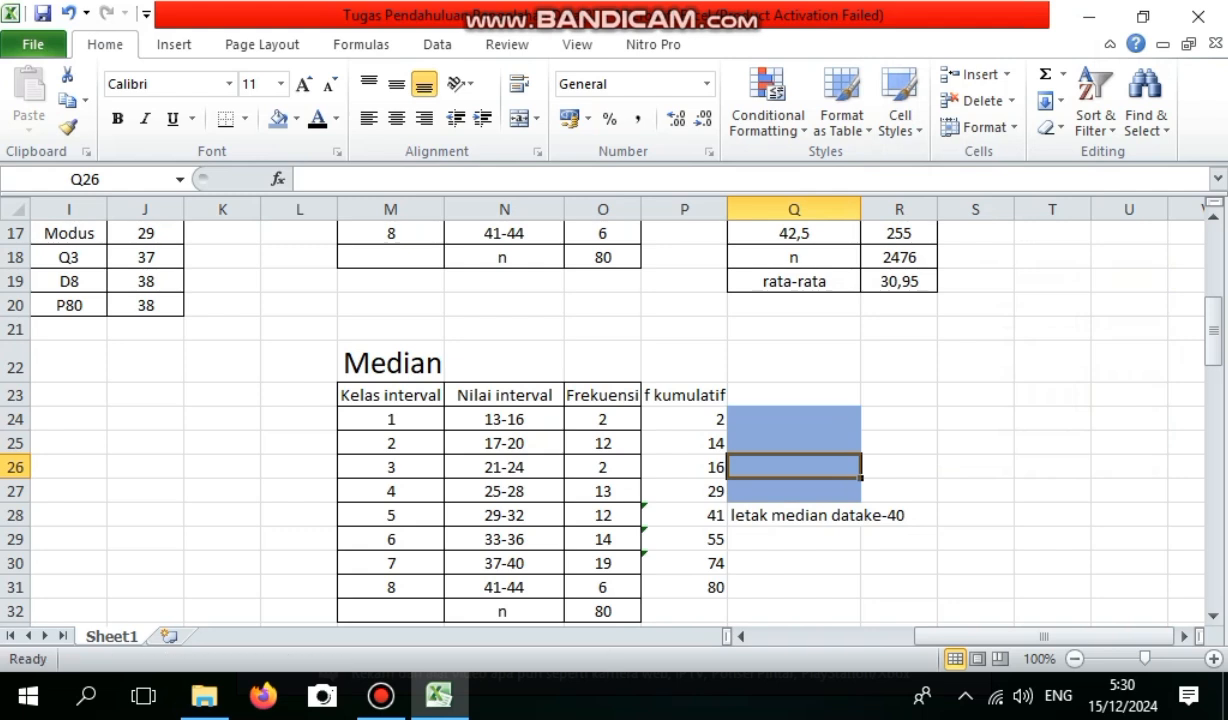
key(shift+Return)
text(61)
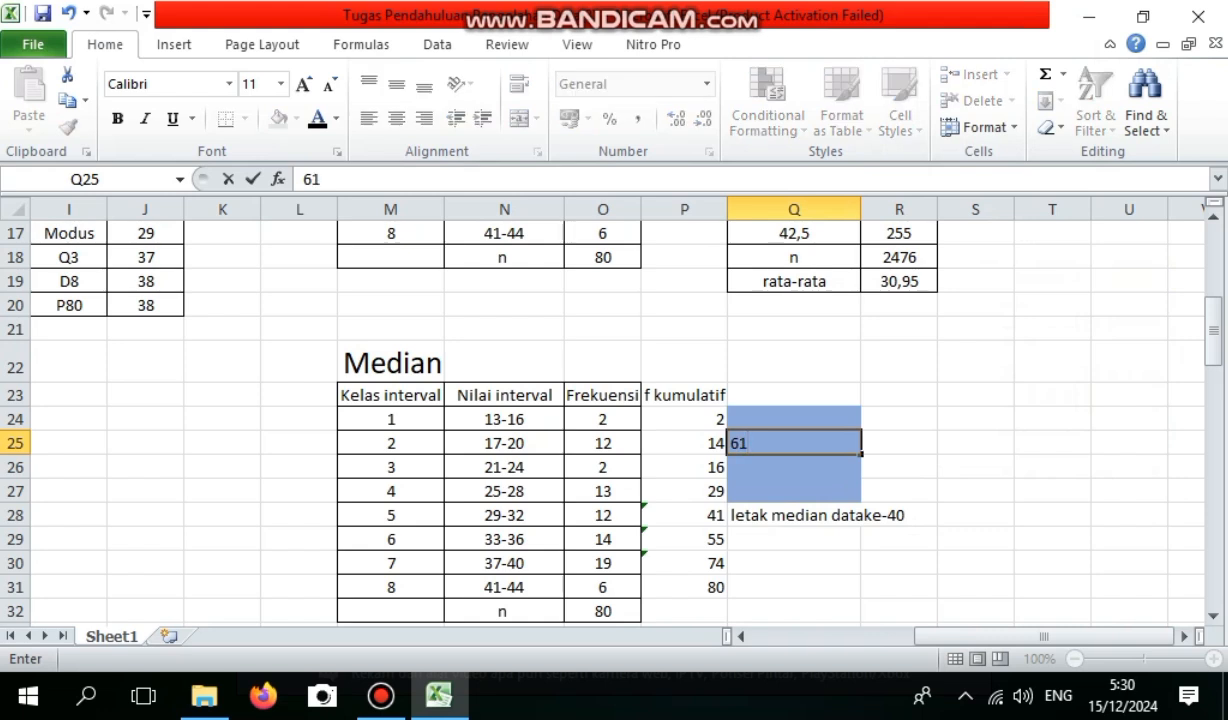
click(899, 491)
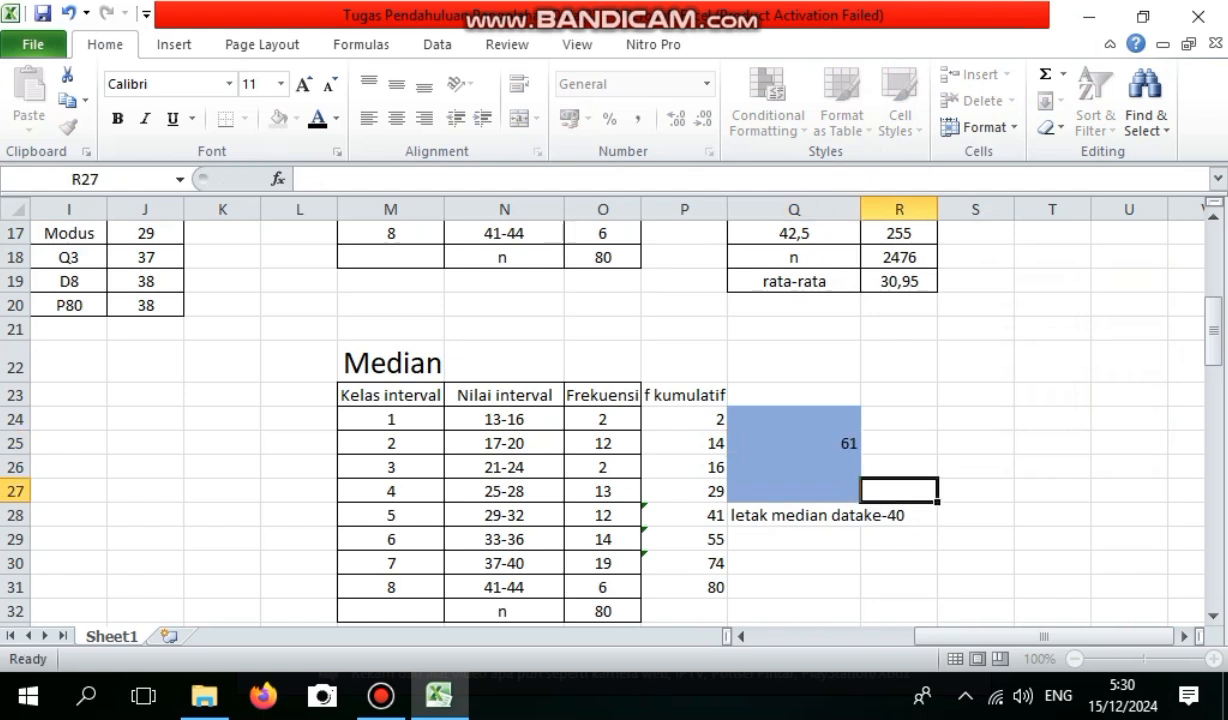
Fill P28, the cumulative frequency of class 29-32, with the same light blue as Q24:Q27.
drag(1212, 330, 1212, 347)
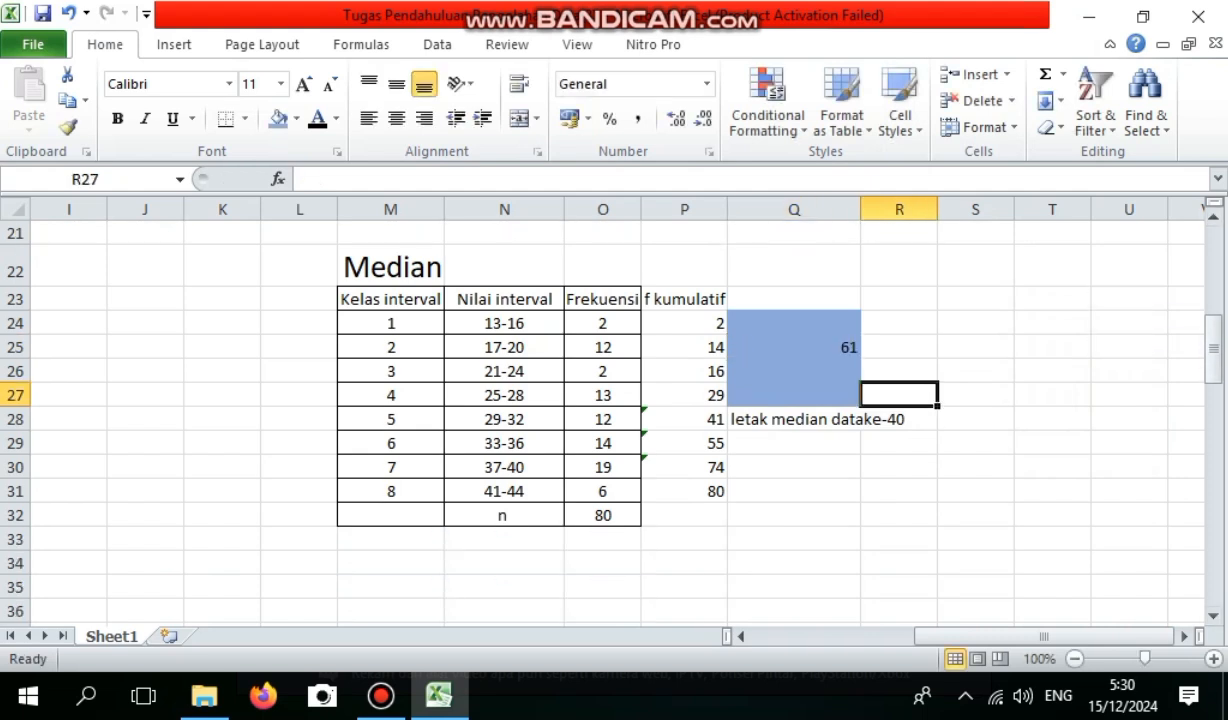
click(684, 418)
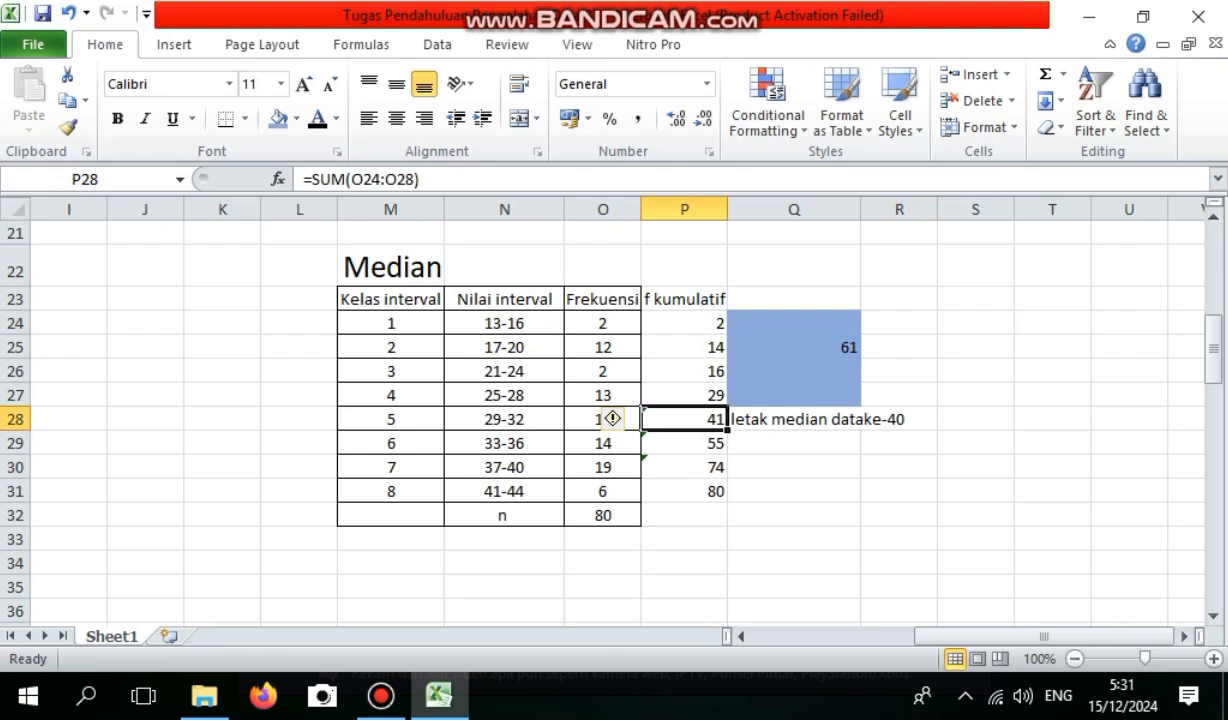
right_click(720, 419)
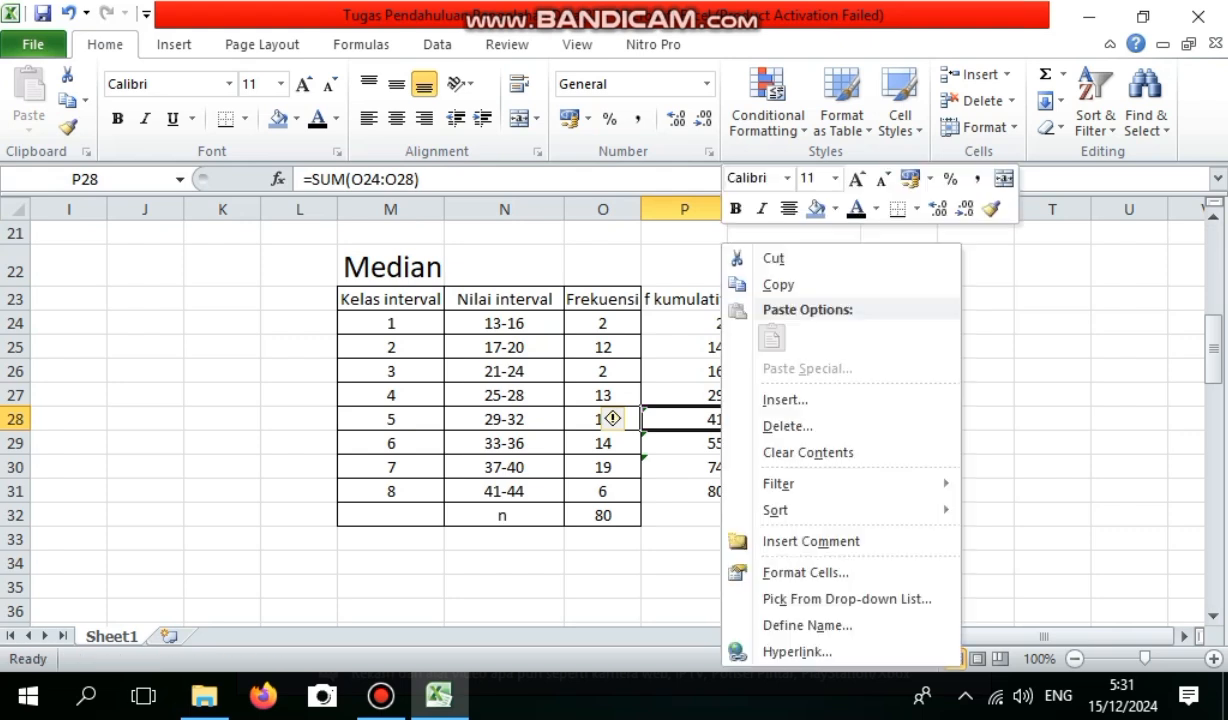
mouse_move(776, 510)
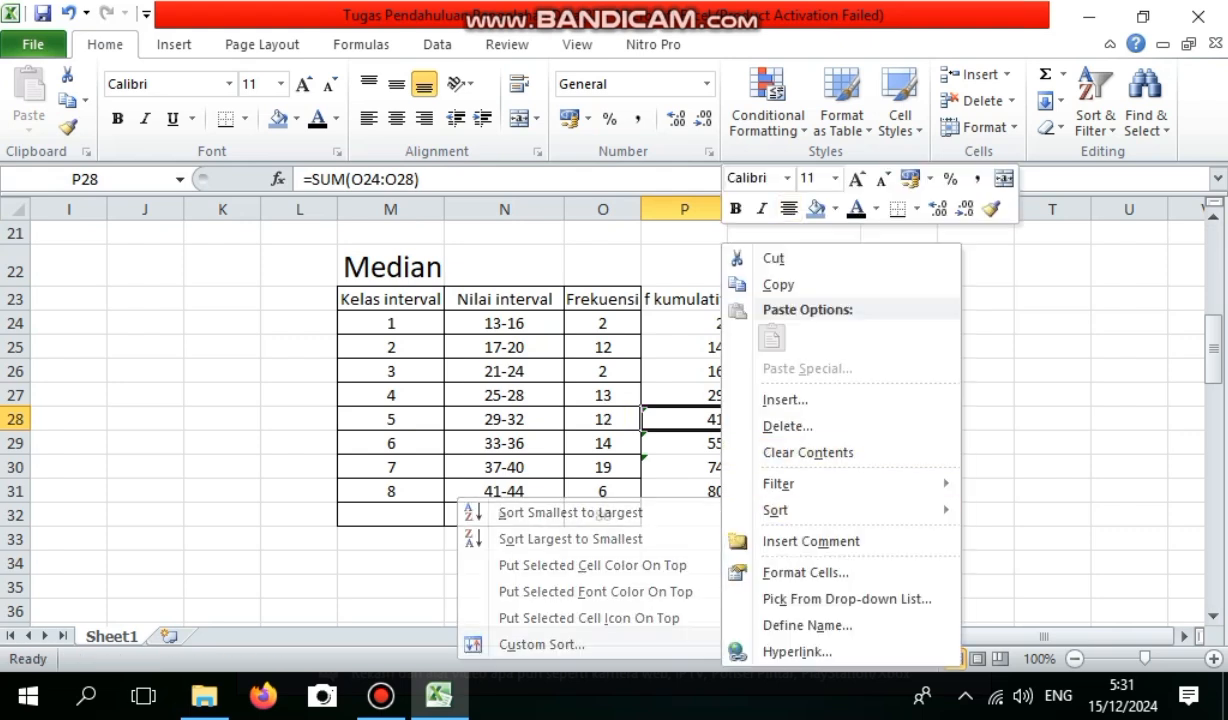
click(816, 208)
click(793, 491)
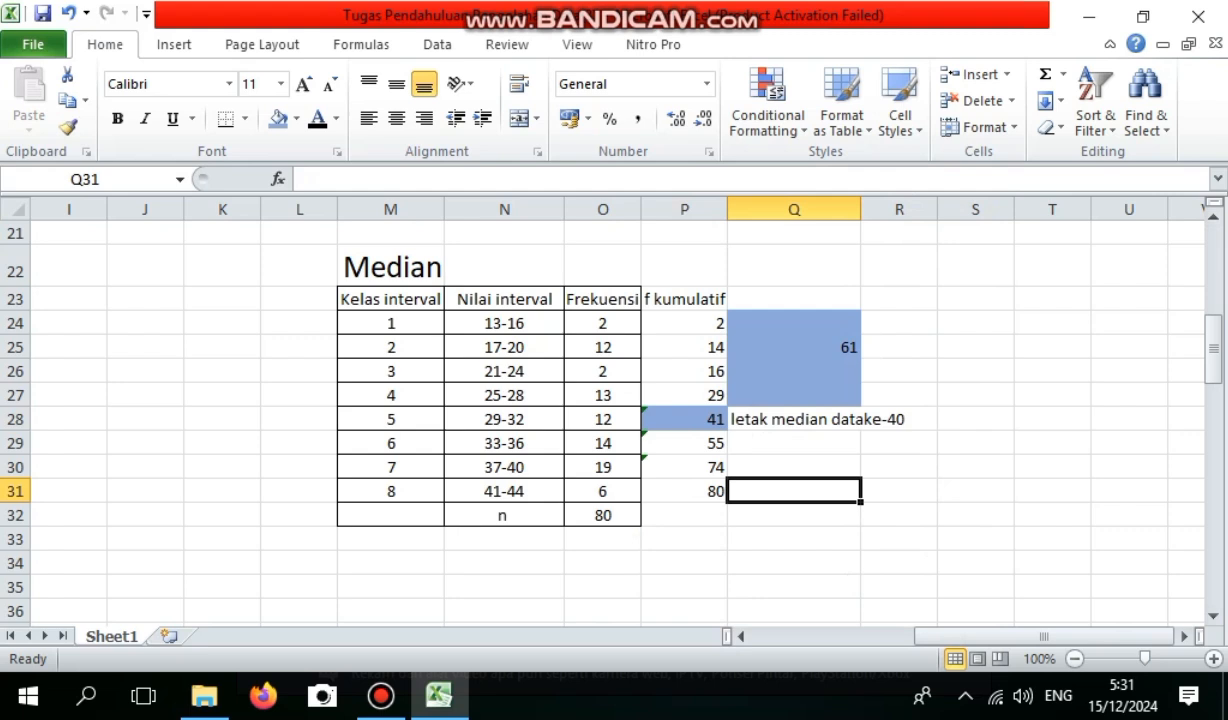
Label N34 below the median table Ba and enter the median class's upper limit, 32, in O34.
scroll(600, 420, down, 1)
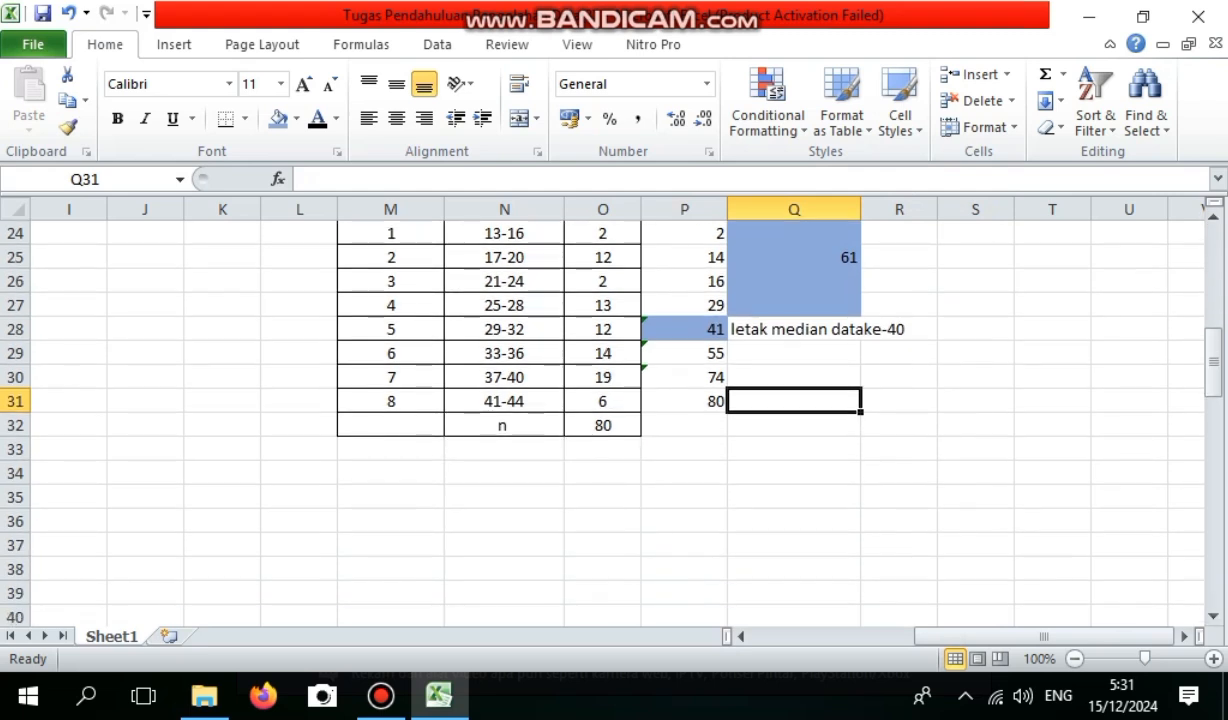
click(504, 473)
text(Ba)
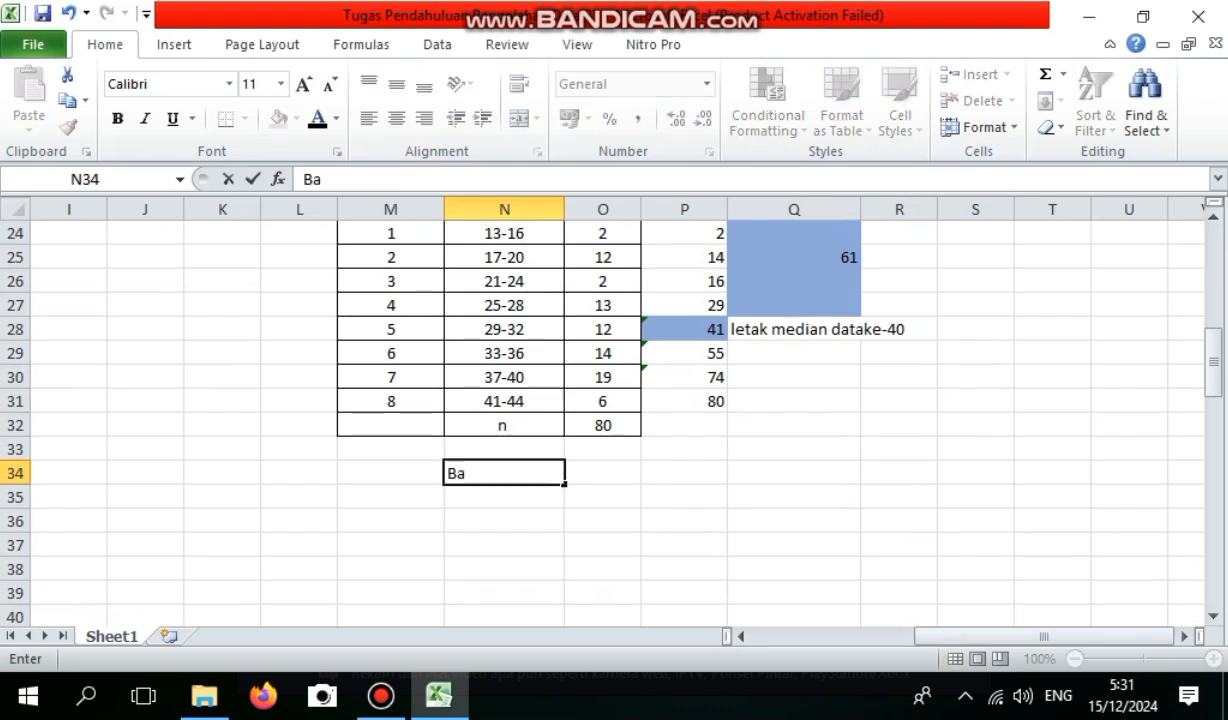
key(Tab)
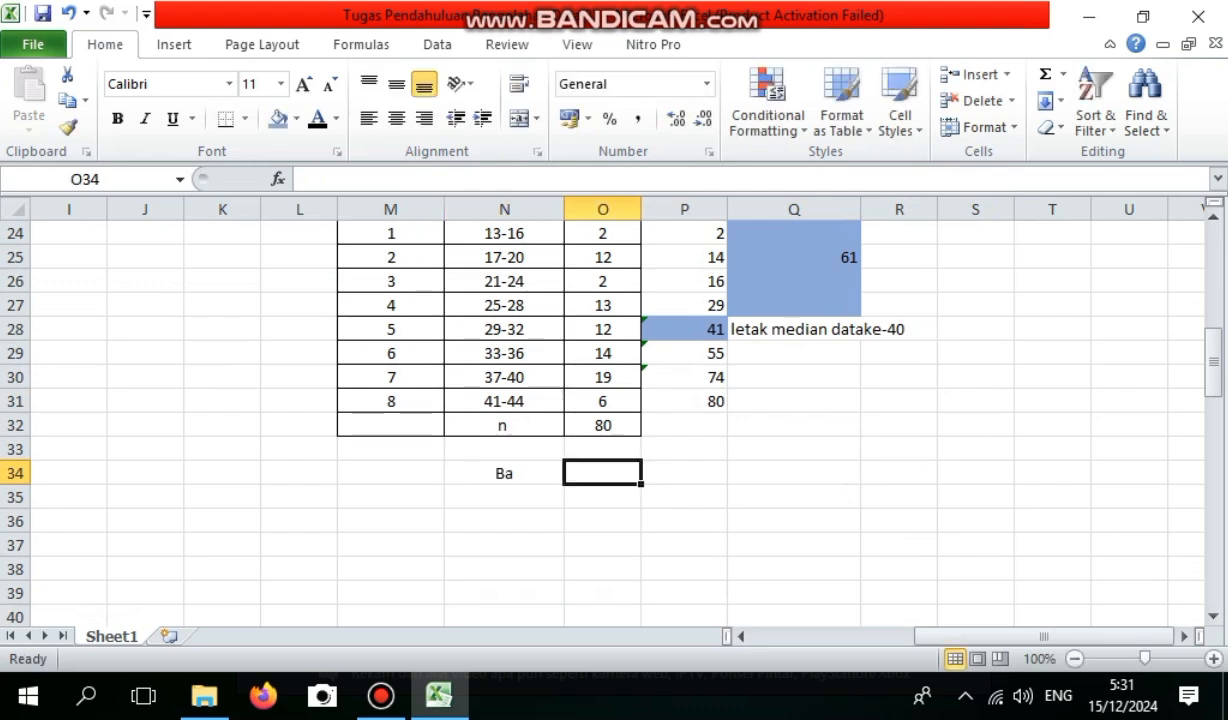
click(504, 329)
click(603, 473)
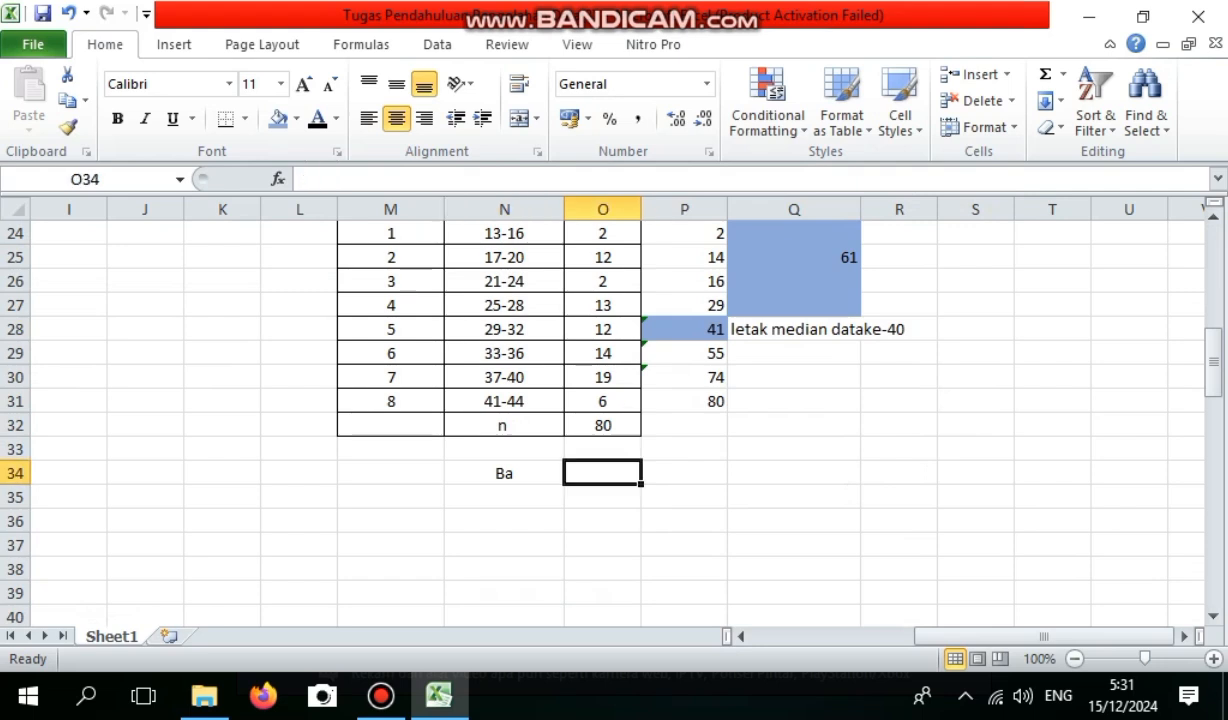
text(32)
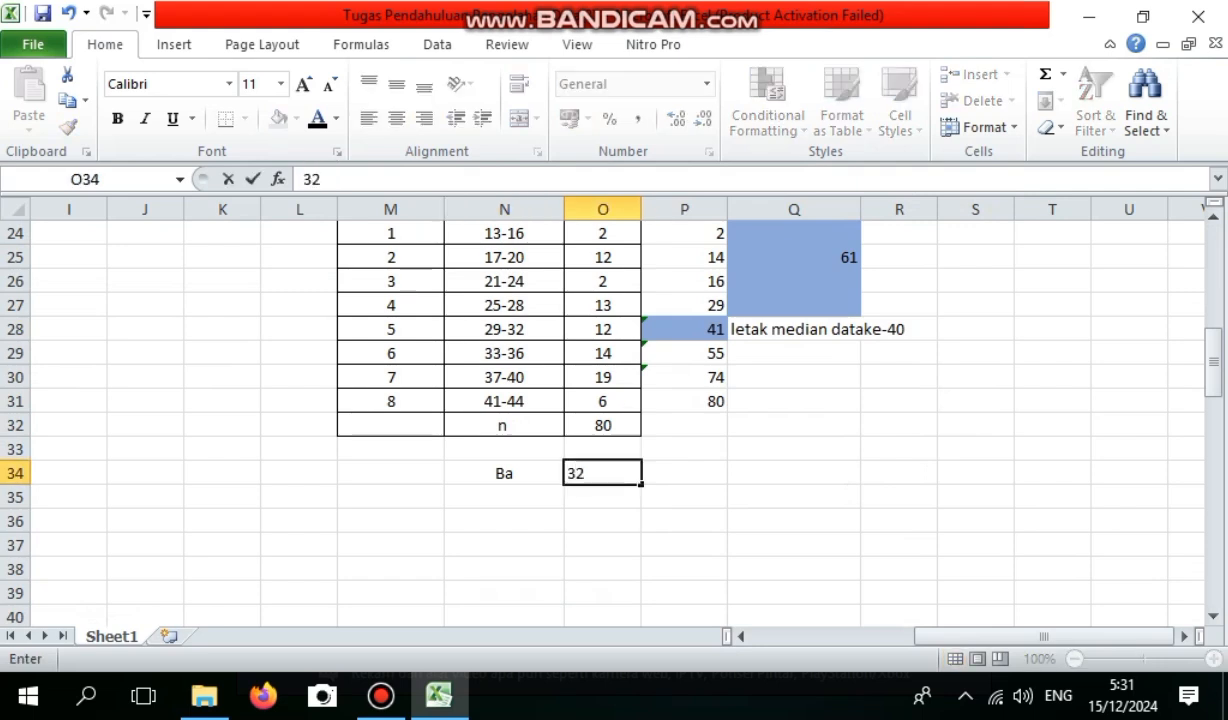
key(Return)
Label N35 Bb and enter the median class's lower limit, 29, in O35.
key(Left)
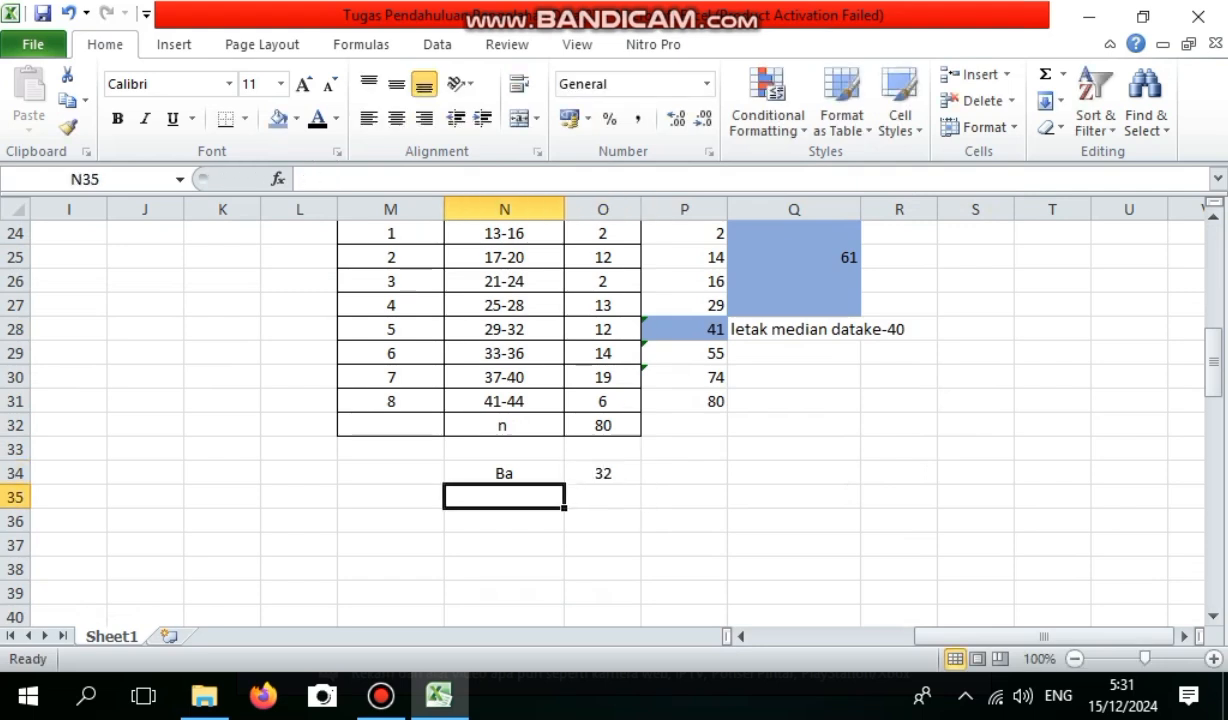
text(Bb)
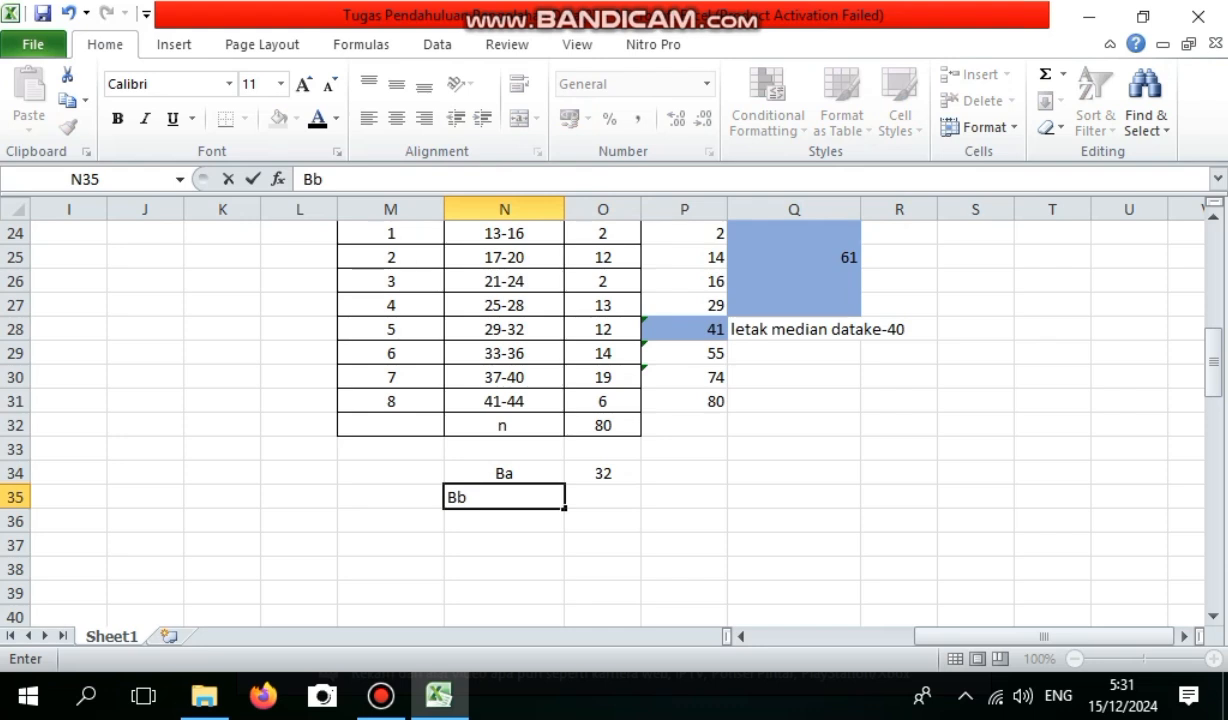
key(Right)
text(2)
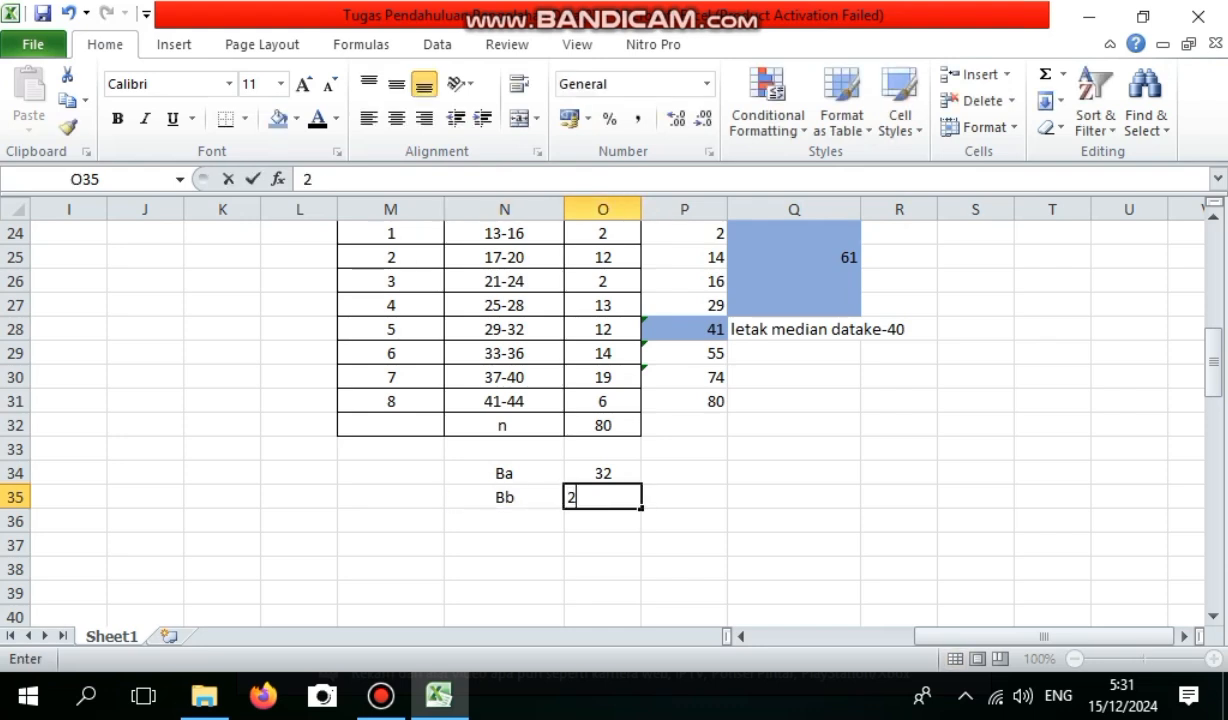
text(9)
key(Return)
Label N36 Ta and calculate the upper class boundary in O36 with the formula =O34+0,5.
key(Left)
text(Ta)
key(Right)
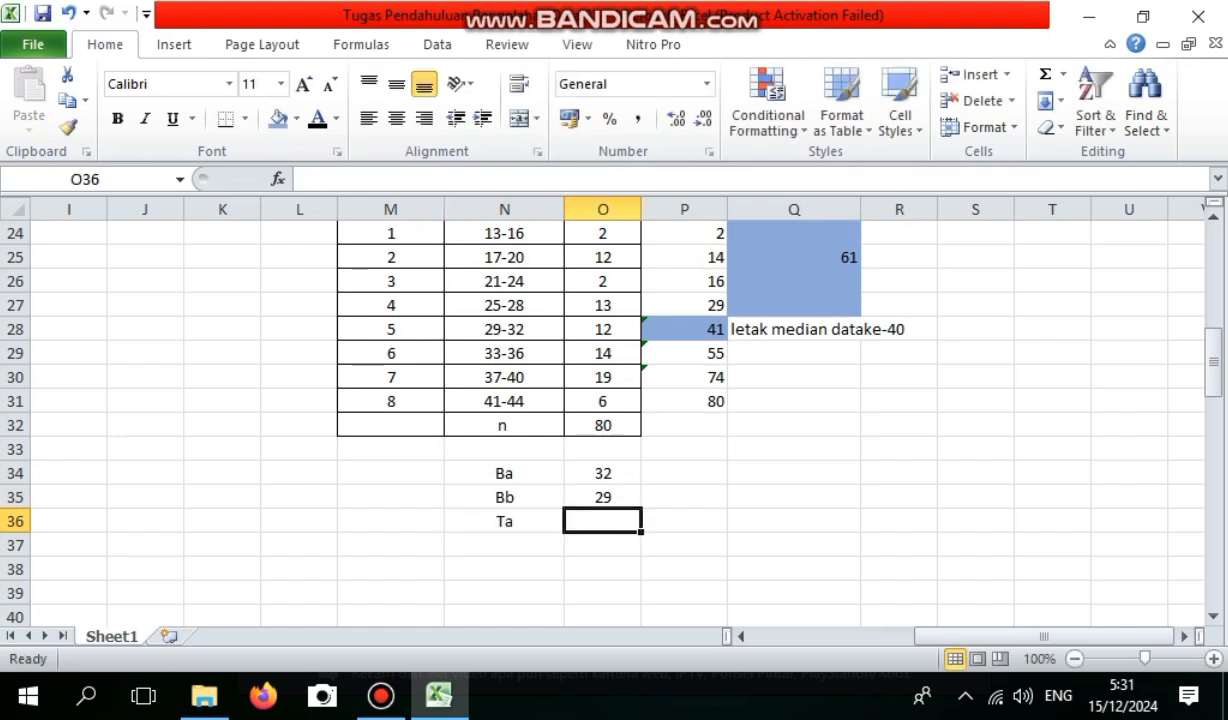
text(=)
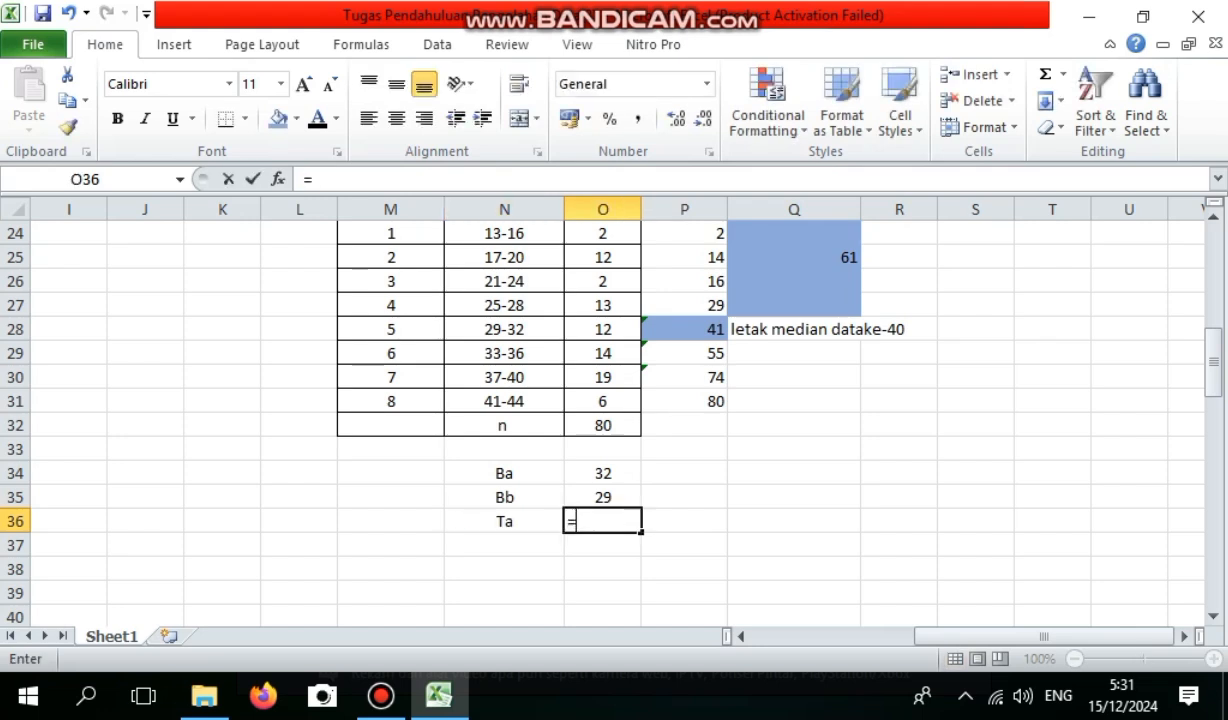
key(Up)
key(Up)
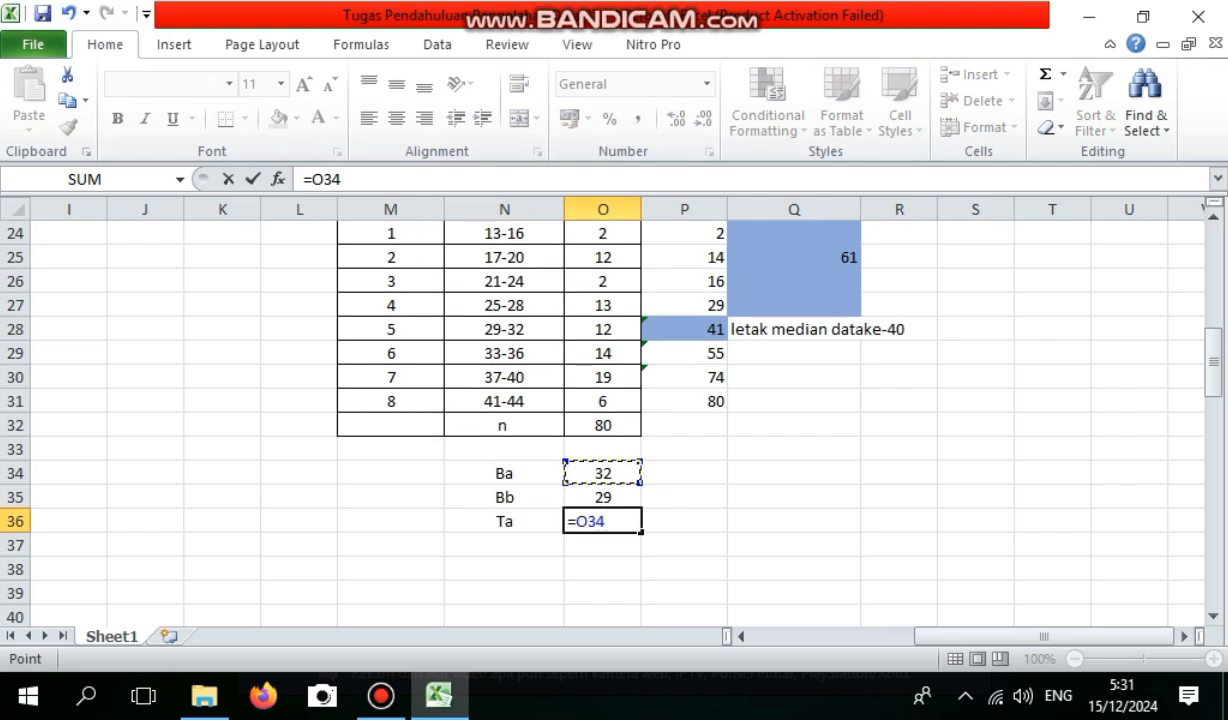
text(+0,5)
key(Return)
Label N37 Tb and calculate the lower class boundary in O37 with the formula =O35-0,5.
key(Left)
text(Tb)
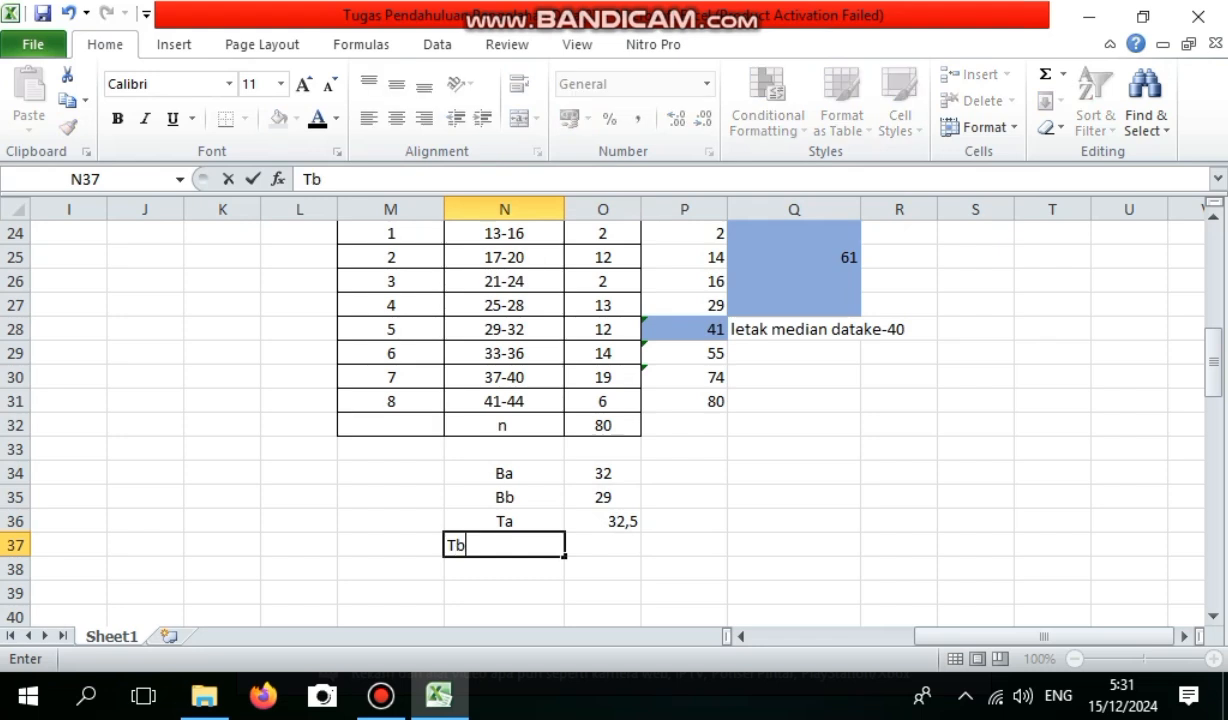
key(Tab)
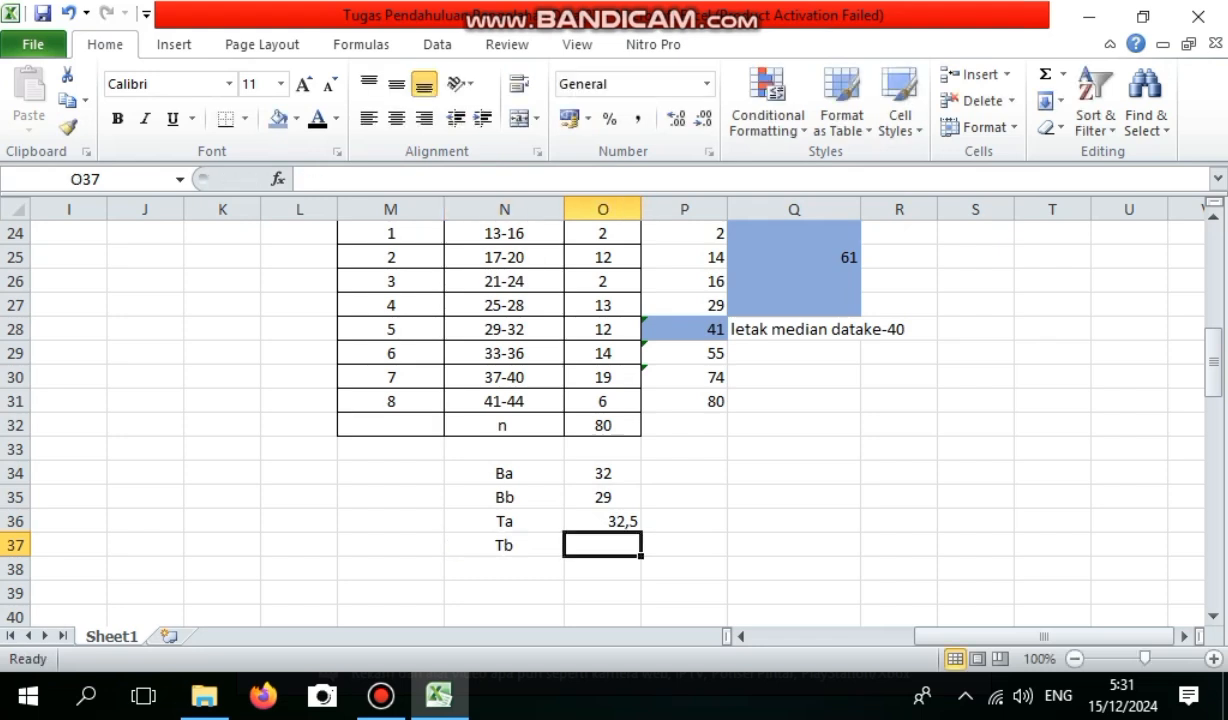
text(3)
key(BackSpace)
text(=)
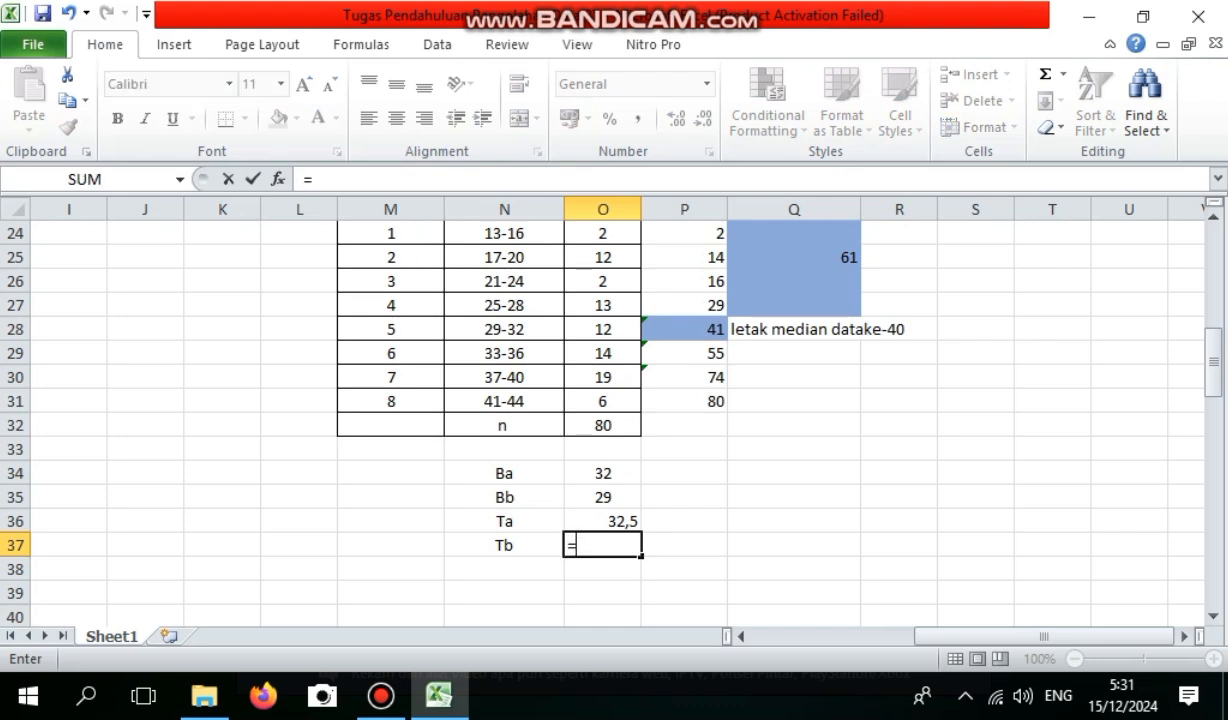
key(Up)
key(Up)
text(-0,)
text(5)
key(Return)
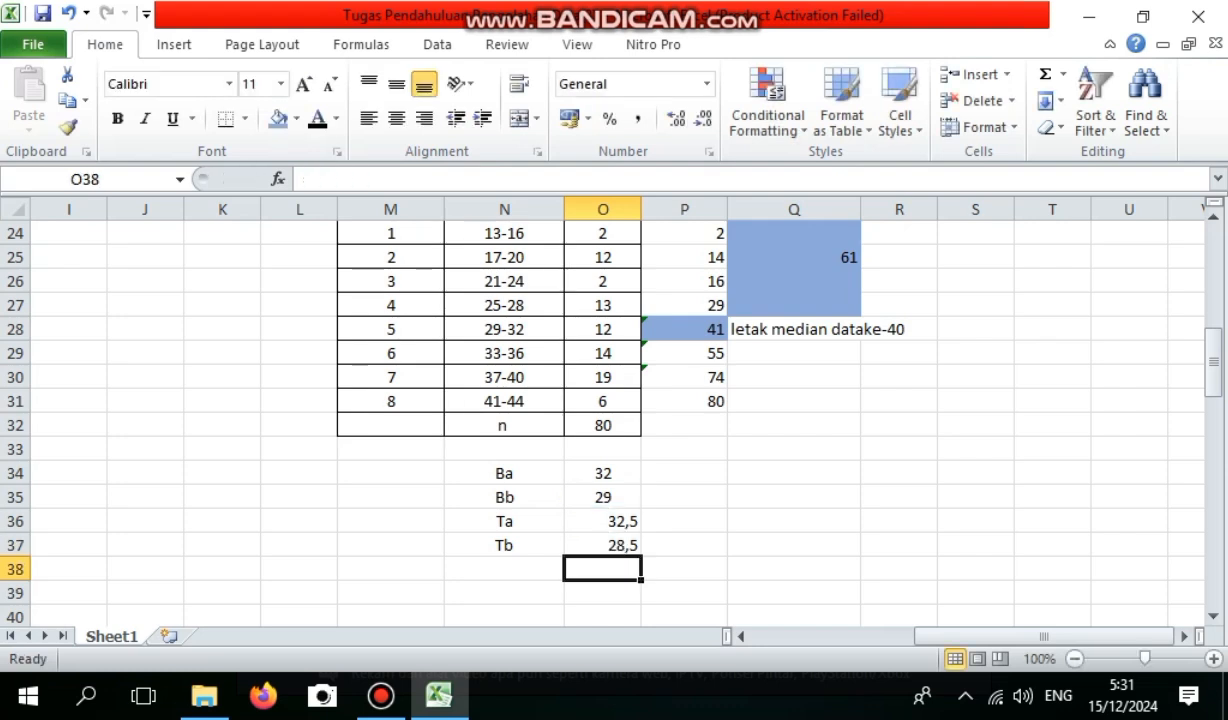
Label N38, below the Tb row, Median.
key(Left)
text(Median)
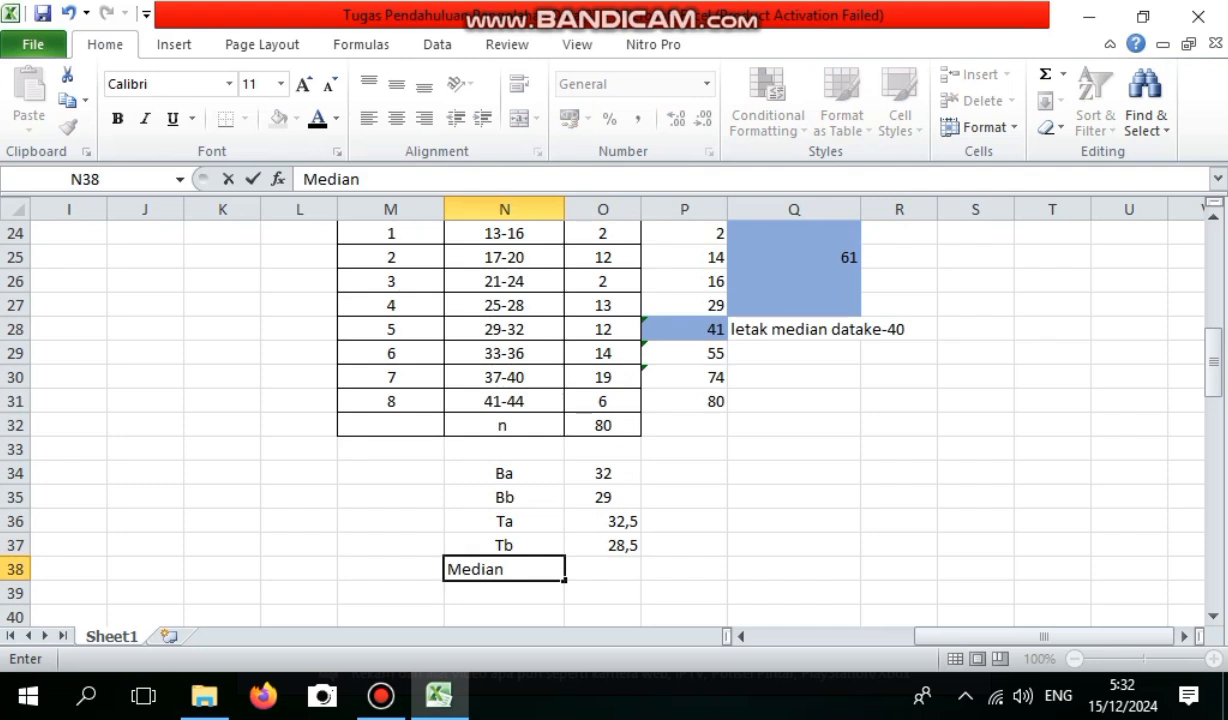
key(Tab)
Calculate the grouped median in O38 with =O37+(((40-Q25)/P28)*K11), accepting the proposed closing parenthesis.
text(=)
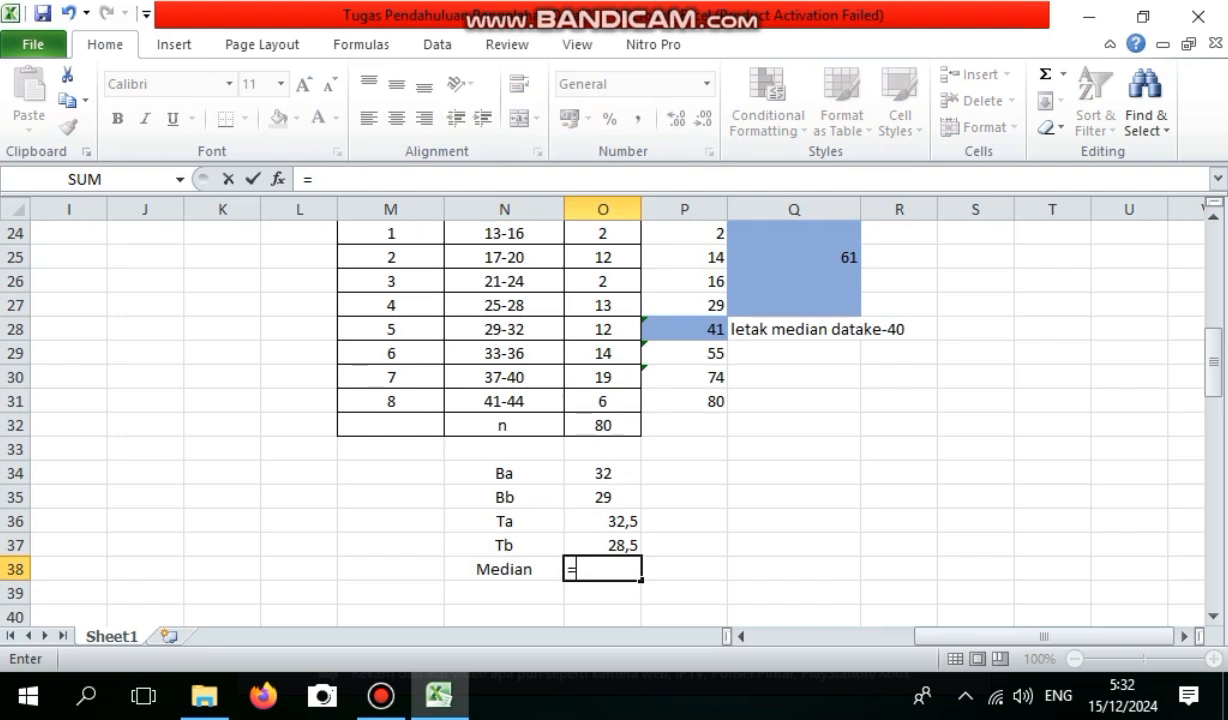
key(Up)
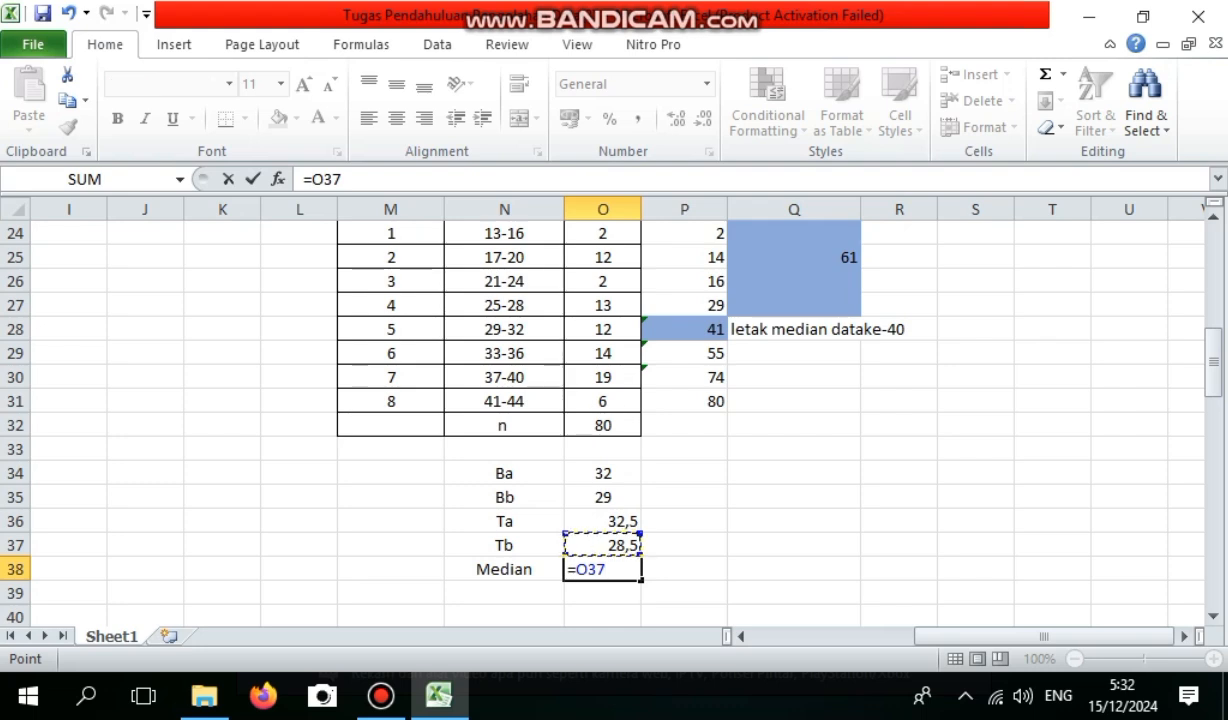
text(+(()
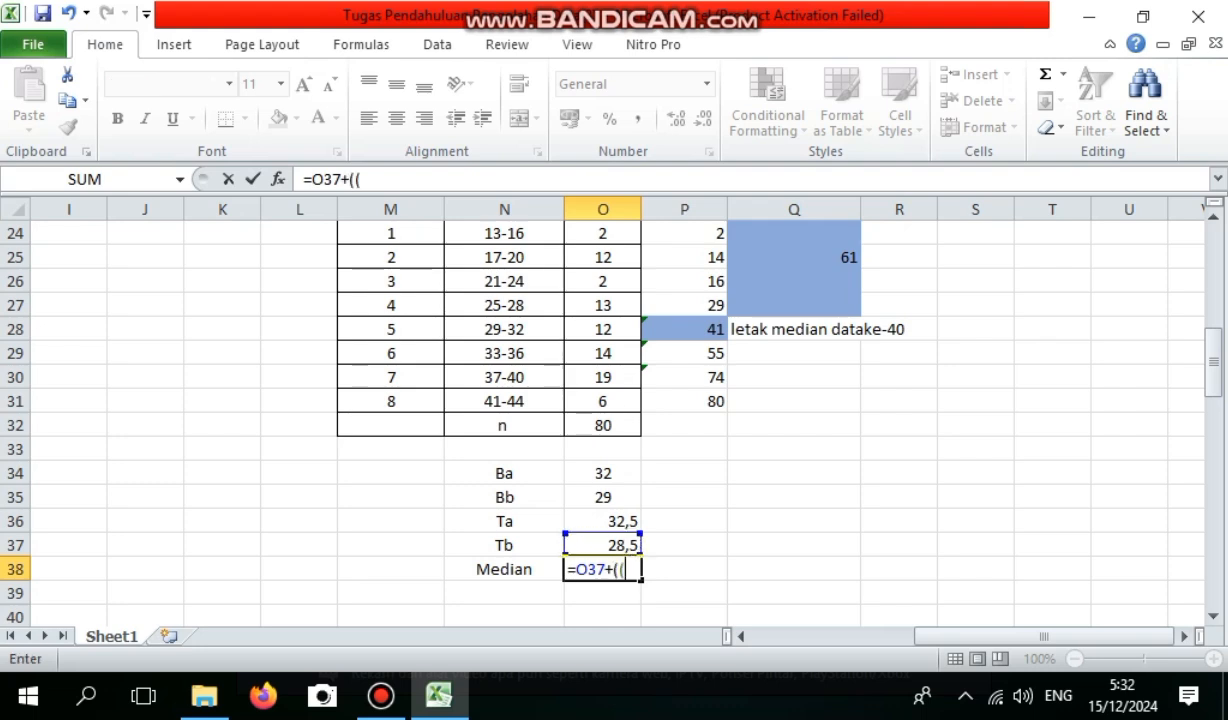
text((40-)
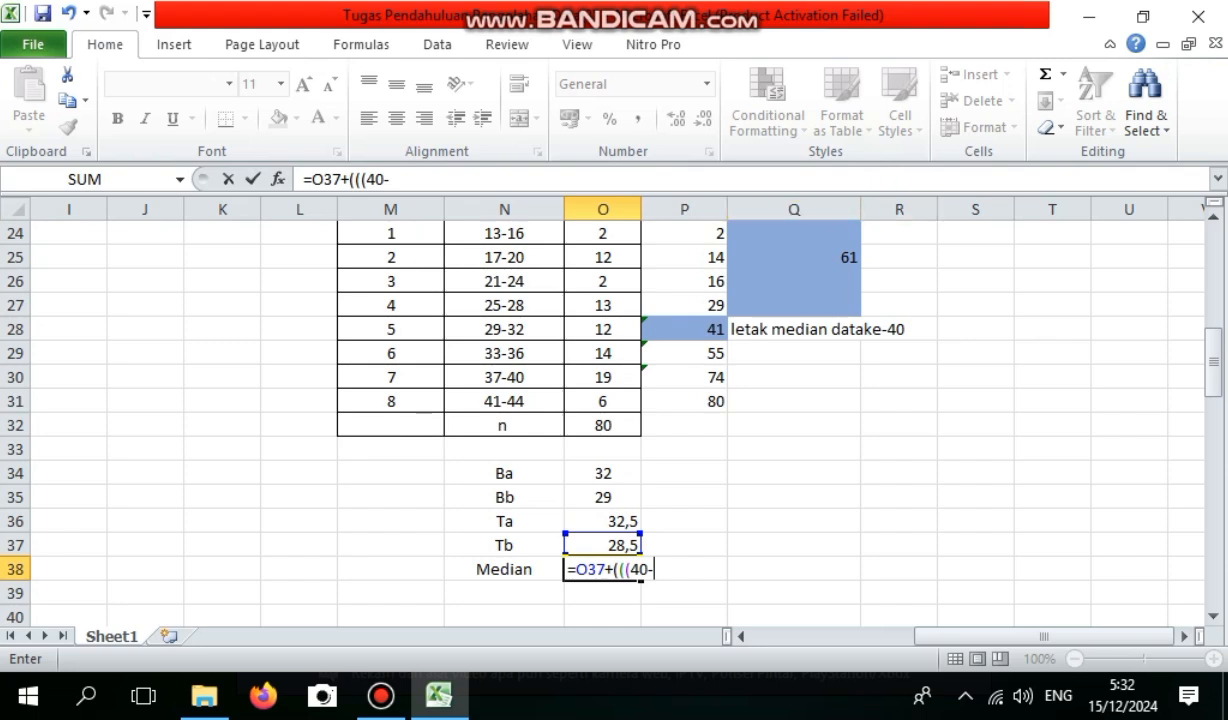
click(794, 258)
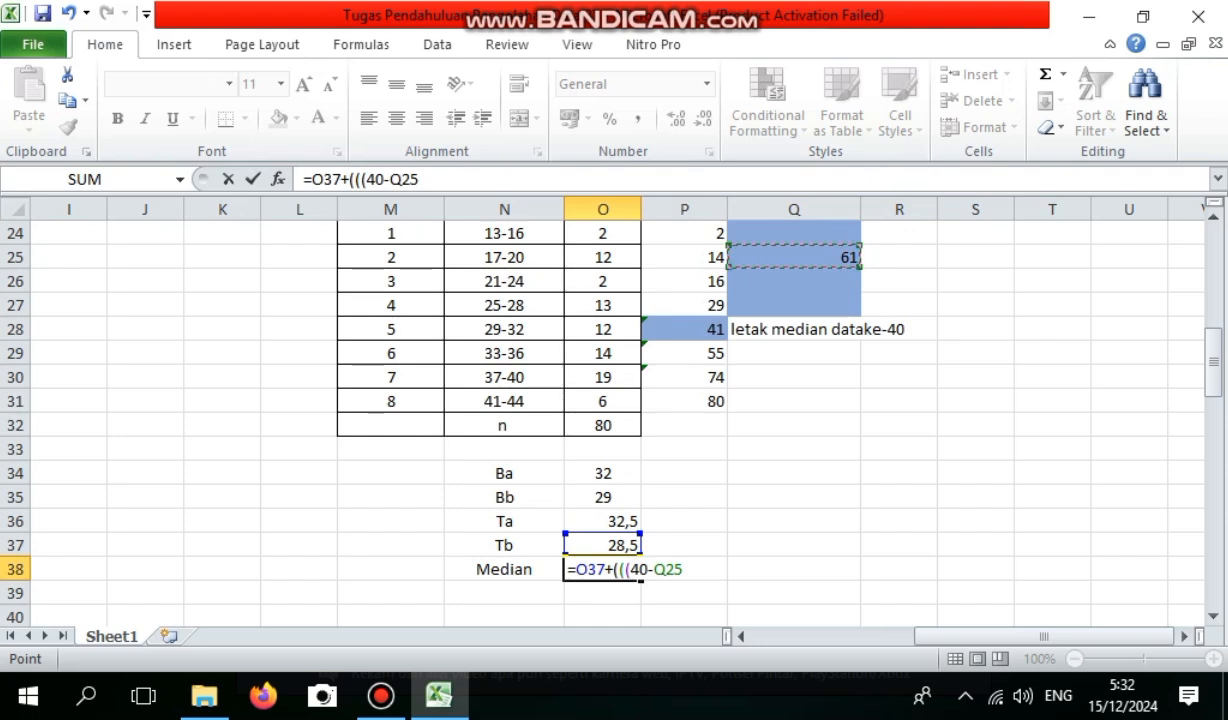
text()/)
click(684, 329)
text()*)
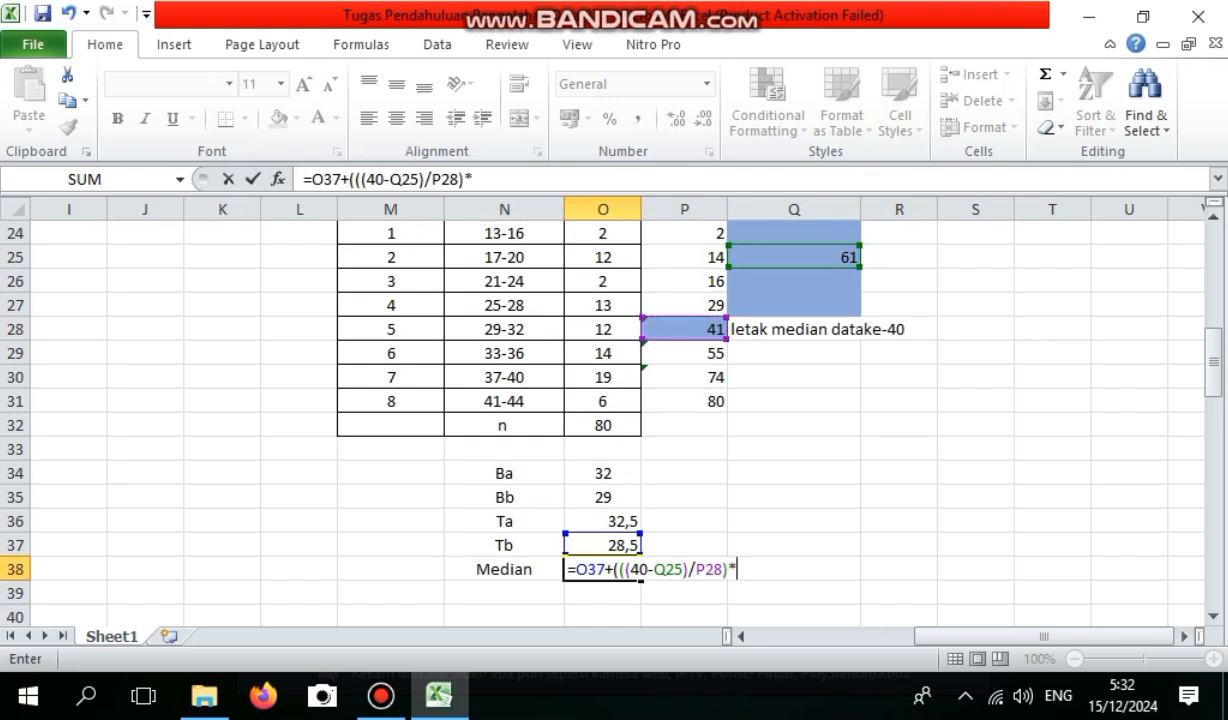
drag(1213, 366, 1213, 283)
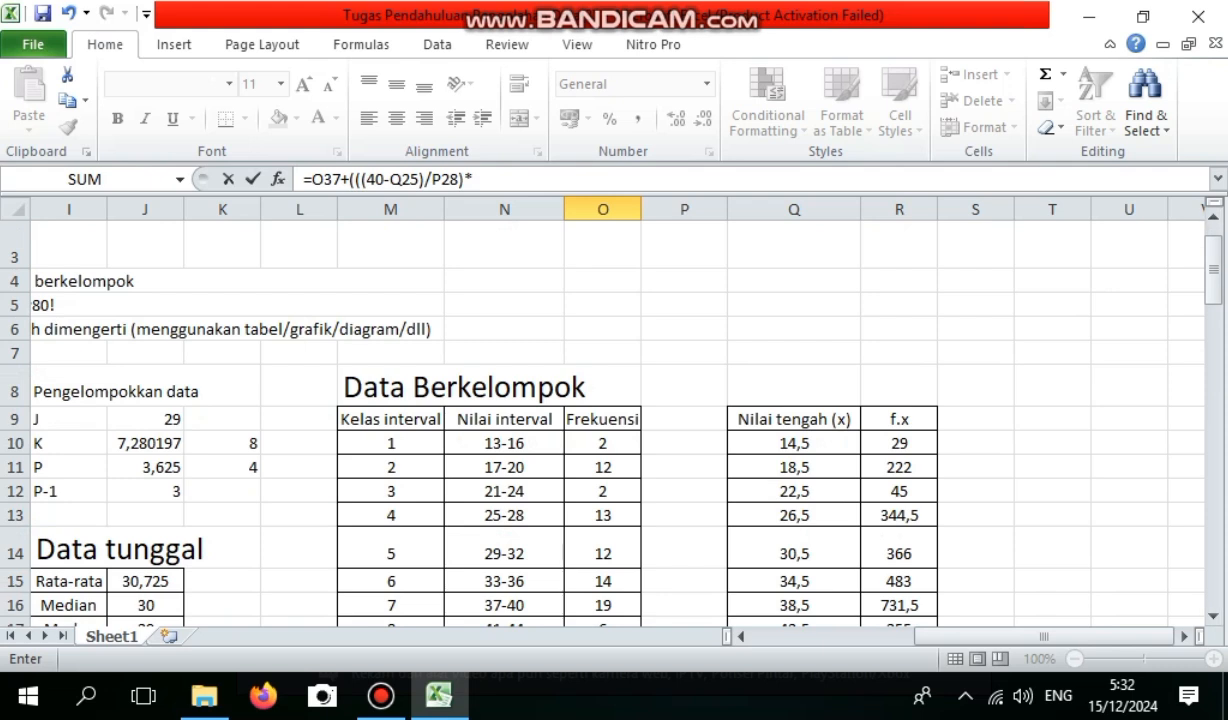
click(232, 467)
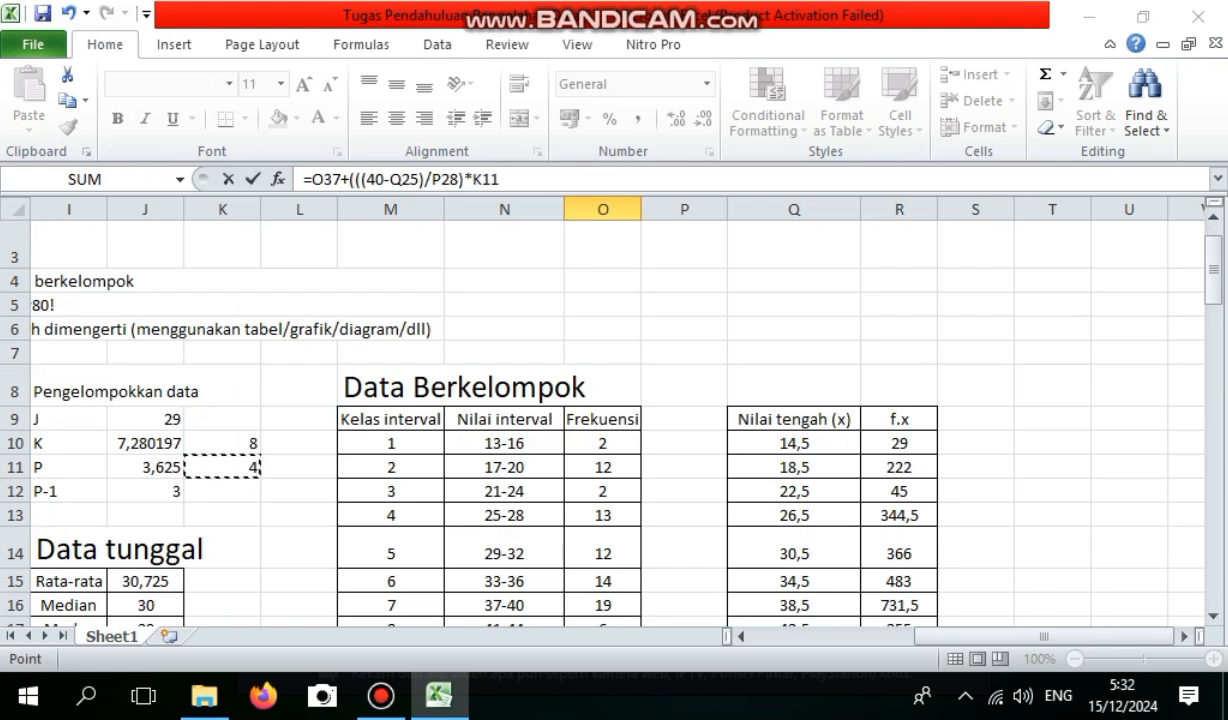
key(Return)
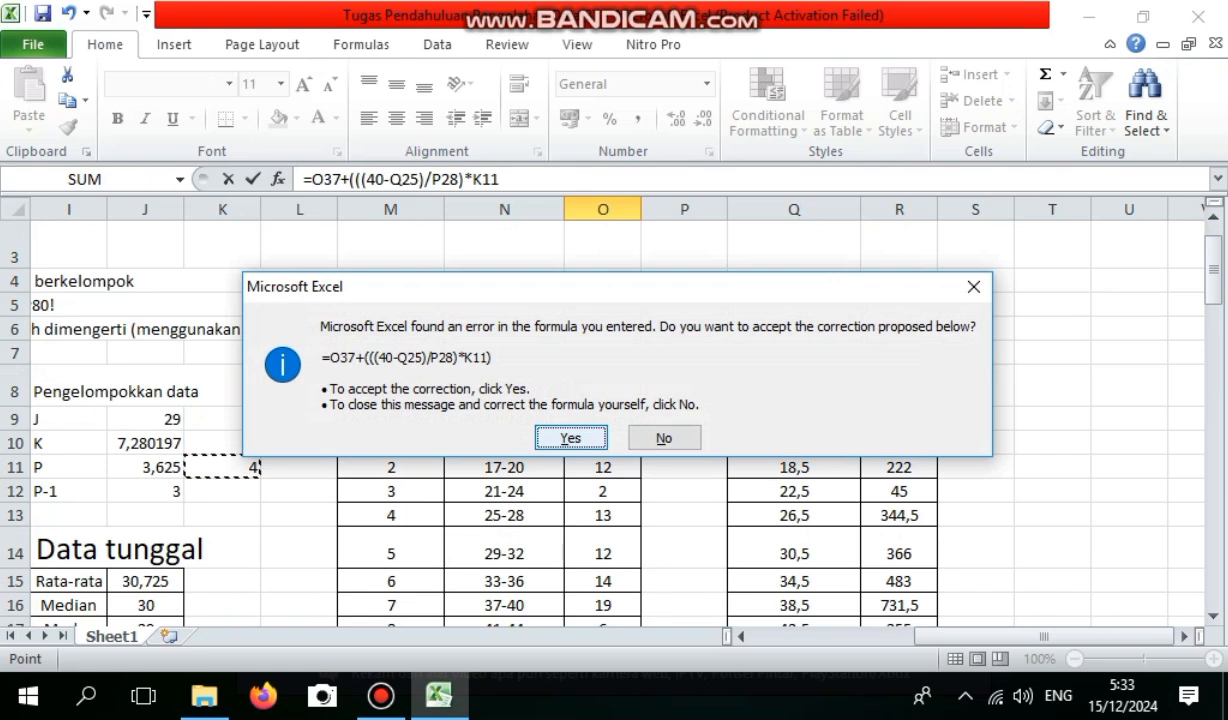
key(Return)
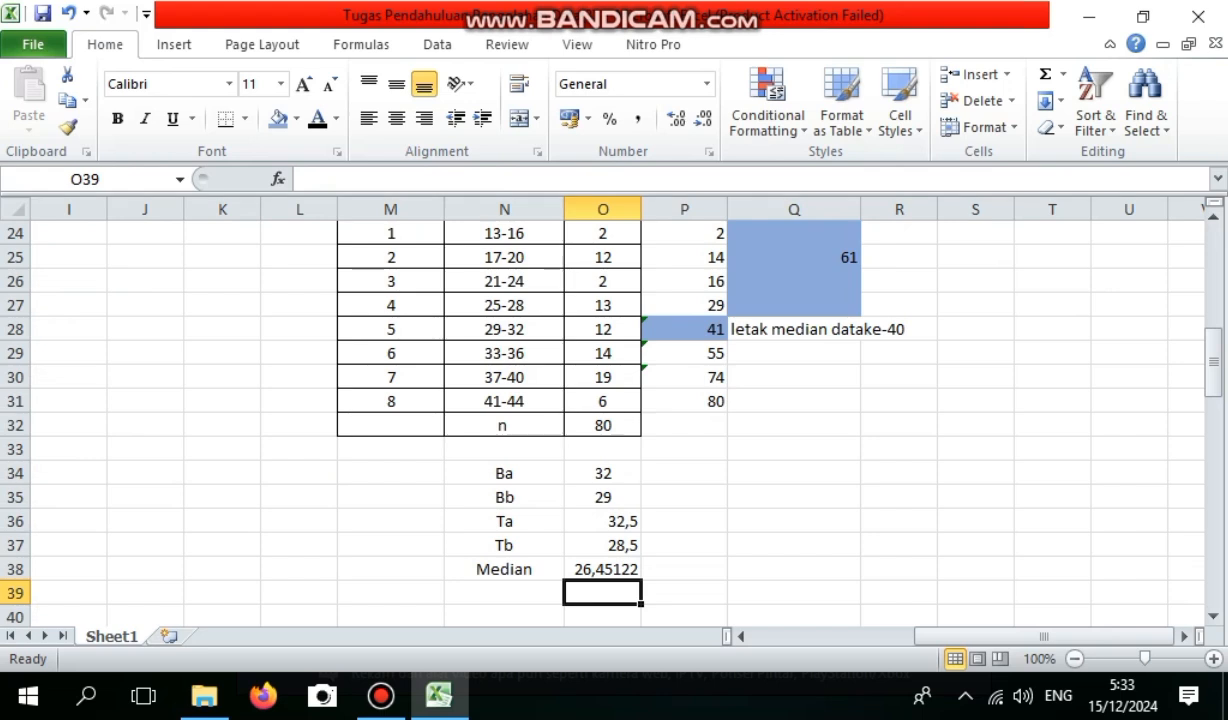
Widen column O slightly to show more decimals of the median in O38.
drag(641, 209, 665, 209)
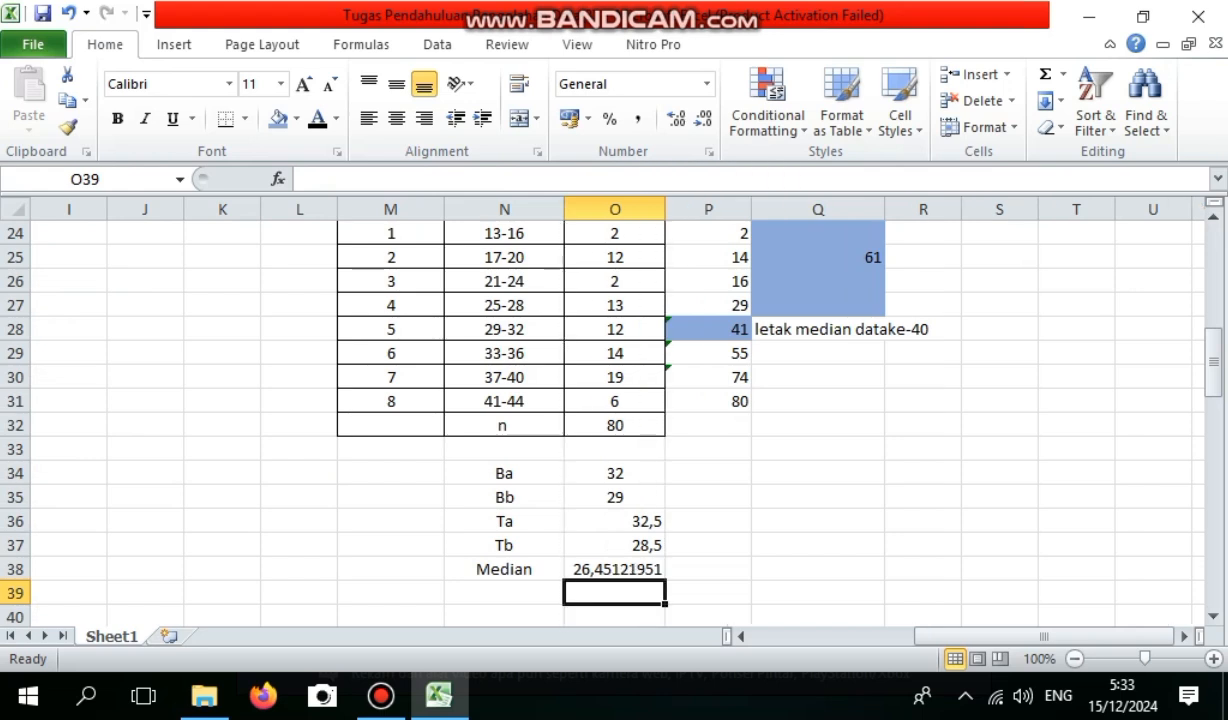
click(615, 545)
click(923, 497)
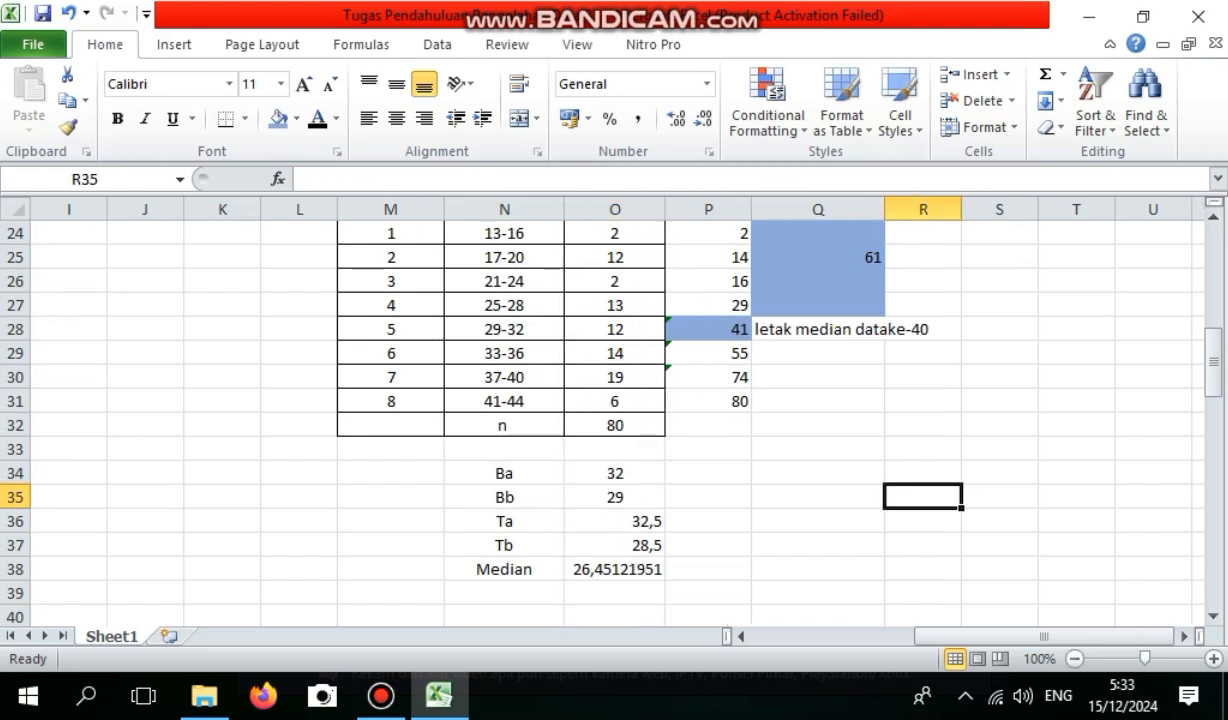
Add the heading Modus in M42, below the median calculation, at font size 20.
drag(1212, 362, 1212, 408)
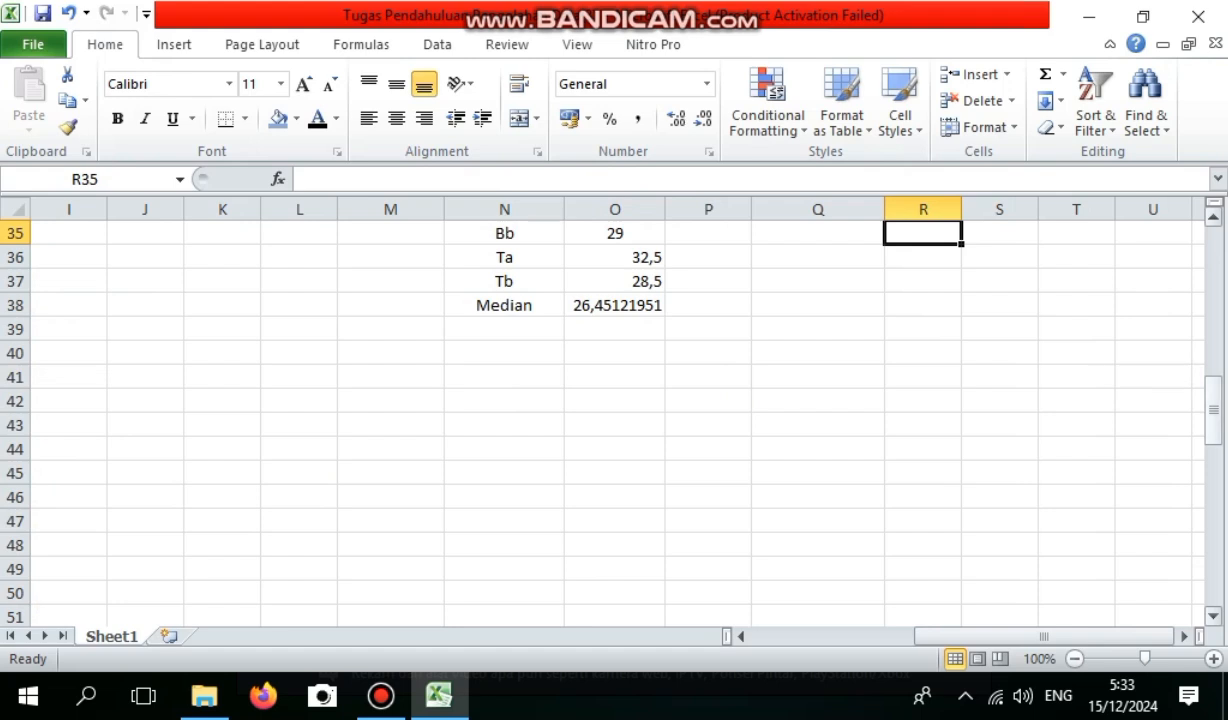
click(504, 353)
click(391, 353)
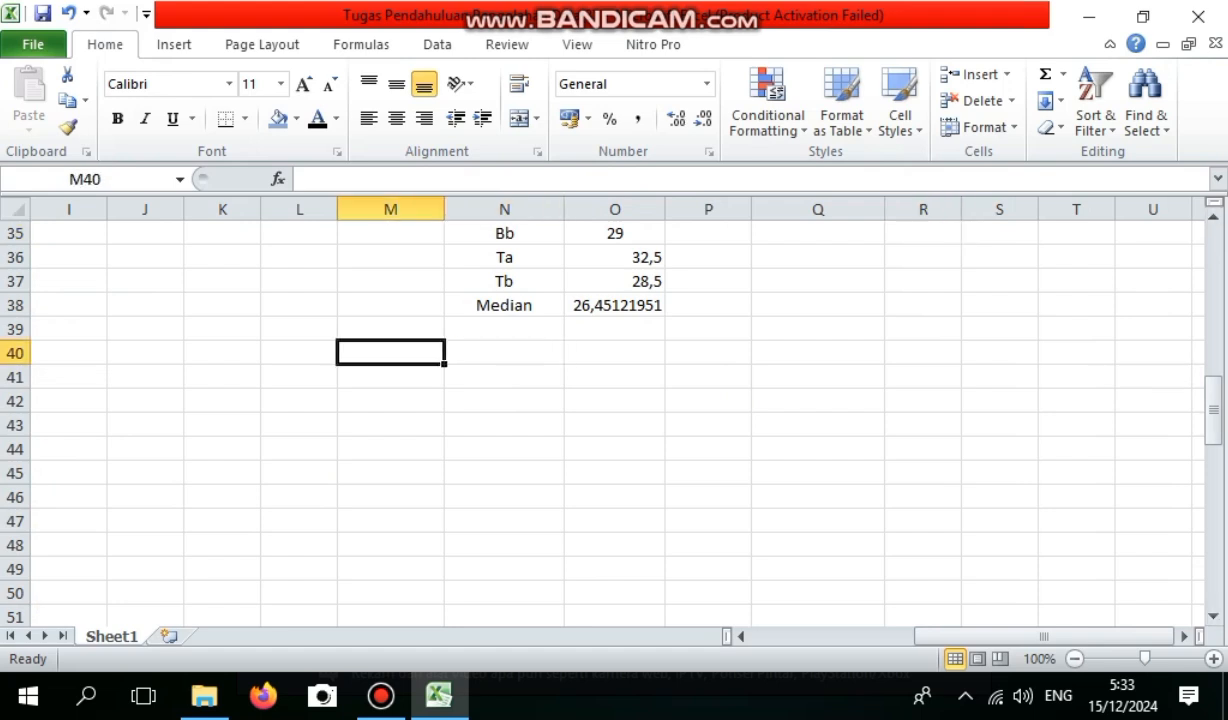
text(M)
key(BackSpace)
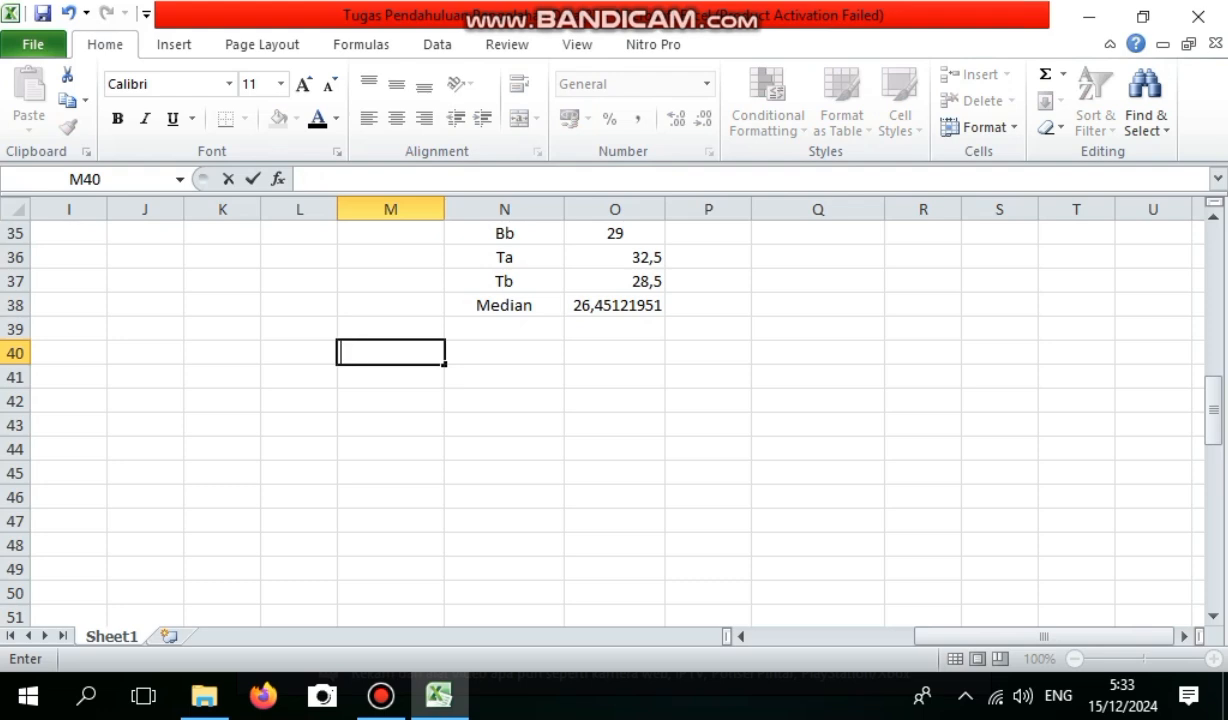
click(391, 401)
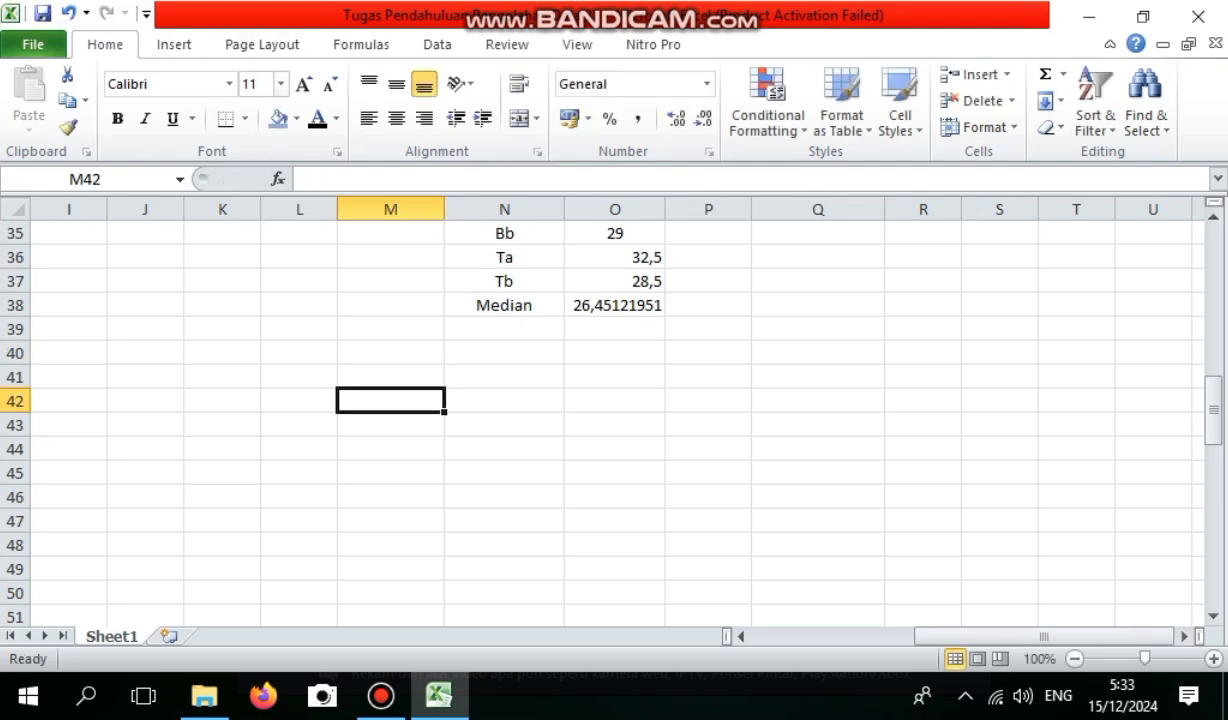
click(251, 84)
text(20)
key(Return)
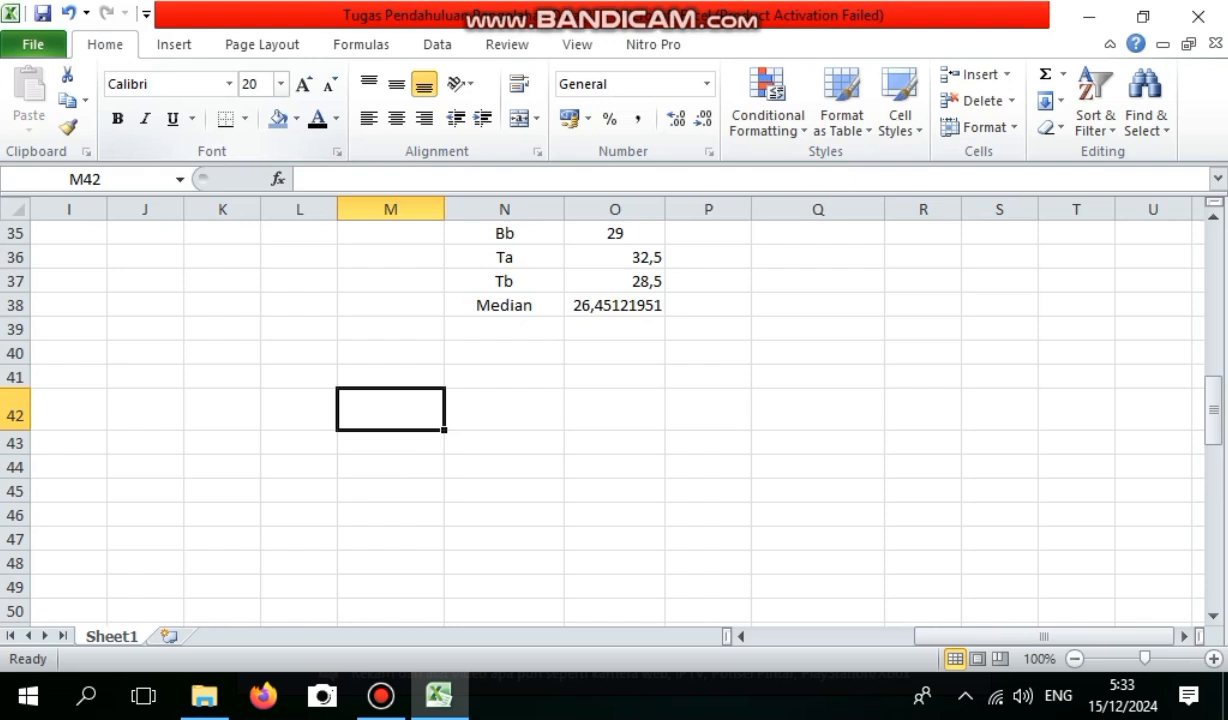
text(Modus)
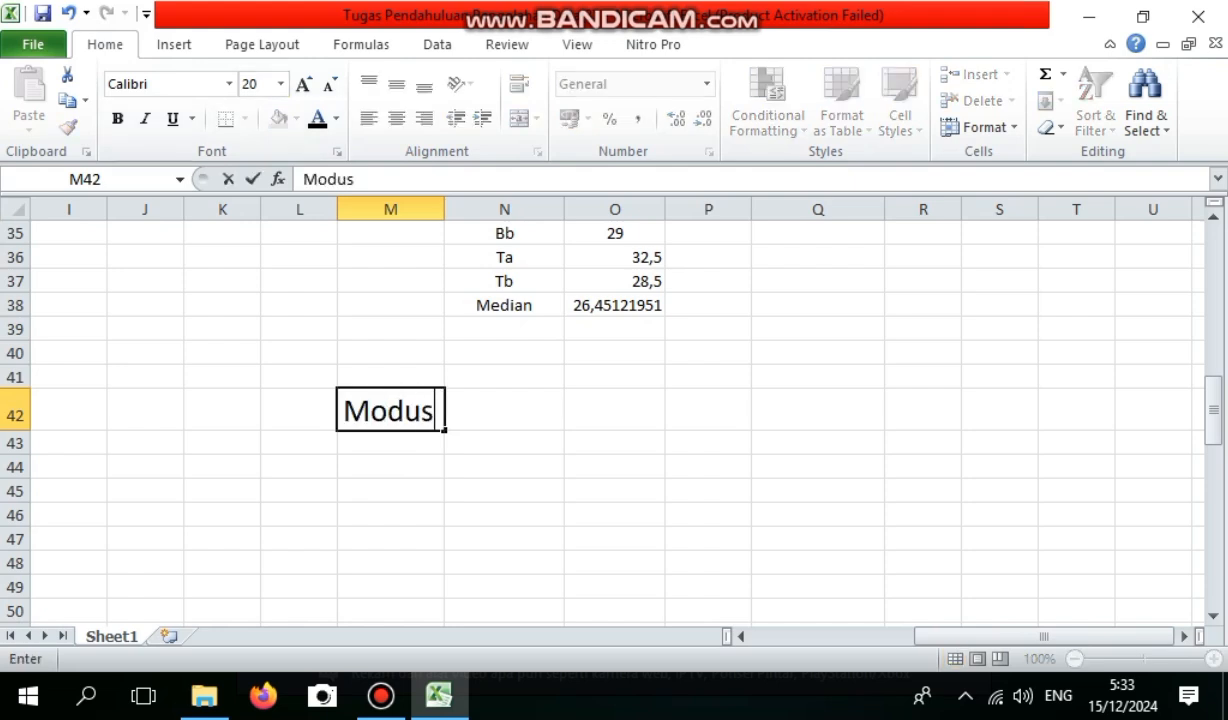
key(Return)
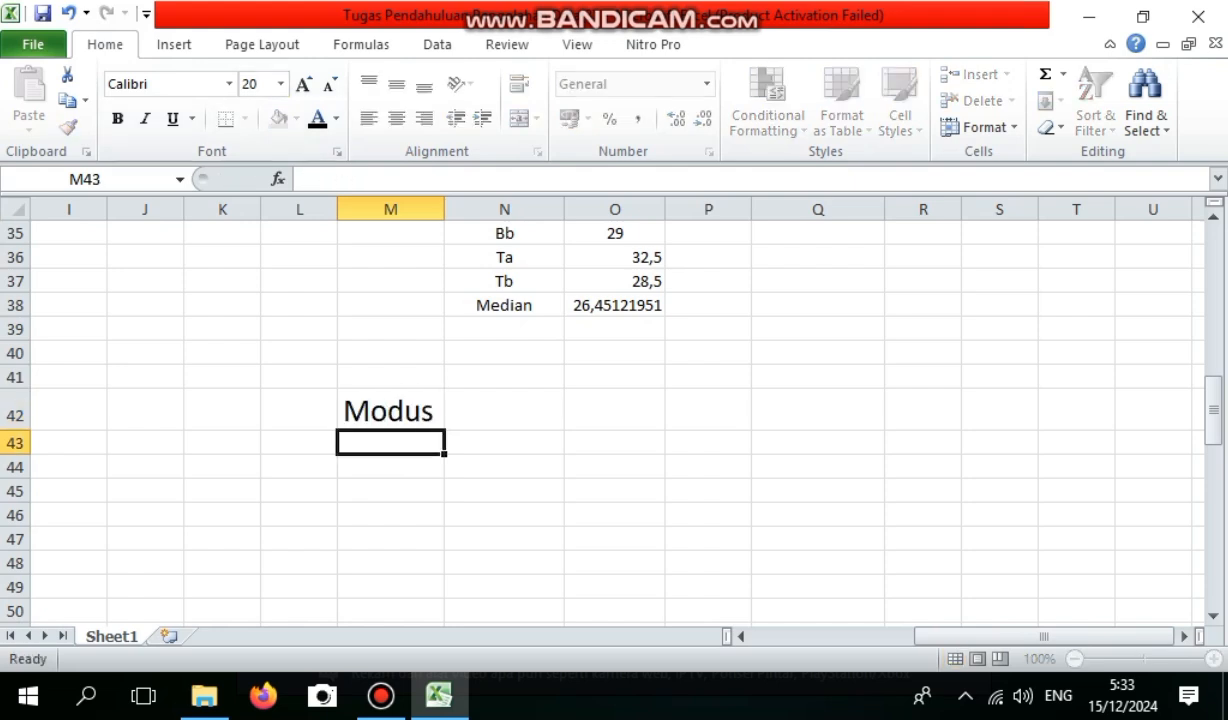
Copy the median section's frequency table, M23:O32, to M43 under the Modus heading.
drag(1213, 410, 1213, 352)
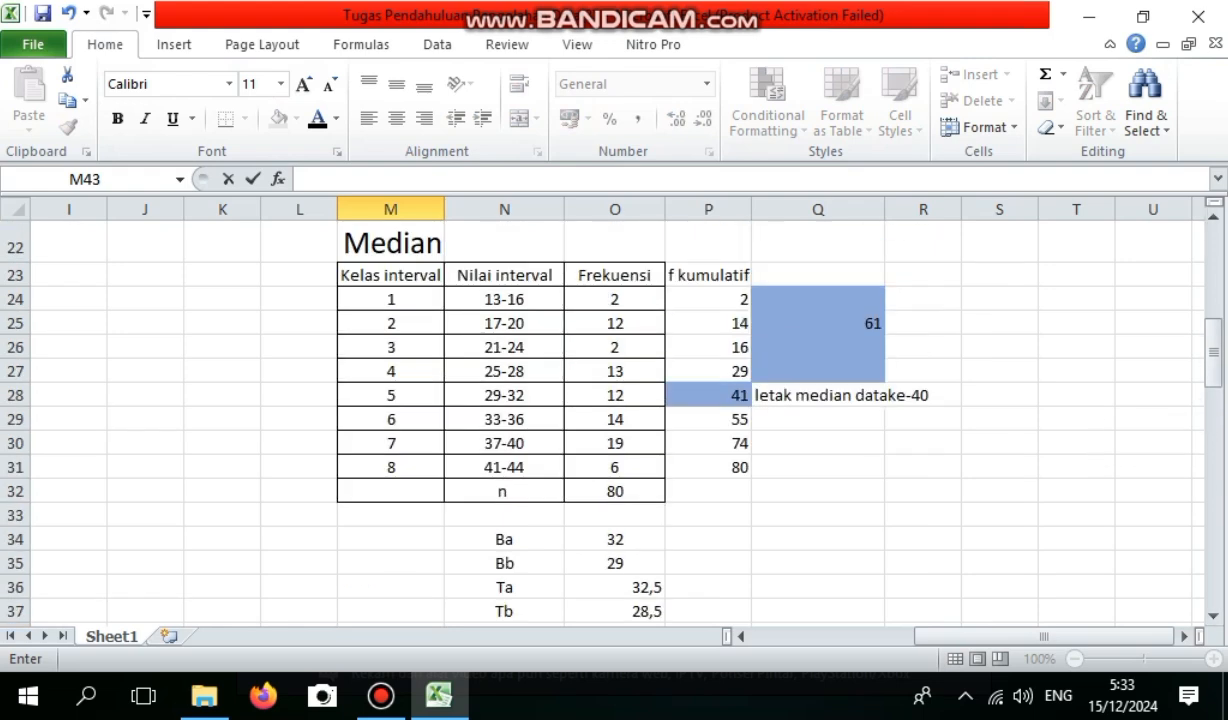
drag(390, 275, 615, 491)
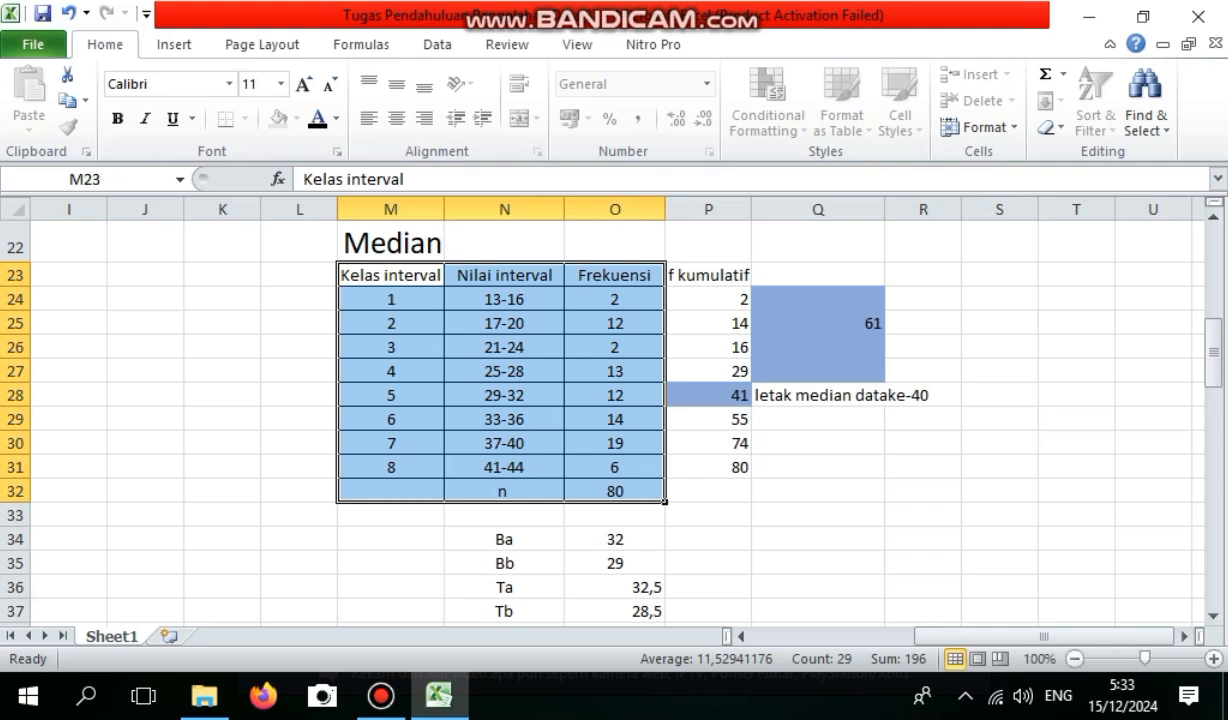
key(ctrl+c)
scroll(600, 420, down, 11)
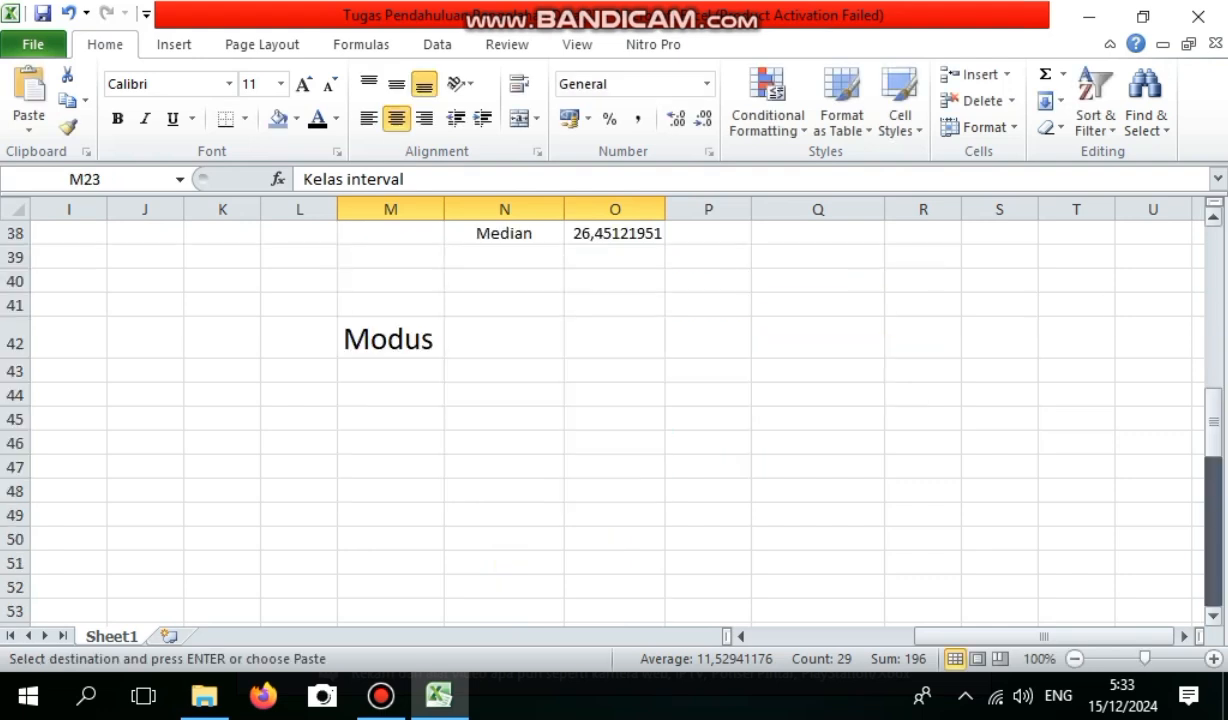
scroll(600, 420, up, 5)
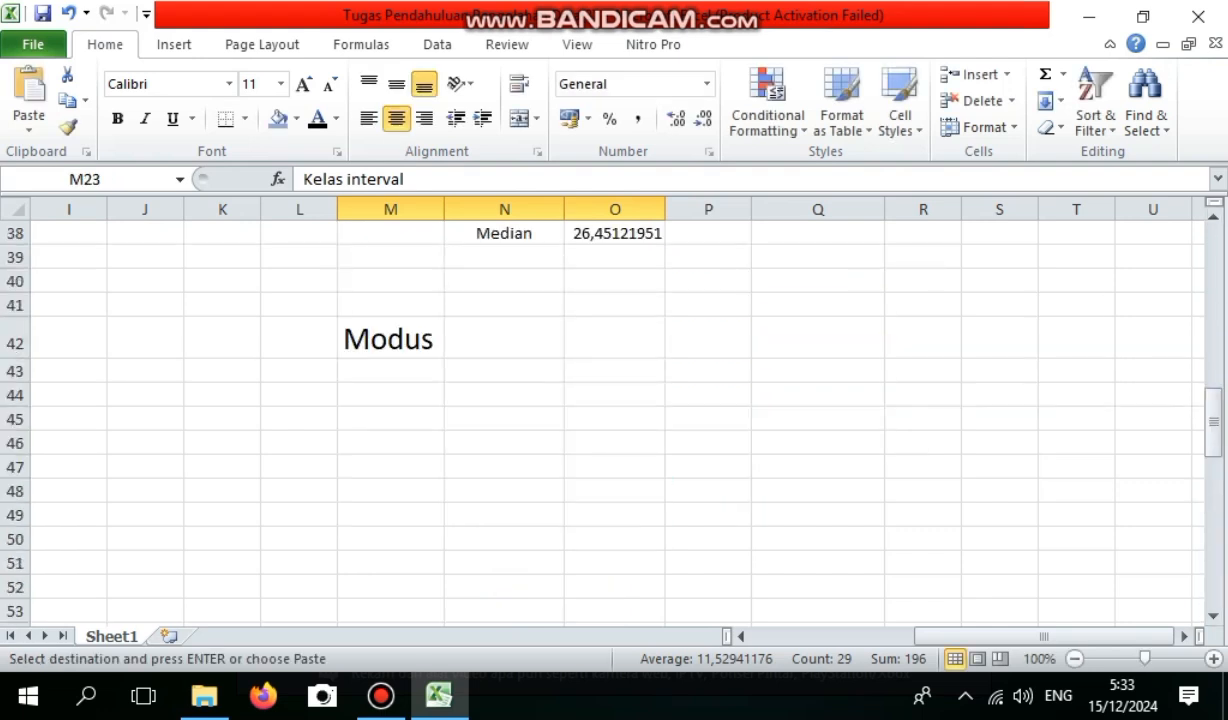
click(391, 371)
key(ctrl+v)
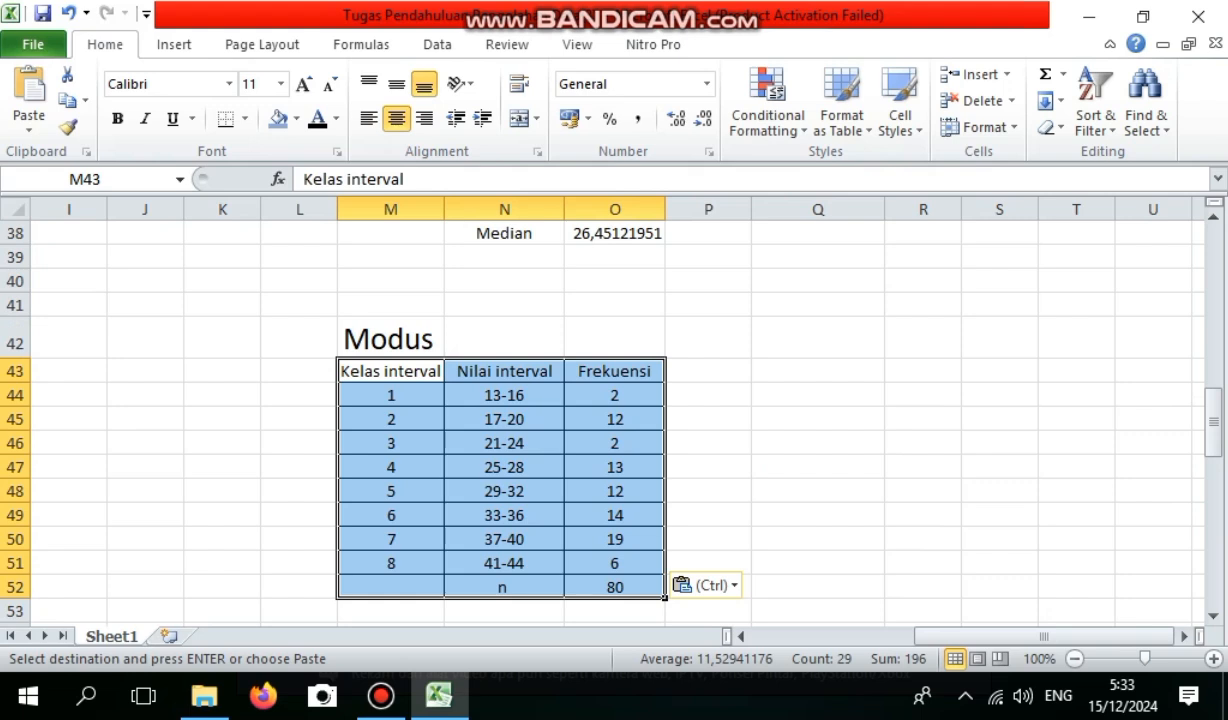
Mark class 37-40 of the mode table with the note "kelas modus" in P50.
click(708, 419)
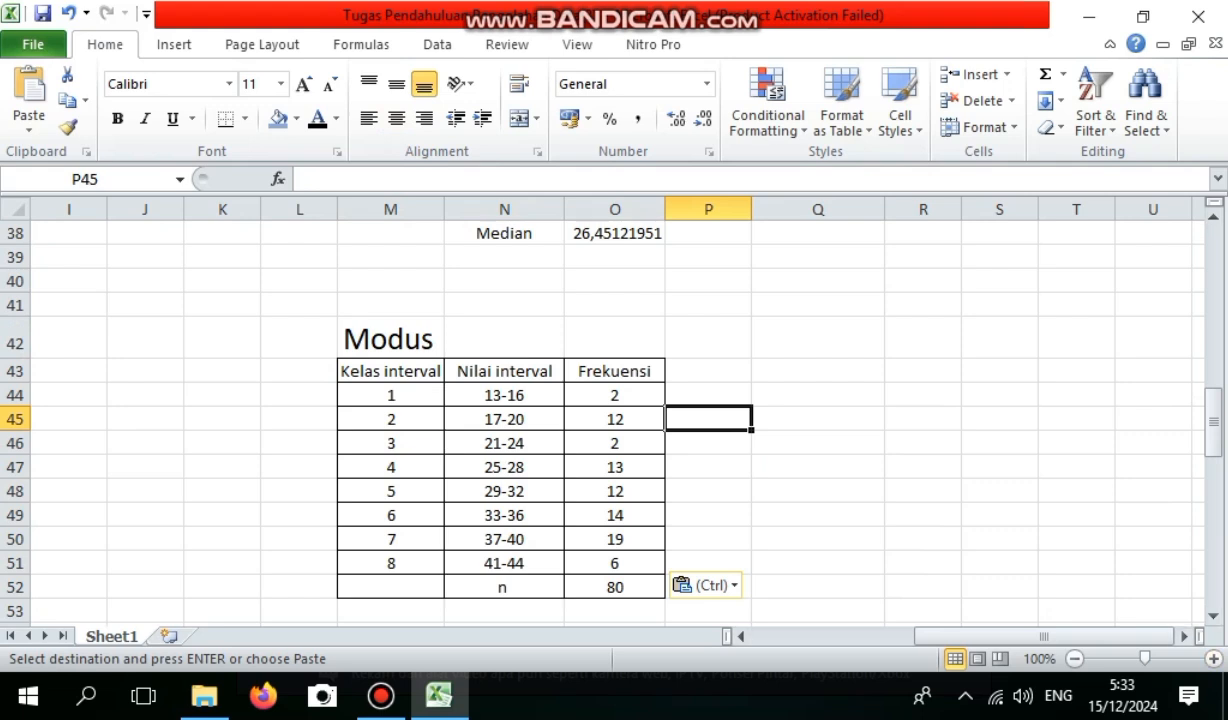
click(615, 539)
click(708, 539)
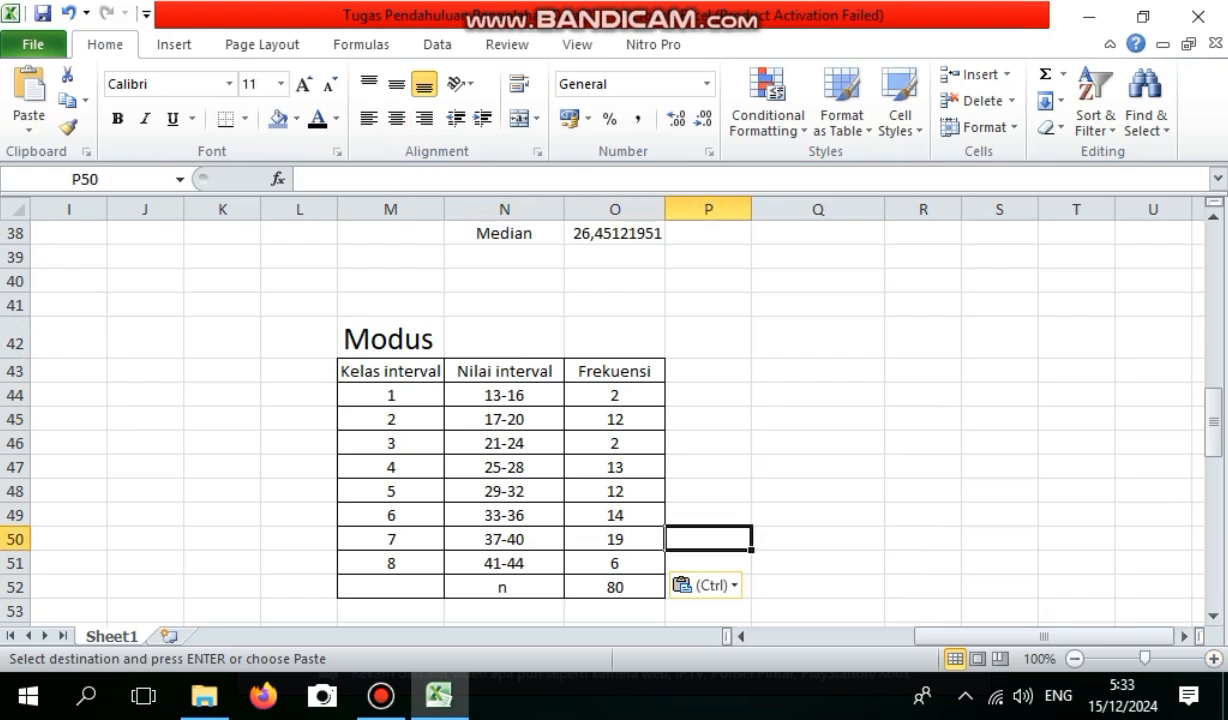
text(kelas modus)
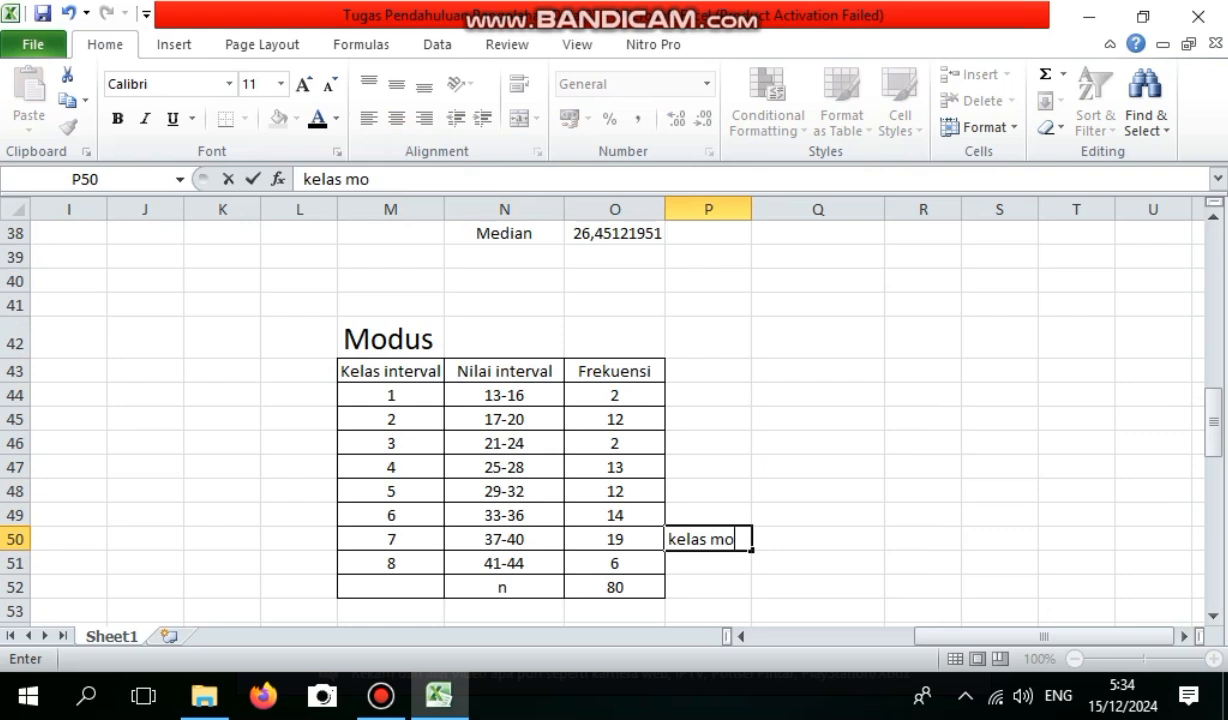
drag(1213, 423, 1213, 446)
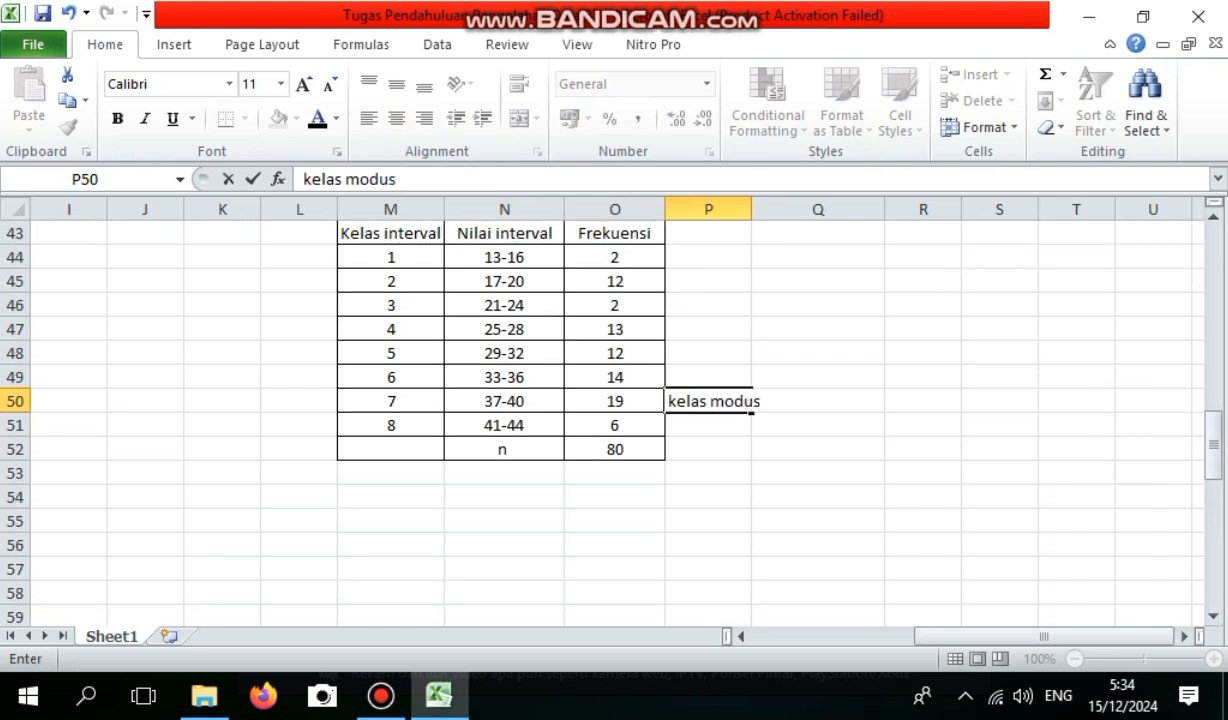
click(504, 497)
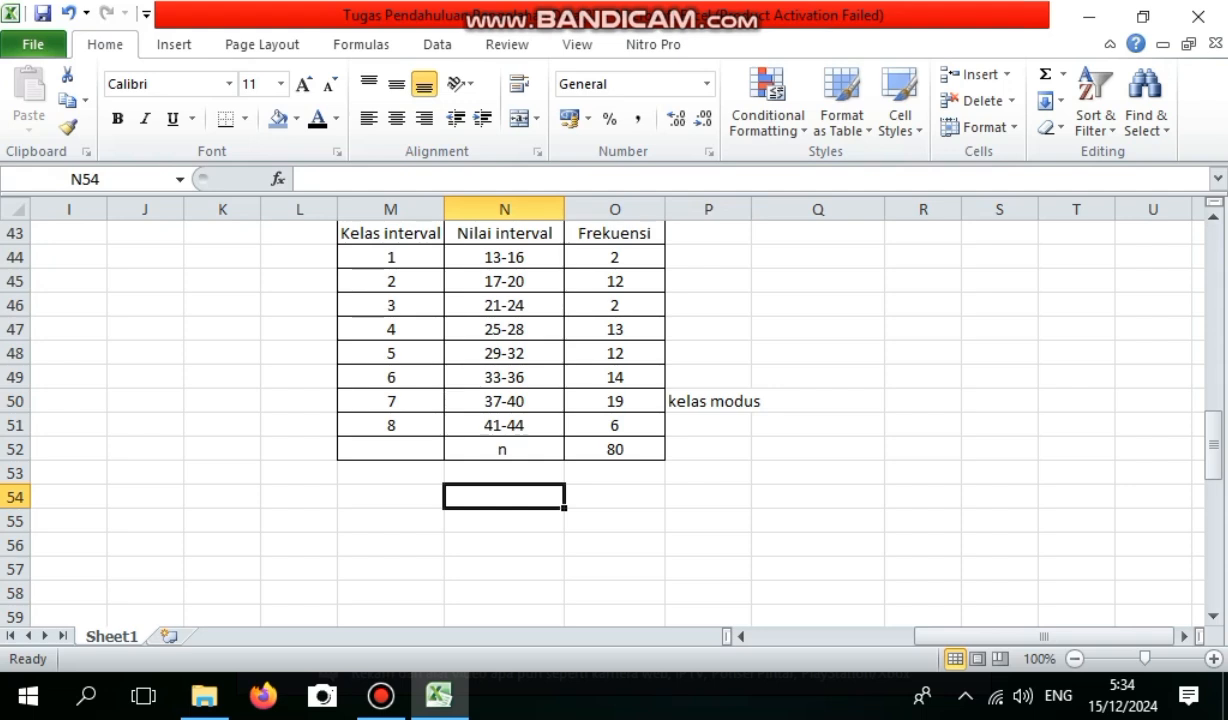
Fill the mode class cells N50:O50, interval 37-40 and its frequency, with the blue highlight colour.
click(504, 401)
drag(504, 401, 614, 401)
right_click(595, 401)
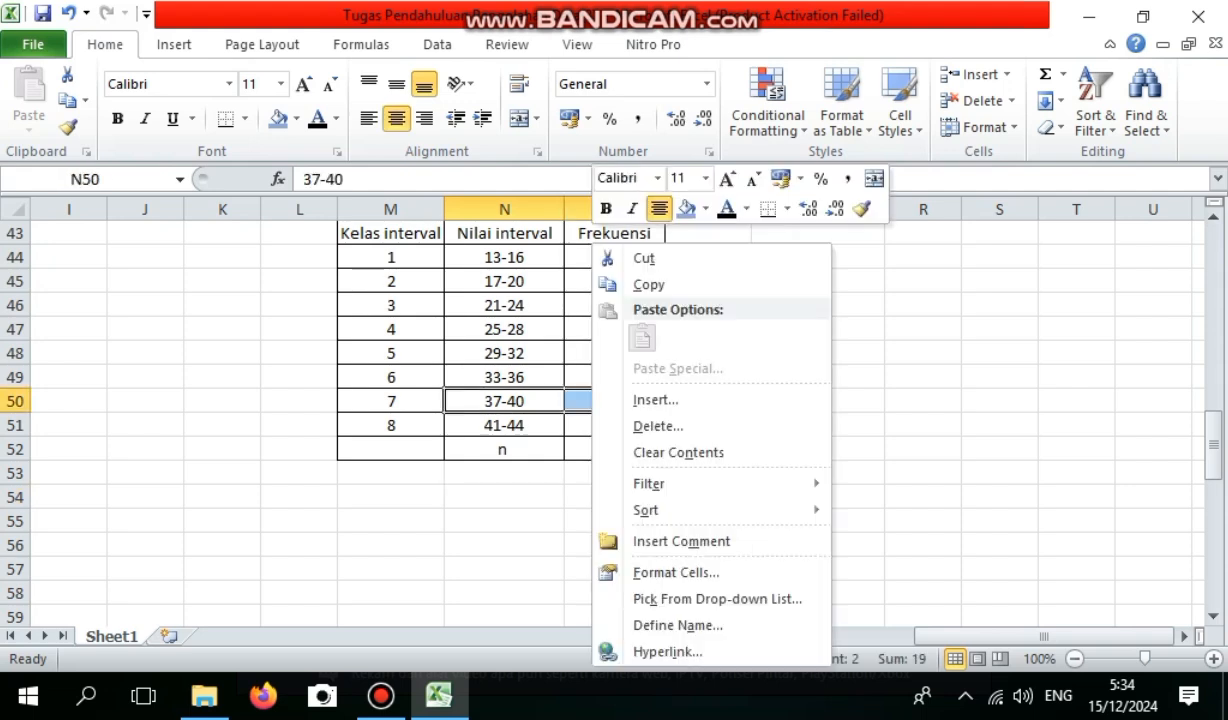
click(686, 209)
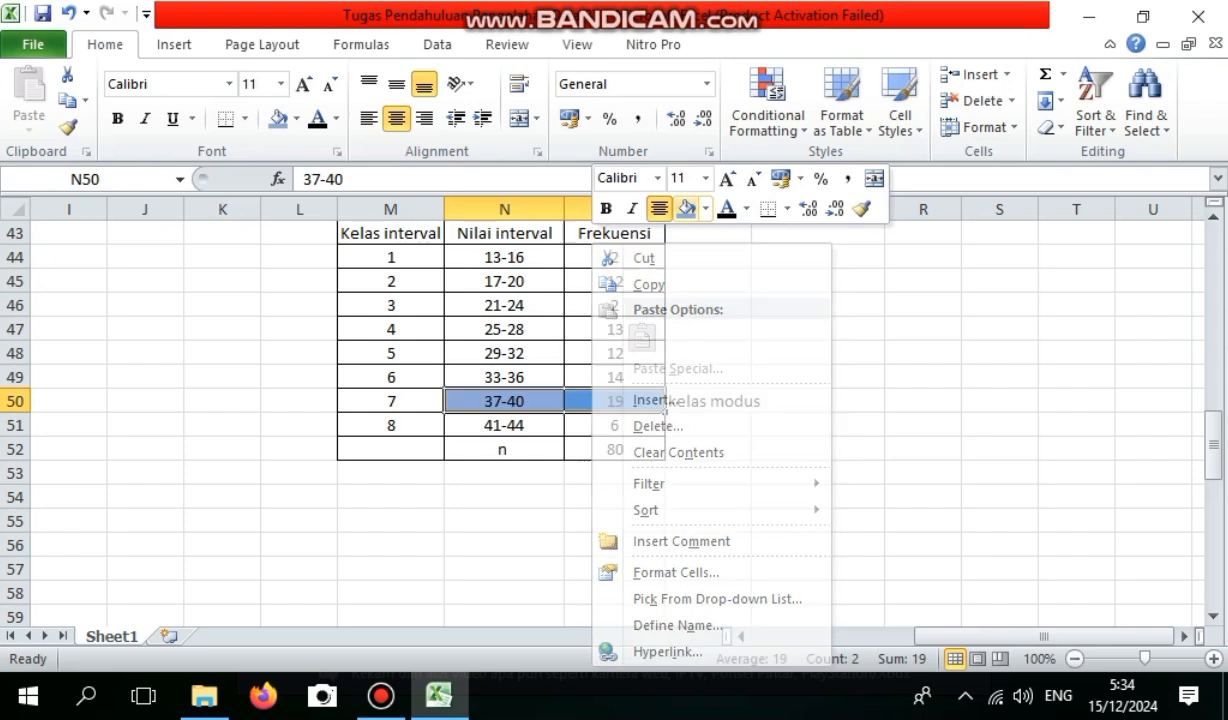
Label N54 as Tb and compute the mode class's lower boundary in O54 with =37-0,5.
click(504, 497)
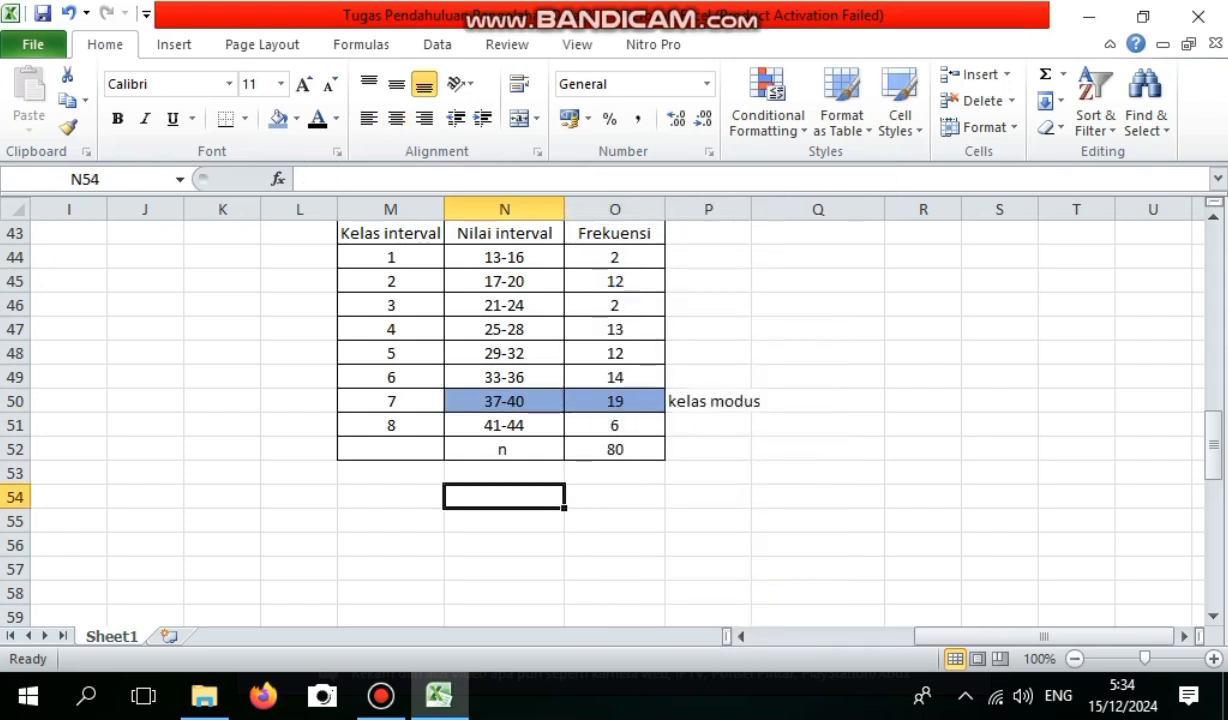
text(Tb)
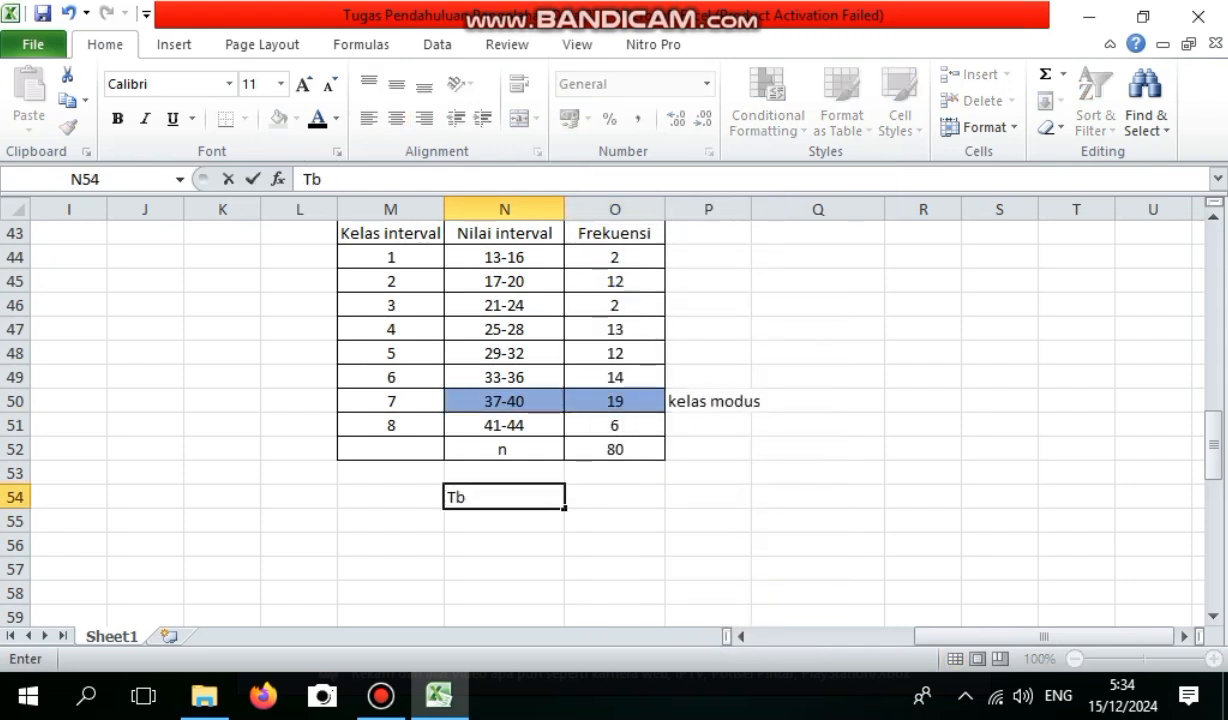
key(Tab)
text(40)
key(BackSpace)
key(BackSpace)
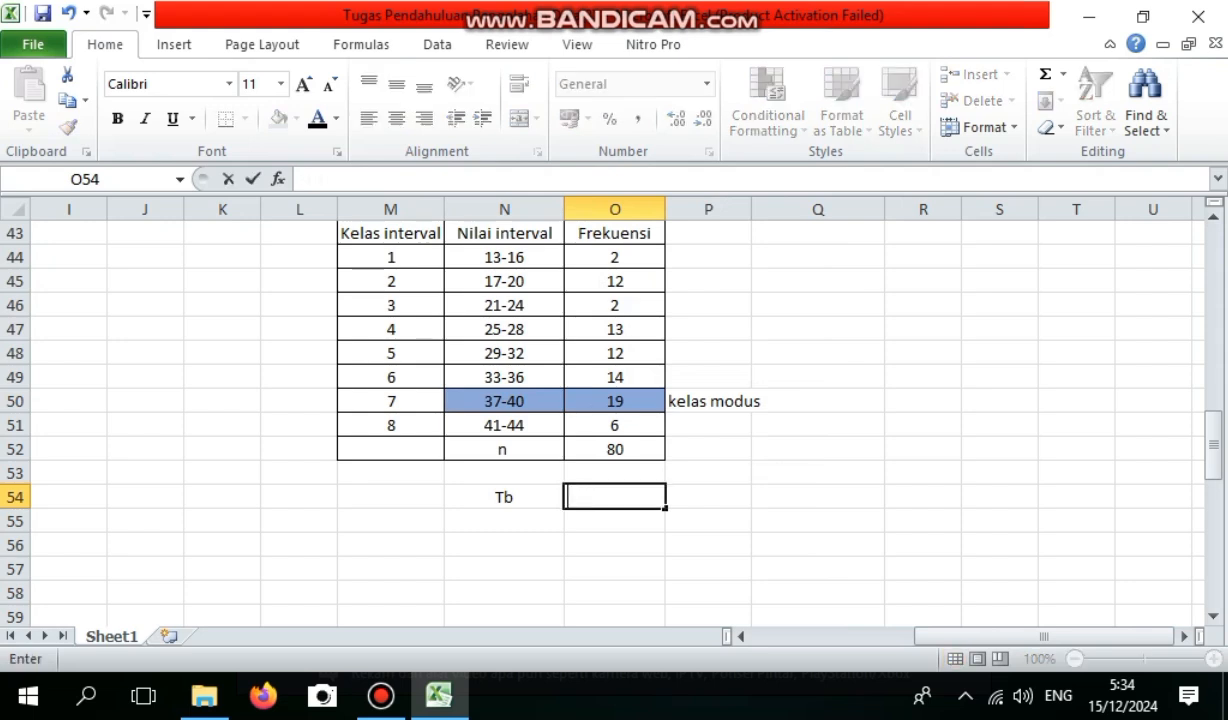
text(=)
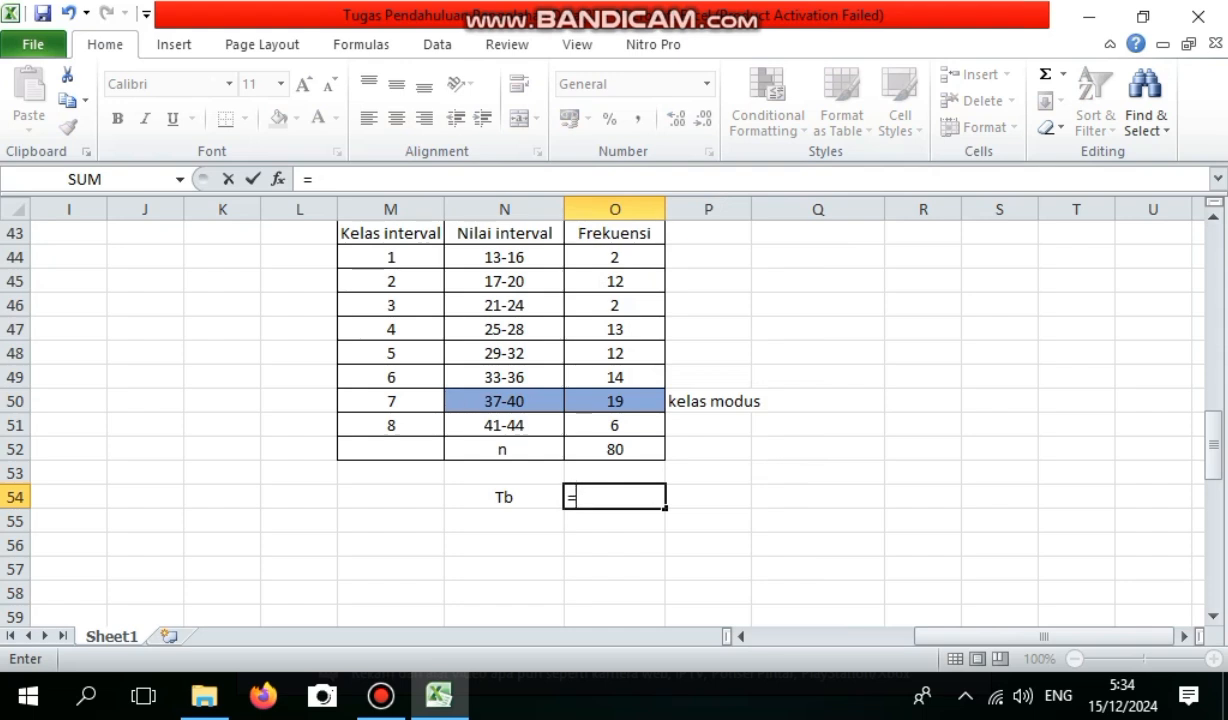
text(37-)
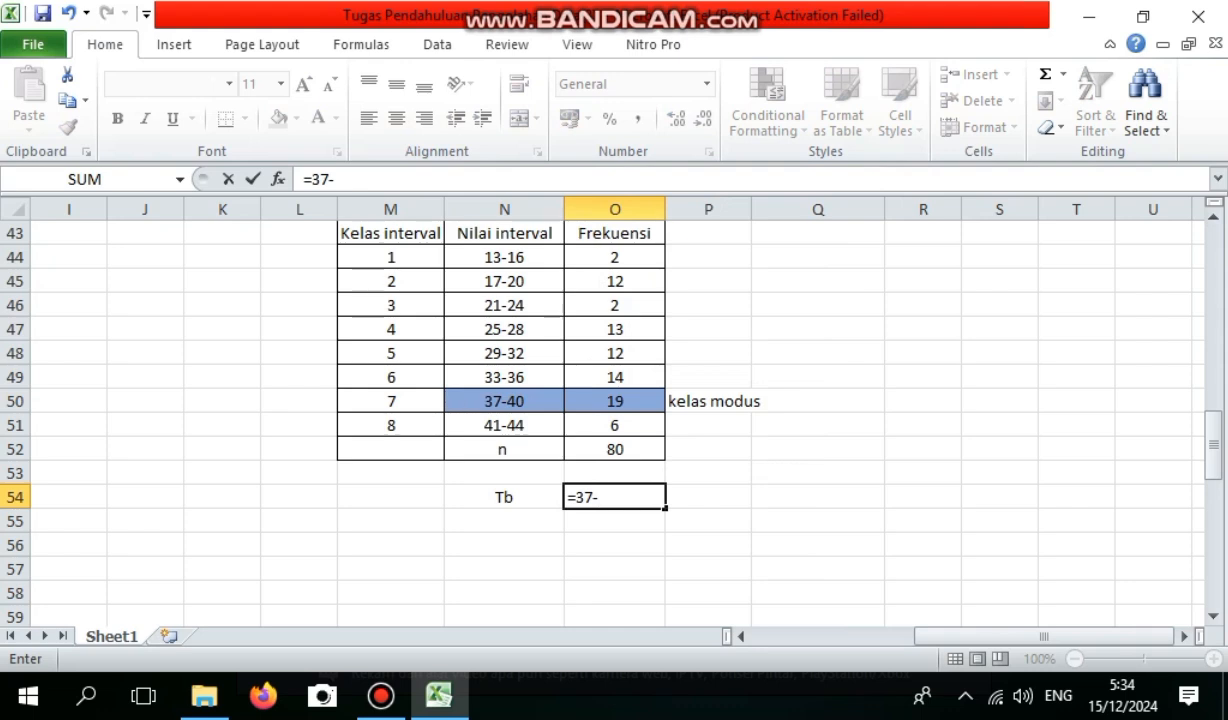
text(0,5)
key(Return)
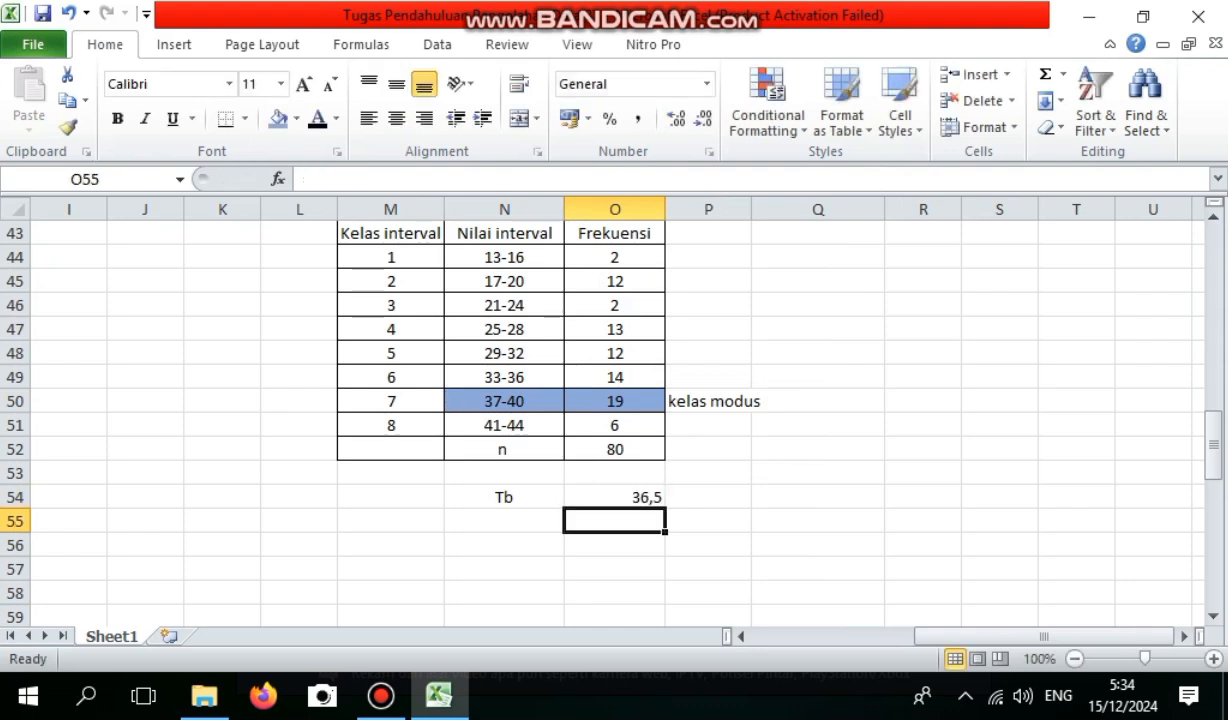
Label N55 as d1 and compute the difference from the preceding class's frequency in O55 with =O50-O49.
key(Left)
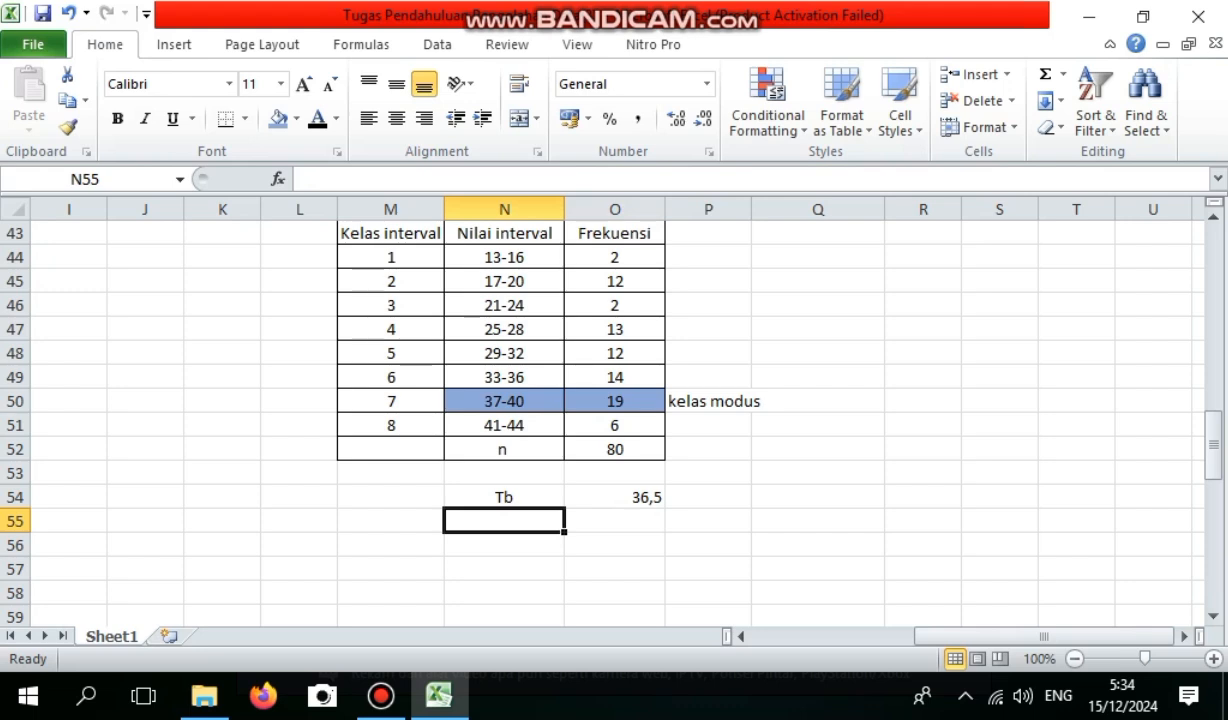
text(d1)
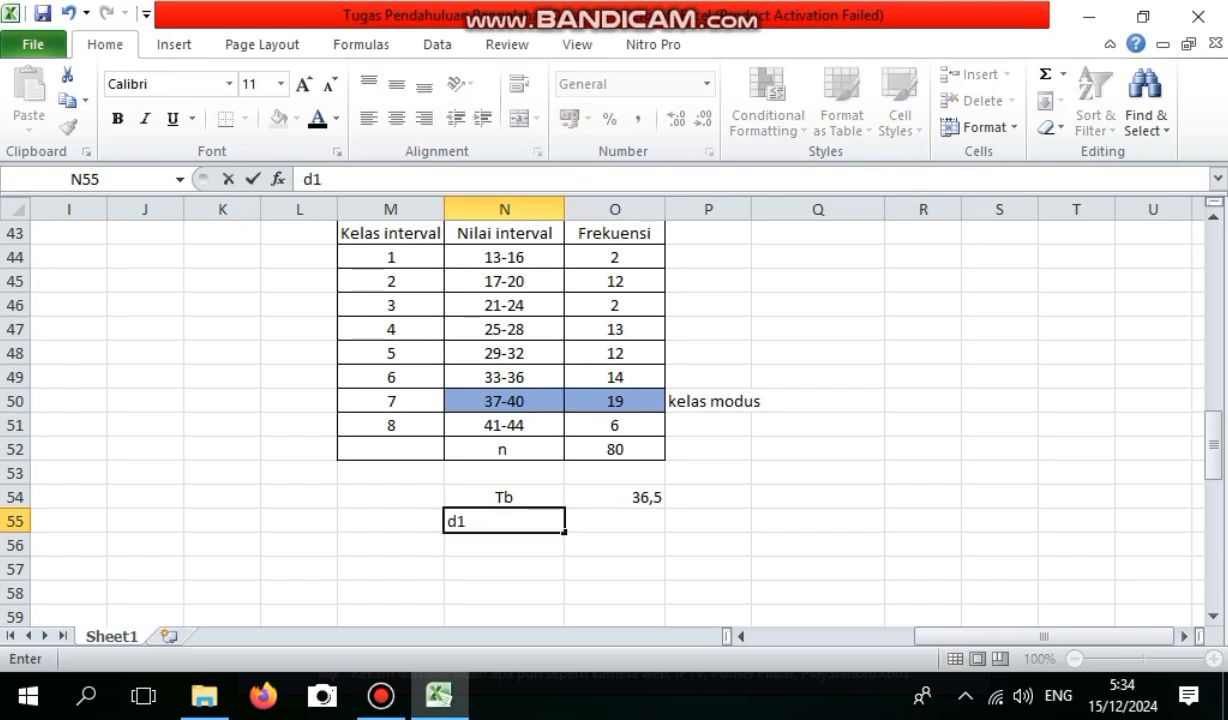
key(Tab)
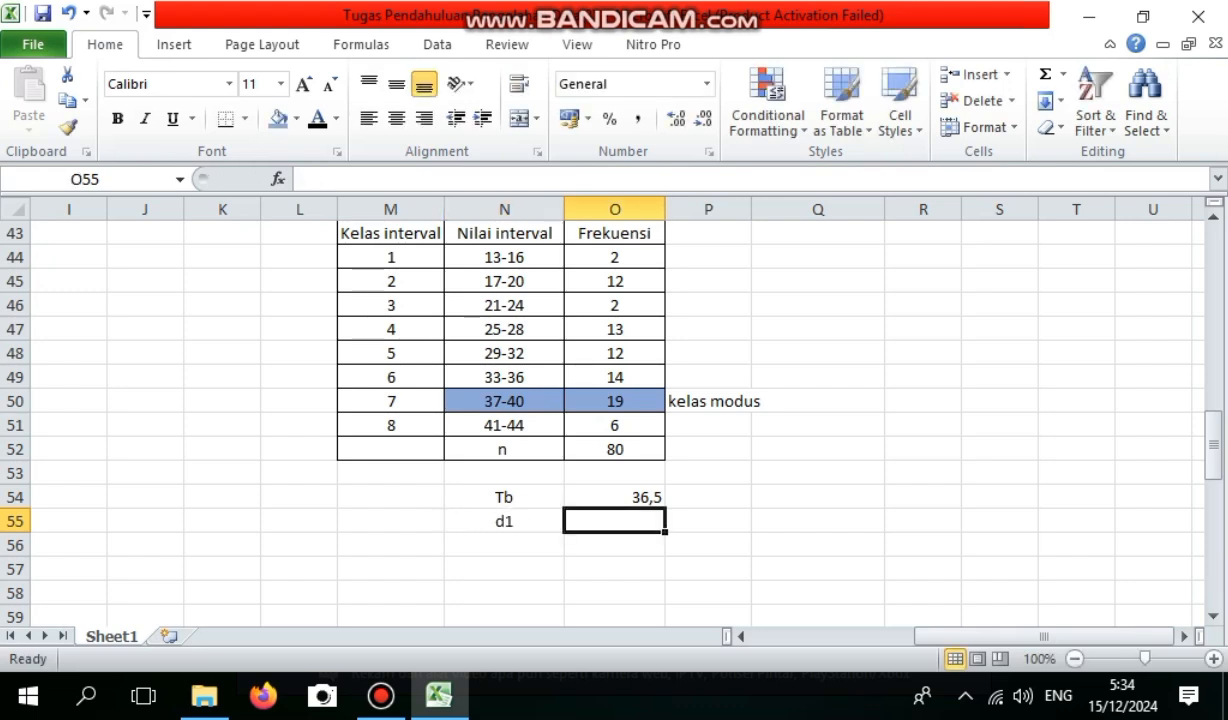
text(=)
click(598, 401)
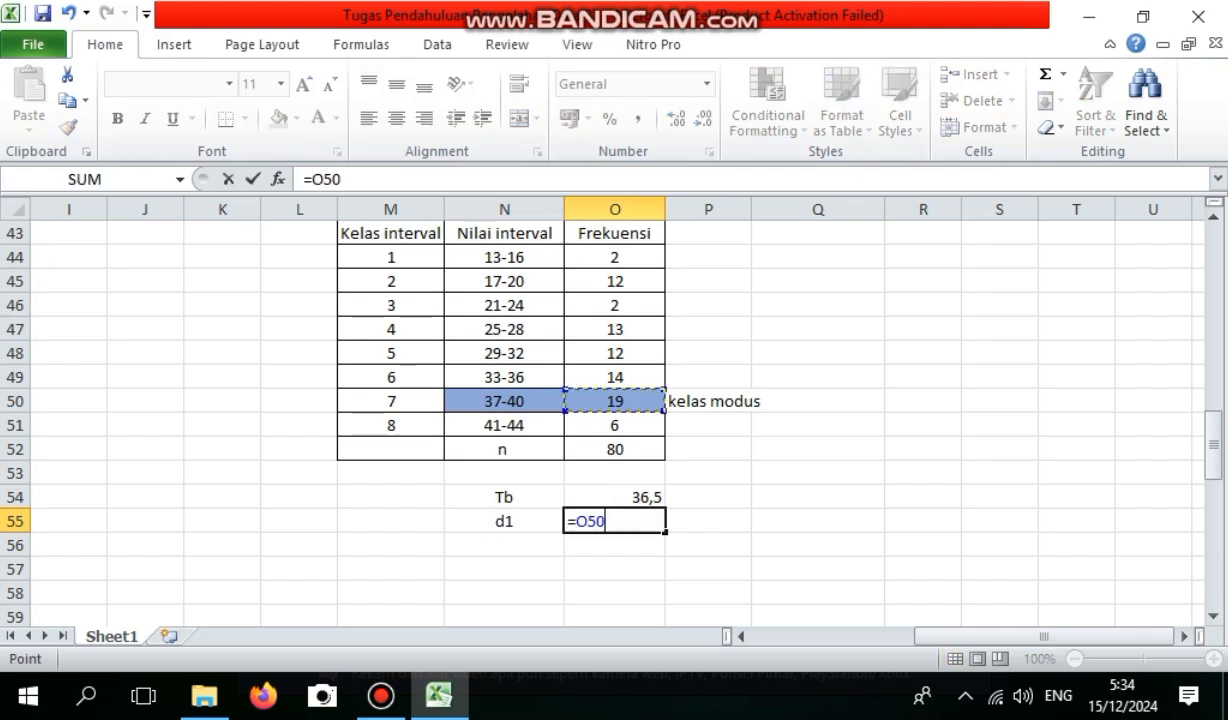
text(-)
click(600, 377)
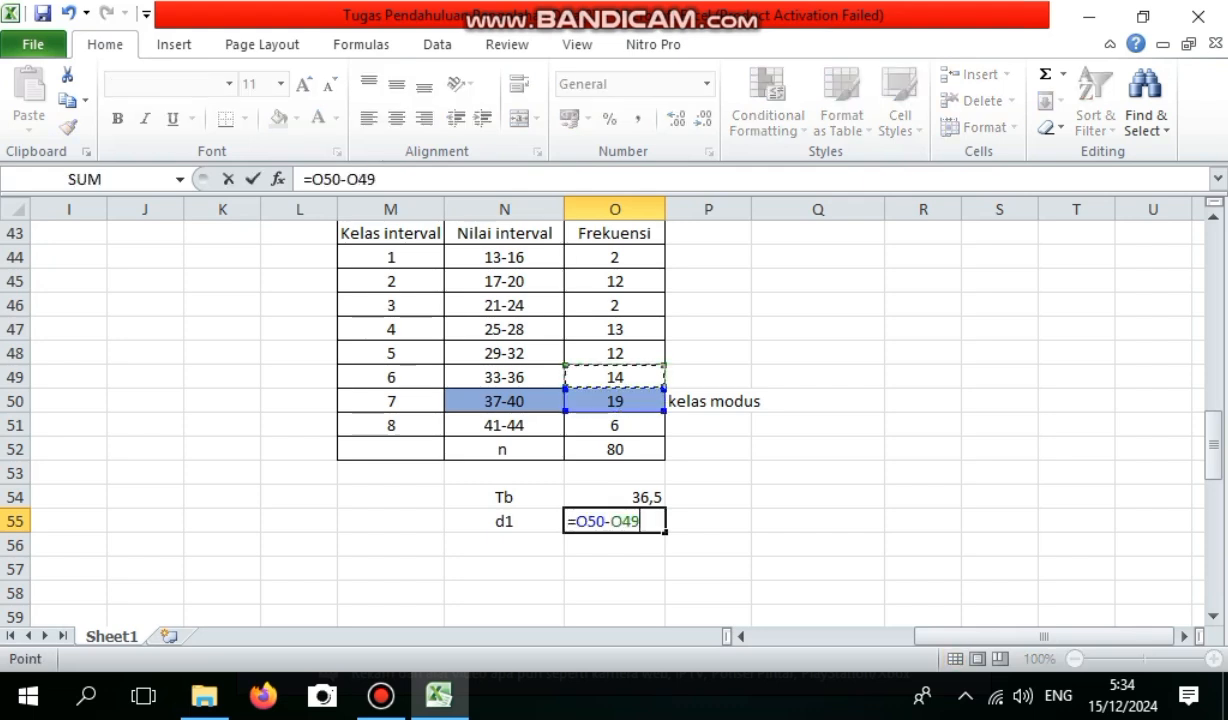
key(Return)
Label N56 as d2 and compute the difference from the following class's frequency in O56 with =O50-O51.
click(504, 545)
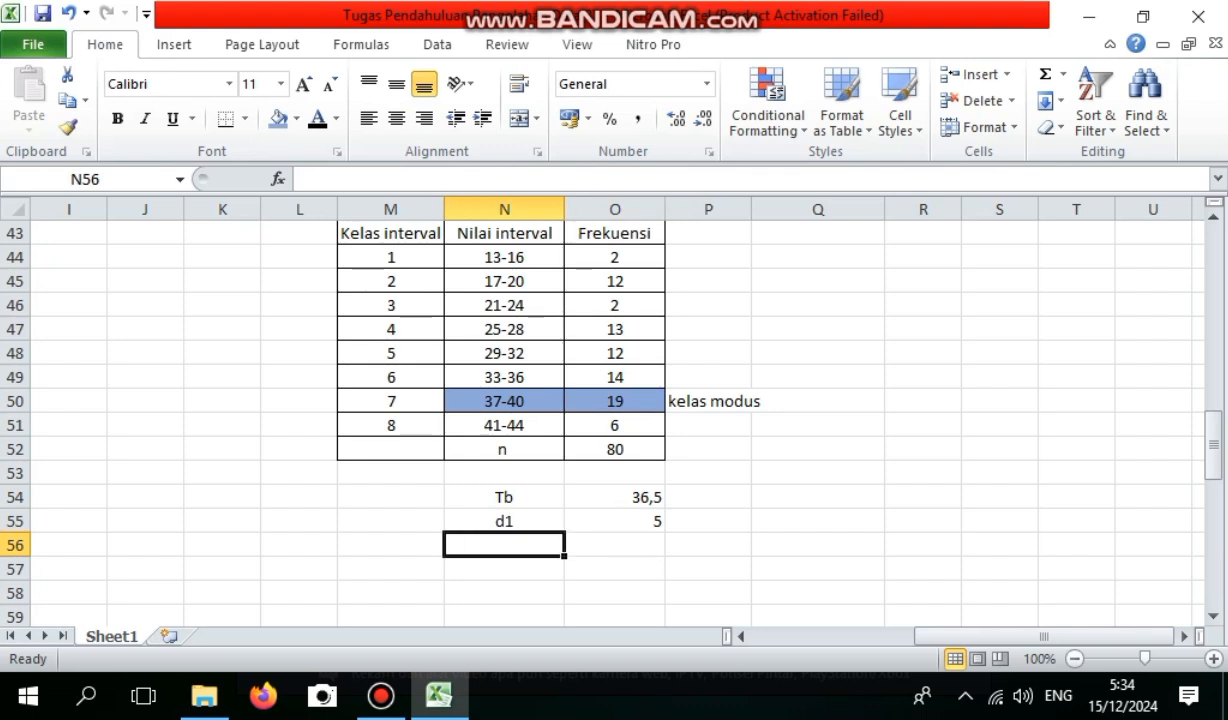
text(d2)
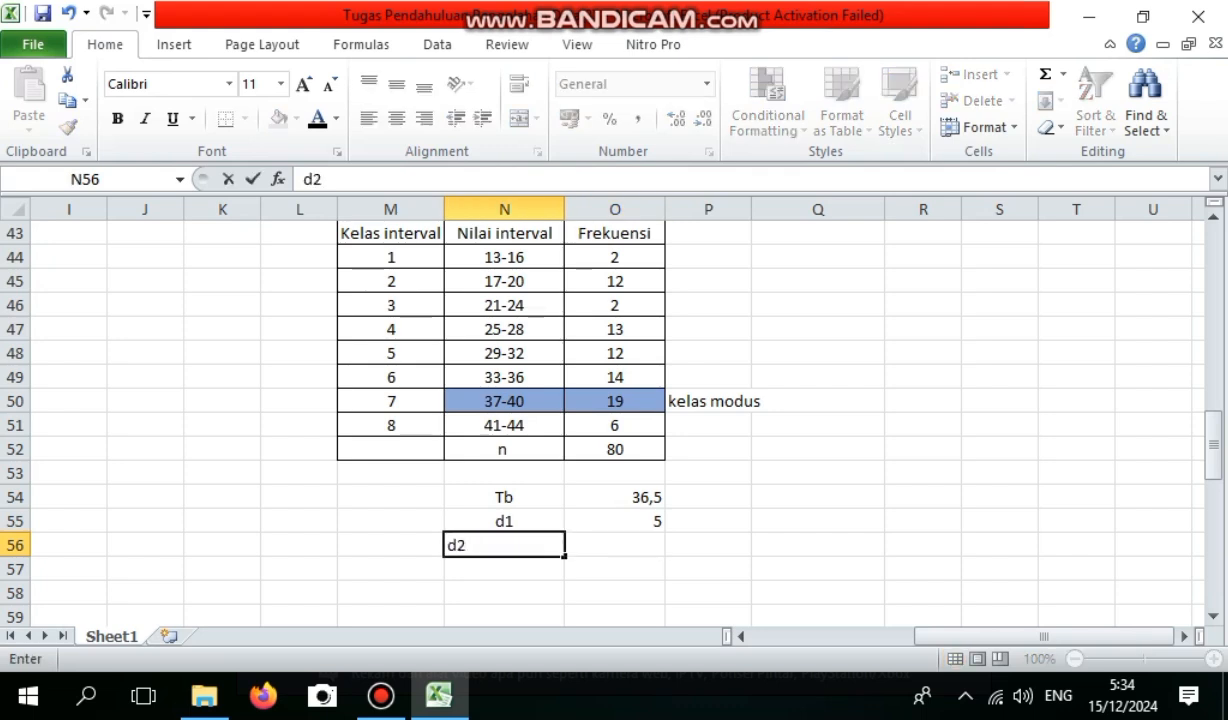
key(Tab)
text(=)
click(610, 400)
text(-O51)
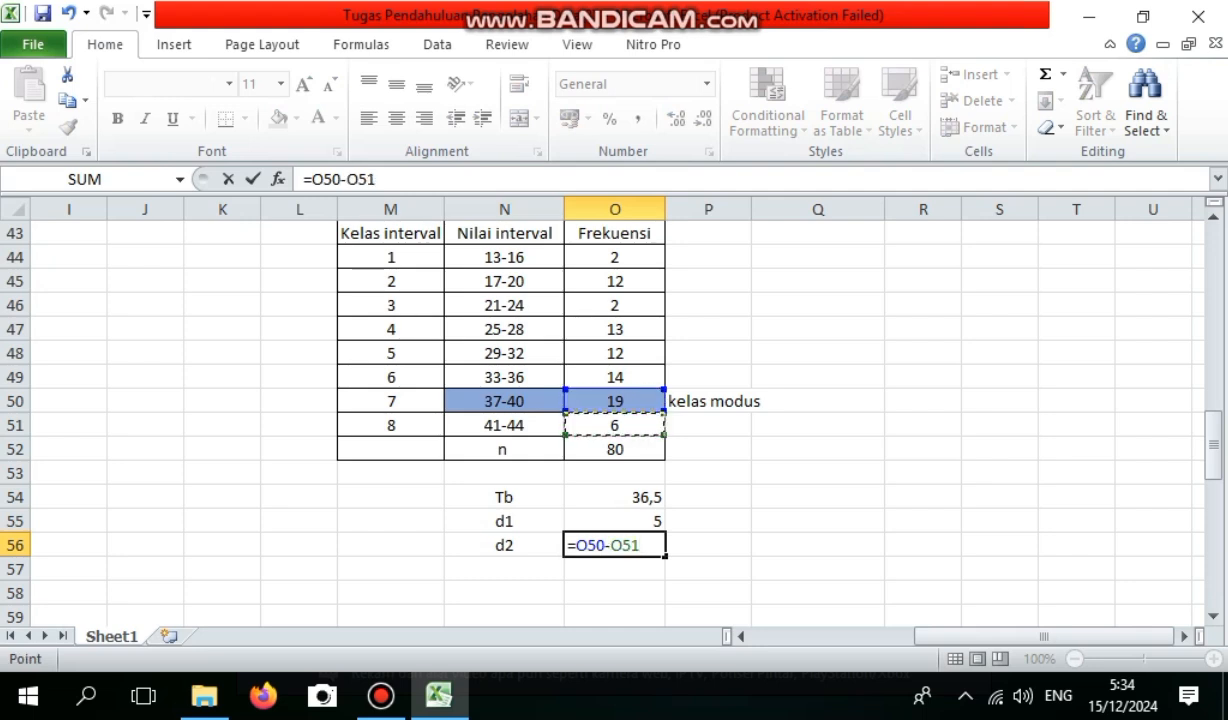
key(Return)
Label N57 as Modus and begin its formula in O57 with the lower boundary, =O54+((.
key(Left)
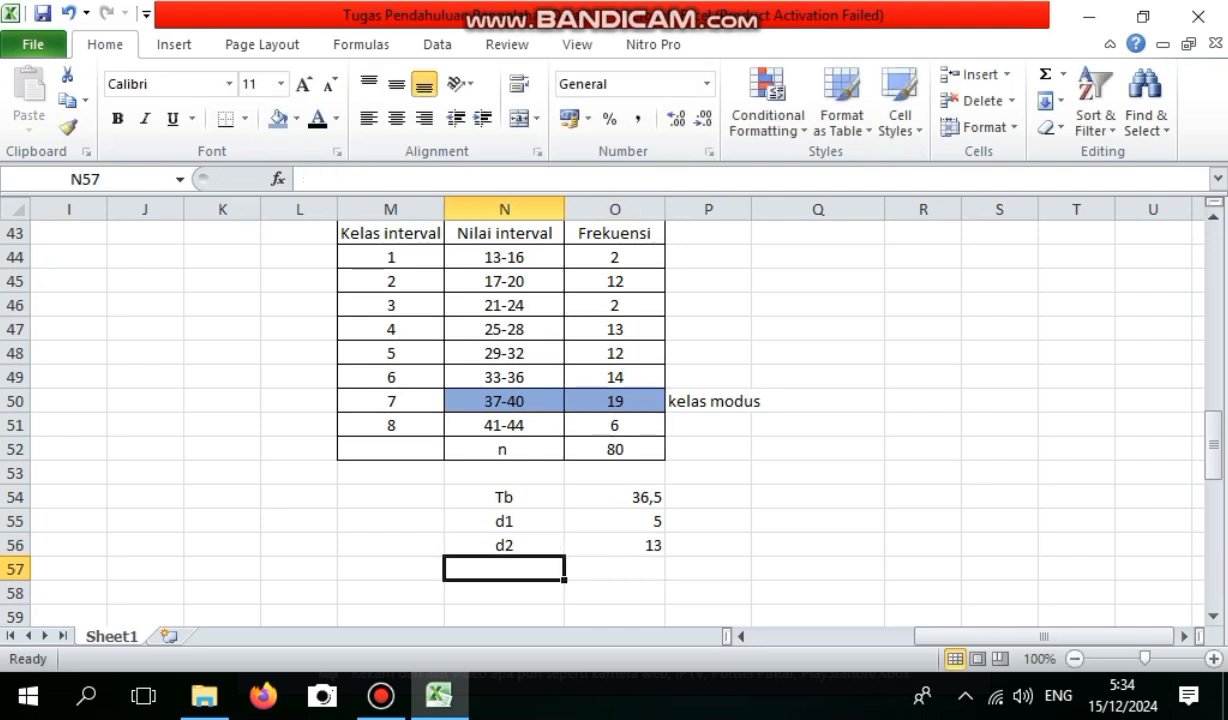
text(Modus)
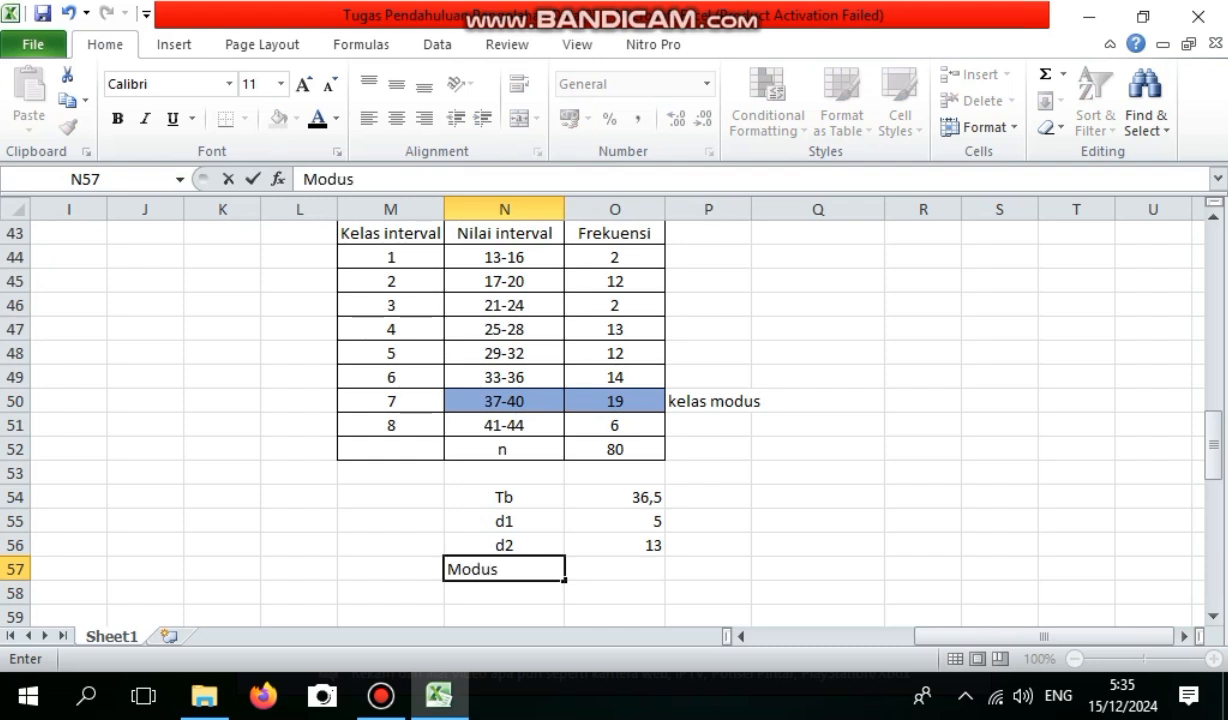
key(Right)
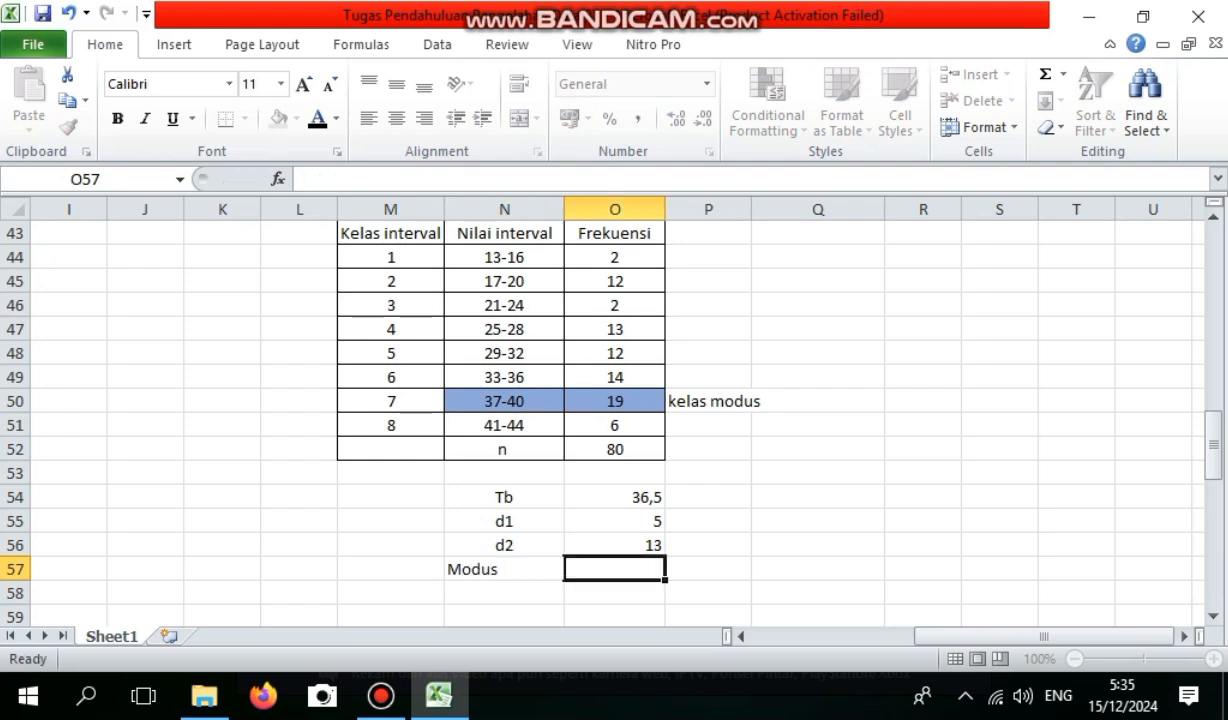
text(=)
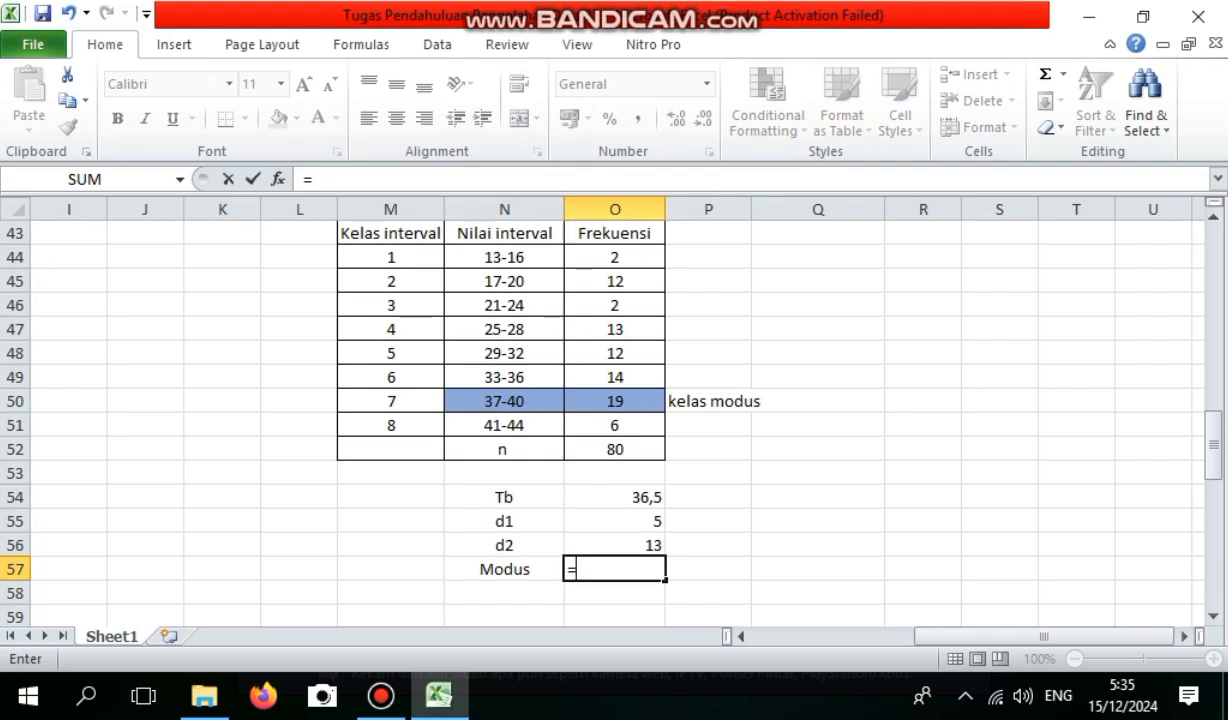
click(614, 497)
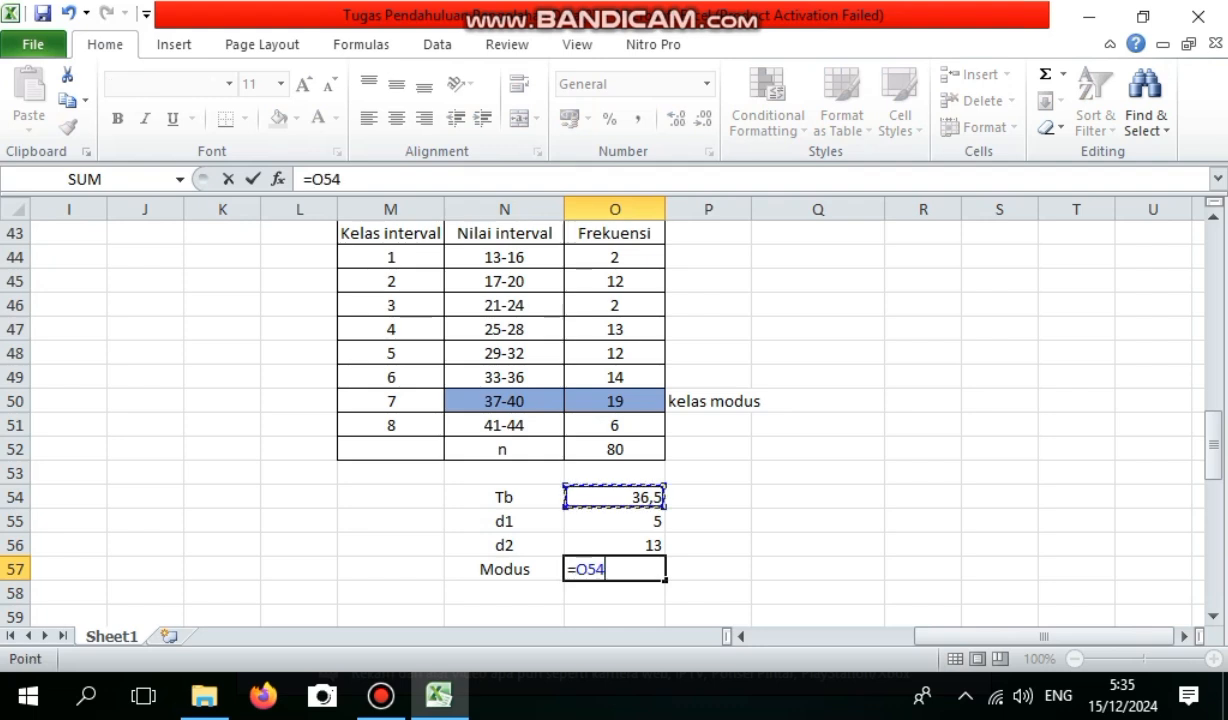
text(+((()
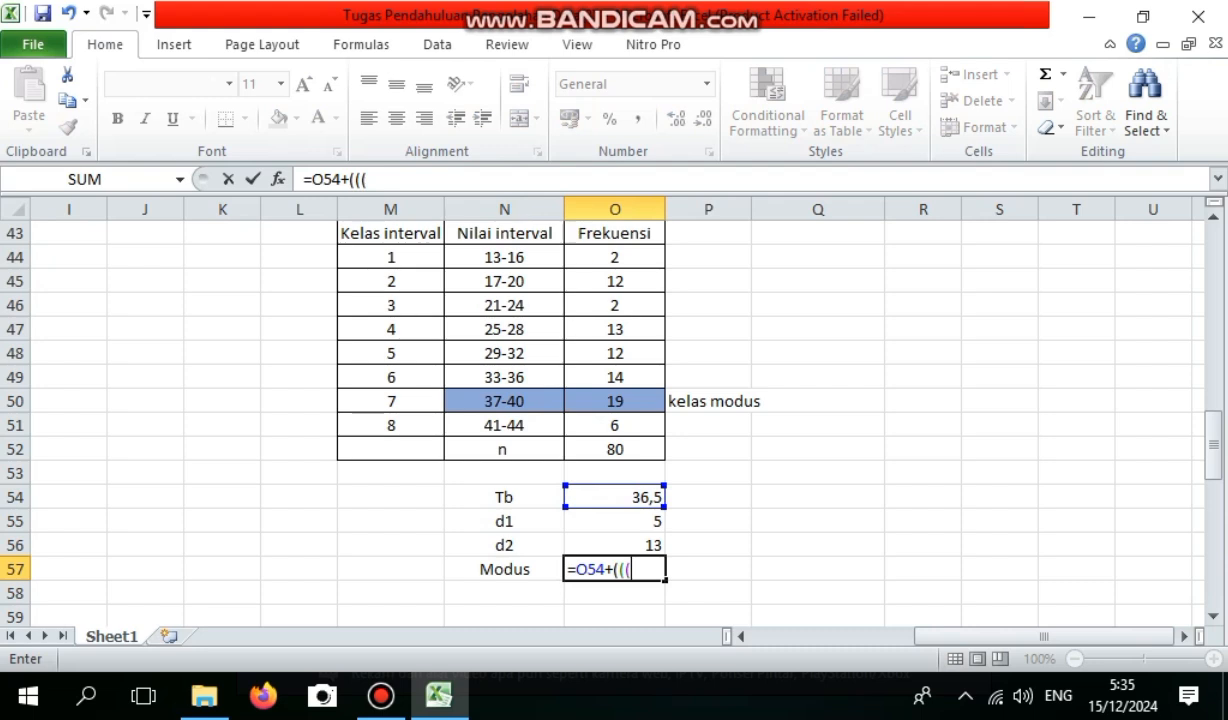
Extend the Modus formula in O57 with d1 divided by the sum of d1 and d2, giving =O54+((O55/(O55+O56)).
click(614, 521)
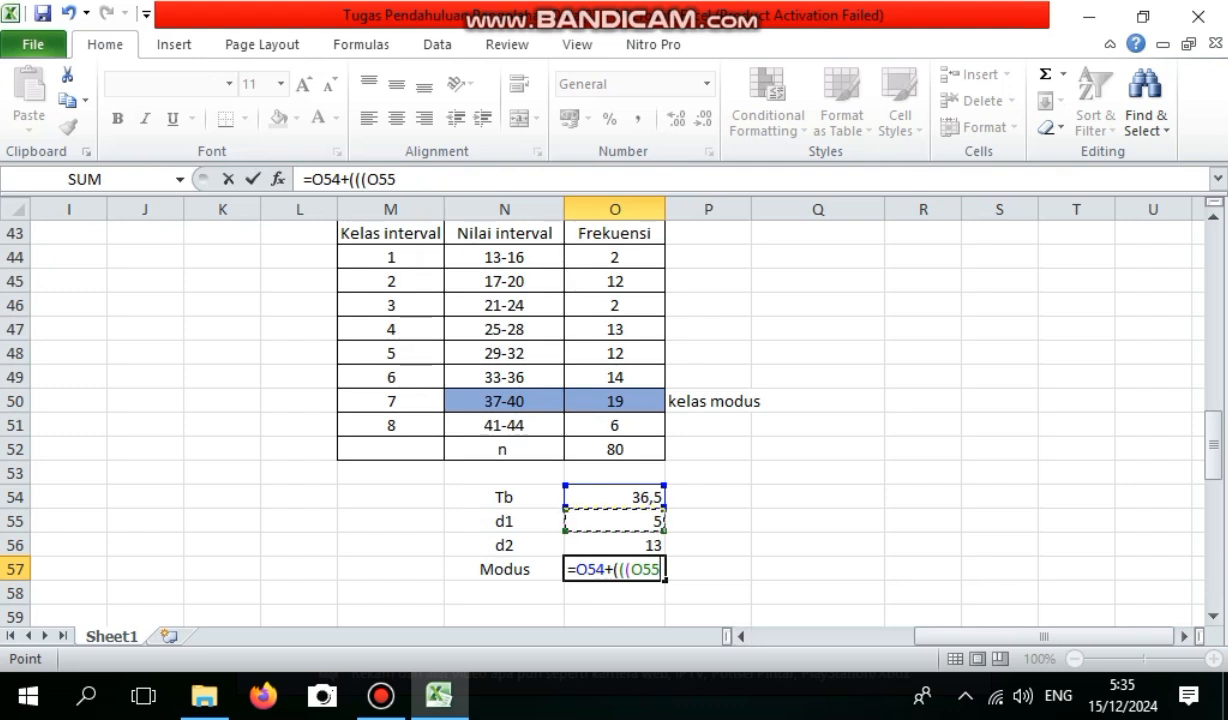
text(/()
click(626, 569)
key(BackSpace)
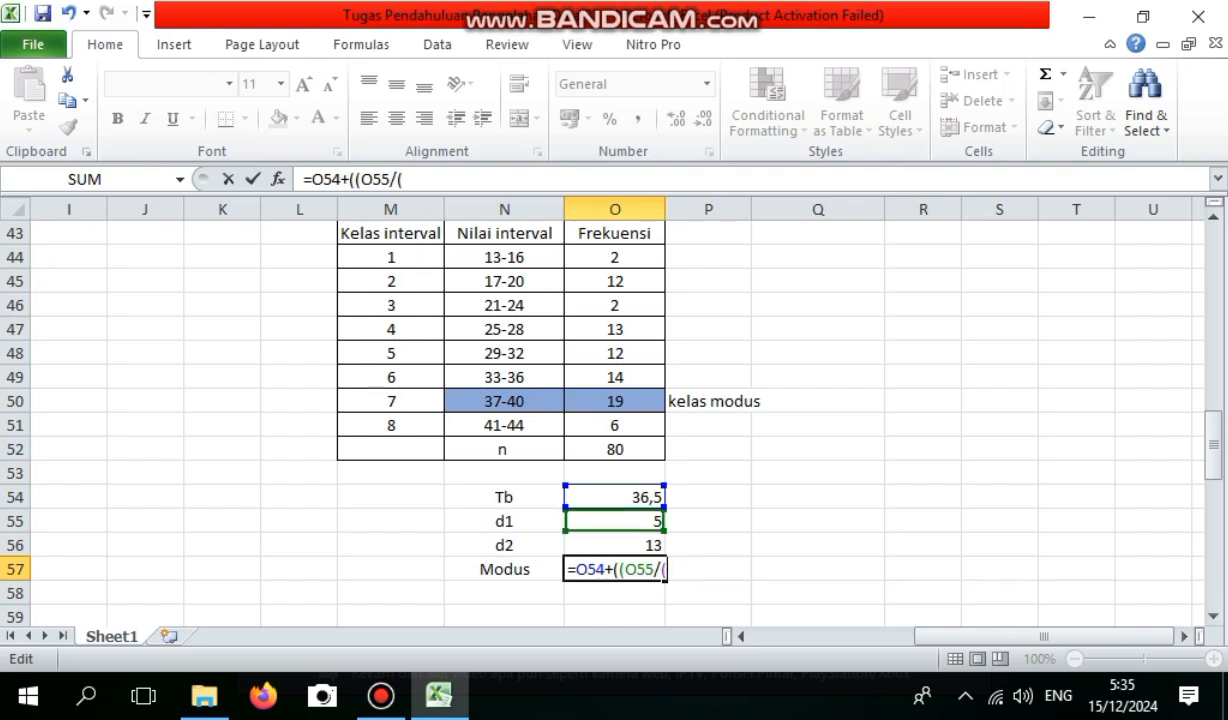
click(614, 521)
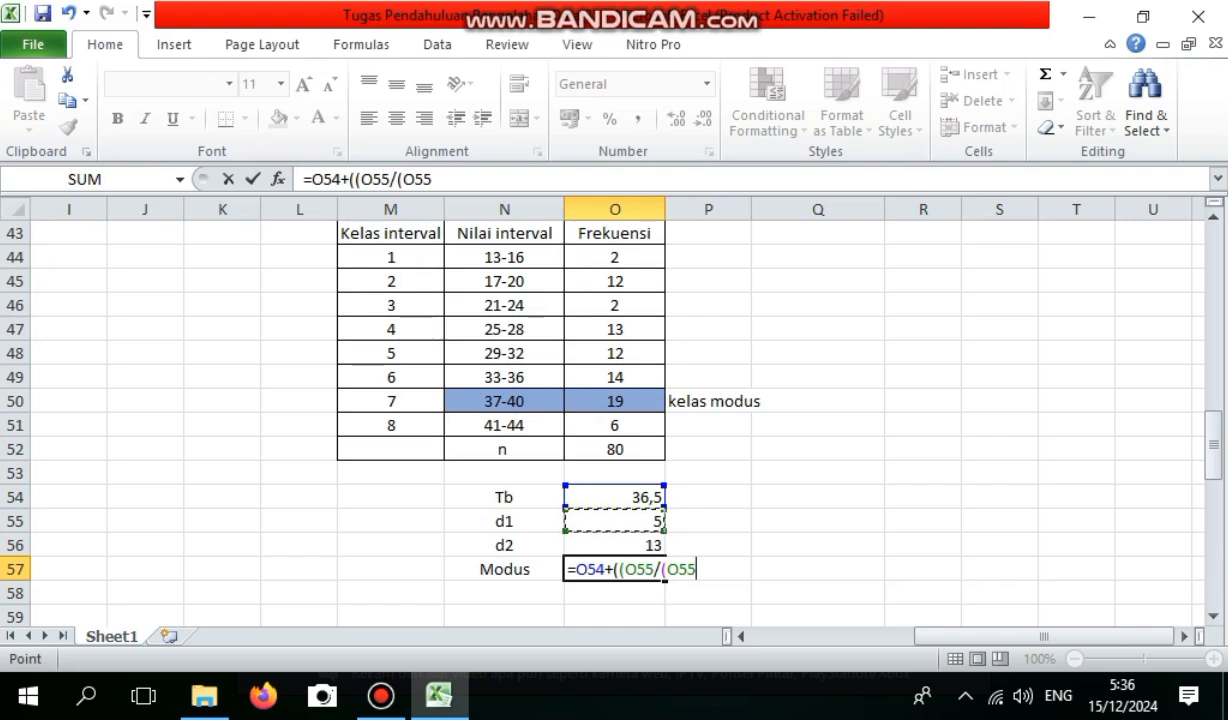
text(+)
click(615, 545)
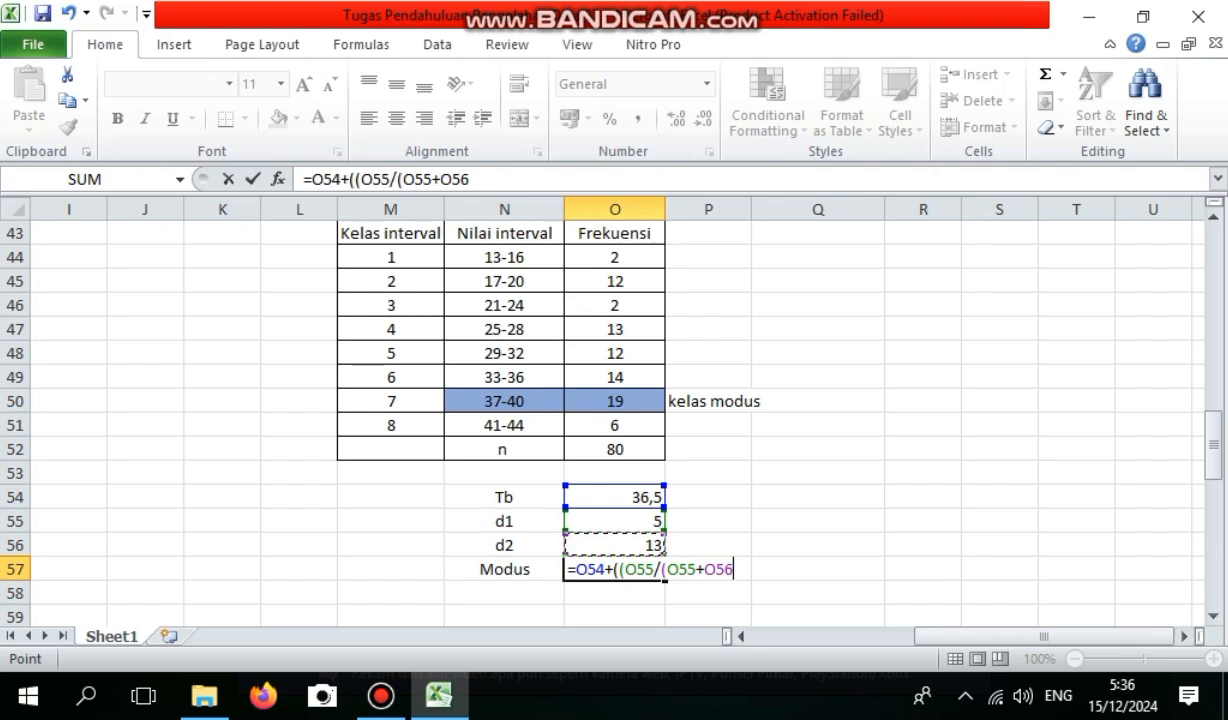
text()))
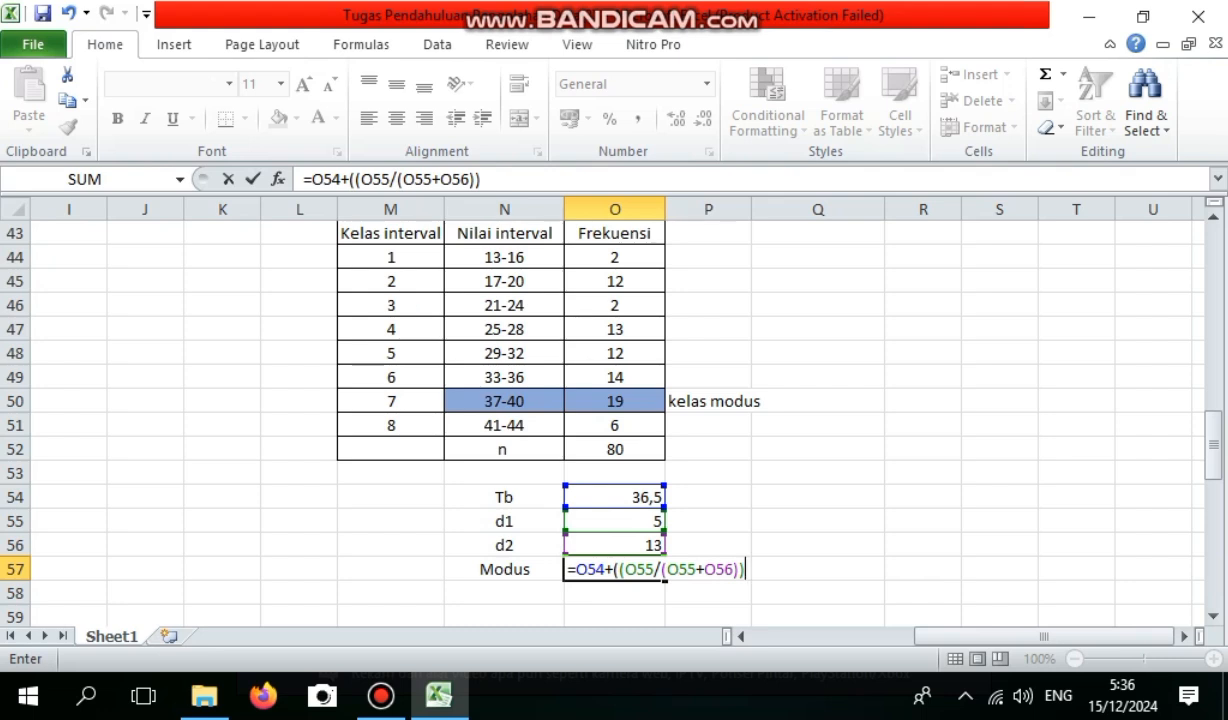
Complete the Modus formula in O57 by multiplying by the class length in K11, accepting the proposed formula correction.
text(*)
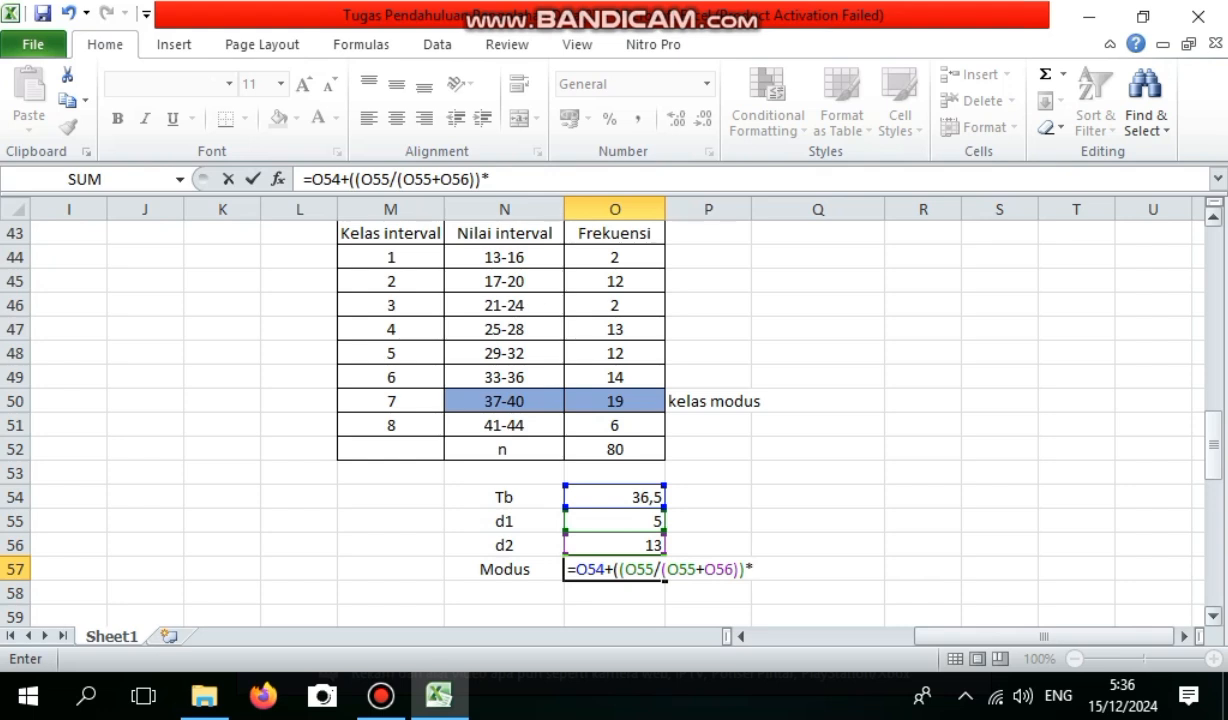
drag(1213, 444, 1213, 310)
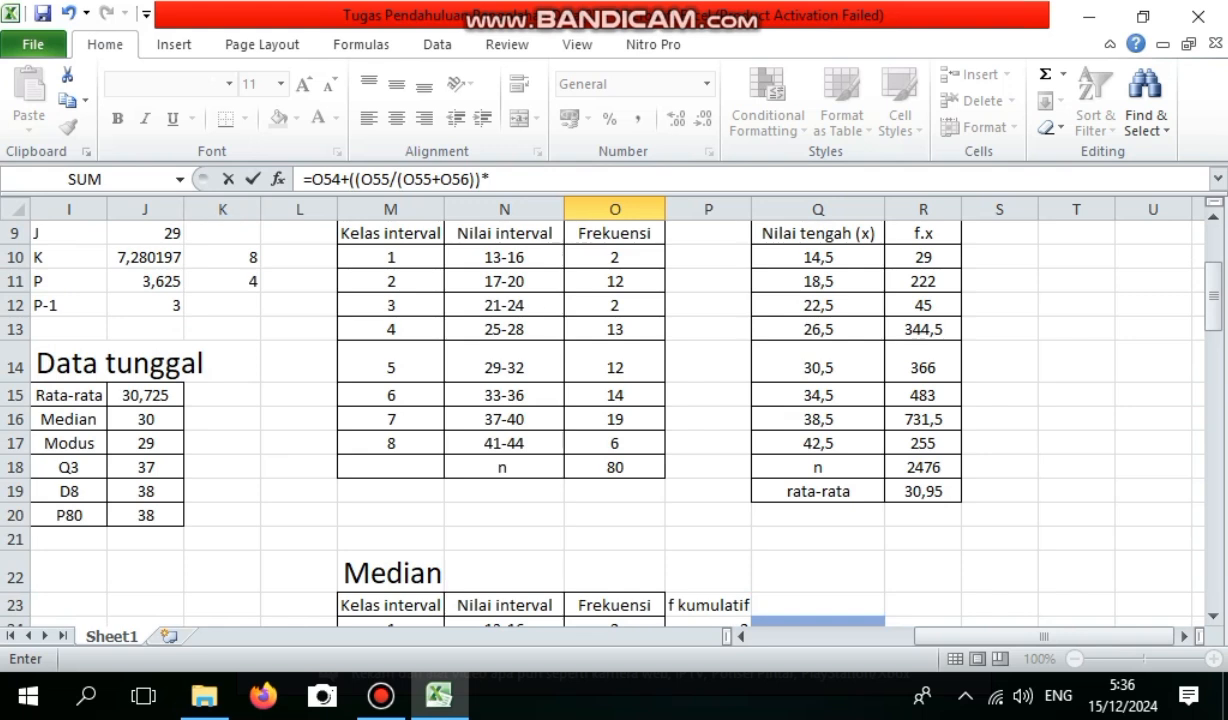
click(223, 281)
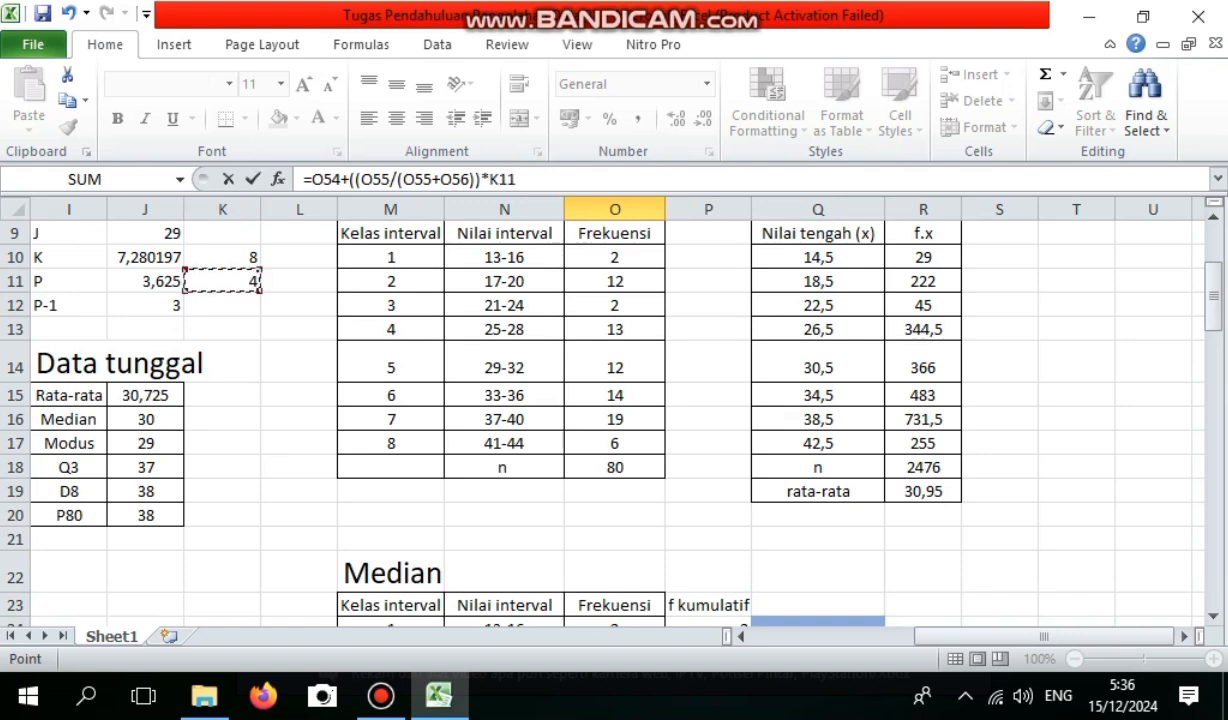
key(Return)
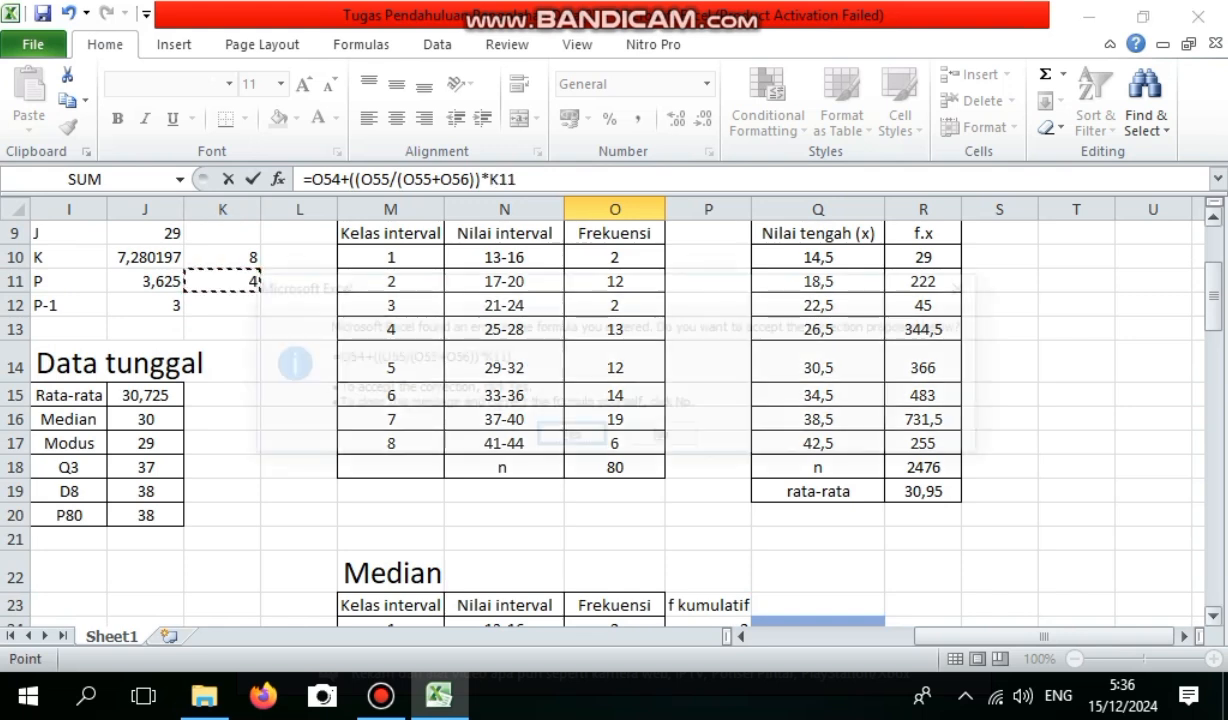
key(Return)
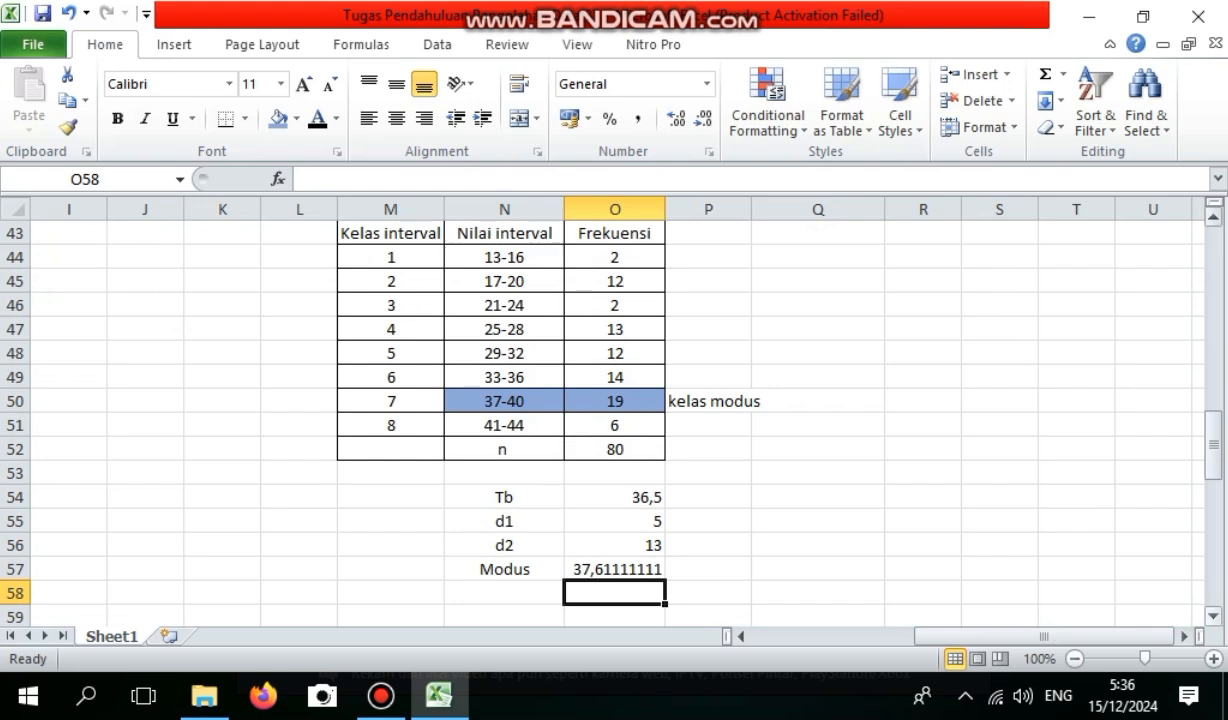
drag(1213, 444, 1213, 350)
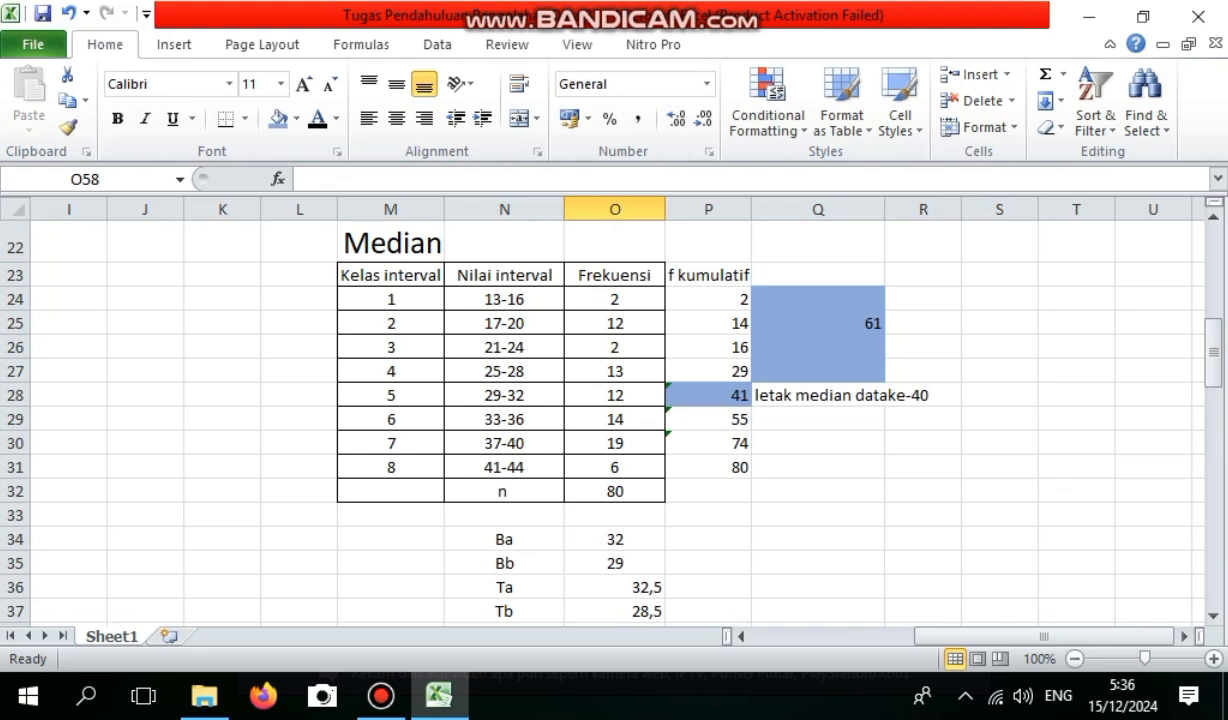
drag(390, 275, 708, 491)
key(ctrl+c)
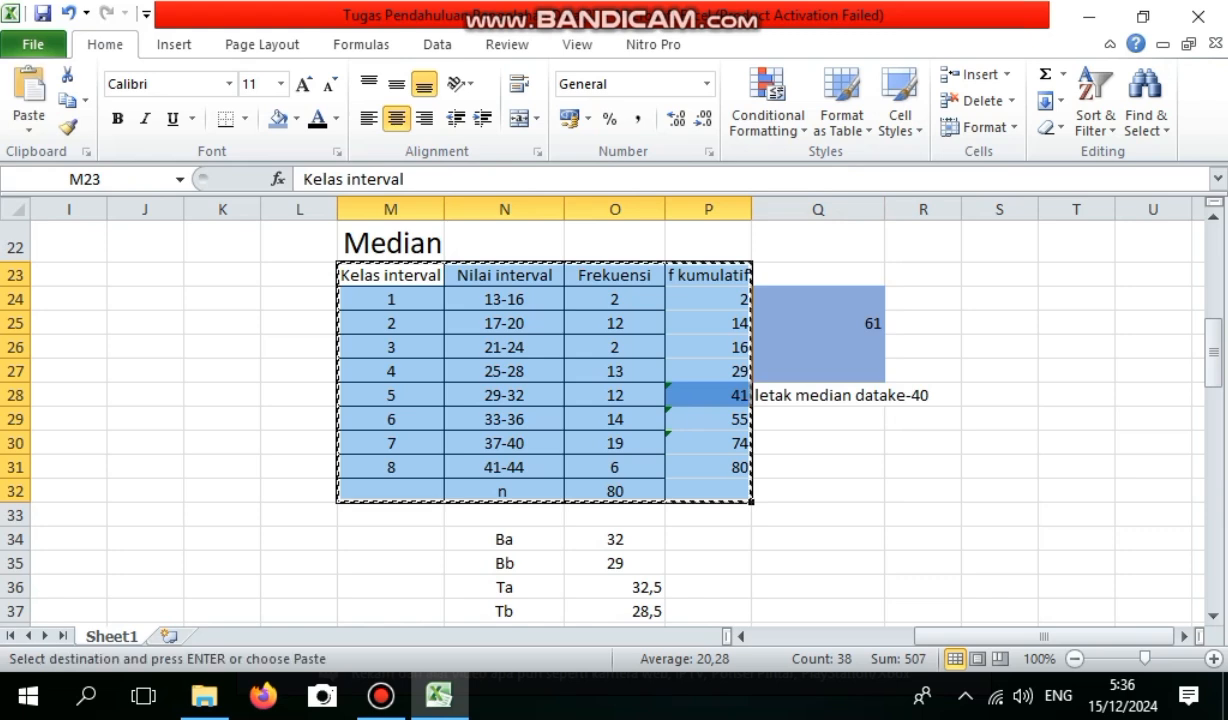
Enter the section heading Quartil data berkelompok in M59, below the Modus calculation.
drag(1213, 352, 1213, 498)
click(390, 329)
text(Q)
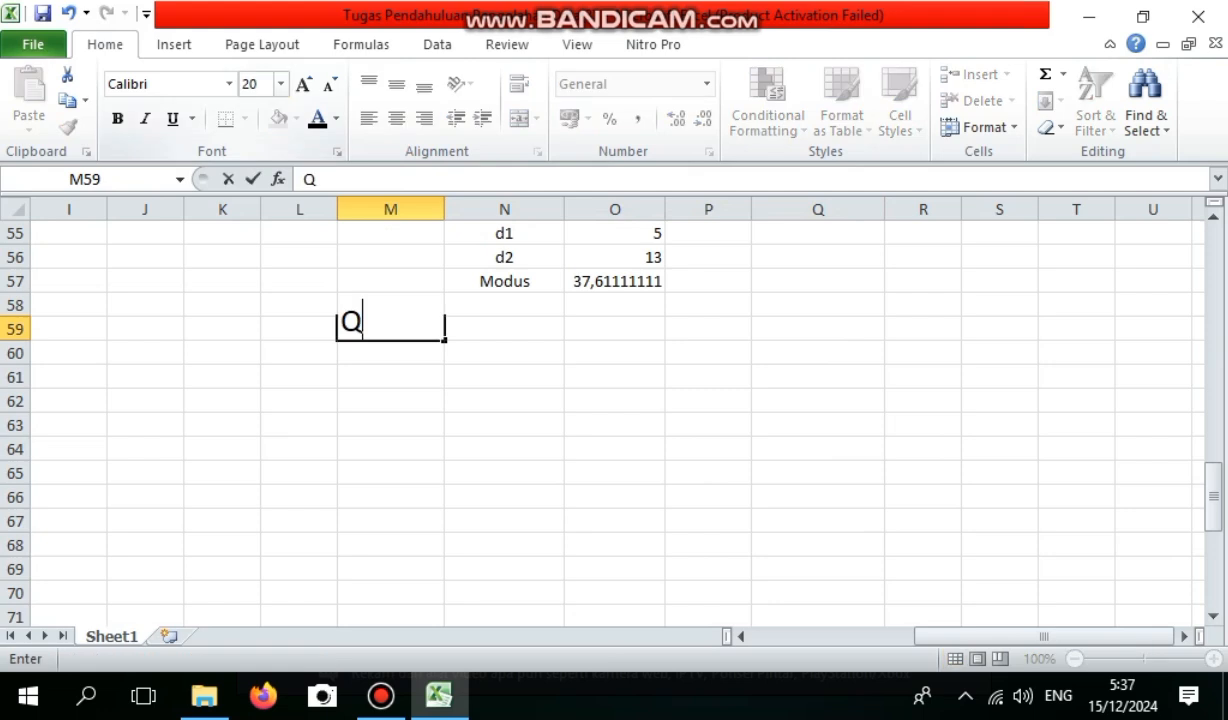
text(uartik)
key(BackSpace)
text(l data )
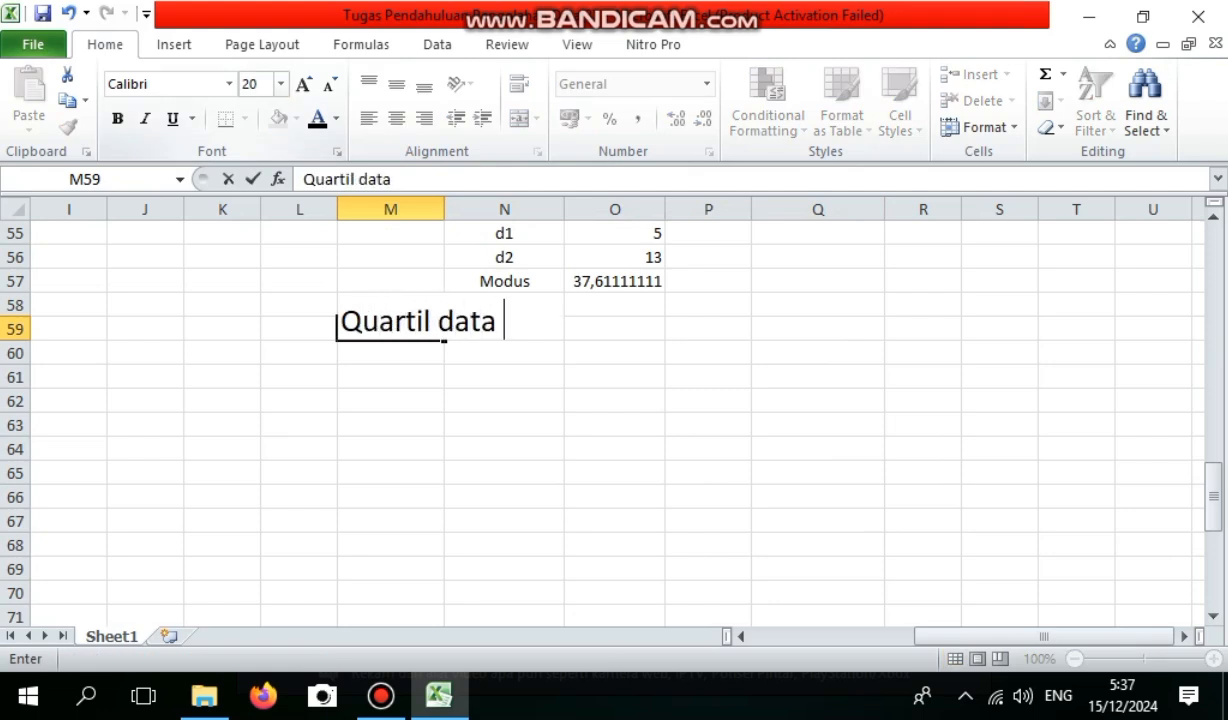
text(berkelompok)
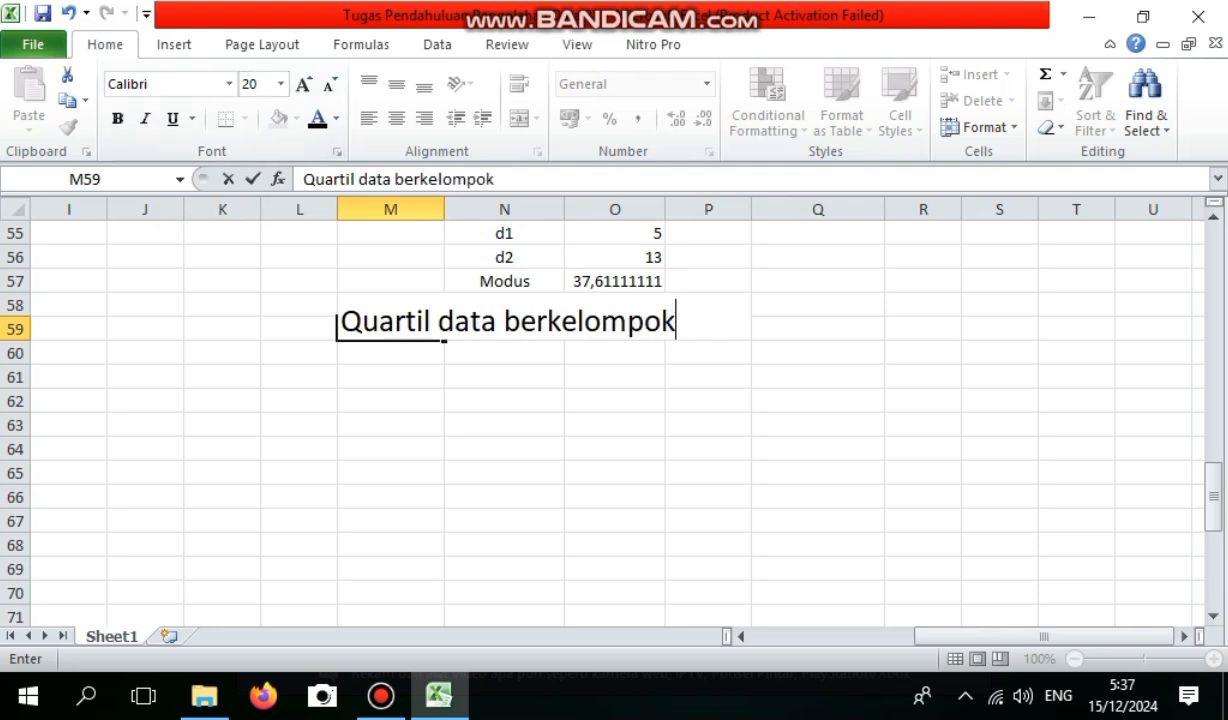
key(Return)
key(shift+Up)
key(shift+Down)
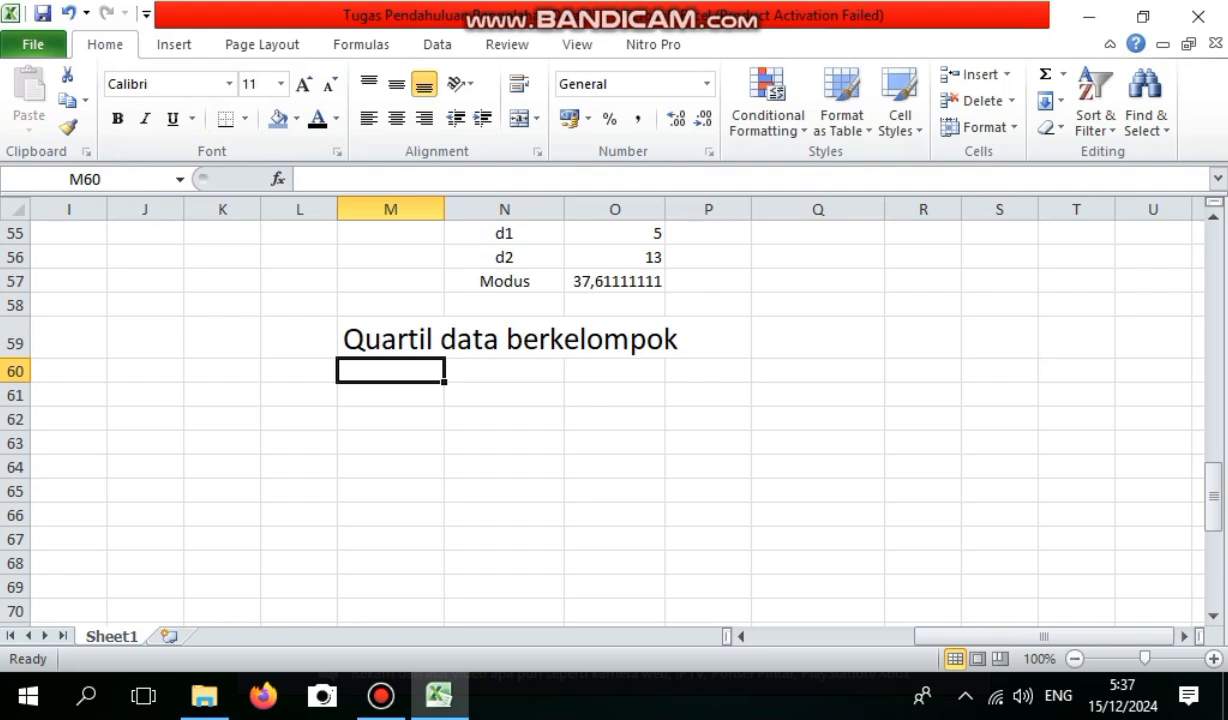
Copy the Median frequency table M23:P32, including its cumulative frequencies, and paste it at M60 under the quartile heading.
drag(1213, 497, 1213, 358)
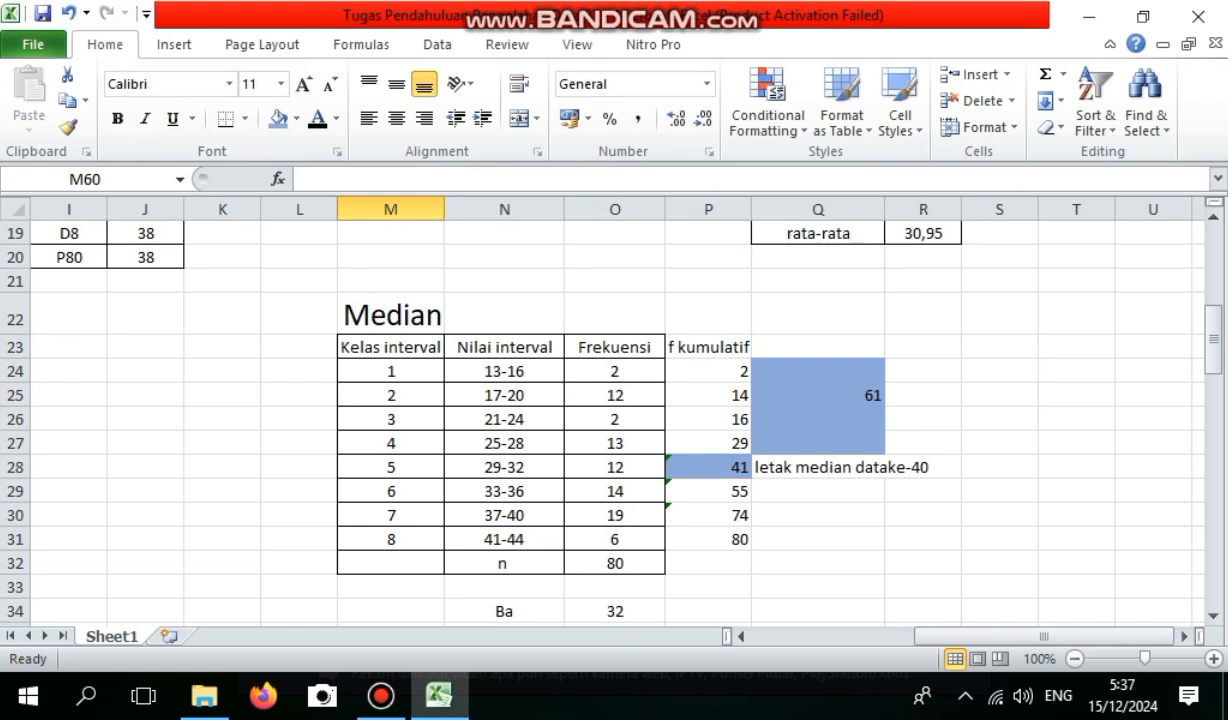
drag(390, 347, 708, 563)
key(ctrl+c)
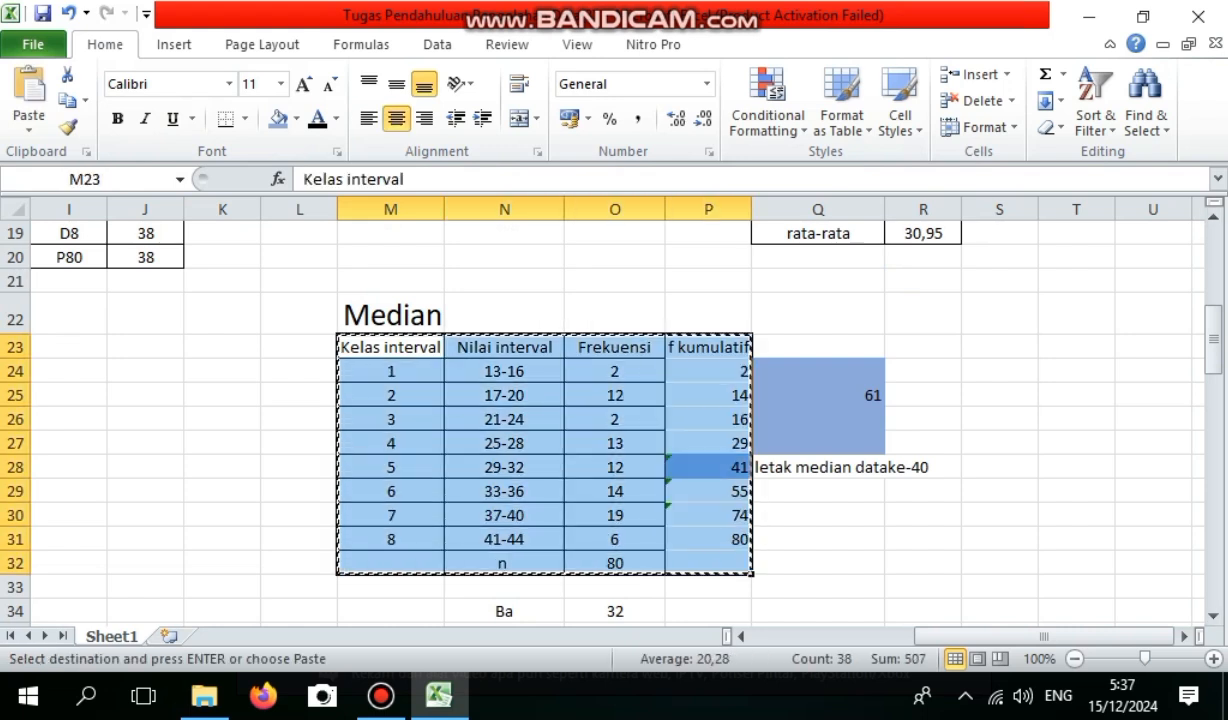
scroll(600, 420, down, 5)
scroll(600, 420, down, 5)
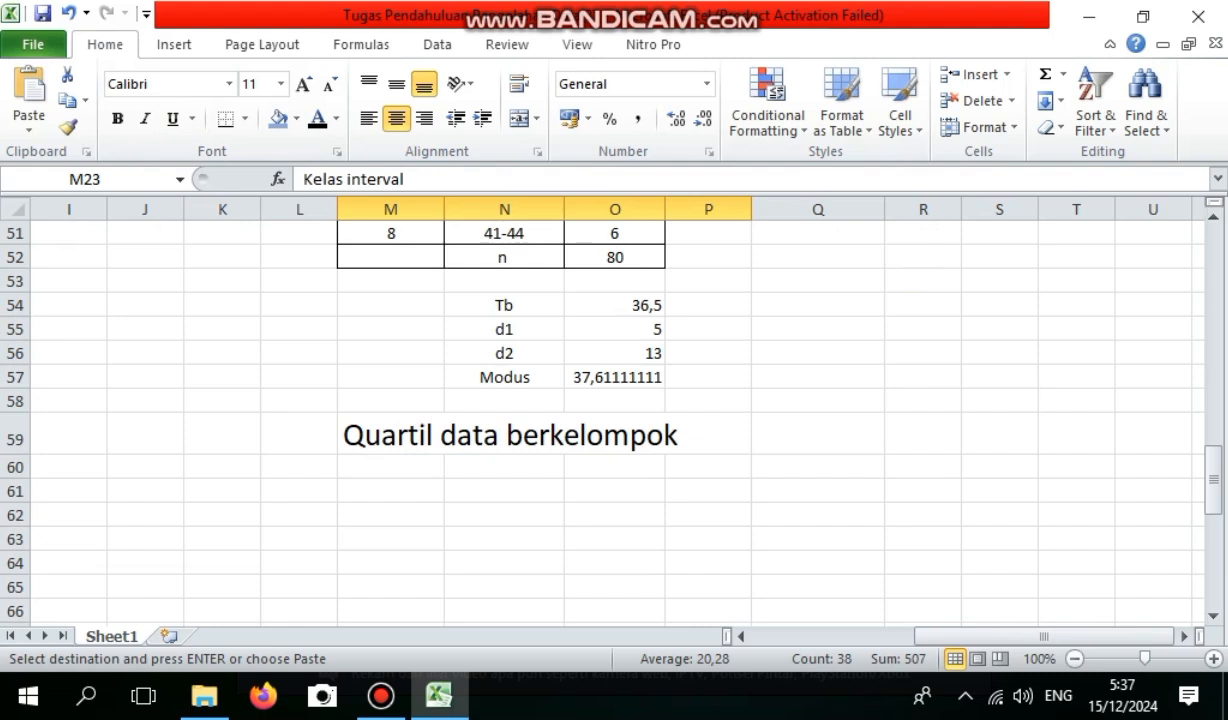
click(390, 491)
click(390, 467)
key(ctrl+v)
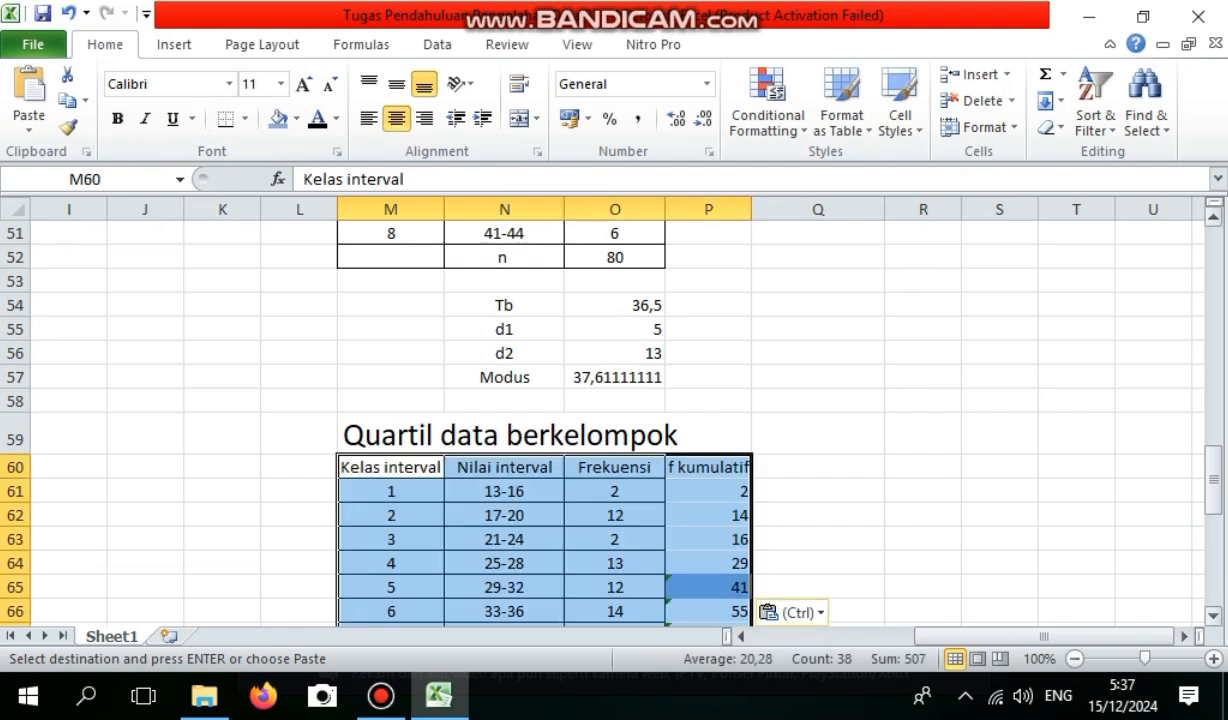
Remove the blue fill from P65, the fifth class's cumulative frequency in the quartile table.
drag(1213, 480, 1213, 489)
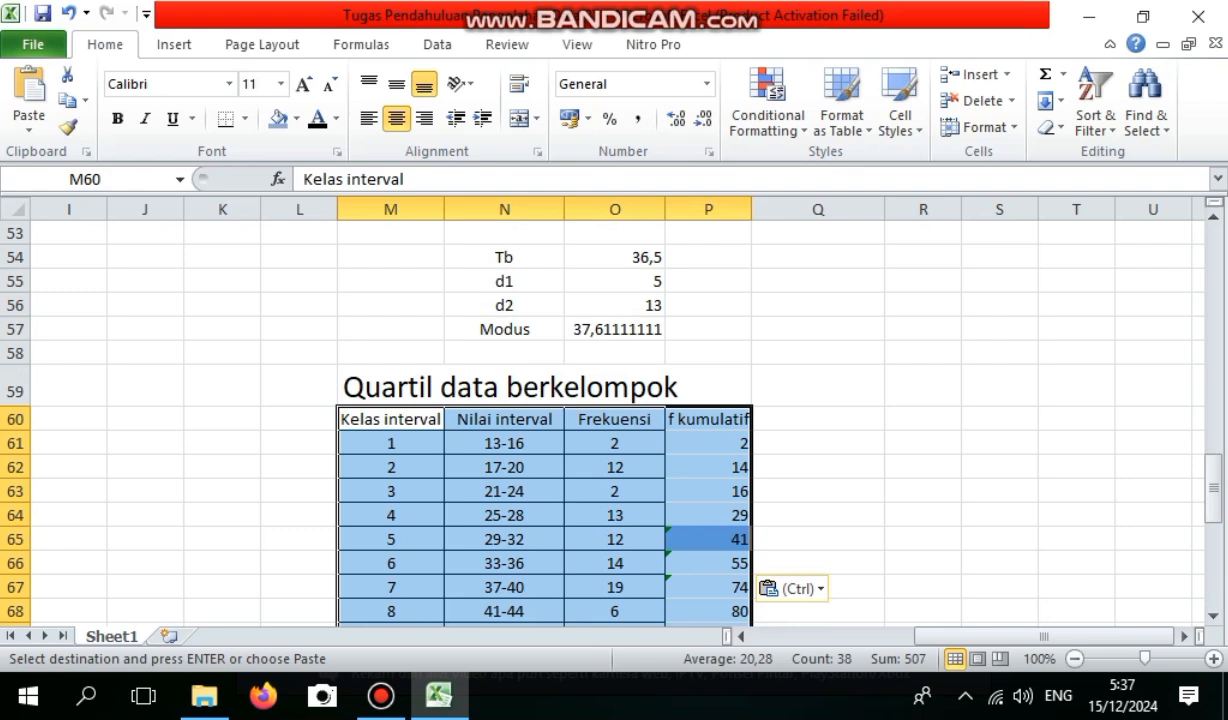
click(708, 539)
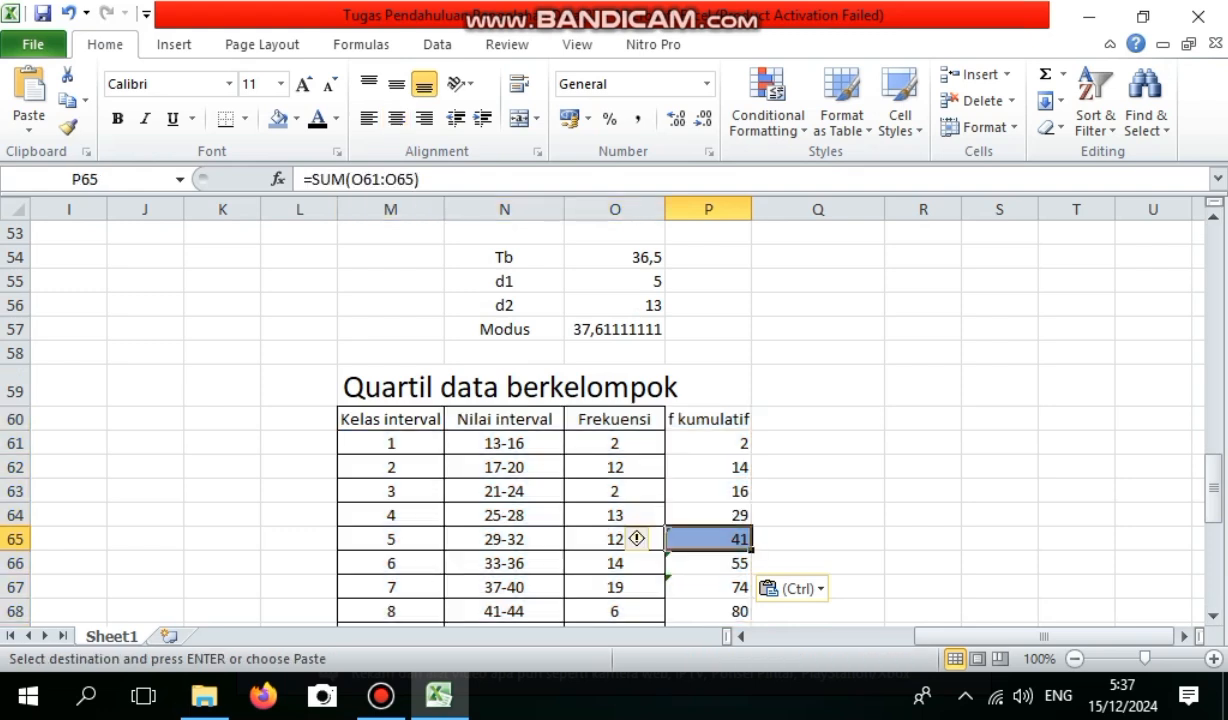
right_click(745, 539)
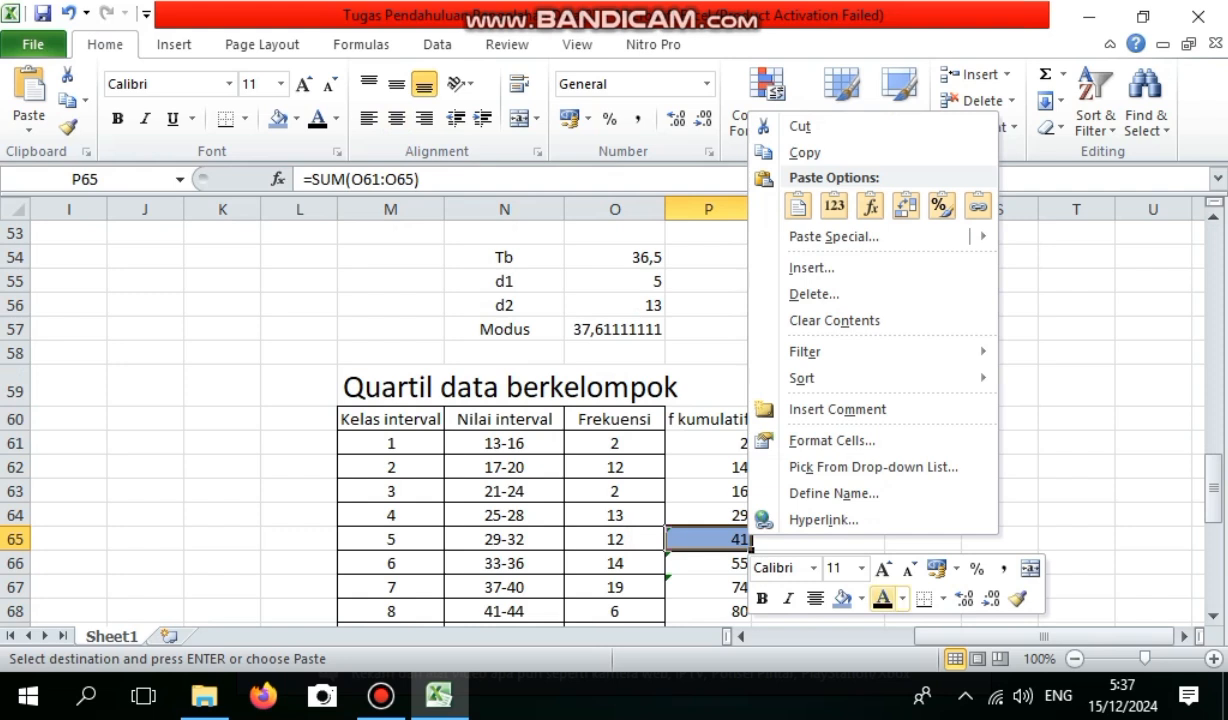
click(861, 598)
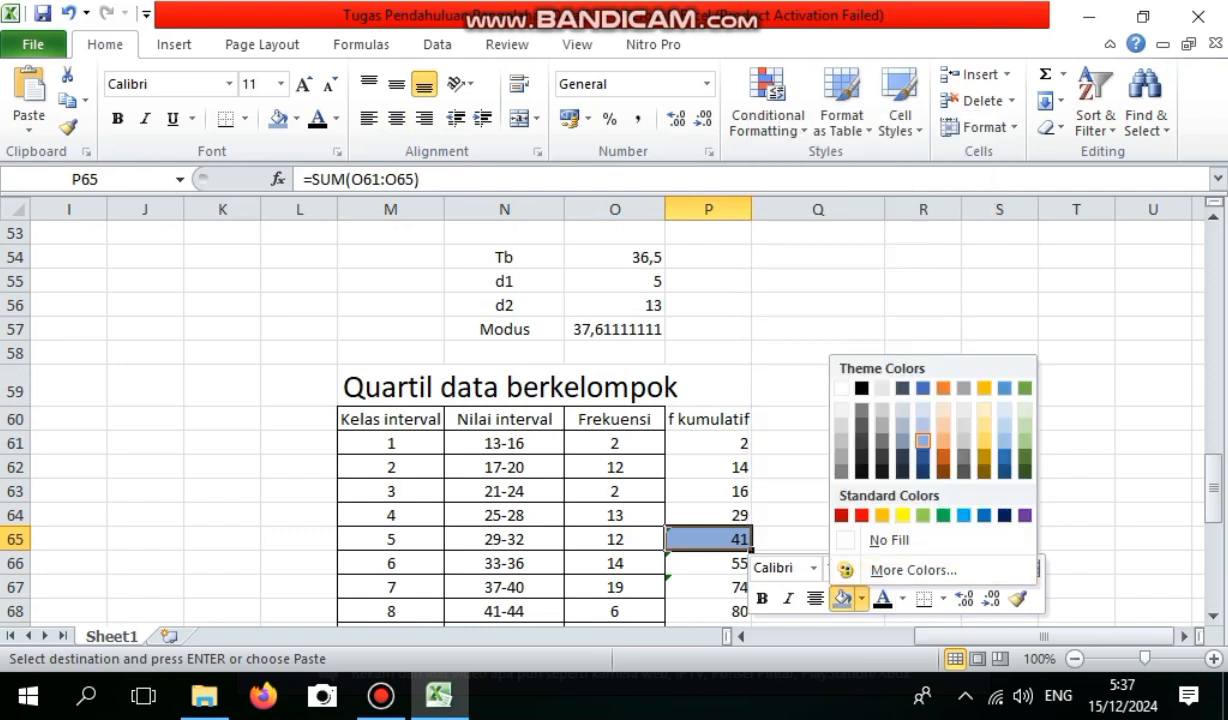
click(889, 540)
click(720, 515)
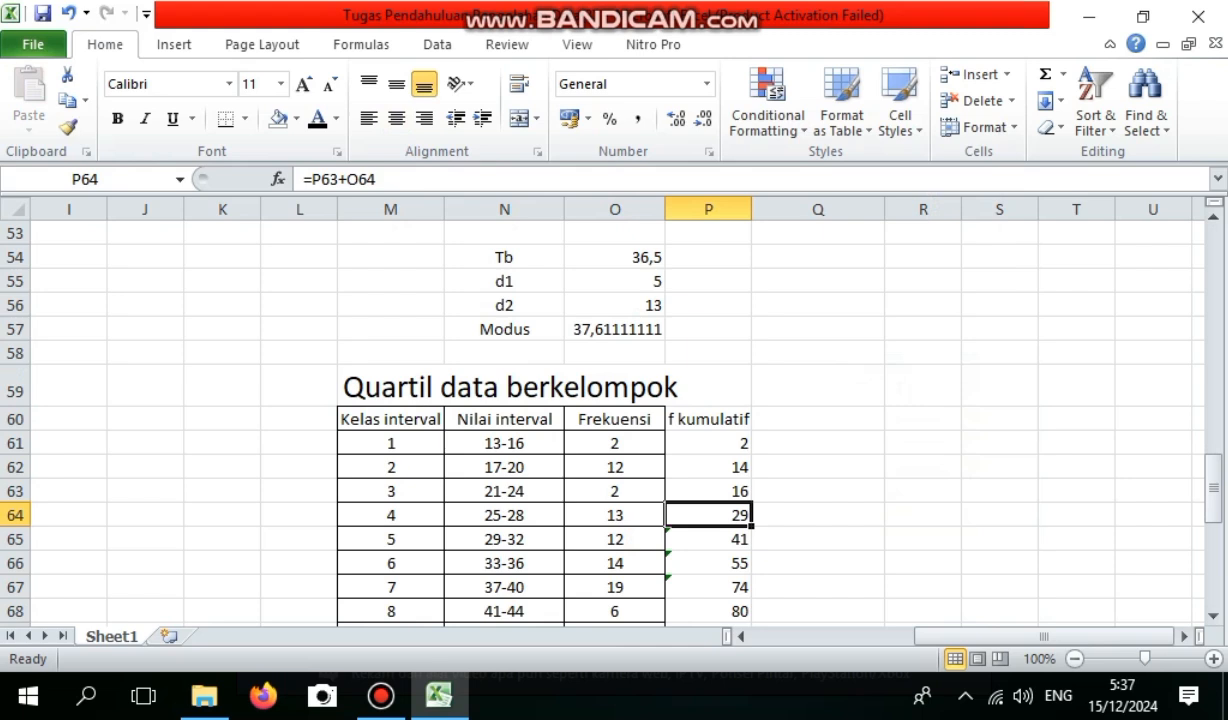
Apply outline and inner horizontal borders to the f kumulatif column, P60:P69.
drag(708, 419, 708, 587)
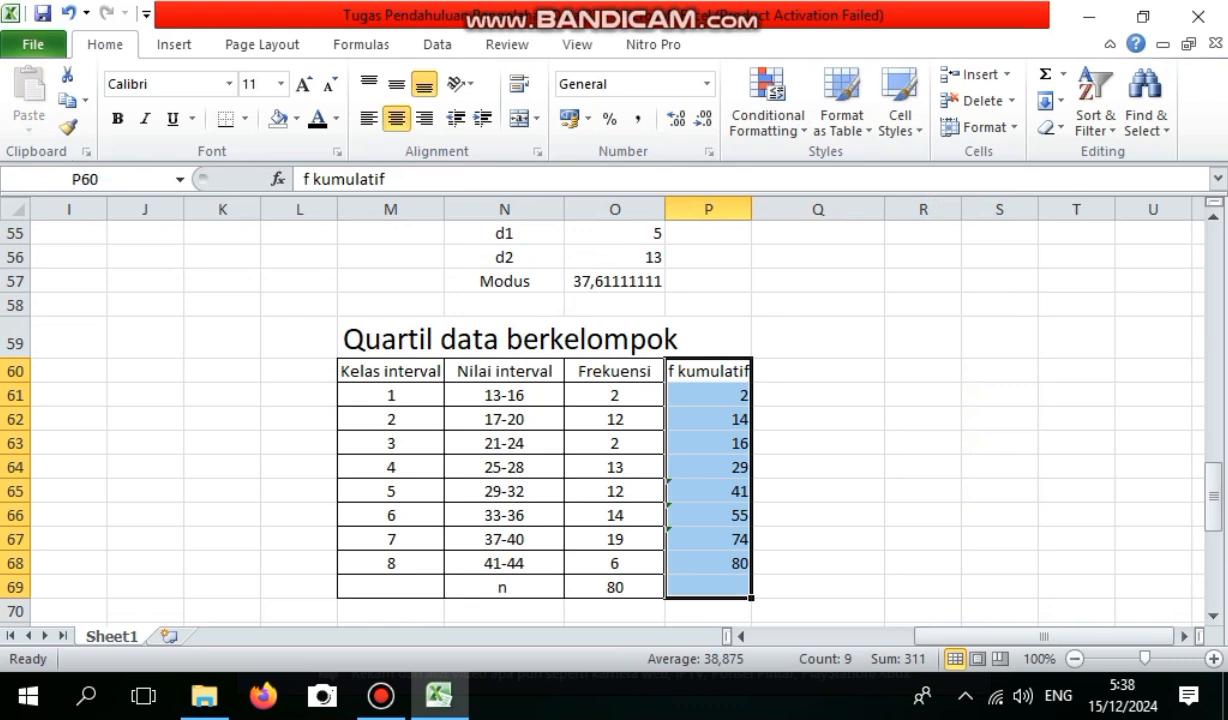
right_click(738, 582)
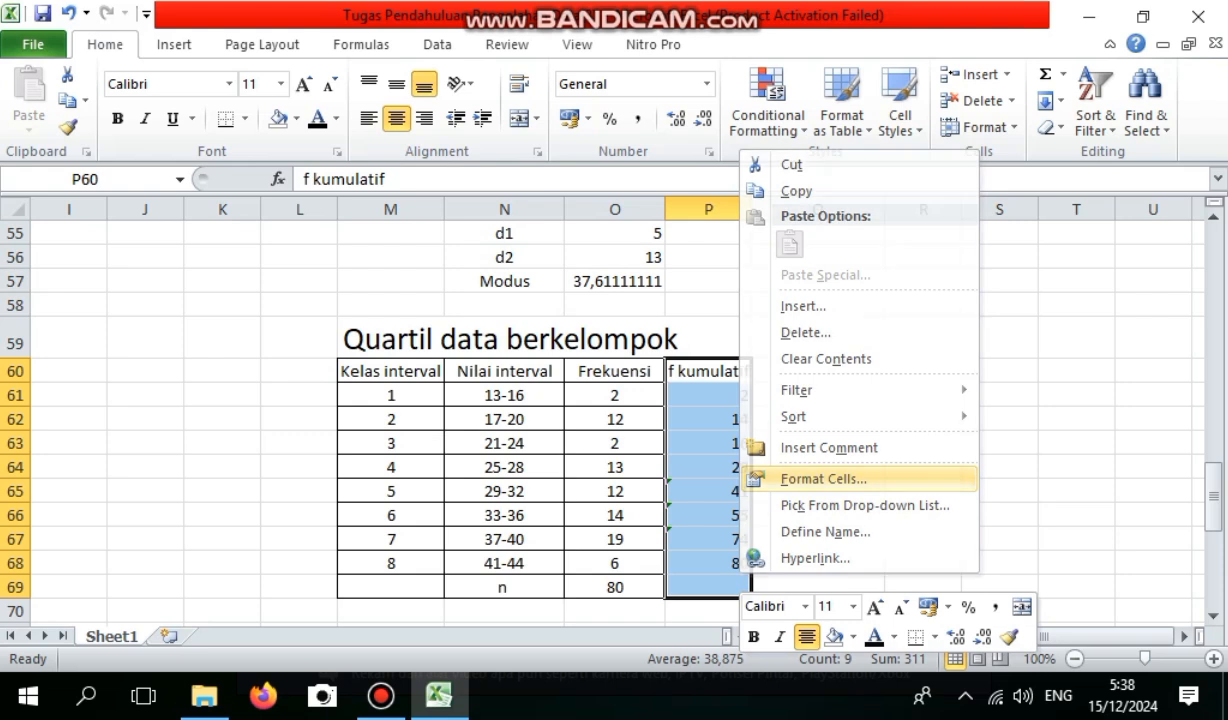
click(823, 479)
click(858, 240)
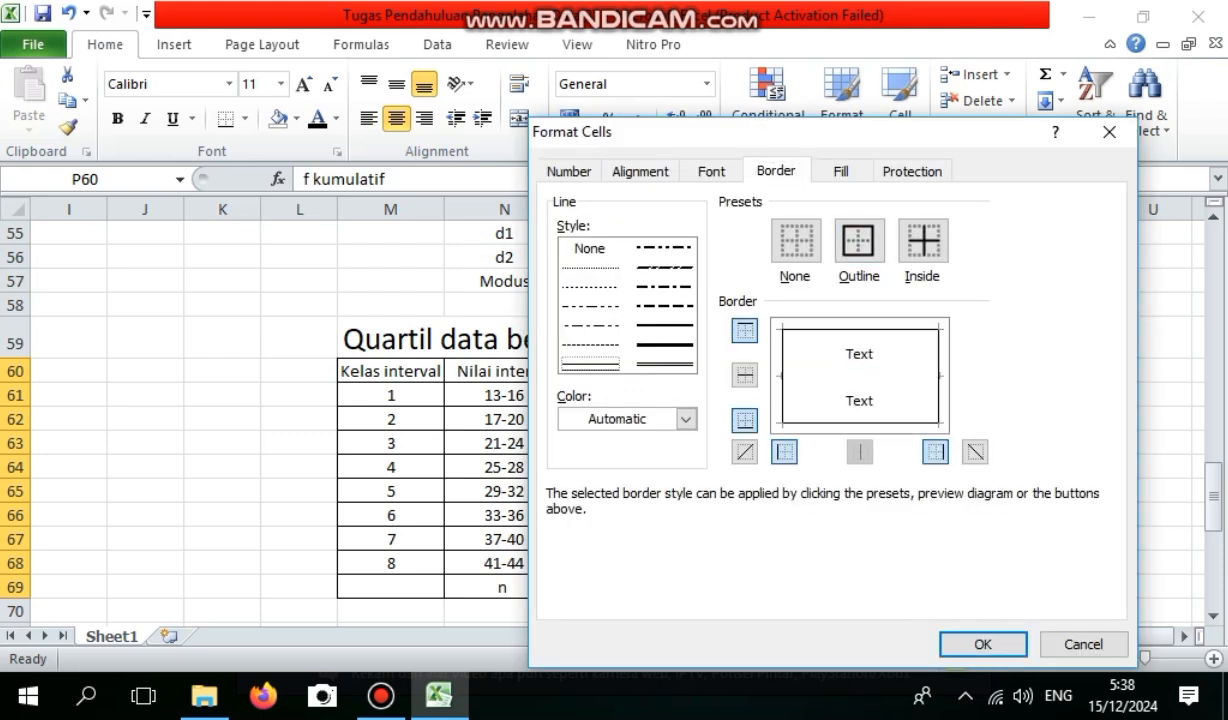
click(744, 375)
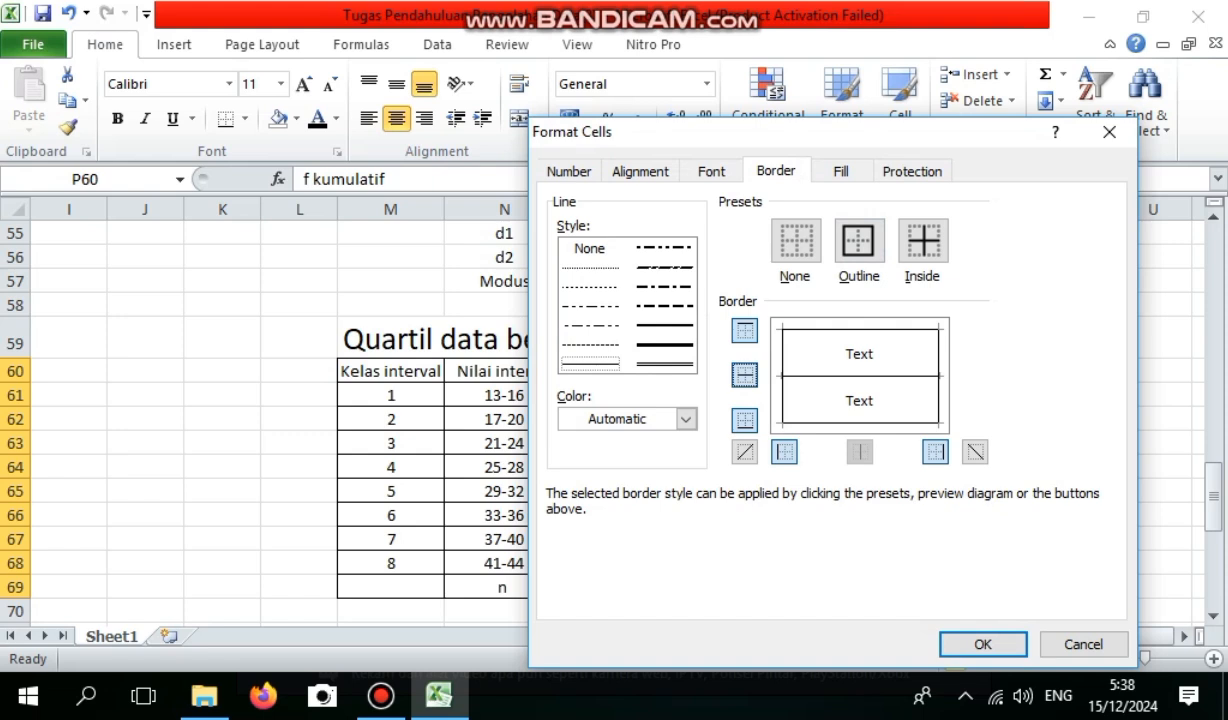
click(983, 644)
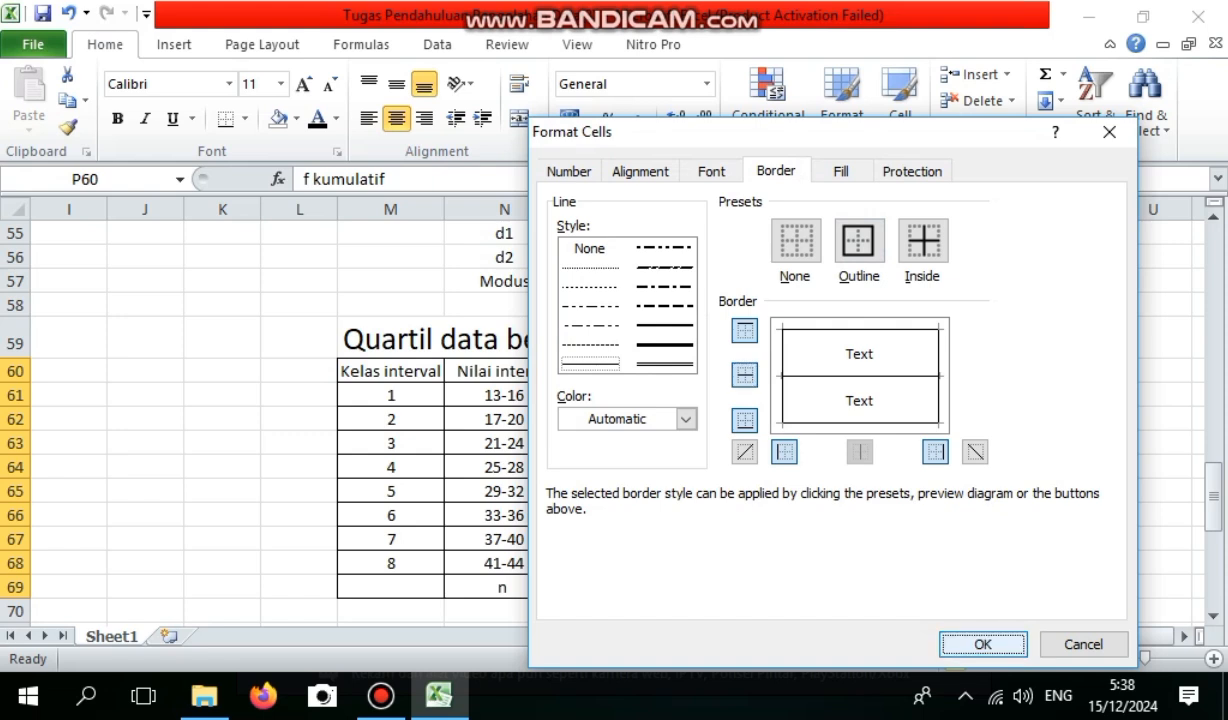
Add the column heading Tb in Q60, next to f kumulatif in the quartile table.
click(818, 467)
click(818, 371)
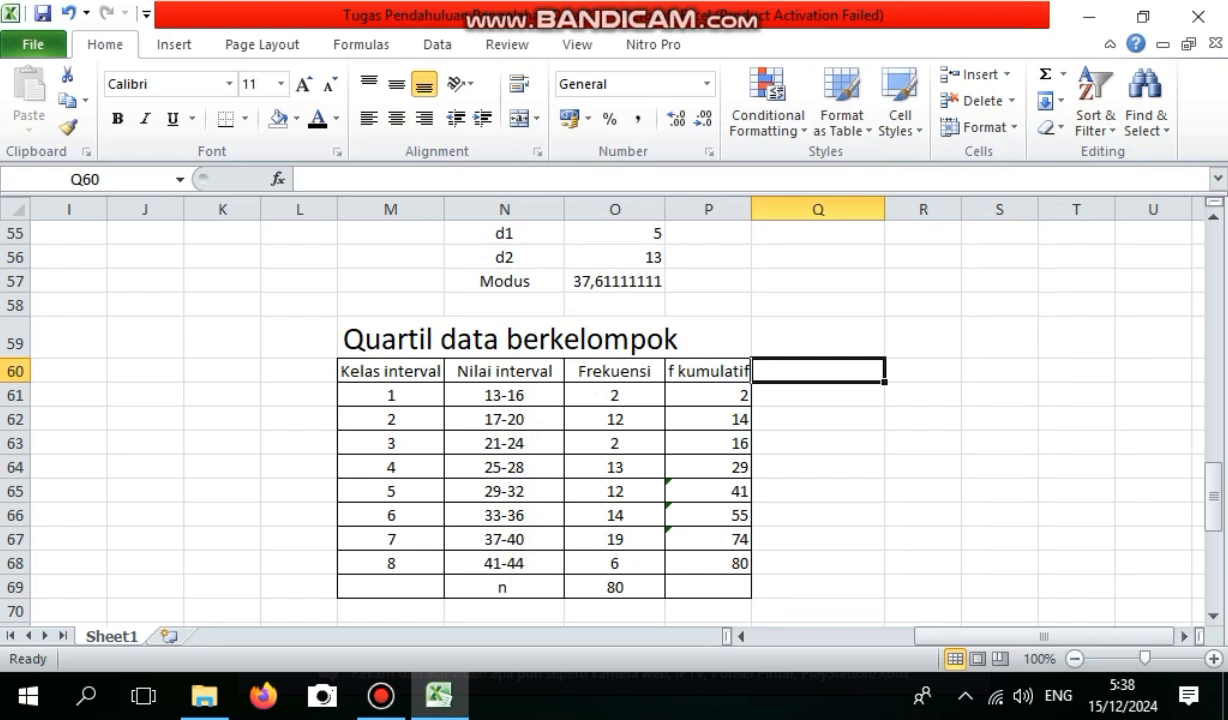
text(t)
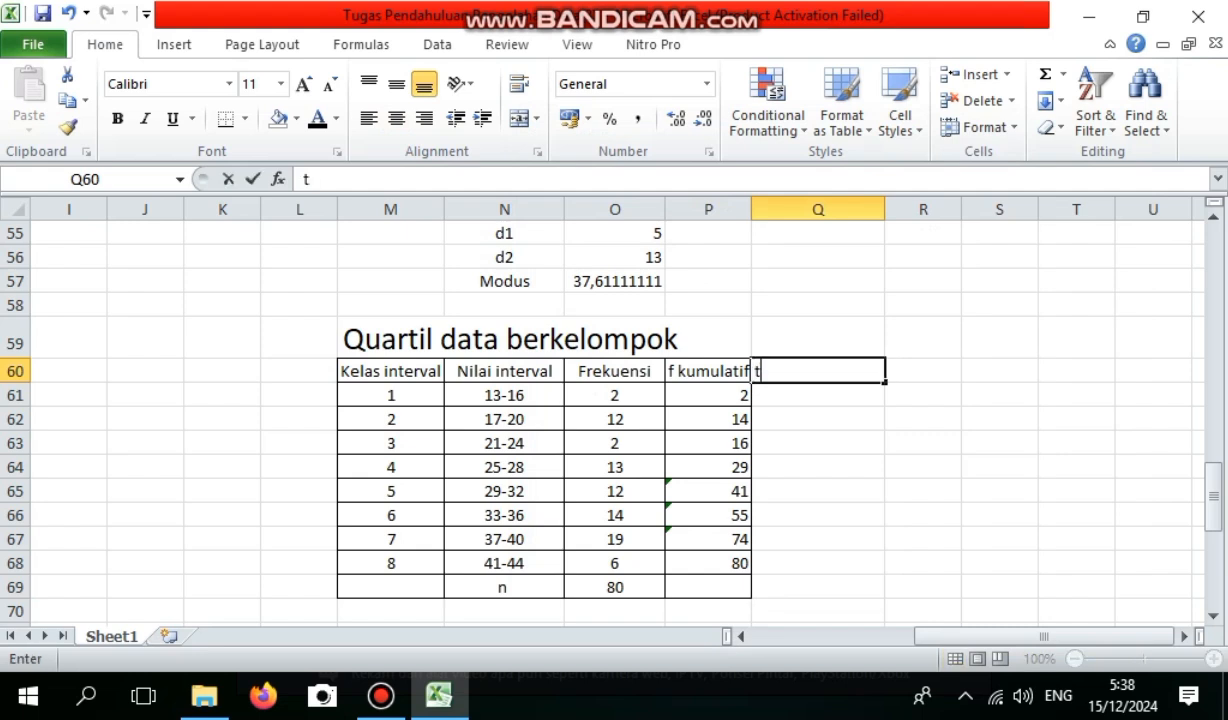
text(a b)
key(BackSpace)
key(BackSpace)
text(Tb)
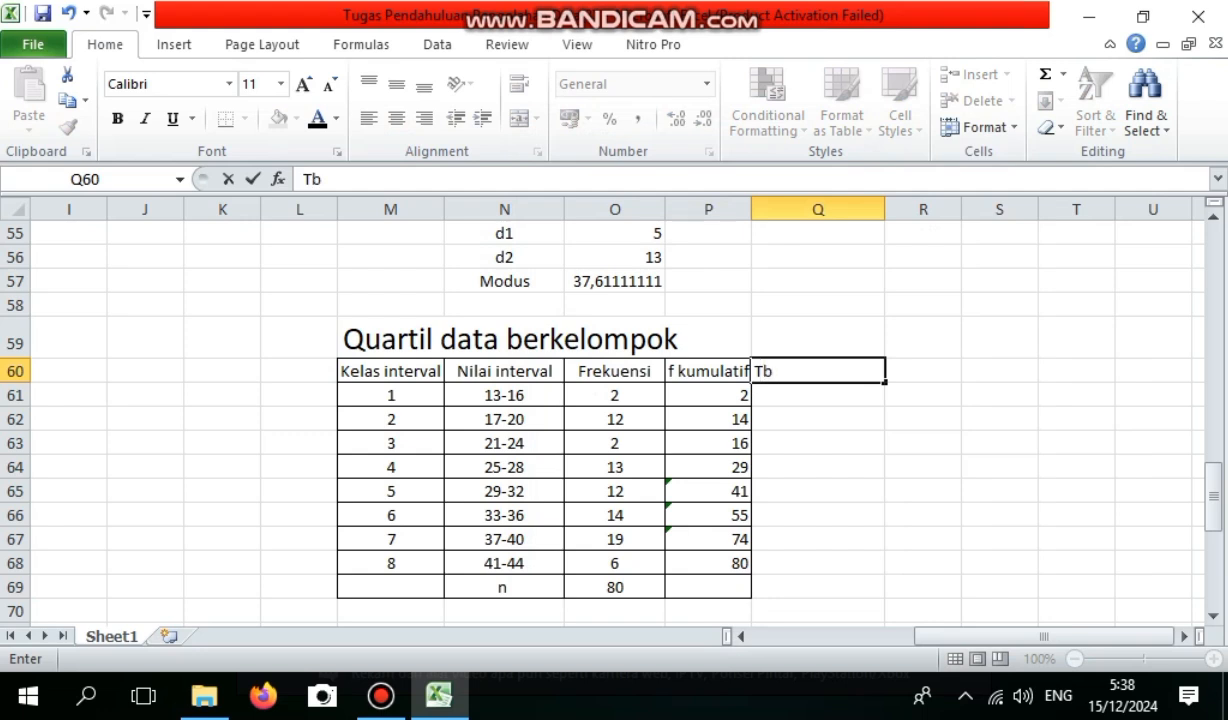
key(Return)
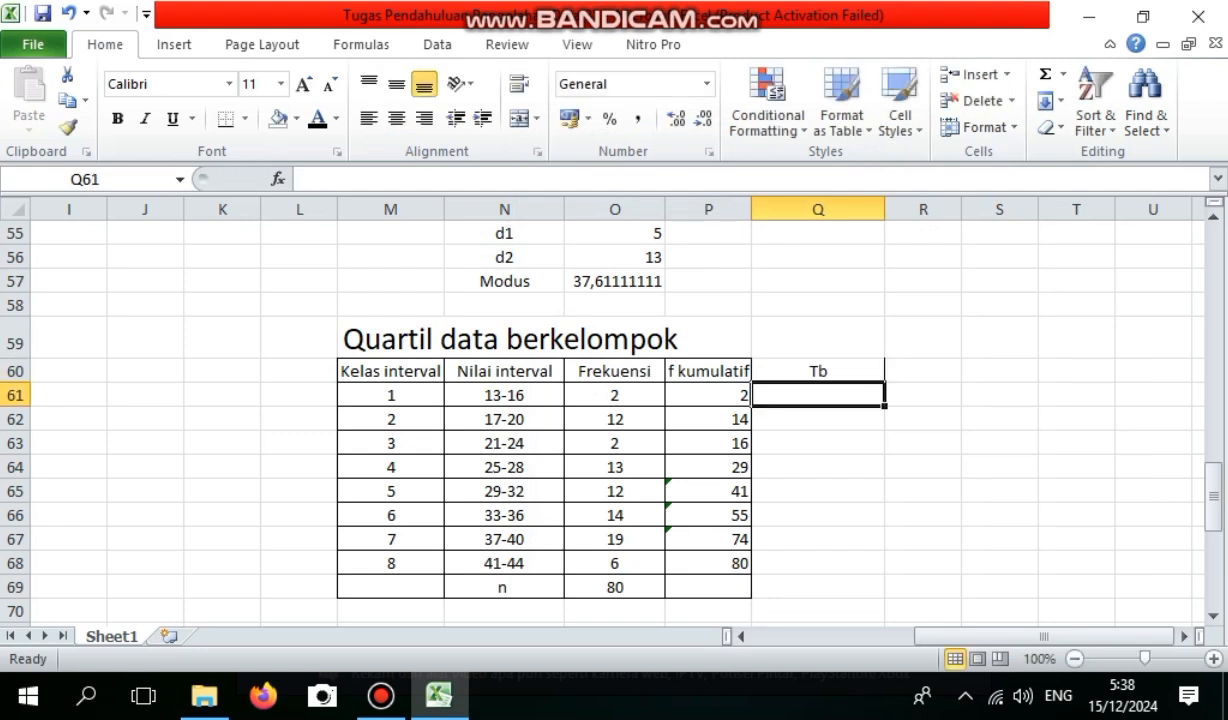
Compute the first class's lower boundary in Q61 with =13-0,5.
text(=13-0,5)
key(Return)
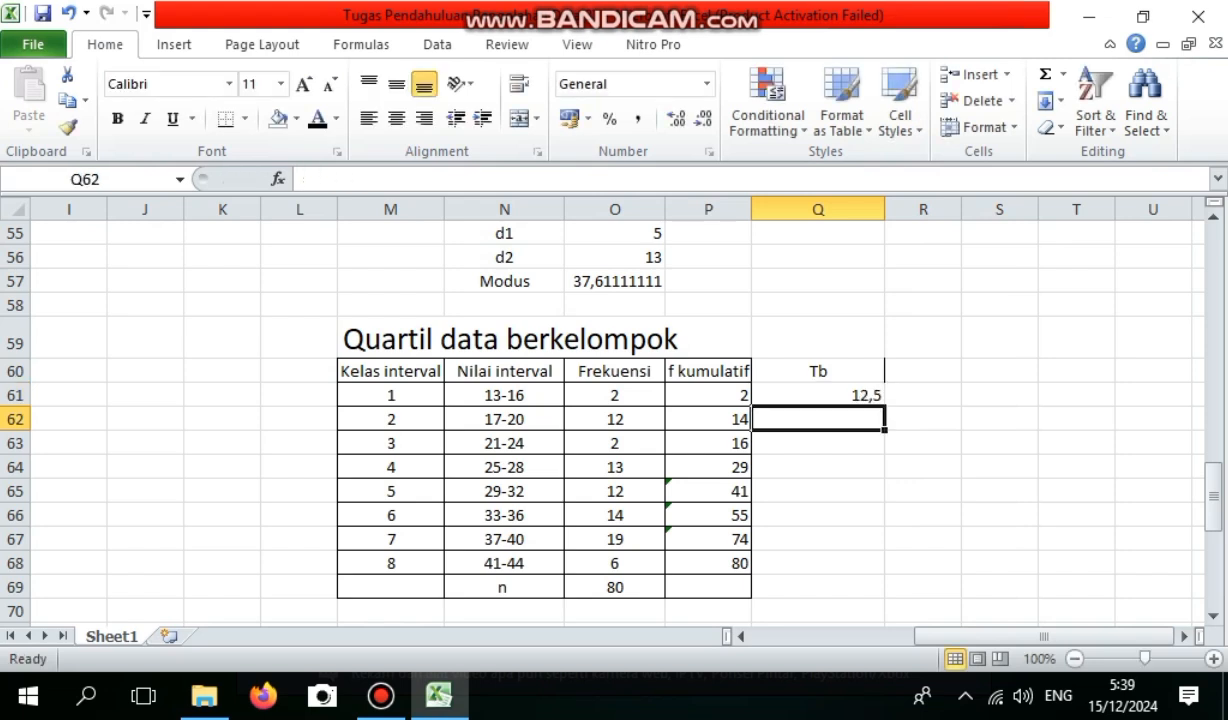
Compute the second class's lower boundary in Q62 with =17-0,5.
text(1)
key(BackSpace)
text(=1)
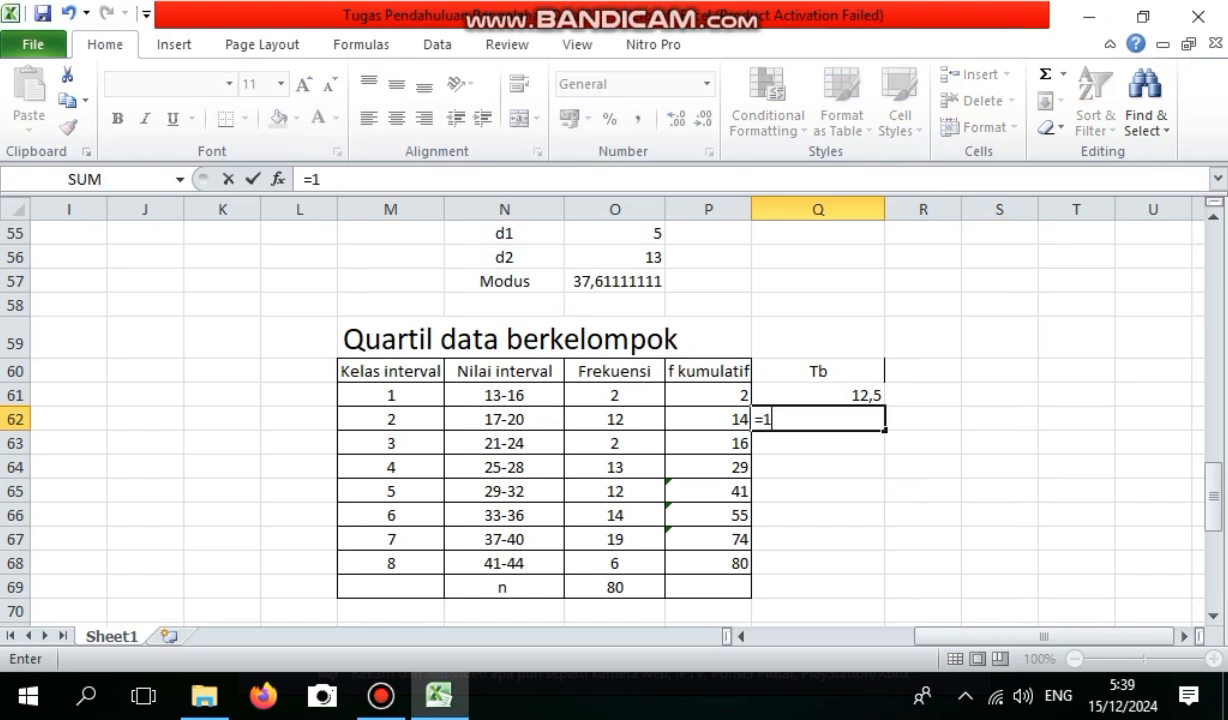
text(7-0,5)
key(Return)
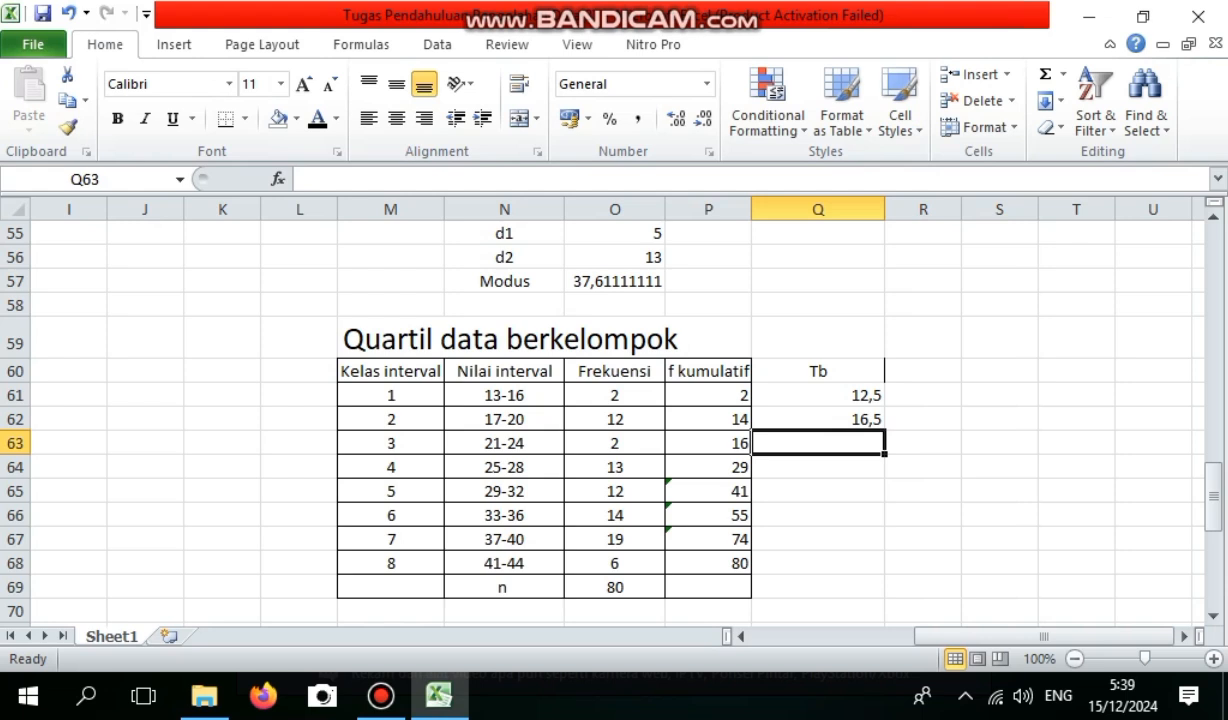
Compute the third class's lower boundary in Q63 with =21-0,5.
text(=21)
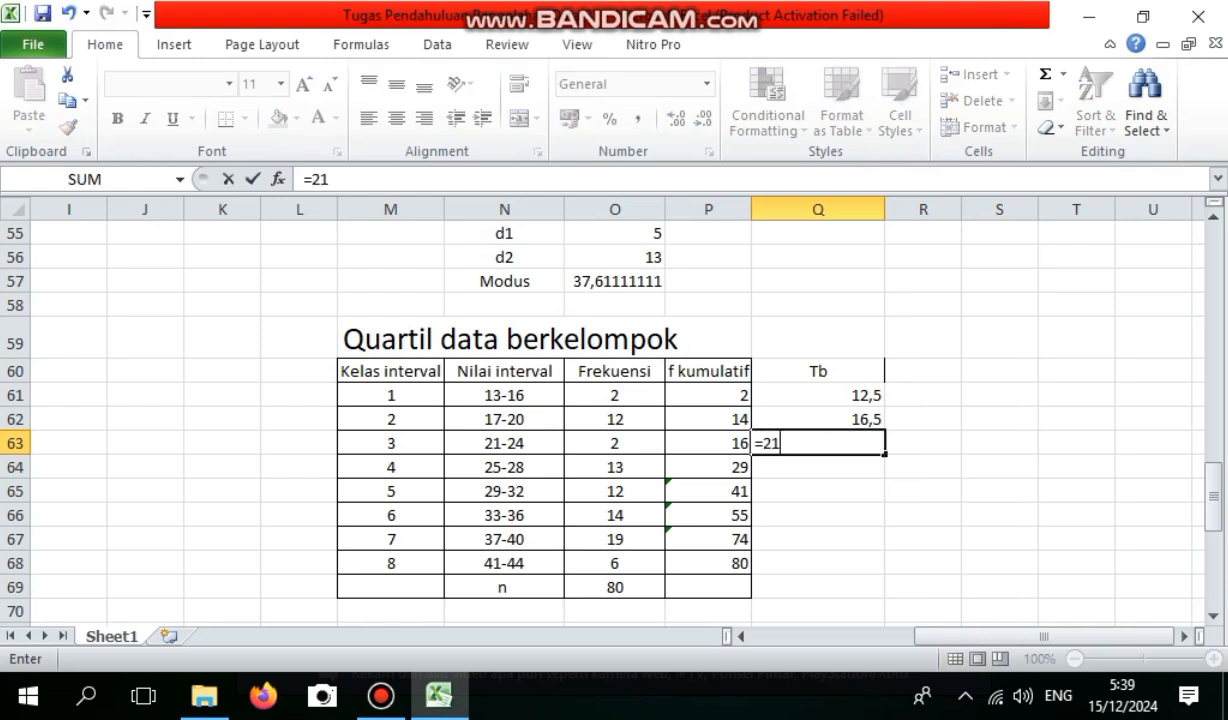
text(-0,5)
key(Return)
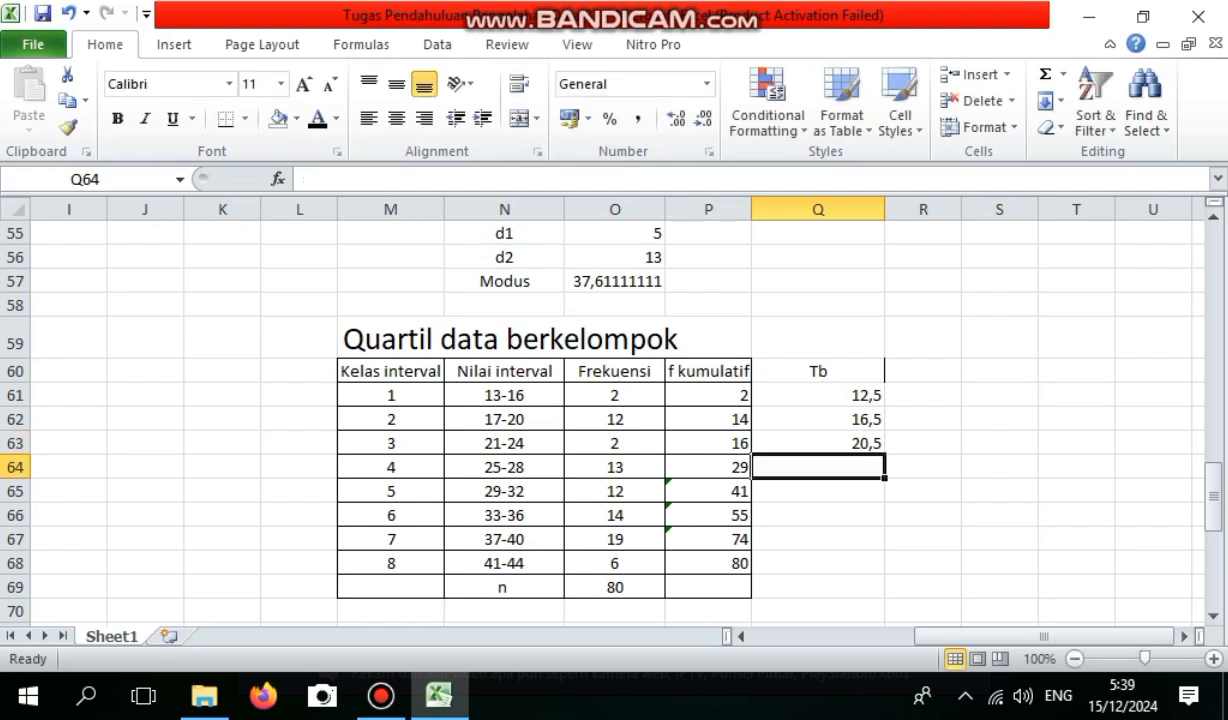
Compute the fourth class's lower boundary in Q64 with =25-0,5.
text(=2)
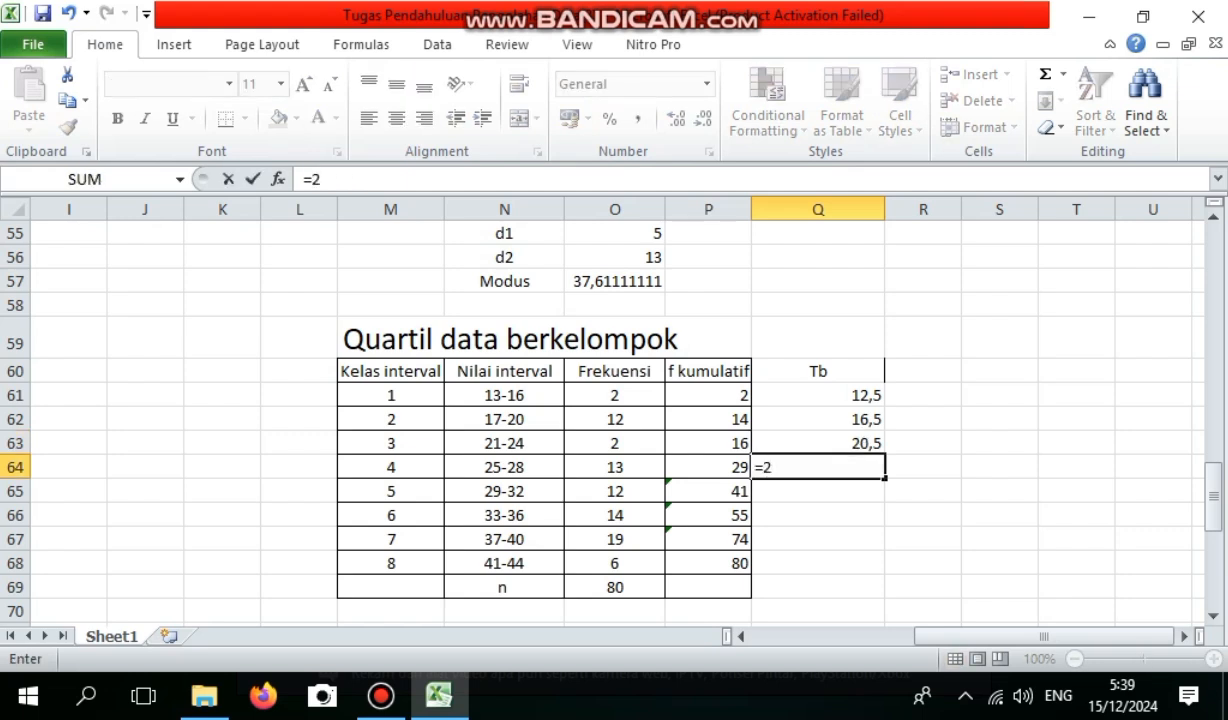
text(5-0,2)
key(BackSpace)
text(5)
key(Return)
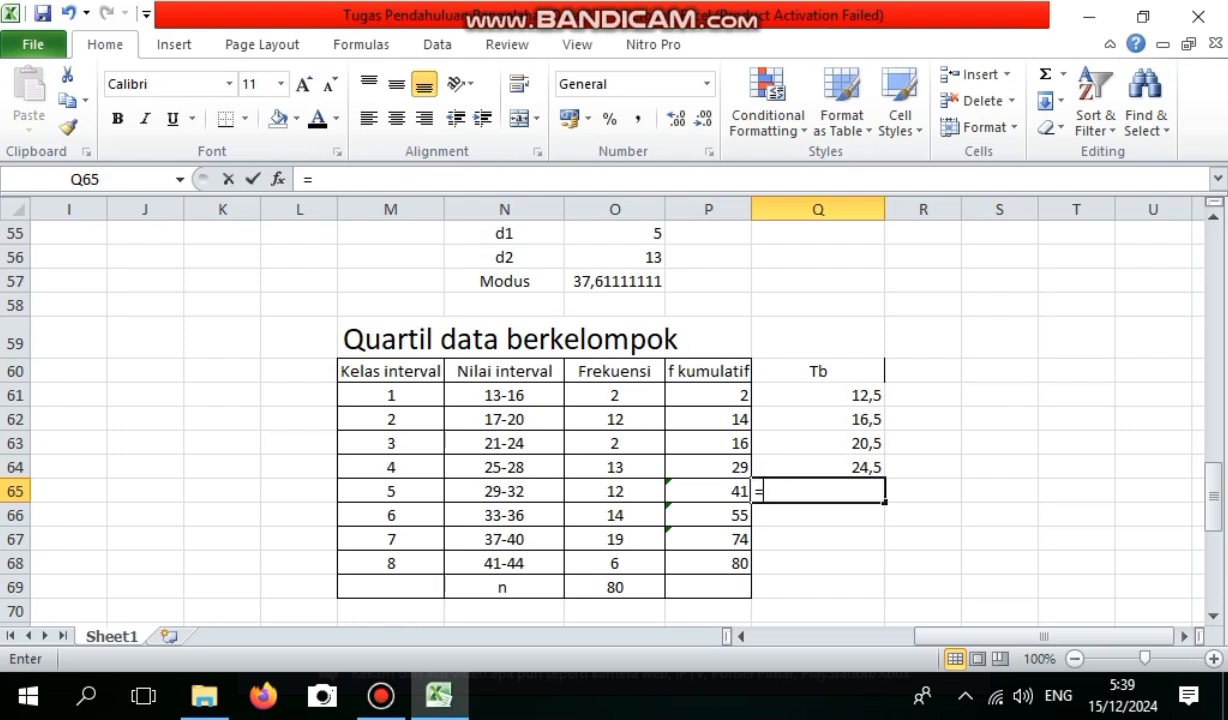
Compute the fifth and sixth classes' lower boundaries with =29-0,5 in Q65 and =33-0,5 in Q66.
text(=29-0,5)
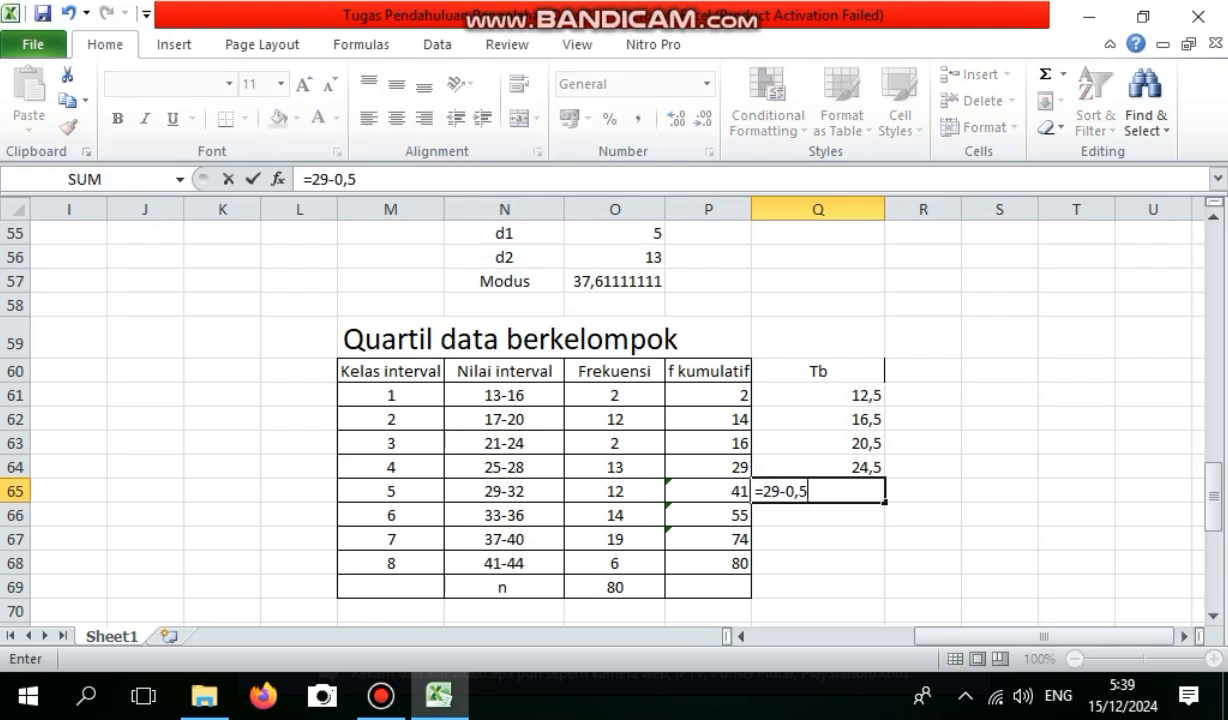
key(Return)
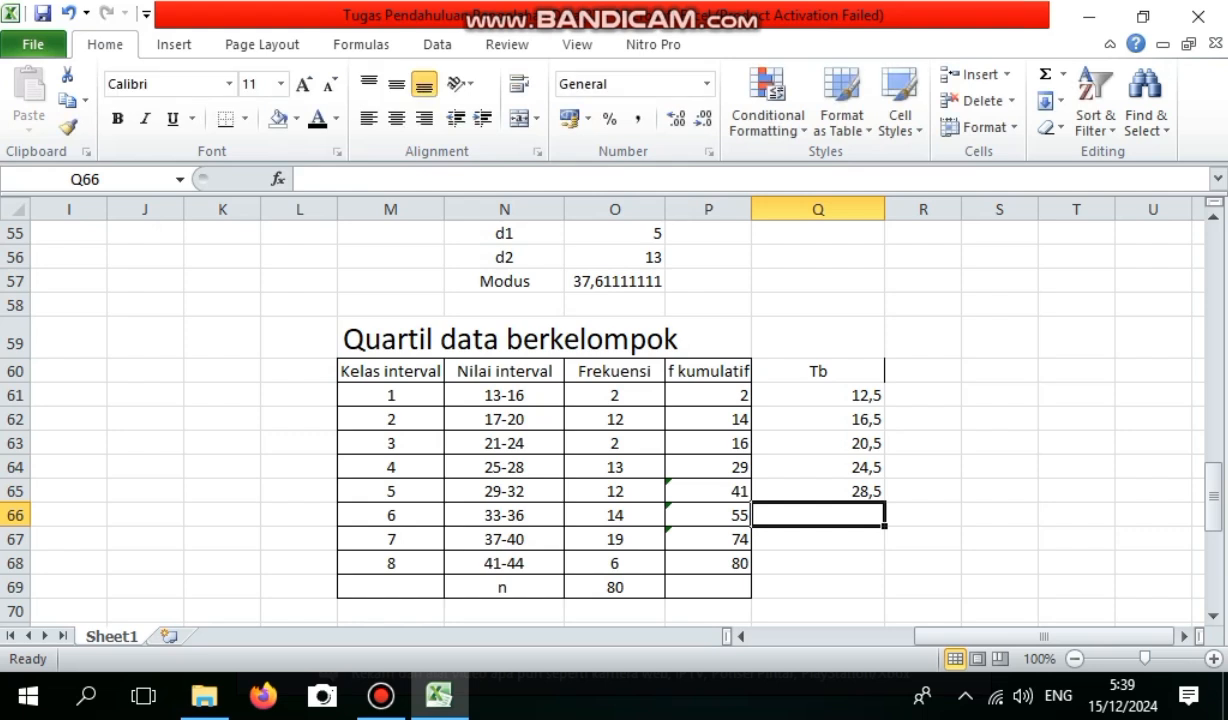
text(=3)
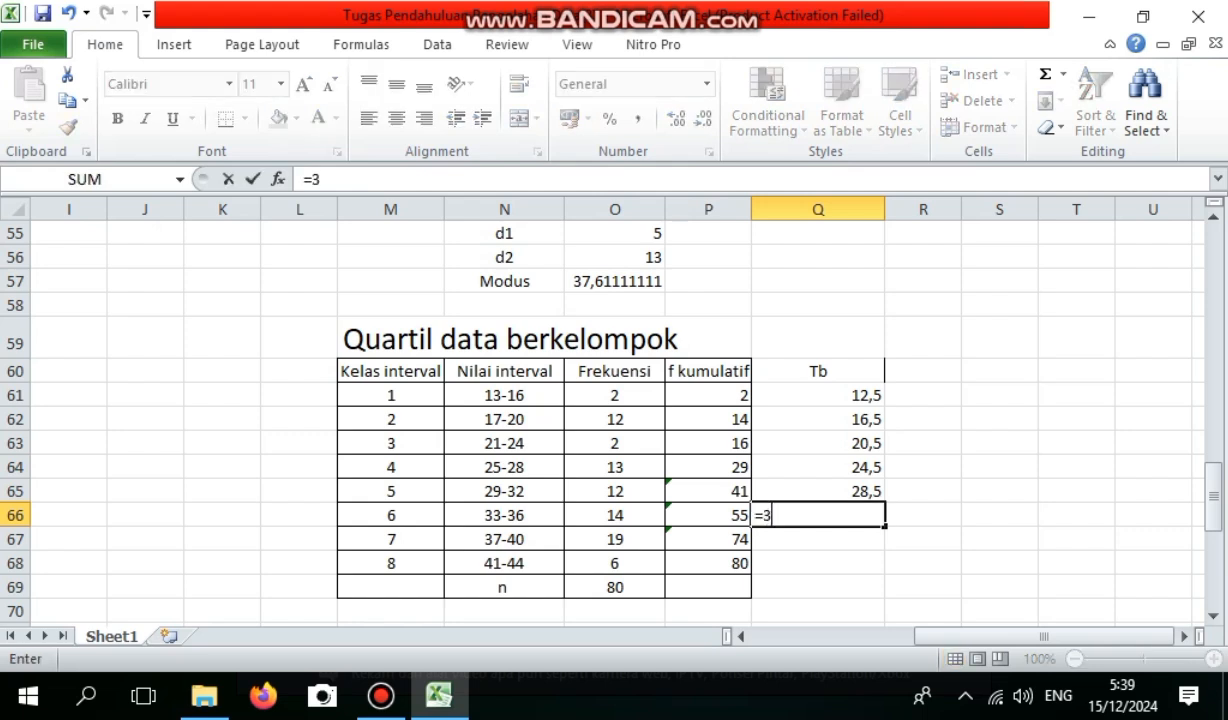
text(3-0,5)
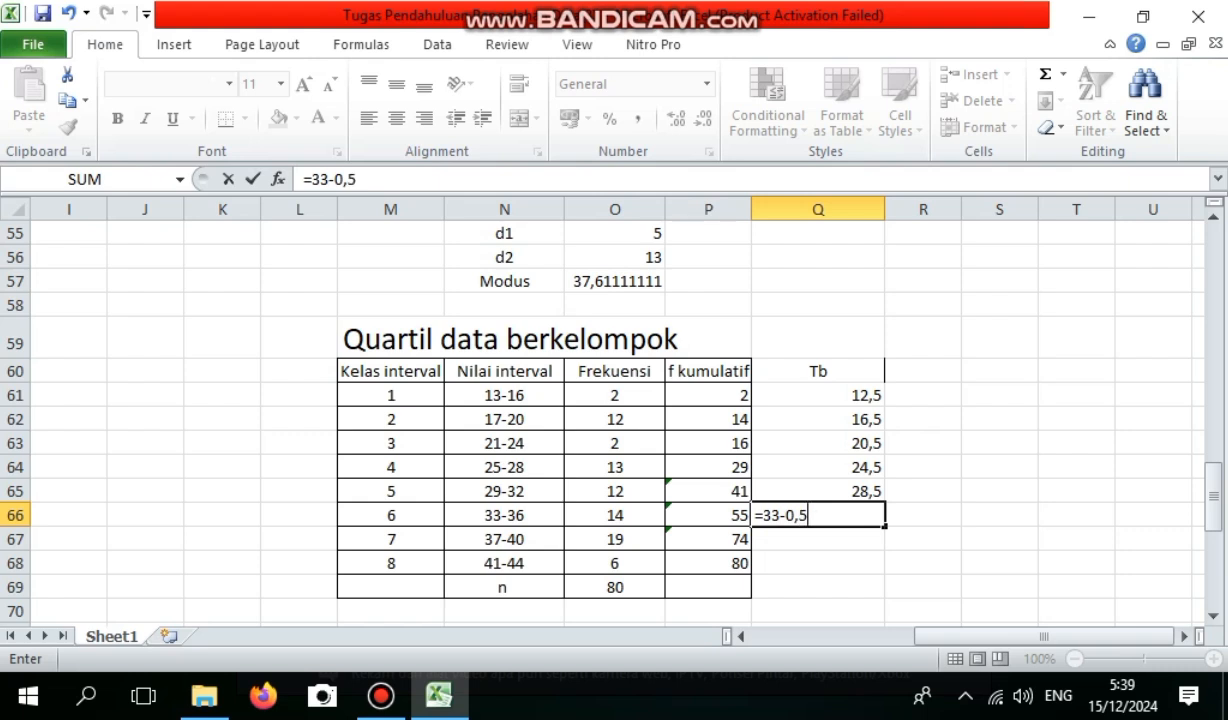
key(Return)
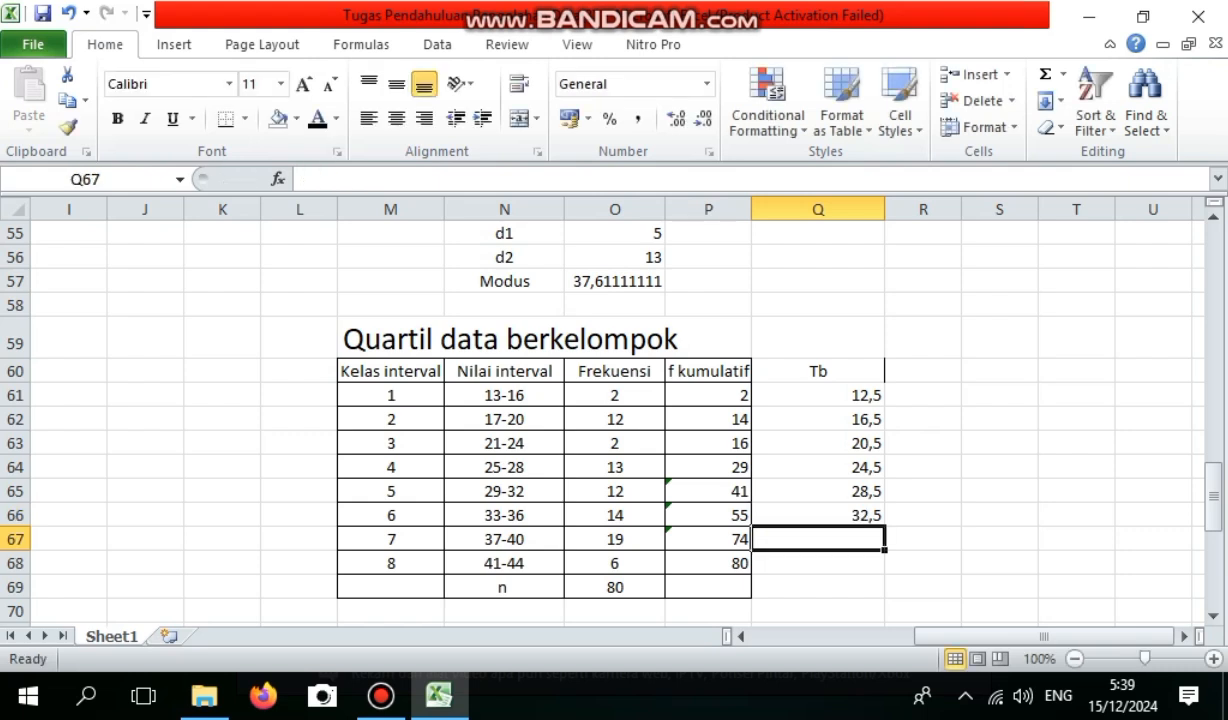
Compute the seventh class's lower boundary in Q67 with =37-0,5.
text(37)
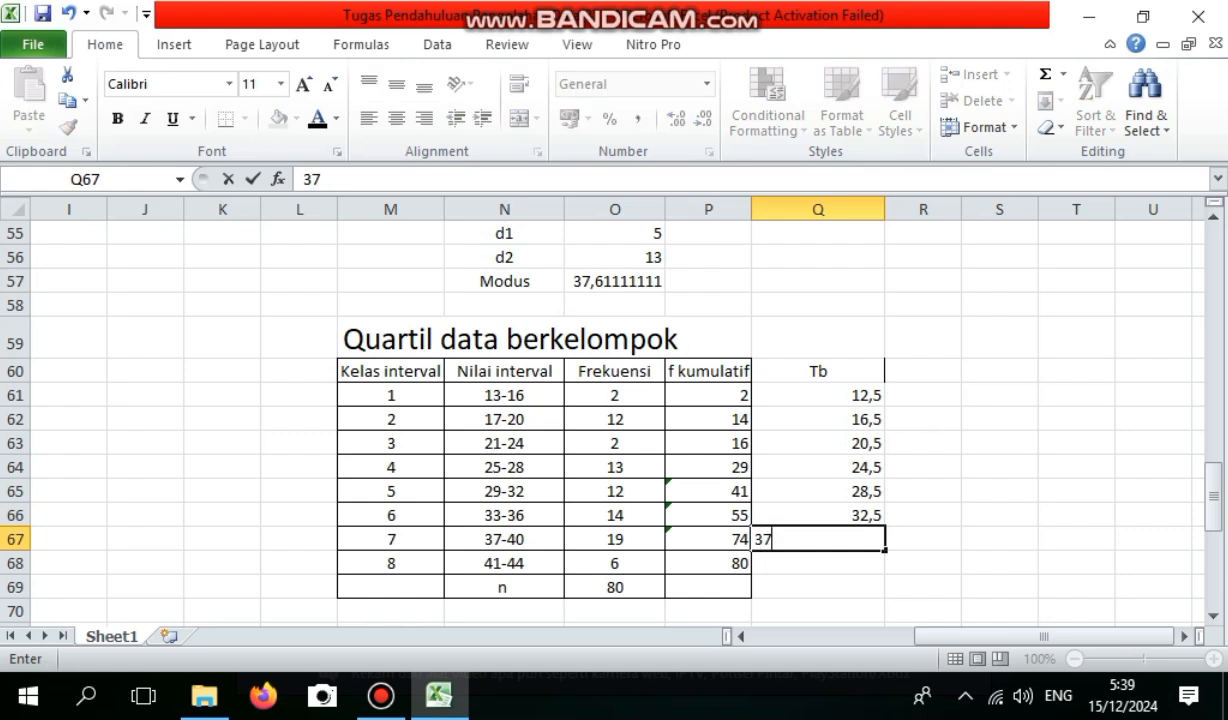
key(BackSpace)
key(BackSpace)
text(=)
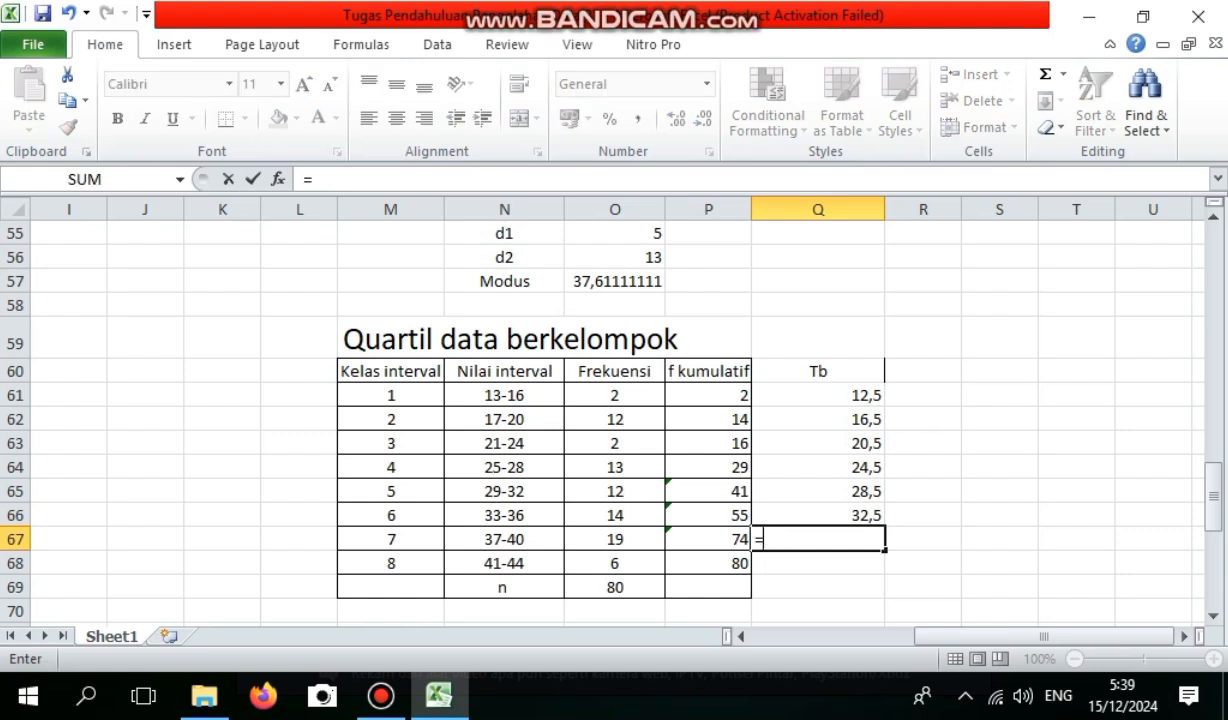
text(37-)
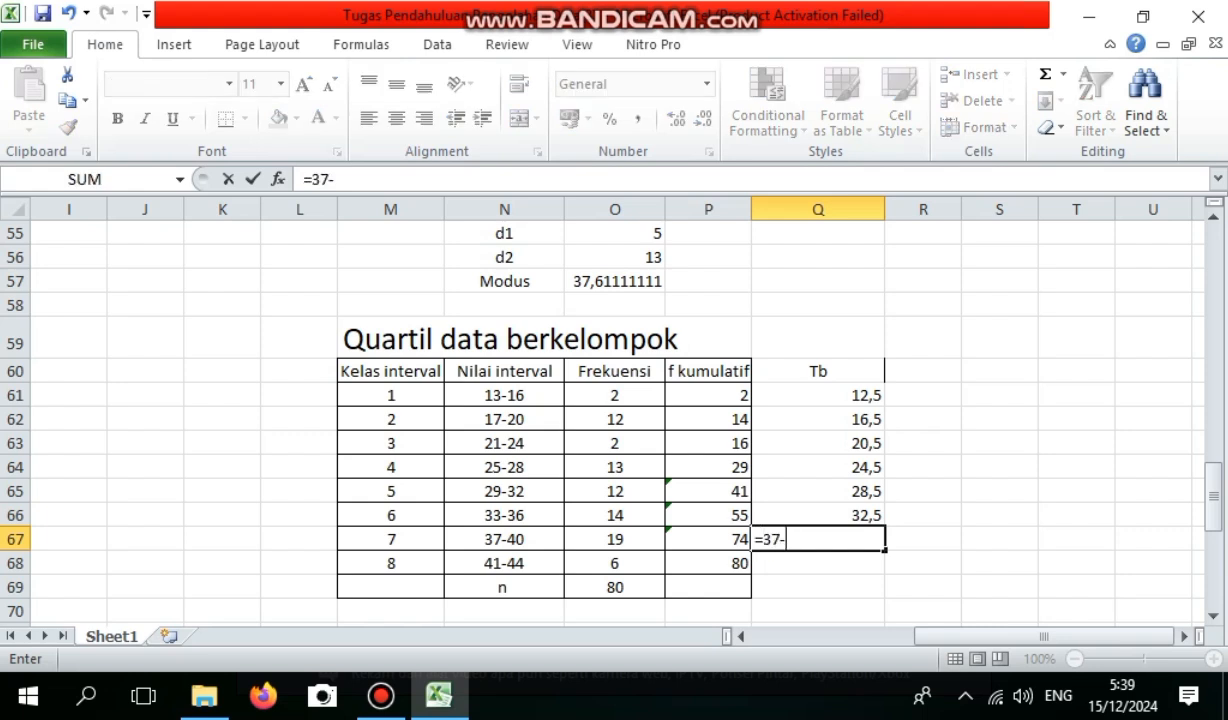
text(0,3)
key(BackSpace)
text(5)
key(Return)
Compute the eighth class's lower boundary in Q68 with =41-0,5.
text(=41)
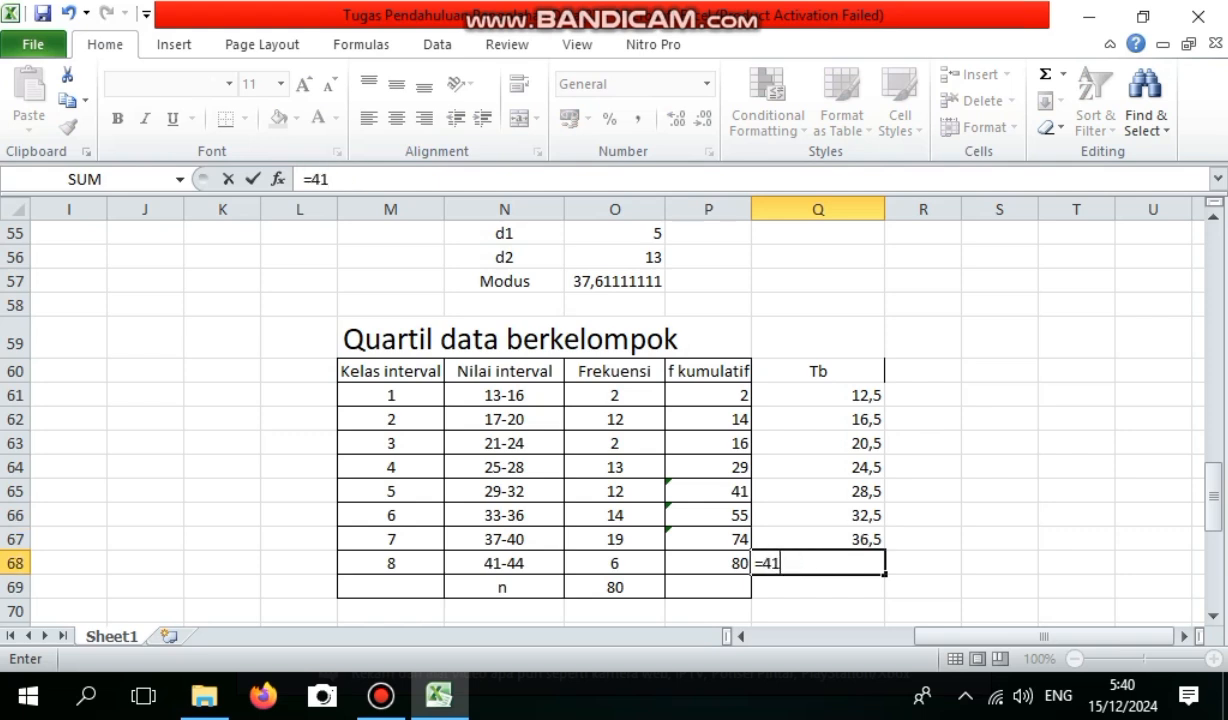
text(-0,5)
key(Return)
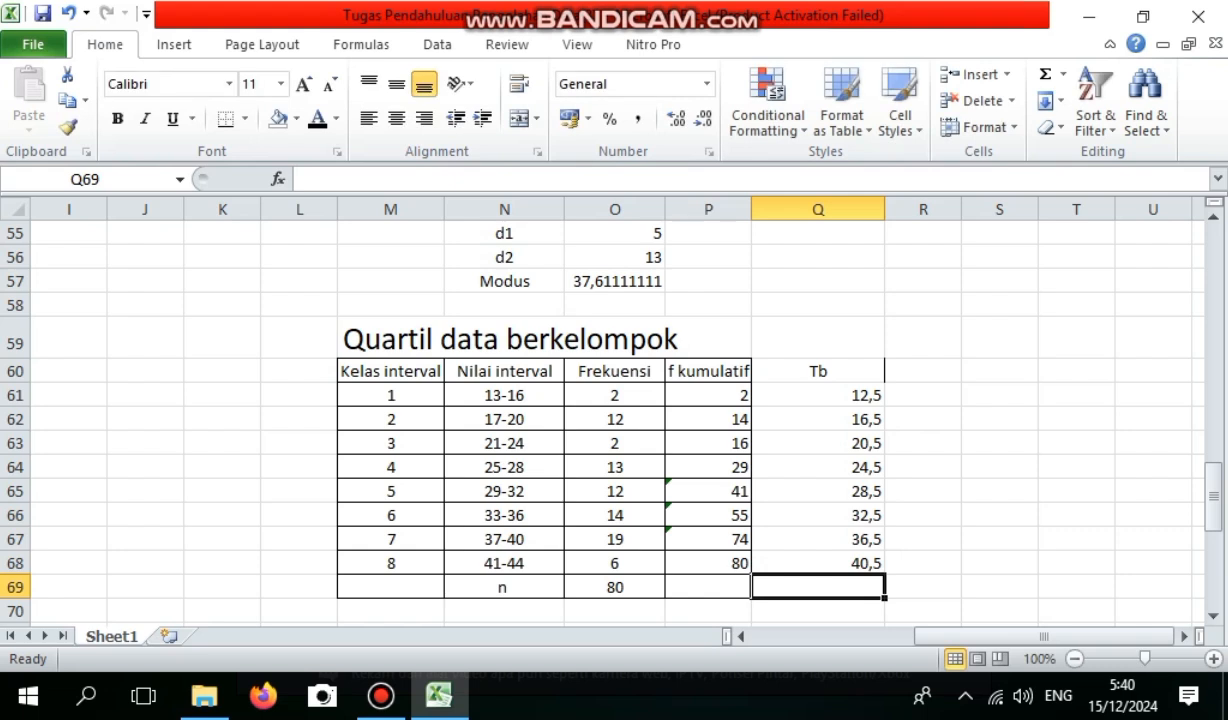
Add the column heading P in R60 and enter the class width 4 for all eight classes in R61:R68.
click(923, 371)
text(P)
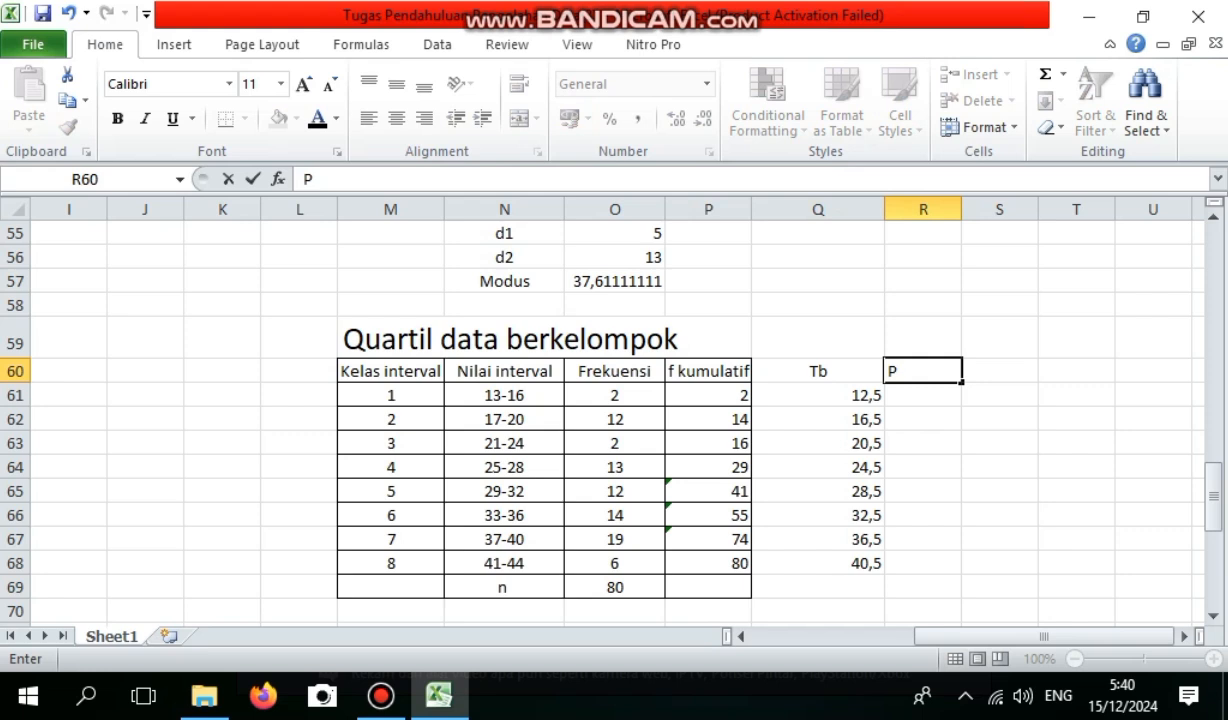
key(Return)
text(4)
key(Return)
text(4)
key(Return)
text(4)
key(Return)
text(4)
key(Return)
text(4 4)
key(Return)
text(4)
key(Return)
text(4)
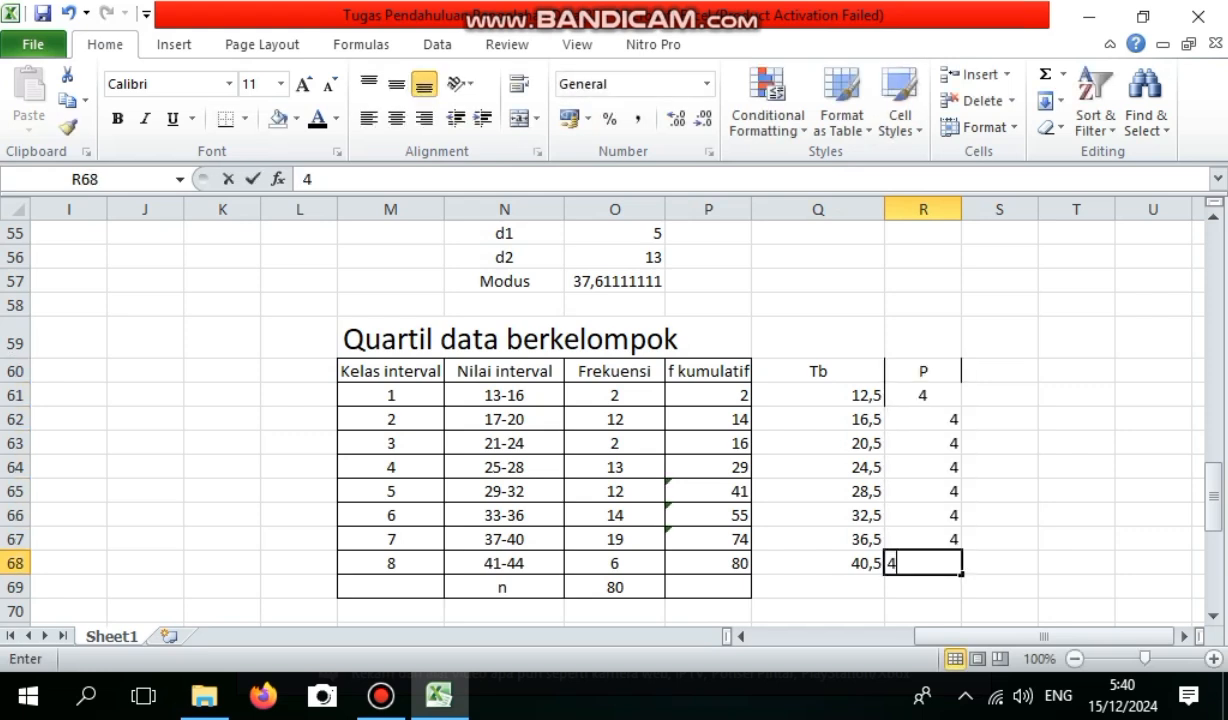
key(Return)
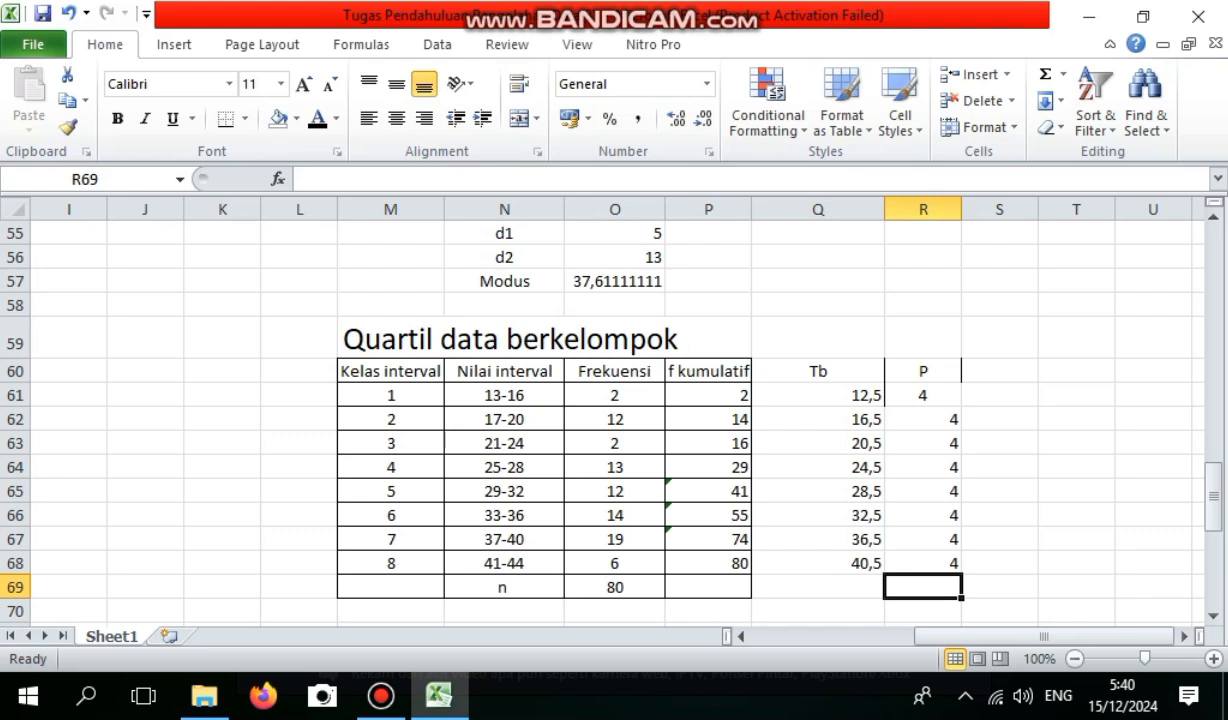
Apply outline, inner vertical and inner horizontal borders to the Tb and P columns, Q60:R69.
drag(818, 371, 923, 588)
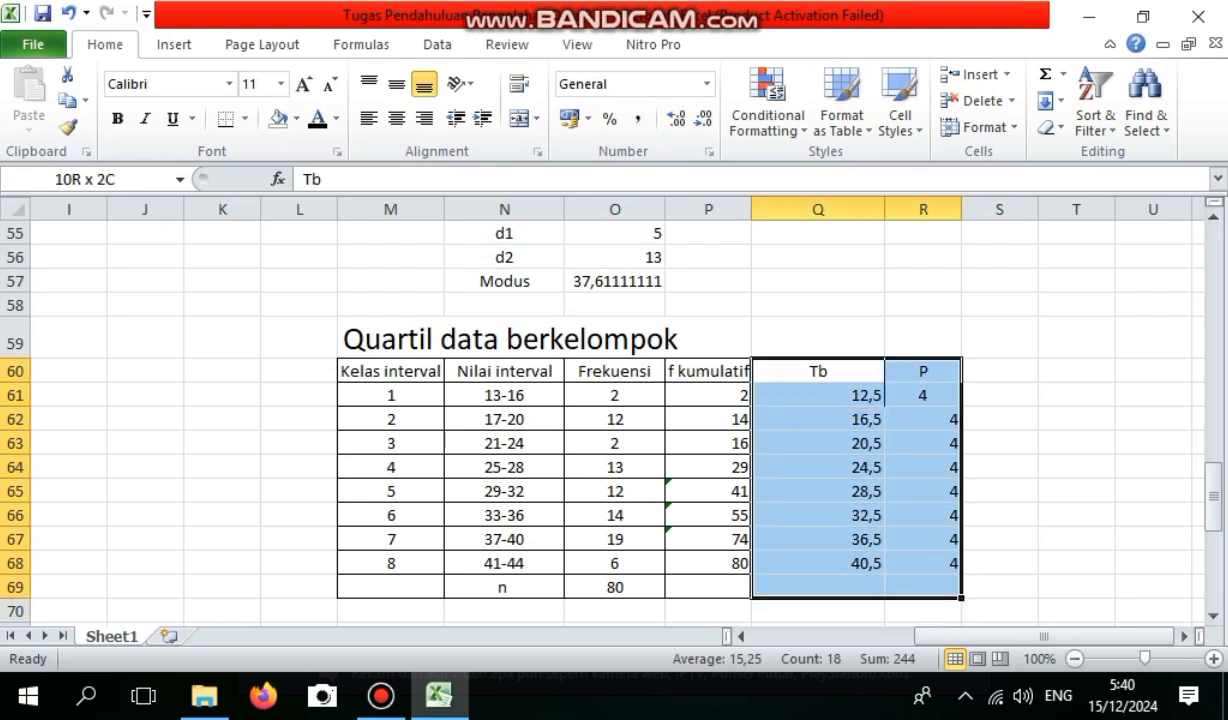
right_click(945, 167)
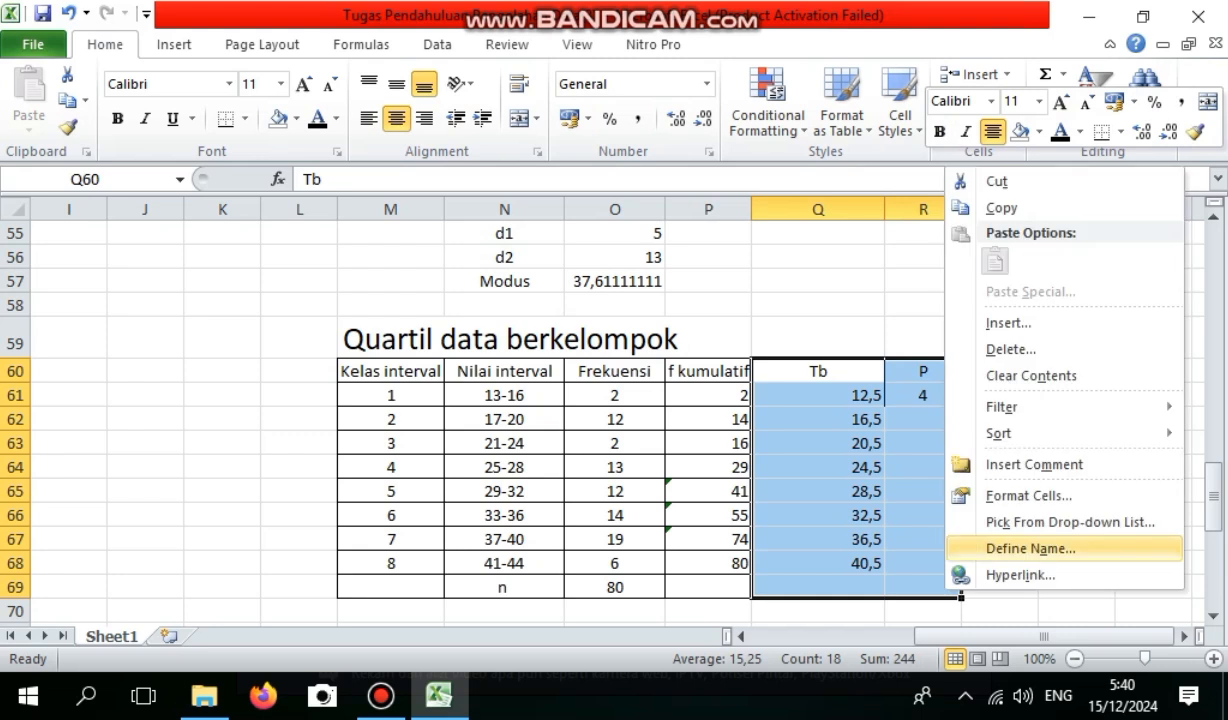
click(1028, 495)
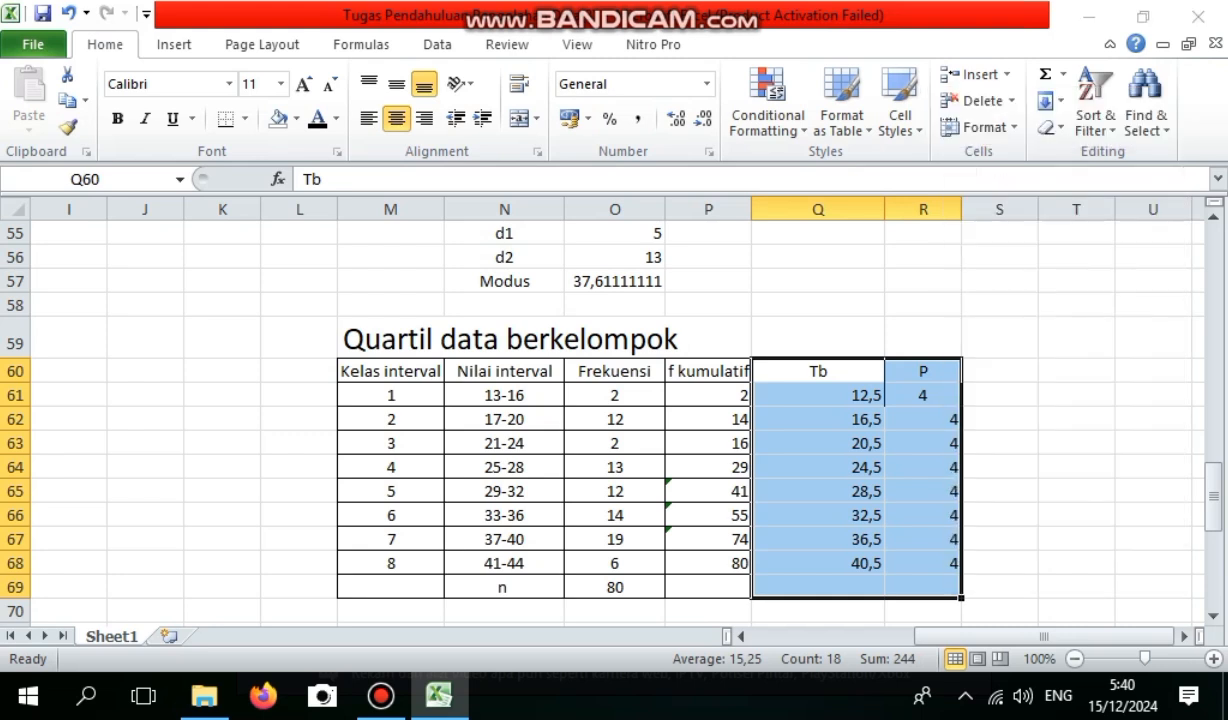
click(946, 241)
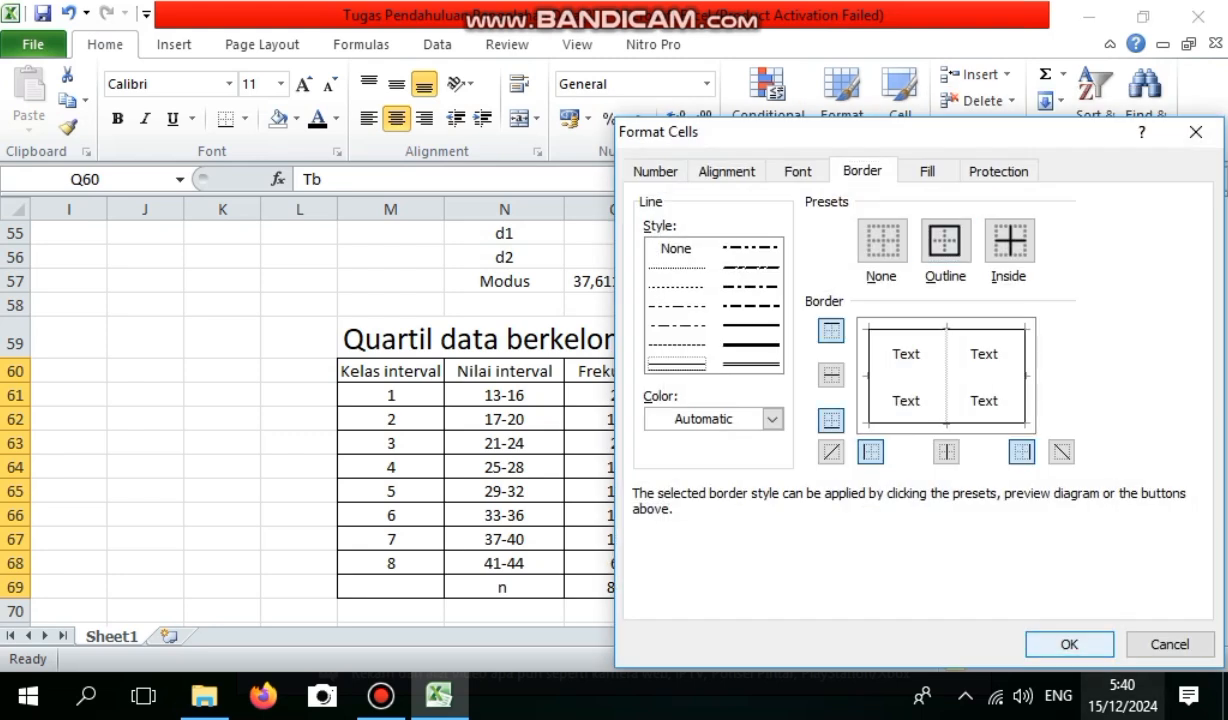
click(946, 452)
click(831, 375)
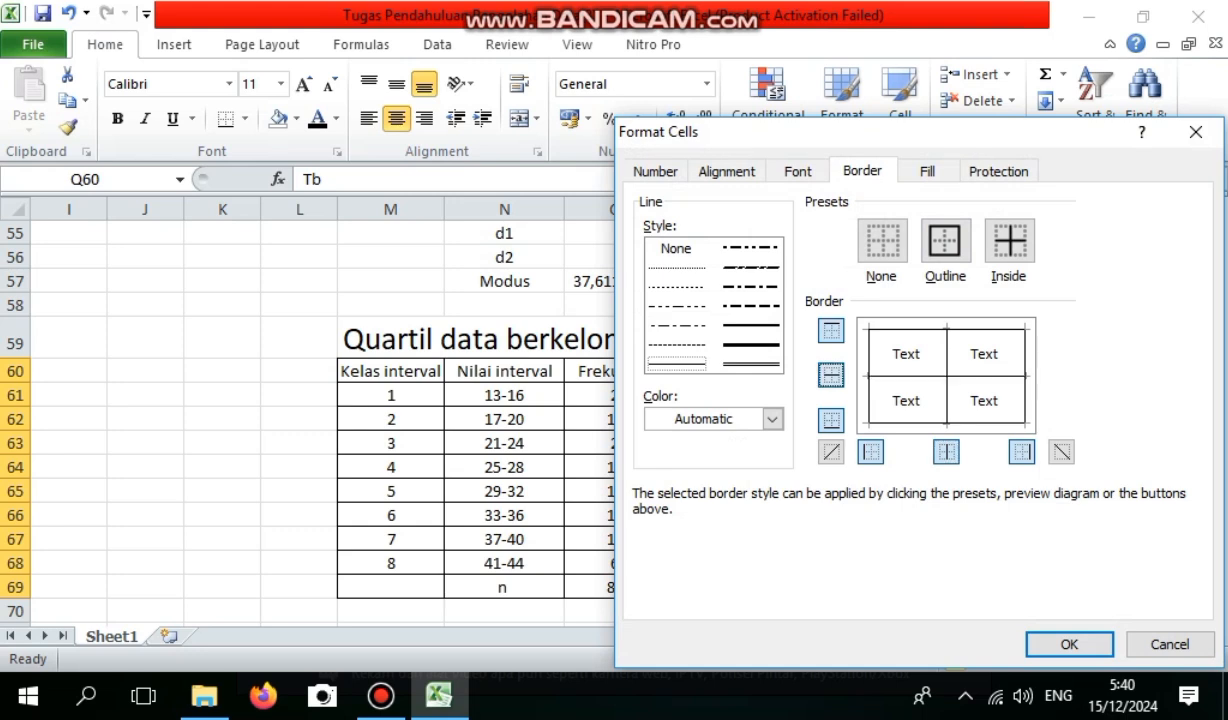
click(1069, 644)
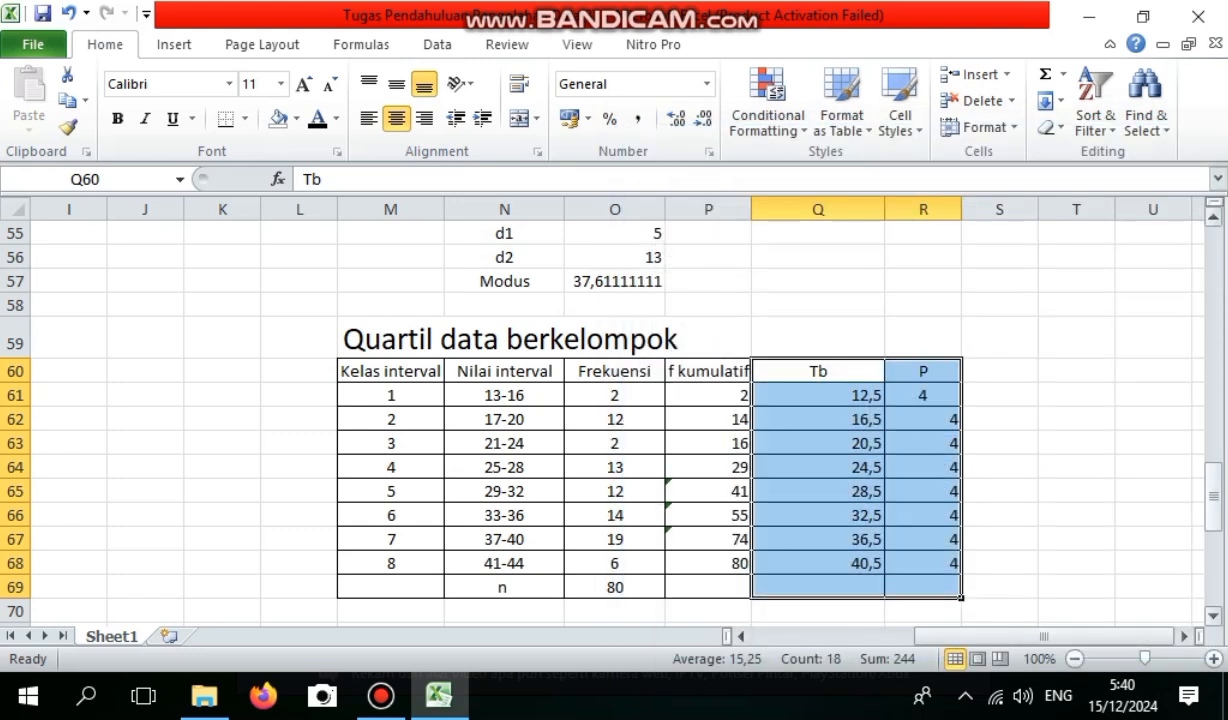
Centre the contents of the f kumulatif, Tb and P columns, P60:R69, in the quartile table.
drag(1213, 497, 1213, 514)
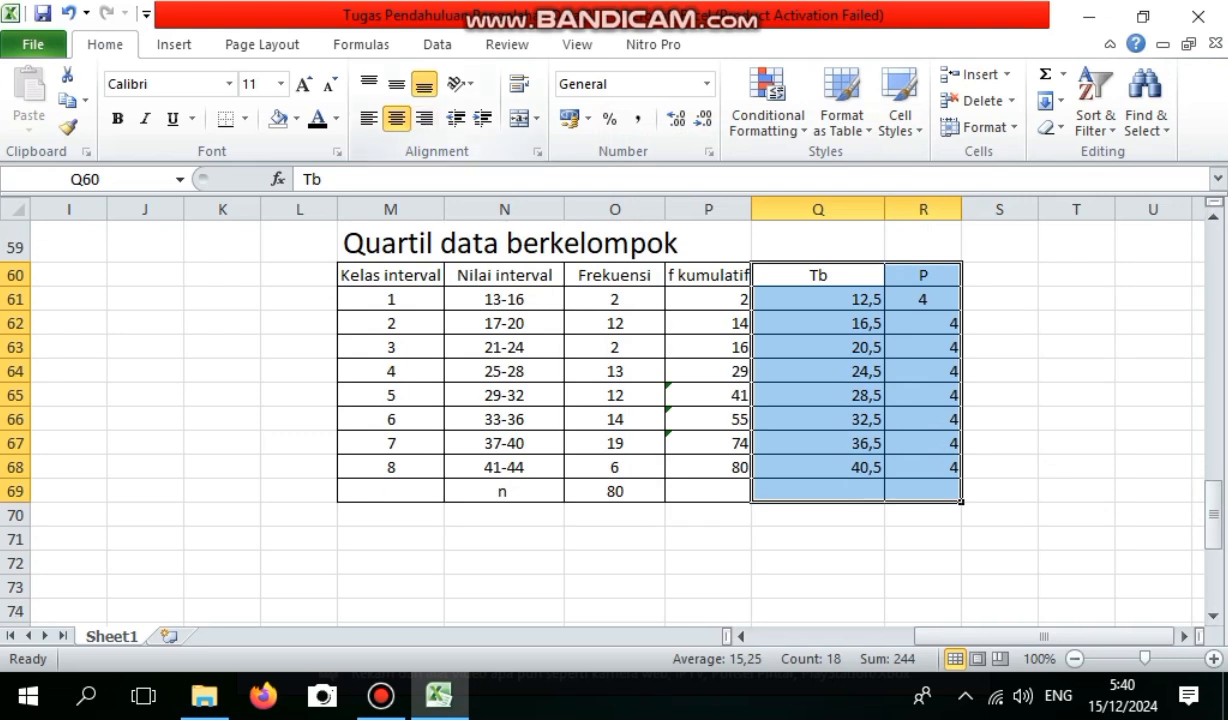
click(748, 330)
drag(708, 276, 925, 491)
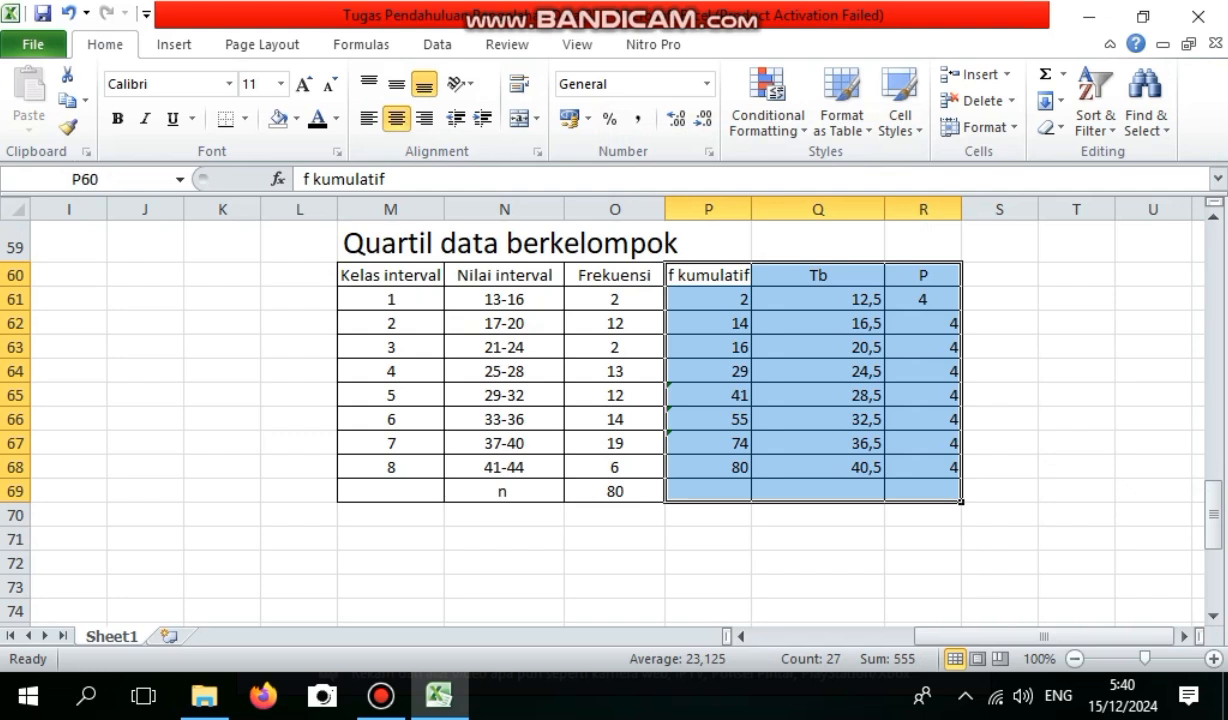
click(397, 118)
click(397, 118)
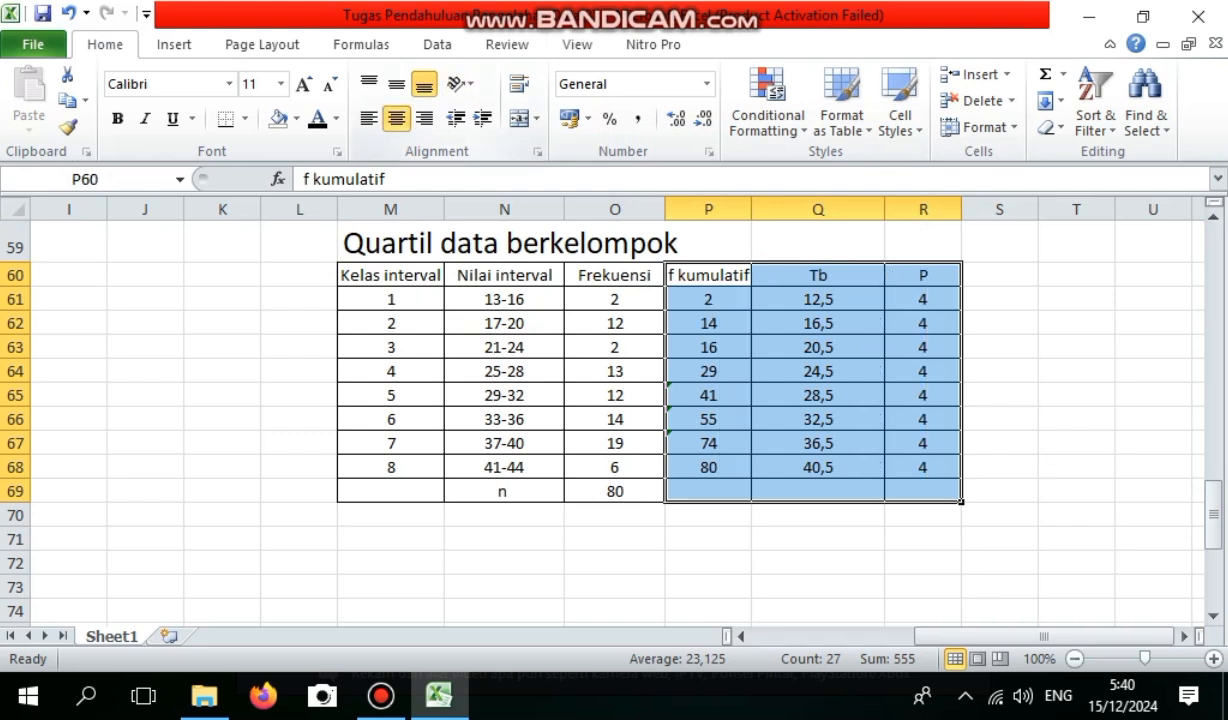
Enter the label Letak Q3 in M71, below the quartile table.
mouse_move(1213, 515)
mouse_down()
mouse_move(1213, 322)
mouse_move(1213, 523)
mouse_up()
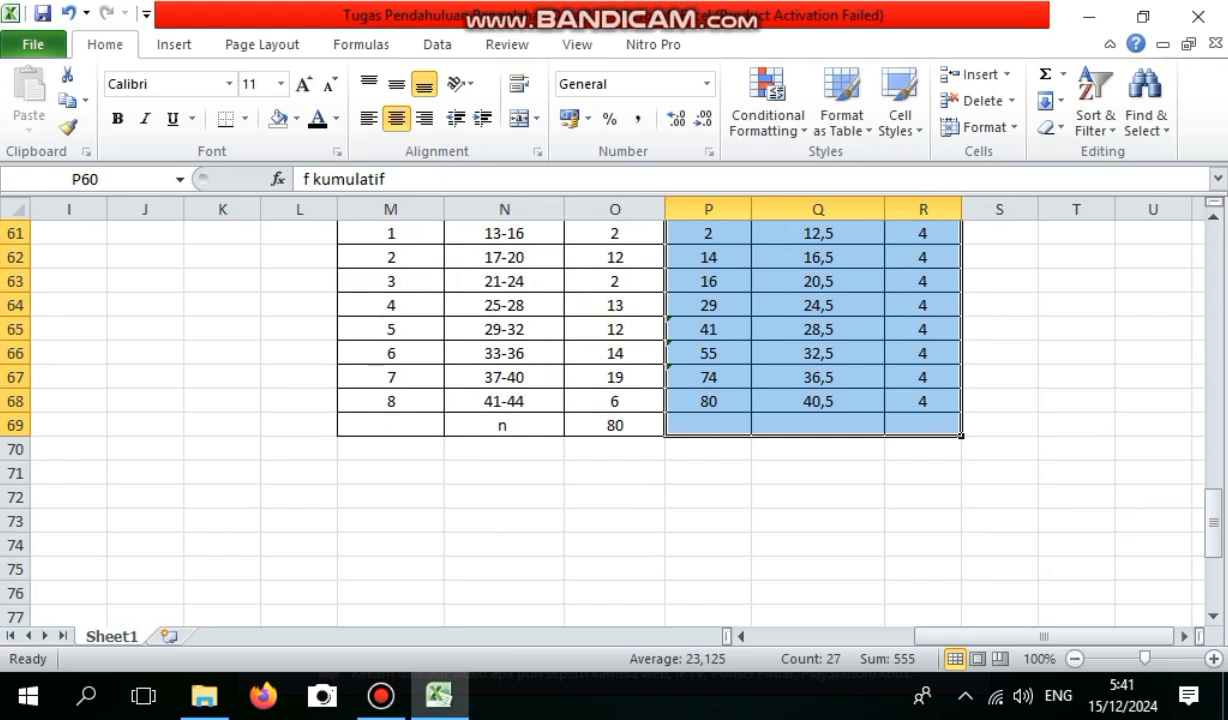
click(504, 473)
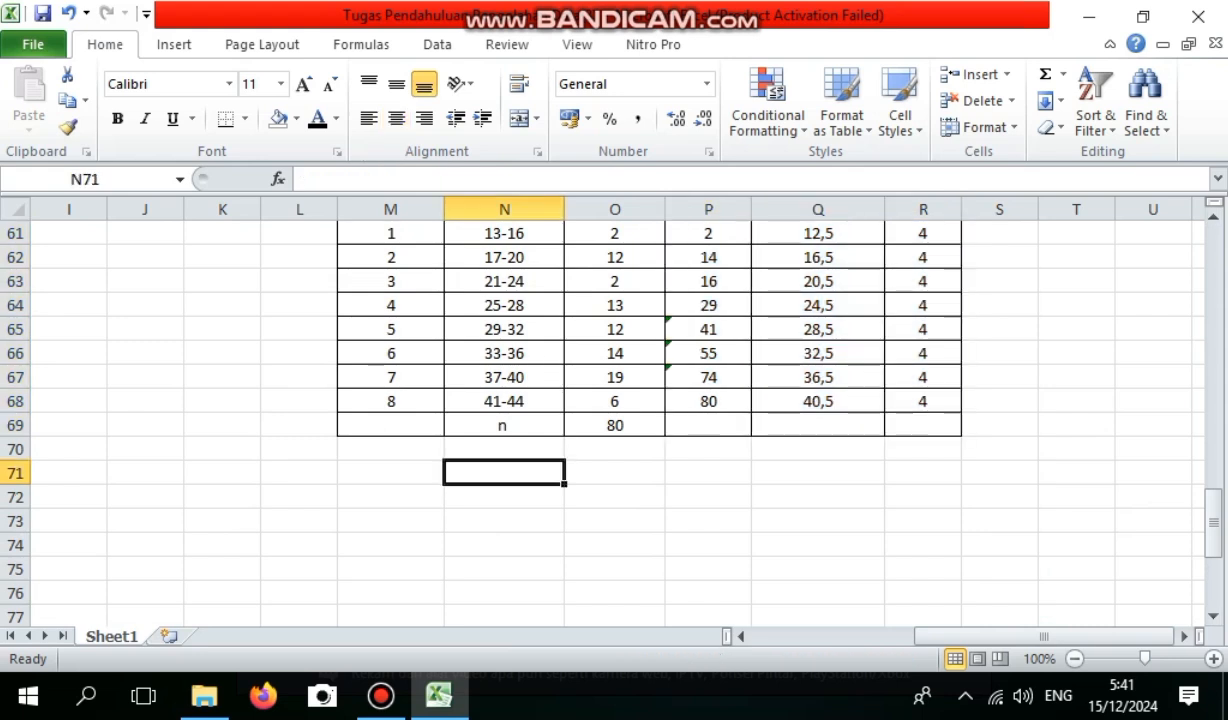
click(391, 473)
text(Letak Q3)
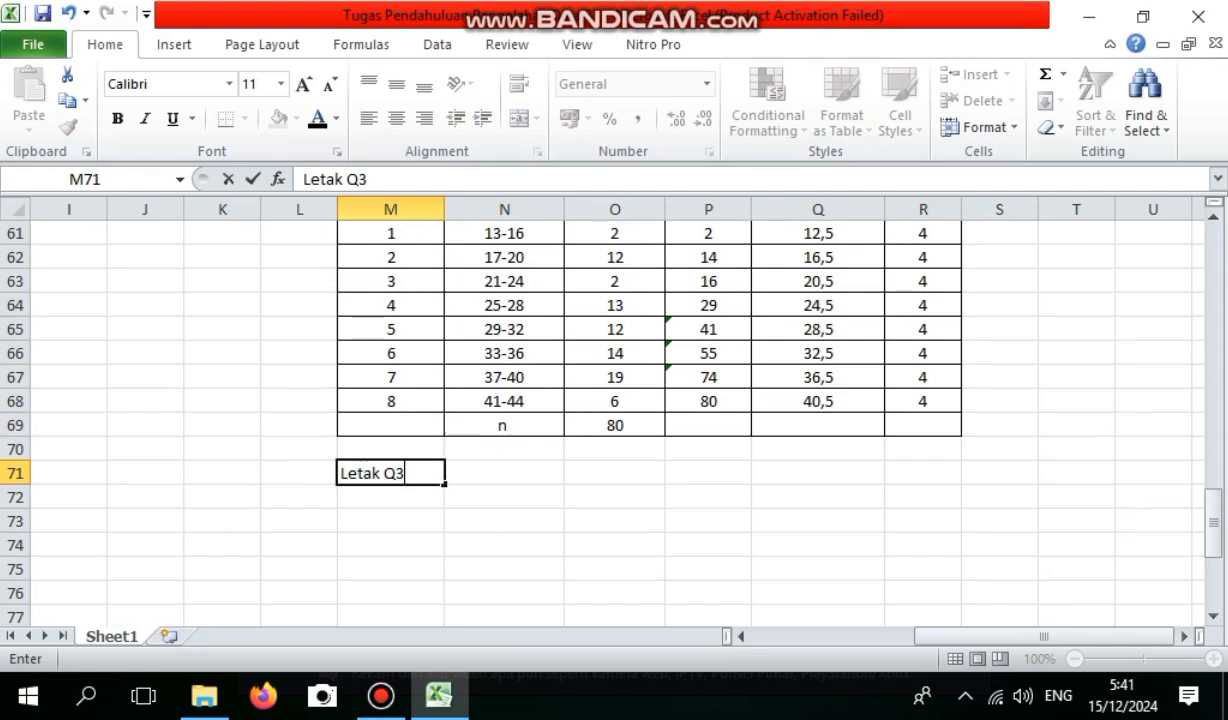
Calculate the third quartile position in N71 with the formula =(3/4)*80.
click(504, 473)
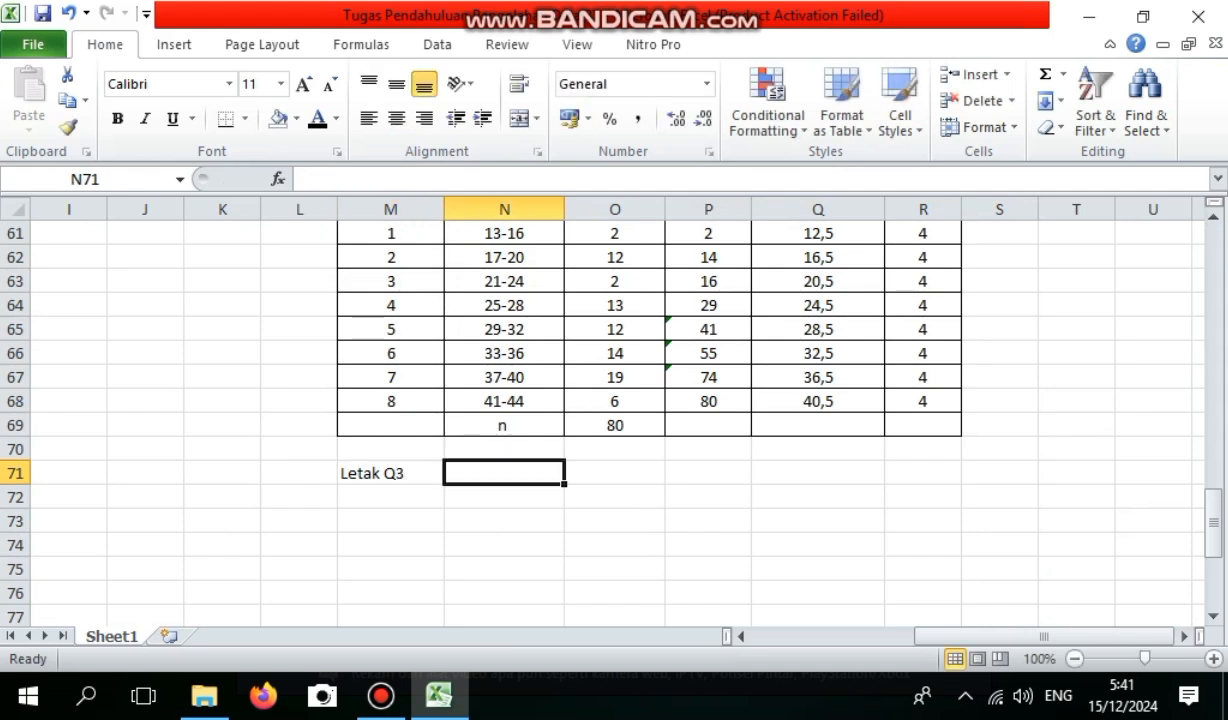
text(=)
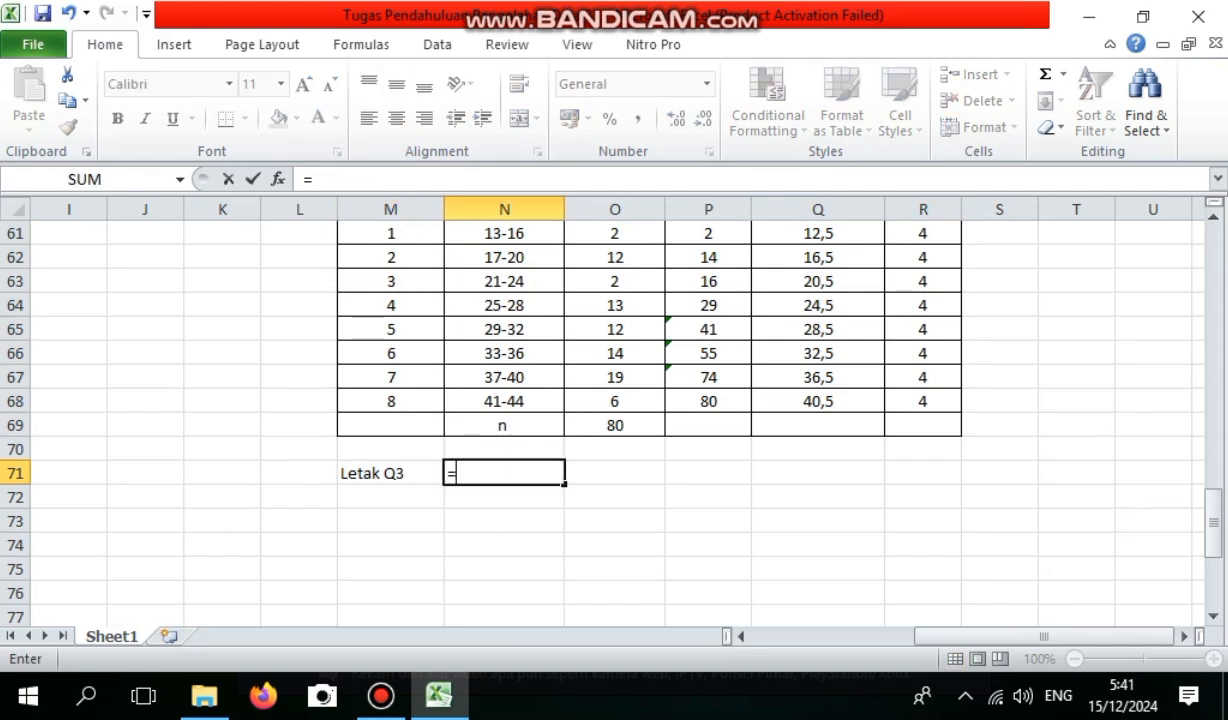
text((3/)
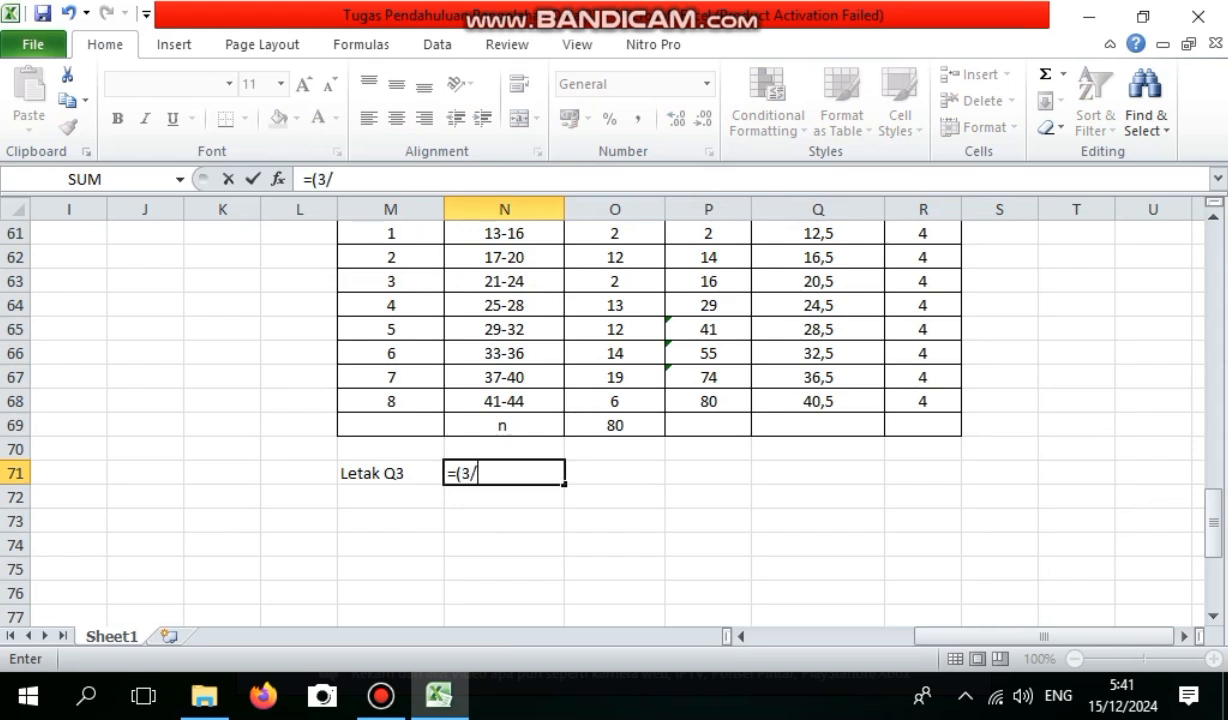
text(4)p)
key(BackSpace)
text(*)
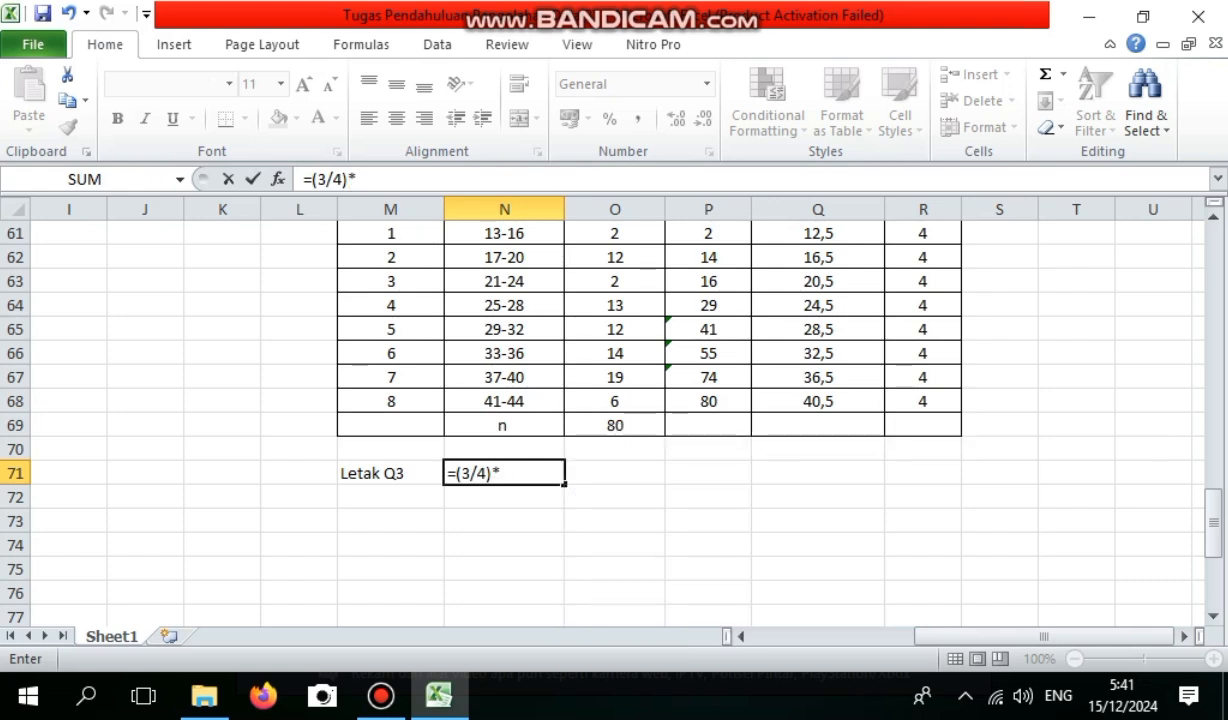
text(80)
key(Return)
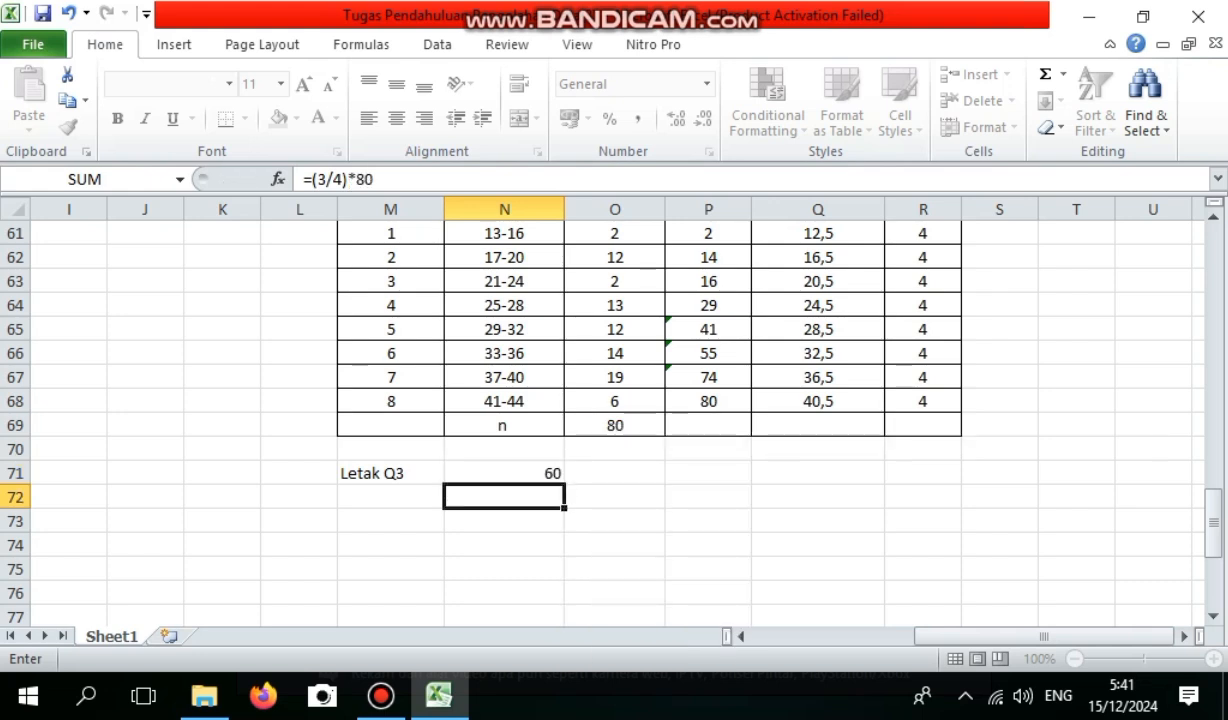
Enter the label Nilai Q3 in P71, on the Letak Q3 row.
click(614, 473)
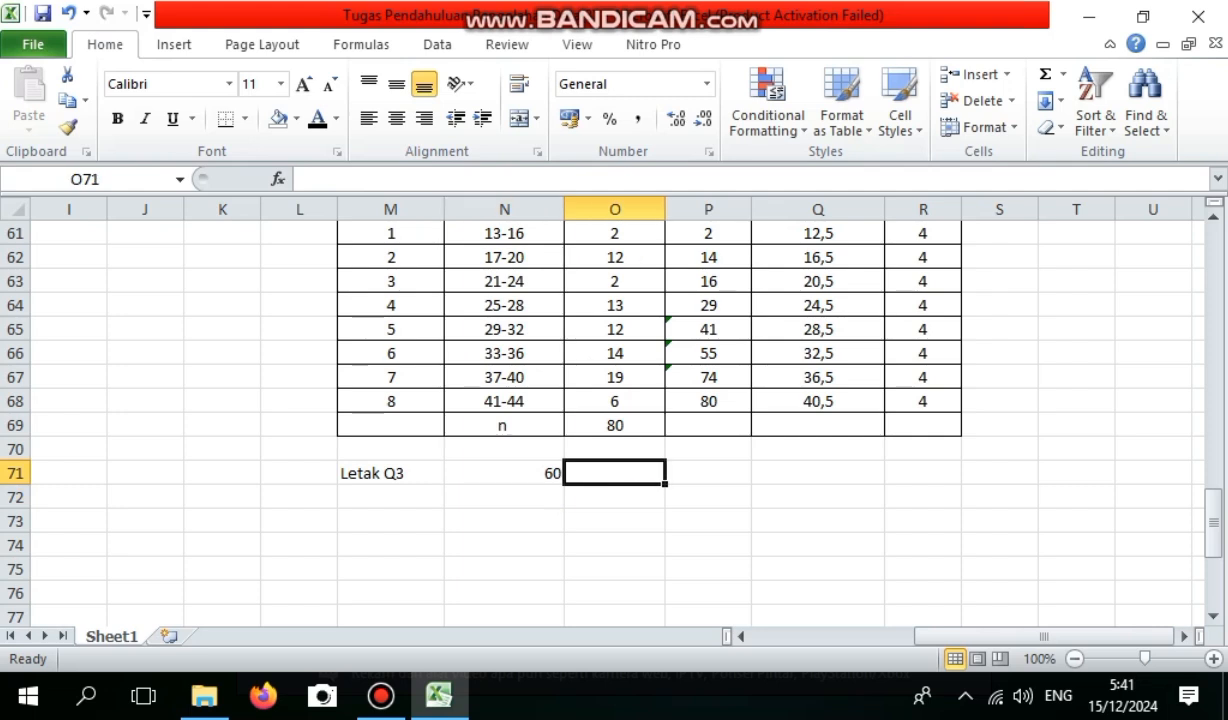
click(708, 473)
text(Nilai Q3)
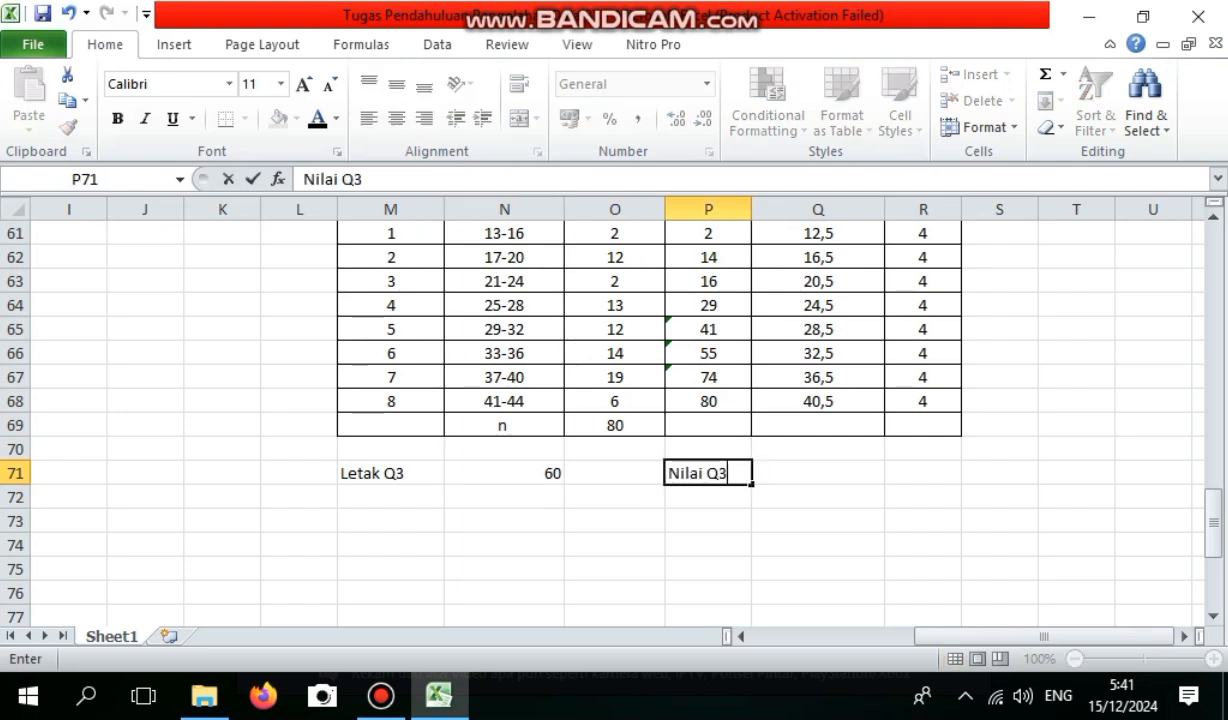
Calculate the third quartile value in O71 with the formula =Q66+(((N71-P65)/P66)*R66).
click(614, 473)
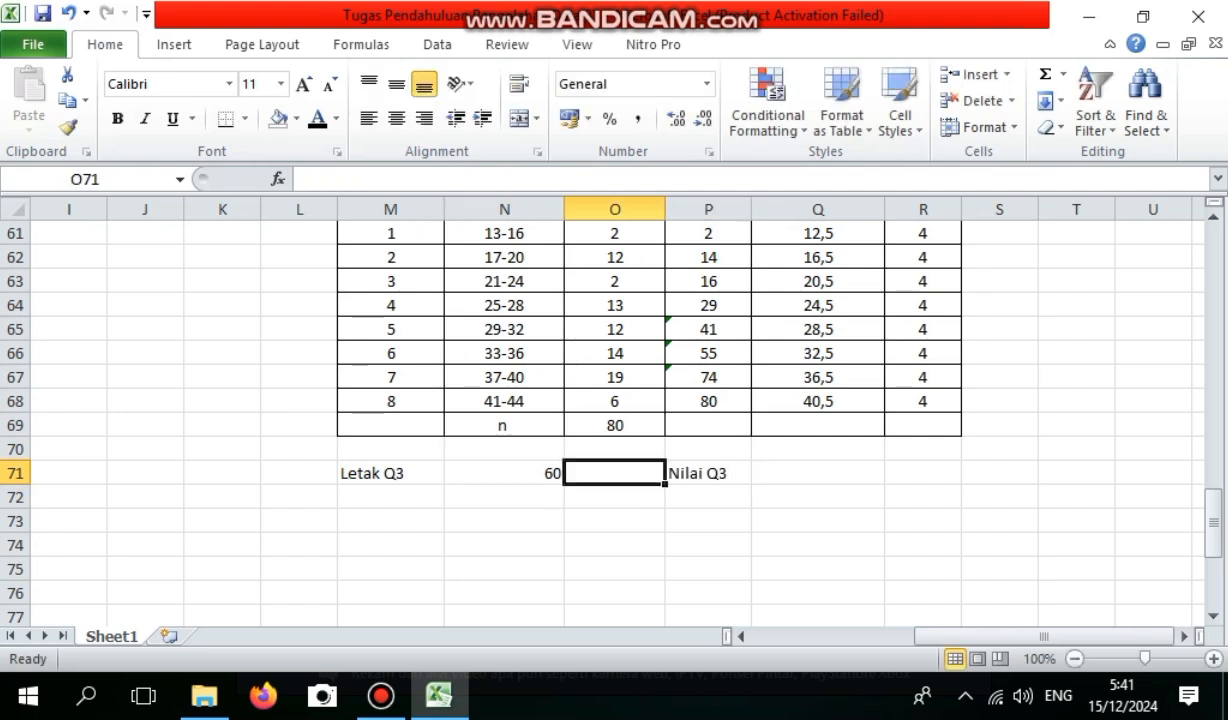
text(=)
click(818, 353)
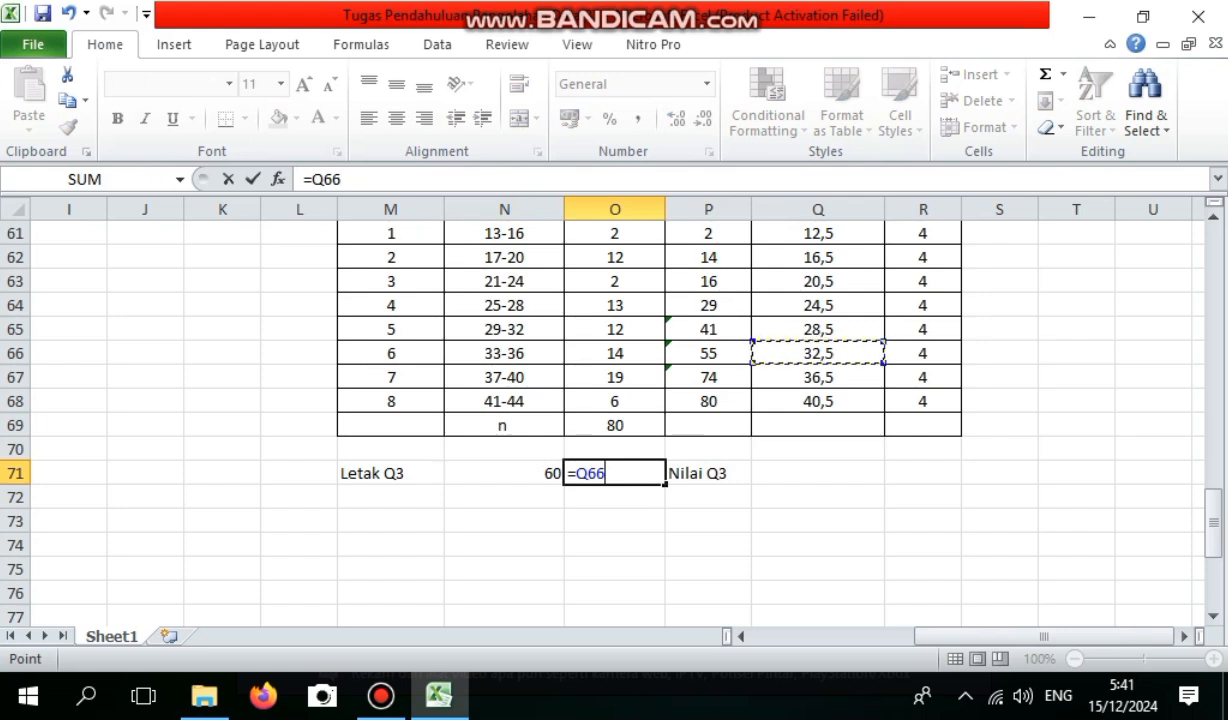
text(+(()
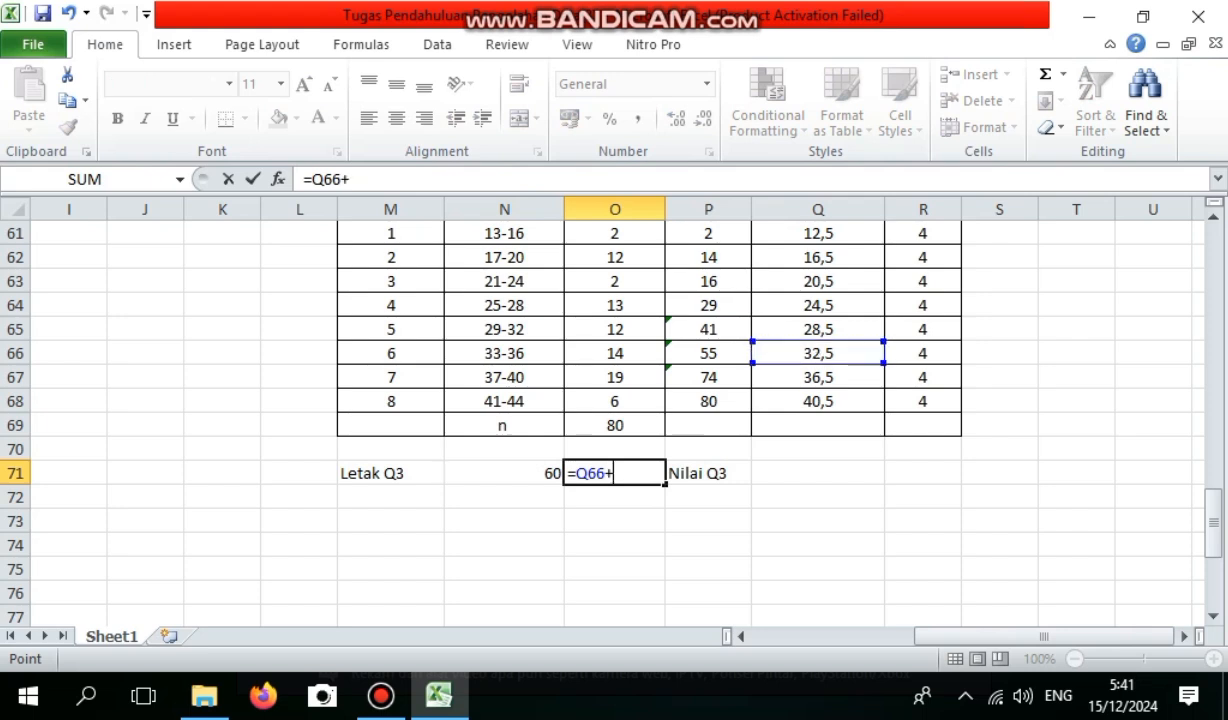
text(()
text(-)
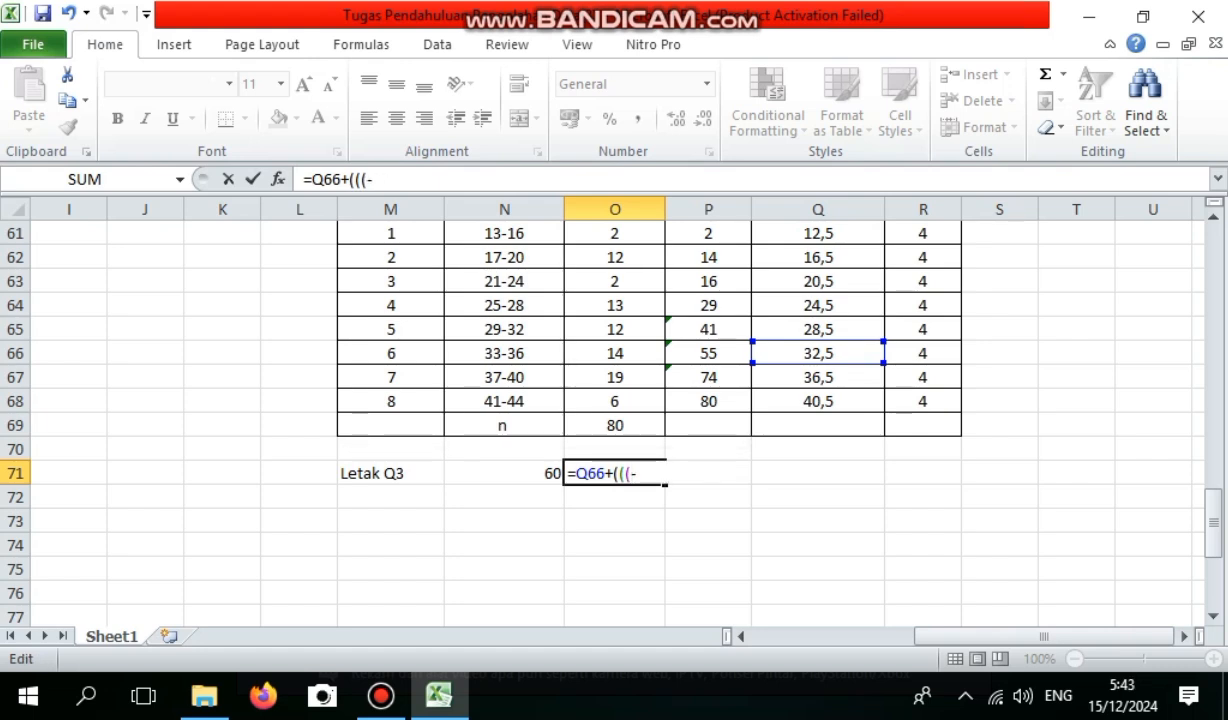
click(504, 473)
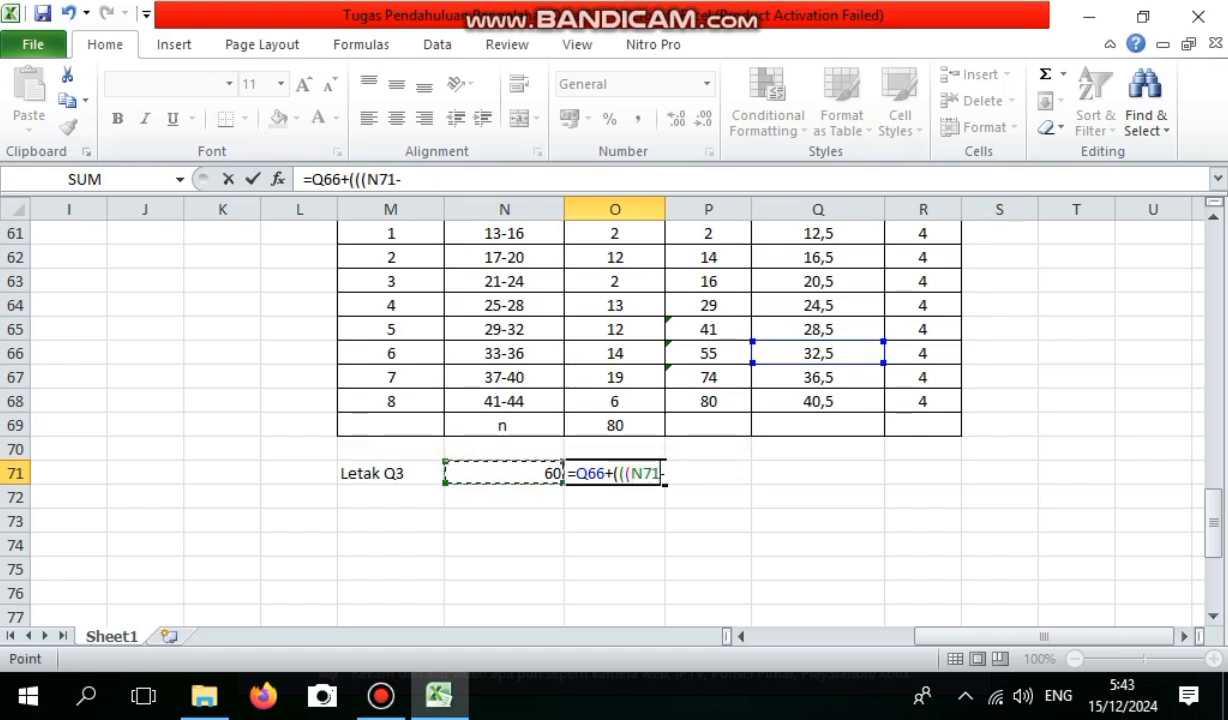
click(663, 473)
click(708, 329)
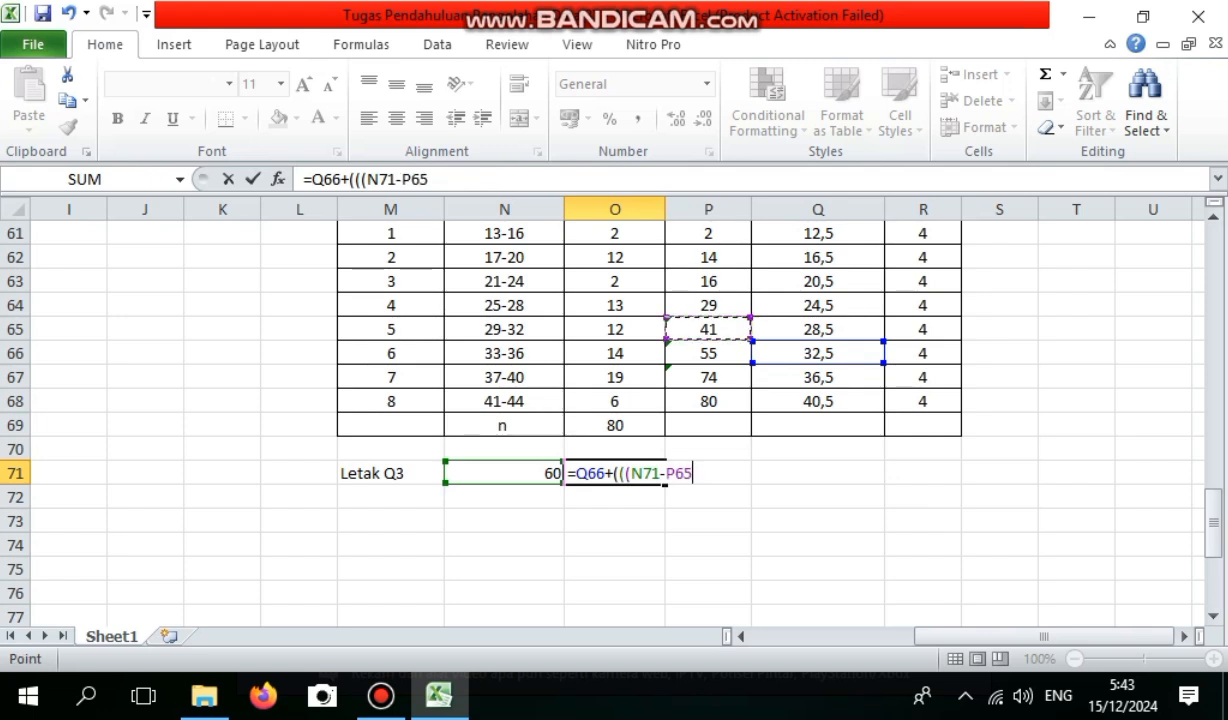
text()/)
click(708, 353)
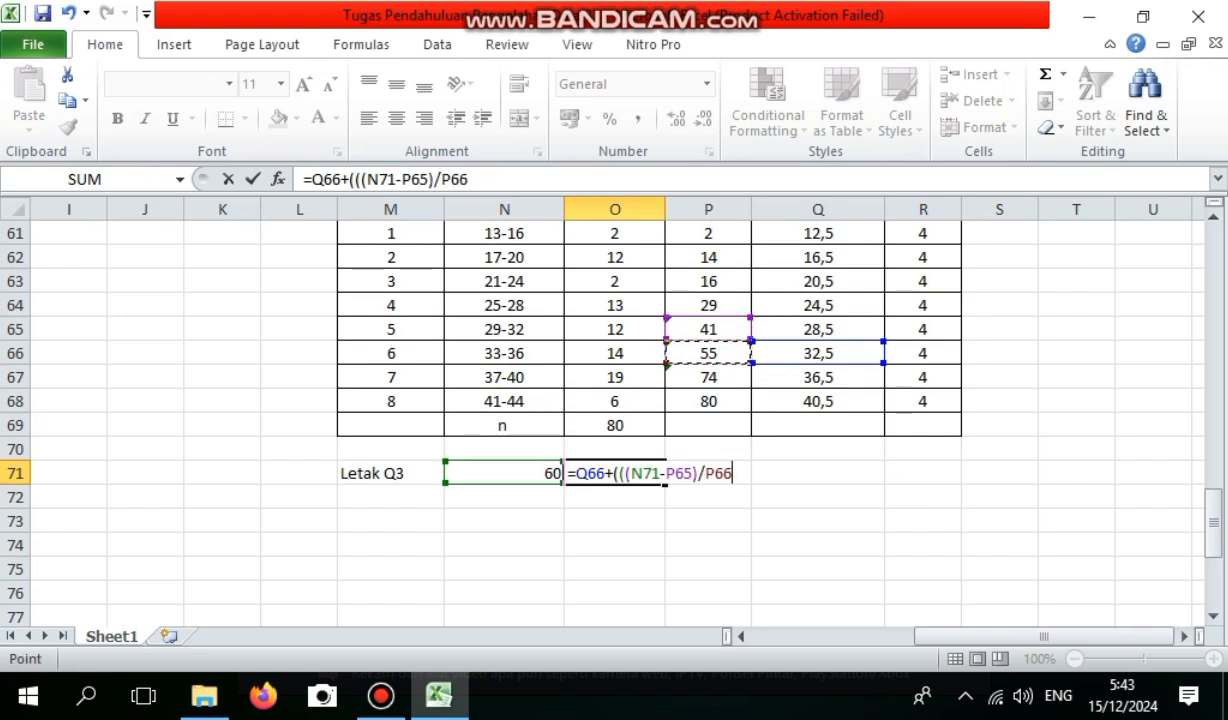
text()*)
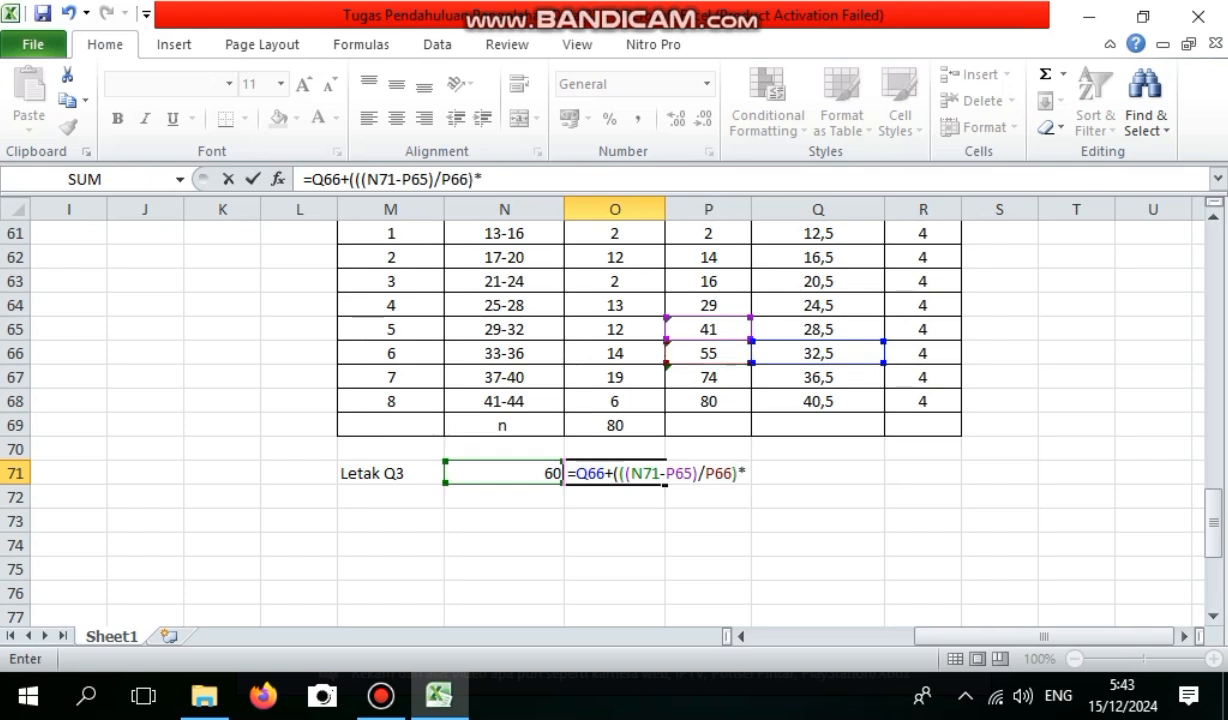
click(922, 353)
text())
key(Return)
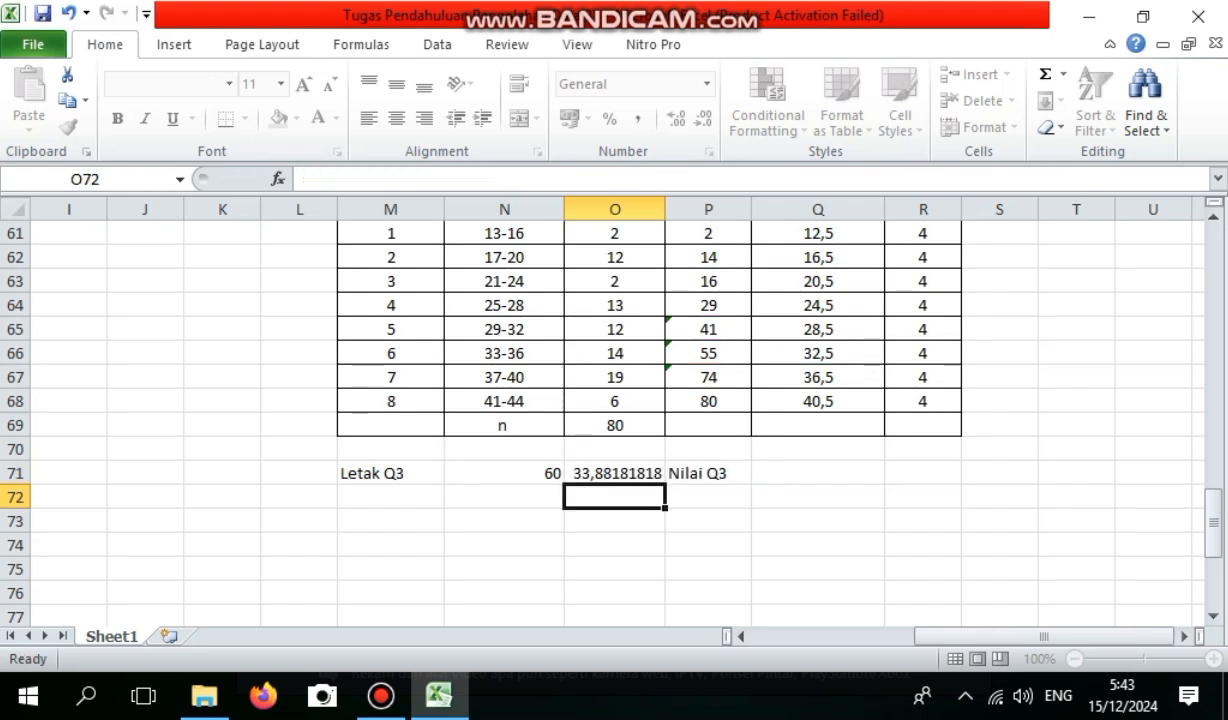
Enter the label Letak D8 in M73, two rows below Letak Q3.
click(390, 521)
text(Letak )
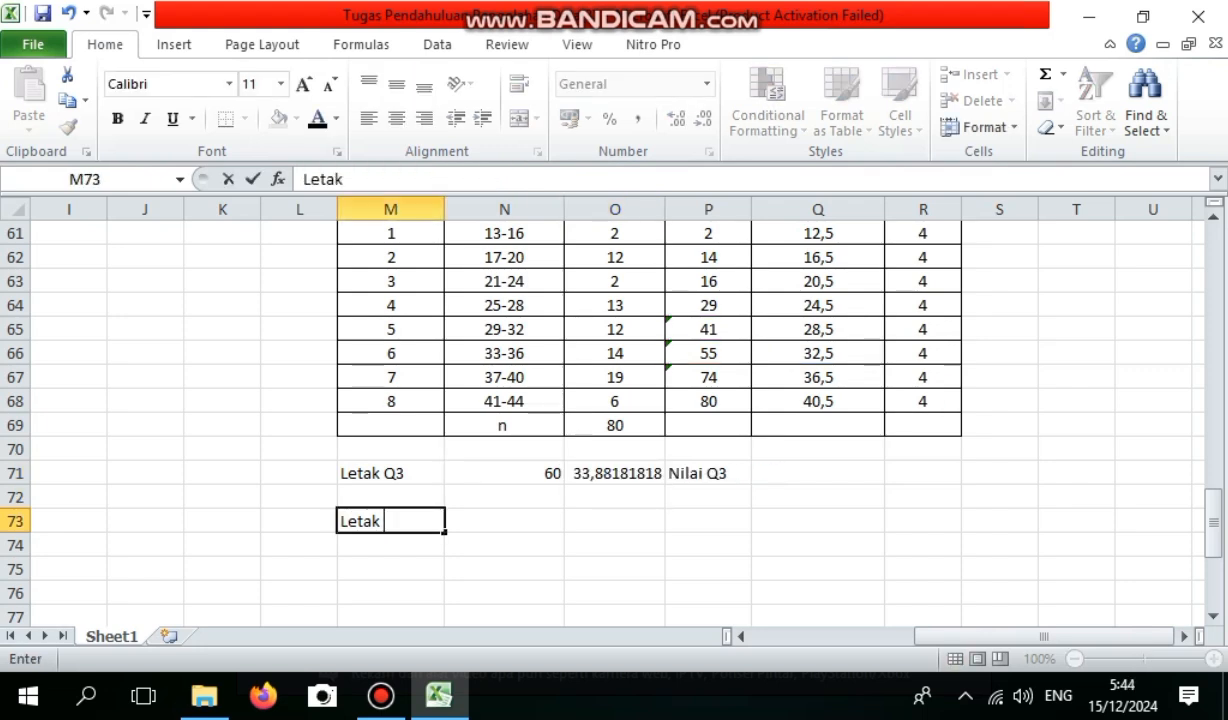
text(D8)
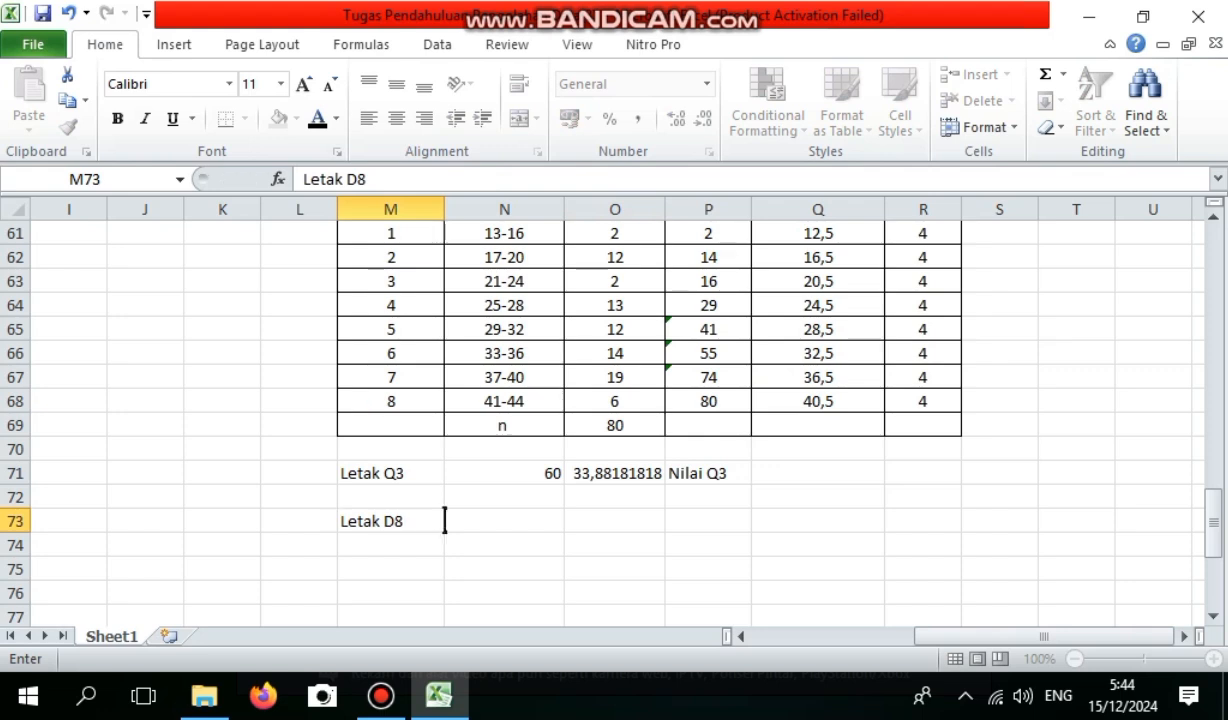
Calculate the eighth decile position in N73 with the formula =(8/10)*80.
click(449, 518)
text(=()
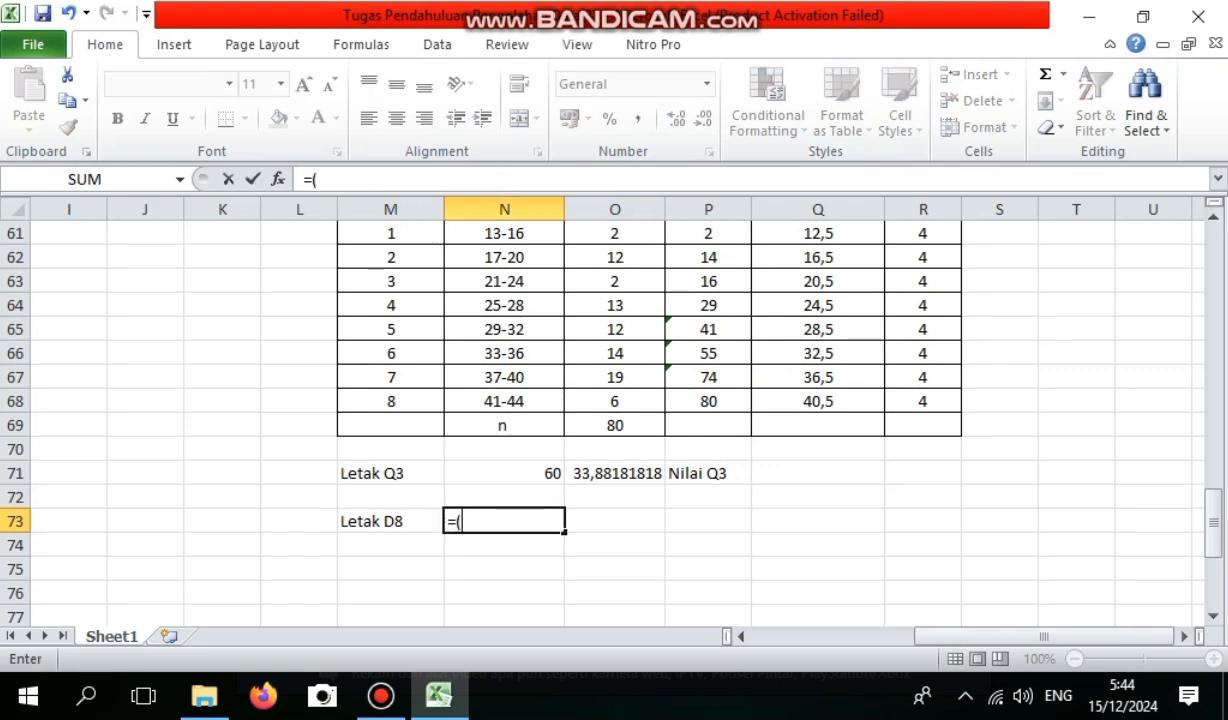
text(8/10))
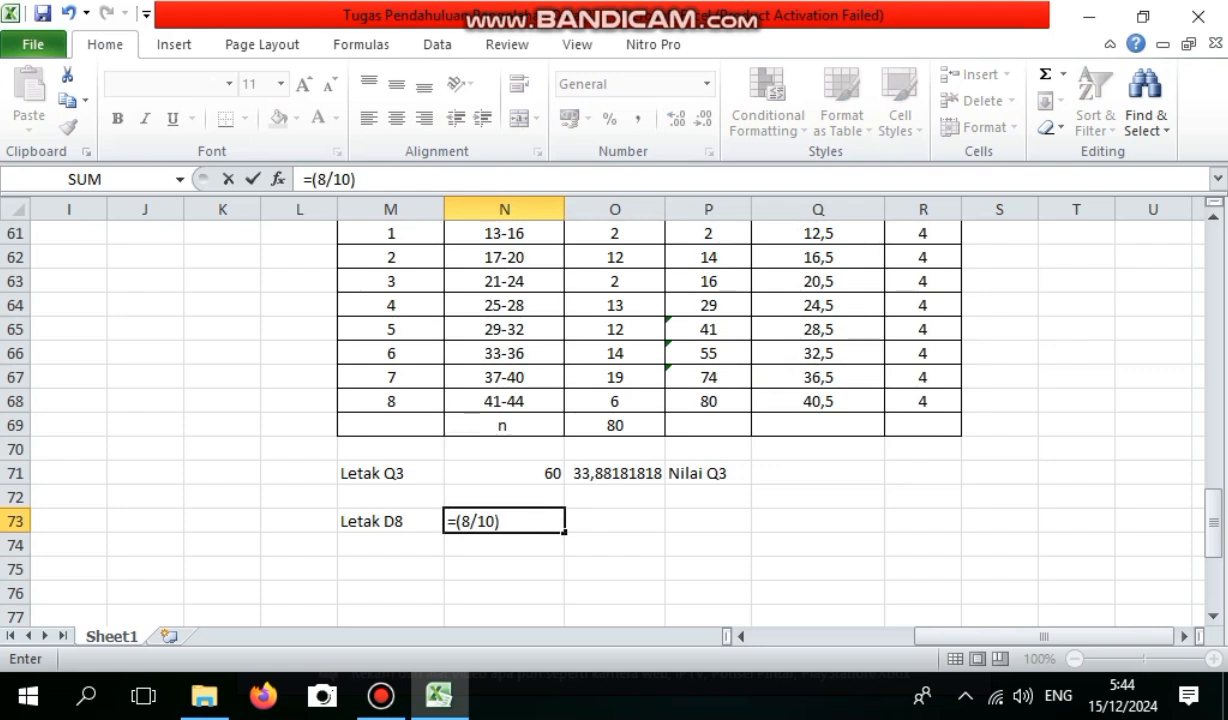
text(80)
key(Return)
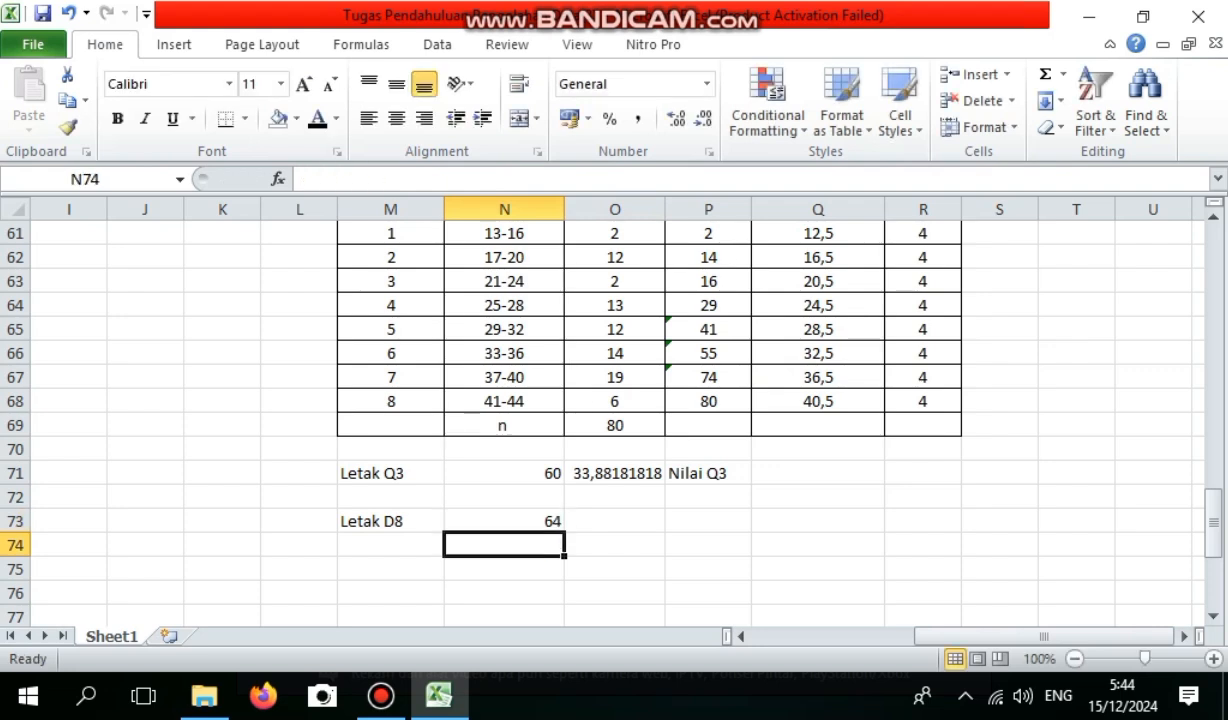
Enter the label Nilai D8 in P73, on the Letak D8 row.
click(708, 521)
text(N)
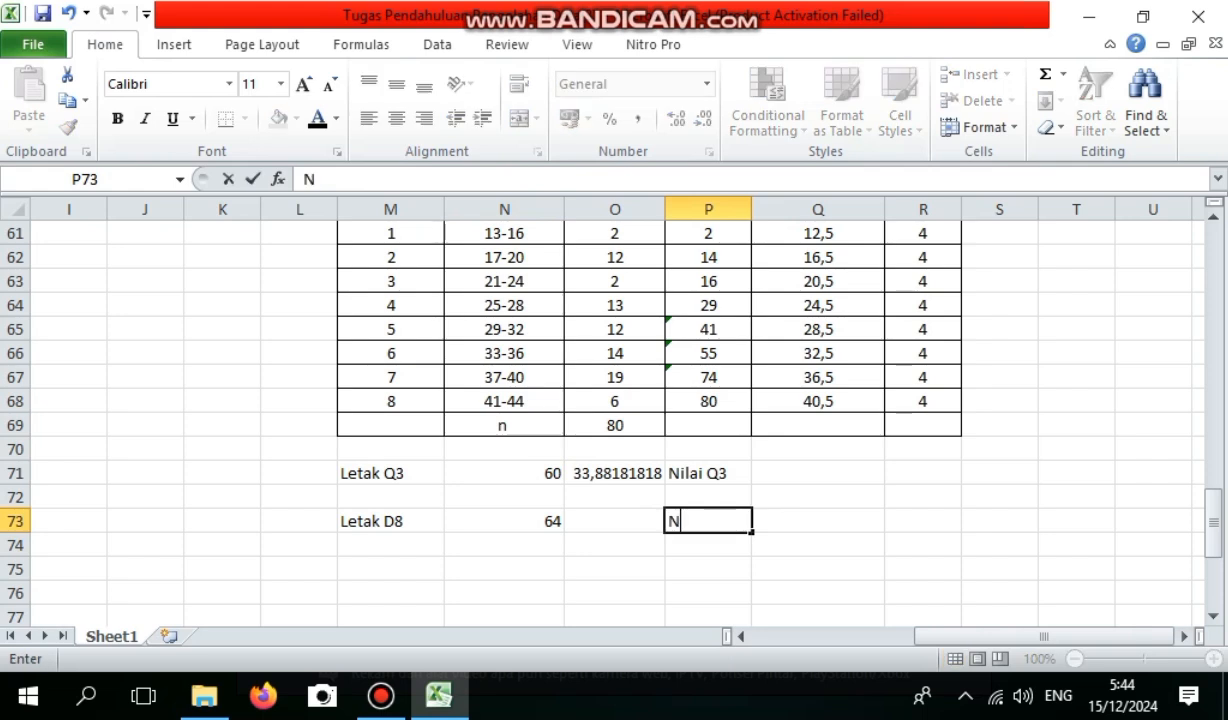
text(ilai D8)
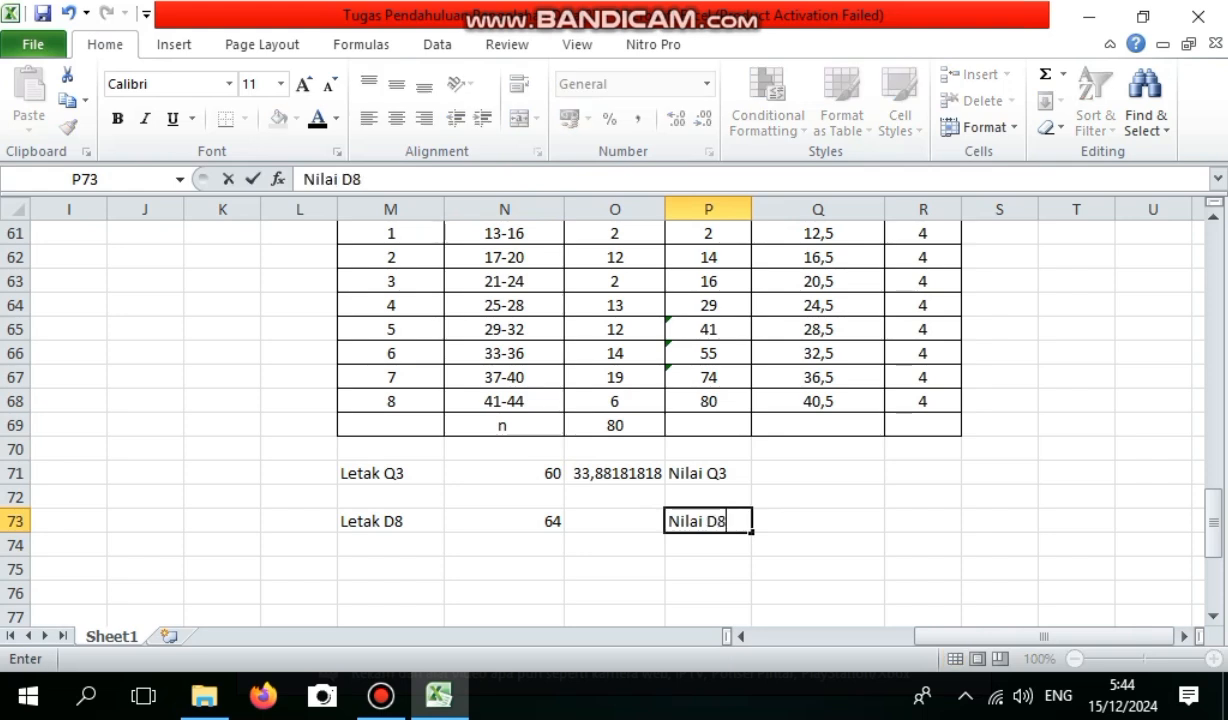
Calculate the eighth decile value in O73 with the formula =Q66+(((N73-P65)/P66)*R66).
click(615, 521)
text(=)
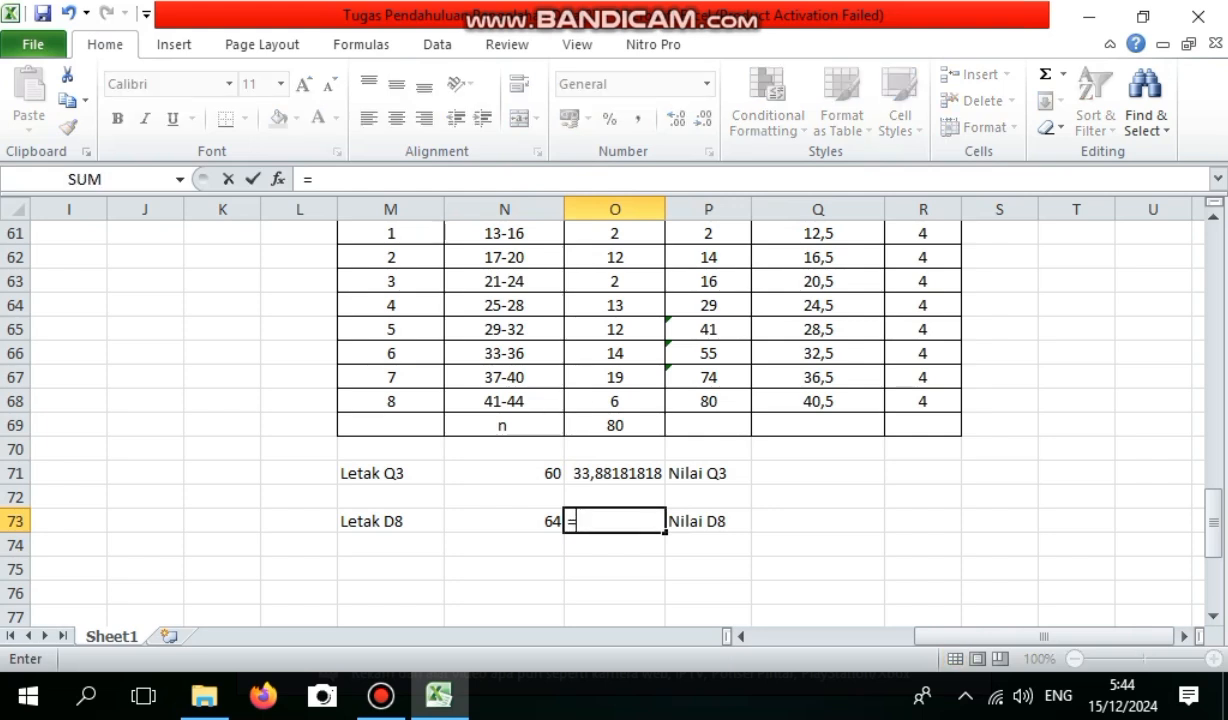
click(818, 353)
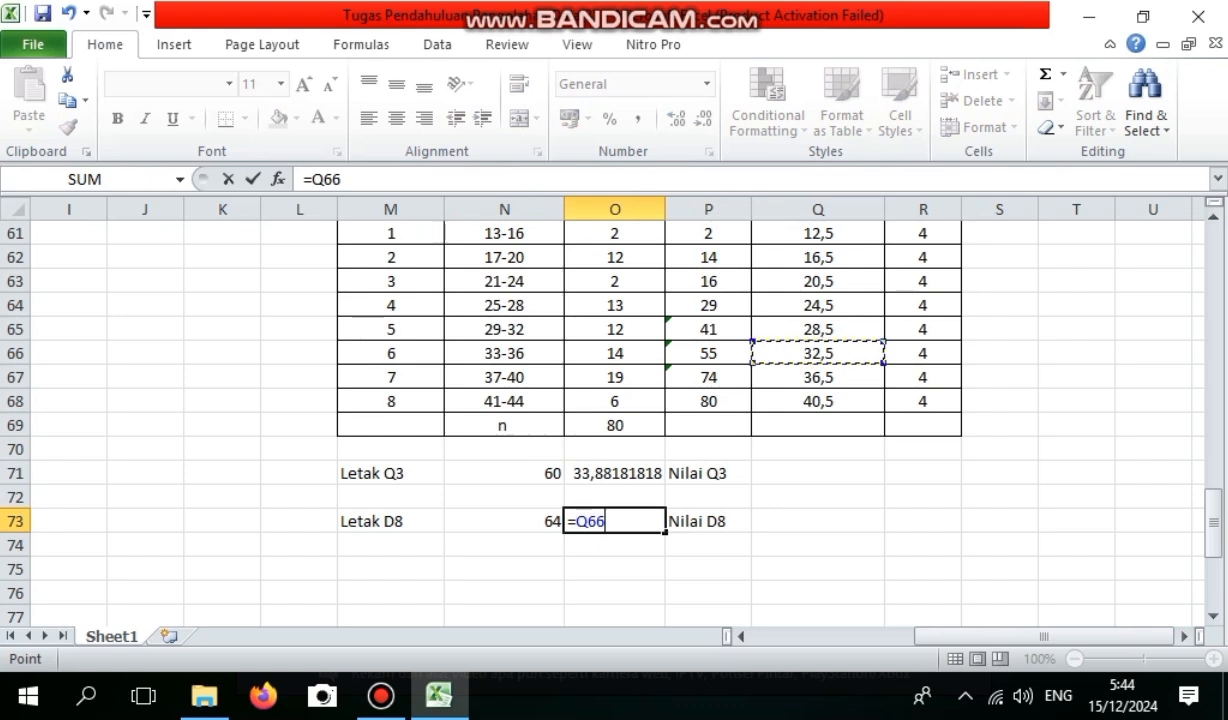
text(+((()
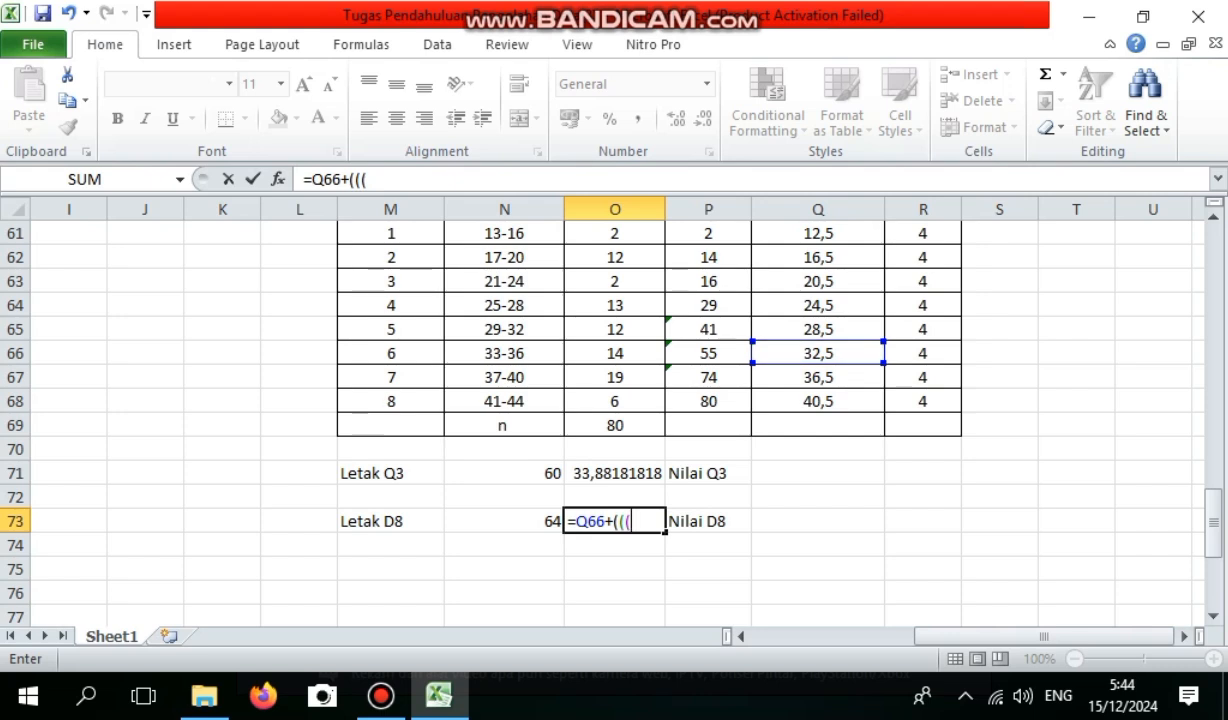
click(504, 521)
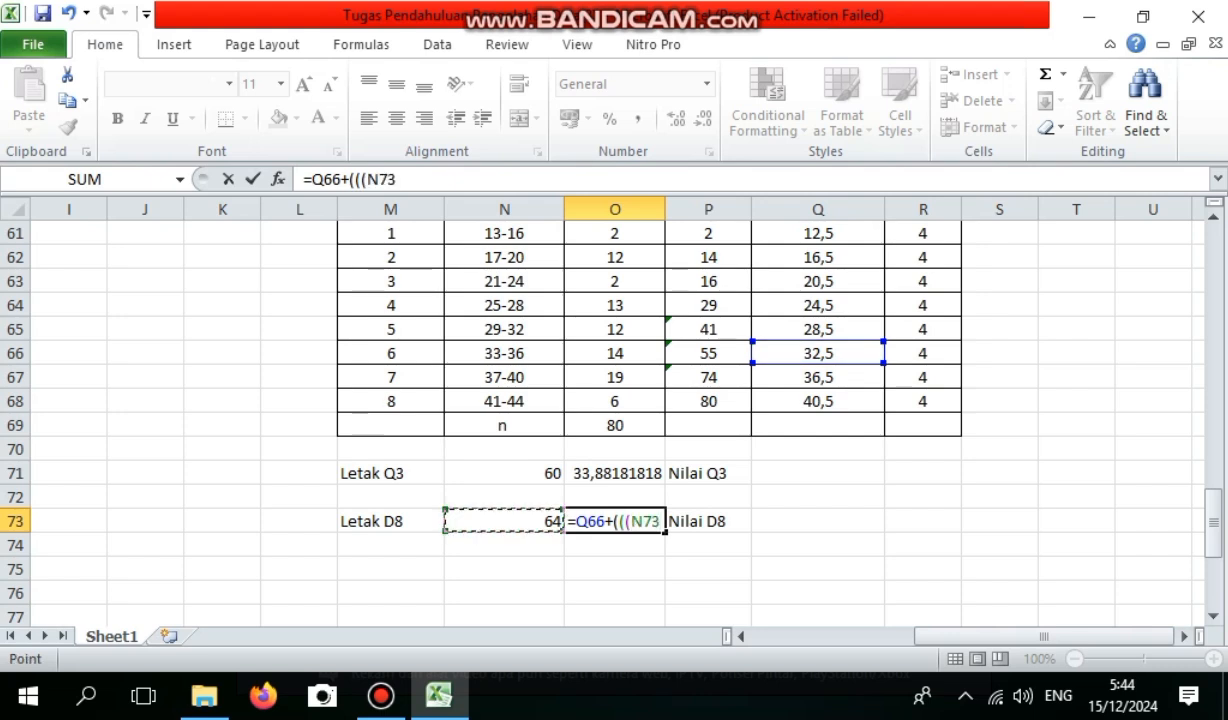
text(-)
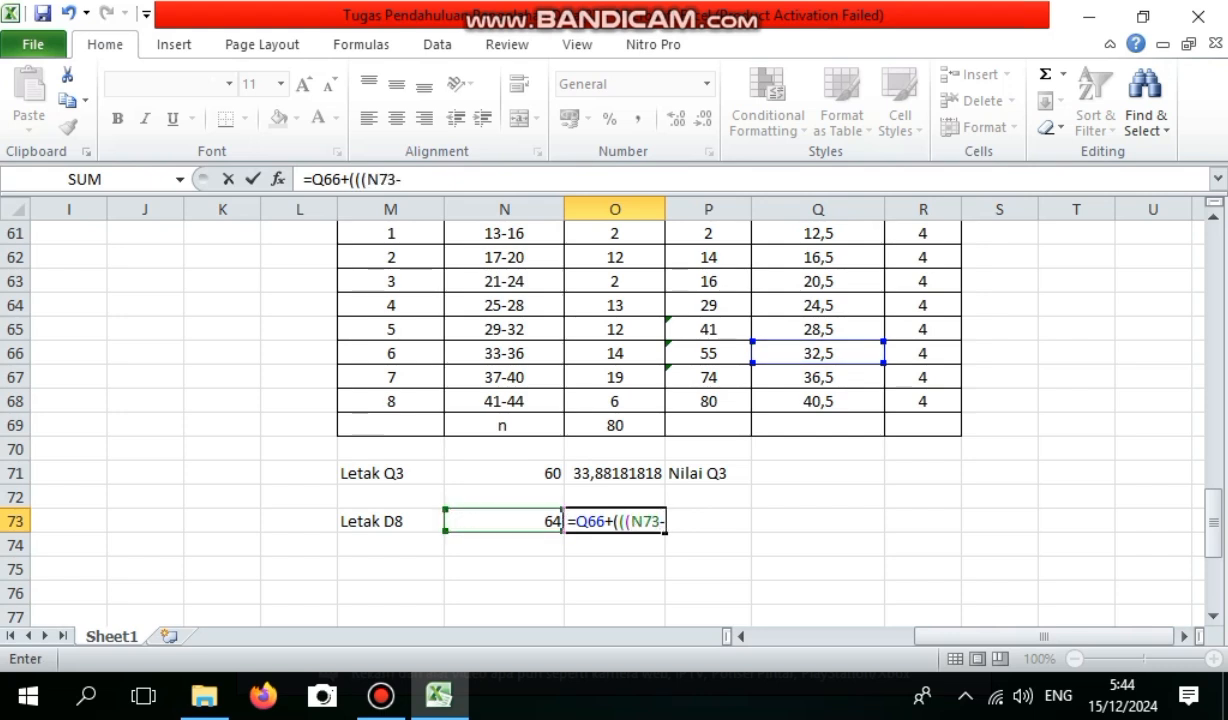
click(708, 329)
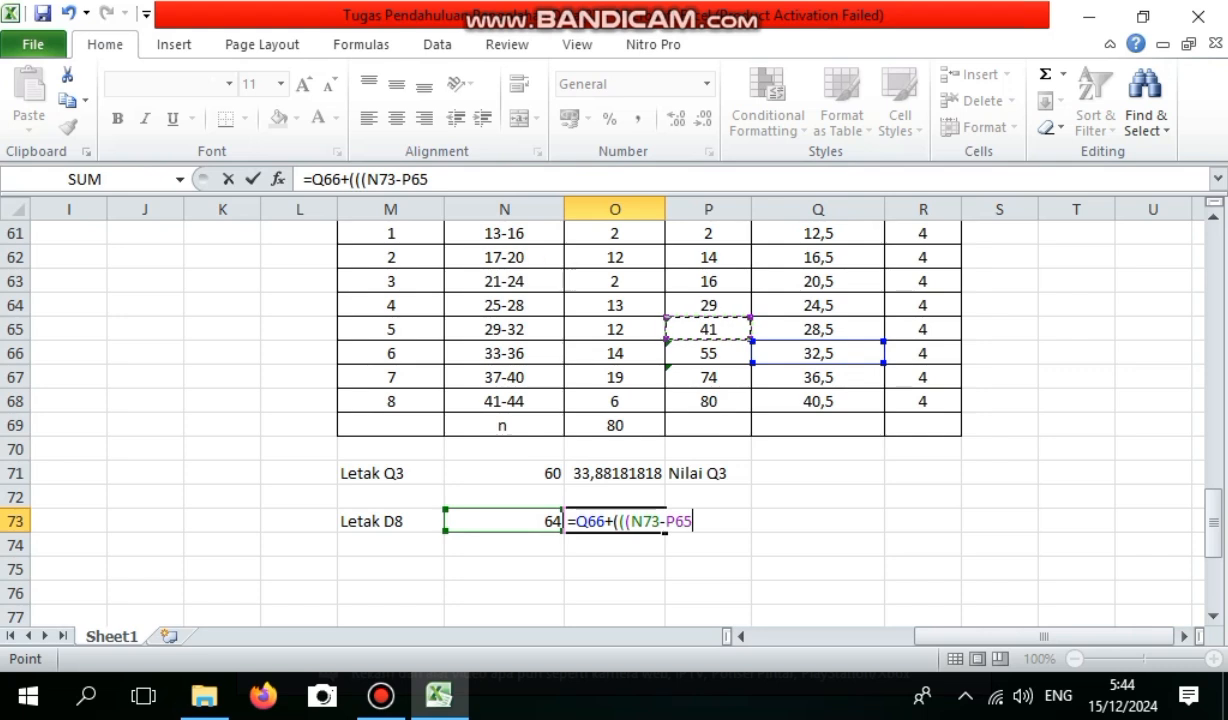
text()/)
click(708, 353)
text()*)
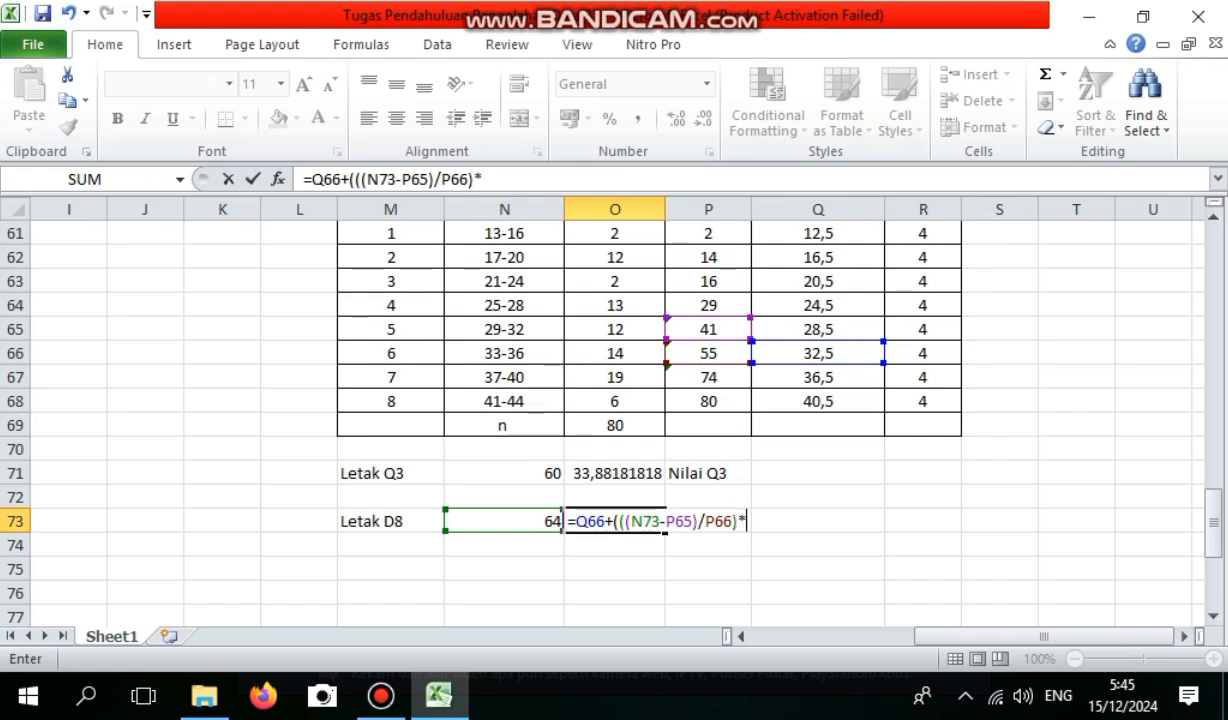
click(923, 353)
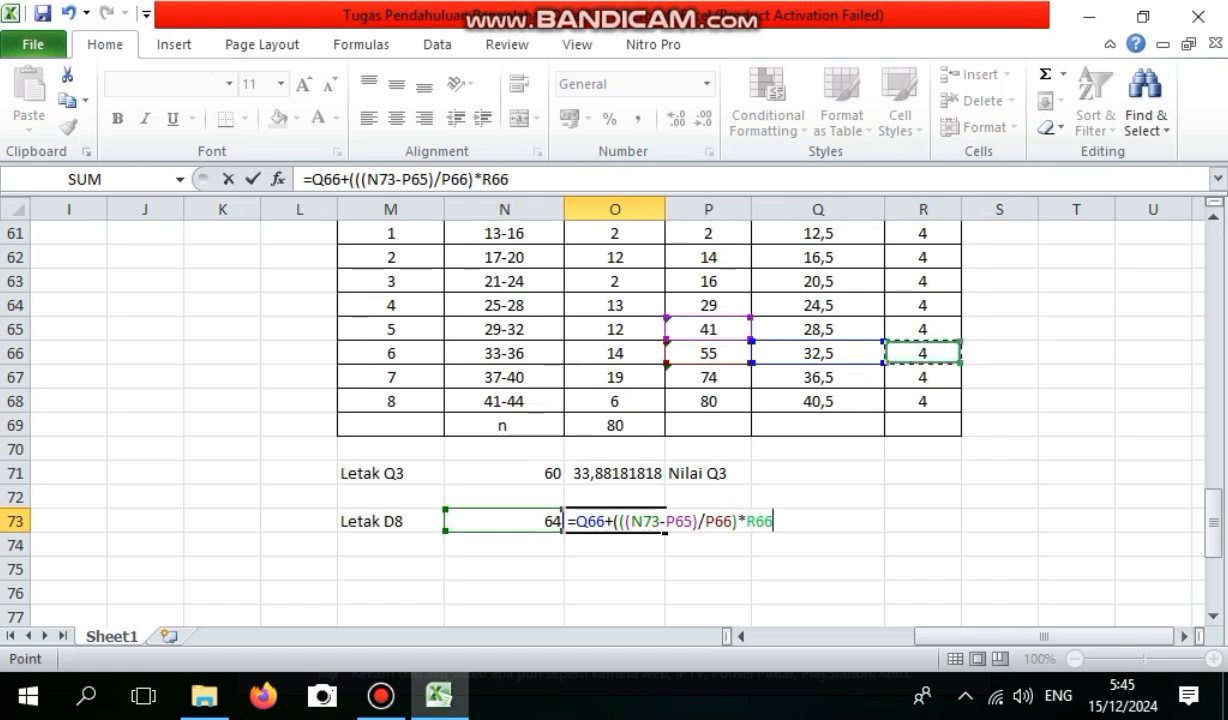
text())
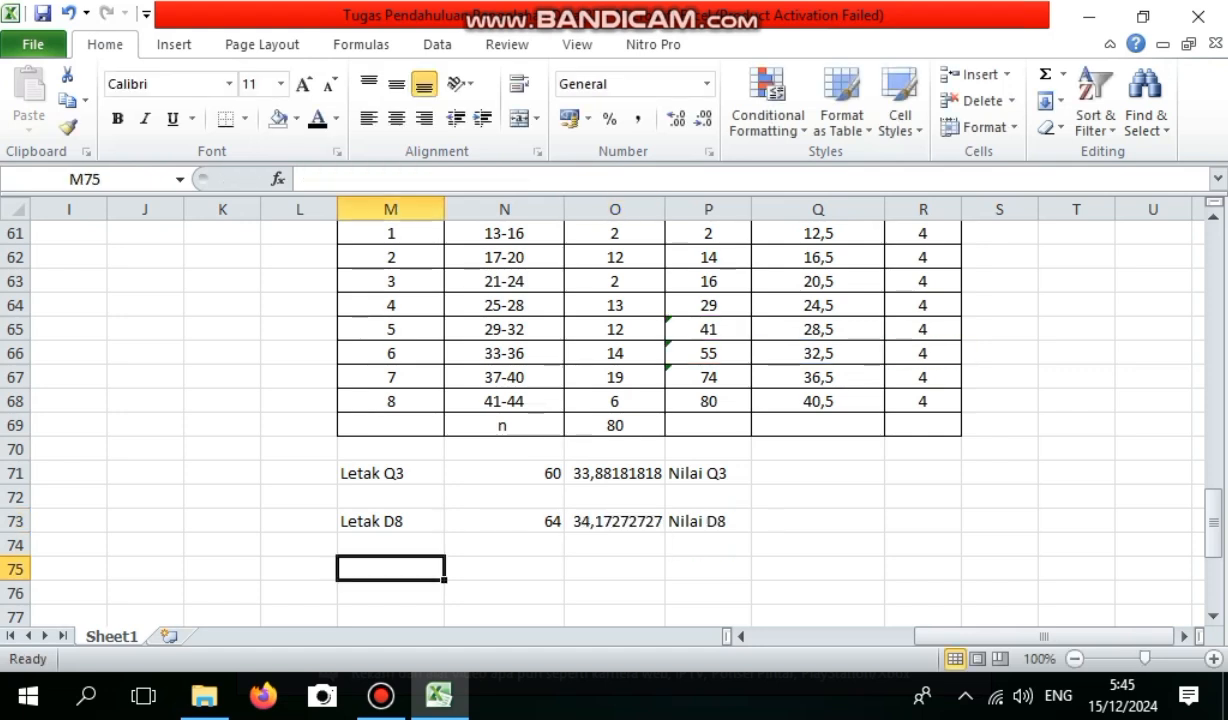
Enter the label Letak P80 in M75, two rows below Letak D8.
text(l)
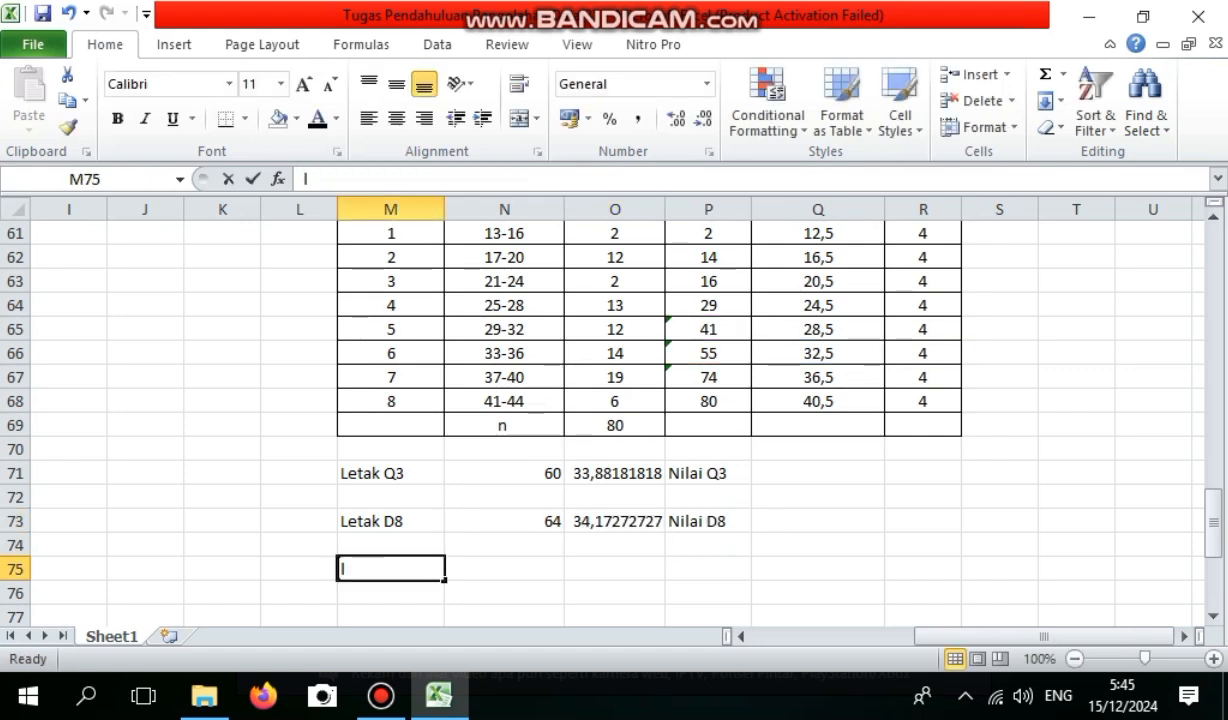
text(Let)
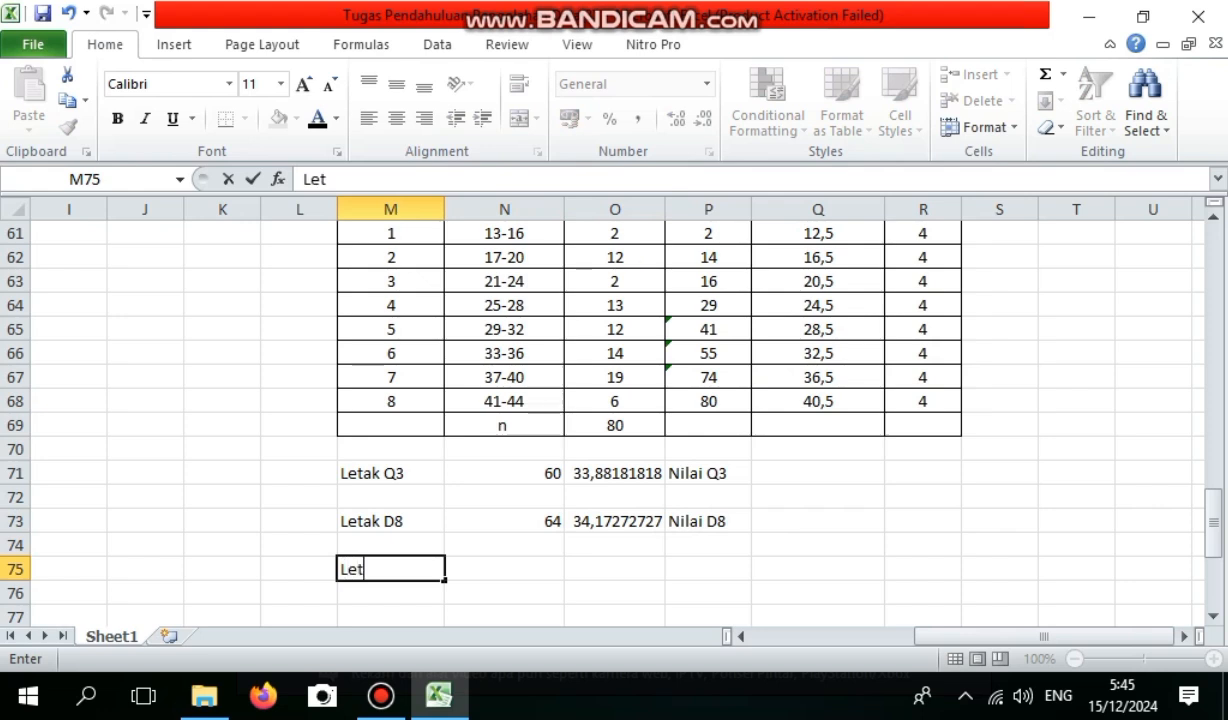
text(ak P80)
Calculate the 80th percentile position in N75 with the formula =(80/100)*80.
key(Tab)
text(=()
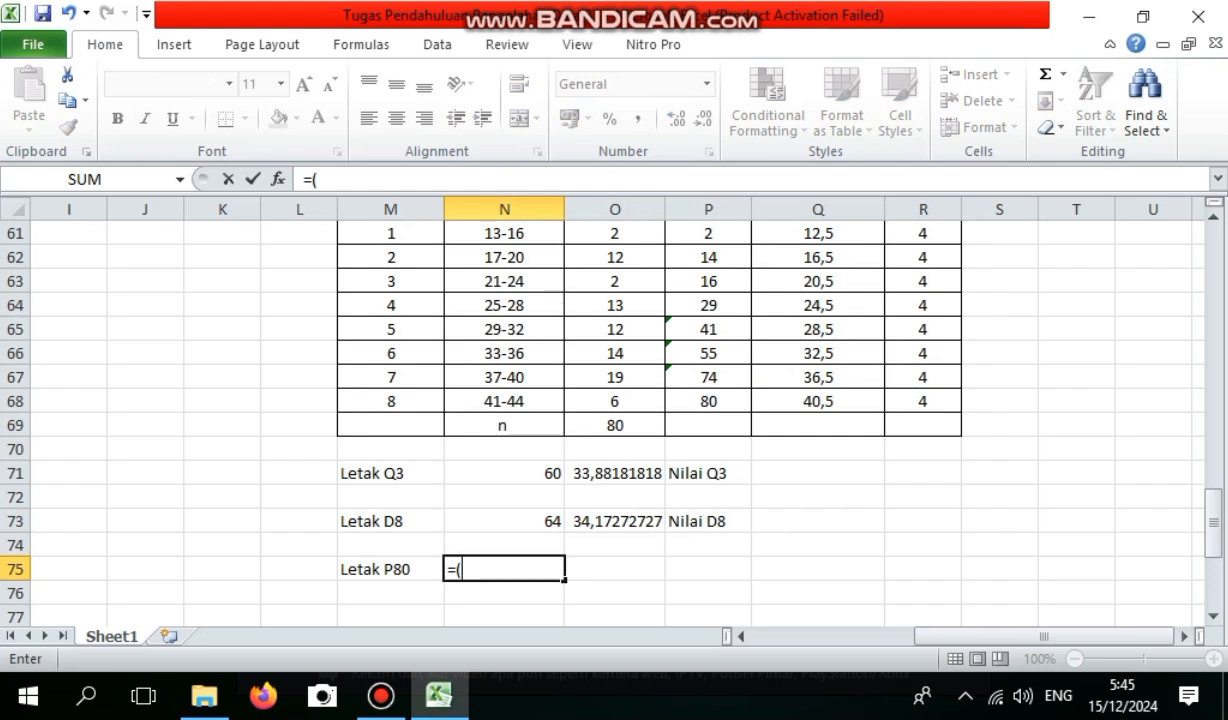
text(80/100)
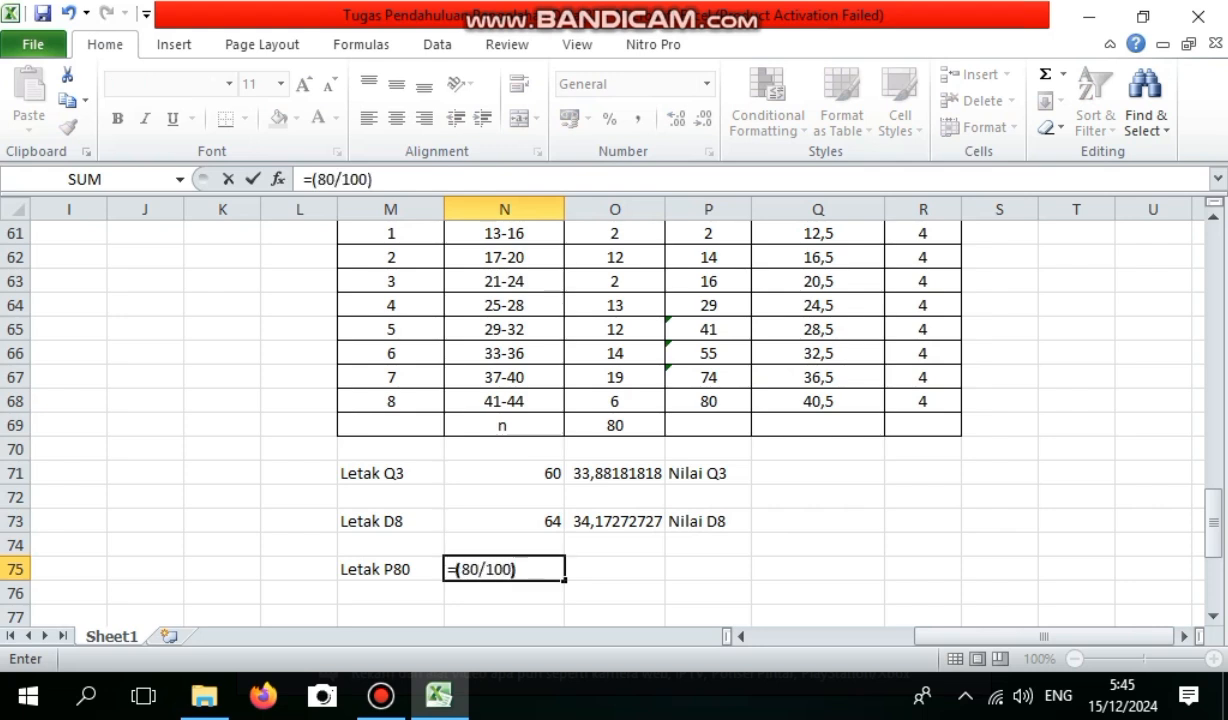
text()*)
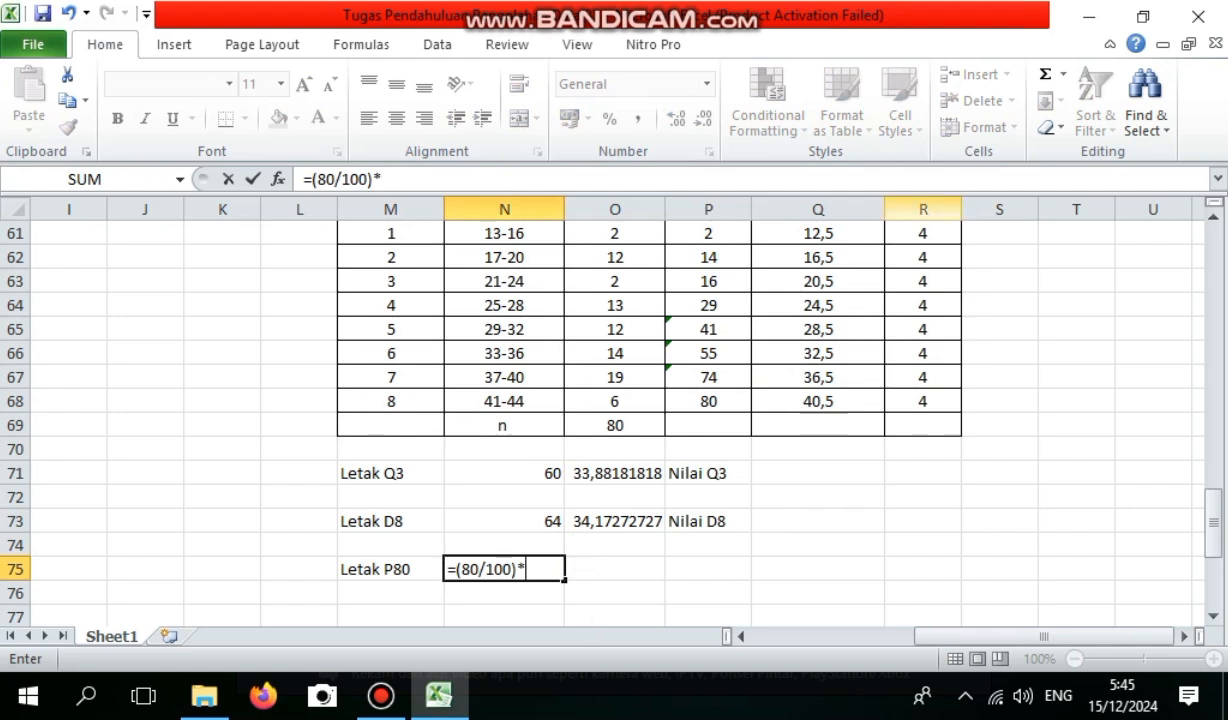
text(80)
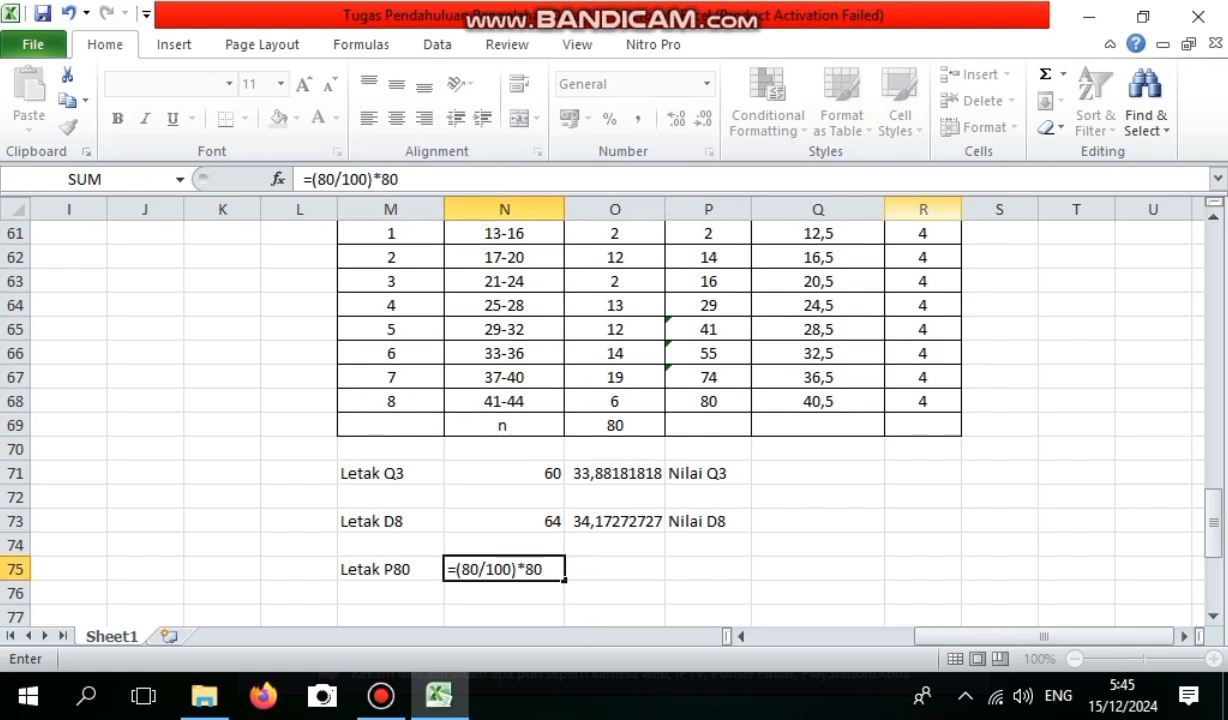
key(Return)
Enter the label Nilai P80 in P75, on the Letak P80 row.
click(708, 569)
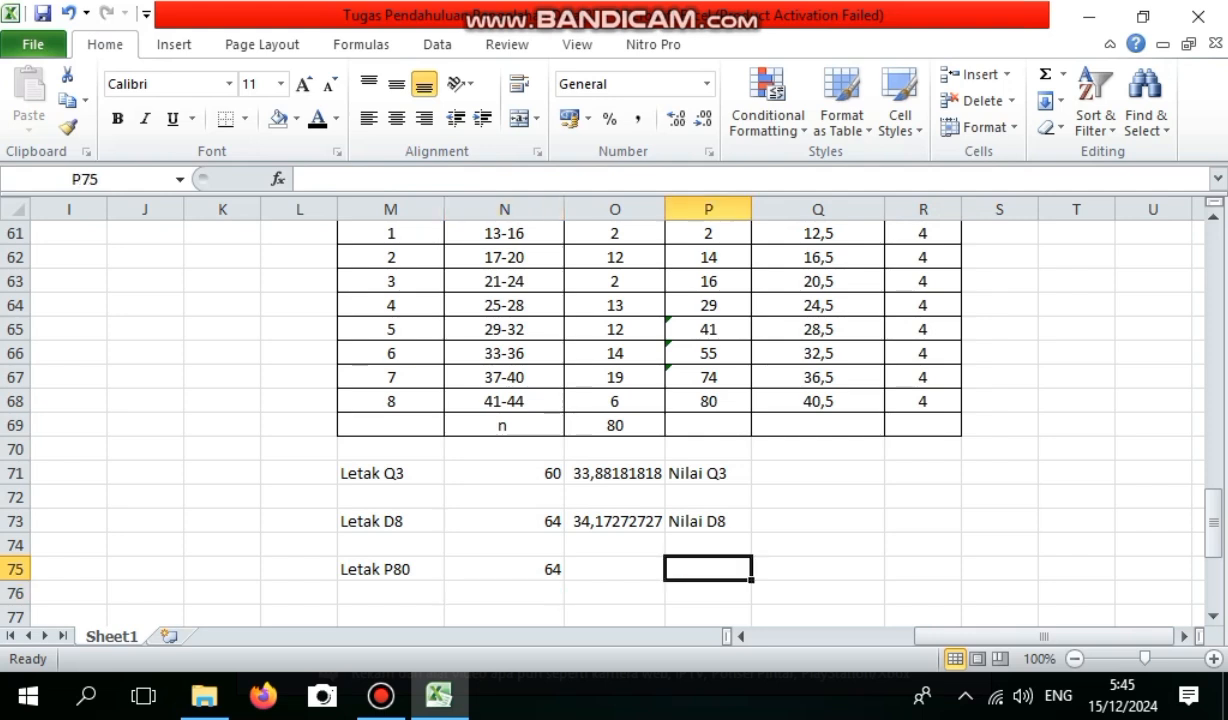
text(Nilai)
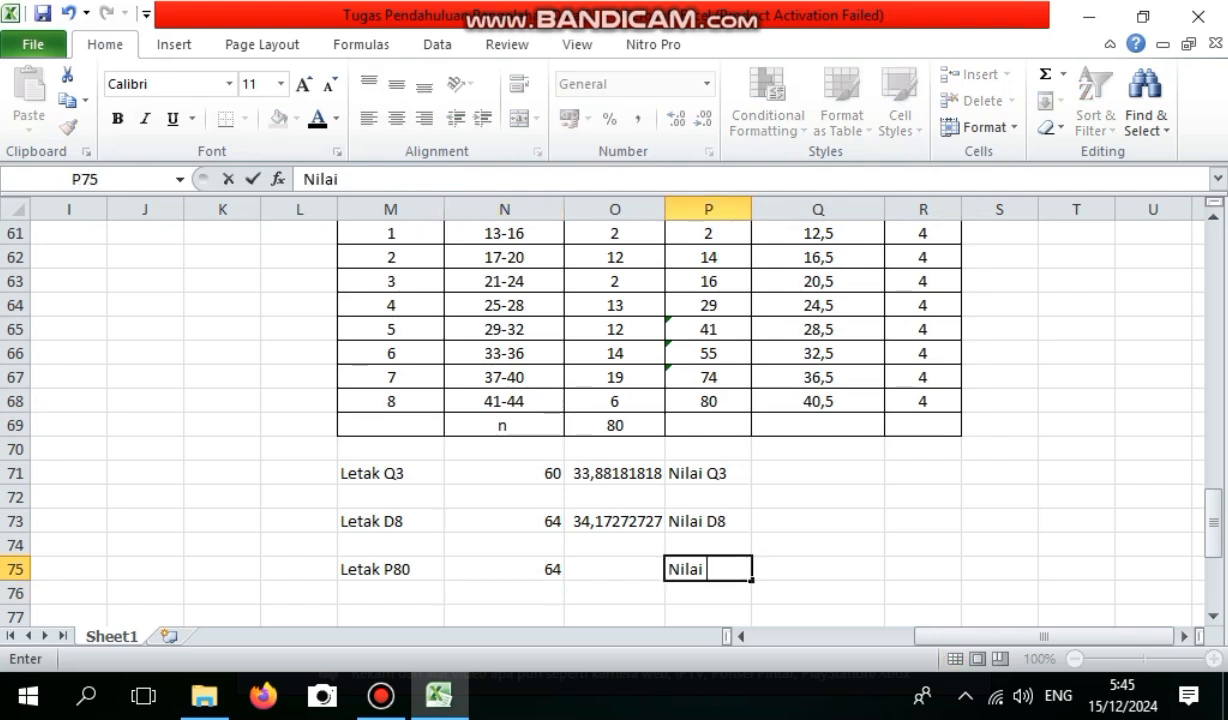
text( P80)
Calculate the 80th percentile value in O75 with the formula =Q66+(((N75-P65)/P66)*R66), accepting the proposed closing-parenthesis correction.
click(615, 569)
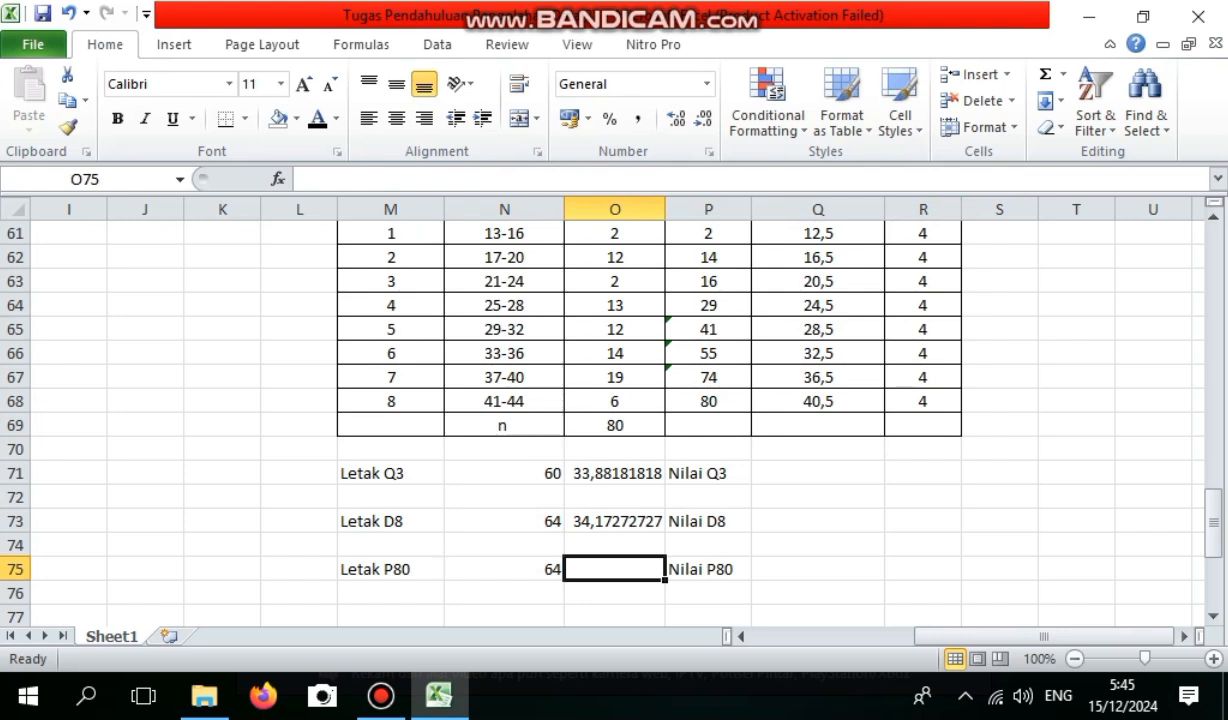
text(=)
click(818, 353)
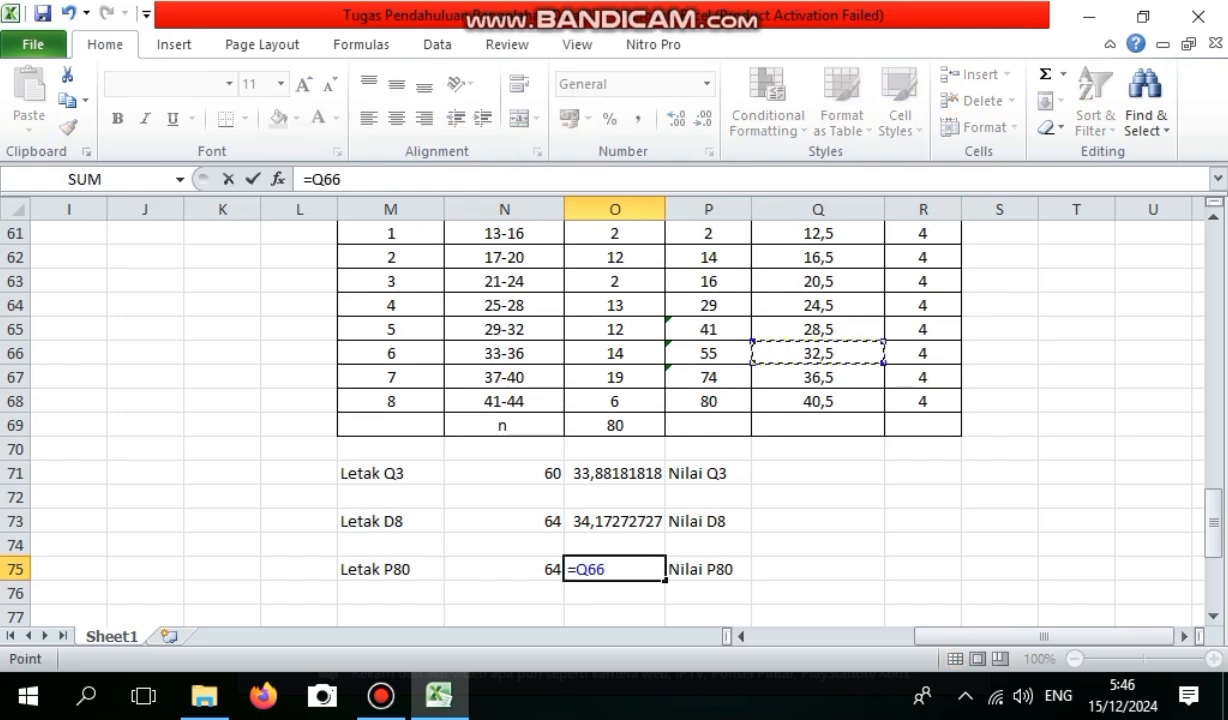
text(+9)
text(((()
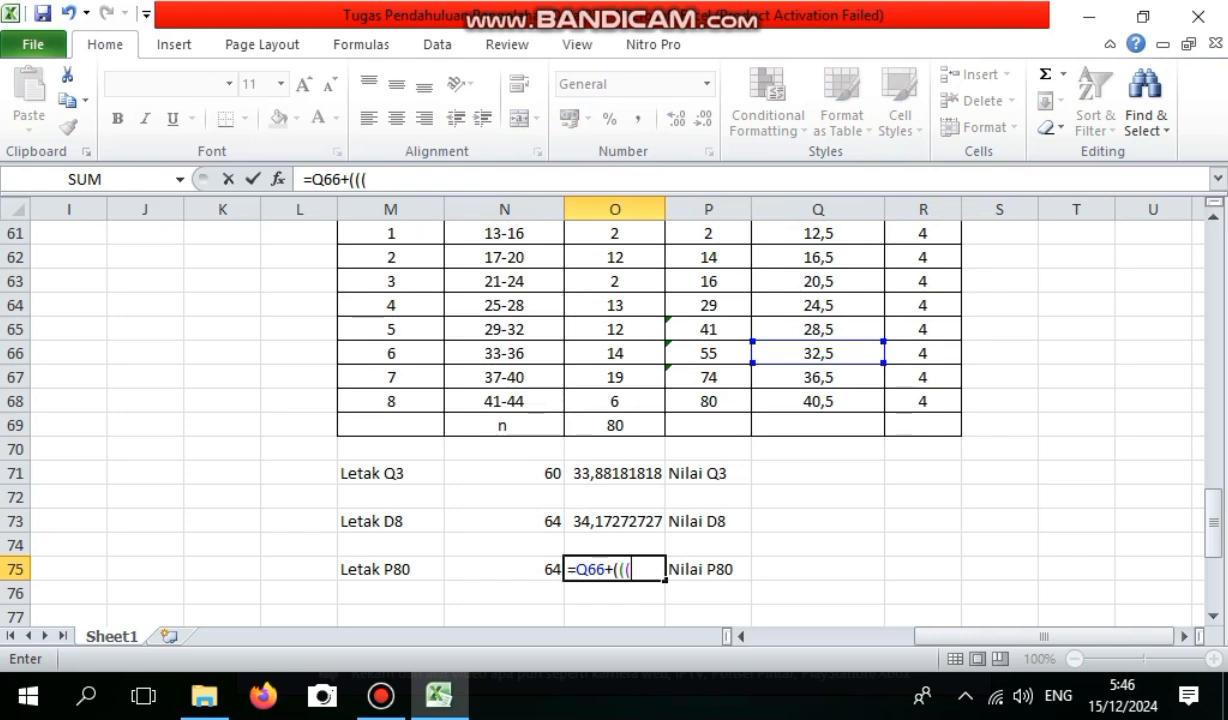
key(Left)
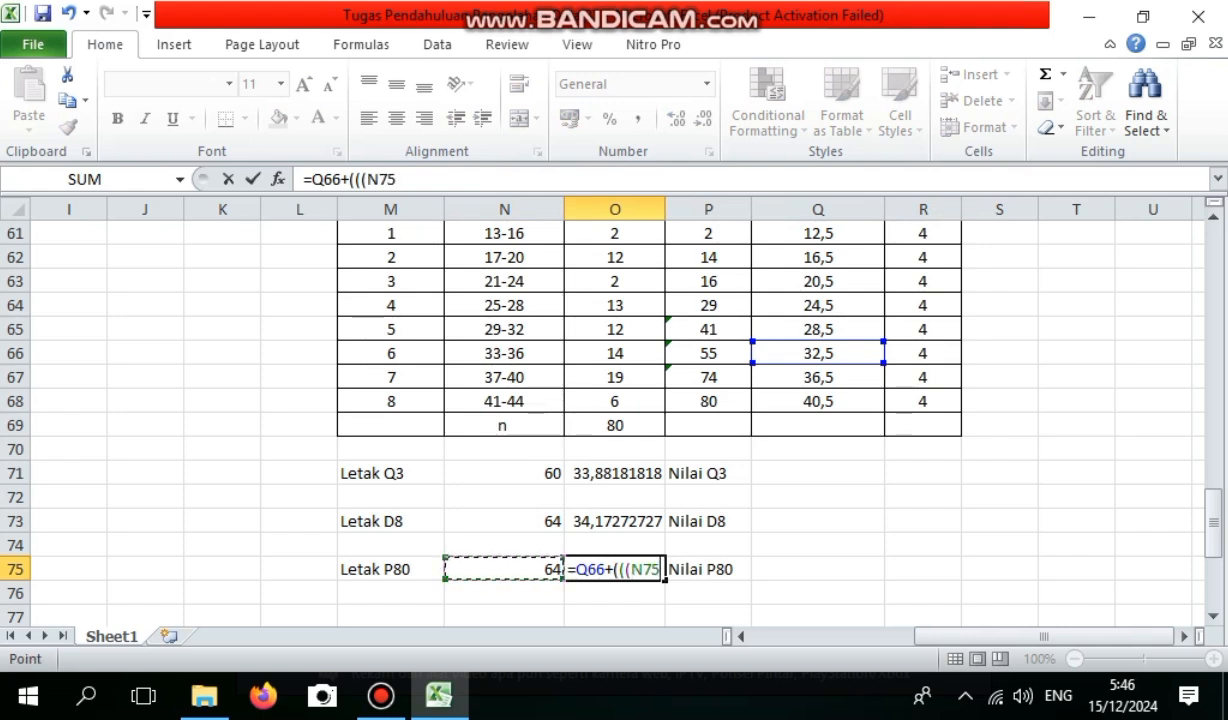
text(-)
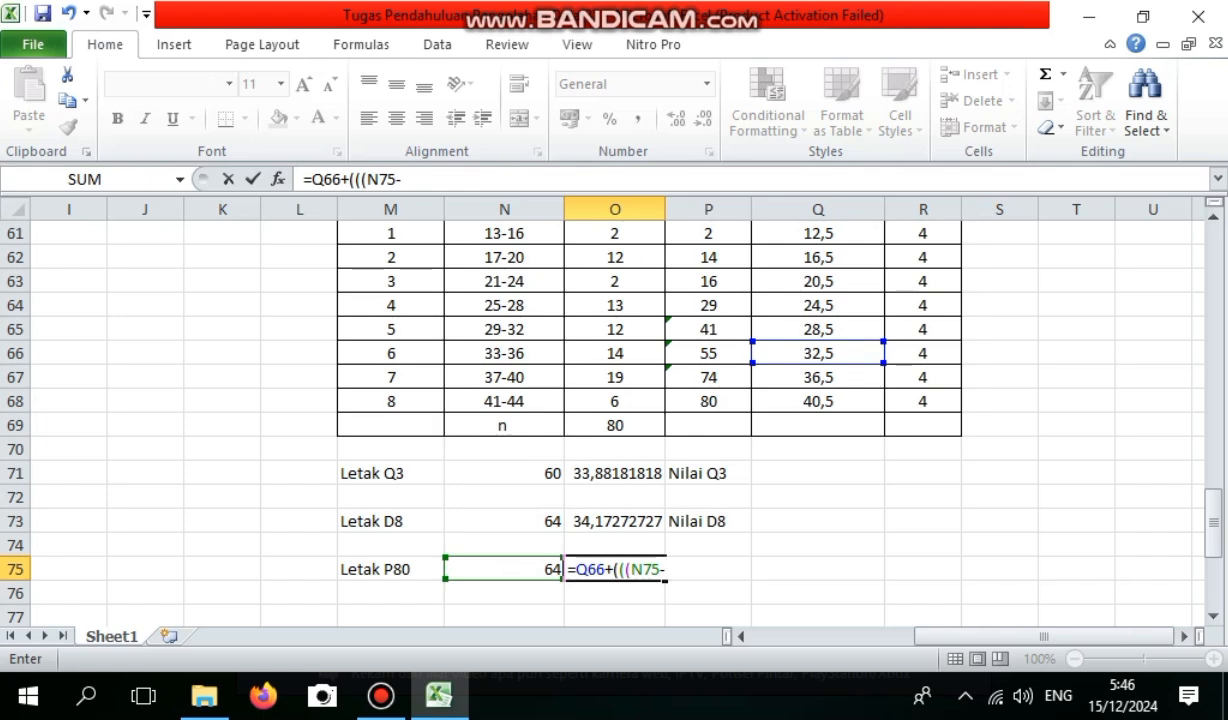
click(708, 329)
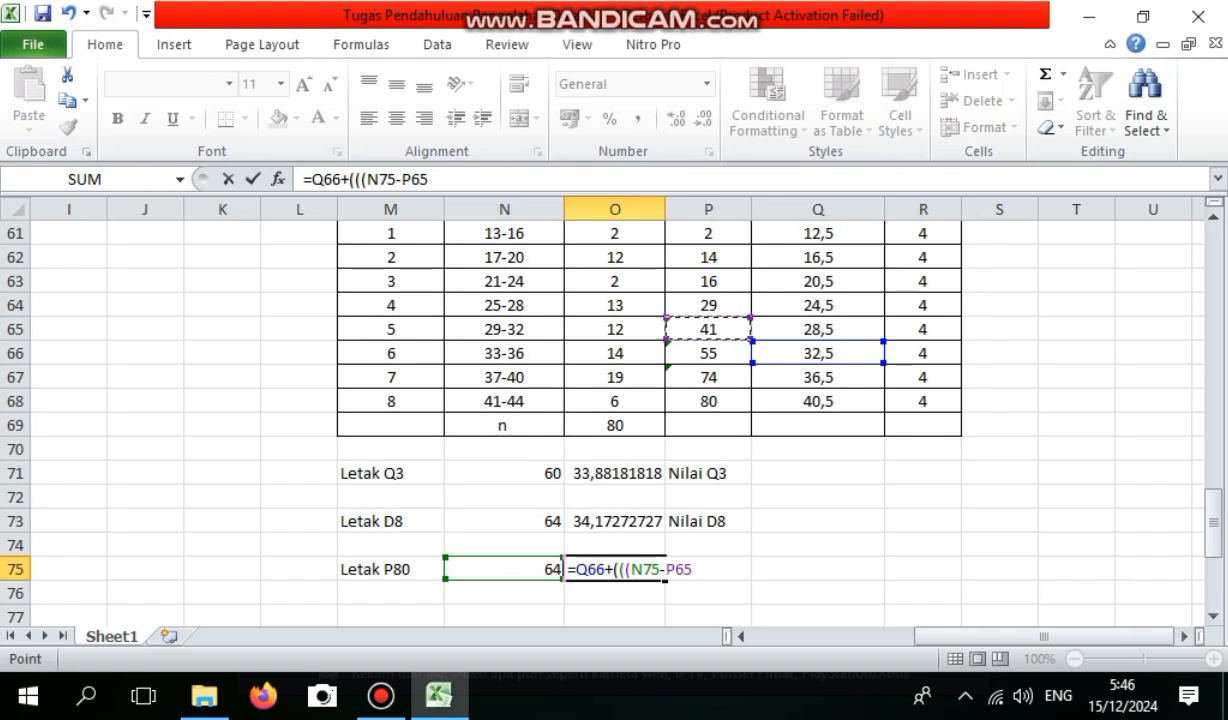
text()/)
click(708, 353)
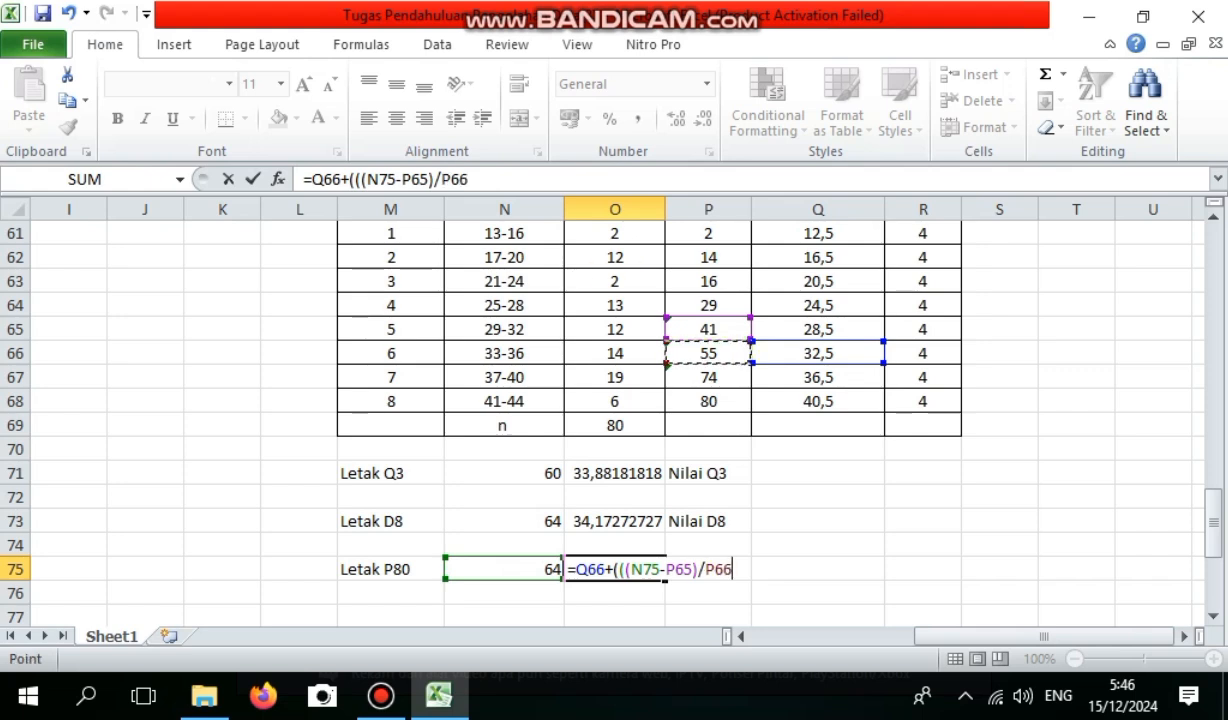
text()*)
click(923, 353)
key(Return)
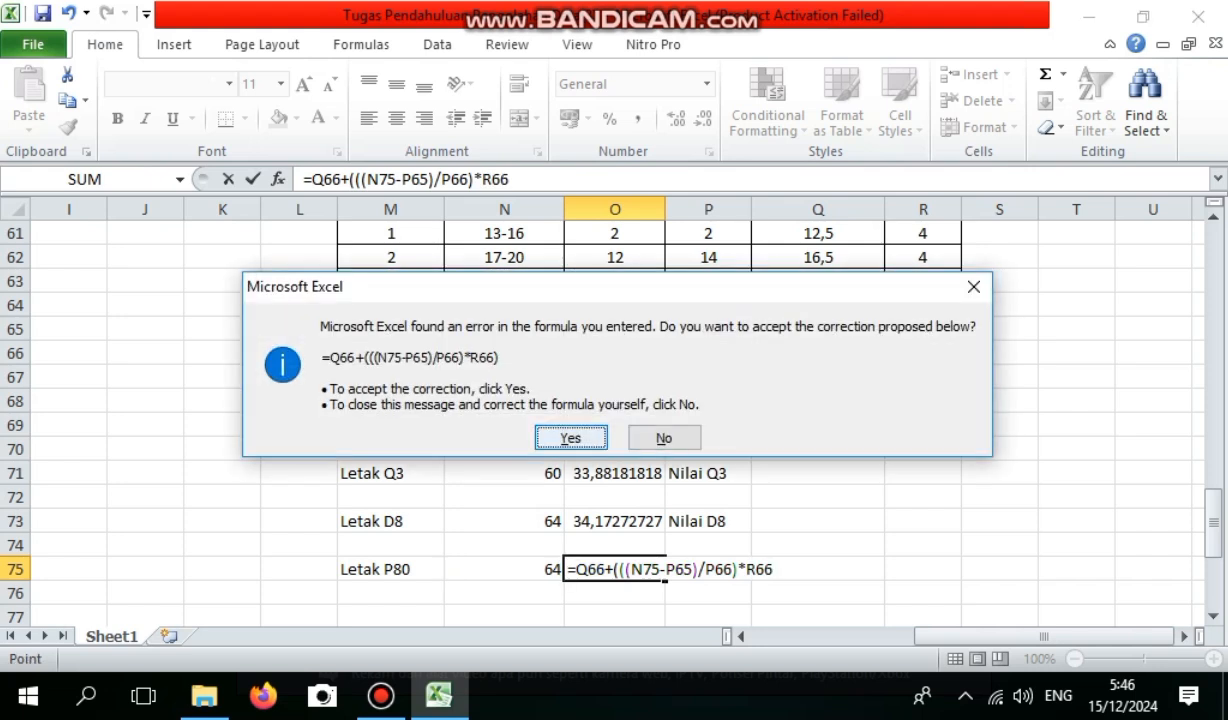
click(571, 438)
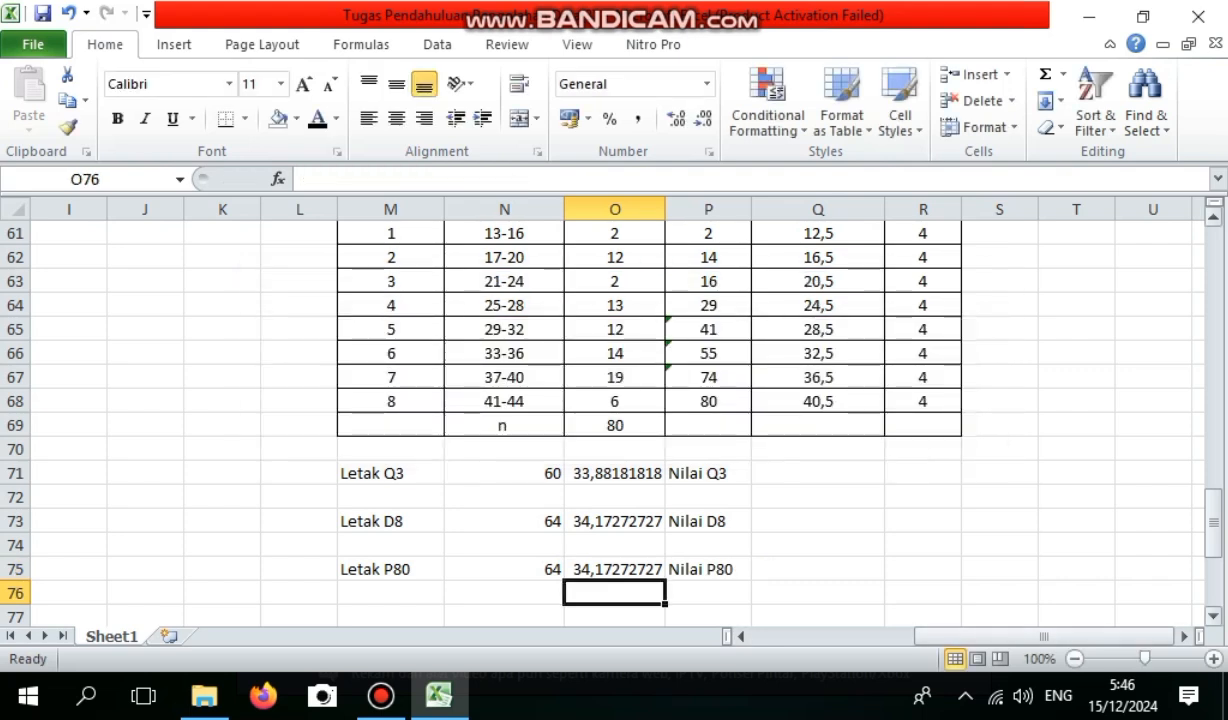
Insert a 3-D clustered column chart from the Nilai interval and Frekuensi data in N9:O17 of the Data Berkelompok table.
drag(1213, 522, 1213, 291)
click(391, 545)
drag(427, 347, 538, 557)
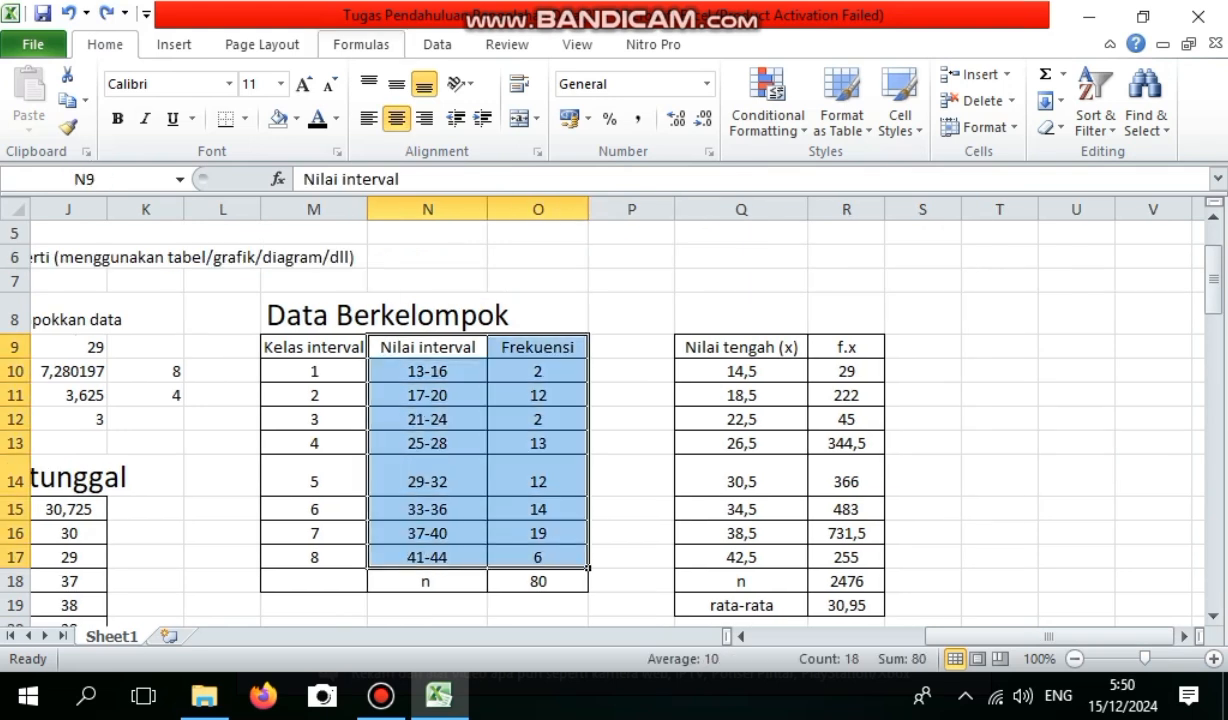
click(174, 44)
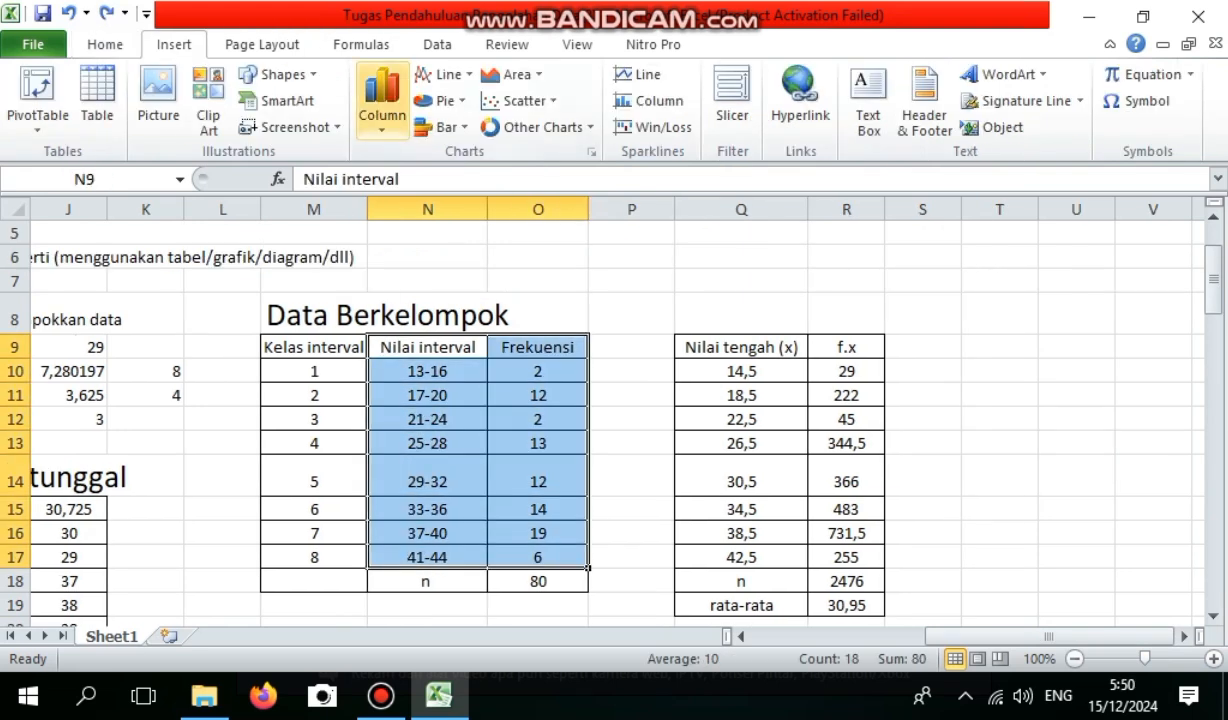
click(382, 100)
click(390, 285)
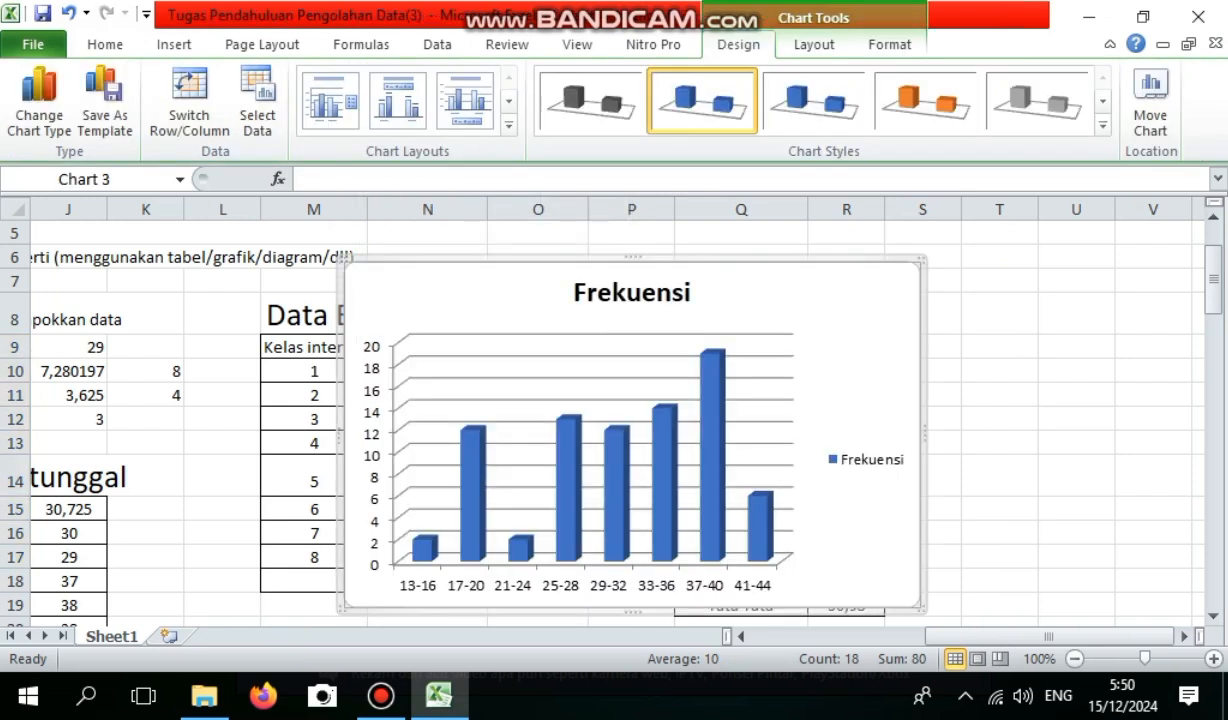
Move the frequency chart below the Letak P80 row, starting at about row 78 and spanning columns M to Q.
scroll(600, 410, down, 2)
scroll(600, 410, down, 2)
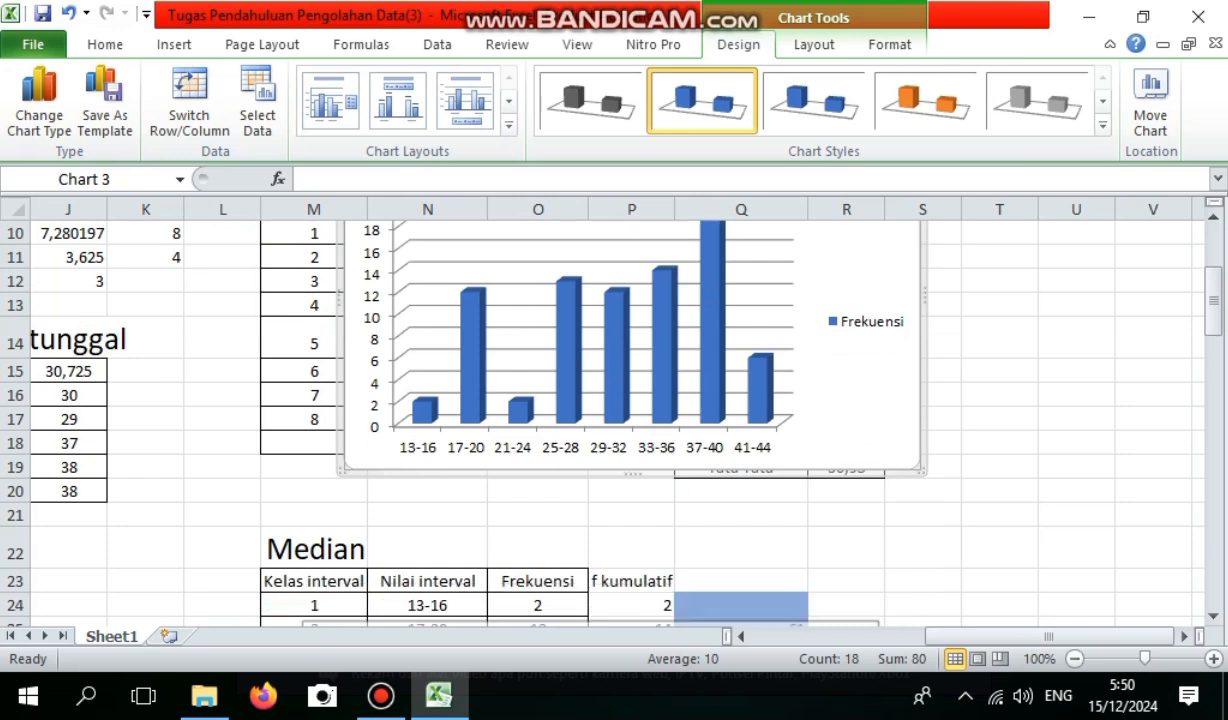
scroll(600, 410, down, 10)
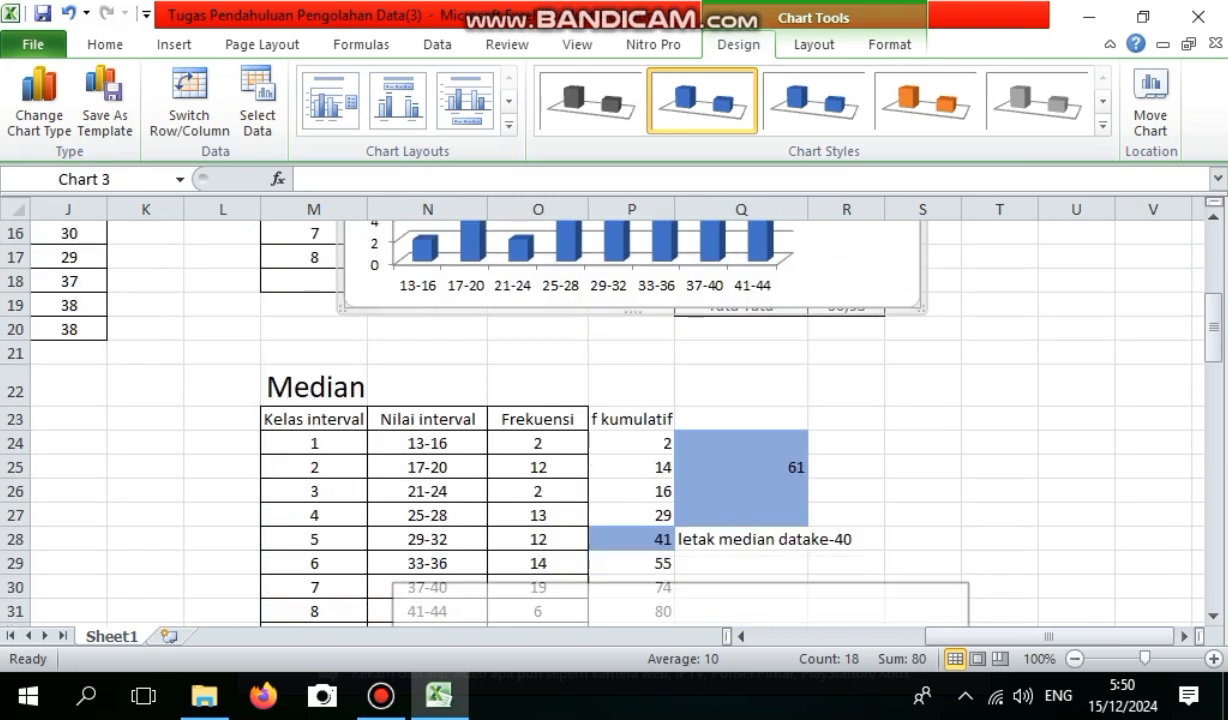
scroll(600, 410, left, 4)
scroll(587, 406, down, 3)
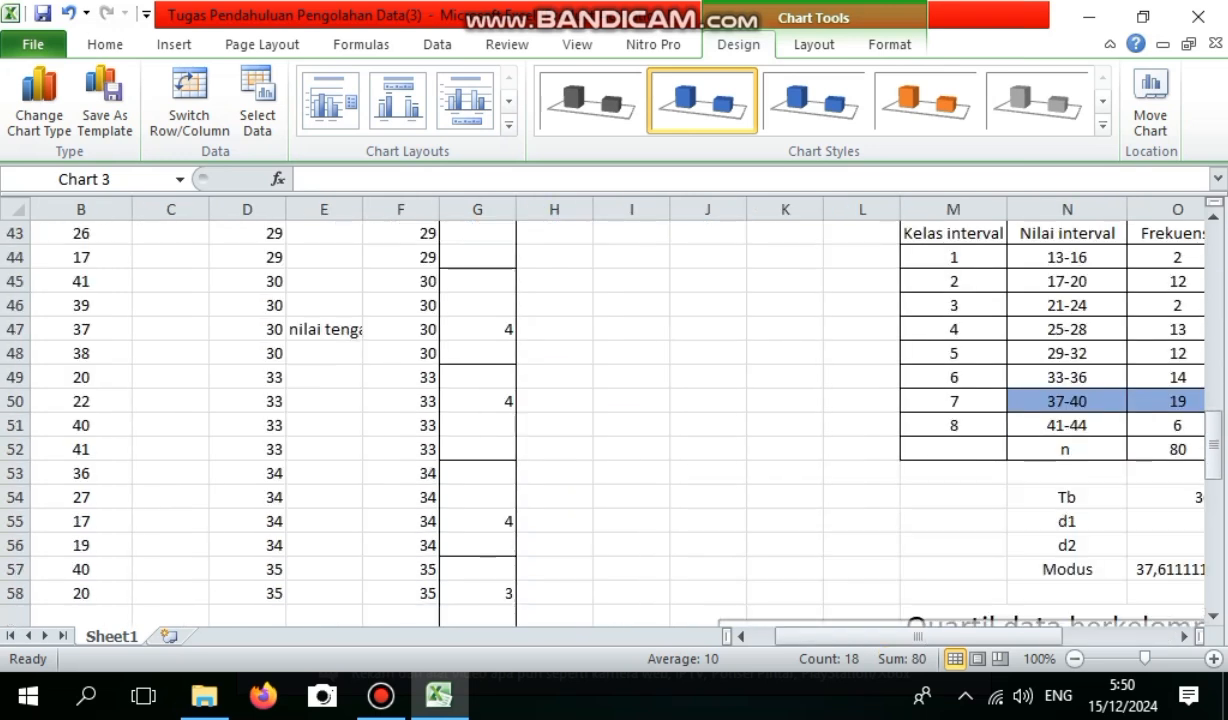
scroll(587, 410, down, 5)
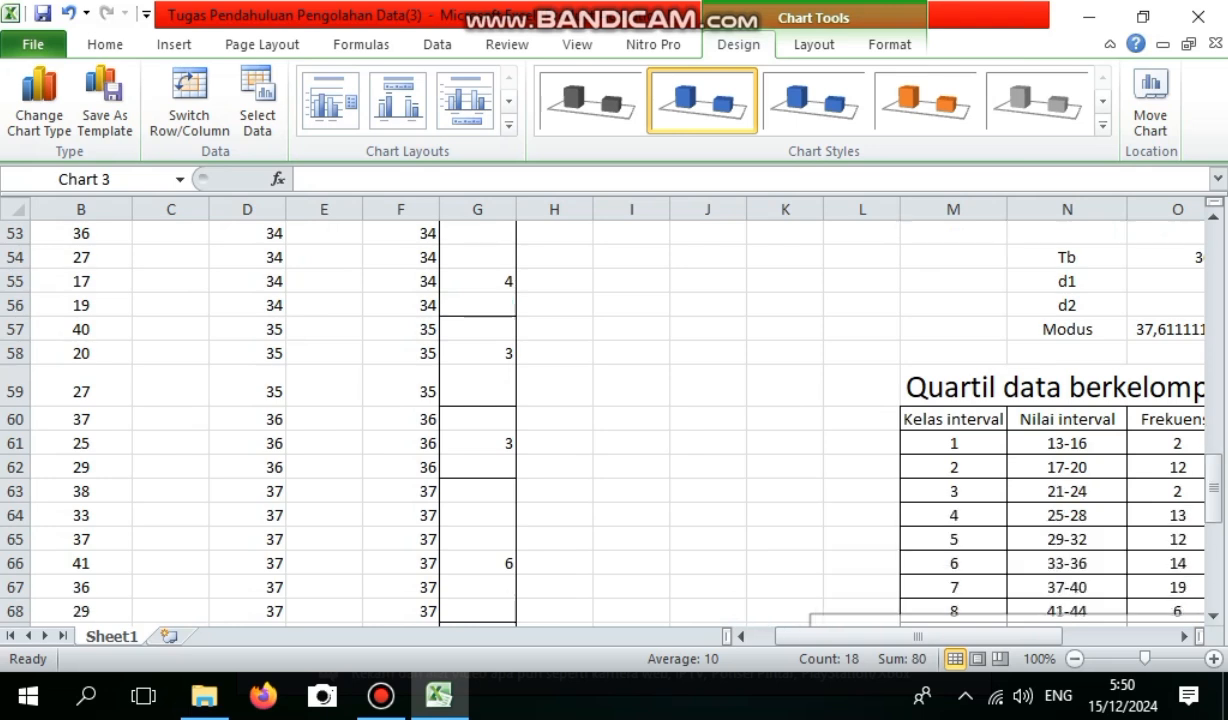
scroll(587, 410, down, 1)
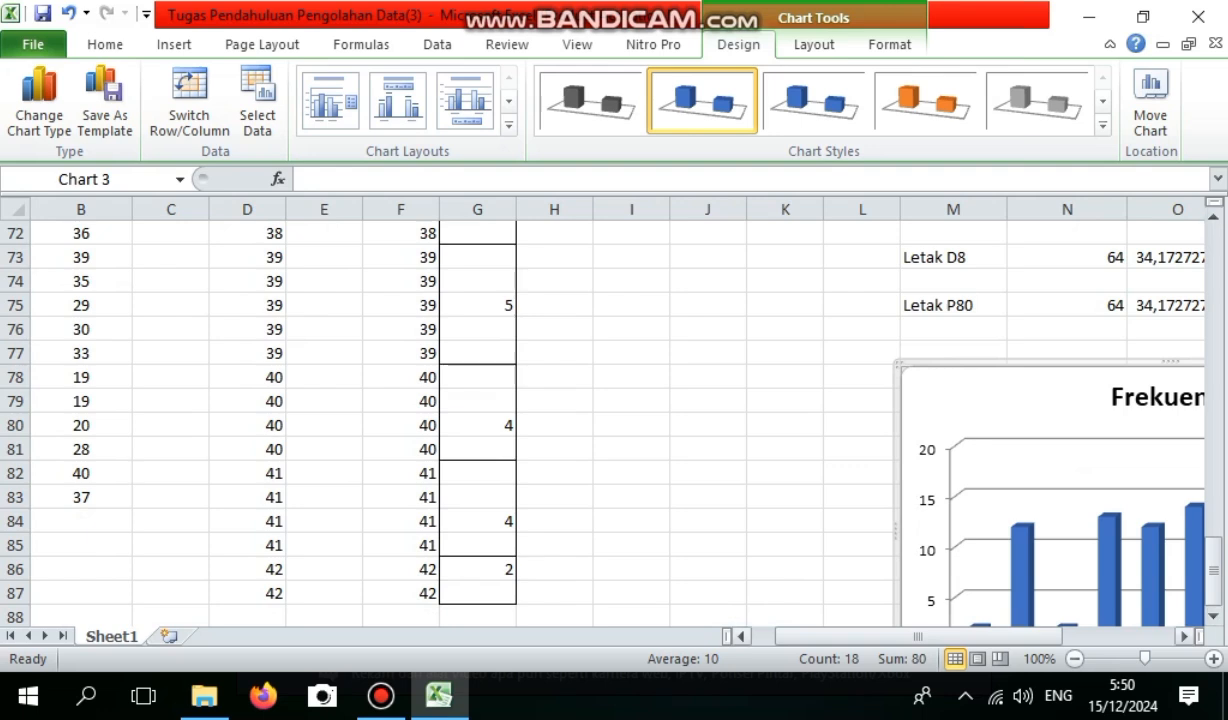
drag(1000, 636, 1110, 636)
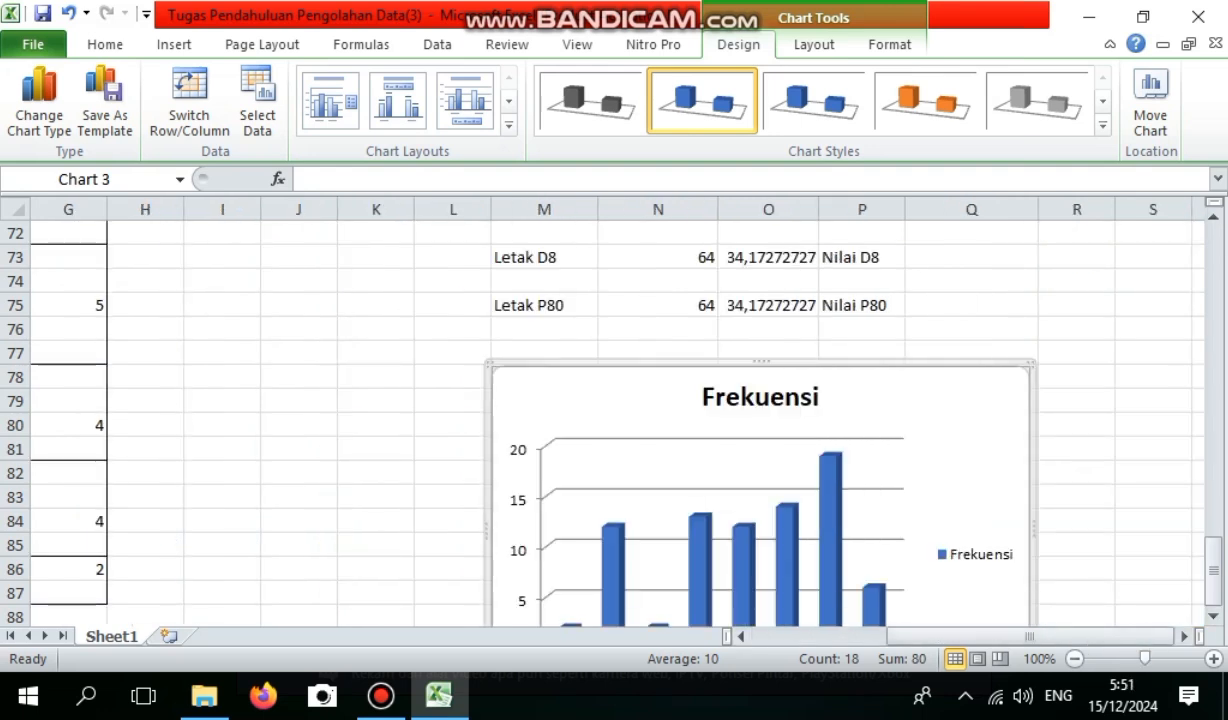
Change the frequency chart's title to Data Tinggi Bayam.
click(760, 397)
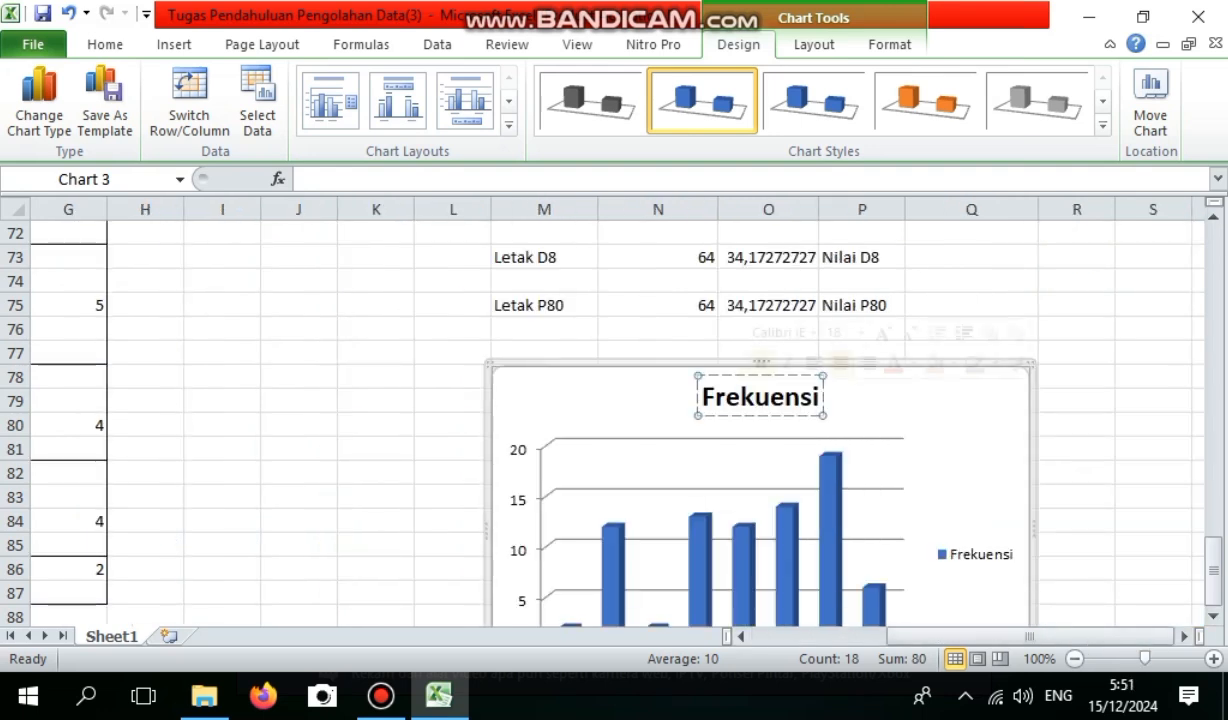
double_click(740, 397)
text(Da)
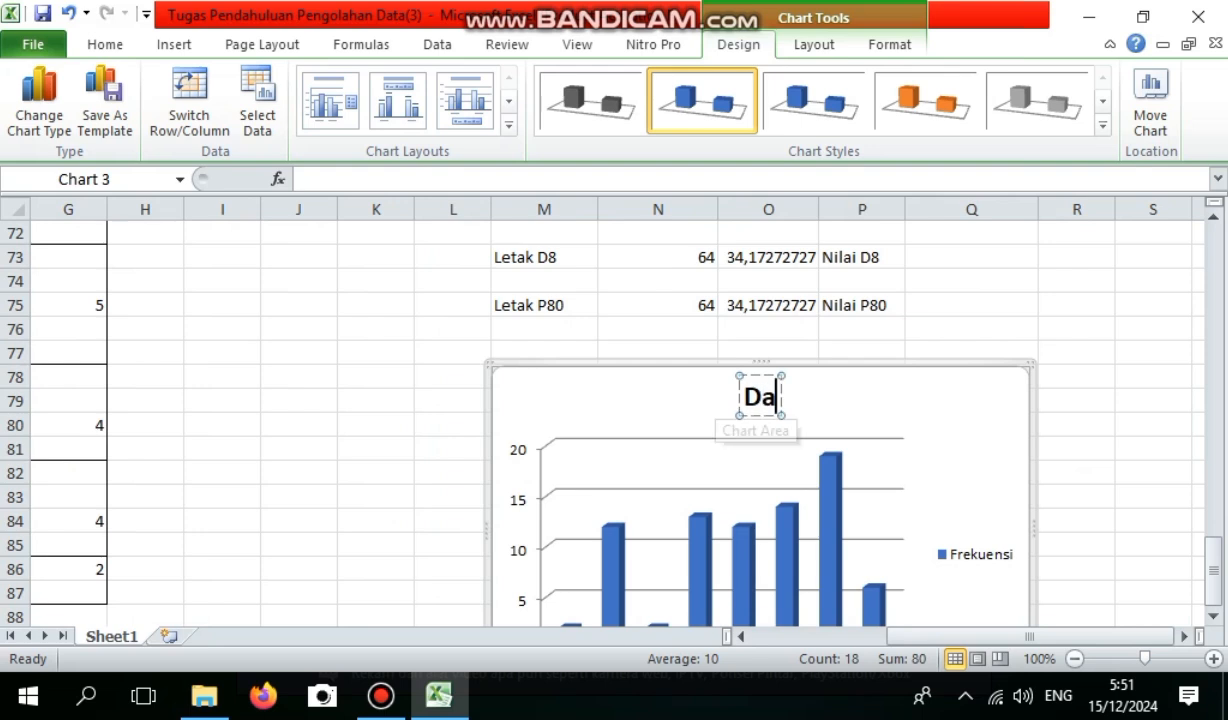
text(ta Ting)
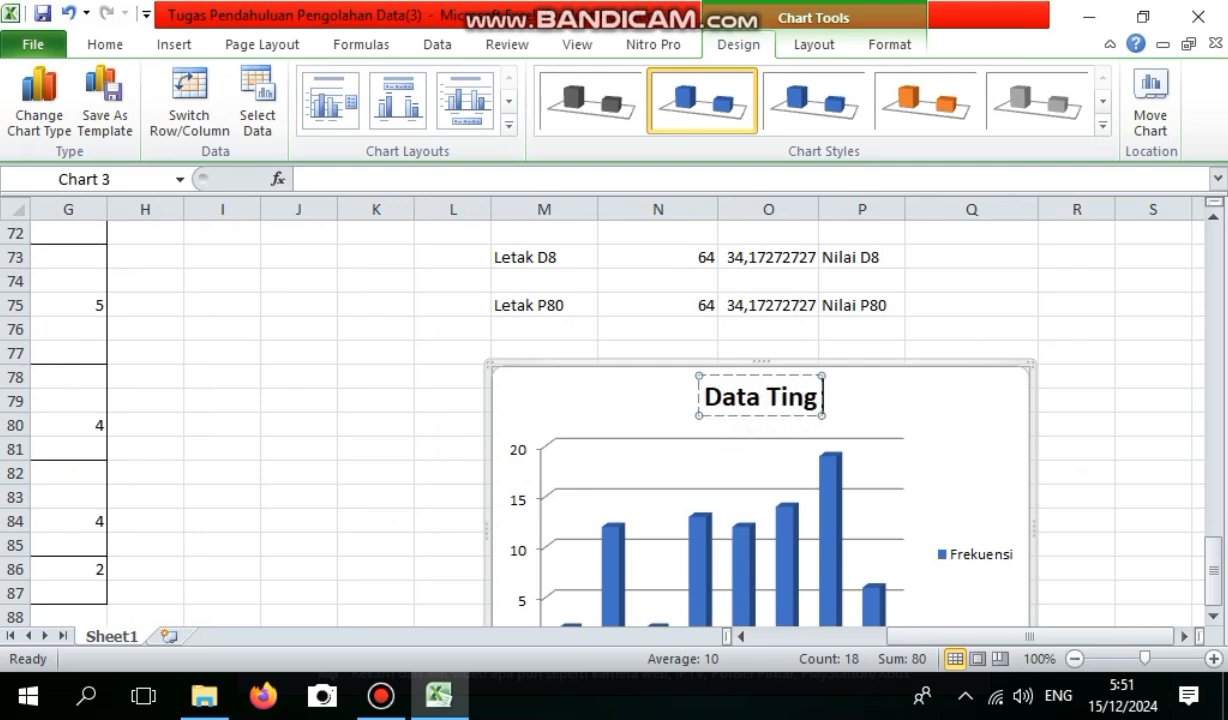
text(gi Baya)
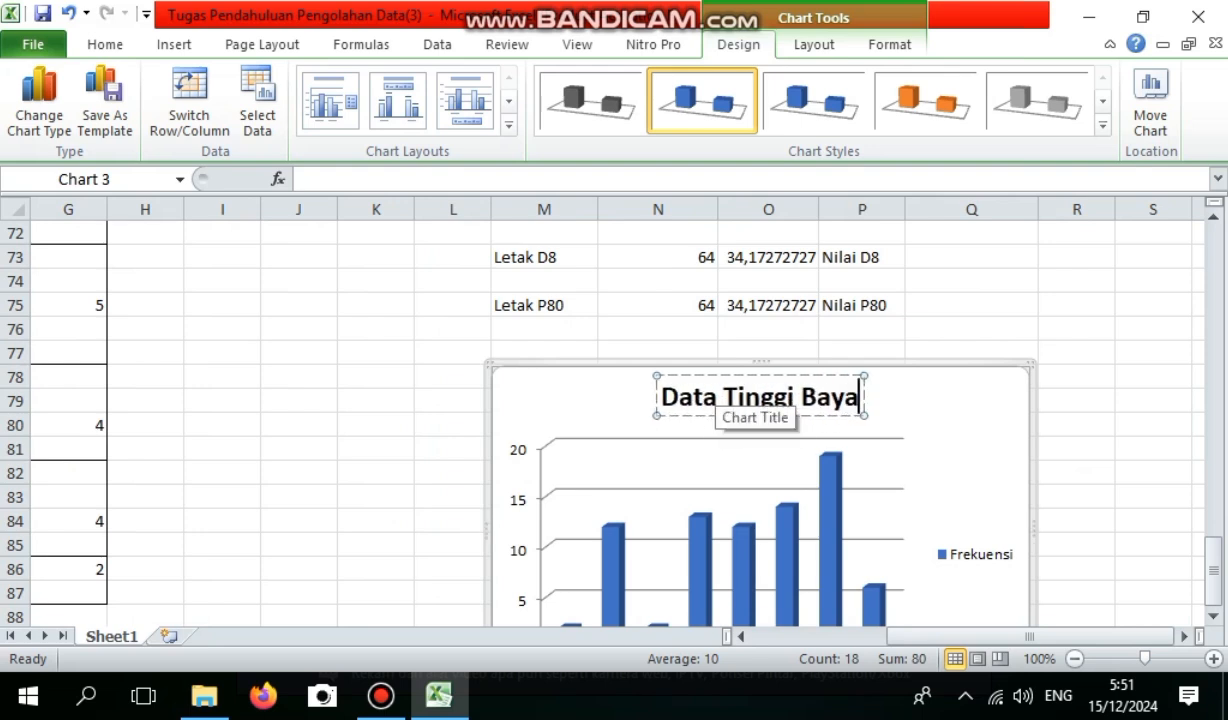
text(m)
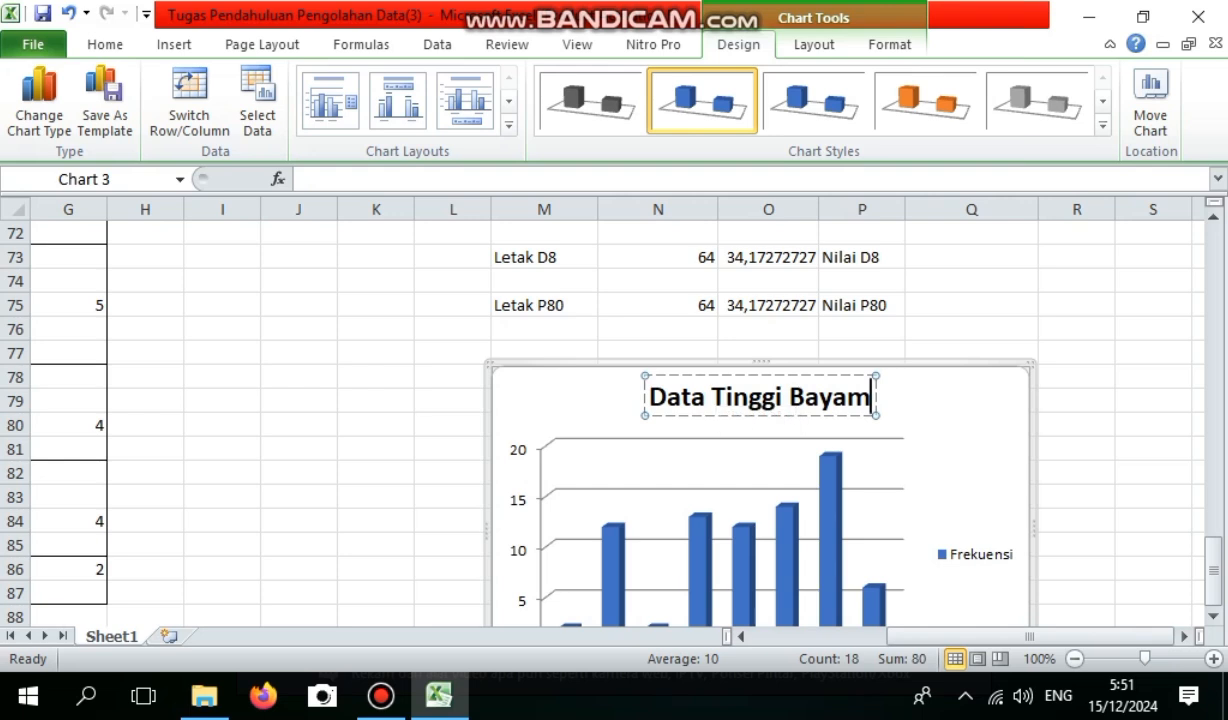
Delete the Frekuensi legend from the Data Tinggi Bayam chart and deselect the chart.
click(977, 555)
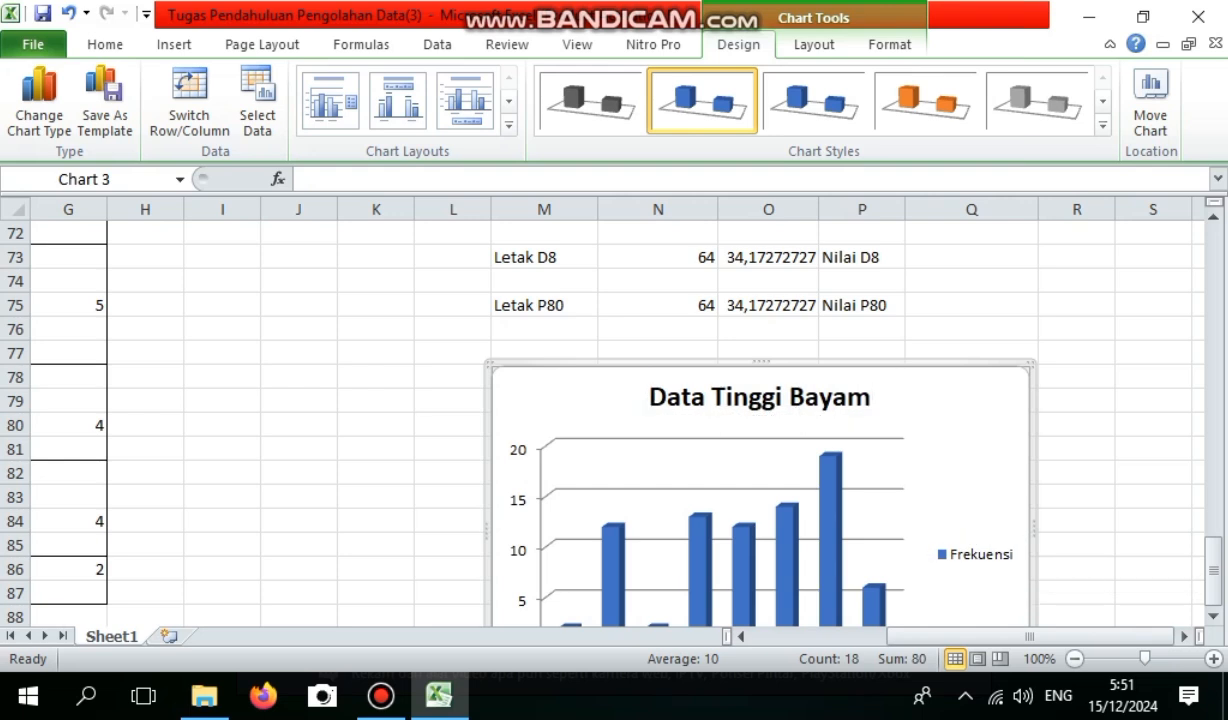
scroll(960, 555, down, 2)
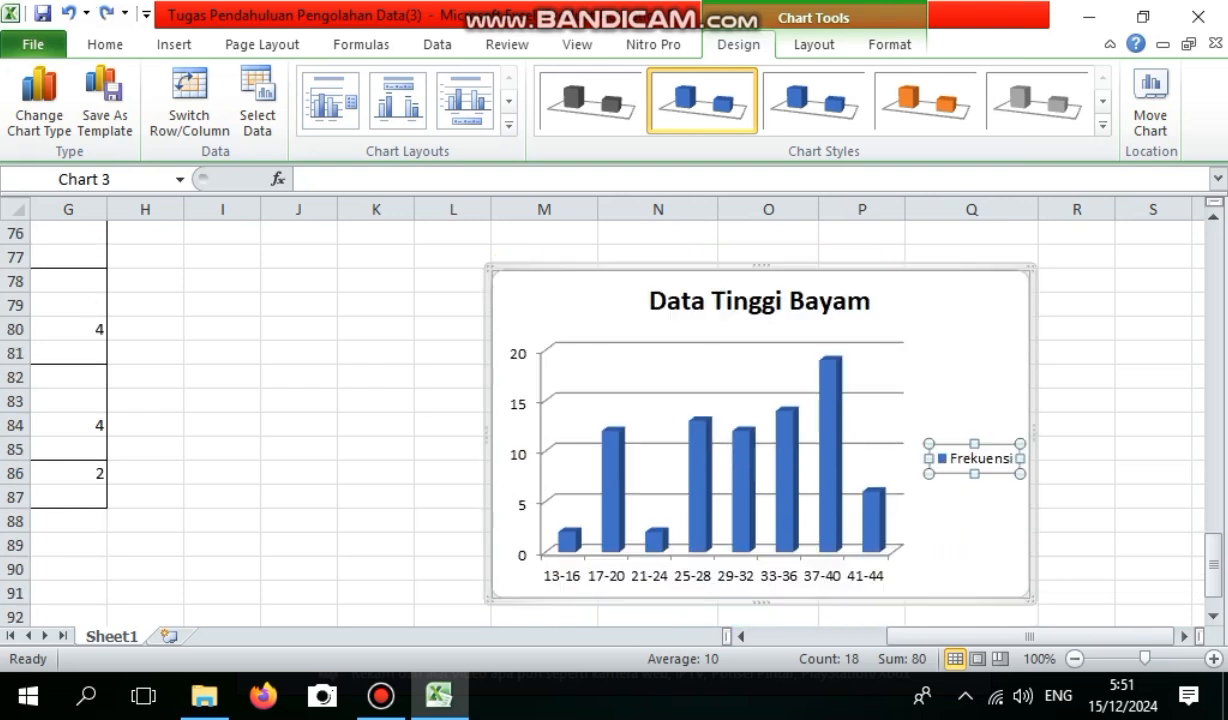
key(Delete)
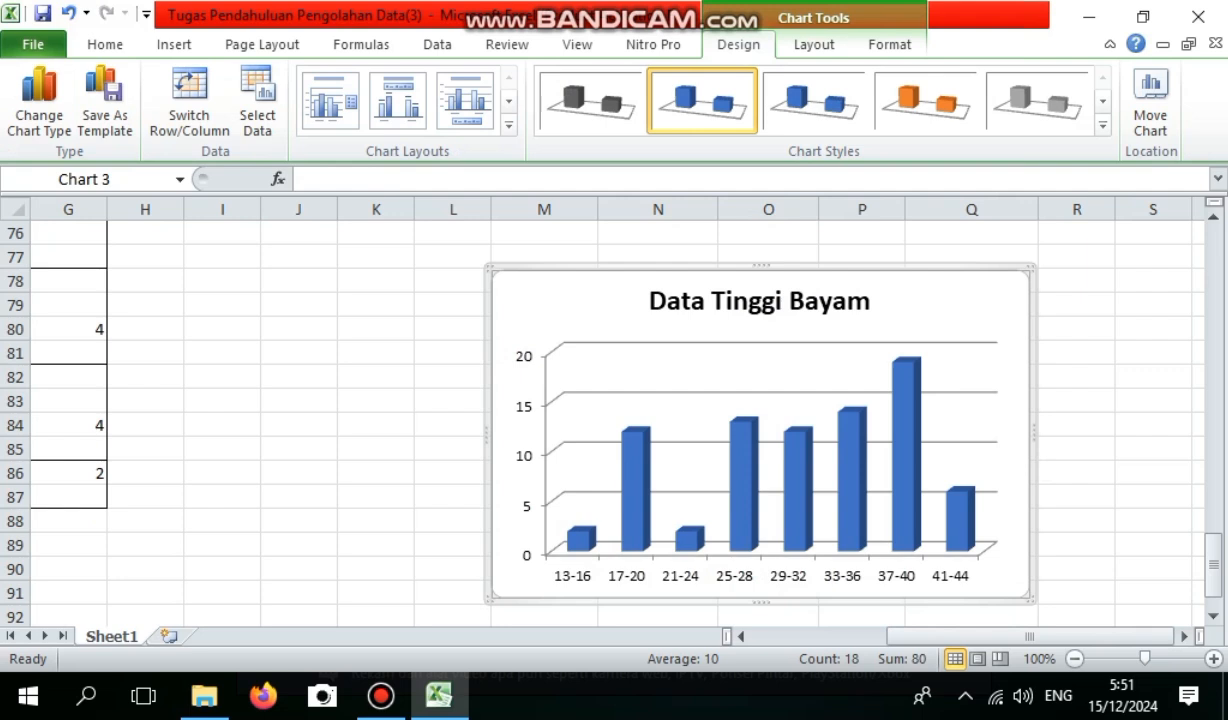
drag(1213, 564, 1213, 573)
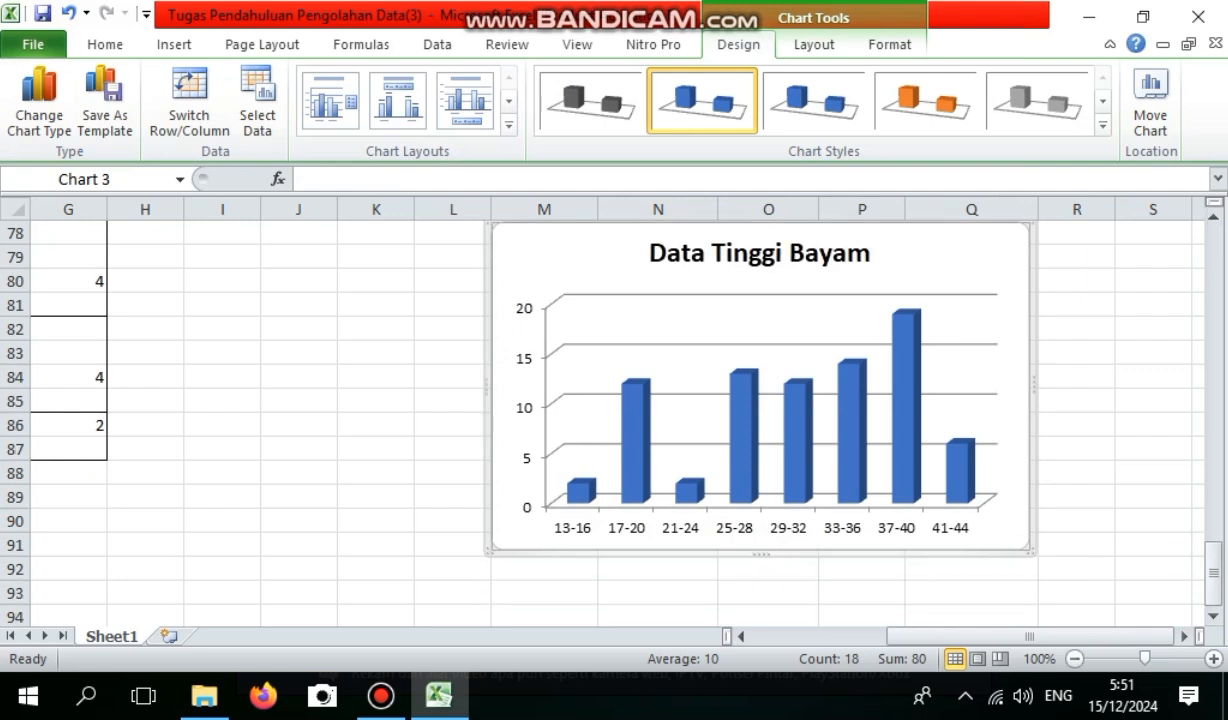
click(1153, 473)
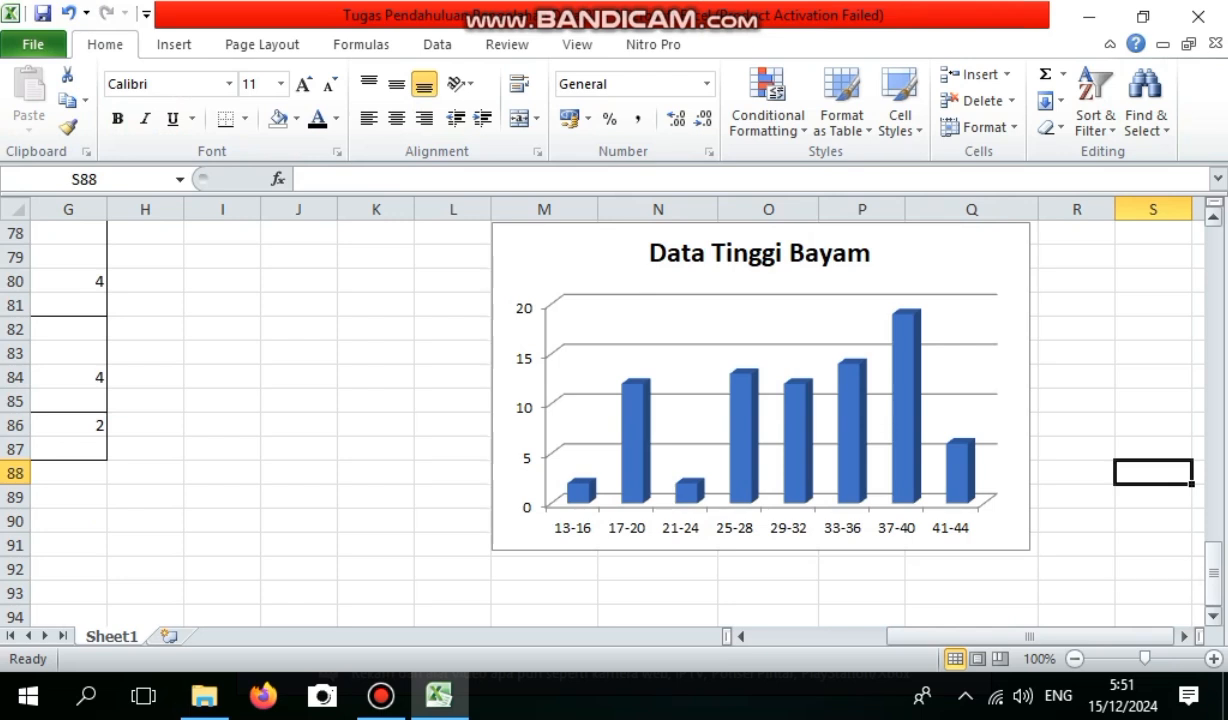
click(1213, 392)
click(1213, 392)
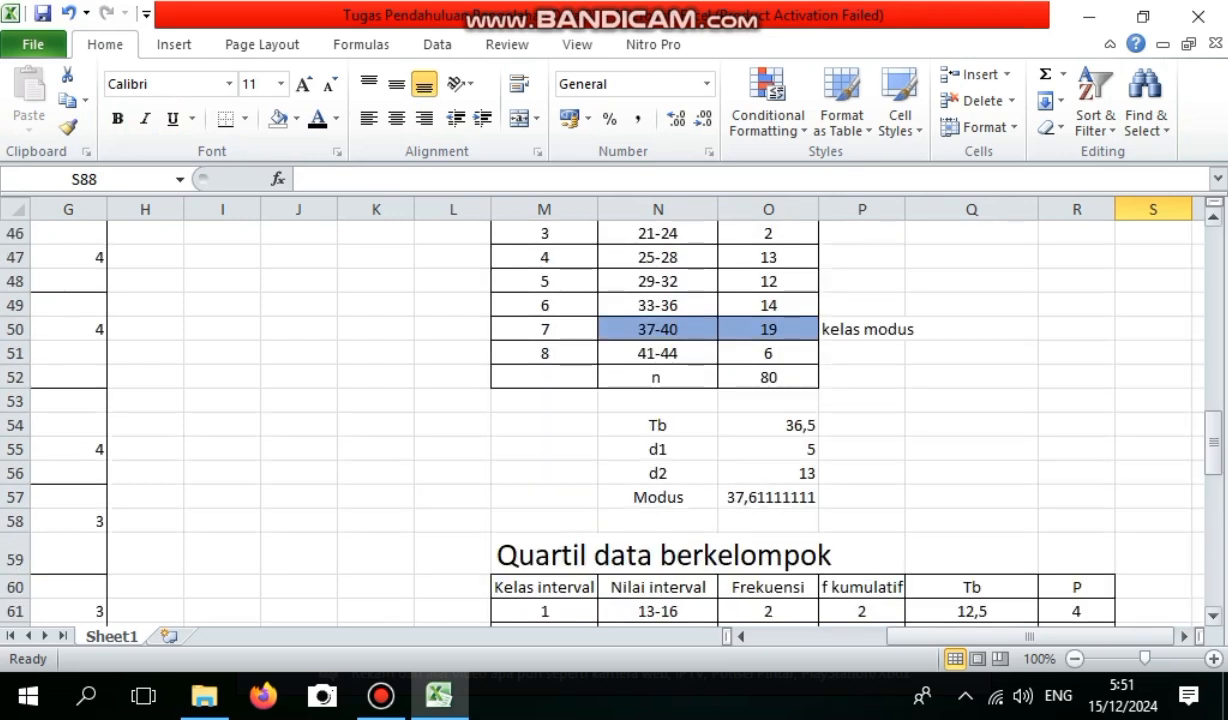
Insert a 2-D line chart from the Nilai interval and Frekuensi data in N9:O17 of the Data Berkelompok table.
drag(1213, 440, 1213, 250)
click(658, 502)
drag(658, 526, 790, 582)
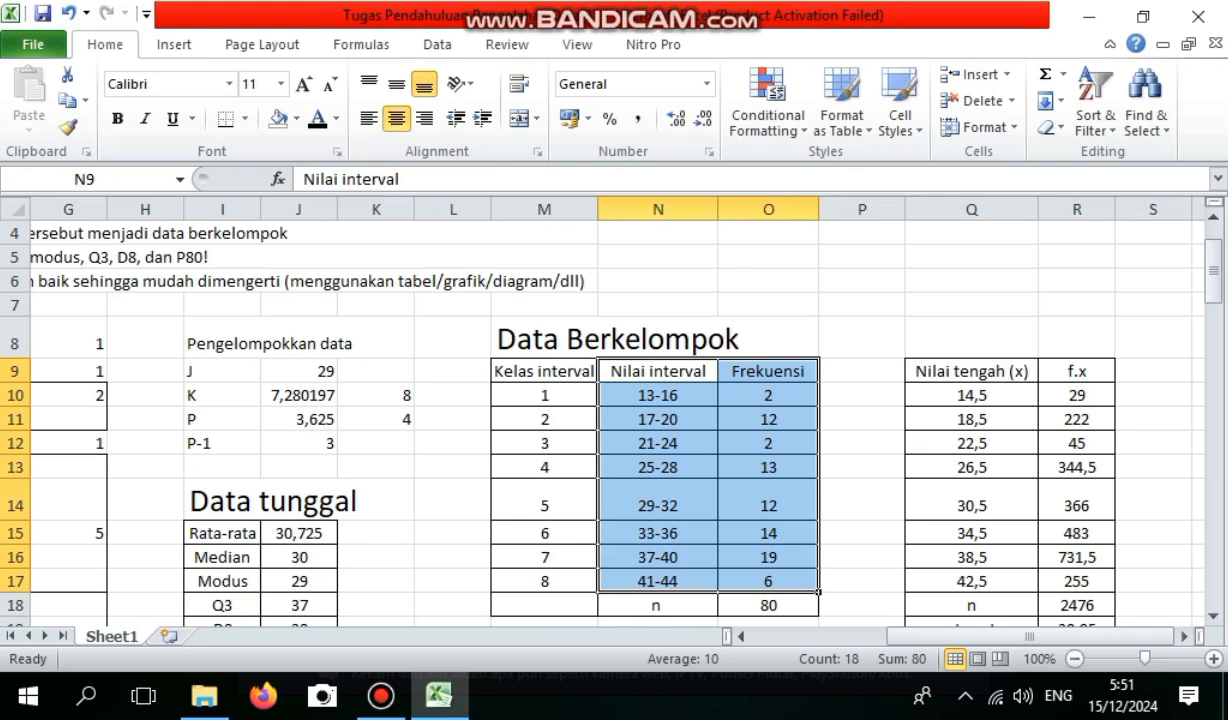
click(174, 44)
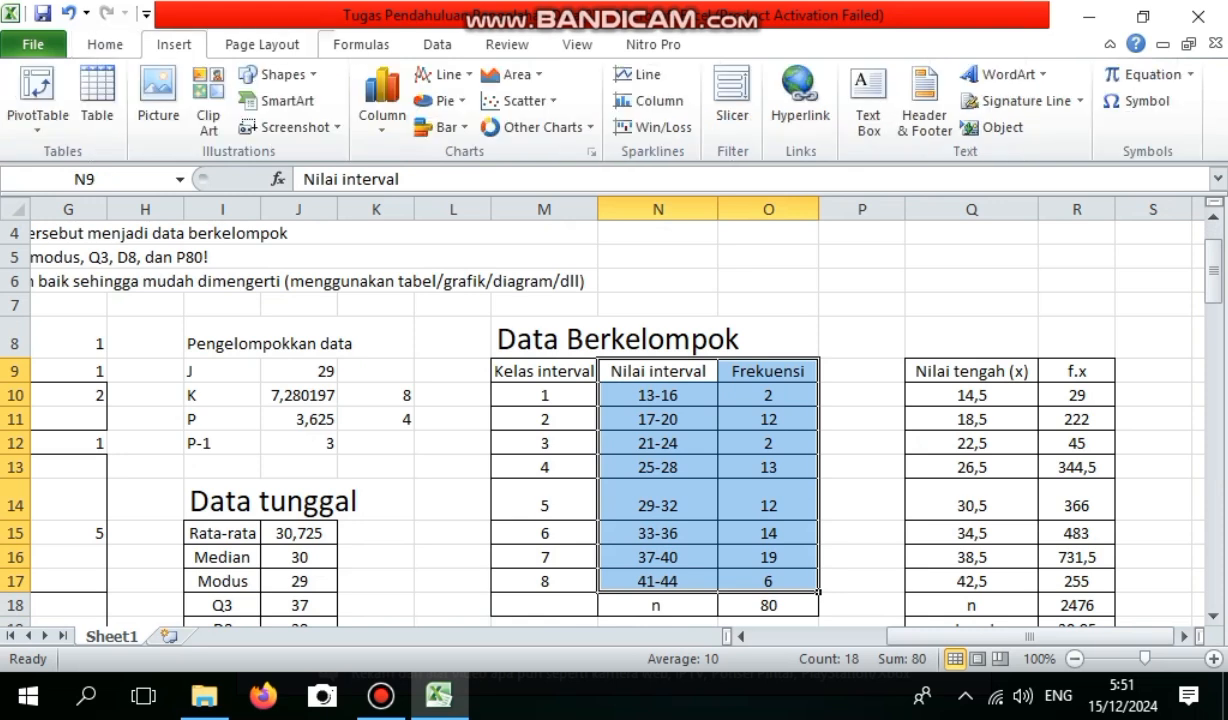
click(441, 74)
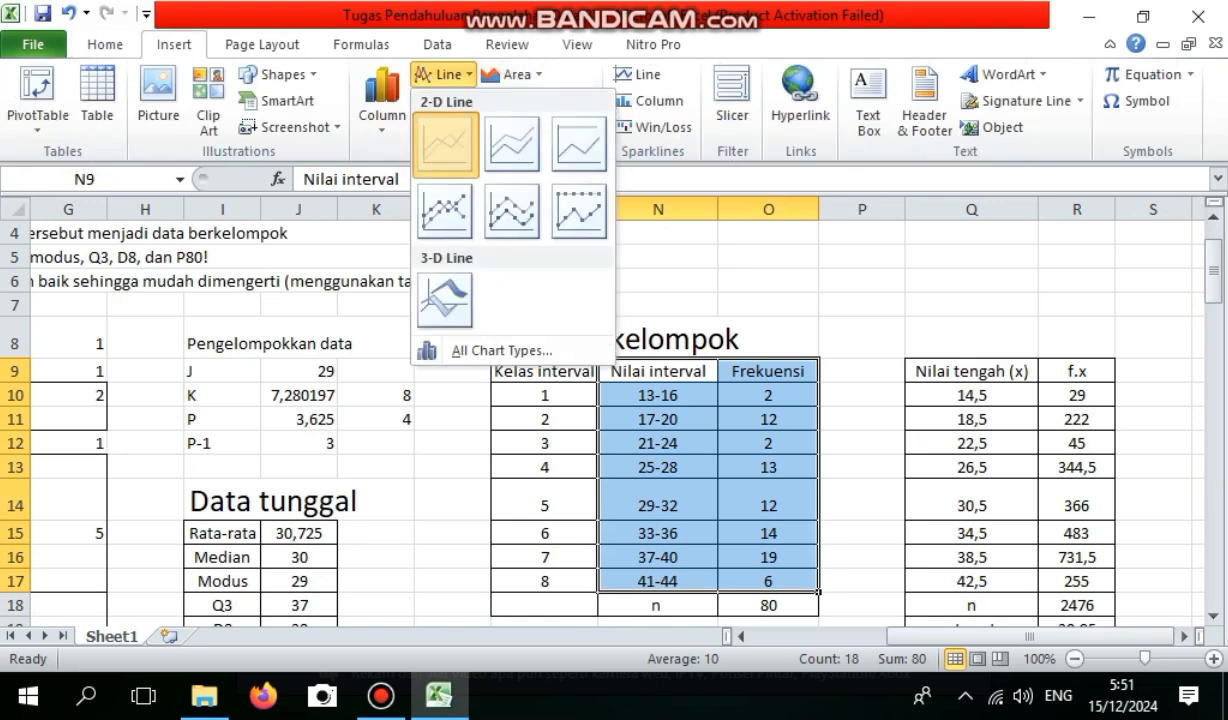
click(445, 143)
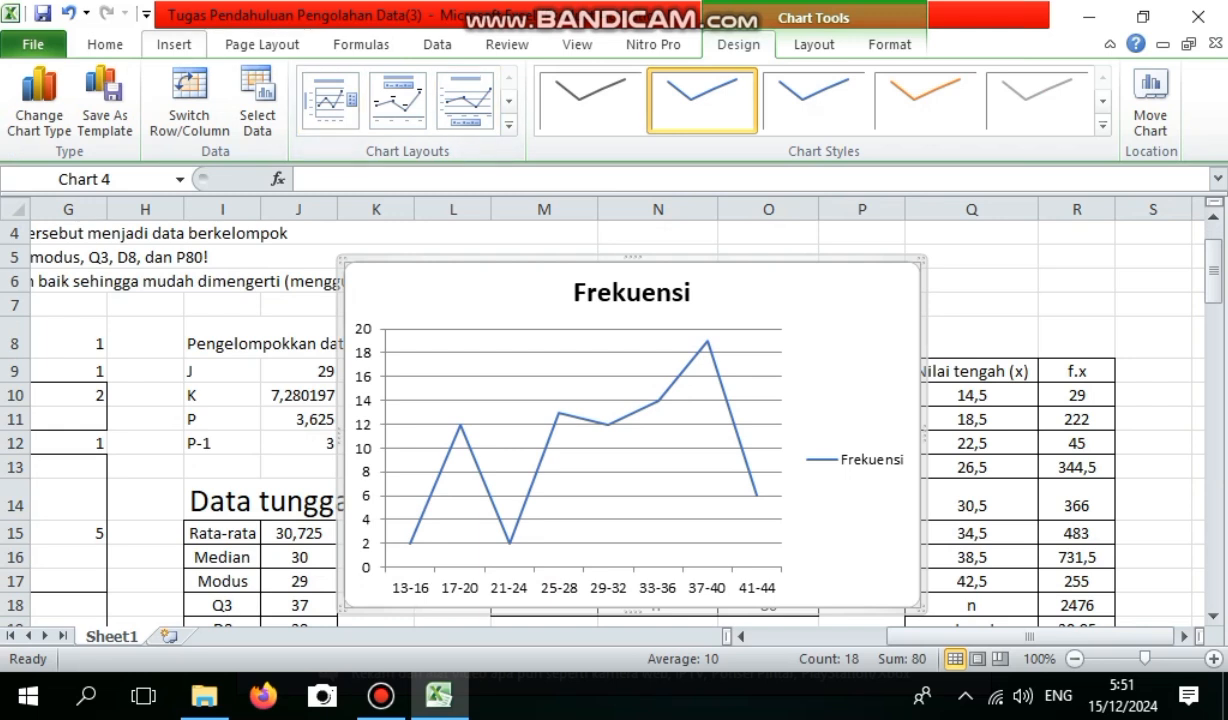
Change the new line chart's type to 2-D line with markers.
click(173, 44)
click(445, 74)
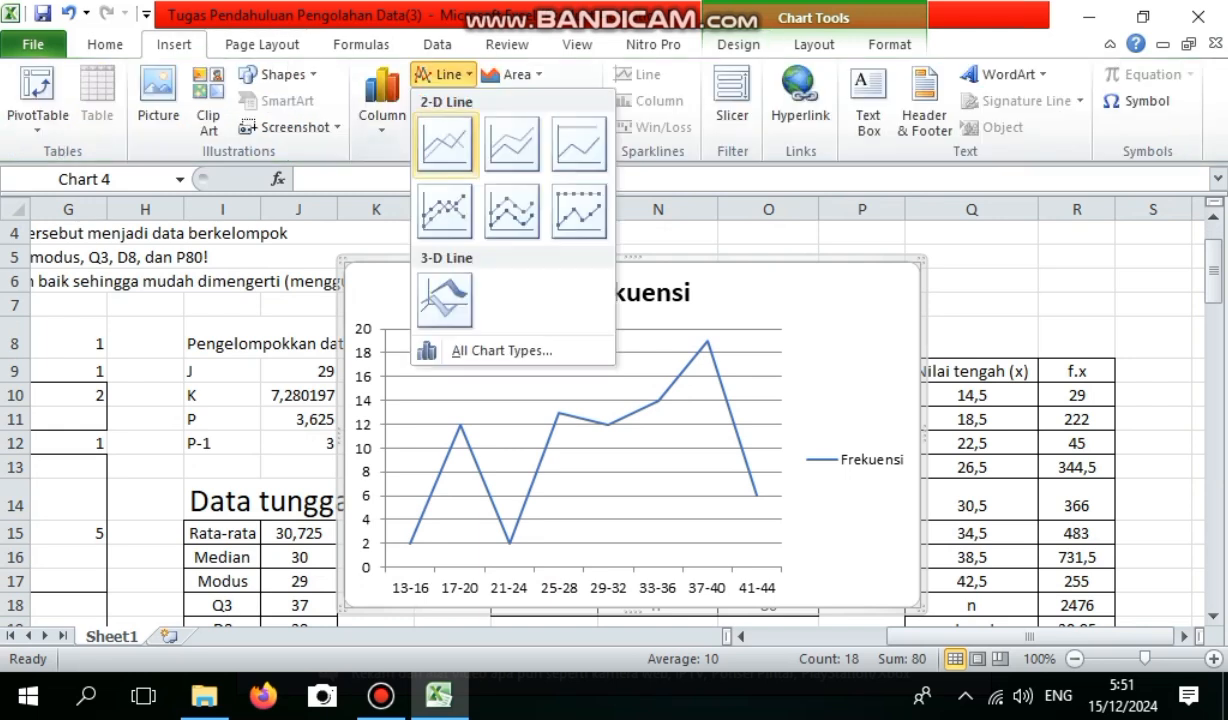
click(444, 206)
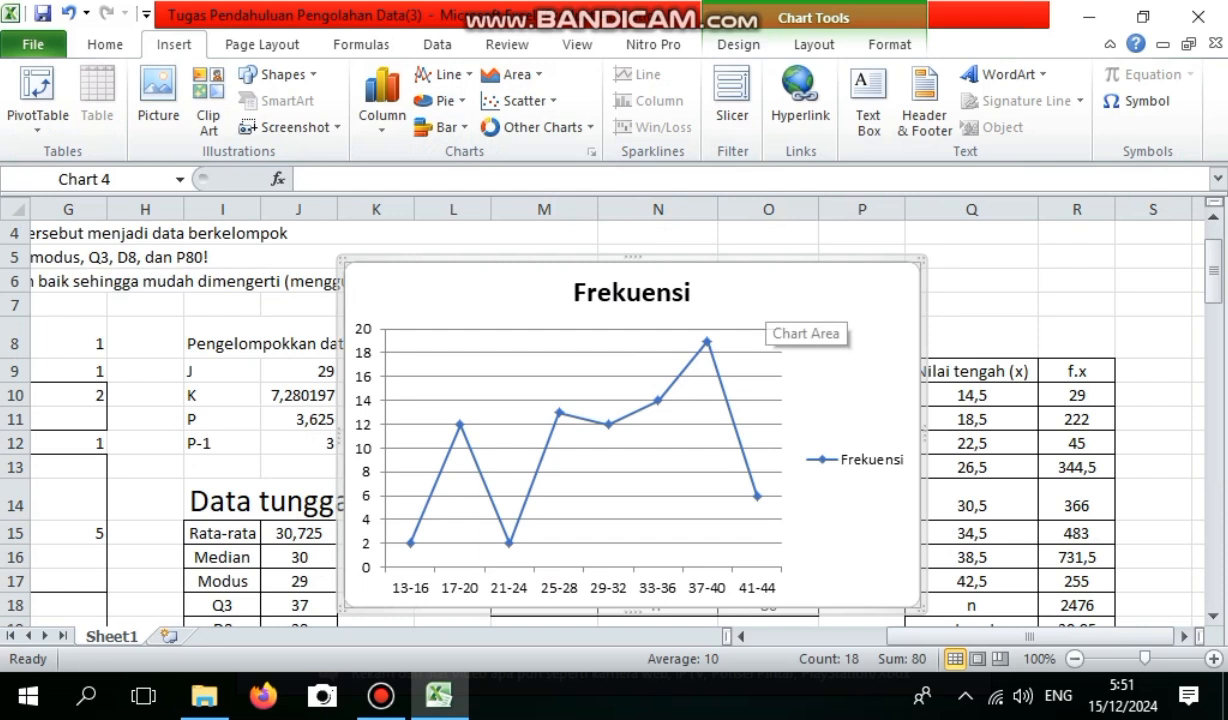
Move the line chart below the column chart, starting at about row 94 and spanning columns L to Q.
drag(728, 302, 731, 628)
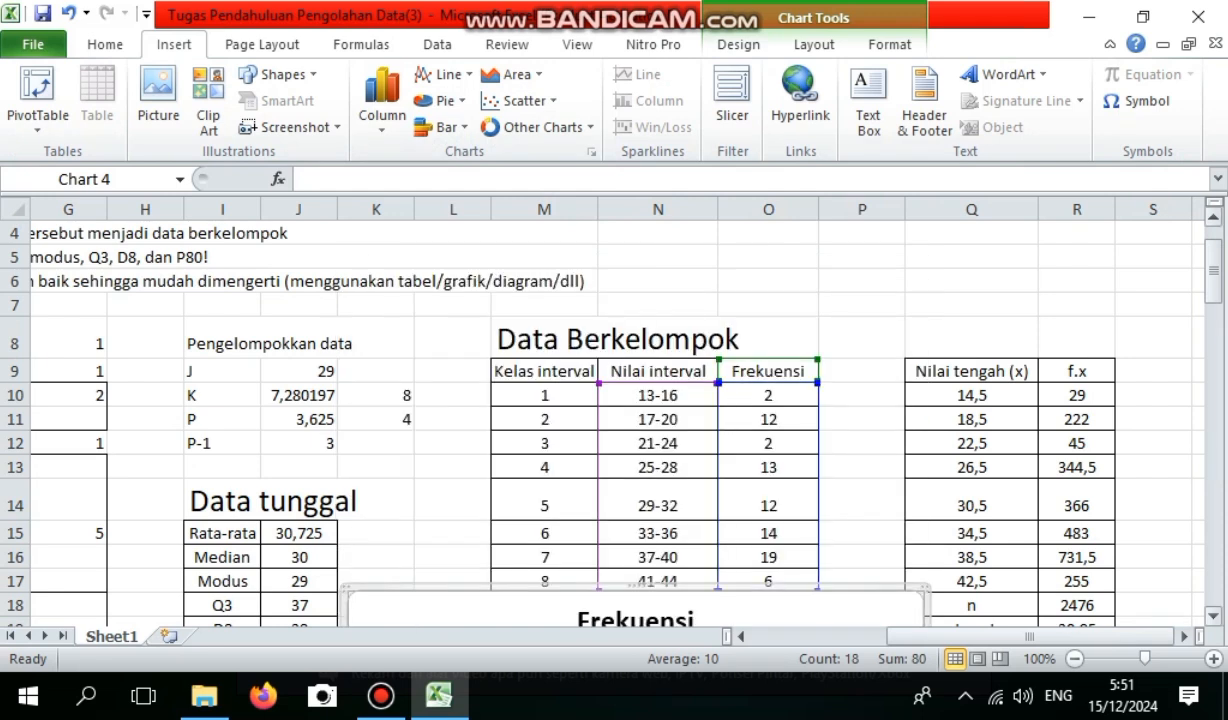
drag(1213, 288, 1213, 372)
drag(840, 388, 864, 582)
drag(656, 449, 702, 395)
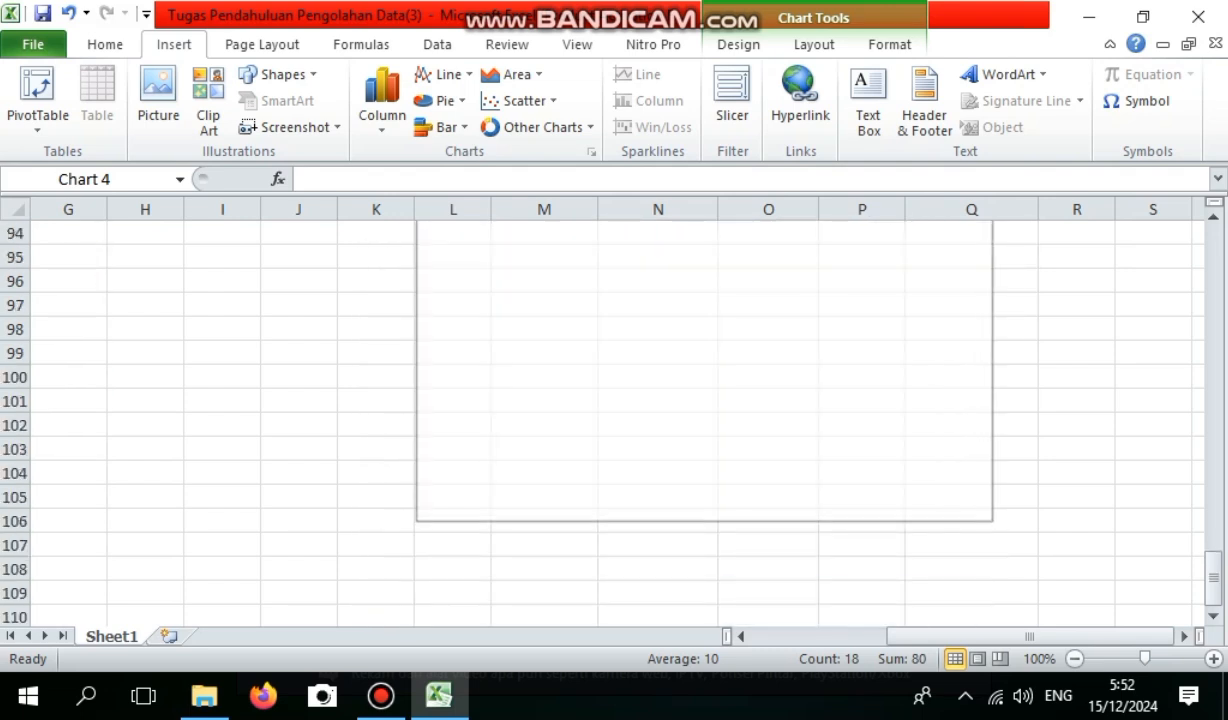
drag(1213, 577, 1213, 551)
drag(900, 430, 946, 473)
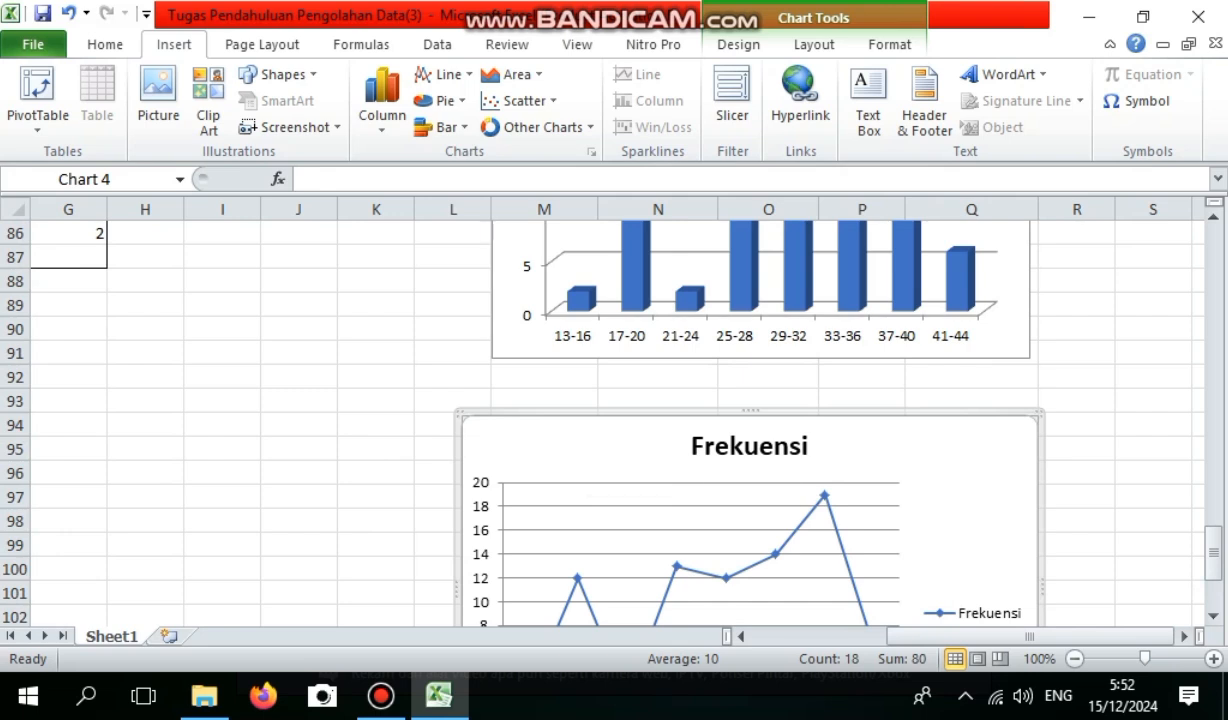
Change the line chart's title to Data Tinggi Bayam.
click(700, 447)
drag(692, 447, 812, 447)
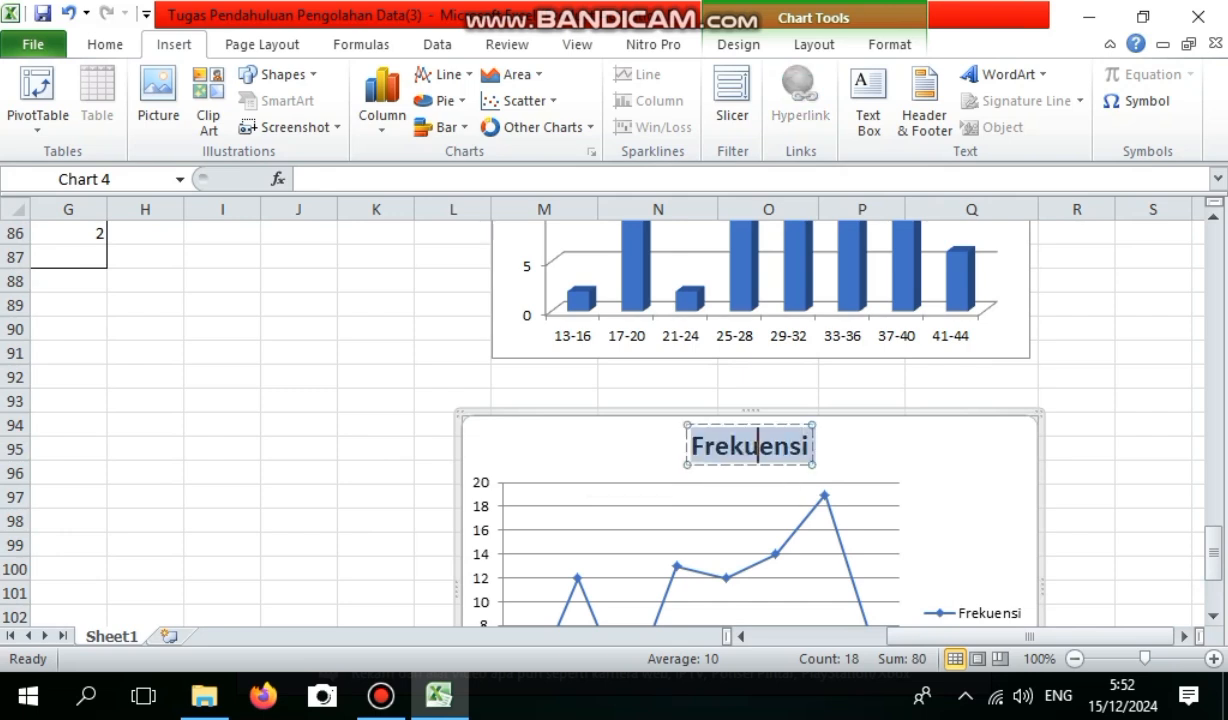
text(Data Tinggi Bayam)
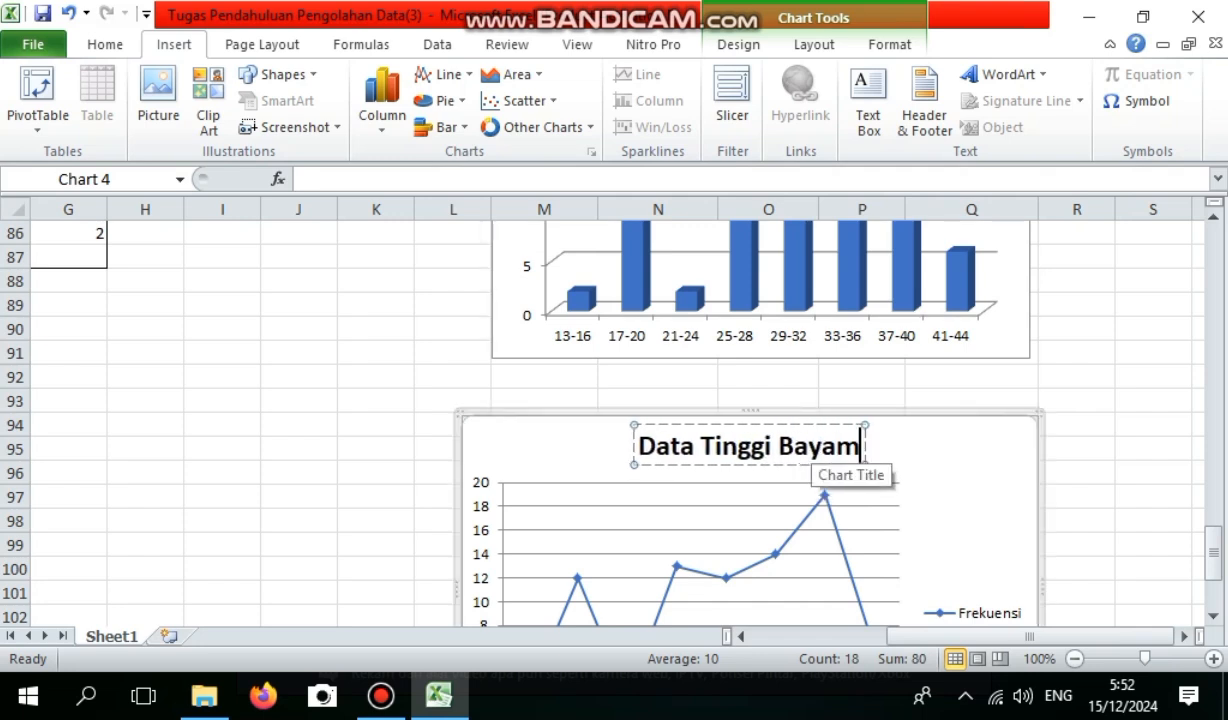
Delete the Frekuensi legend from the line chart.
drag(1213, 551, 1213, 563)
click(974, 517)
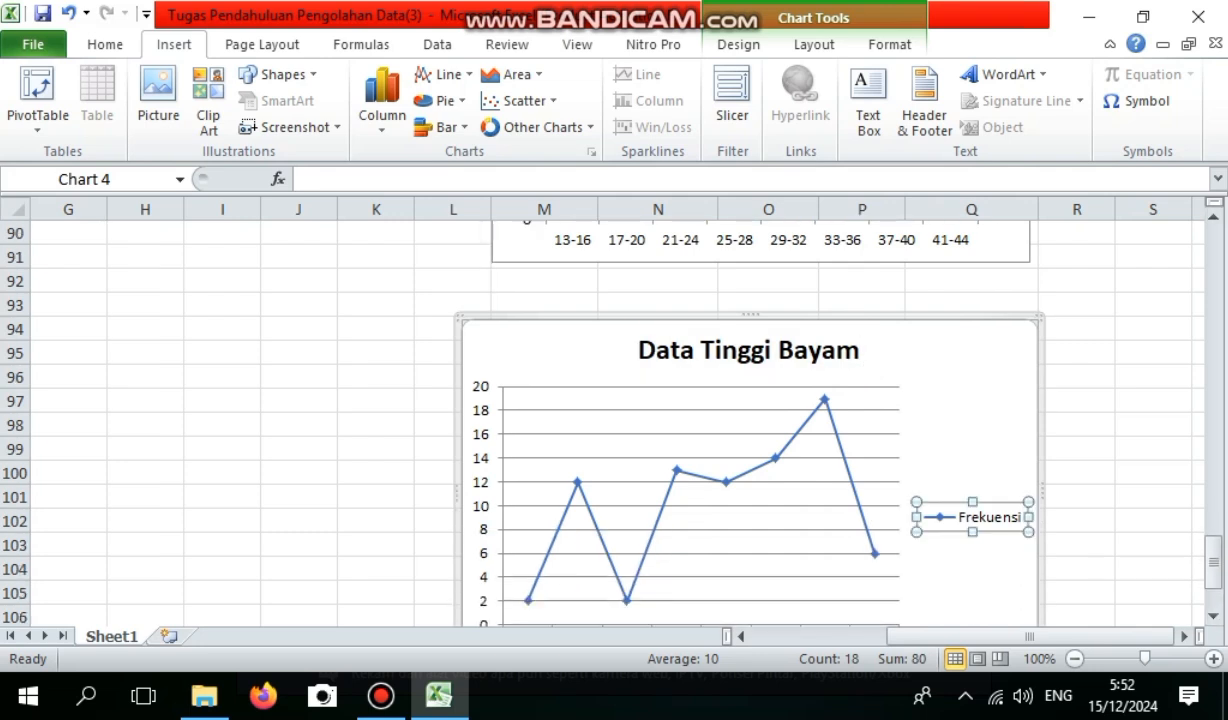
key(Delete)
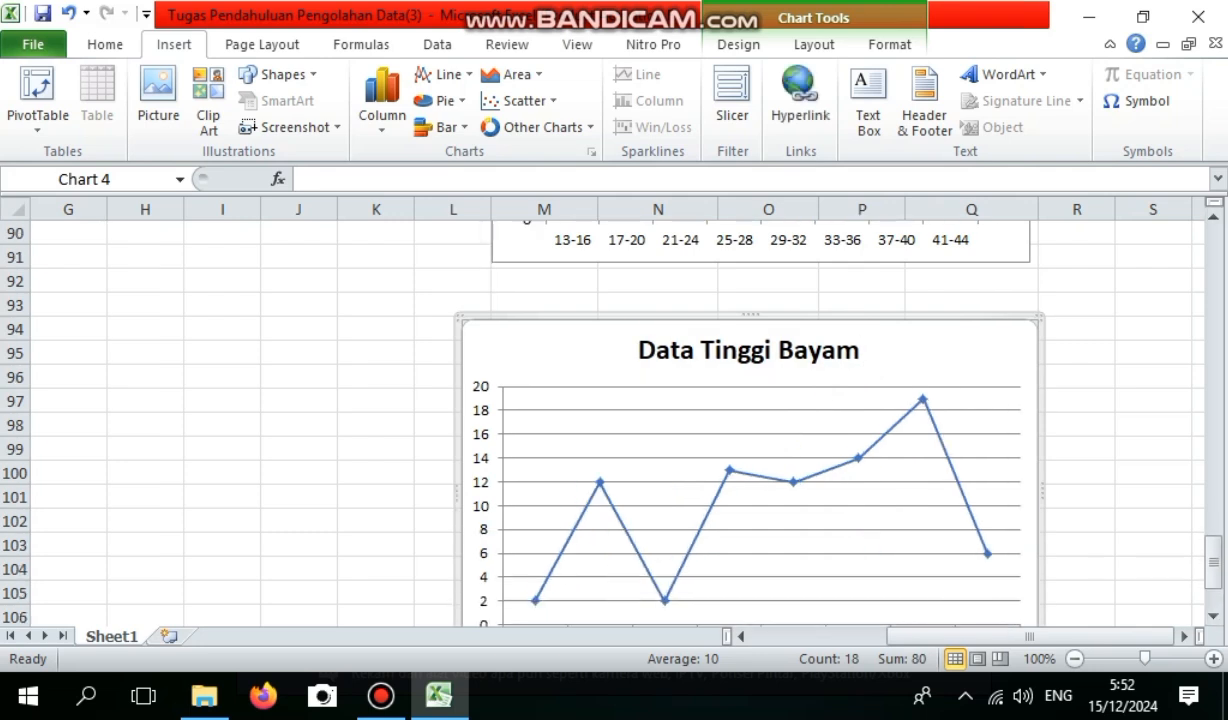
Enter the heading Data berkelompok in I22, below the Data tunggal summary table.
drag(1213, 558, 1213, 360)
drag(985, 636, 931, 636)
drag(1213, 366, 1213, 296)
drag(972, 636, 950, 636)
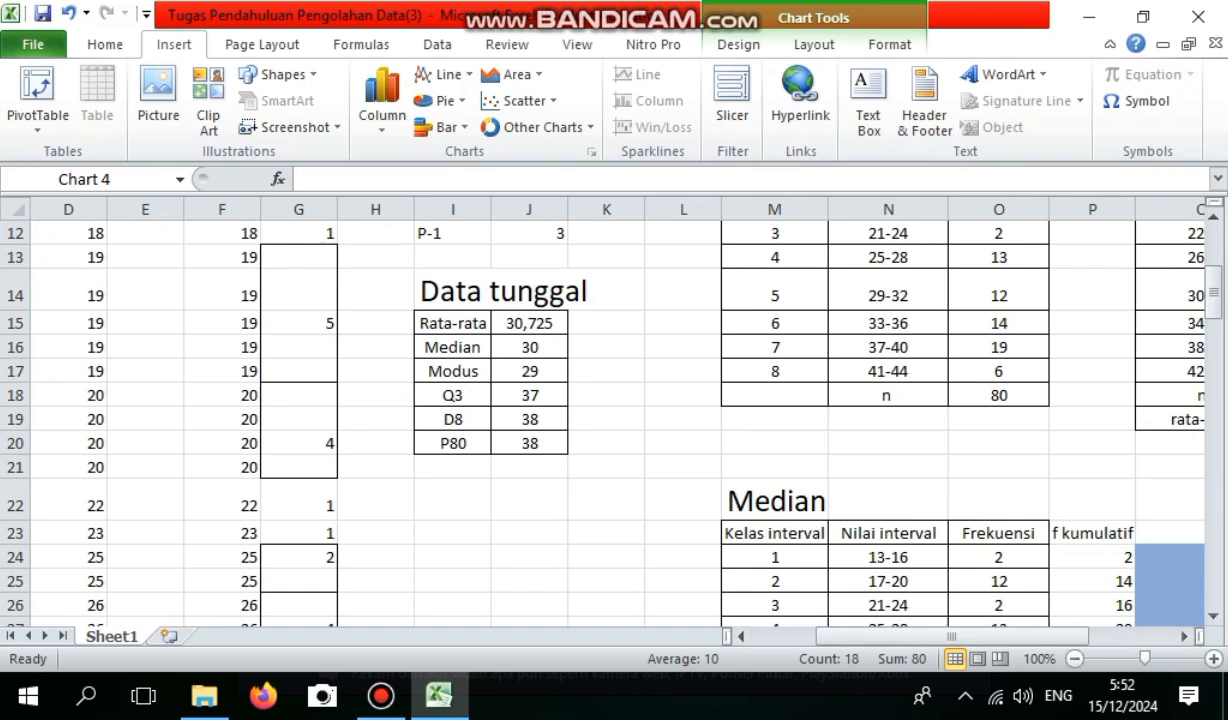
drag(1213, 296, 1213, 289)
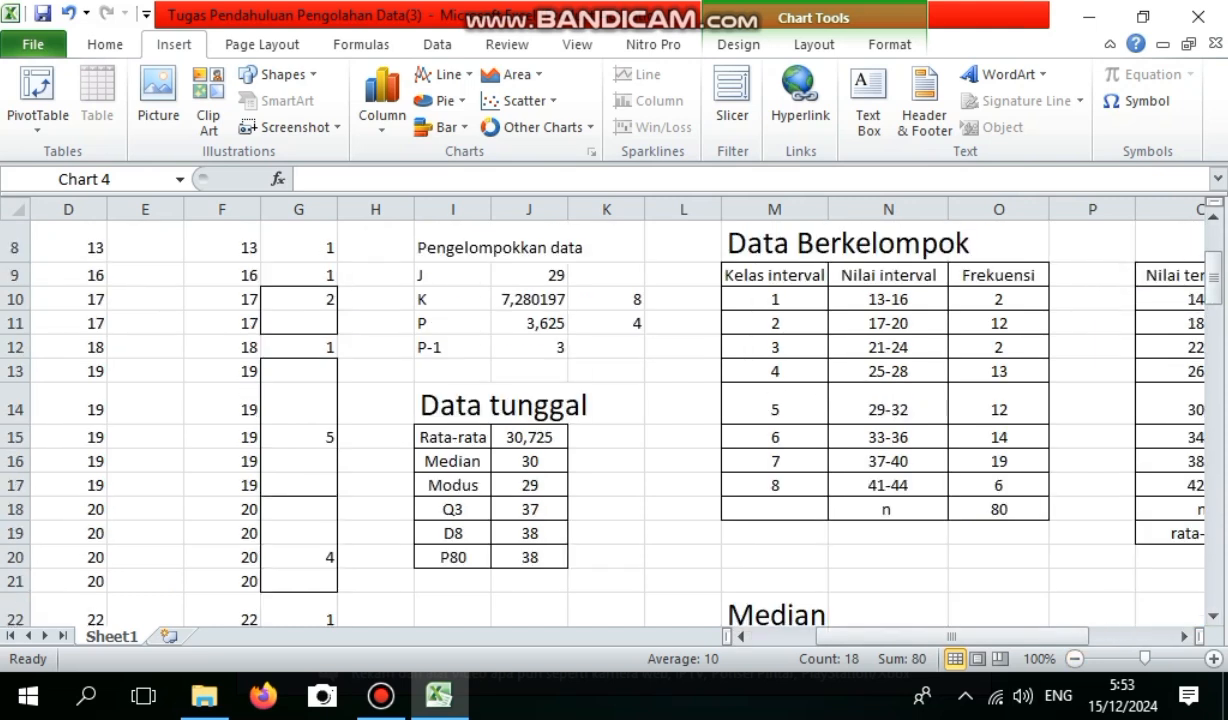
mouse_move(951, 636)
mouse_down()
mouse_move(994, 636)
mouse_move(972, 636)
mouse_up()
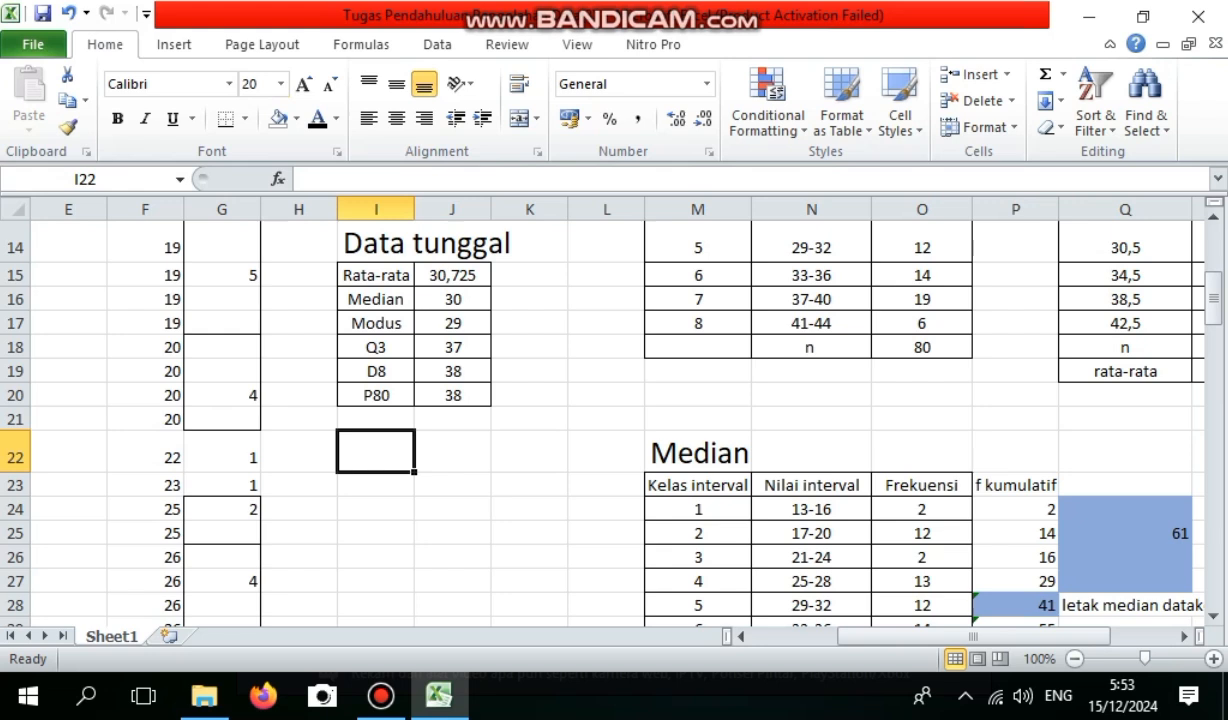
text(D)
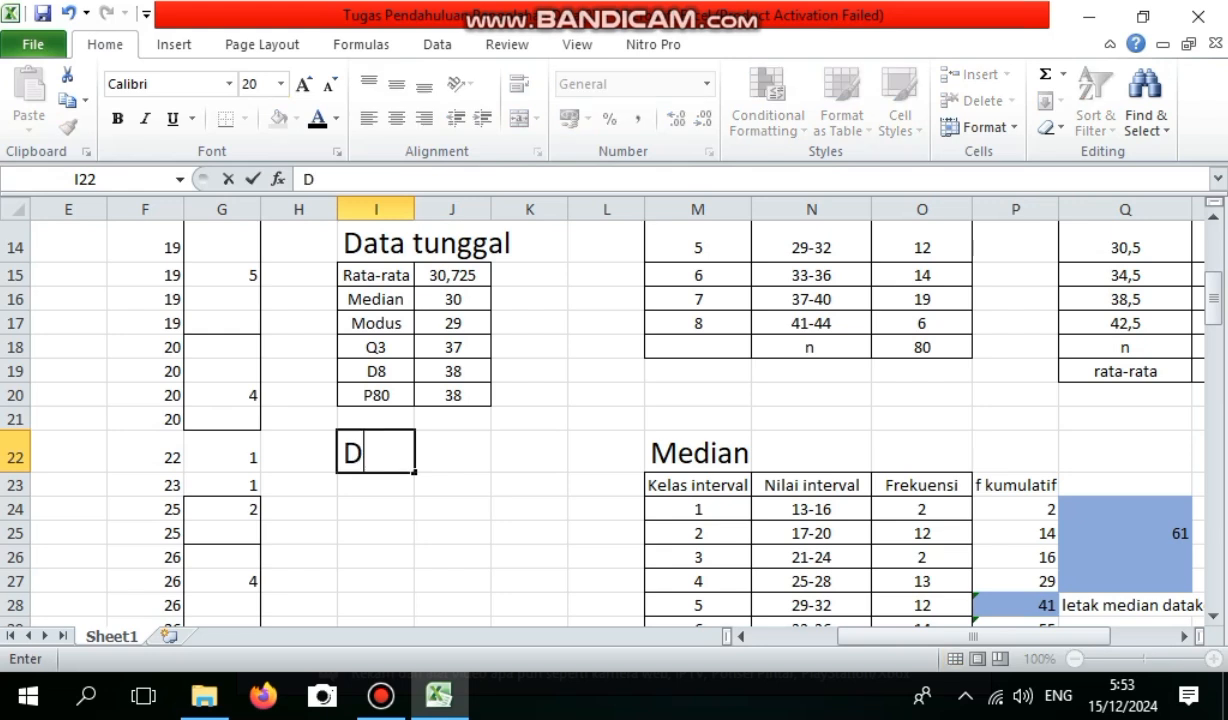
text(ata b)
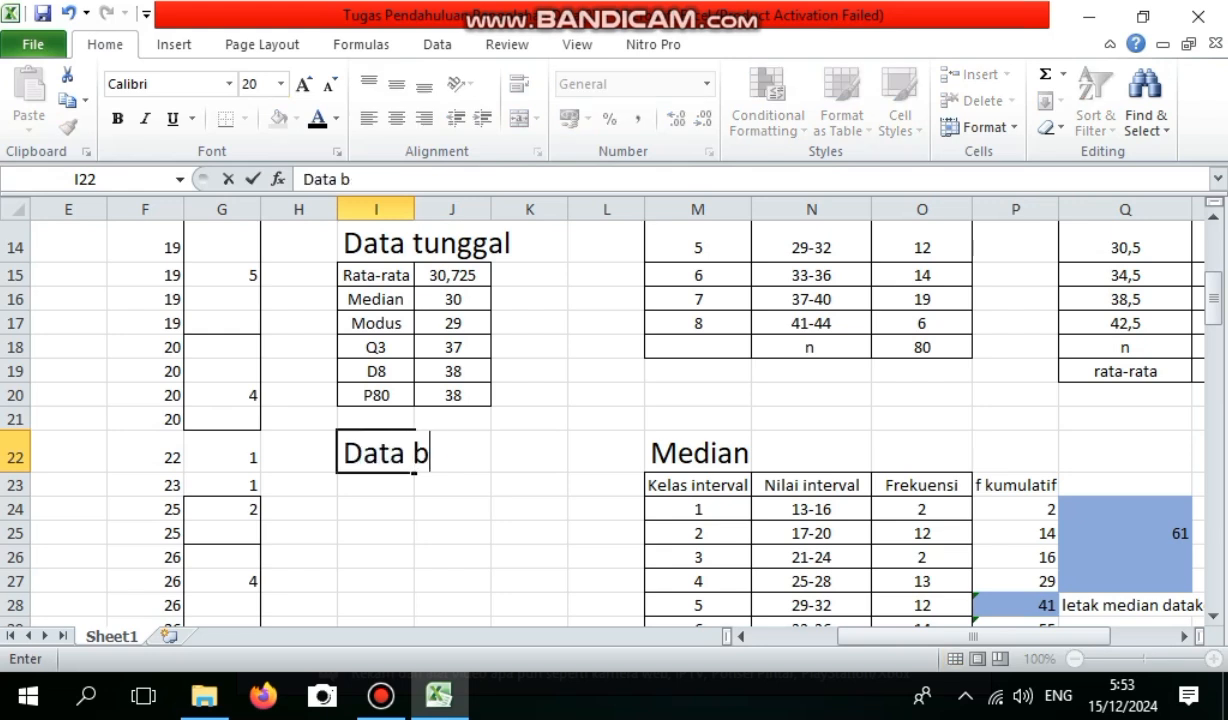
text(erkelompok)
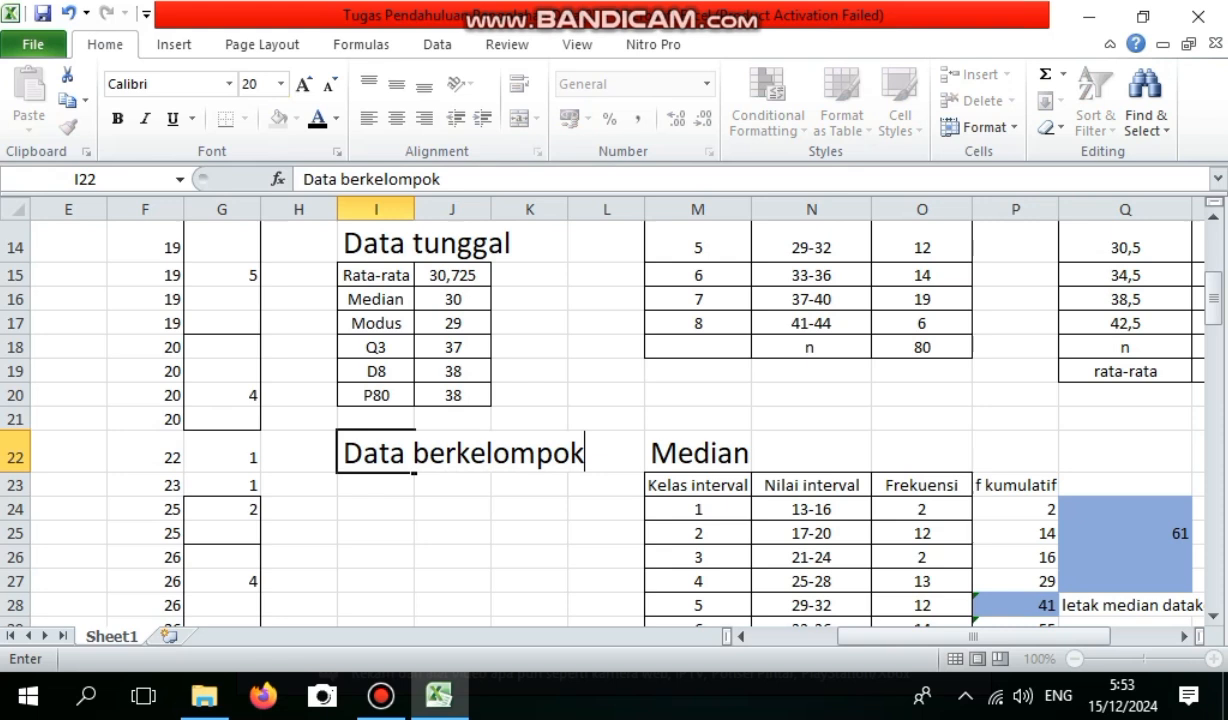
key(Return)
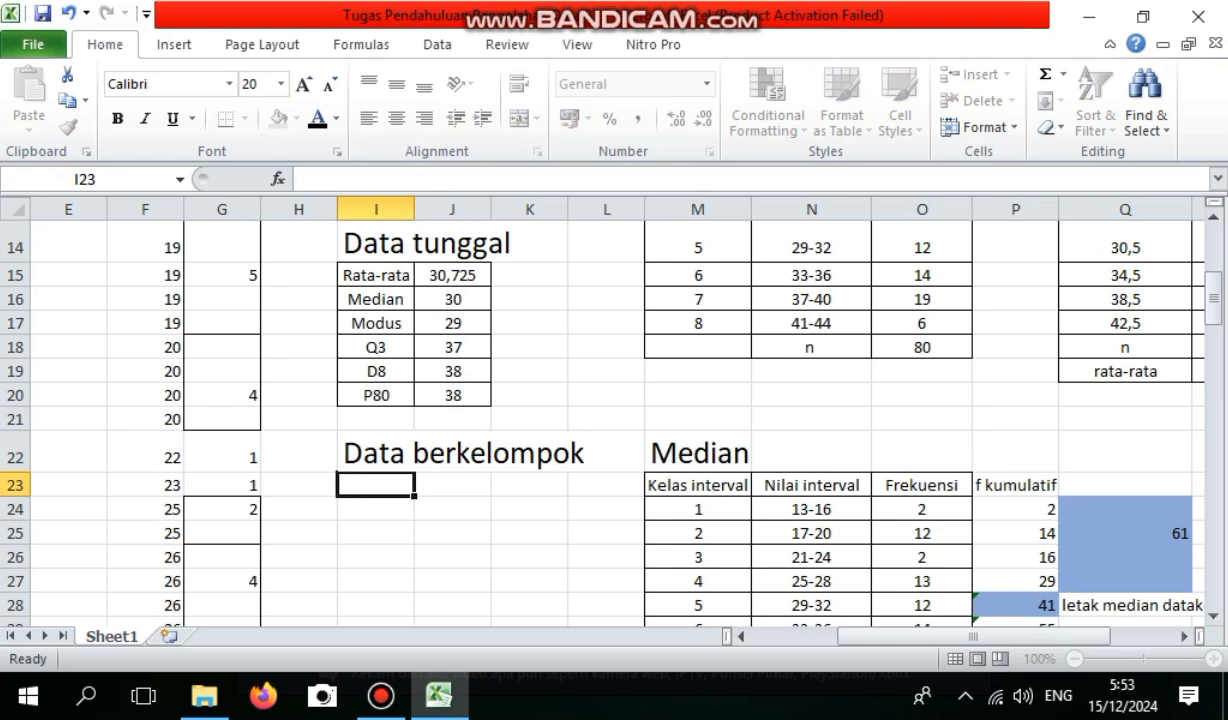
Label I23 Rata-rata and link J23 to the grouped mean in R19.
text(Rata-rata)
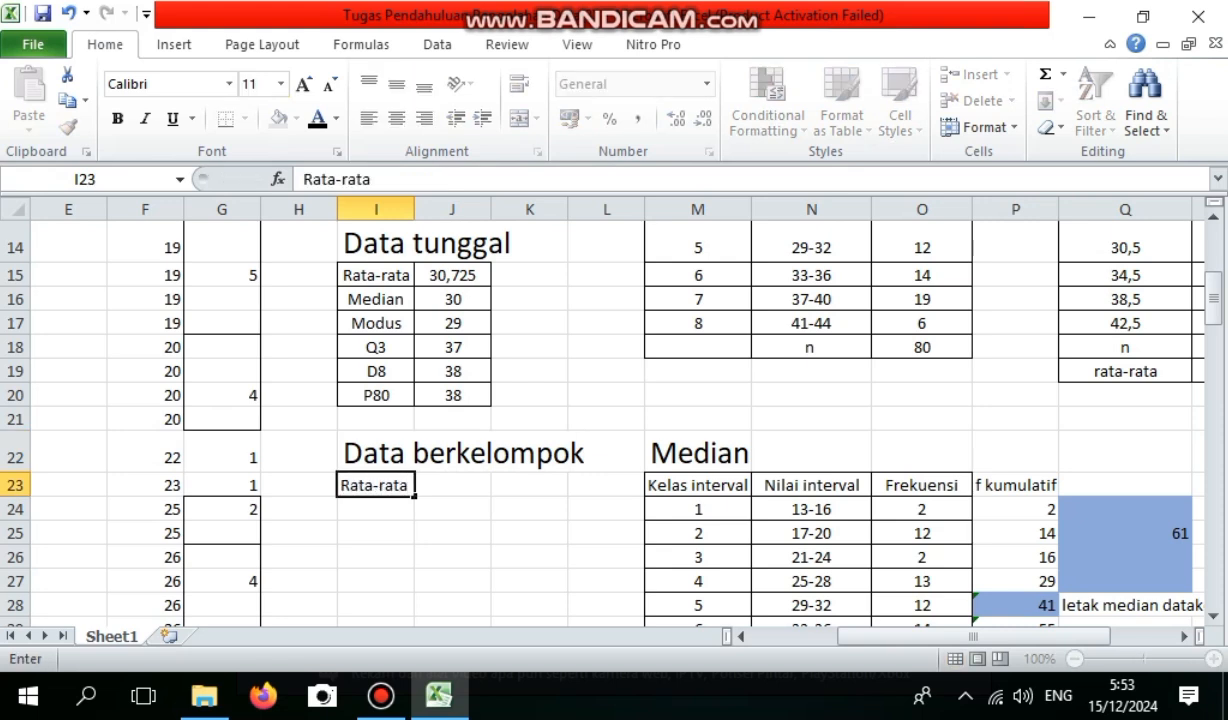
key(Tab)
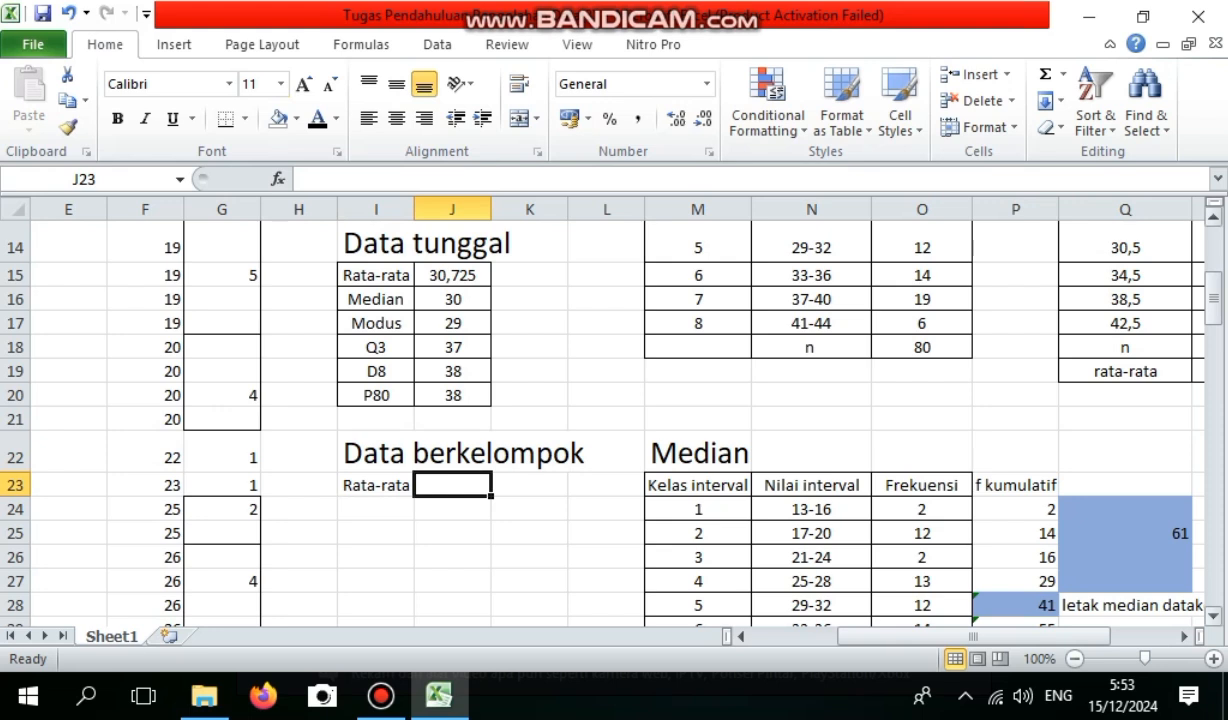
scroll(600, 420, down, 5)
drag(1213, 352, 1213, 298)
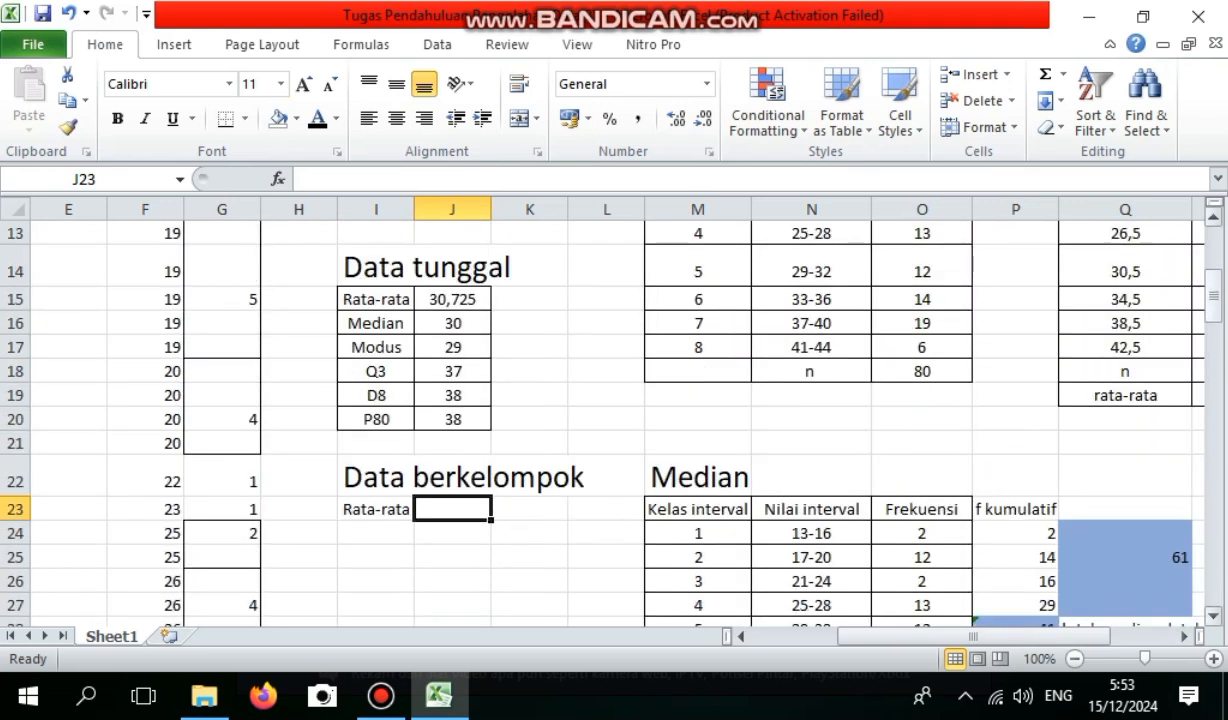
drag(1050, 636, 1068, 636)
text(=)
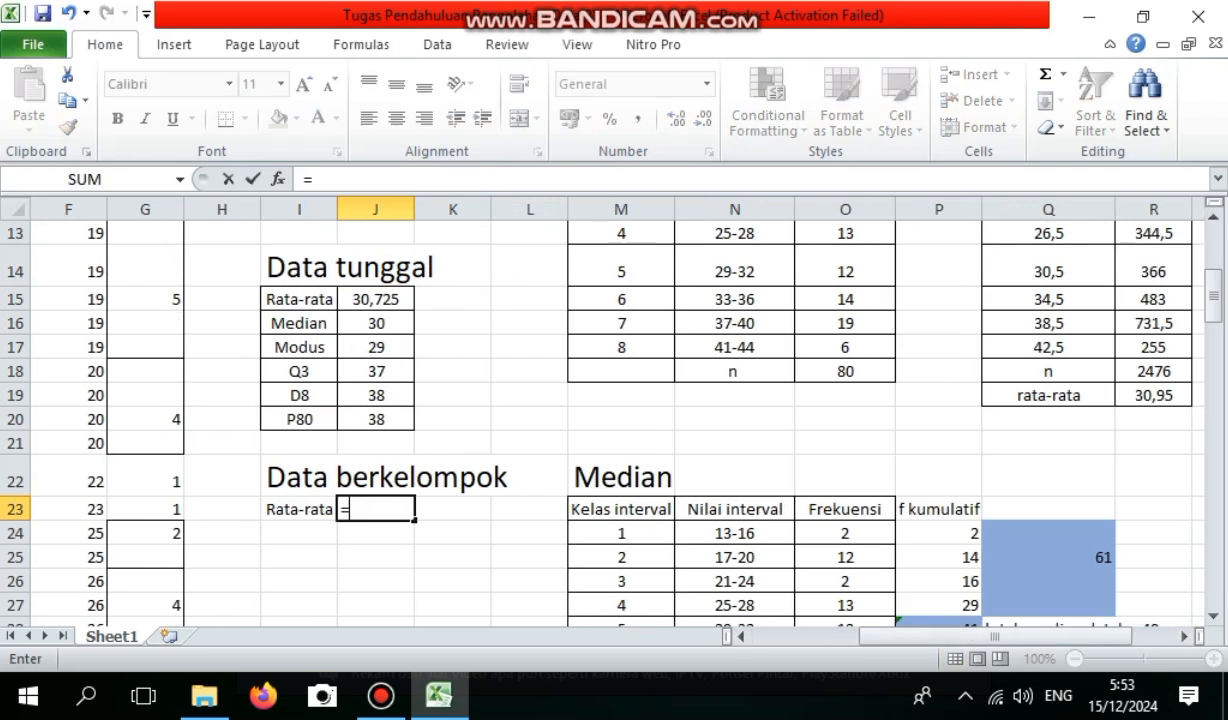
click(1153, 395)
key(Return)
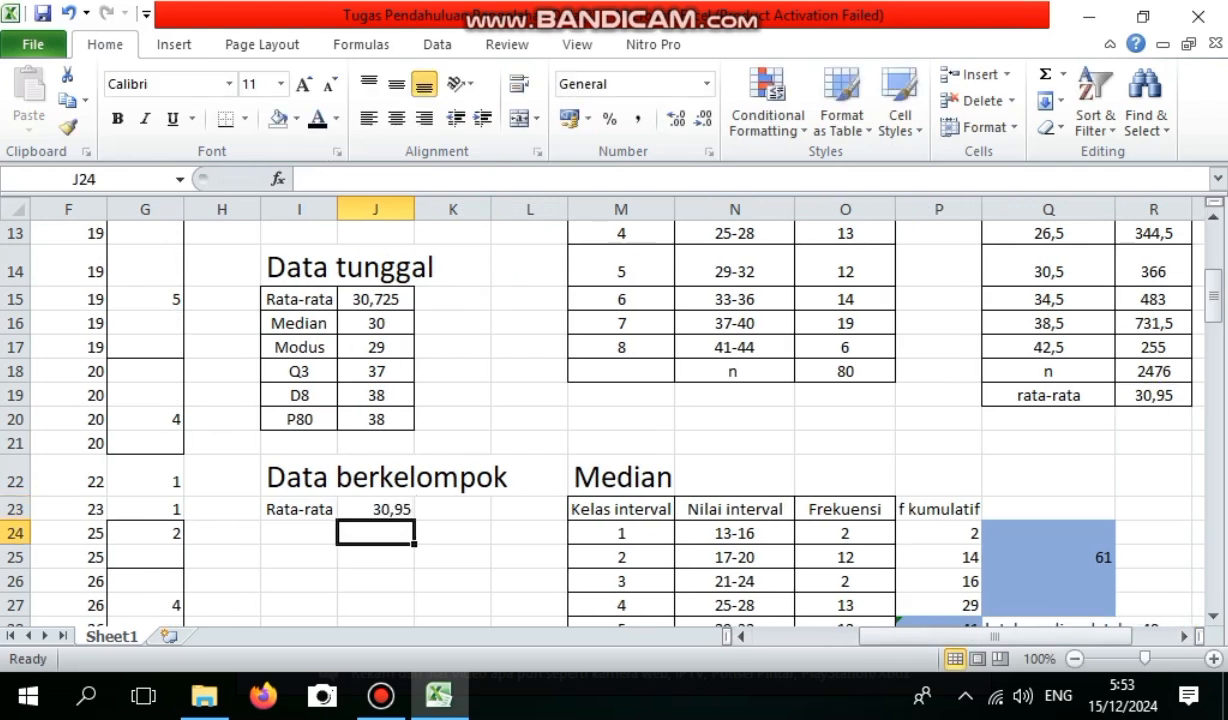
Label I24 Median and link J24 to the grouped median with =O38.
click(299, 533)
text(M)
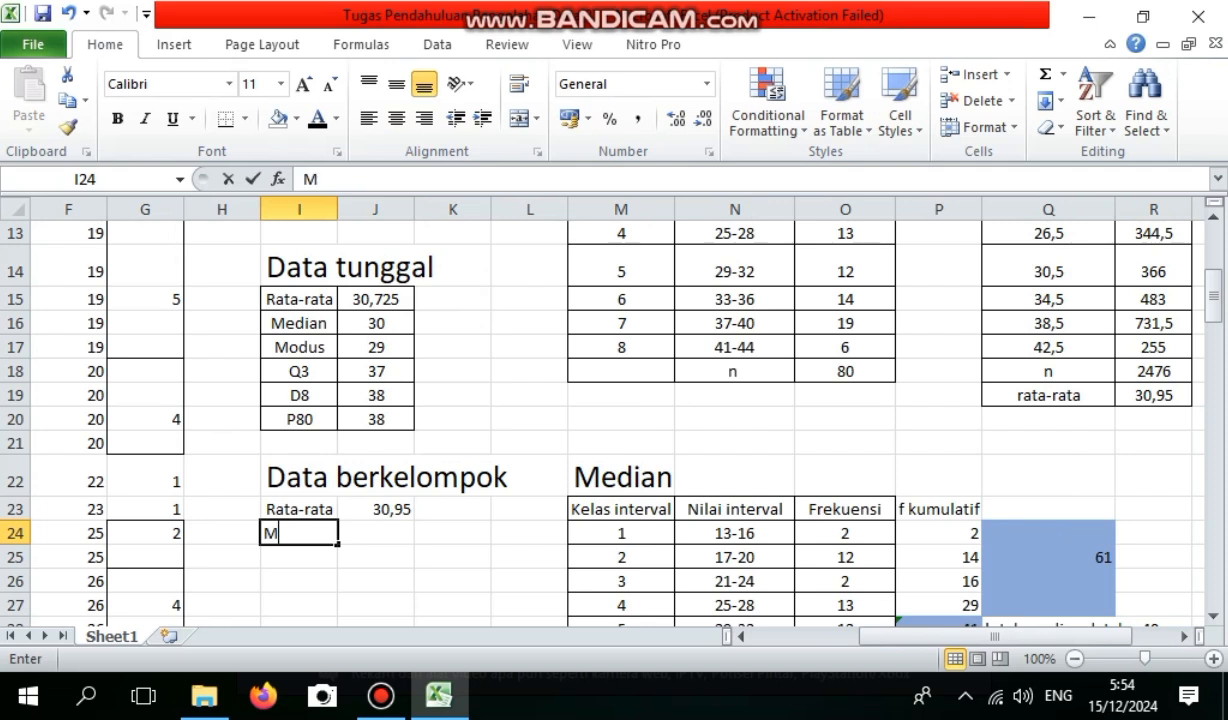
text(edian)
scroll(600, 420, down, 5)
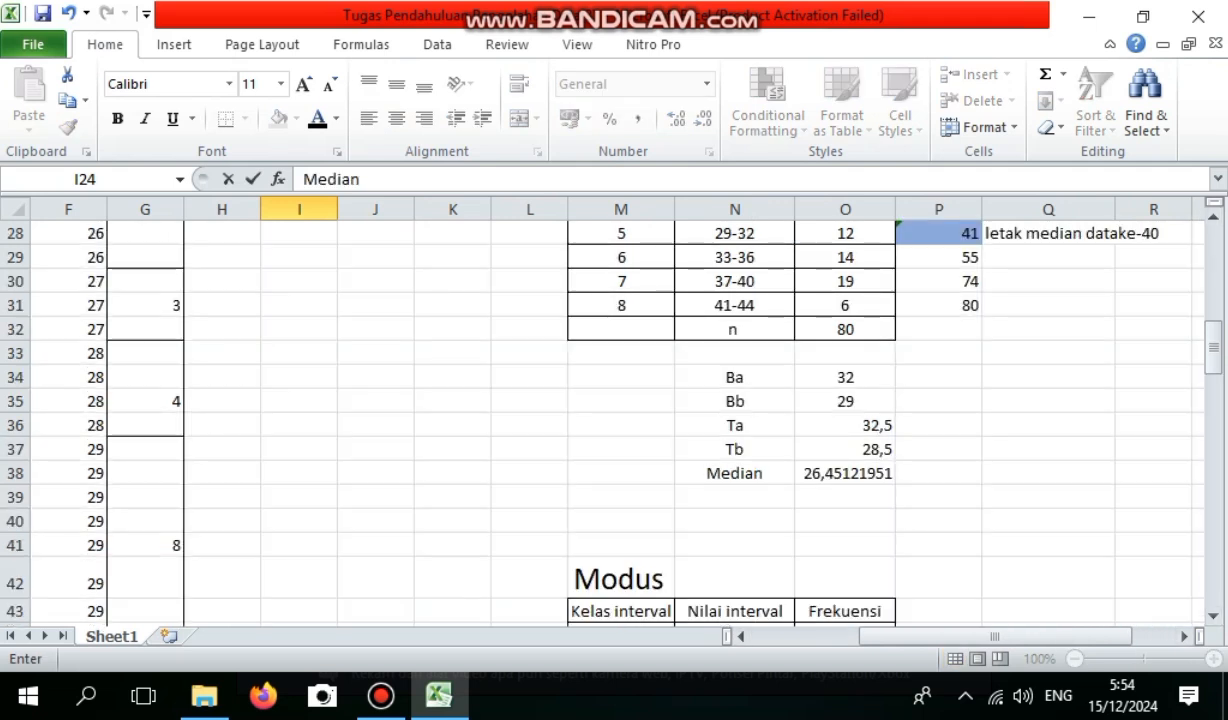
scroll(600, 420, up, 2)
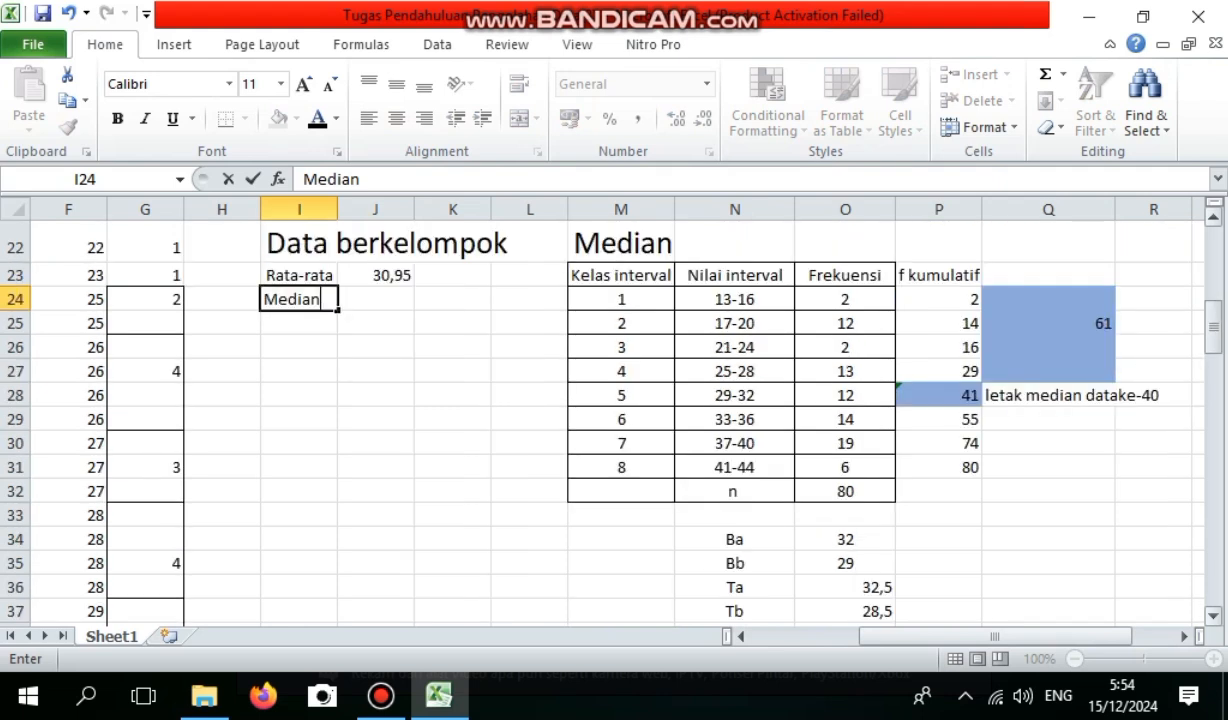
key(Tab)
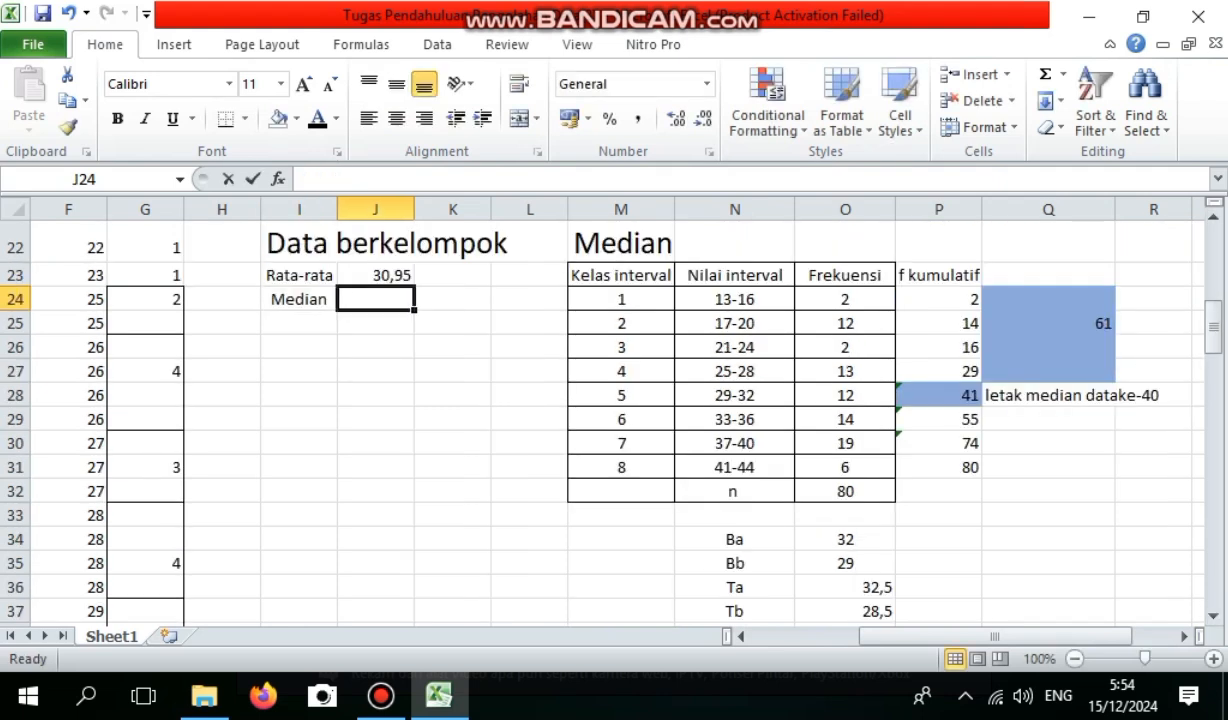
text(=)
drag(1213, 333, 1213, 350)
click(845, 497)
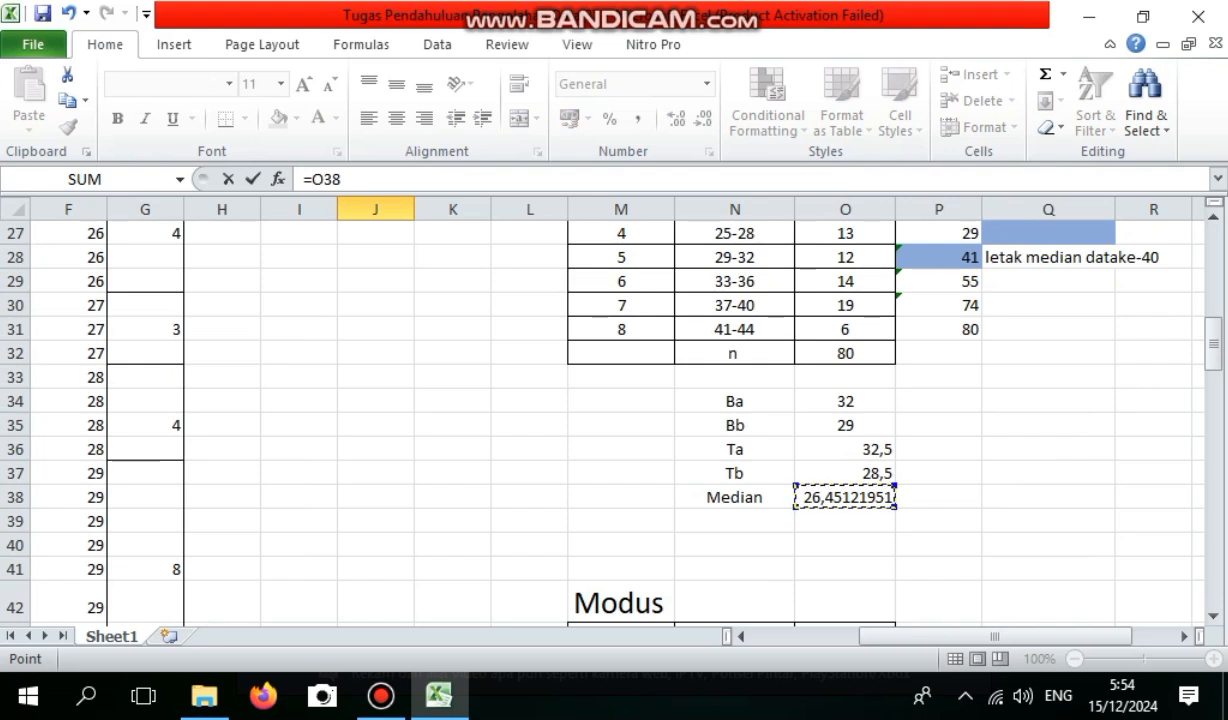
key(Return)
Label I25 Modus and link J25 to the grouped mode with =O57.
key(Left)
text(Modus)
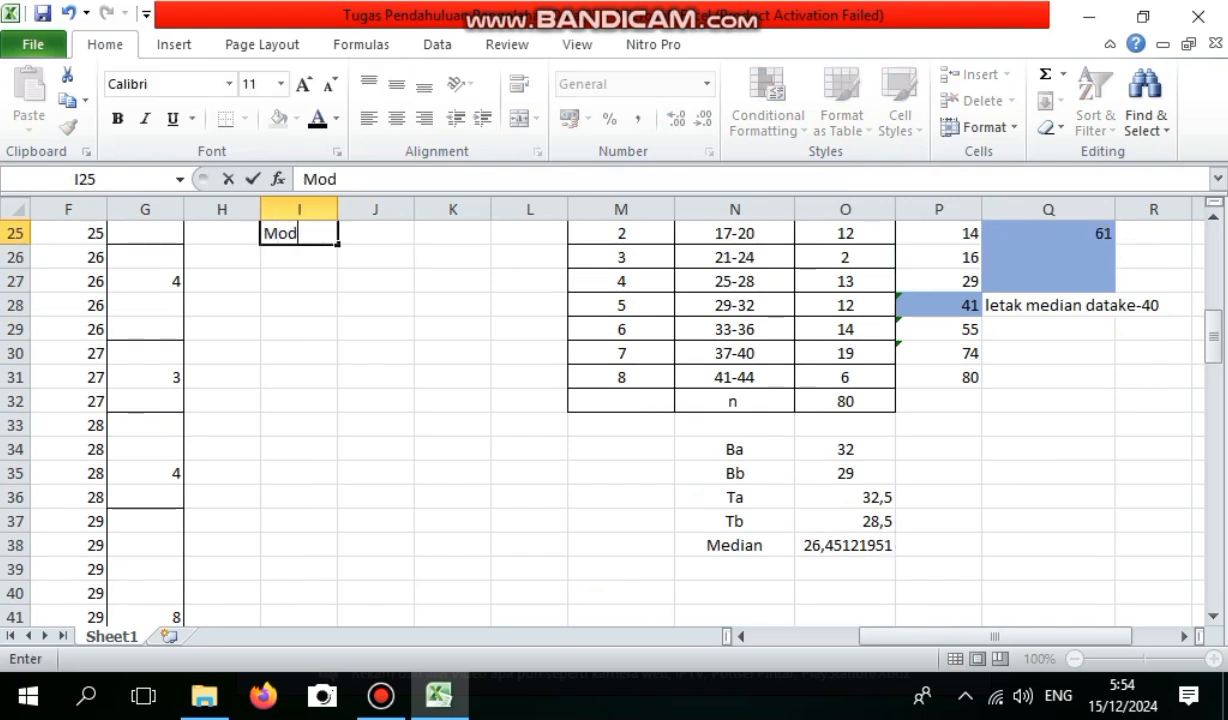
key(Tab)
text(=)
drag(1212, 335, 1212, 415)
click(845, 450)
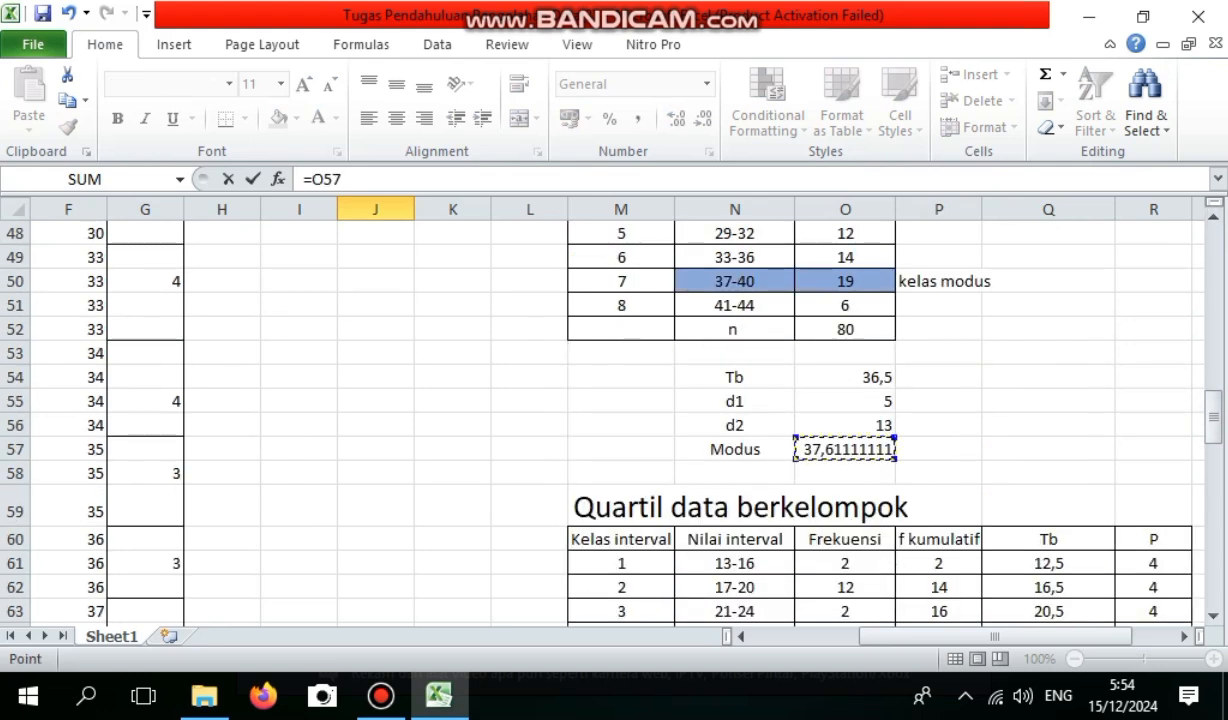
key(Return)
Label I26 Q3 and link J26 to the grouped third quartile value with =O71.
drag(1212, 338, 1212, 316)
click(299, 443)
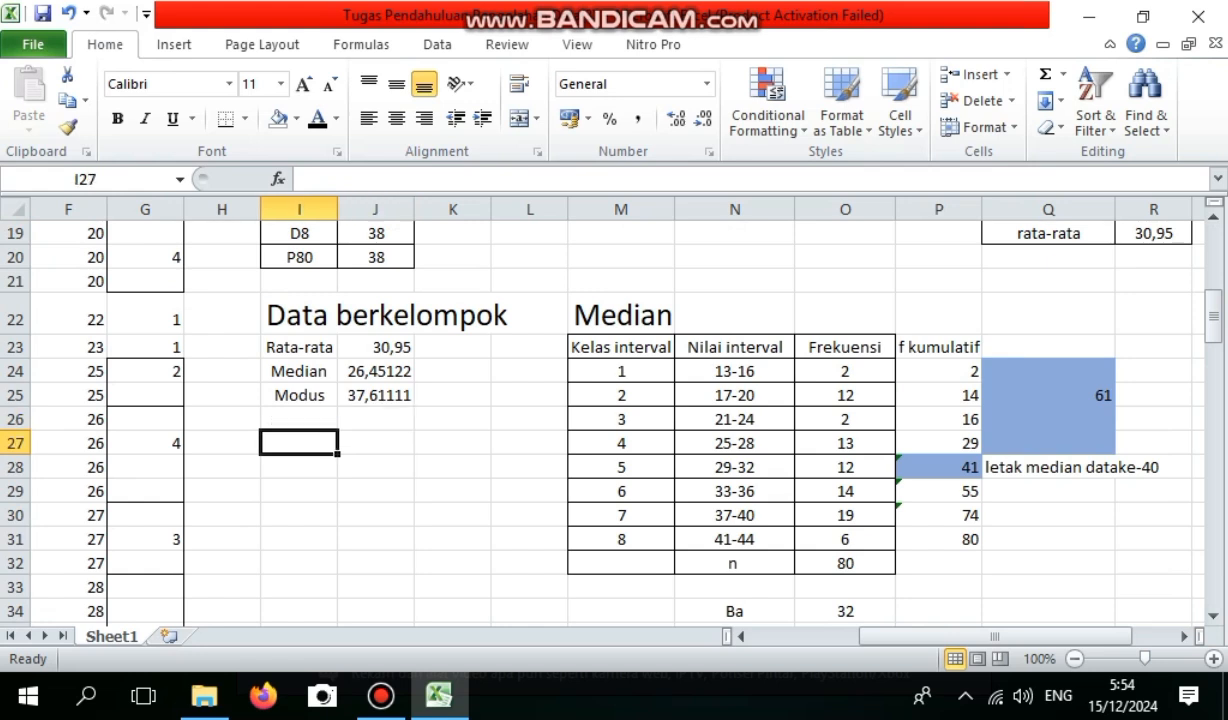
click(299, 419)
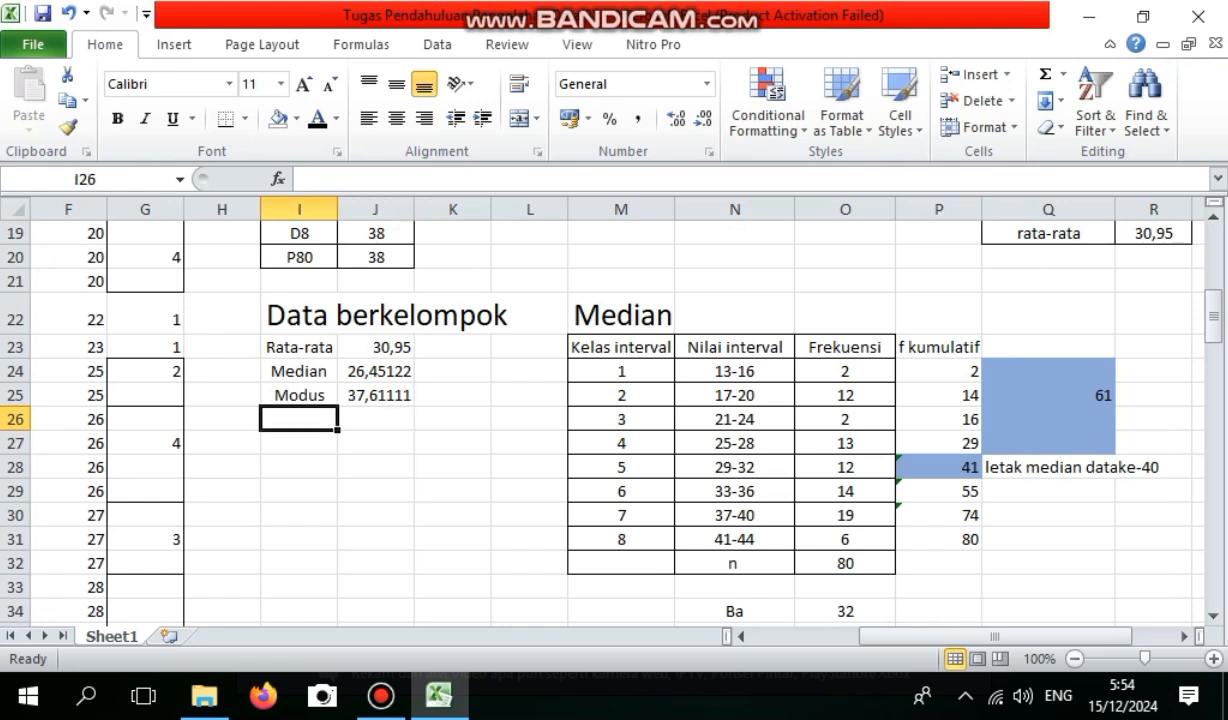
text(Q)
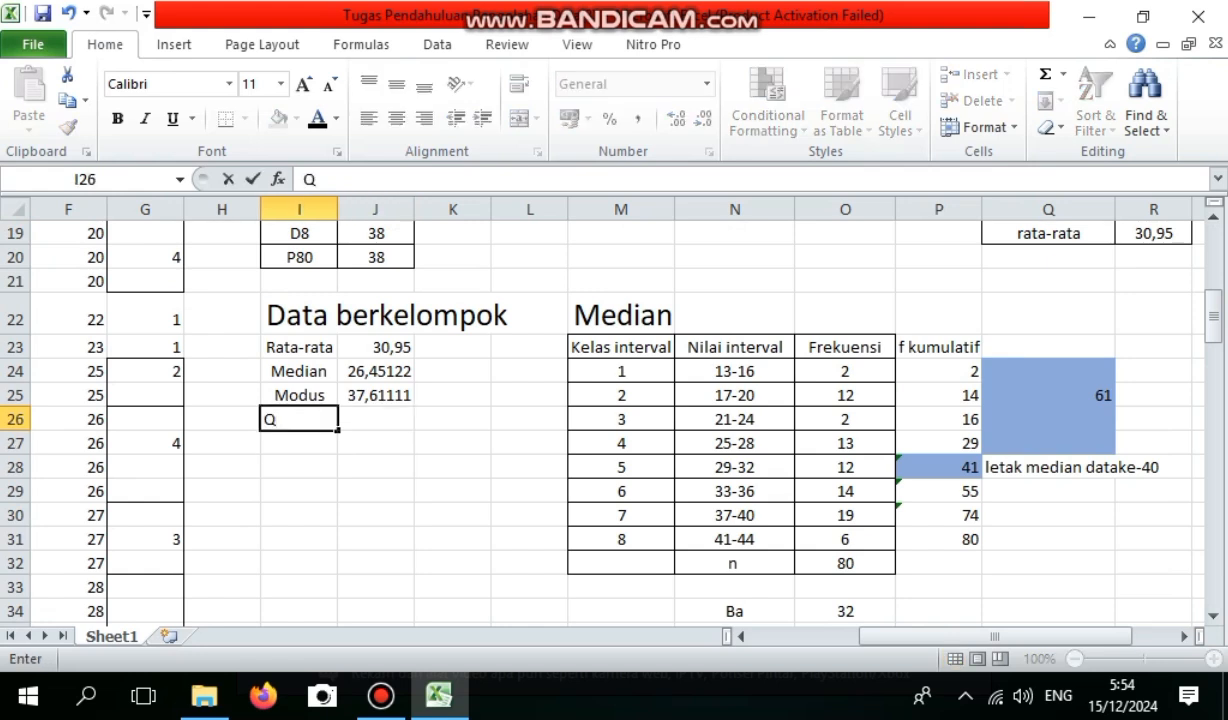
drag(1213, 317, 1213, 320)
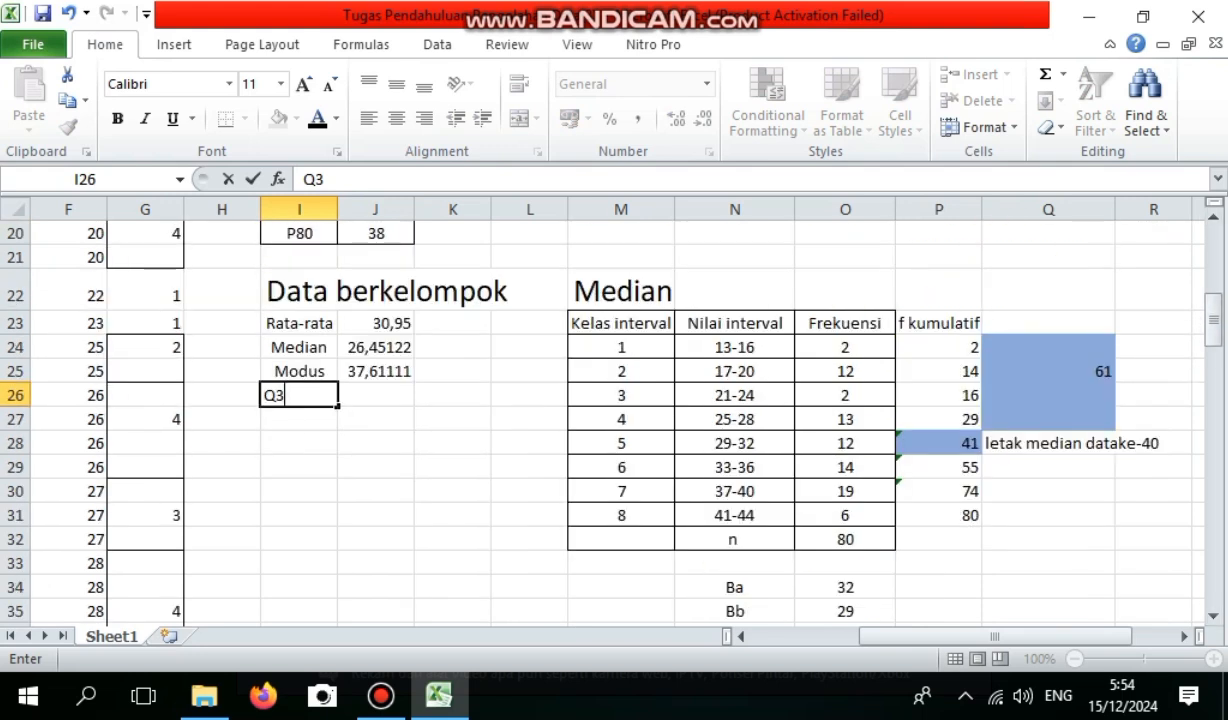
text(3)
key(Tab)
text(=)
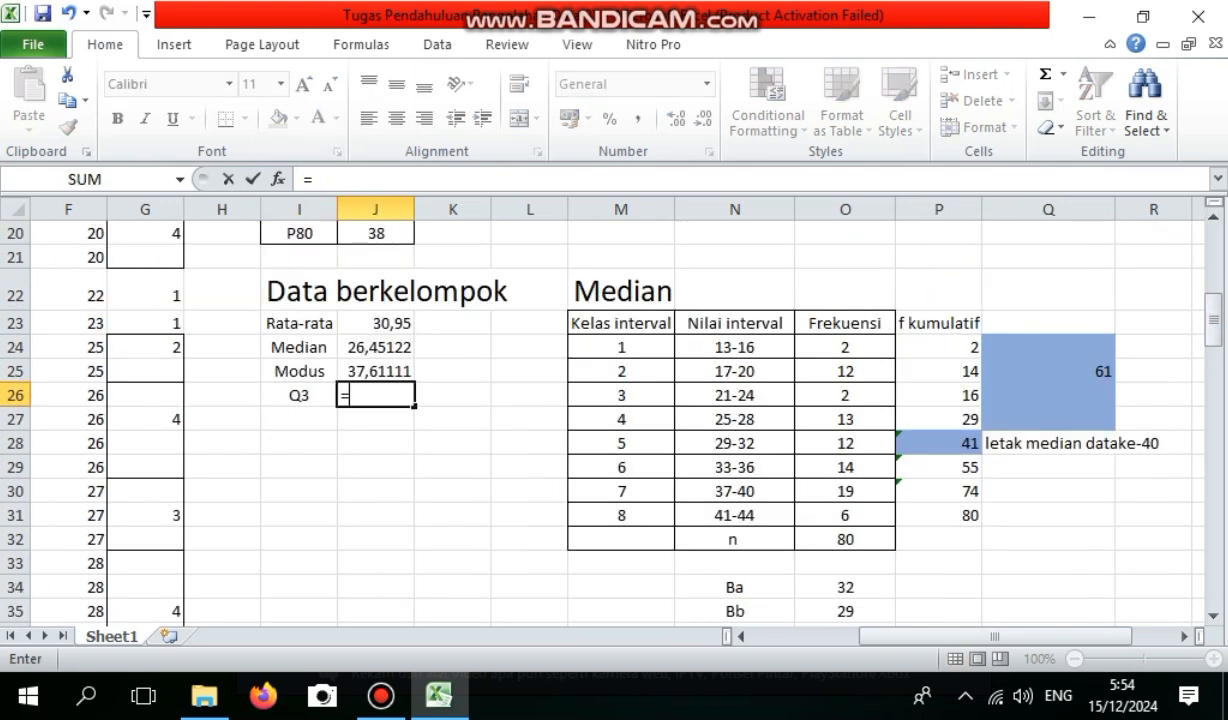
drag(1213, 320, 1213, 471)
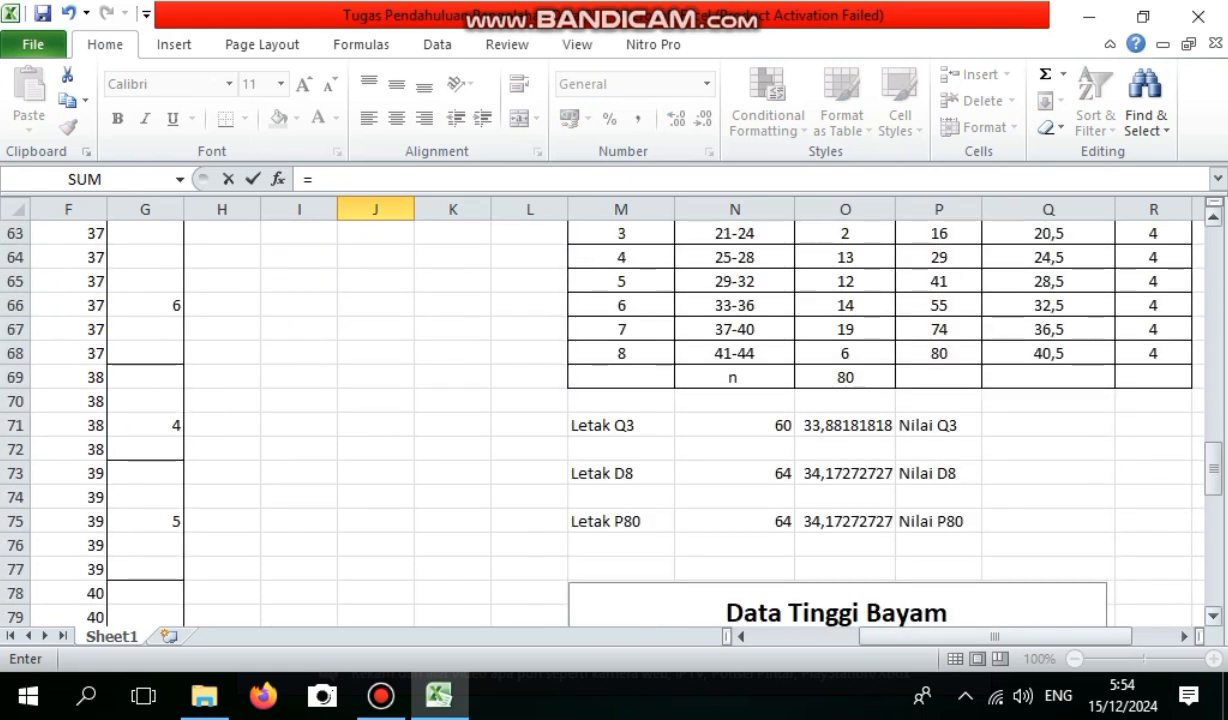
click(845, 425)
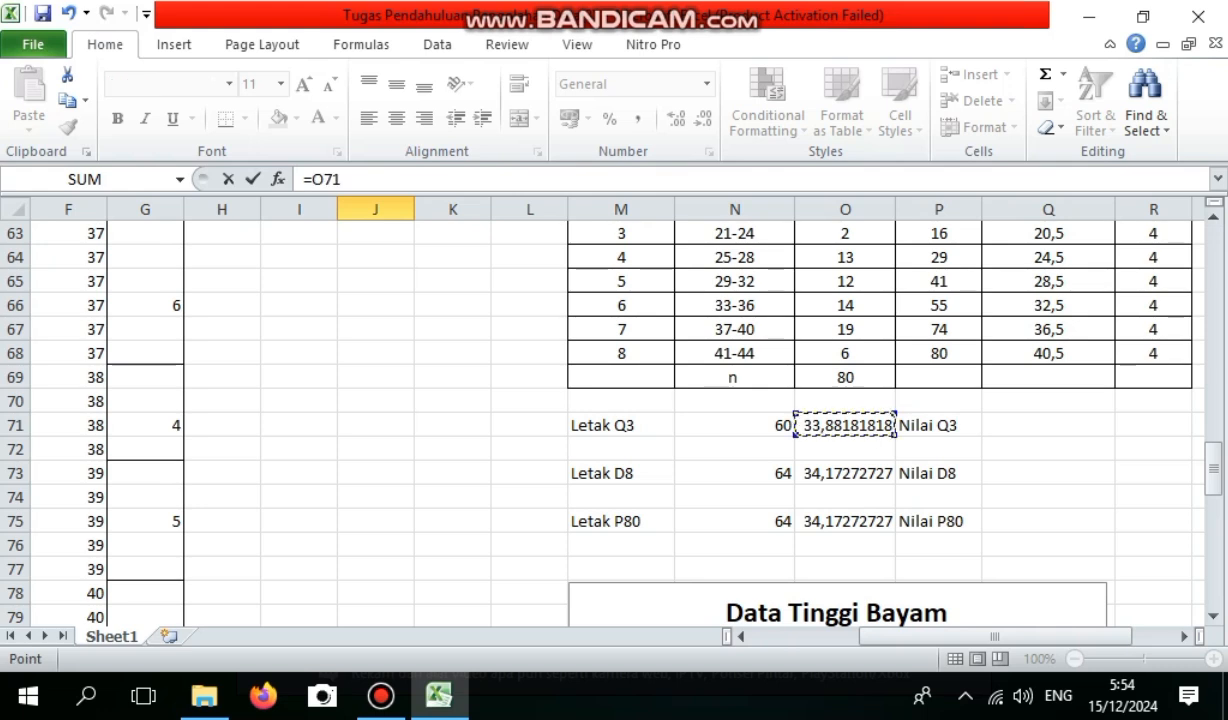
key(Return)
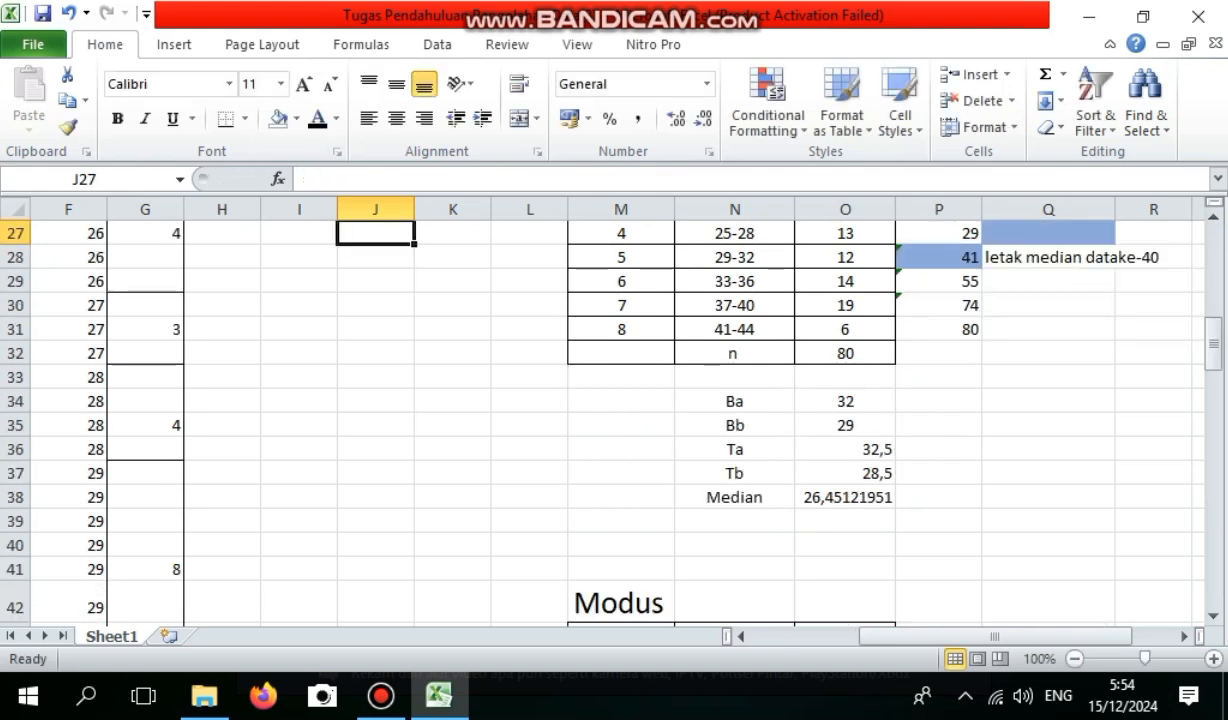
Label I27 D8 and link J27 to the grouped eighth decile value in O73.
key(Left)
text(D)
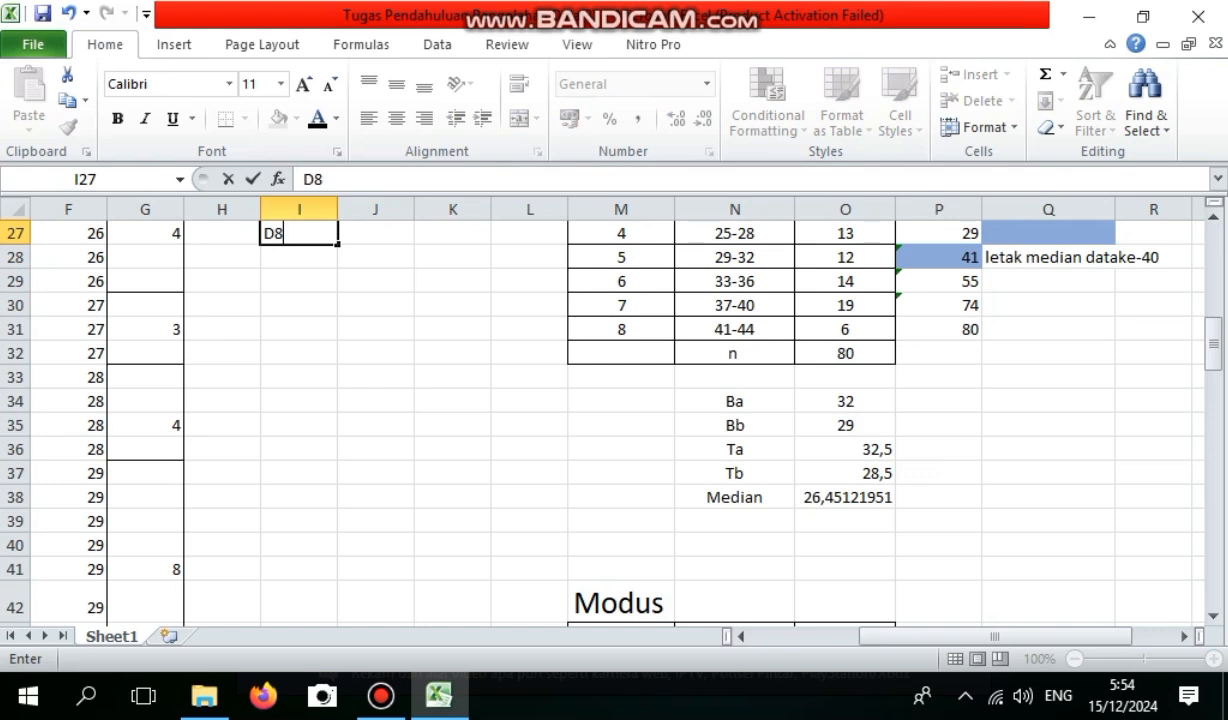
text(8)
key(Right)
text(=)
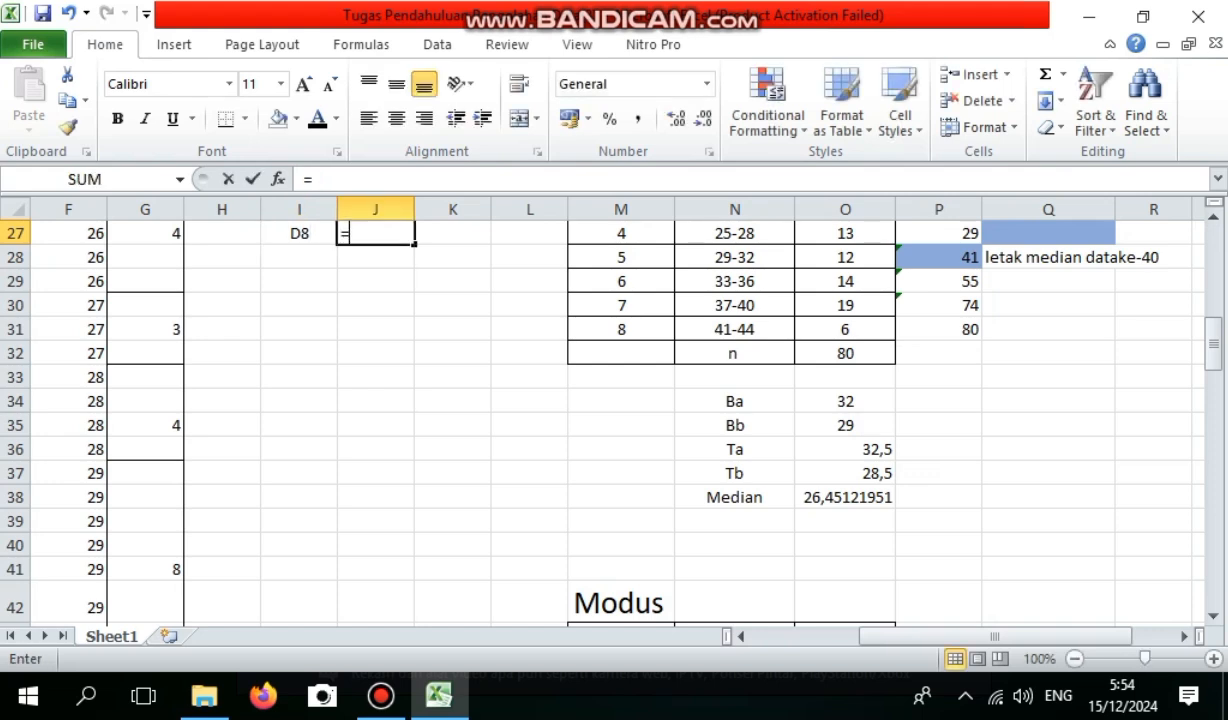
drag(1213, 343, 1213, 462)
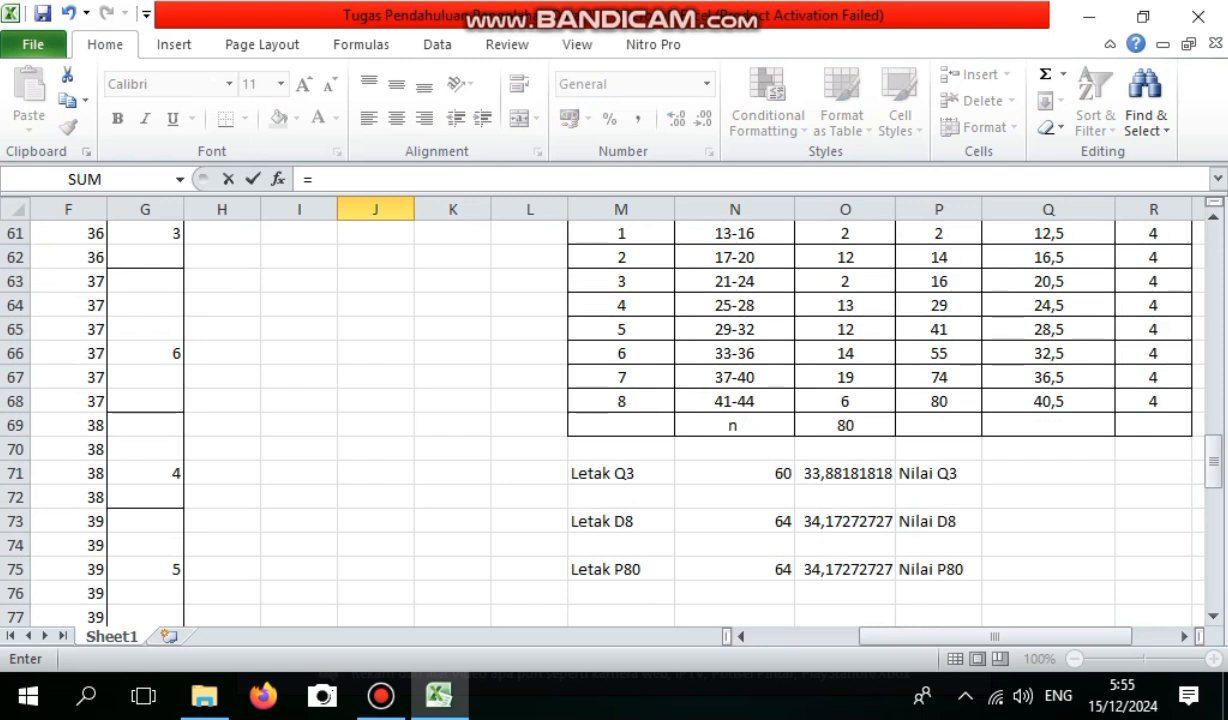
click(845, 521)
key(Return)
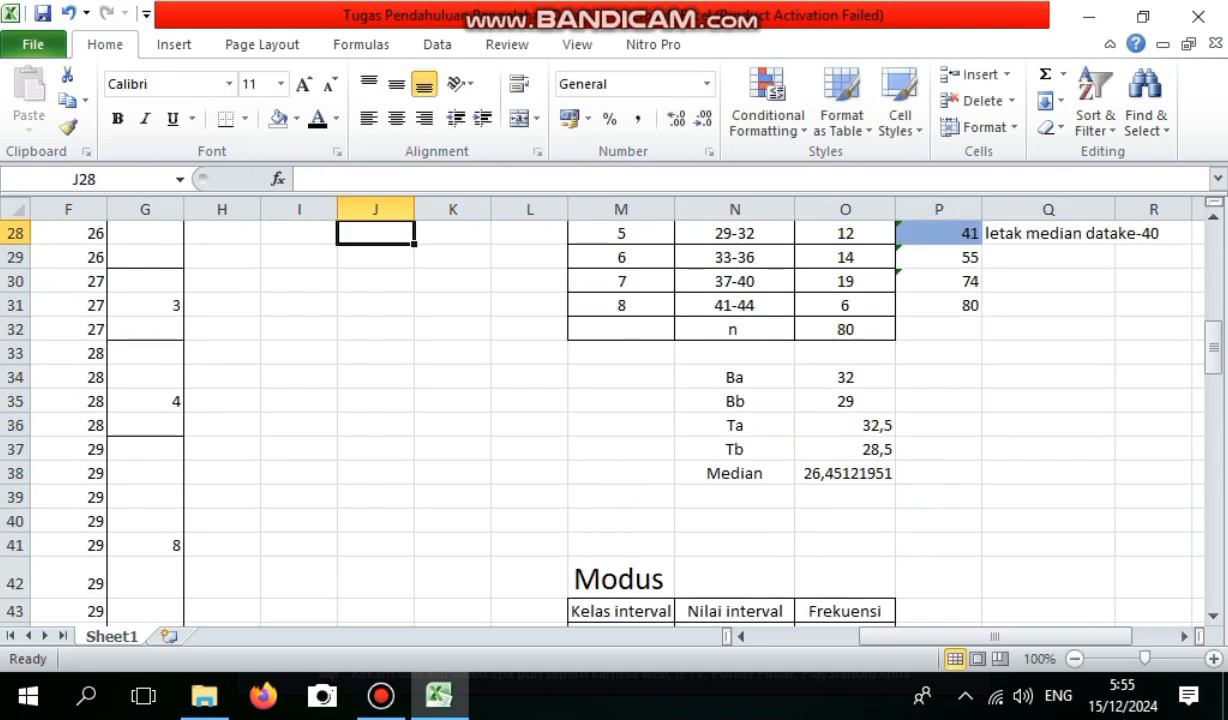
Label I28 P80 and link J28 to the grouped 80th percentile value with =O75.
key(Left)
text(P)
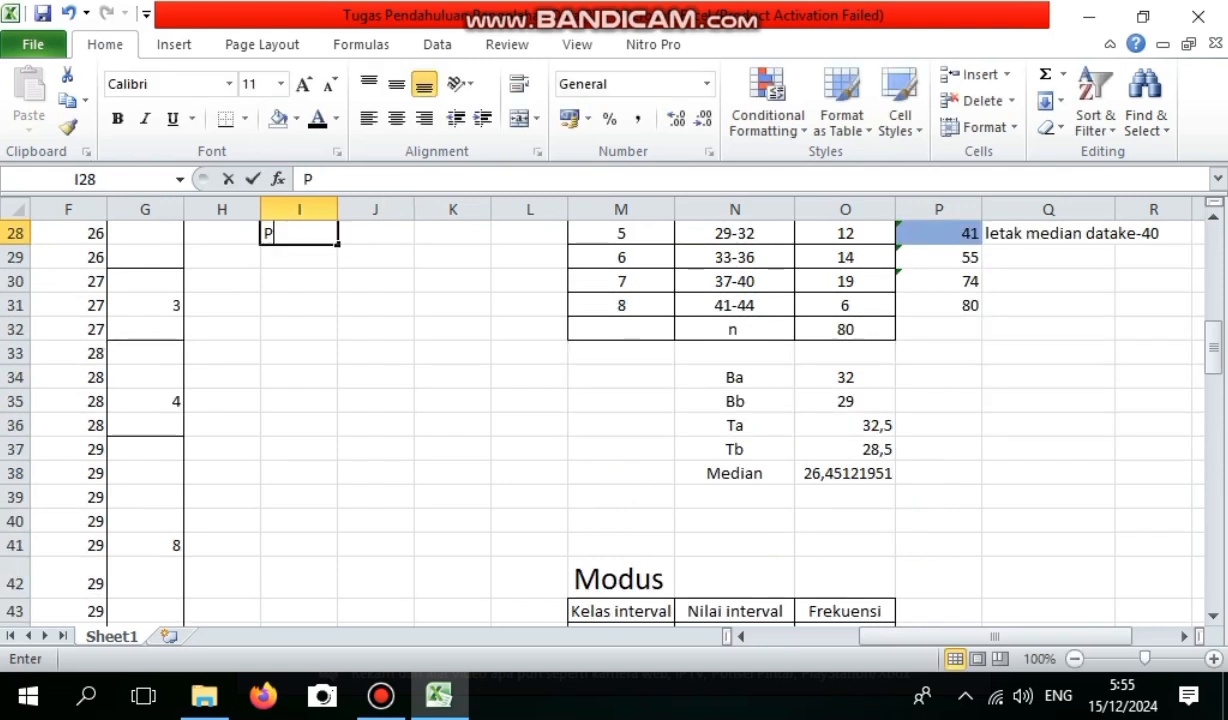
text(80)
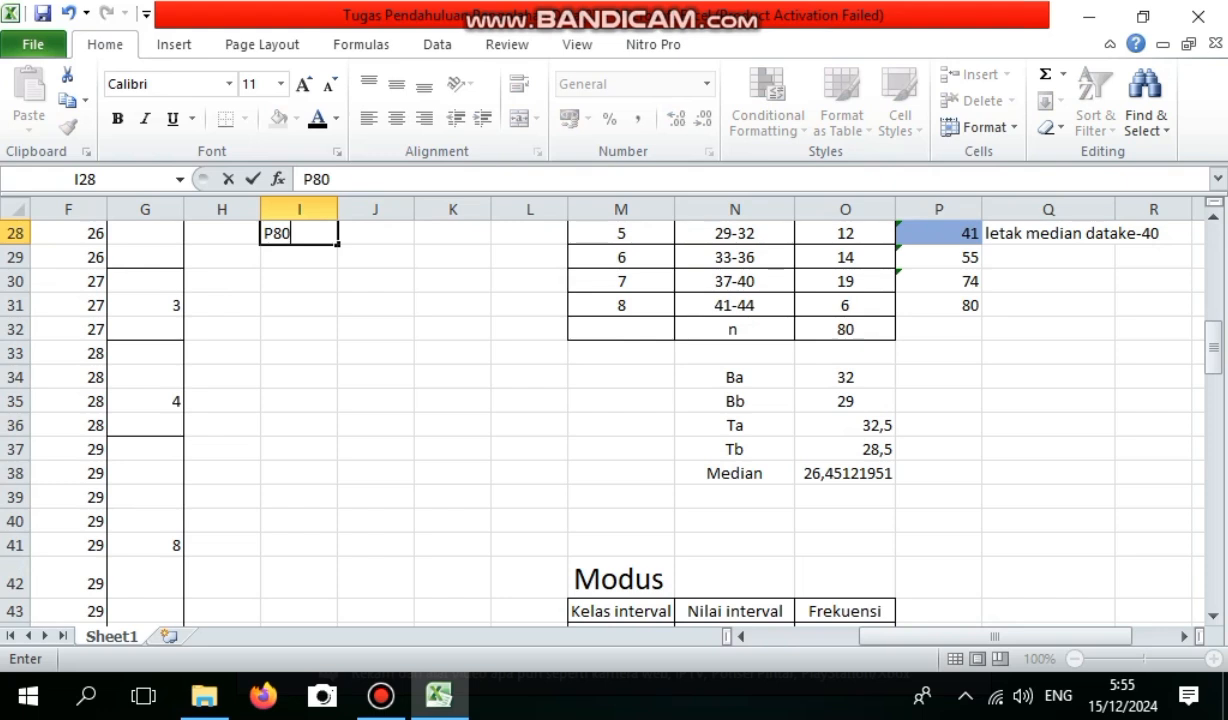
key(Right)
text(=)
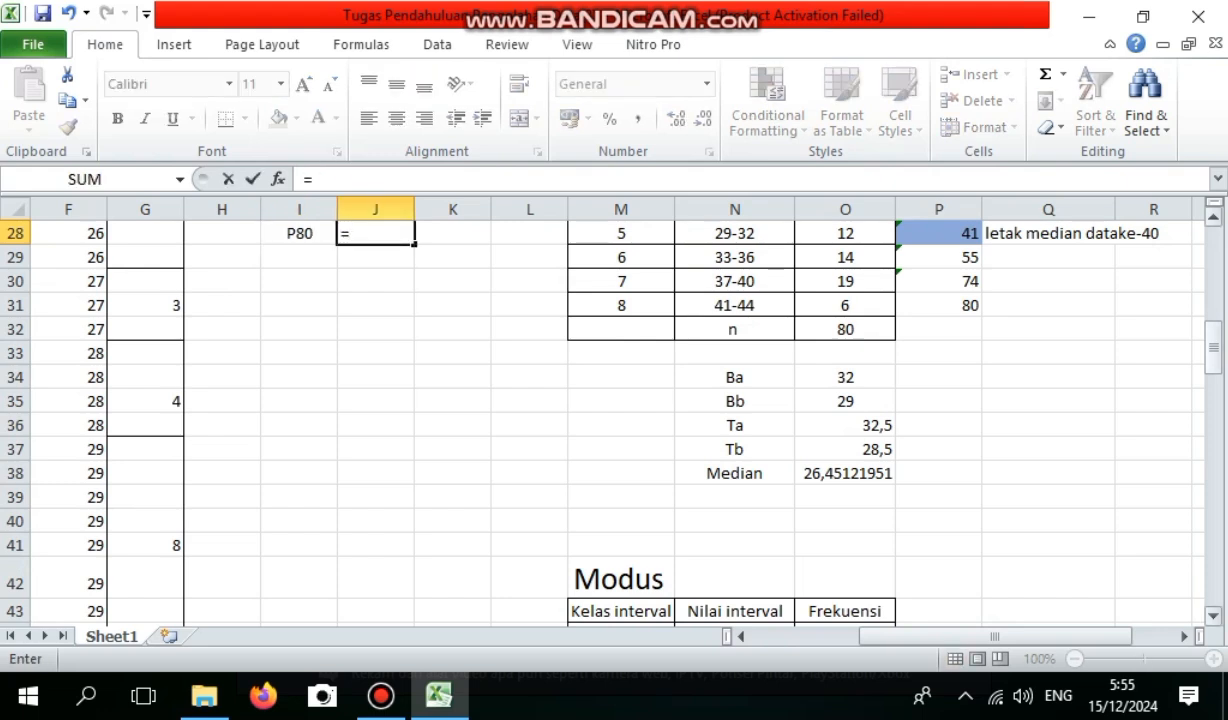
drag(1213, 345, 1213, 485)
click(845, 401)
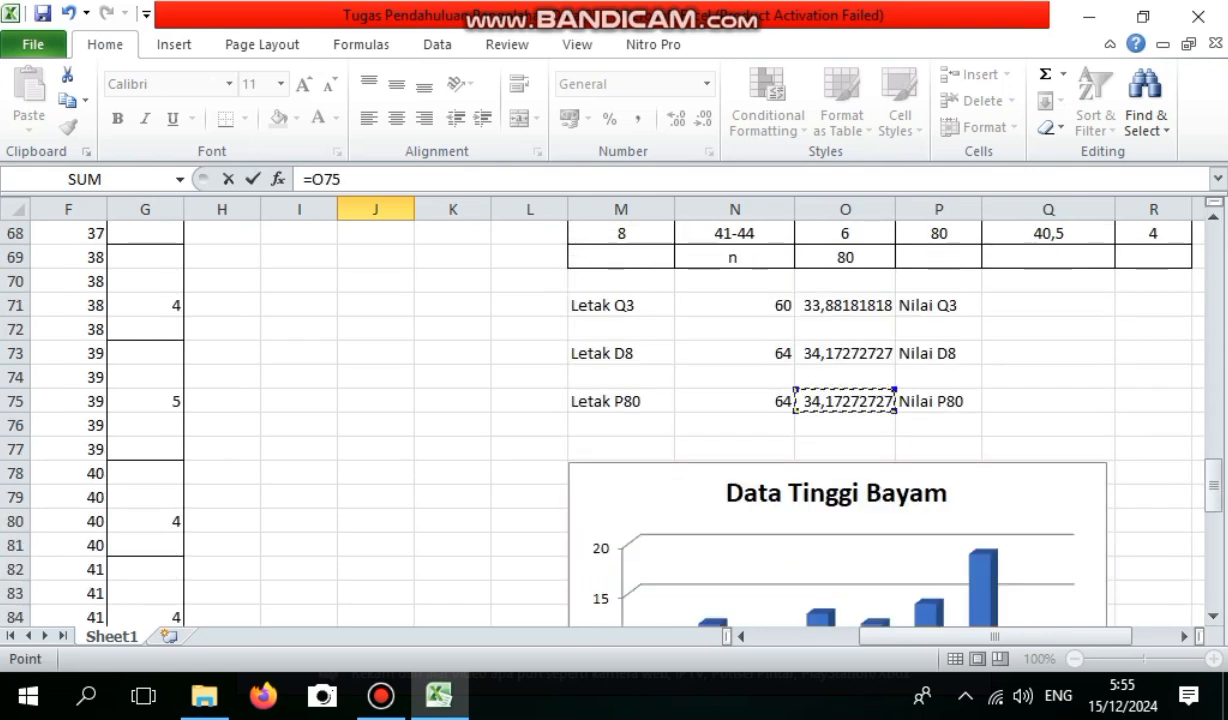
key(Return)
Apply thin outline and inside borders to the Data berkelompok summary table in I23:J28.
drag(1213, 354, 1213, 312)
drag(299, 419, 378, 539)
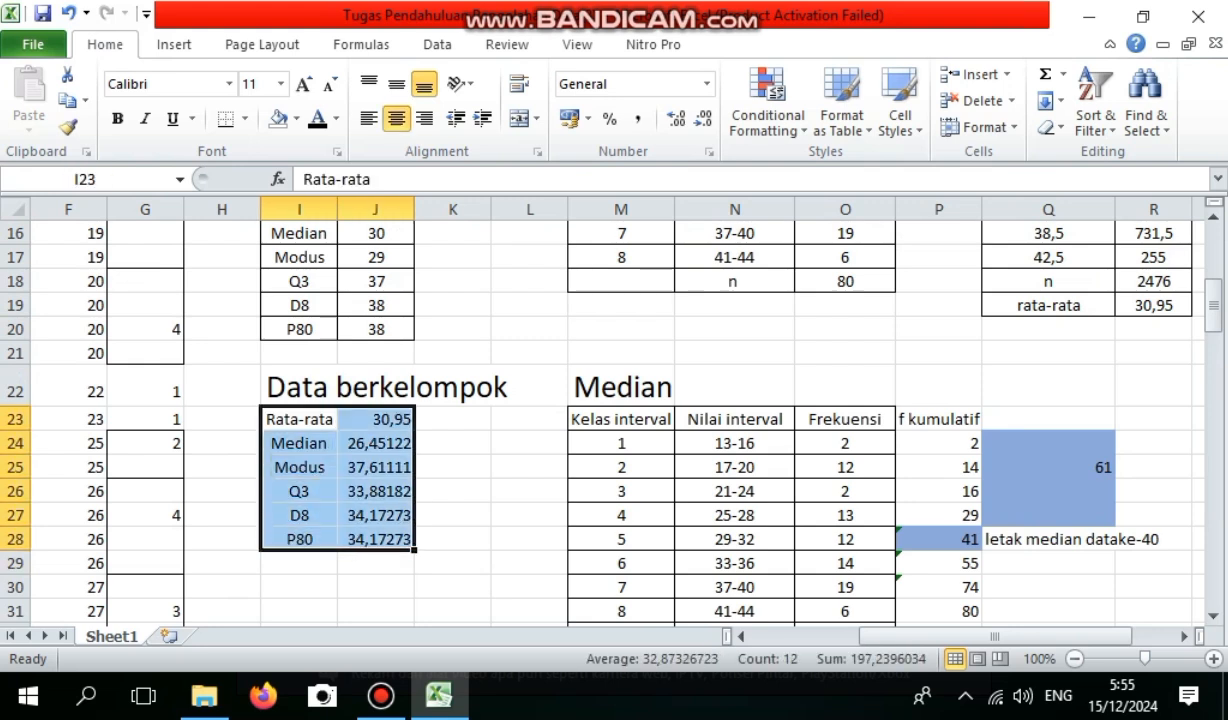
right_click(402, 508)
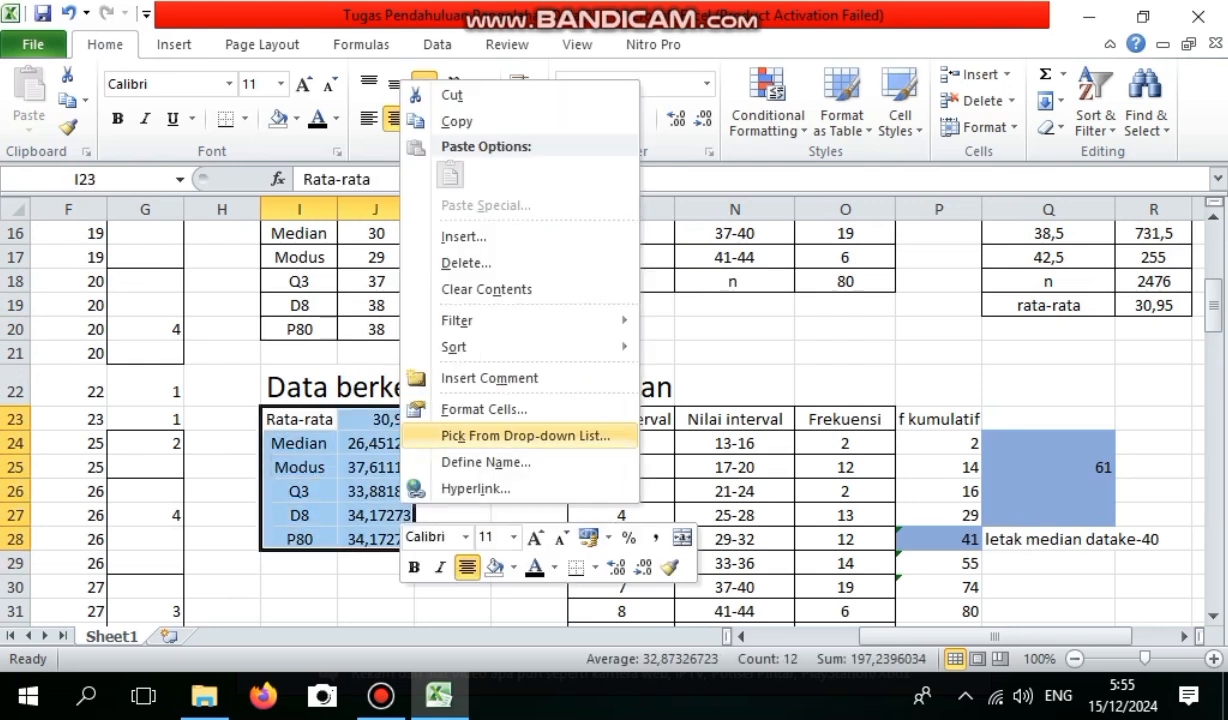
click(484, 410)
click(547, 231)
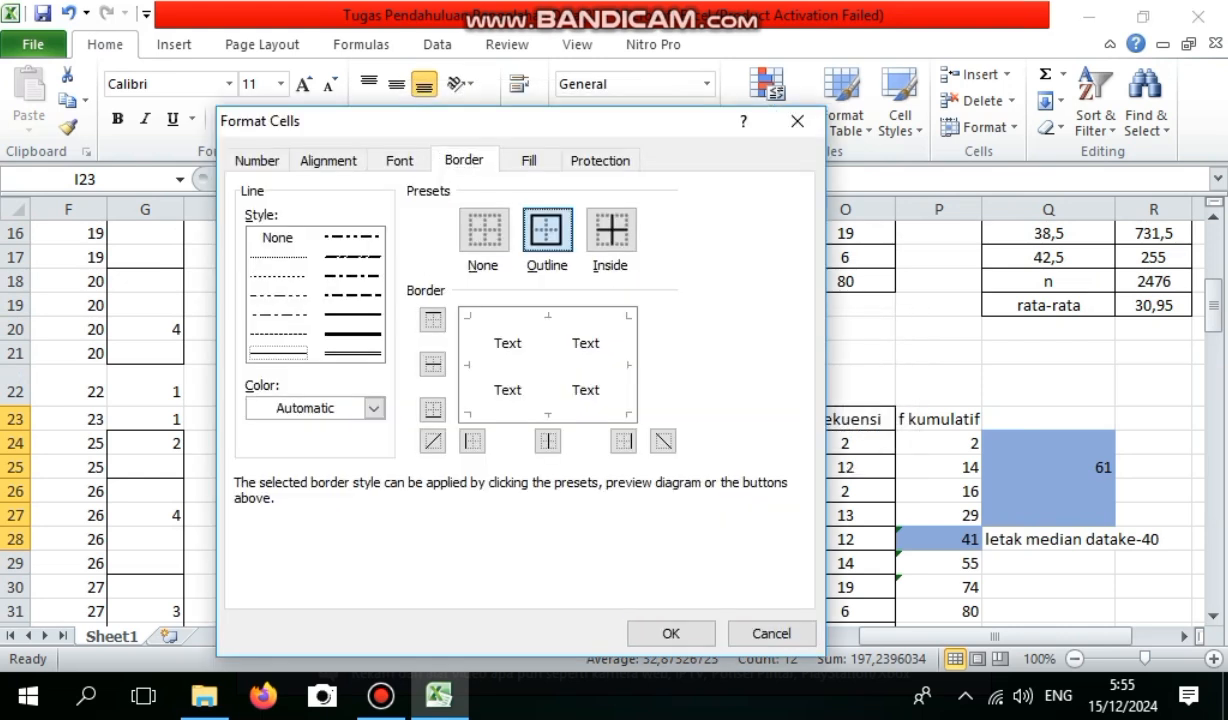
click(527, 416)
click(432, 364)
click(671, 633)
click(453, 467)
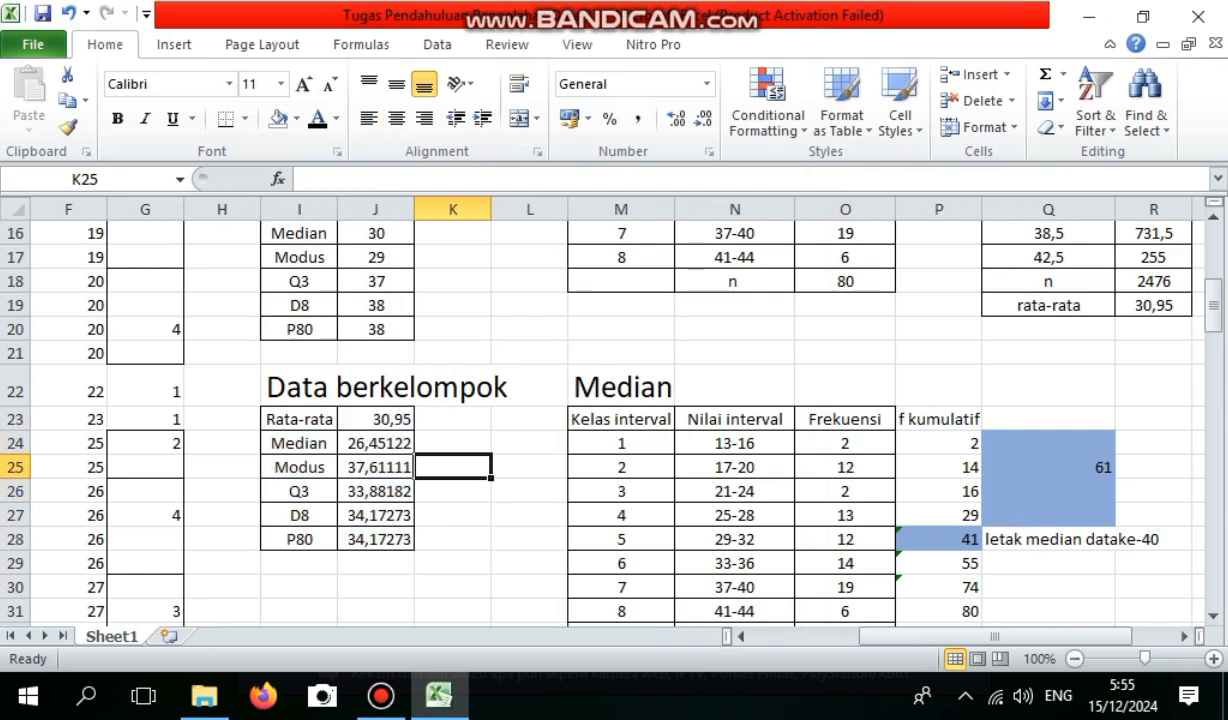
Review the Data tunggal and Data berkelompok summary tables and the column and line charts titled Data Tinggi Bayam.
drag(1213, 300, 1213, 293)
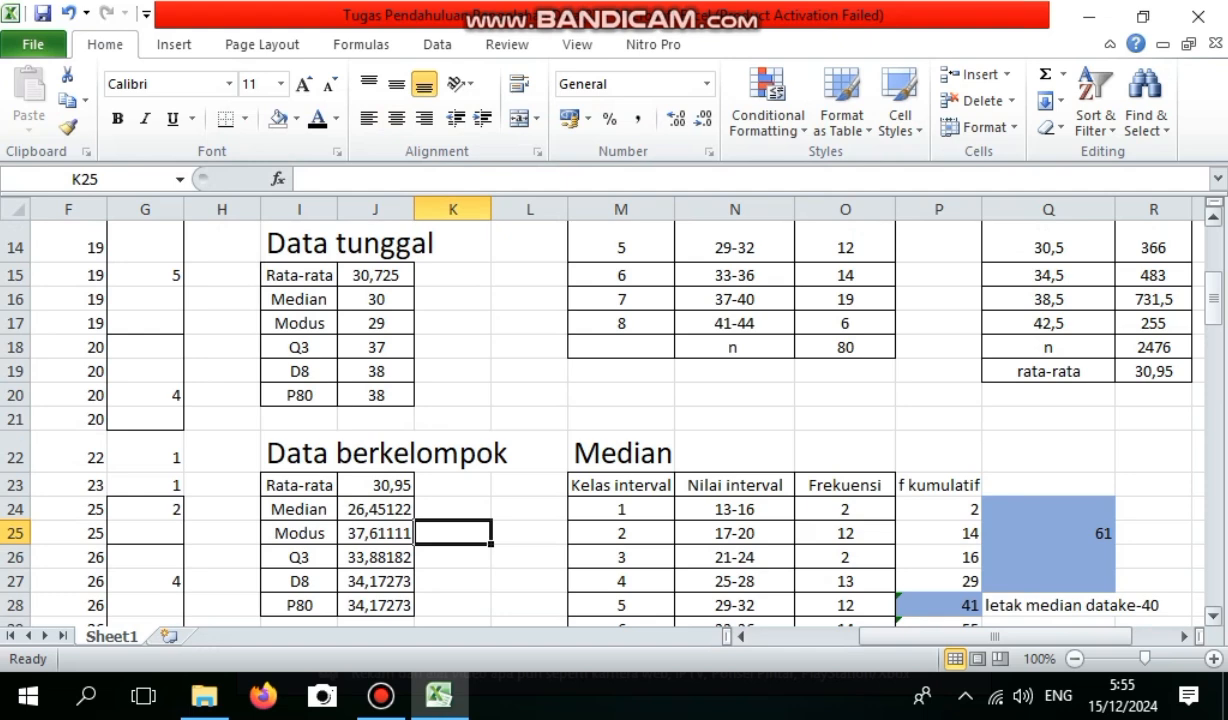
mouse_move(1213, 293)
mouse_down()
mouse_move(1213, 258)
mouse_move(1213, 285)
mouse_up()
scroll(600, 420, down, 20)
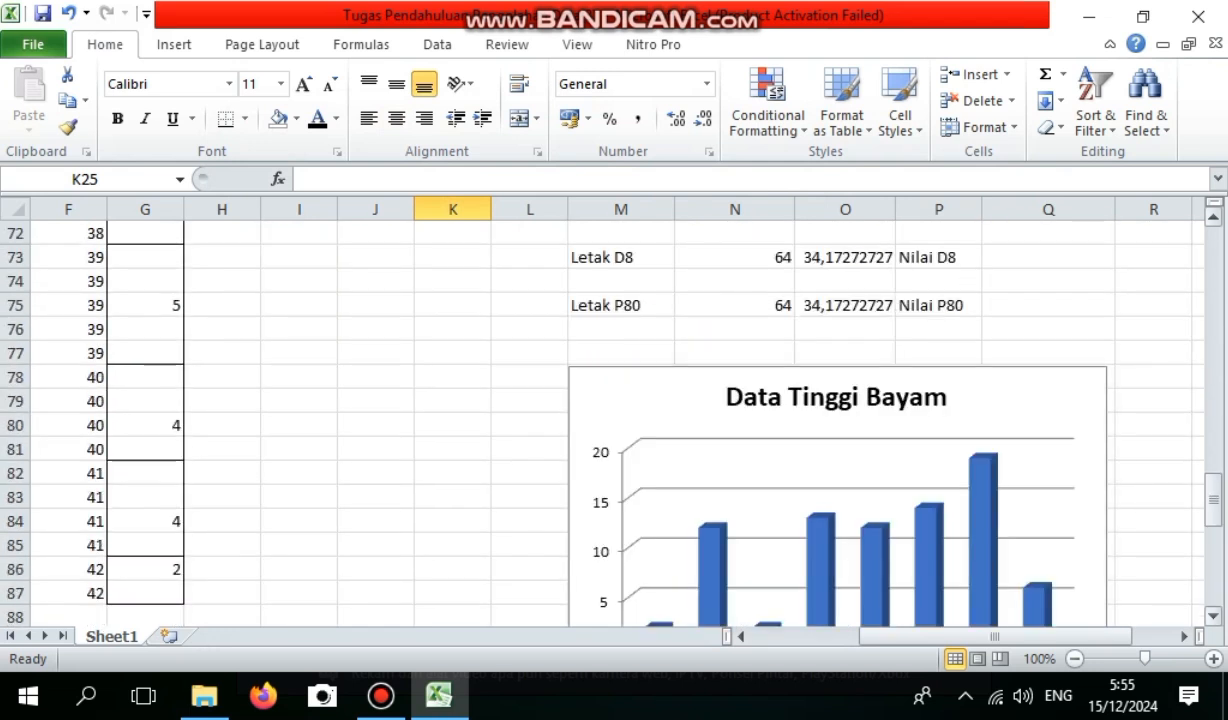
scroll(600, 420, down, 5)
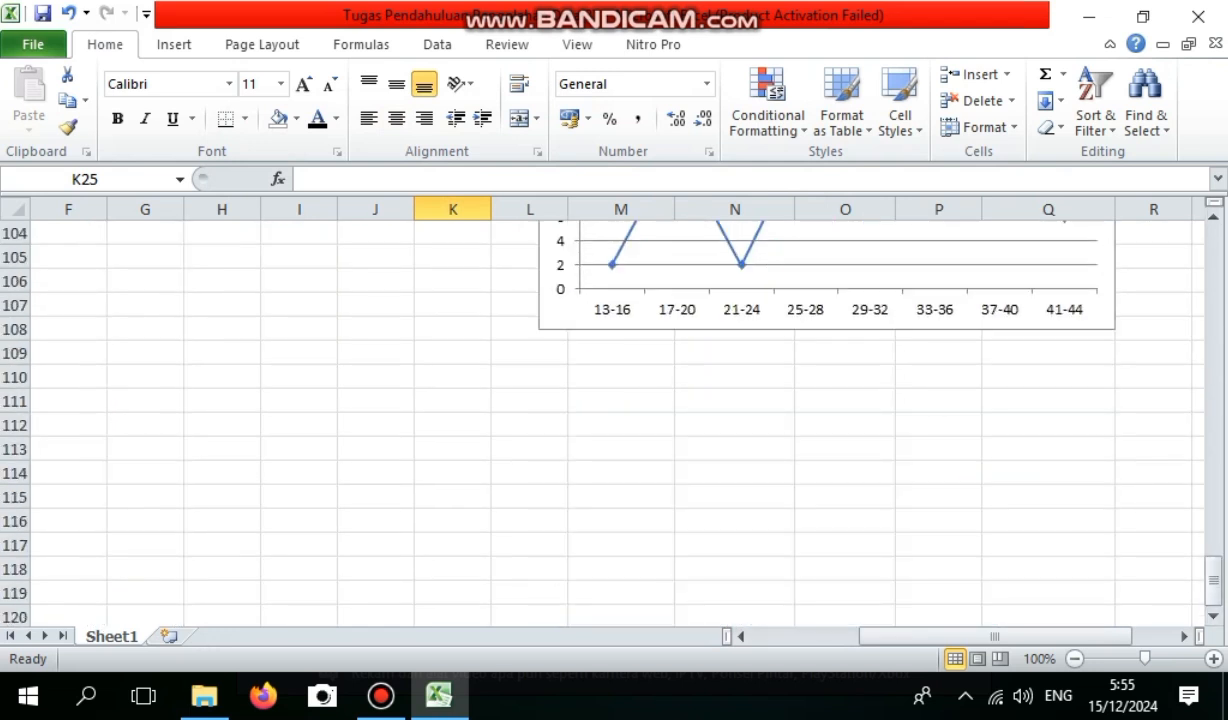
scroll(600, 420, up, 1)
scroll(600, 420, up, 8)
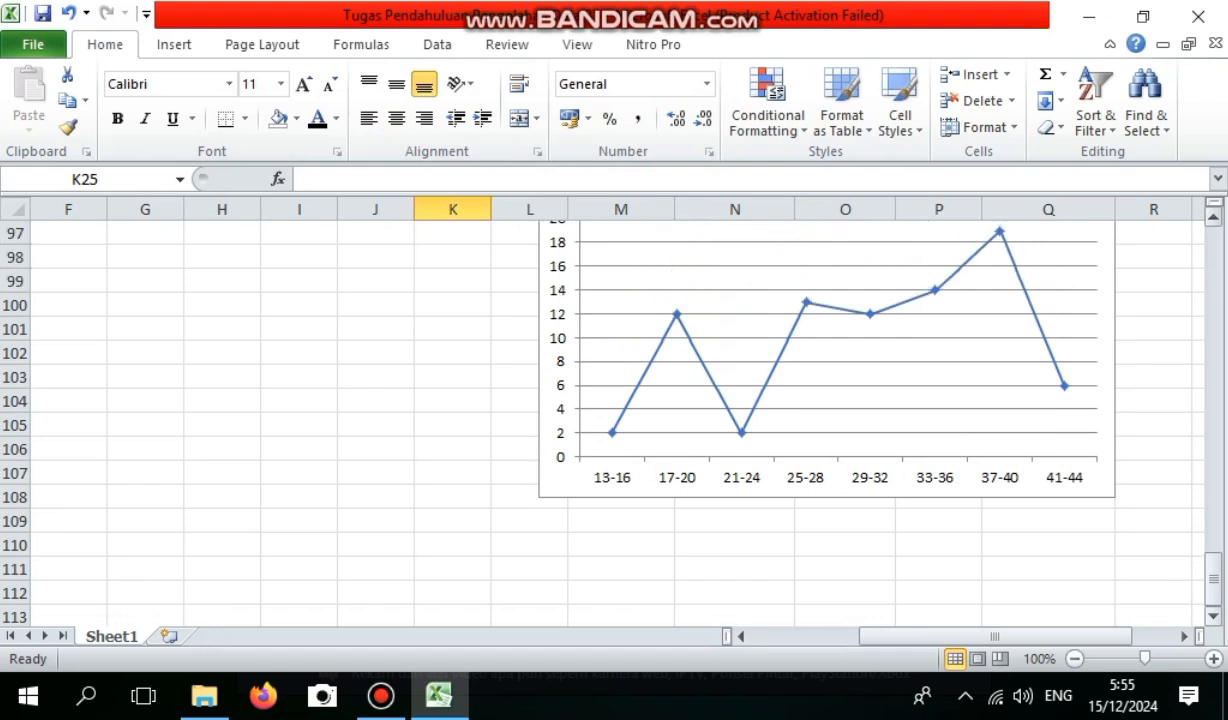
scroll(600, 420, up, 1)
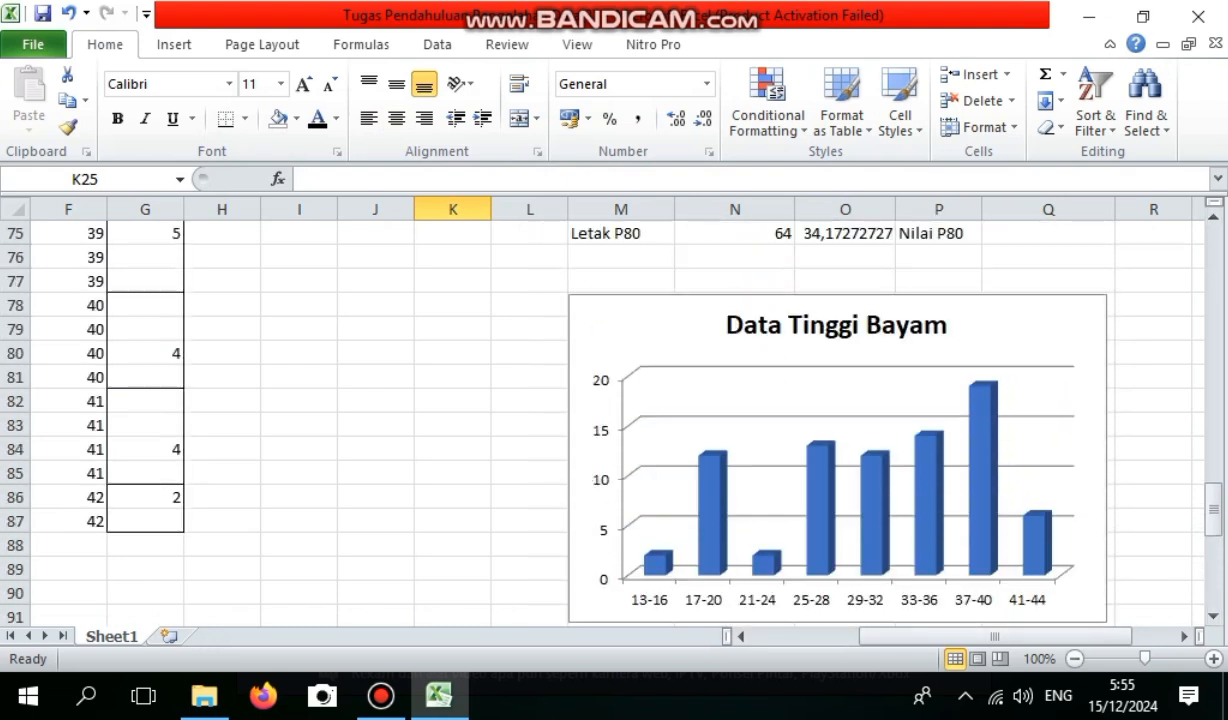
drag(1213, 510, 1213, 548)
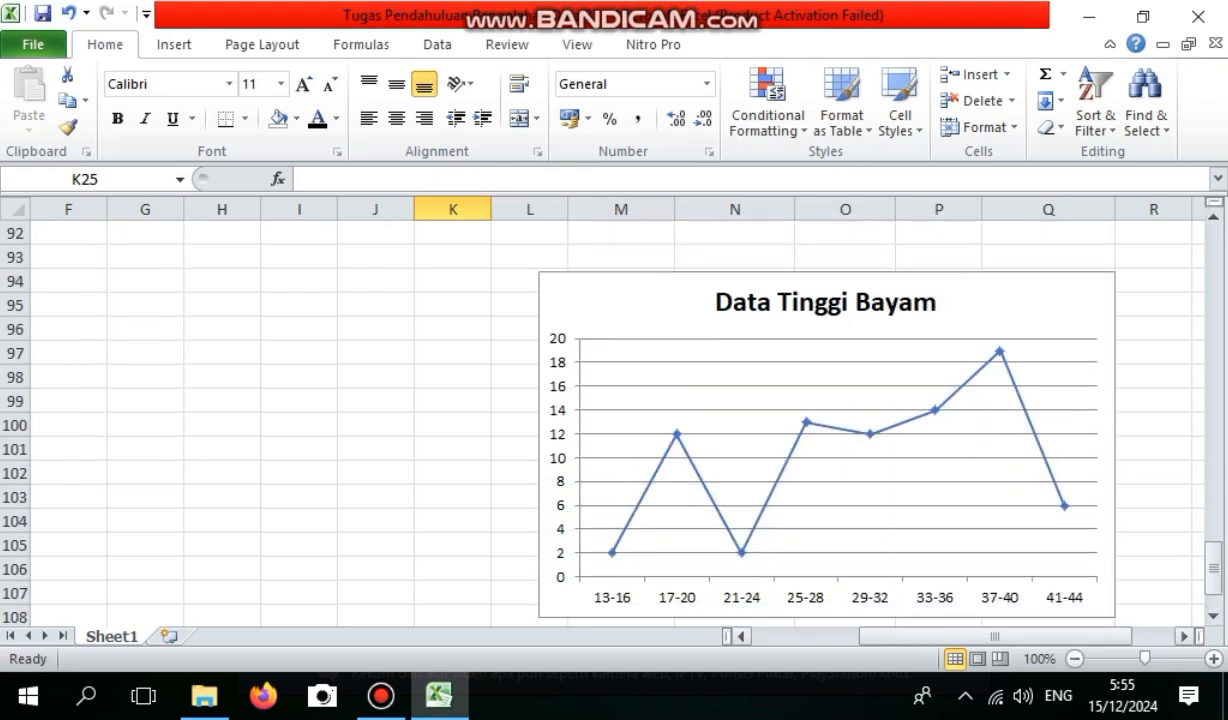
drag(1213, 568, 1213, 512)
drag(1212, 448, 1212, 292)
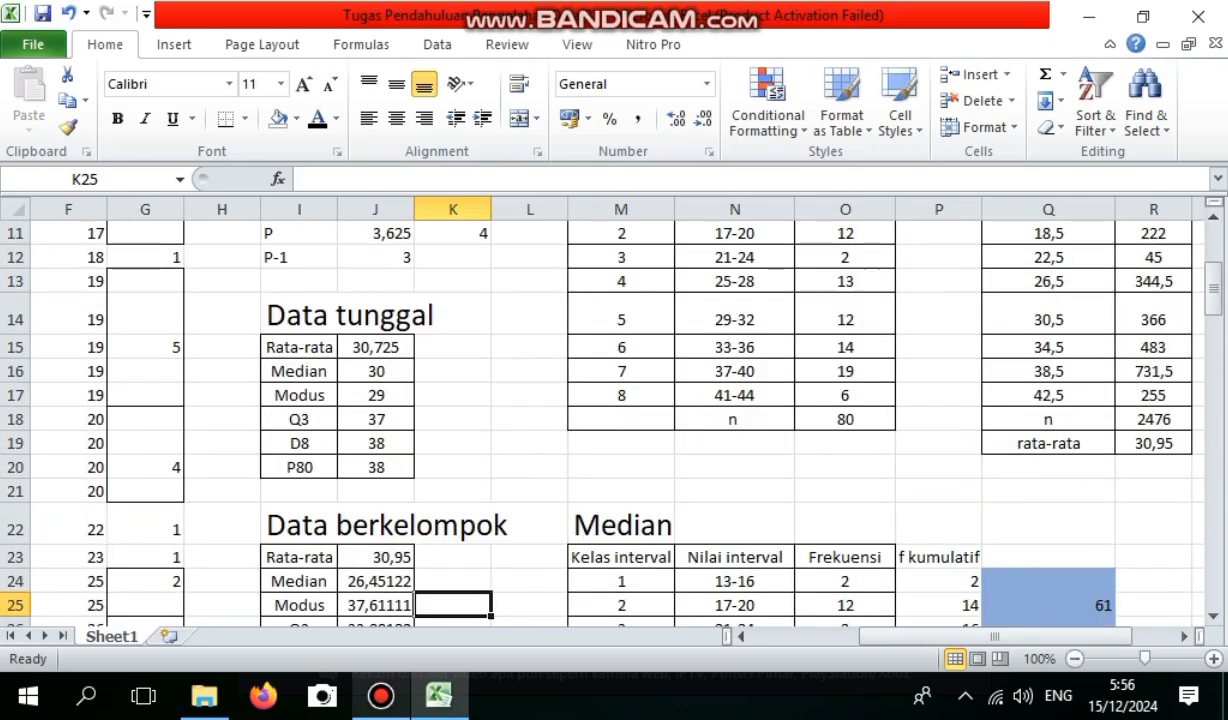